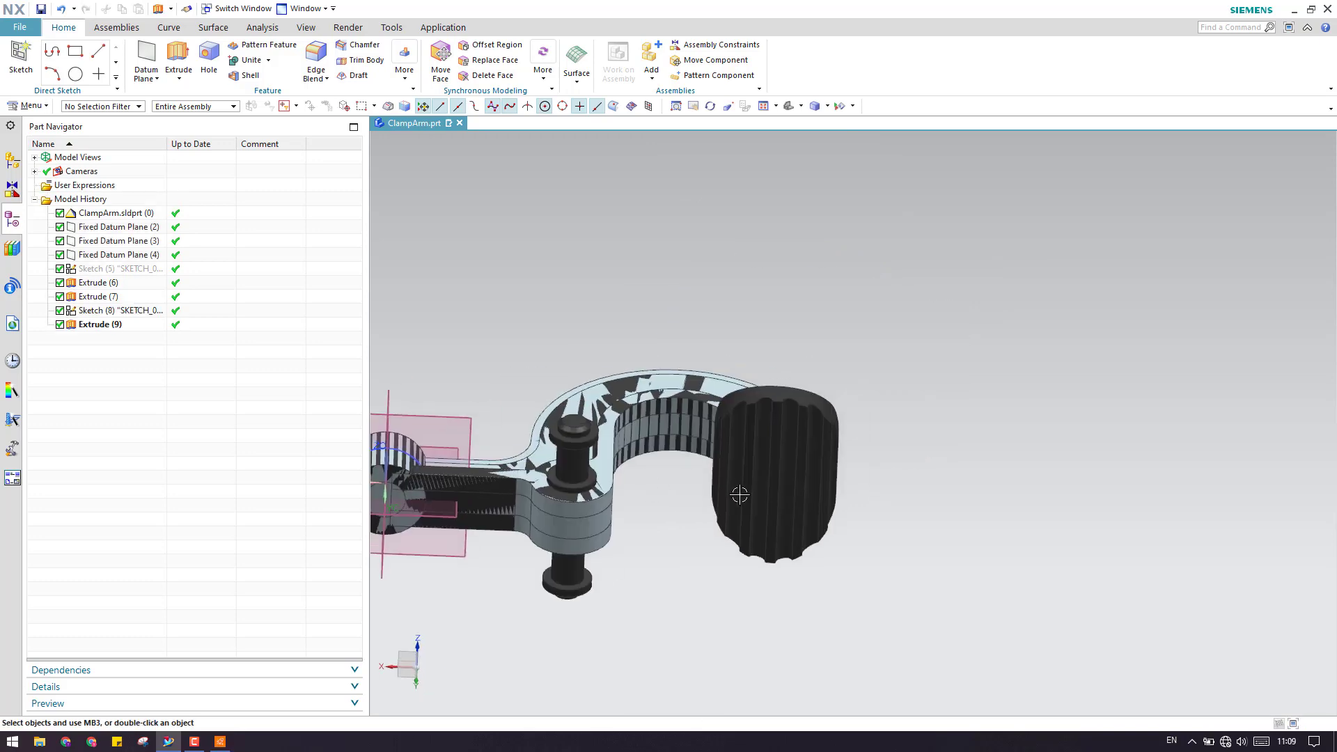
- Create a new sketch on the fixed datum plane through the clamp arm
click(755, 451)
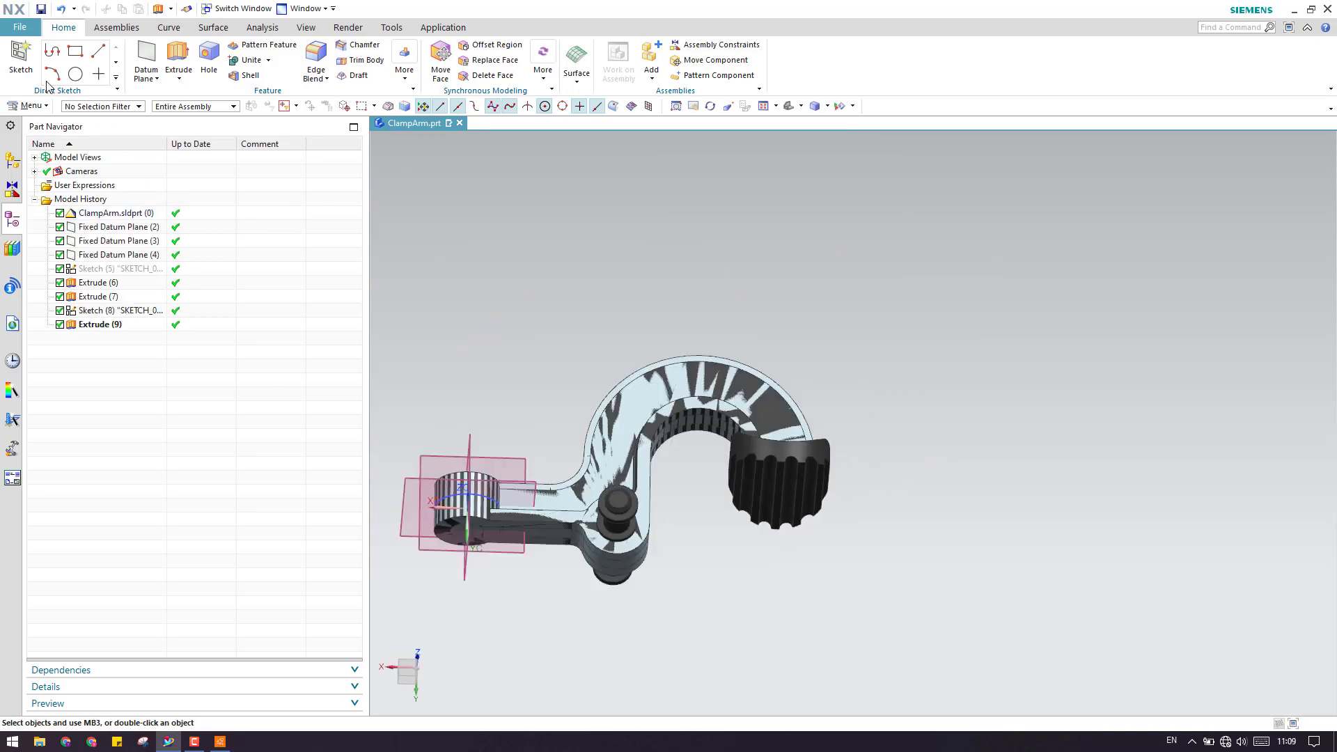
click(518, 555)
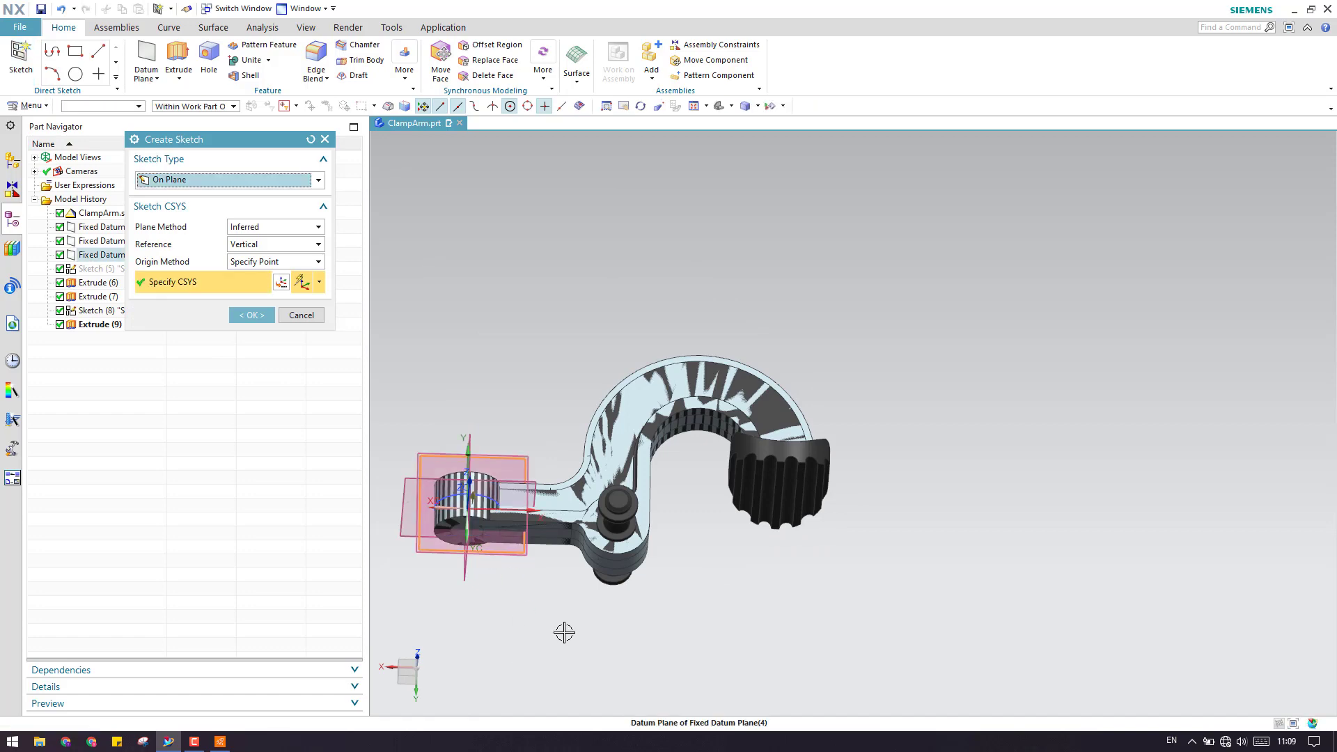
middle_click(562, 633)
- Zoom and orbit the view onto the toothed clamp pad
scroll(1218, 390, down, 2)
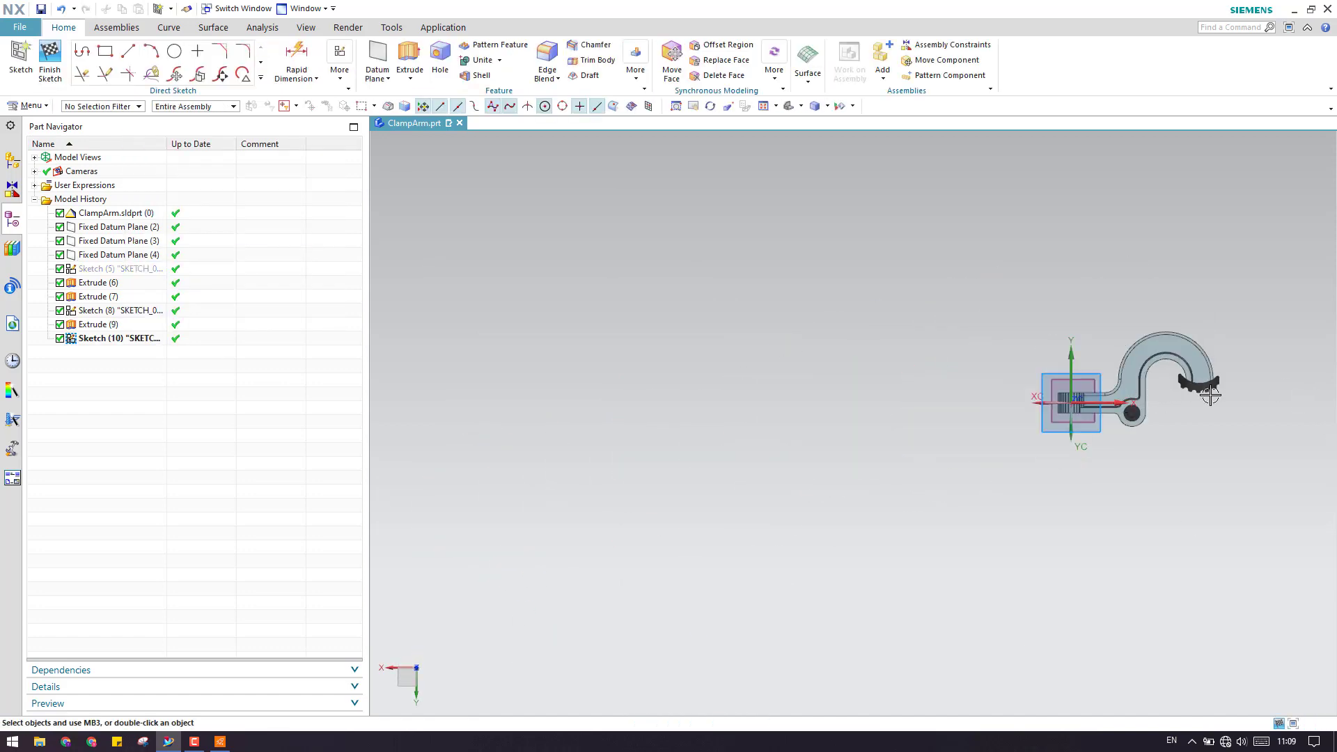
scroll(875, 477, up, 3)
scroll(1148, 453, down, 2)
scroll(1190, 417, up, 3)
scroll(1190, 416, up, 3)
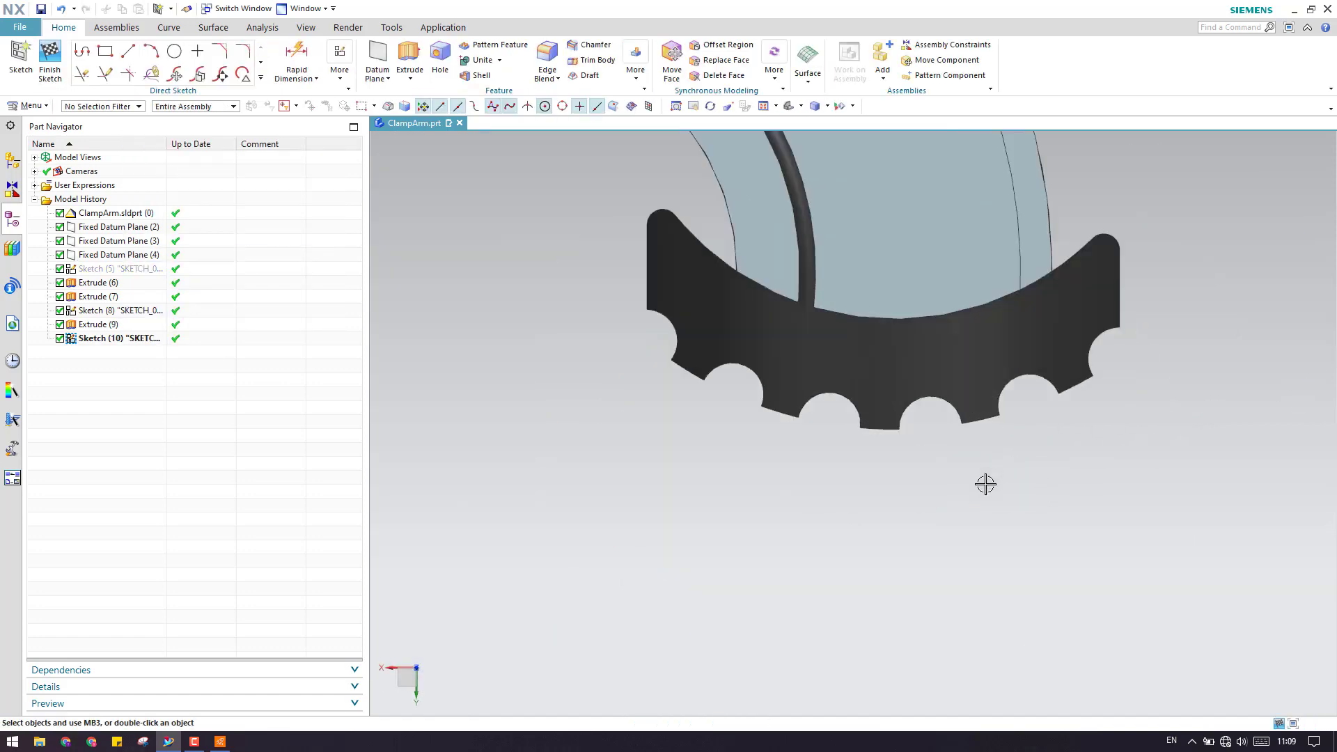
scroll(940, 636, down, 2)
scroll(826, 587, down, 2)
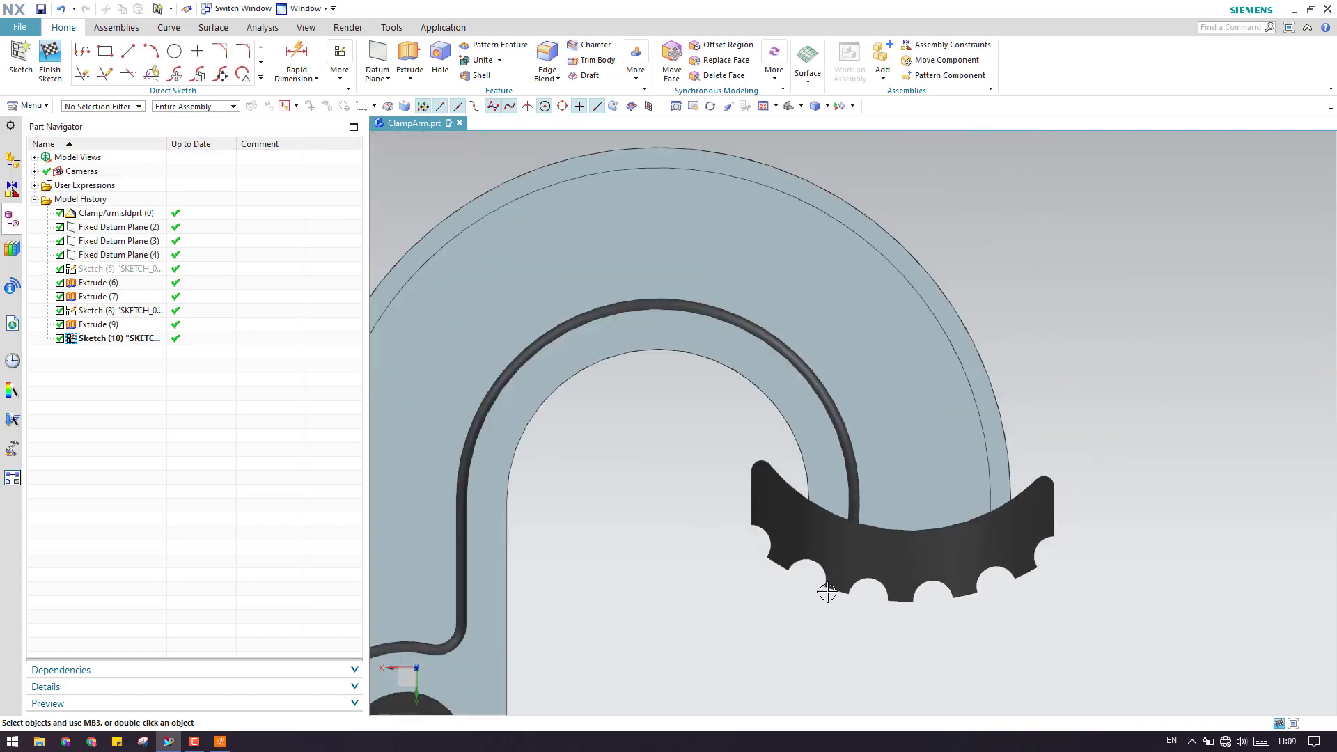
middle_drag(826, 588, 850, 633)
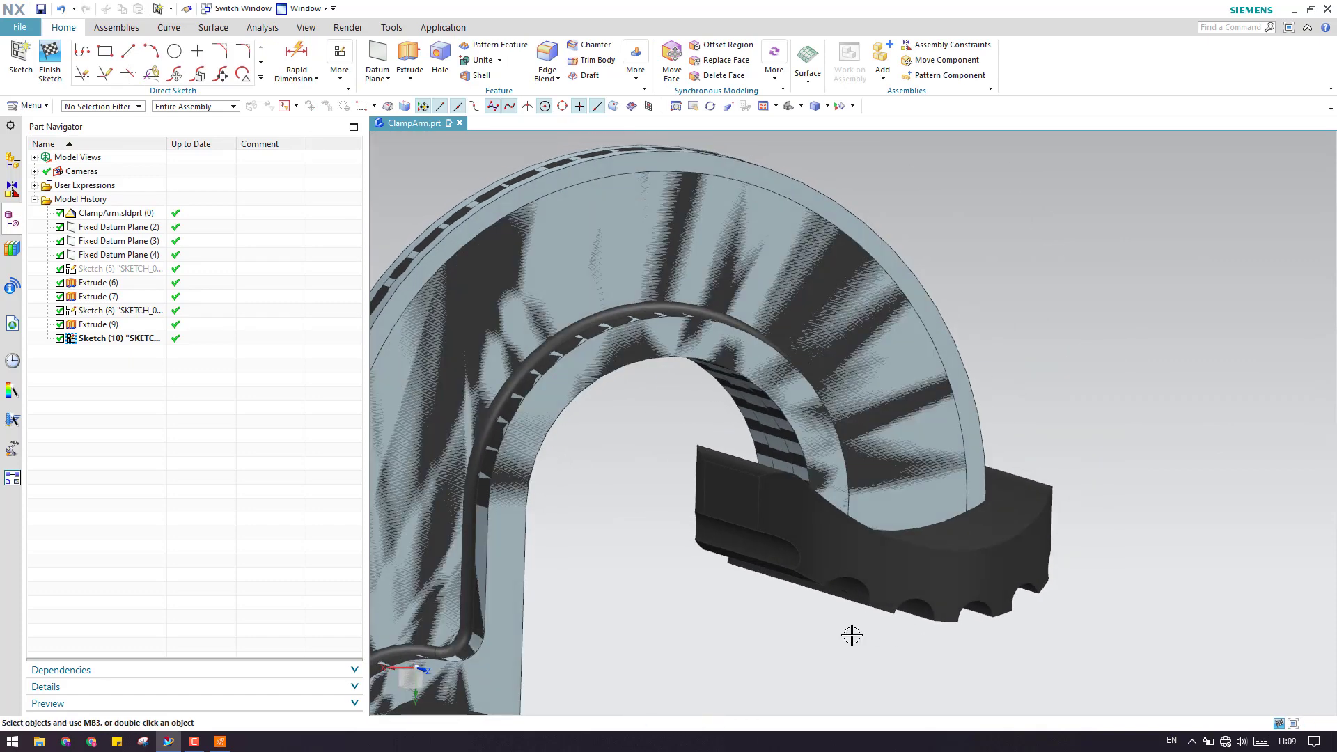
scroll(740, 624, up, 3)
scroll(885, 577, up, 2)
scroll(885, 577, up, 1)
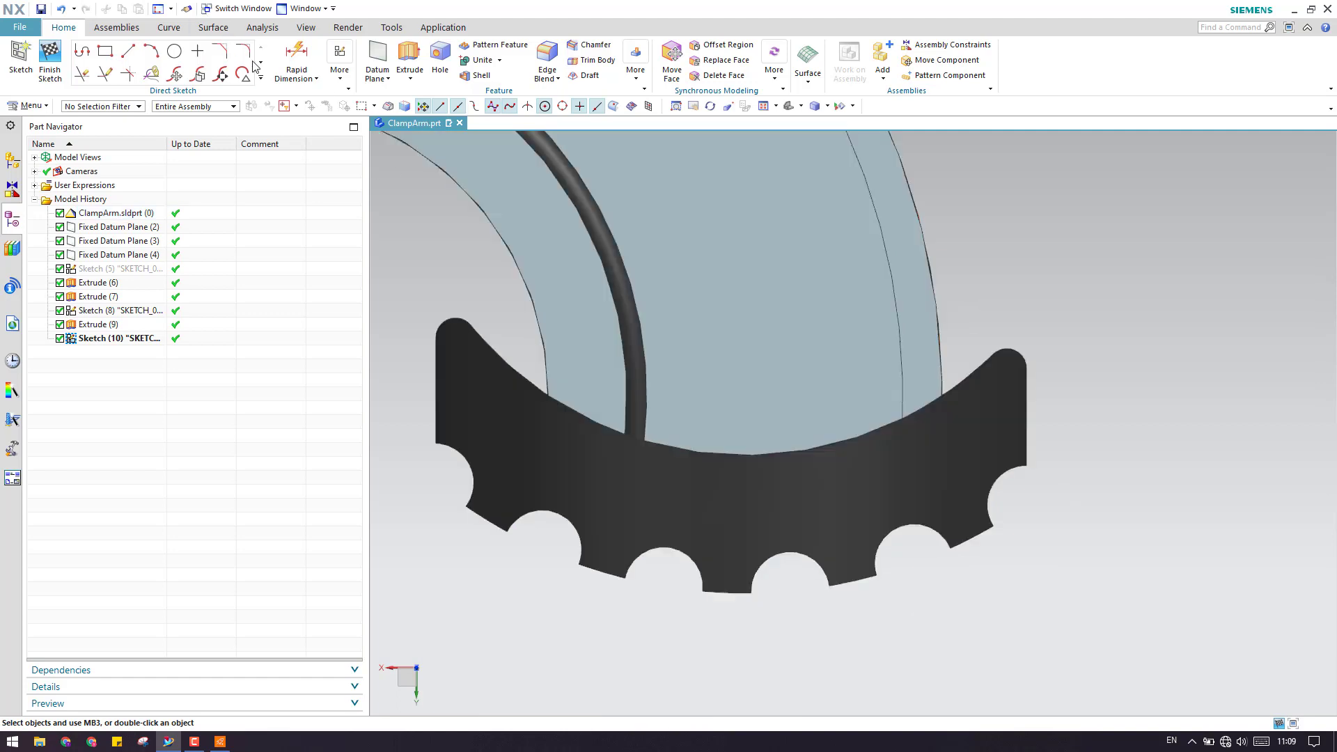
- Project all 16 edges of the clamp pad face into Sketch (10) using Project Curve
click(261, 78)
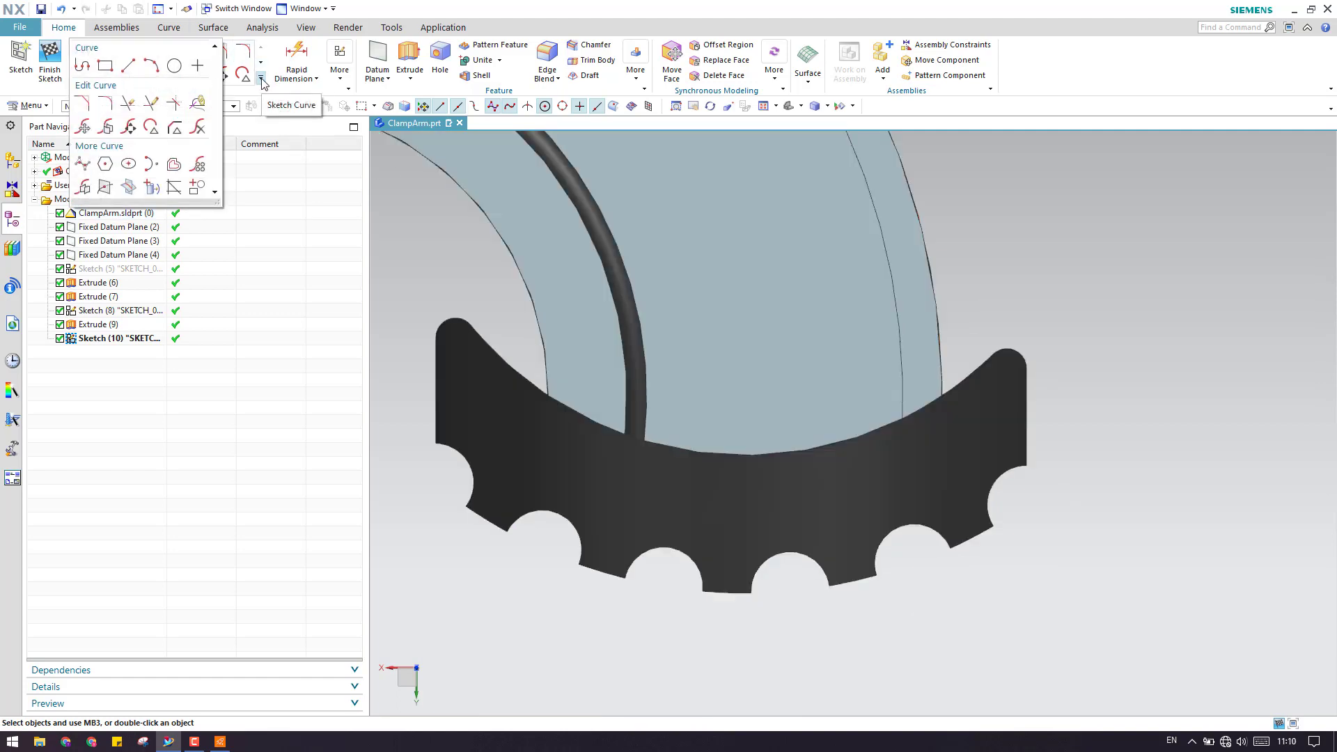
click(261, 78)
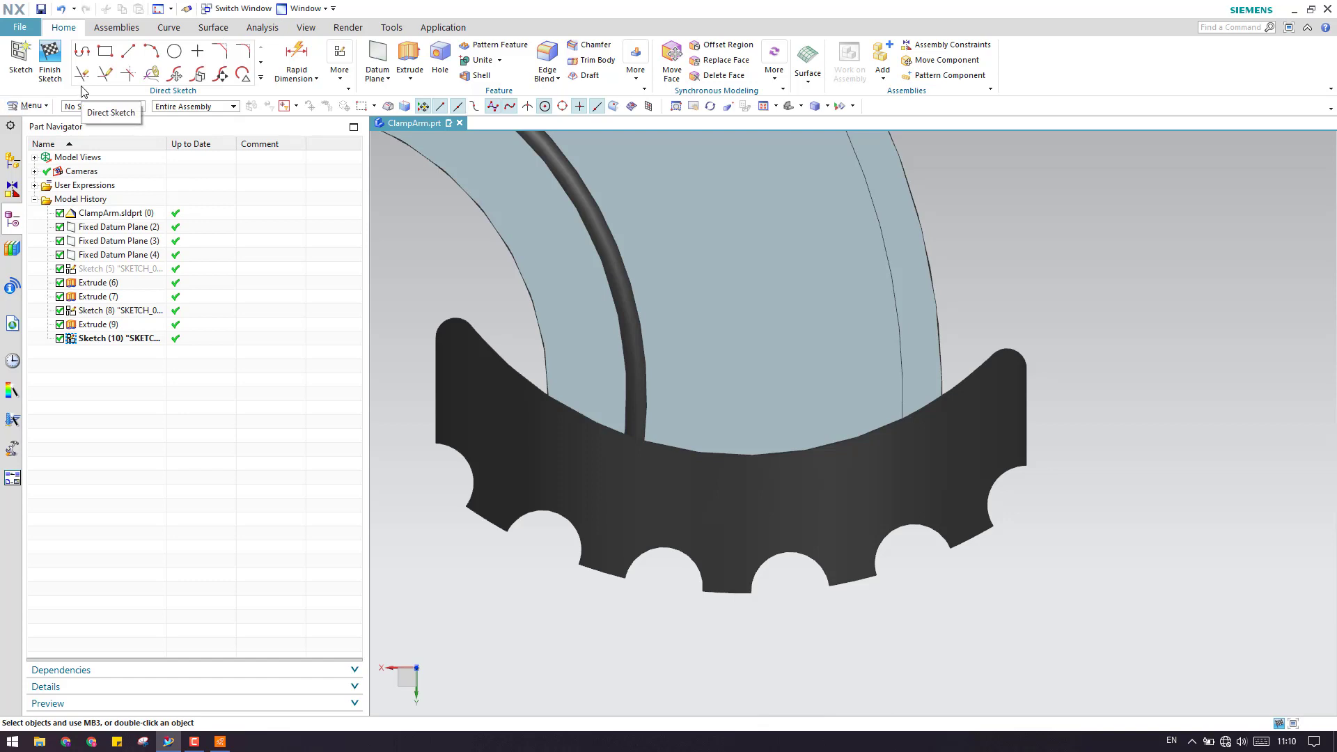
click(261, 78)
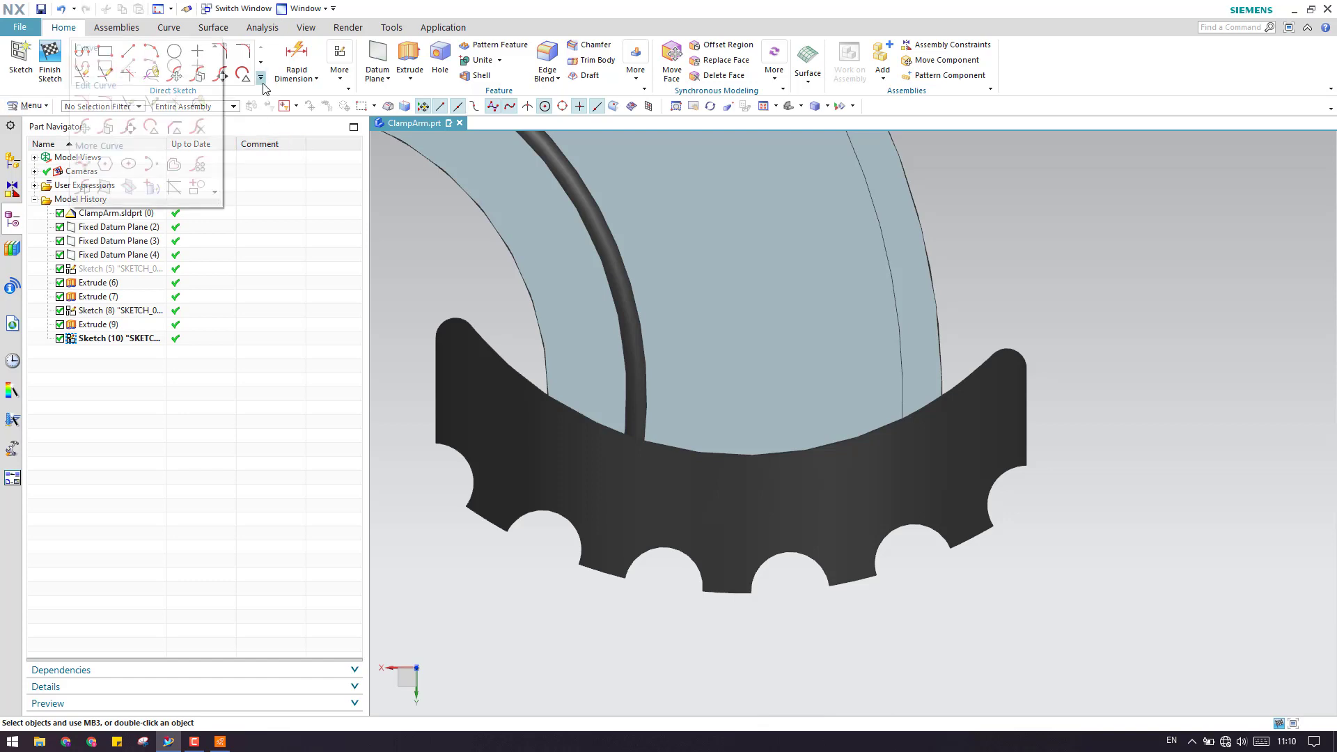
click(158, 189)
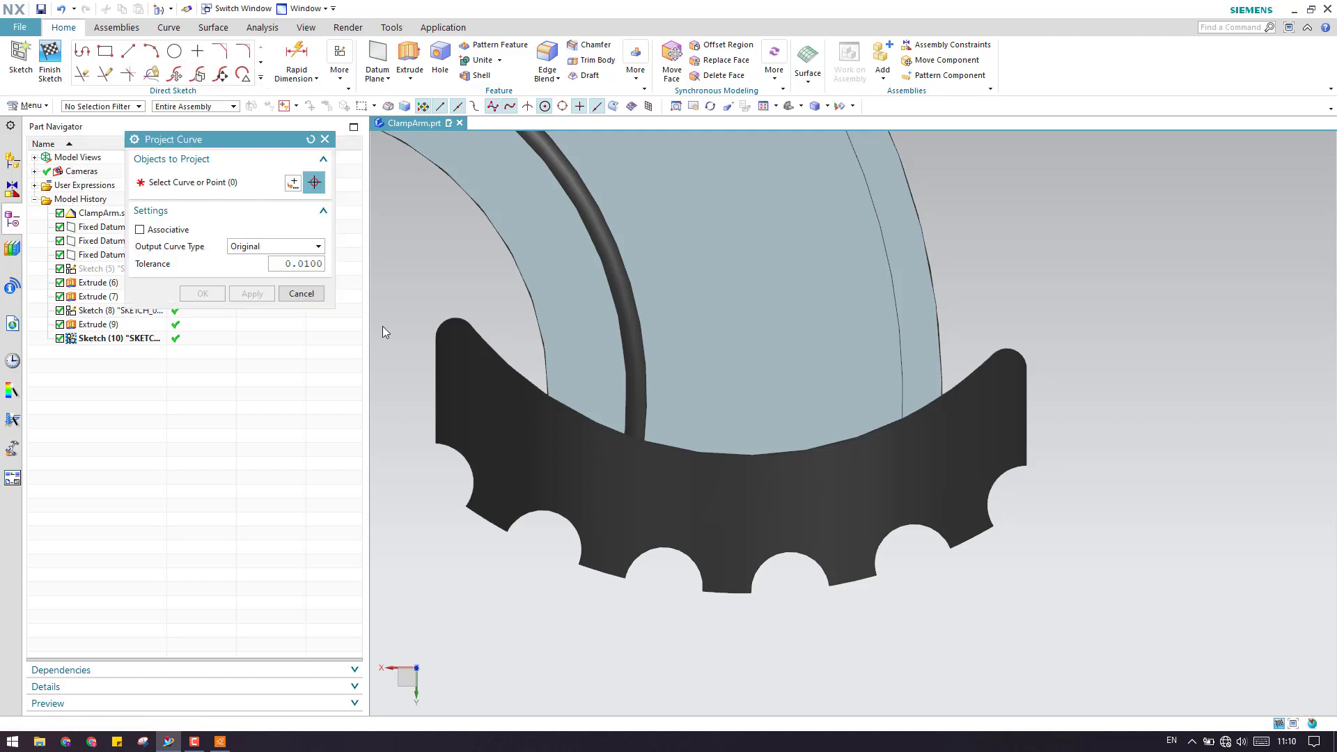
click(486, 340)
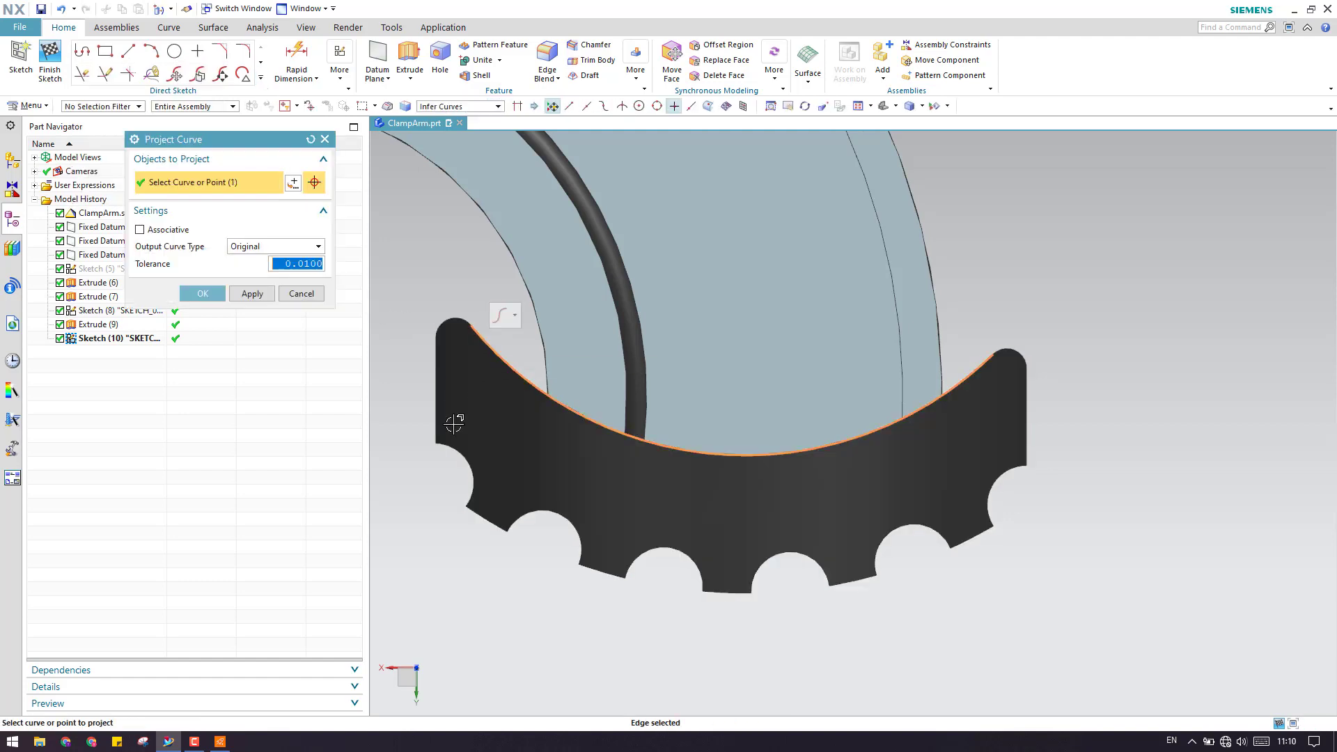
click(306, 295)
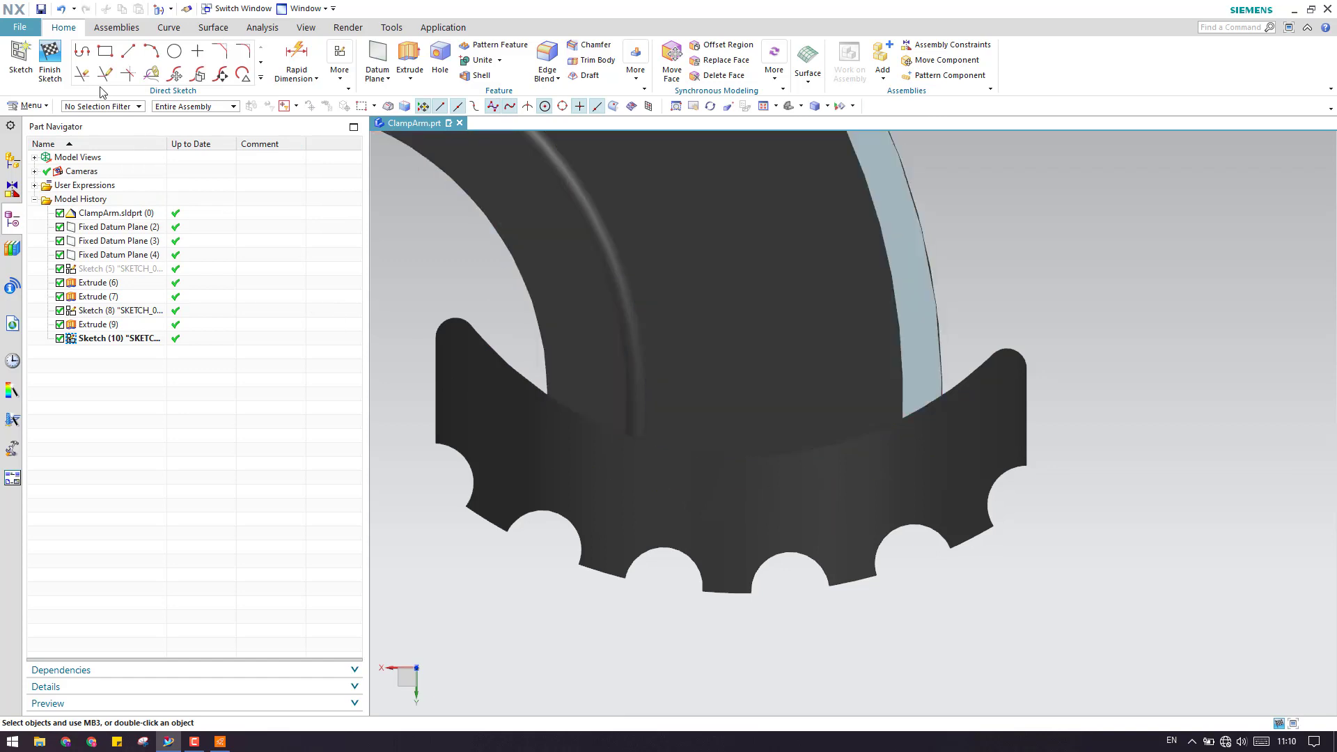
click(259, 79)
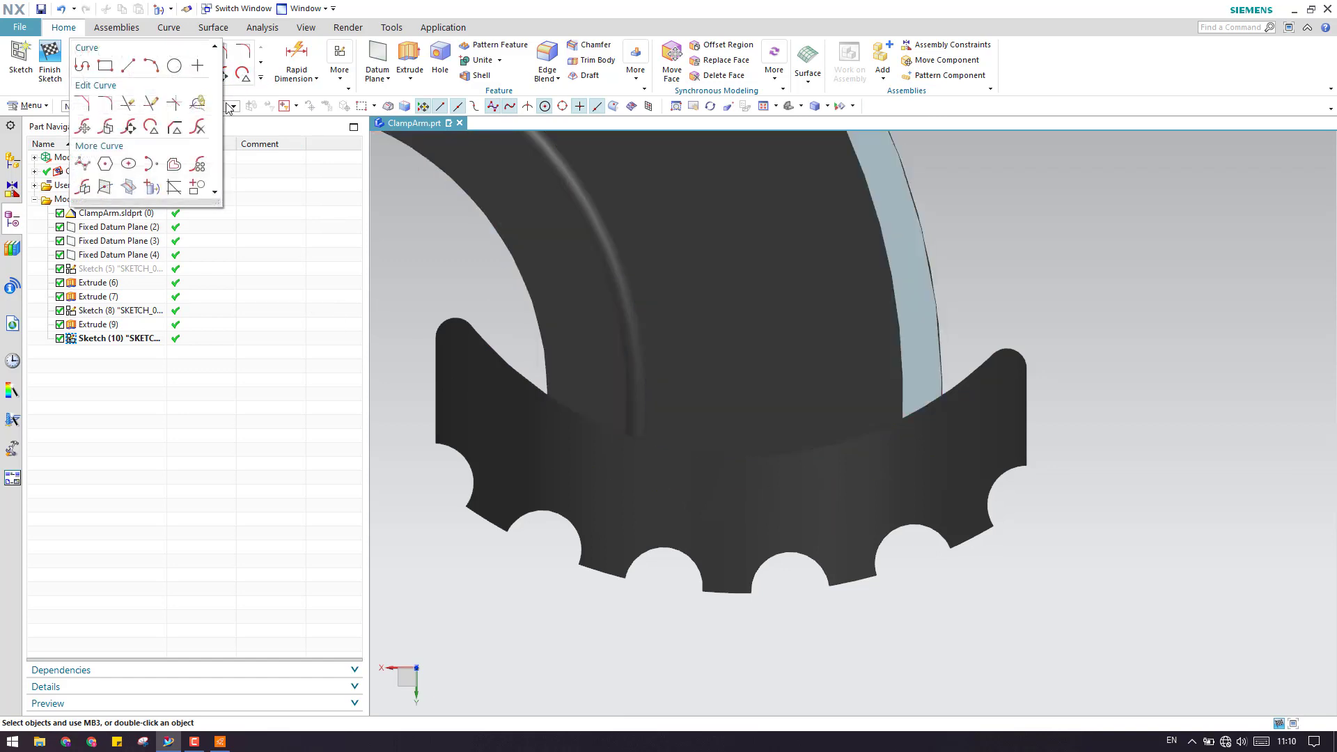
click(150, 188)
click(522, 412)
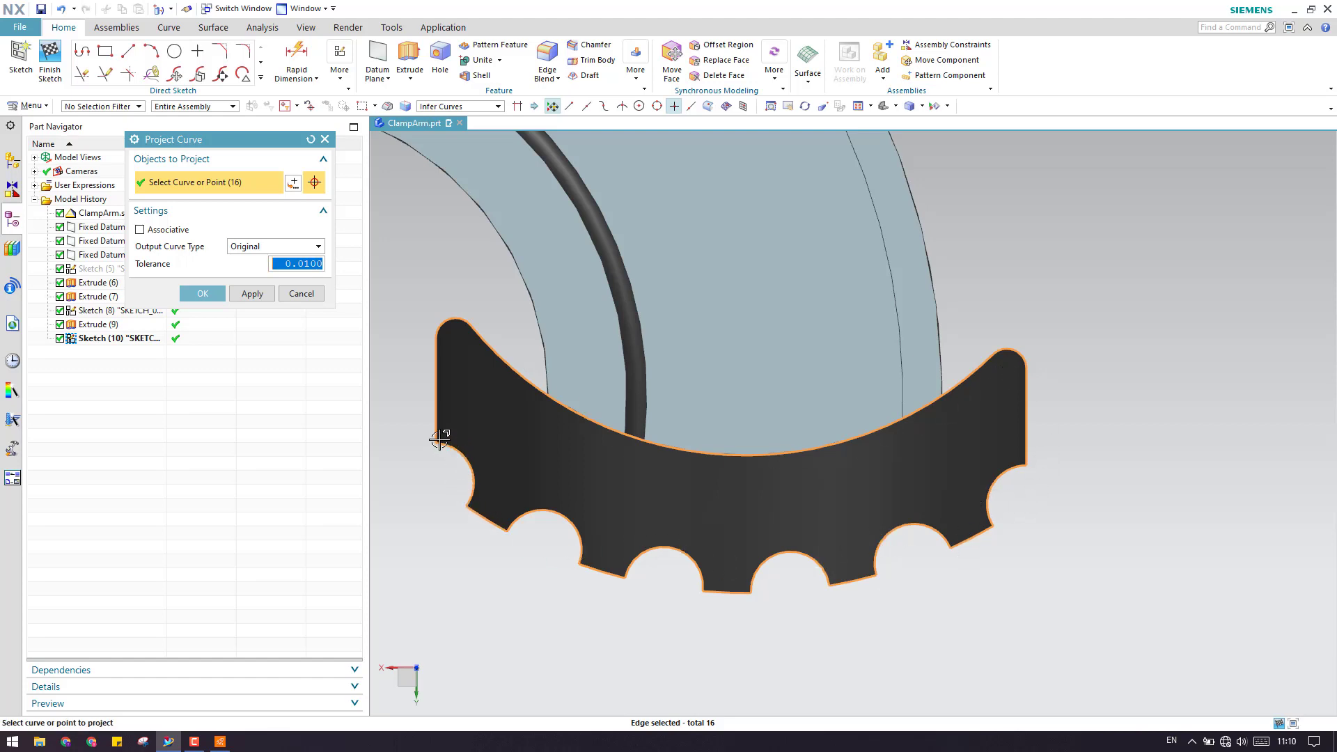
scroll(446, 460, up, 5)
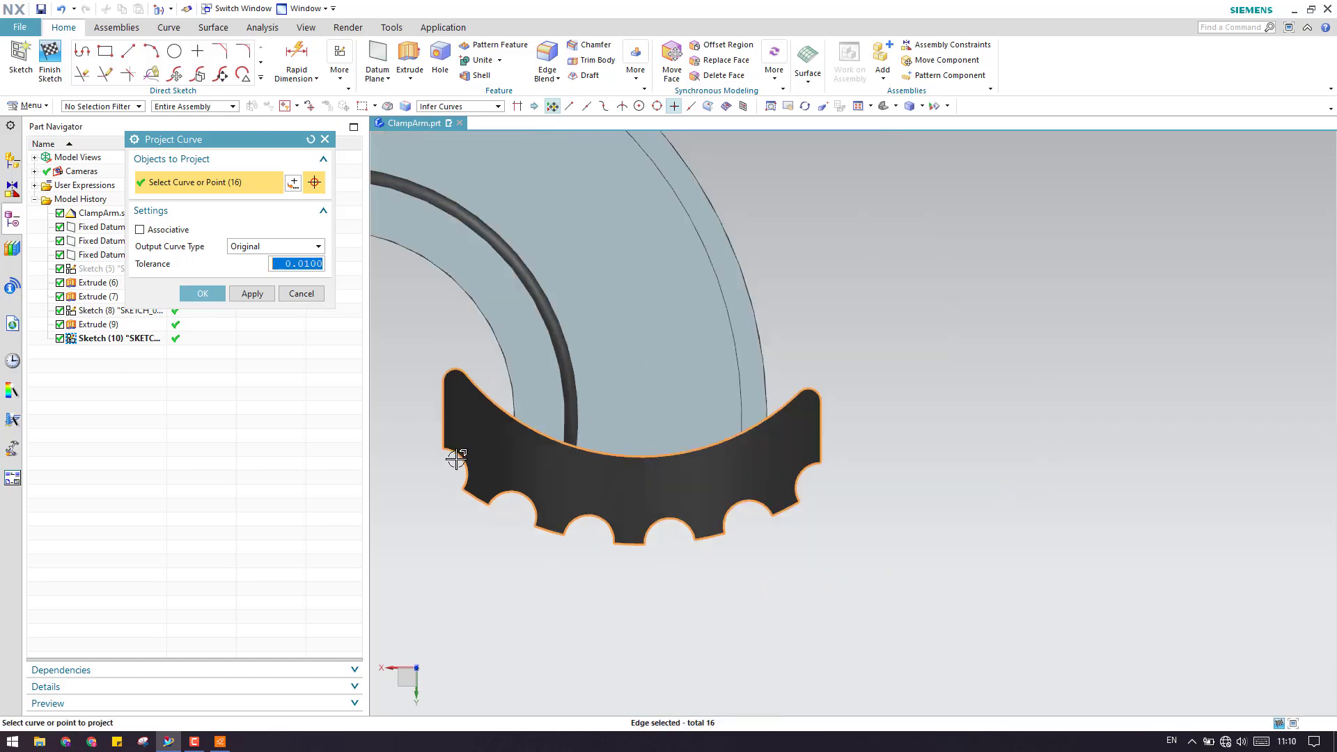
scroll(518, 429, down, 5)
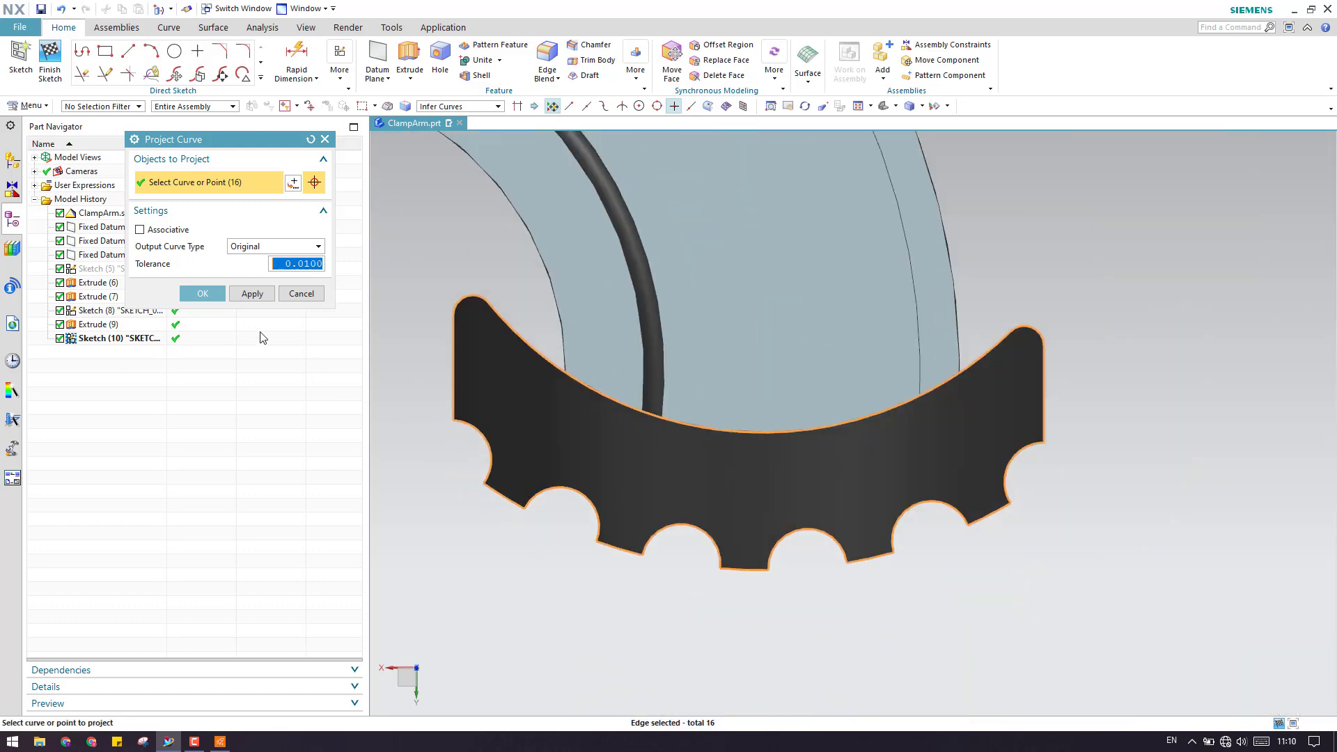
click(200, 293)
scroll(450, 515, up, 5)
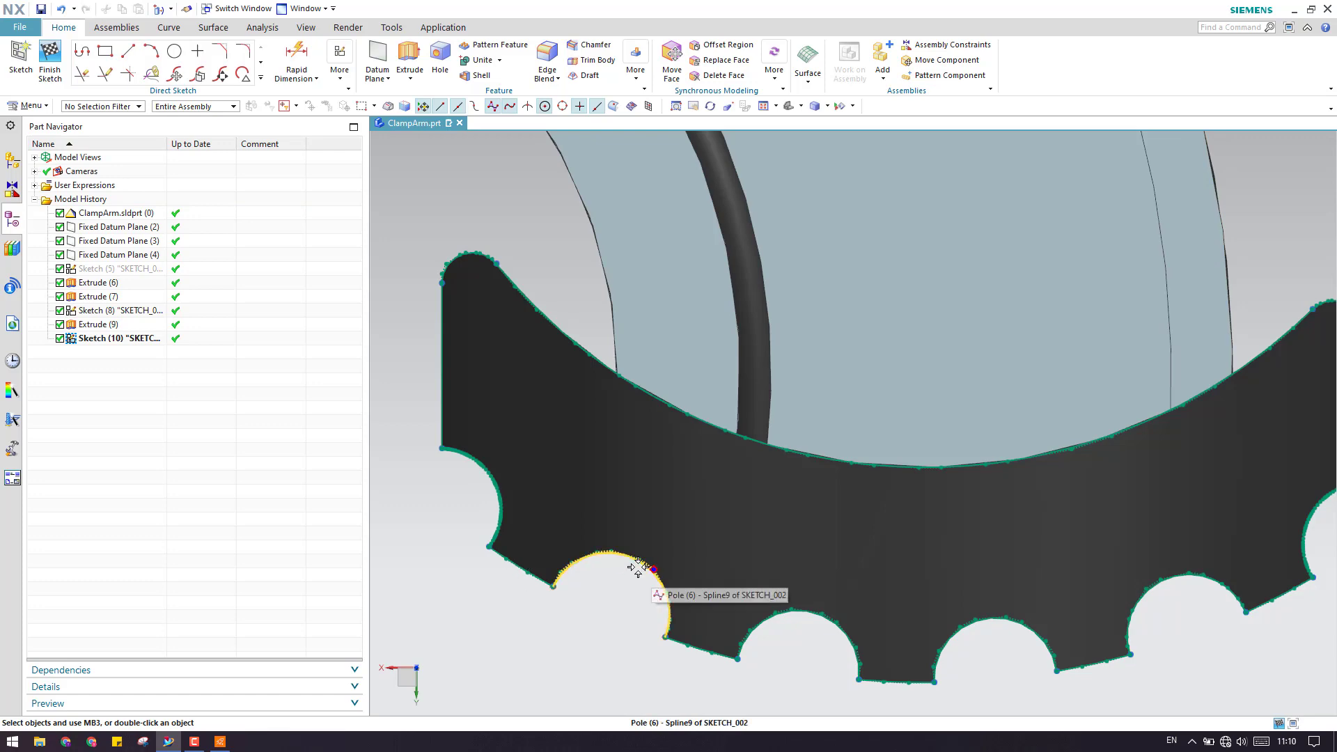
- Hide the dark clamp pad body through ClampArm.sldprt's Hide command in the Part Navigator
scroll(636, 585, down, 3)
right_click(113, 214)
click(147, 218)
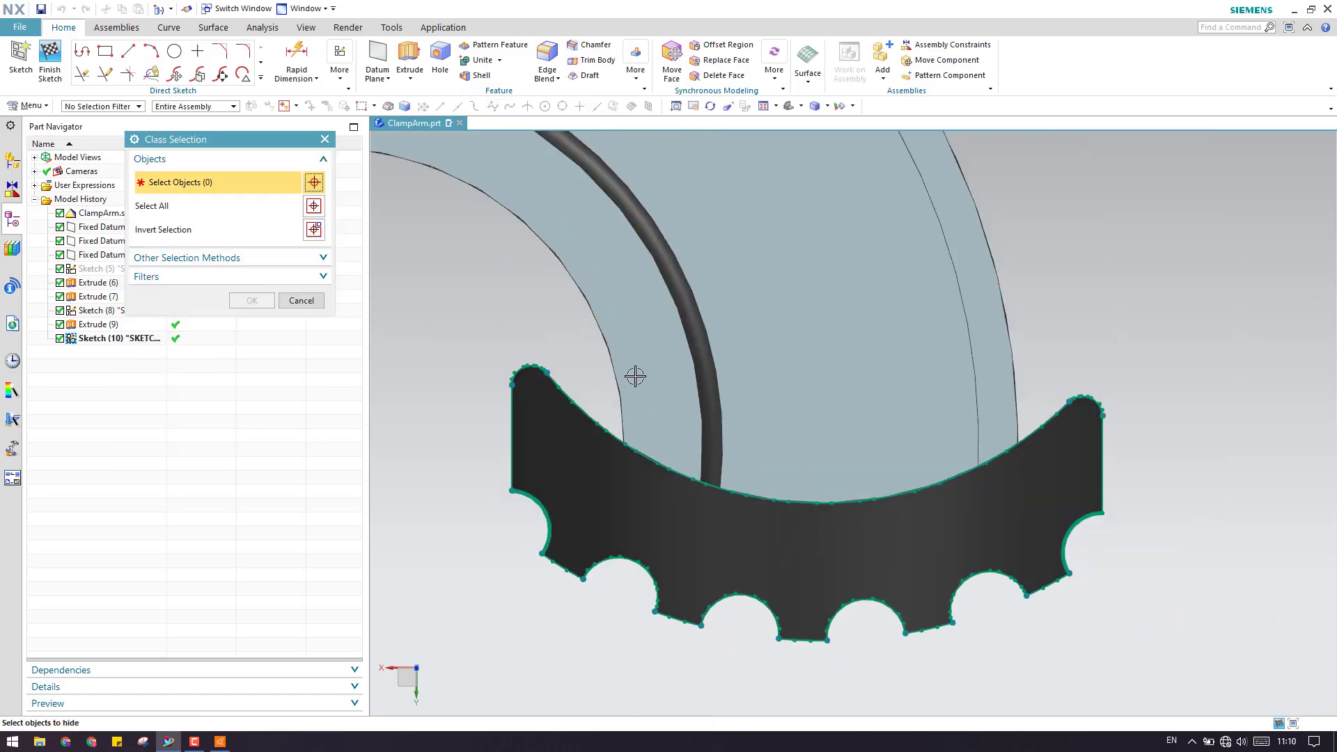
click(609, 499)
middle_click(479, 344)
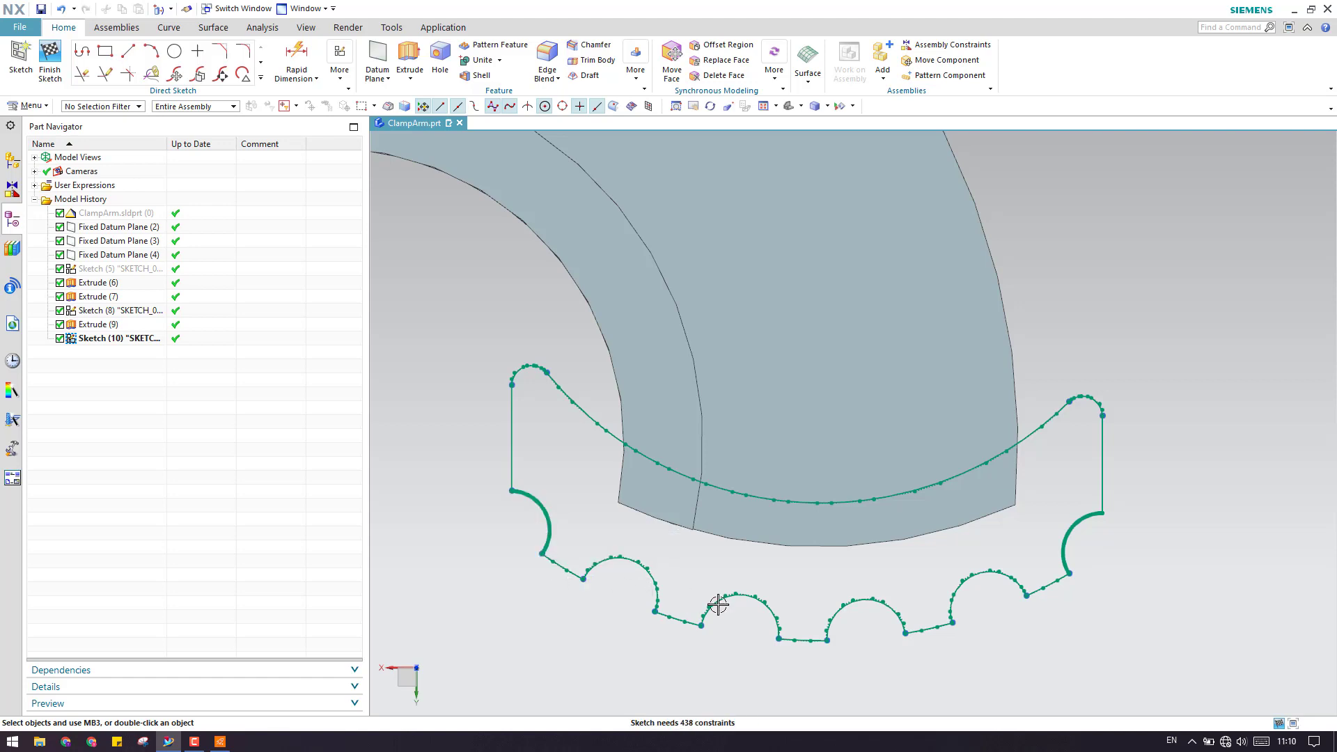
- Draw three-point arcs over the upper spline and the top-left rounded corner
click(152, 52)
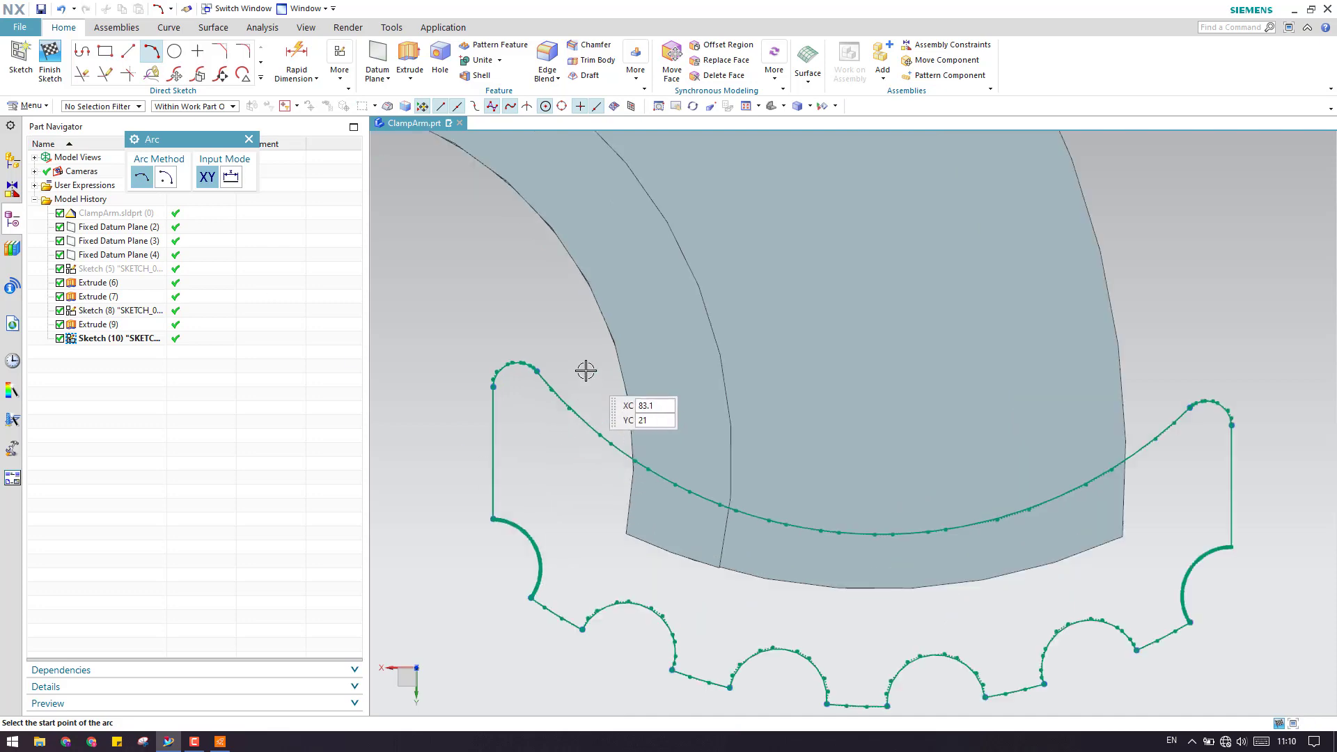
scroll(598, 382, up, 5)
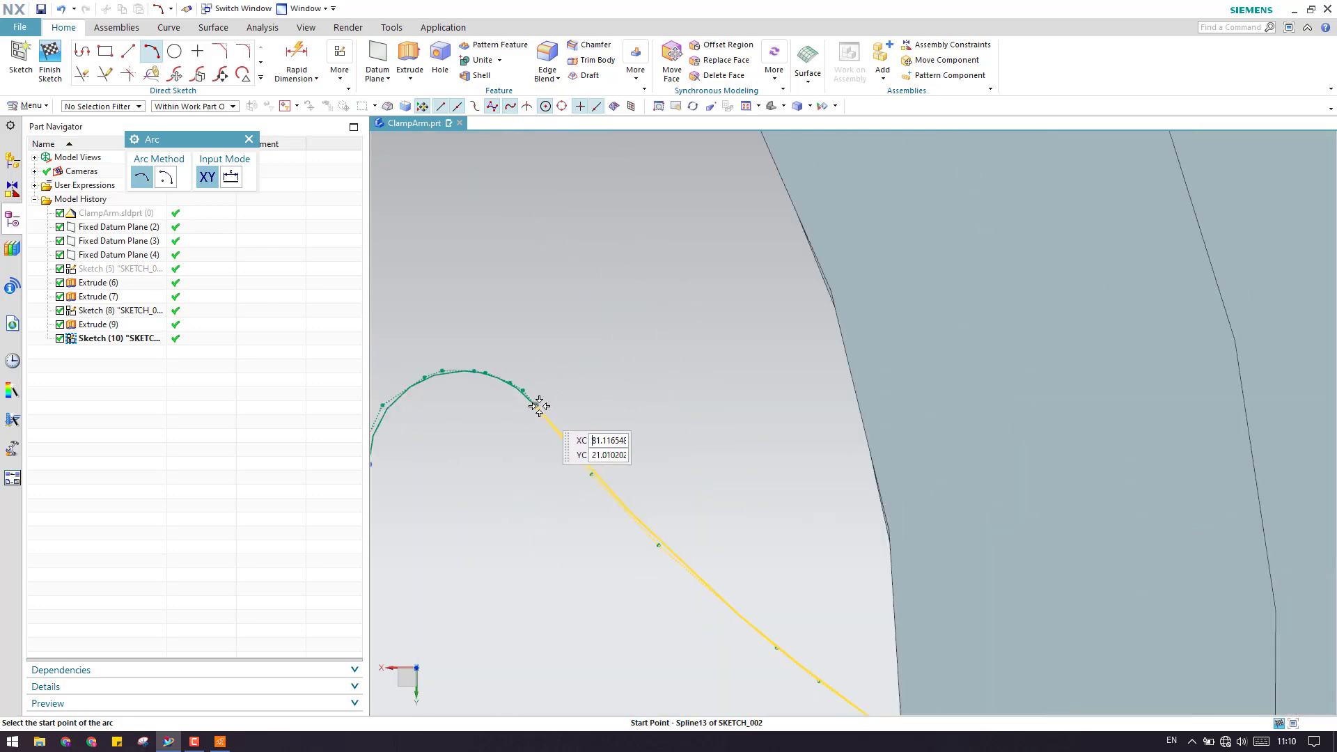
click(537, 405)
scroll(599, 370, down, 5)
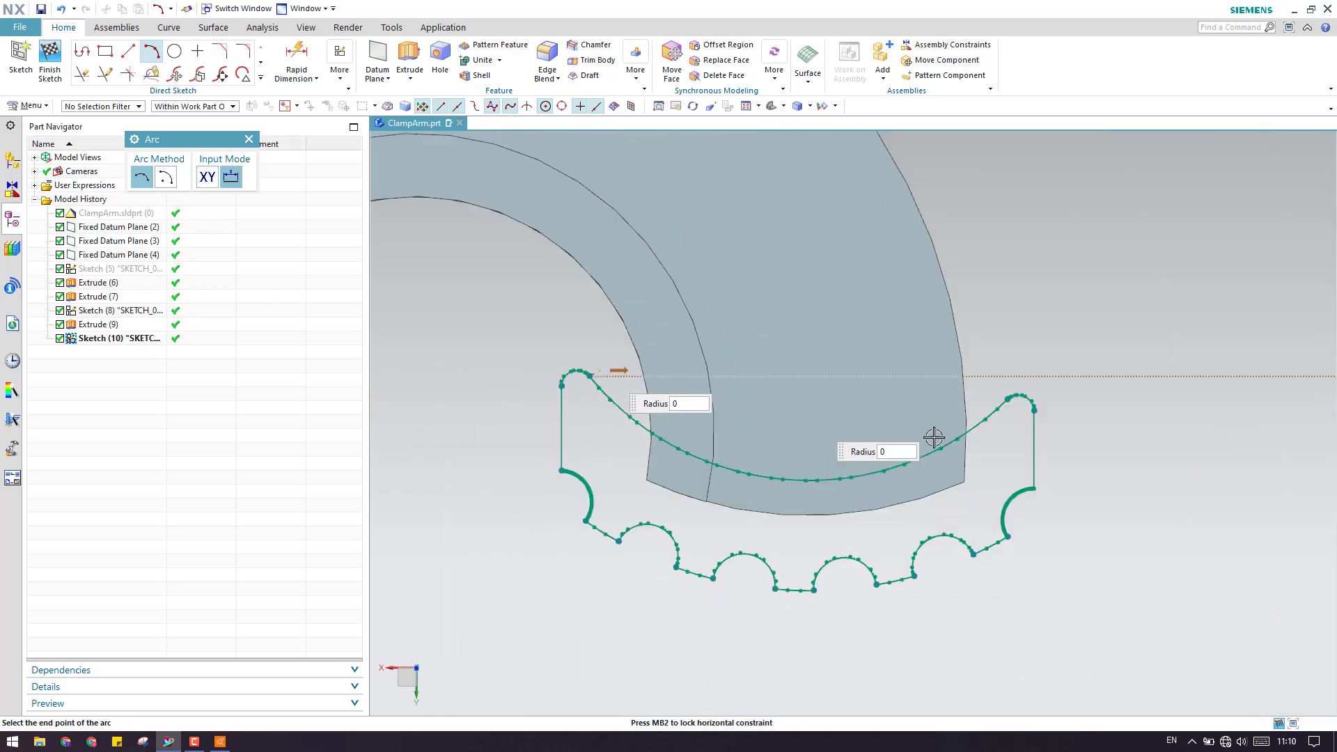
scroll(973, 398, up, 4)
scroll(973, 398, up, 3)
click(995, 393)
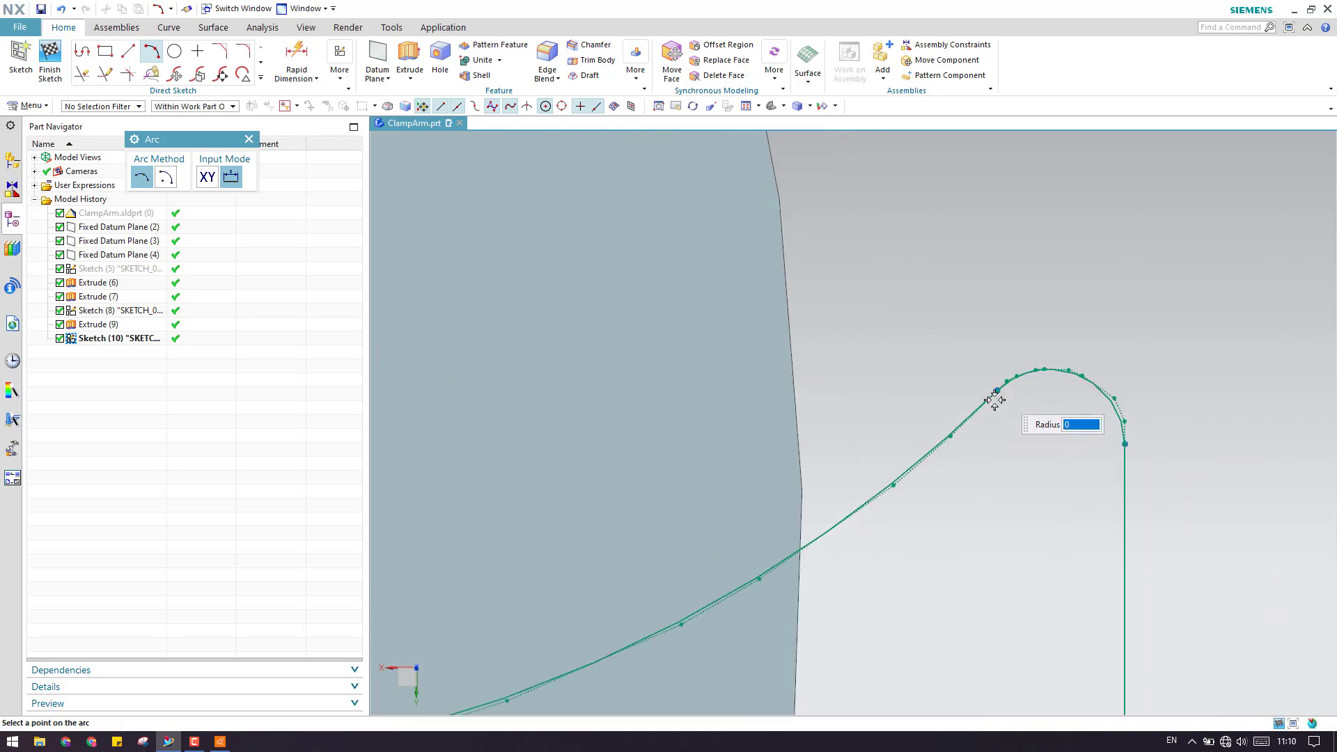
scroll(996, 435, down, 1)
scroll(996, 435, down, 3)
scroll(699, 521, up, 4)
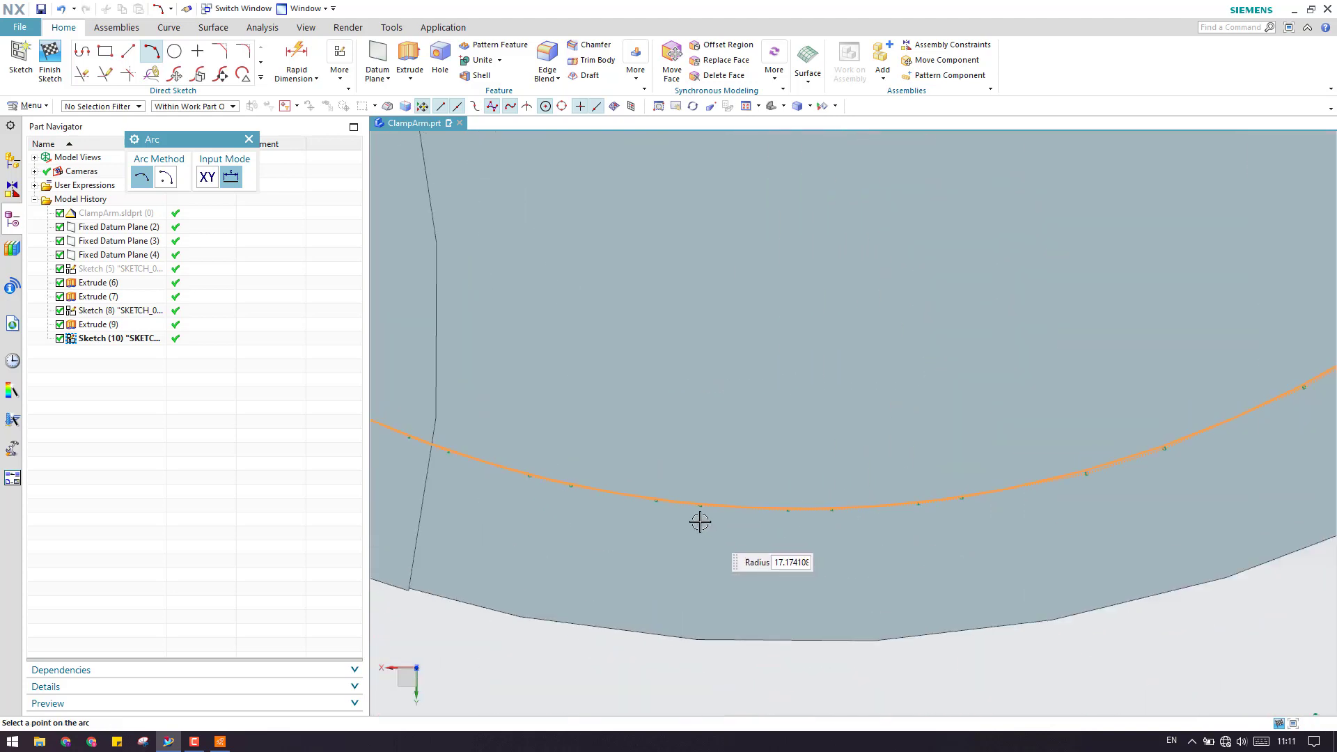
click(703, 502)
scroll(899, 434, down, 5)
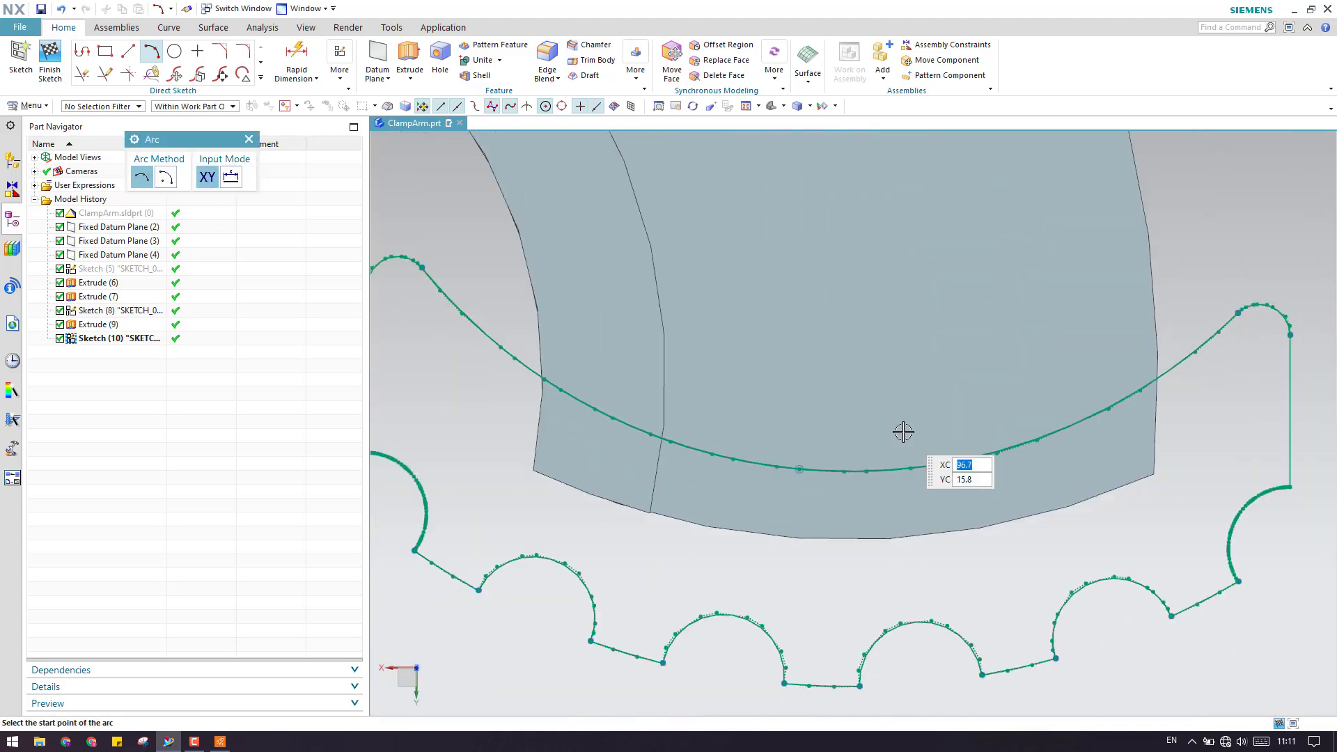
scroll(576, 328, up, 3)
scroll(641, 427, up, 2)
scroll(770, 427, down, 2)
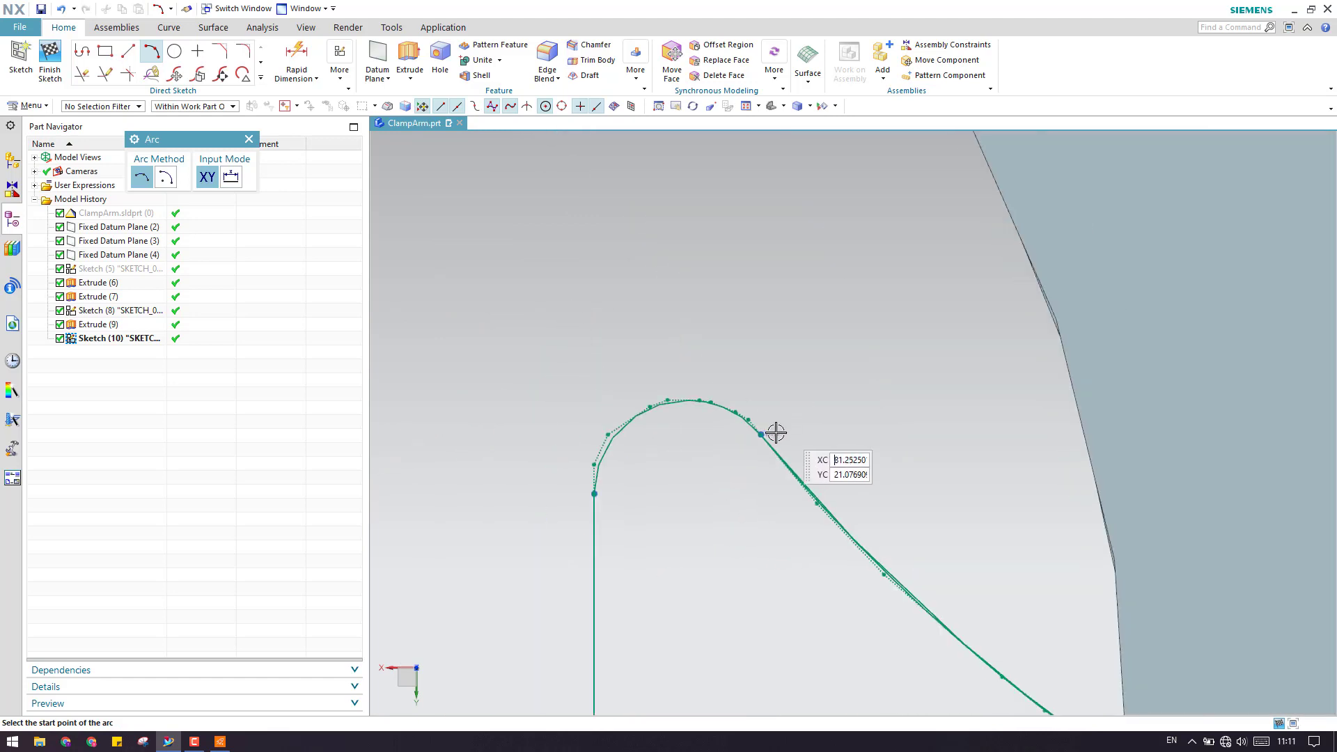
click(760, 436)
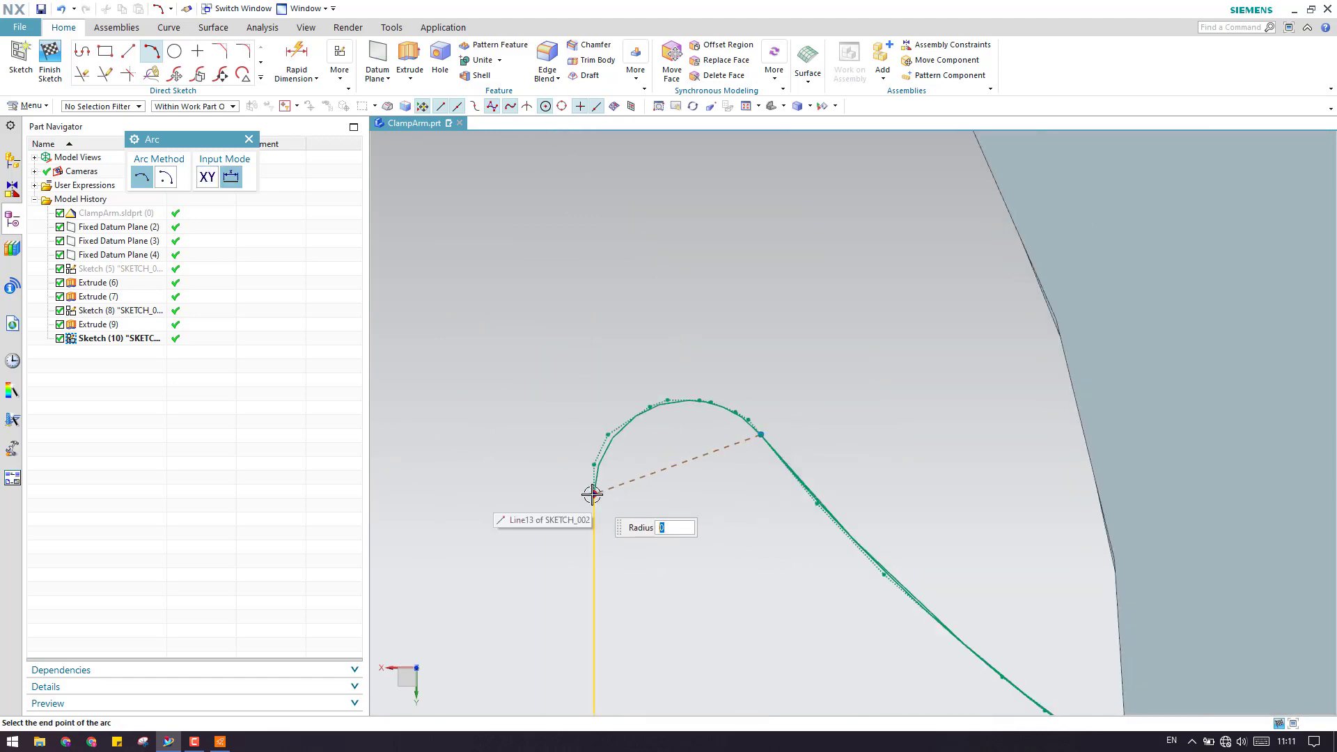
click(593, 494)
click(651, 408)
scroll(758, 338, down, 4)
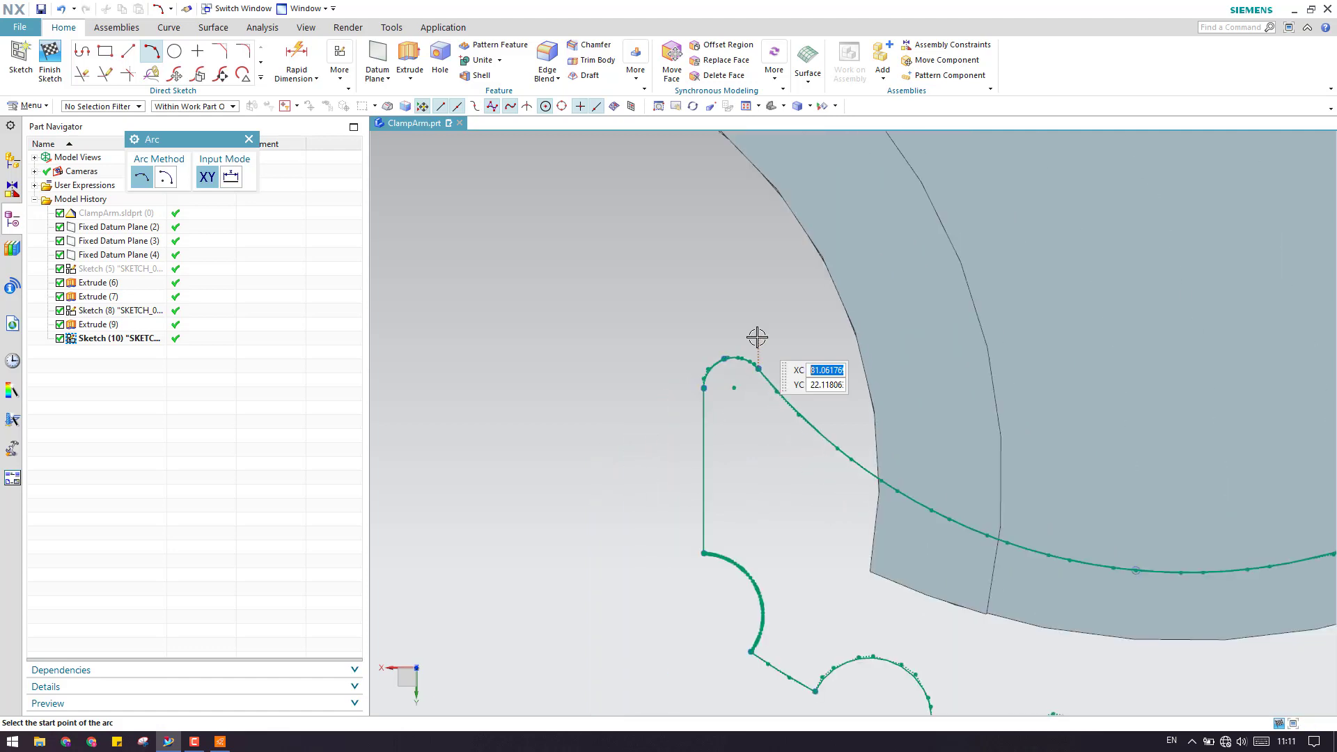
scroll(714, 451, up, 5)
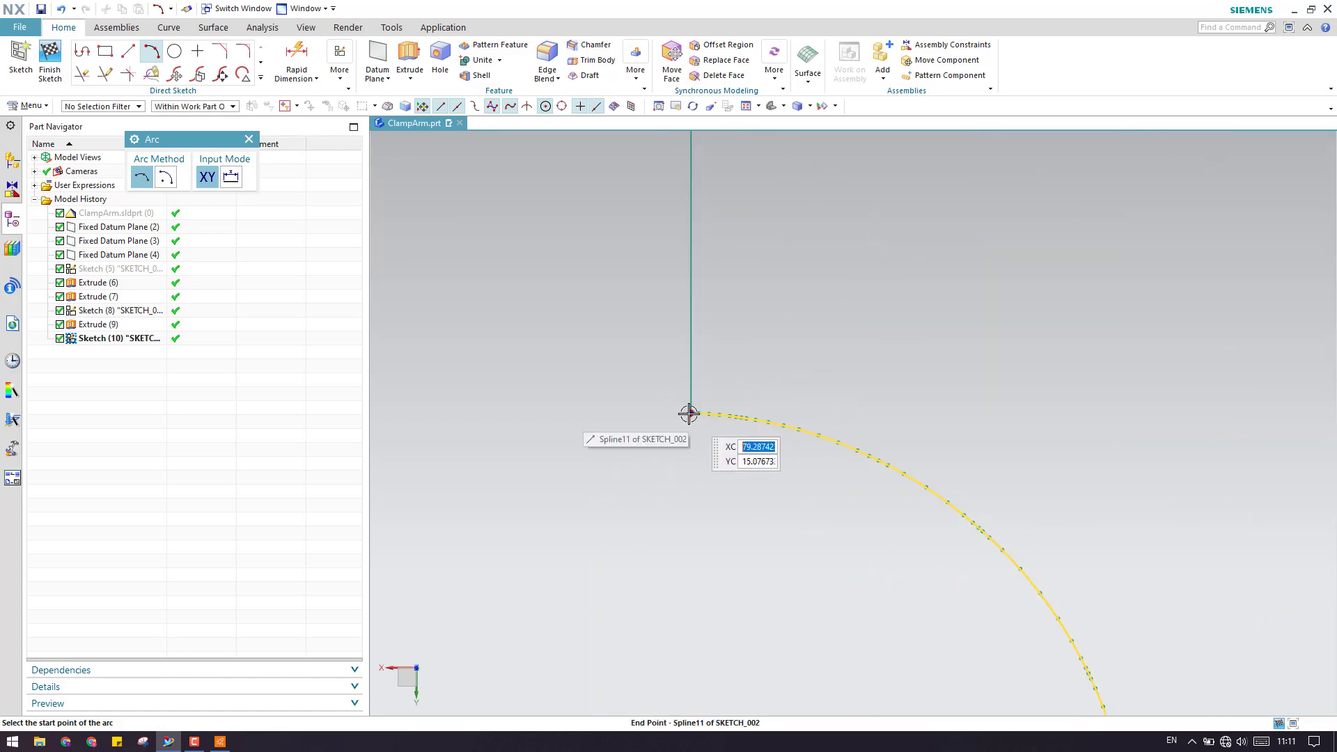
- Add arcs along the curved spline edge and straight span, plus a radius-2 rib arc
click(689, 415)
scroll(775, 668, up, 4)
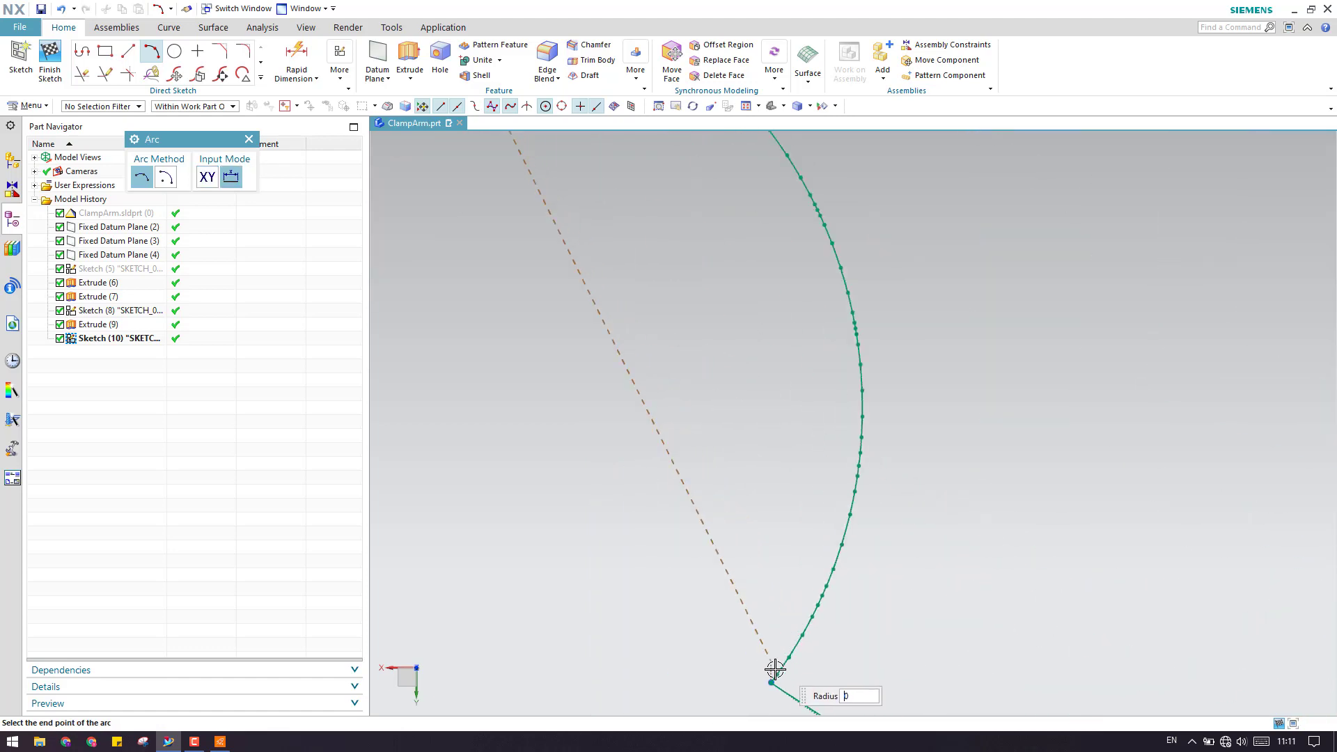
click(772, 684)
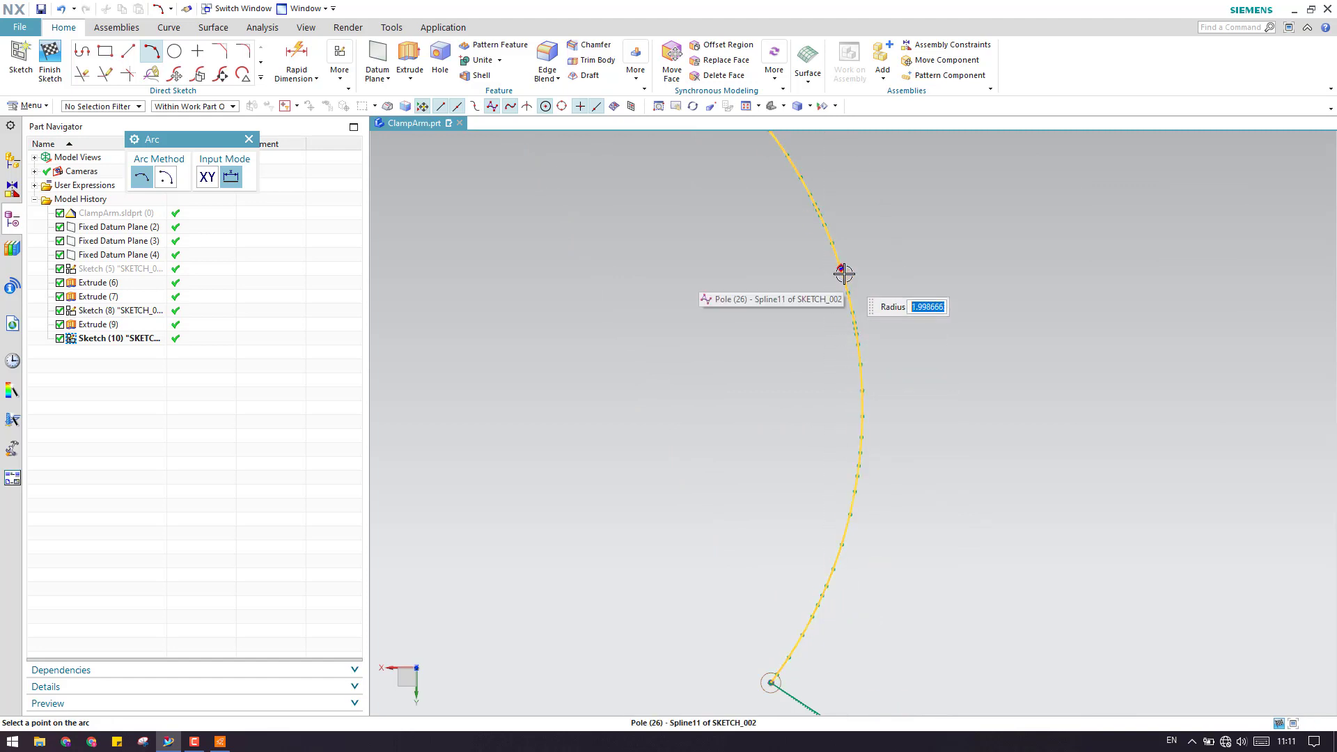
click(751, 335)
scroll(745, 337, down, 3)
scroll(710, 402, up, 3)
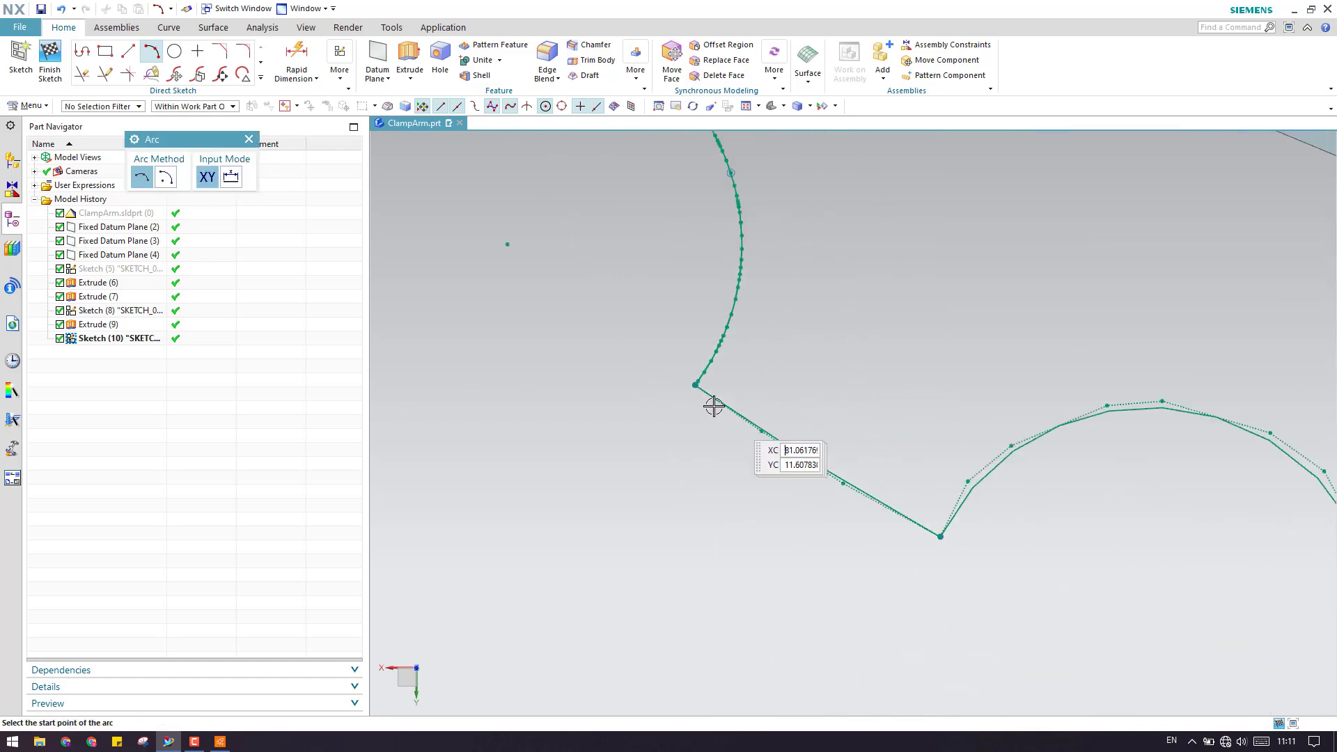
click(696, 386)
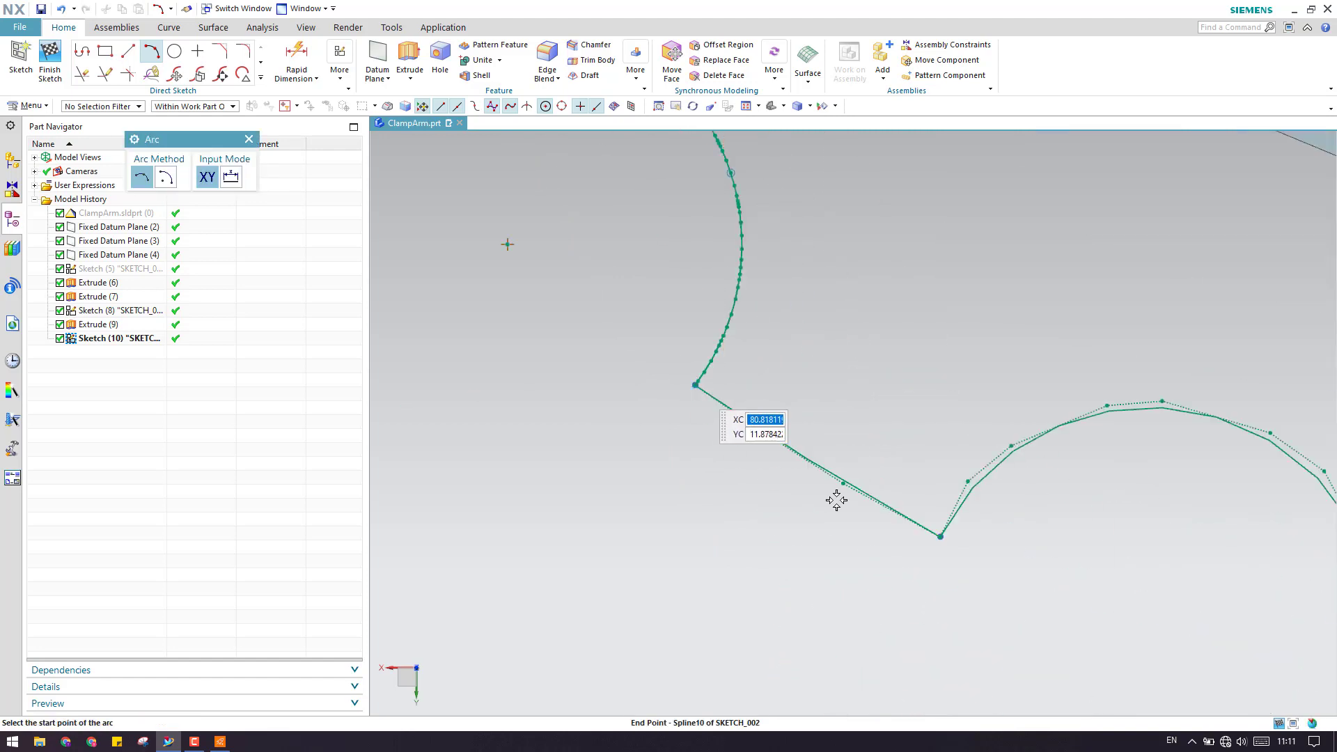
click(940, 539)
click(733, 453)
scroll(733, 452, down, 1)
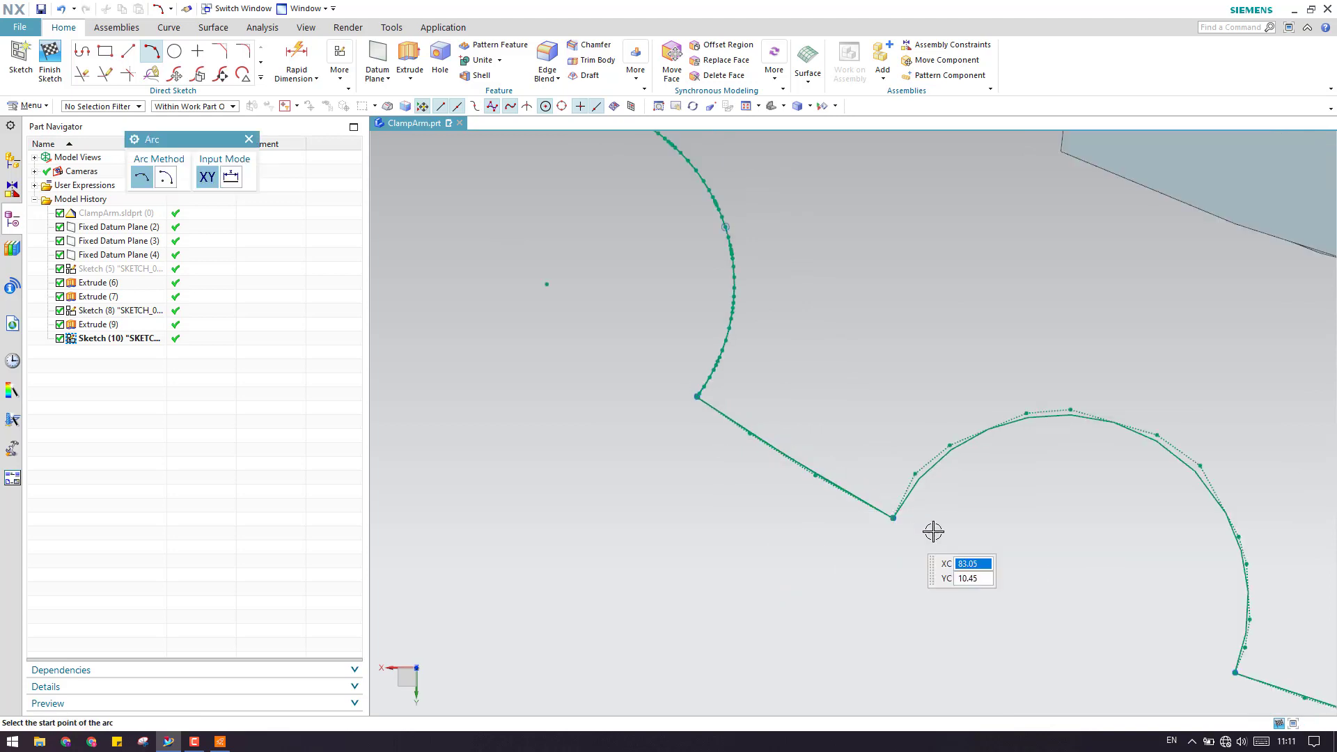
scroll(933, 529, up, 4)
click(831, 508)
scroll(766, 449, down, 3)
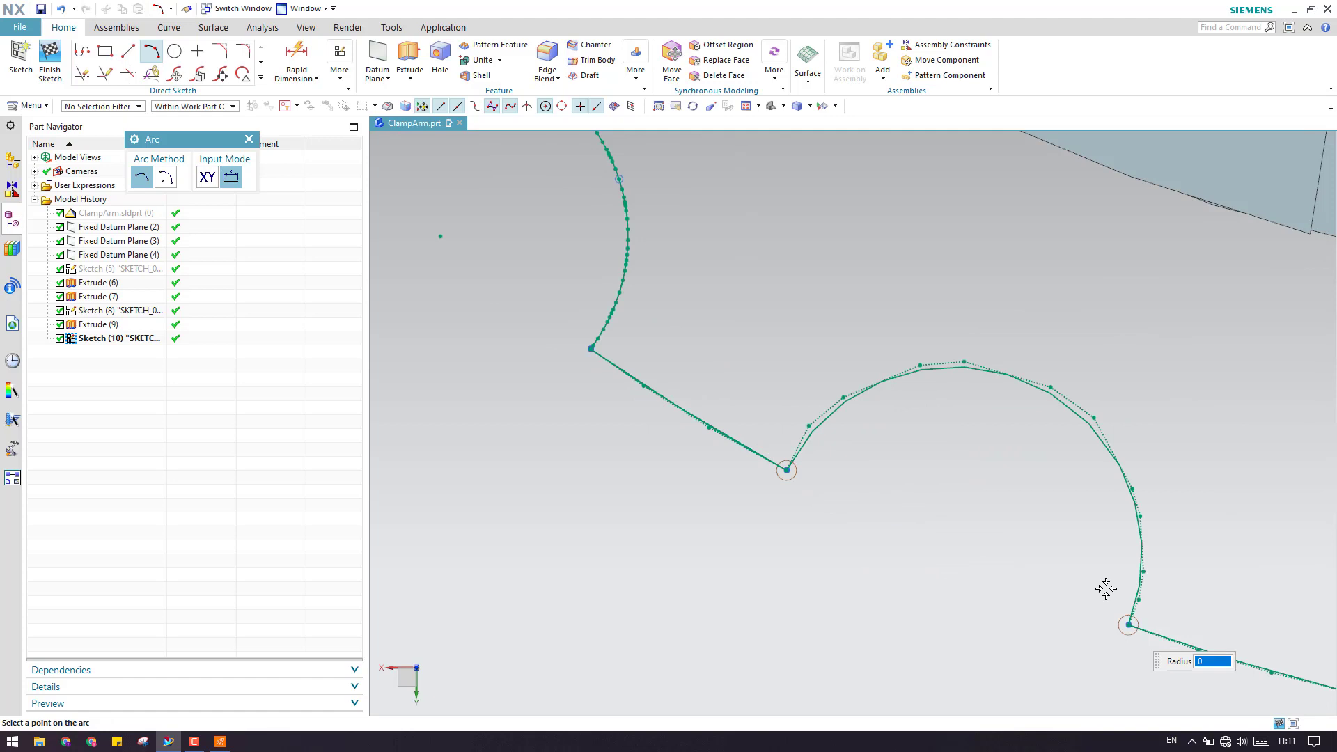
click(1050, 396)
scroll(751, 416, down, 4)
scroll(973, 519, up, 5)
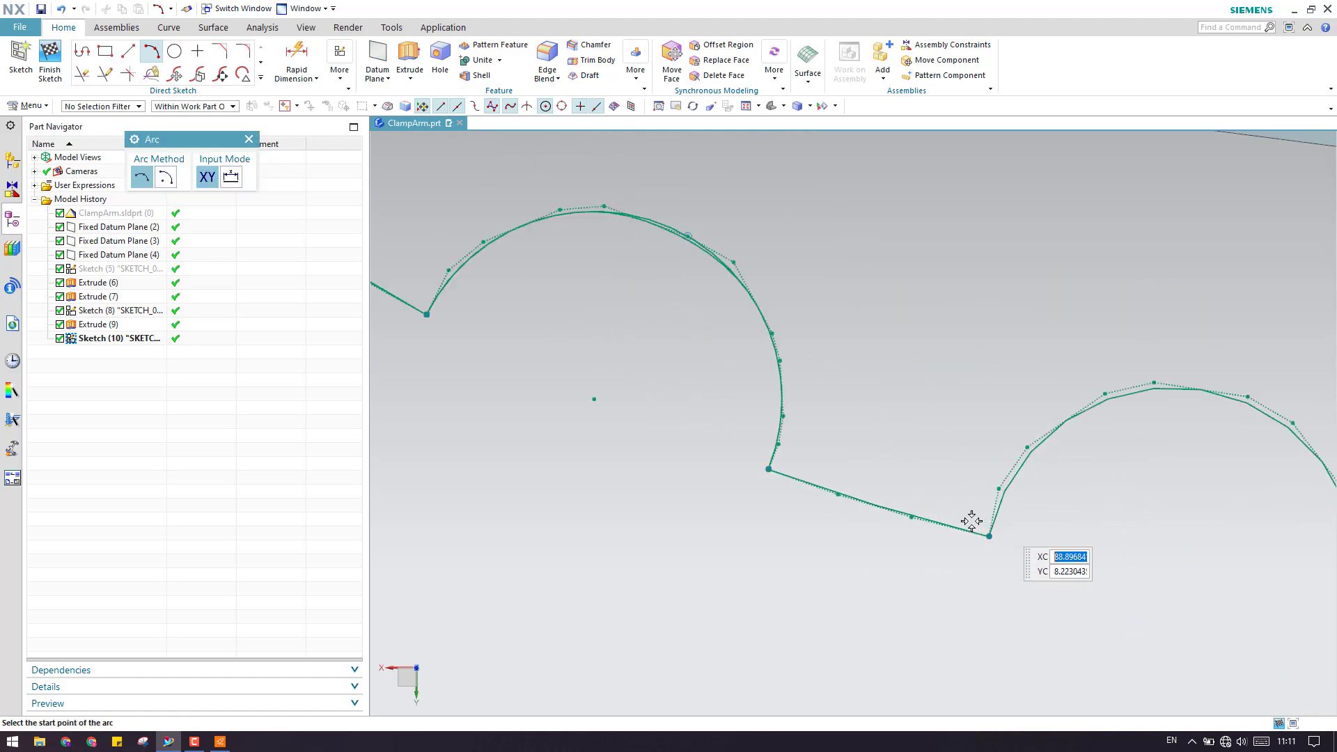
- Trace the sloped span, the next rounded rib, and the bottom span with arcs
click(646, 439)
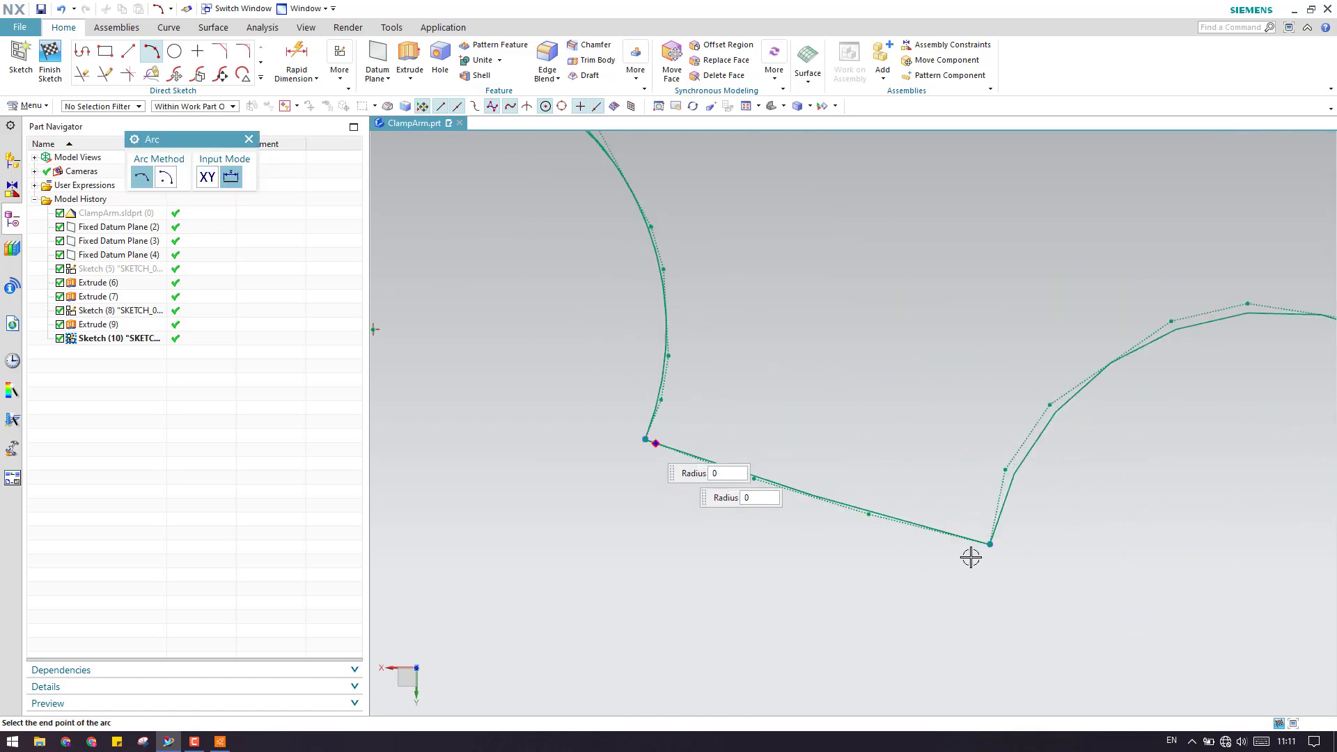
click(990, 545)
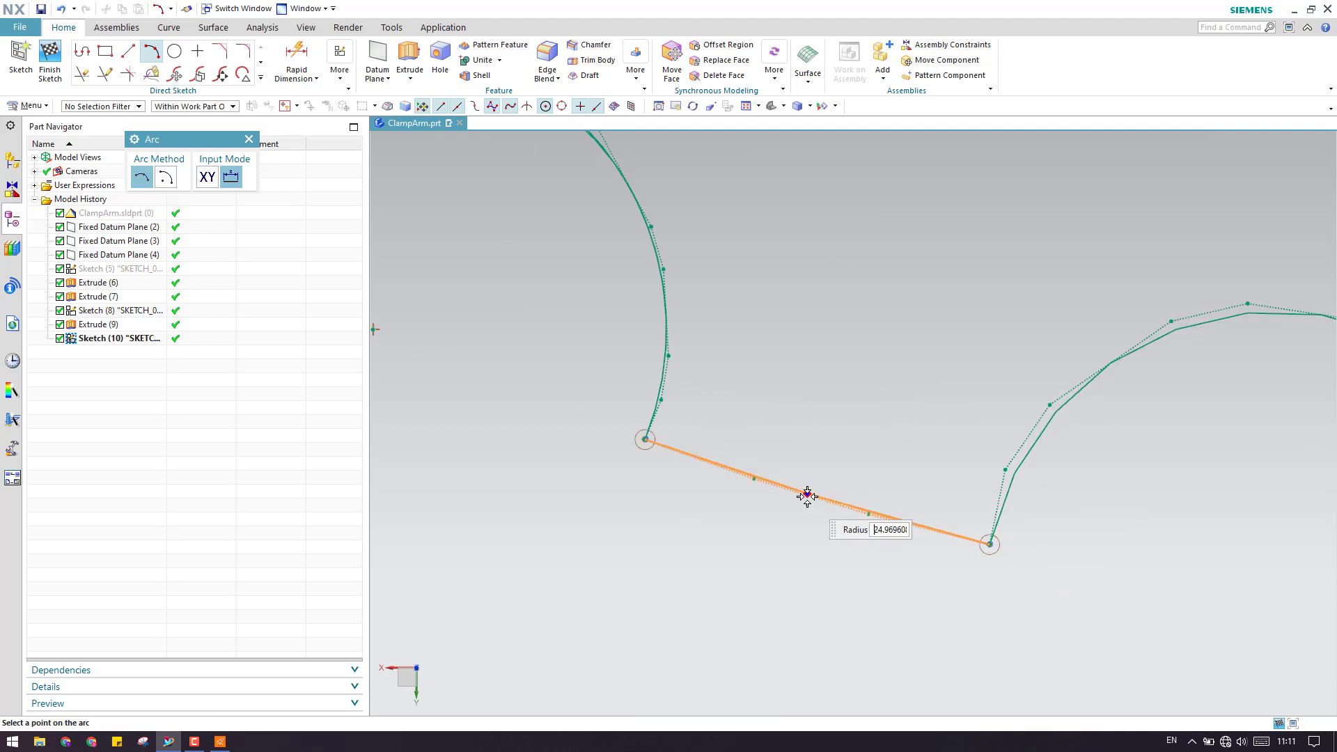
click(808, 496)
scroll(812, 532, down, 3)
scroll(982, 545, up, 3)
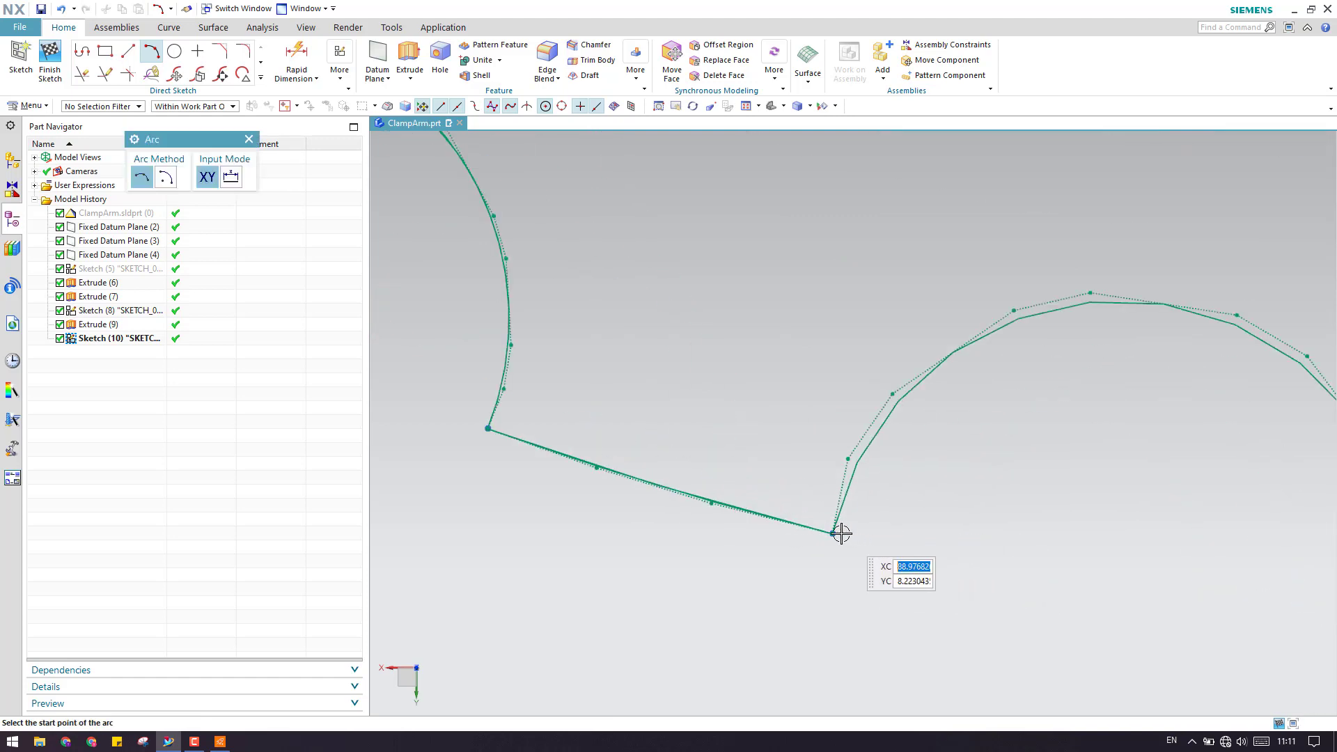
click(834, 533)
scroll(838, 536, down, 4)
scroll(1024, 586, up, 3)
key(Escape)
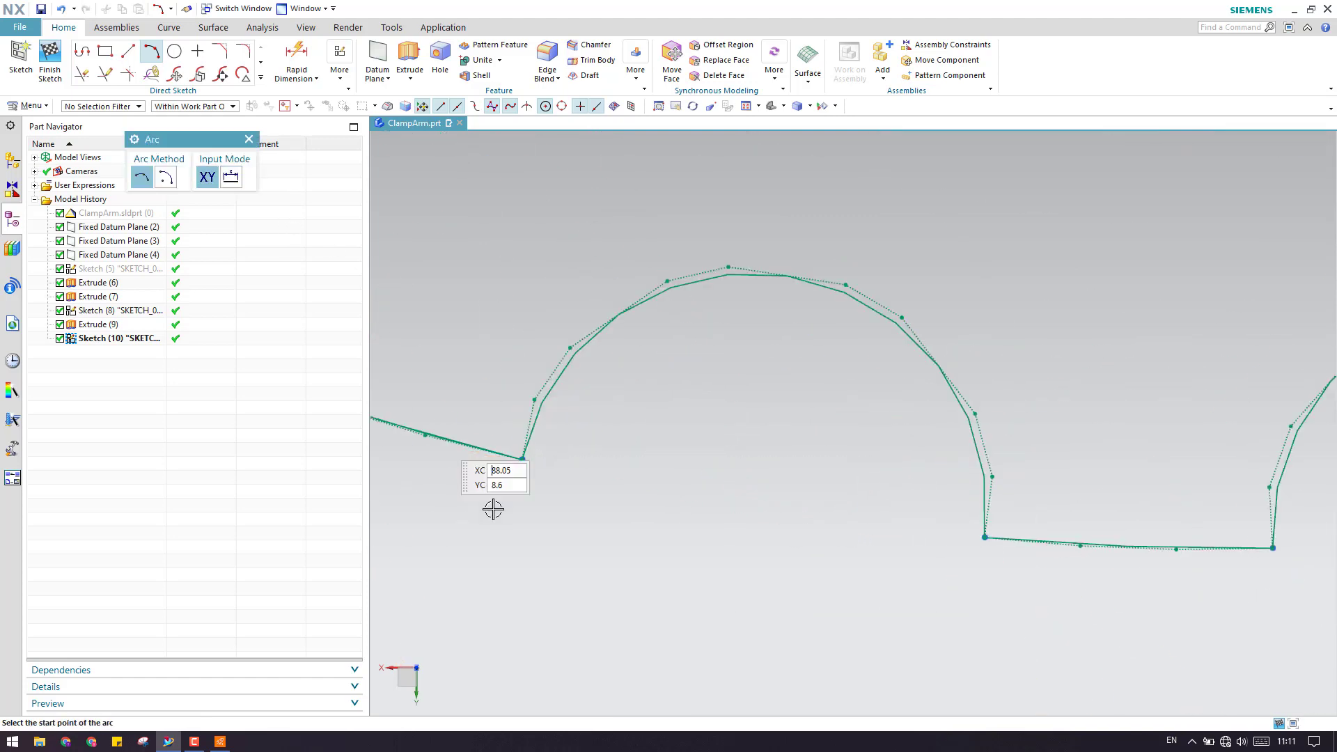
click(522, 459)
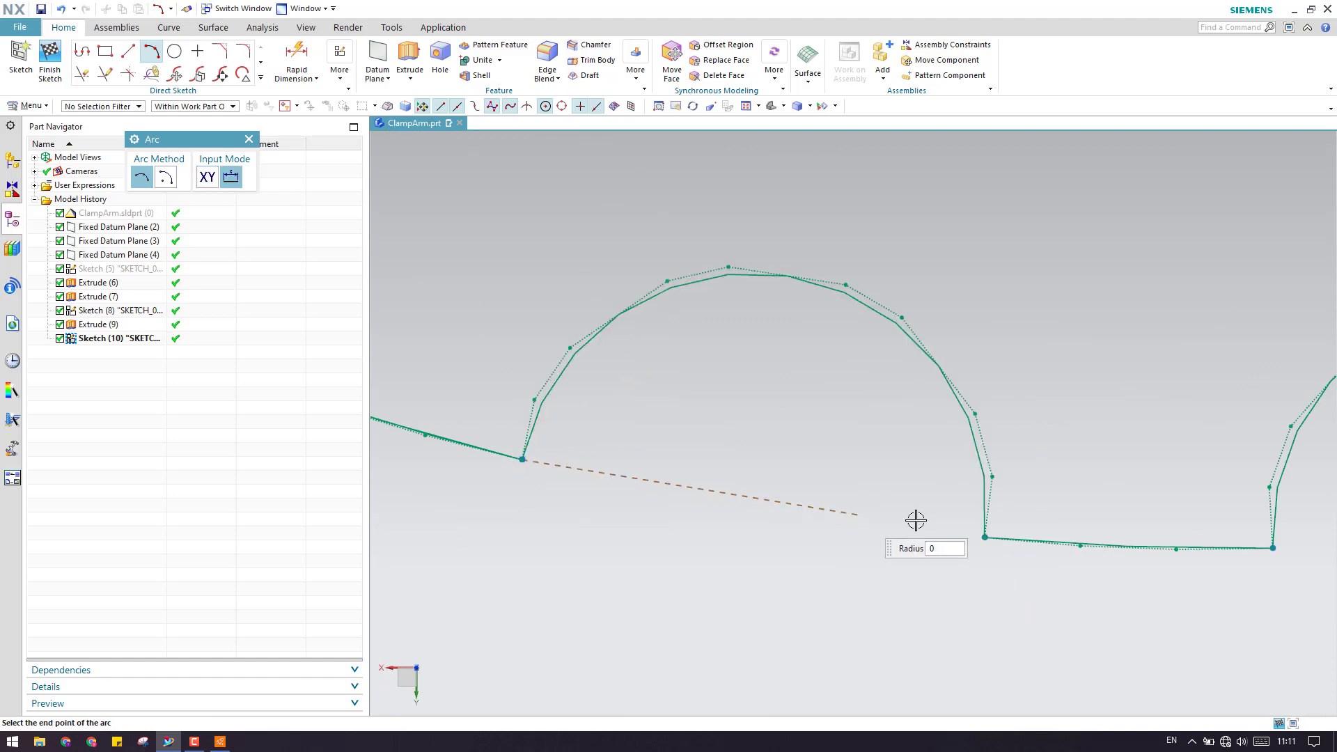
click(983, 537)
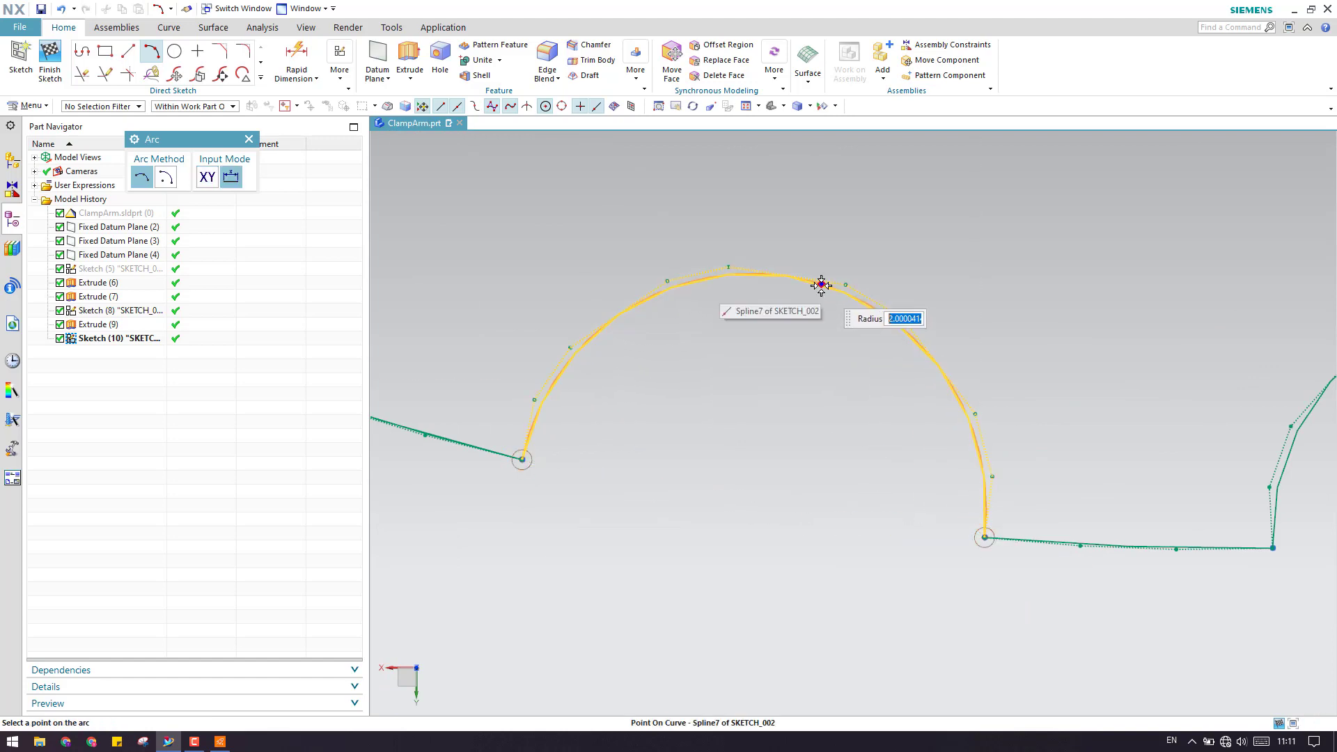
click(820, 286)
scroll(781, 317, down, 1)
scroll(1026, 480, up, 2)
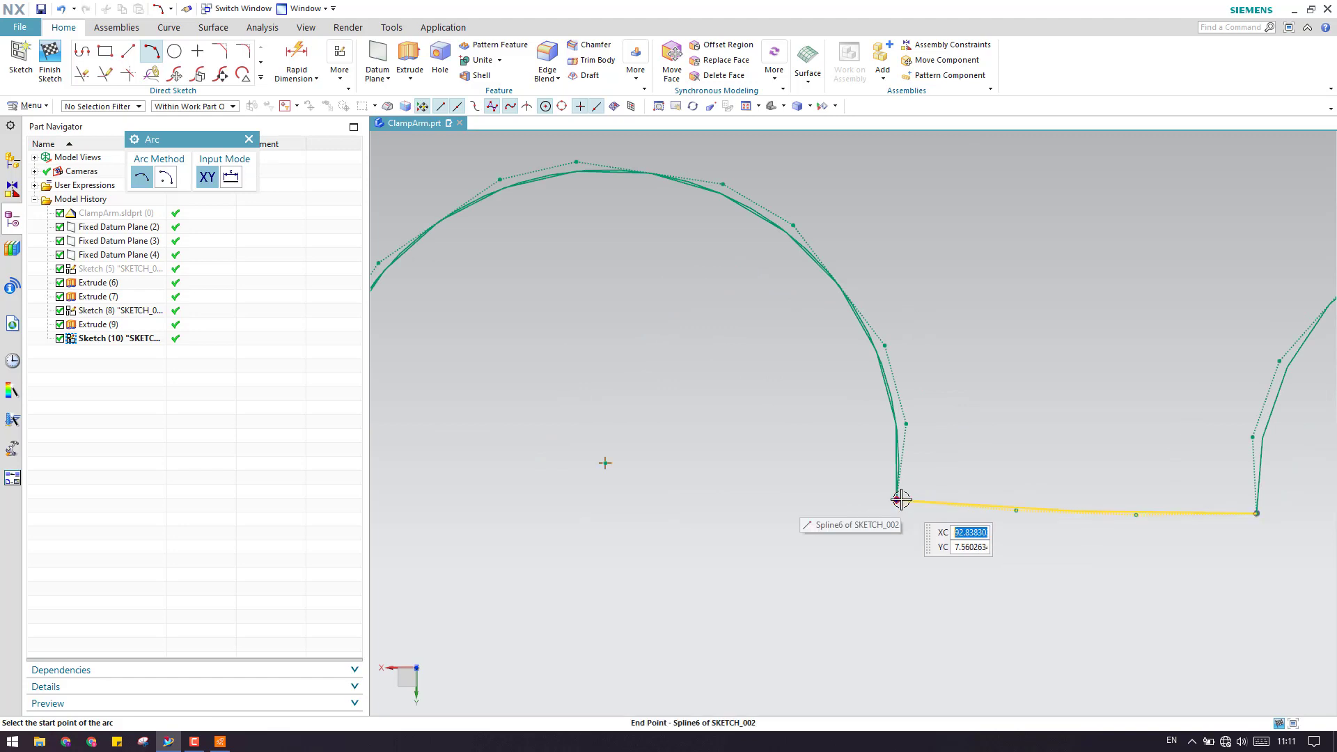
click(896, 501)
scroll(899, 519, down, 2)
scroll(1023, 513, up, 4)
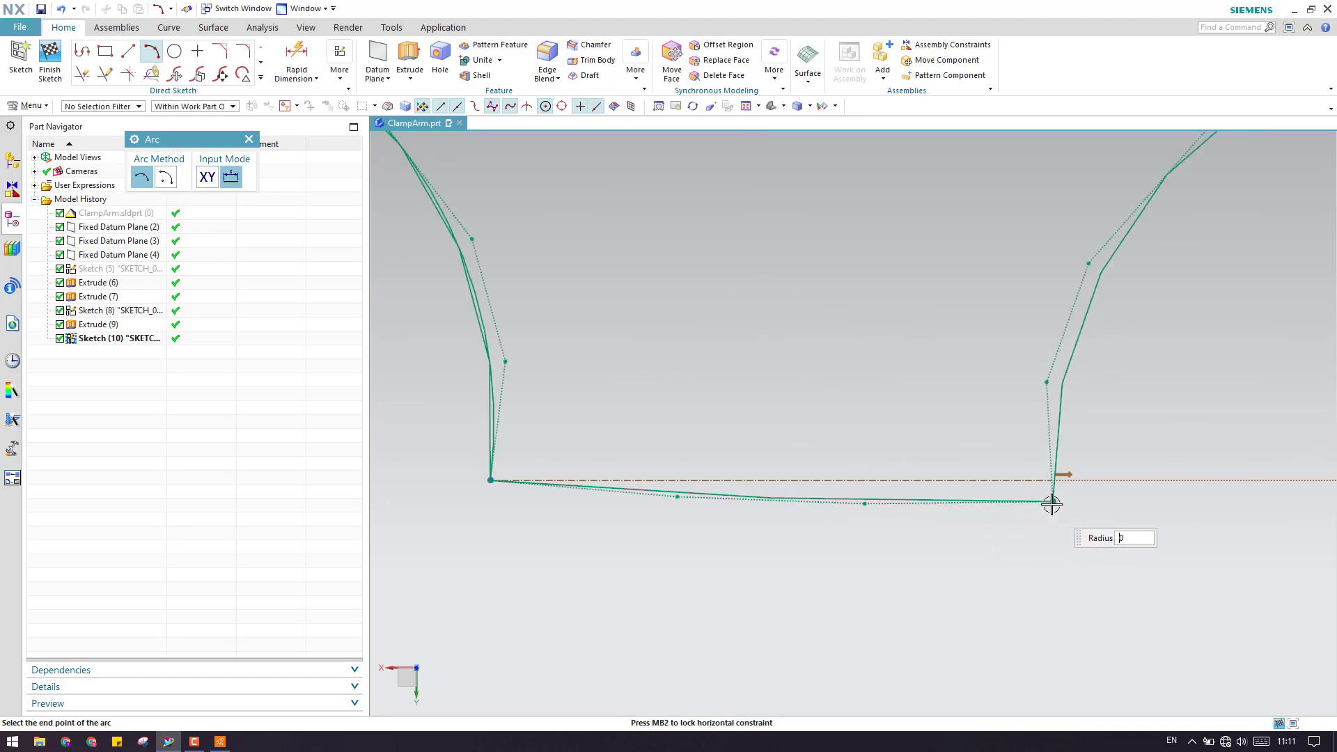
click(1053, 502)
click(797, 499)
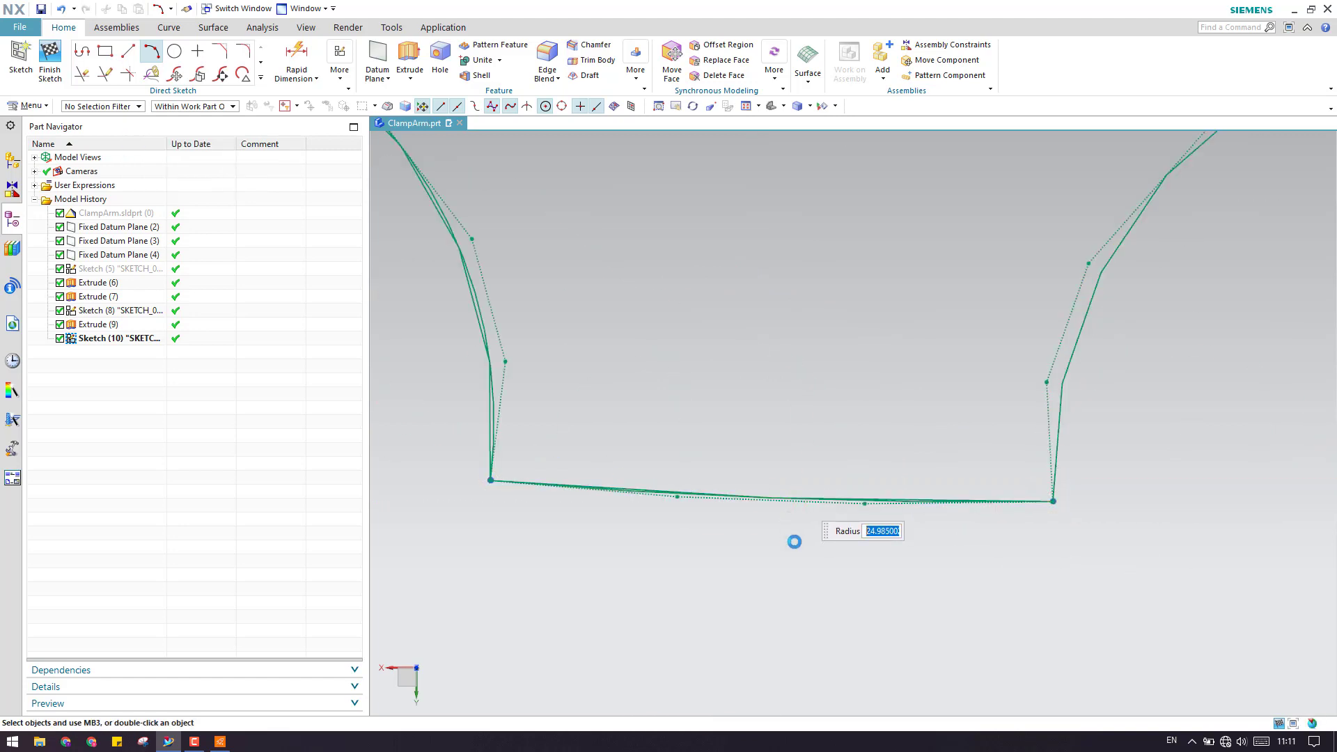
scroll(795, 541, down, 3)
scroll(932, 520, up, 2)
- Draw a radius-2 rib arc, a sloped-span arc, and another rounded rib arc
click(928, 521)
scroll(608, 453, down, 3)
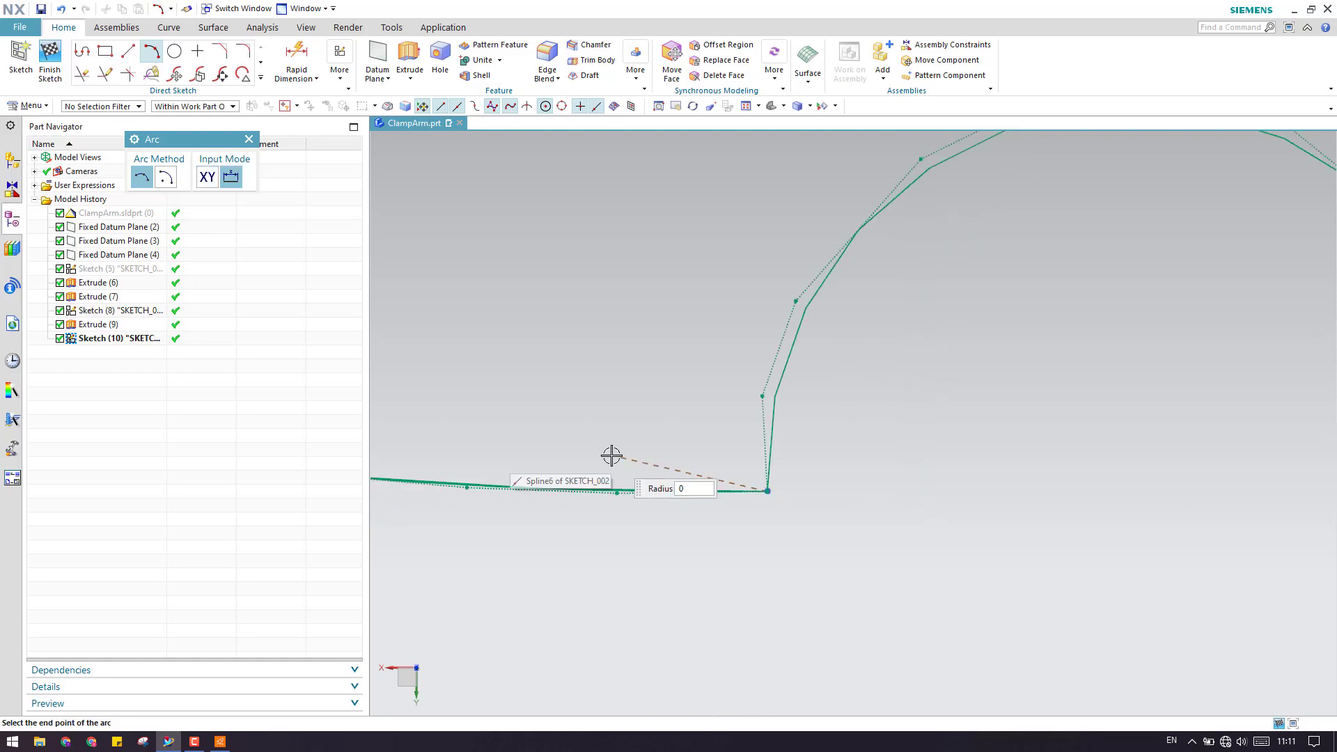
scroll(974, 451, up, 1)
click(1063, 441)
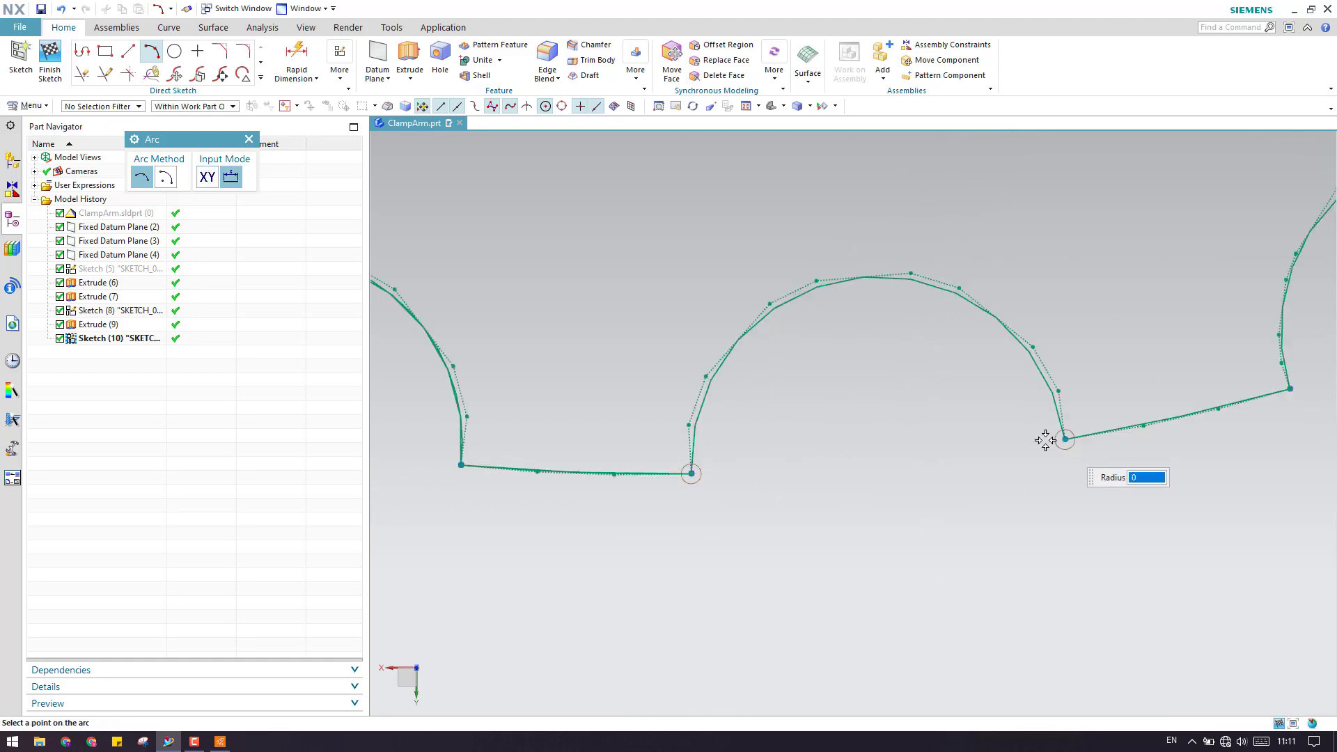
click(849, 282)
scroll(791, 366, down, 2)
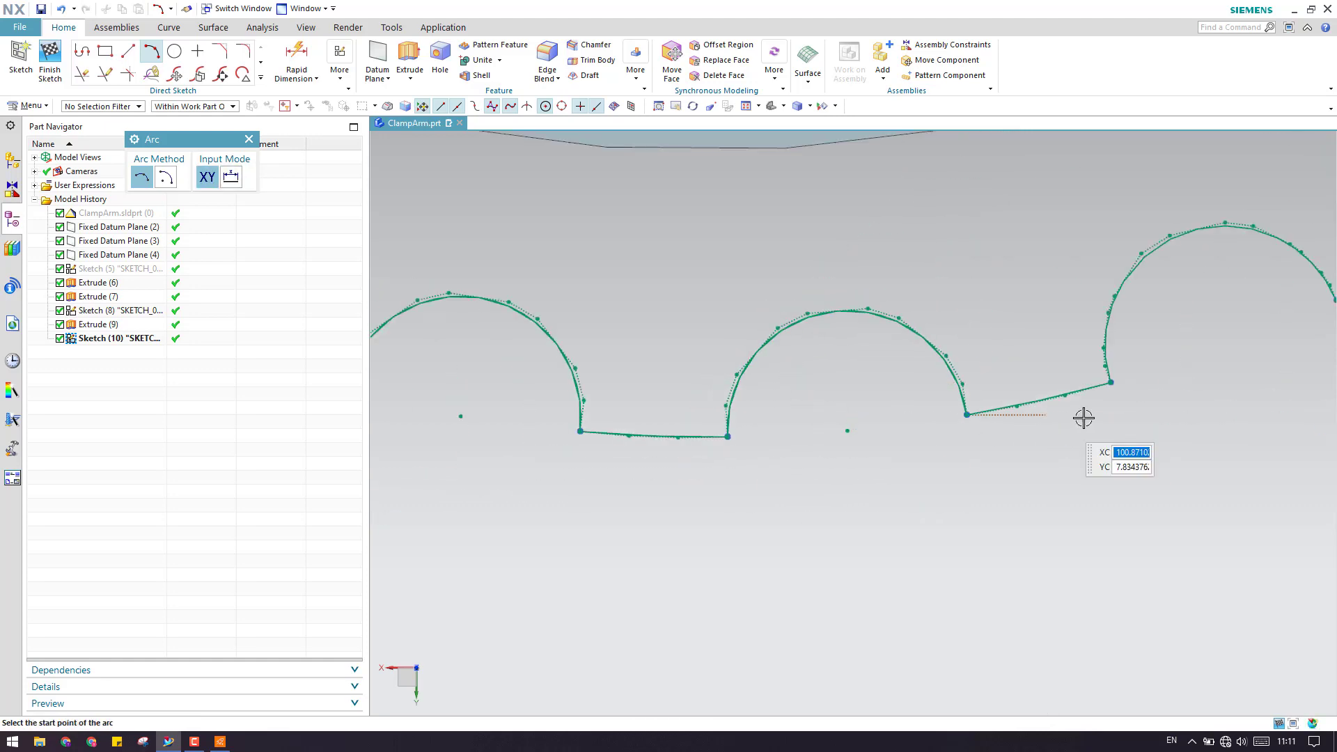
scroll(1083, 417, up, 4)
click(795, 412)
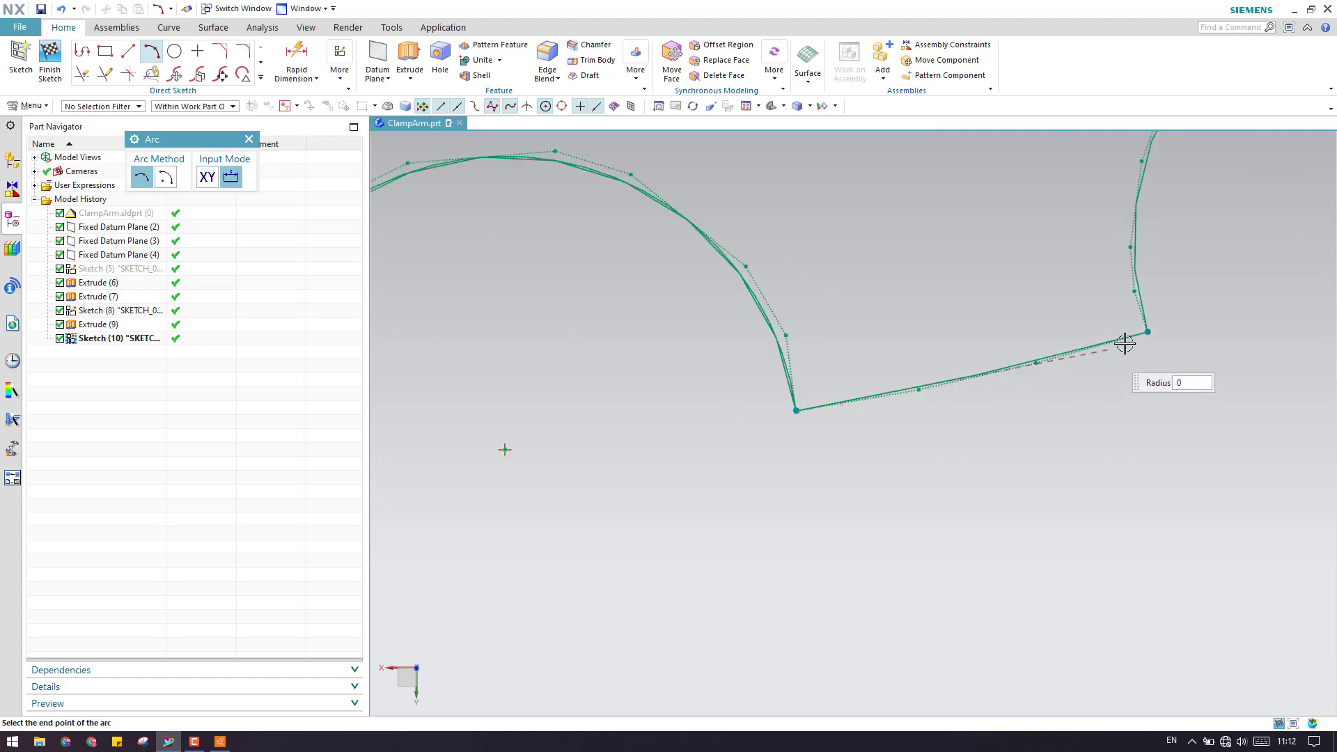
click(1148, 334)
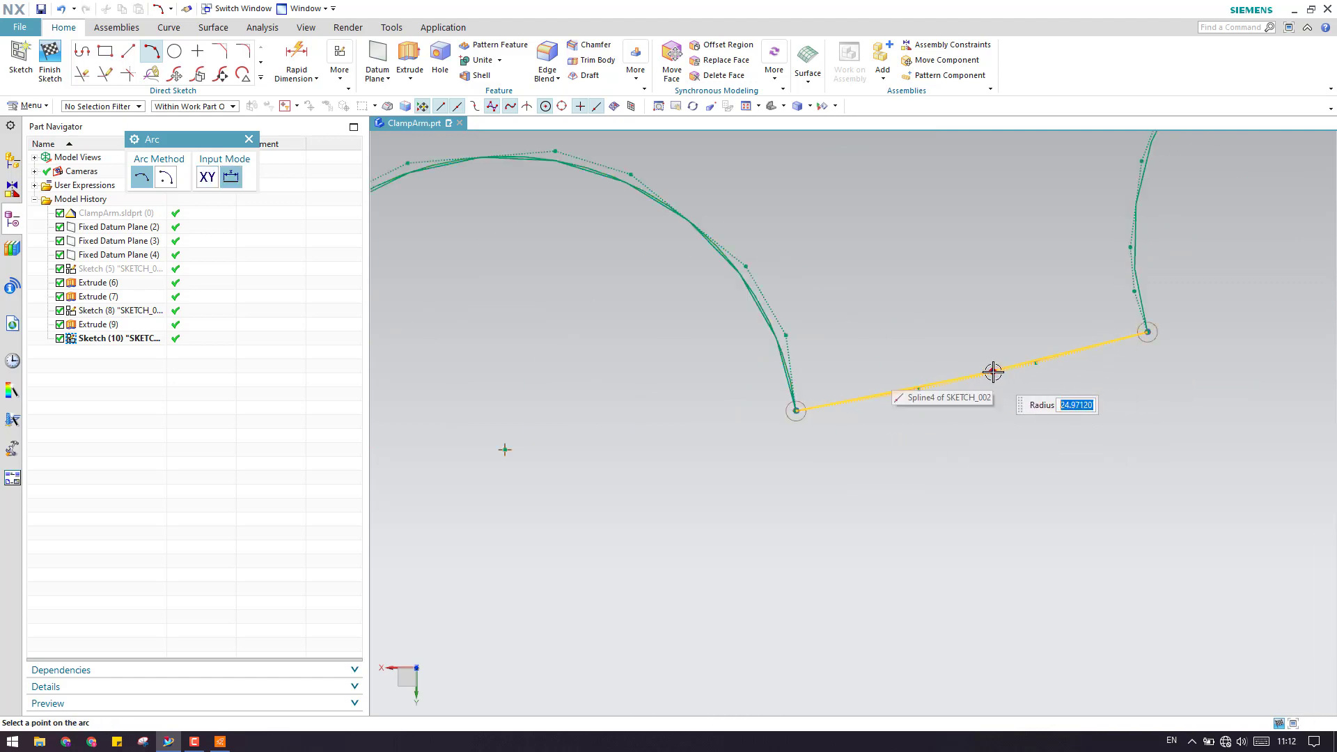
click(989, 374)
scroll(921, 453, down, 3)
scroll(762, 456, down, 4)
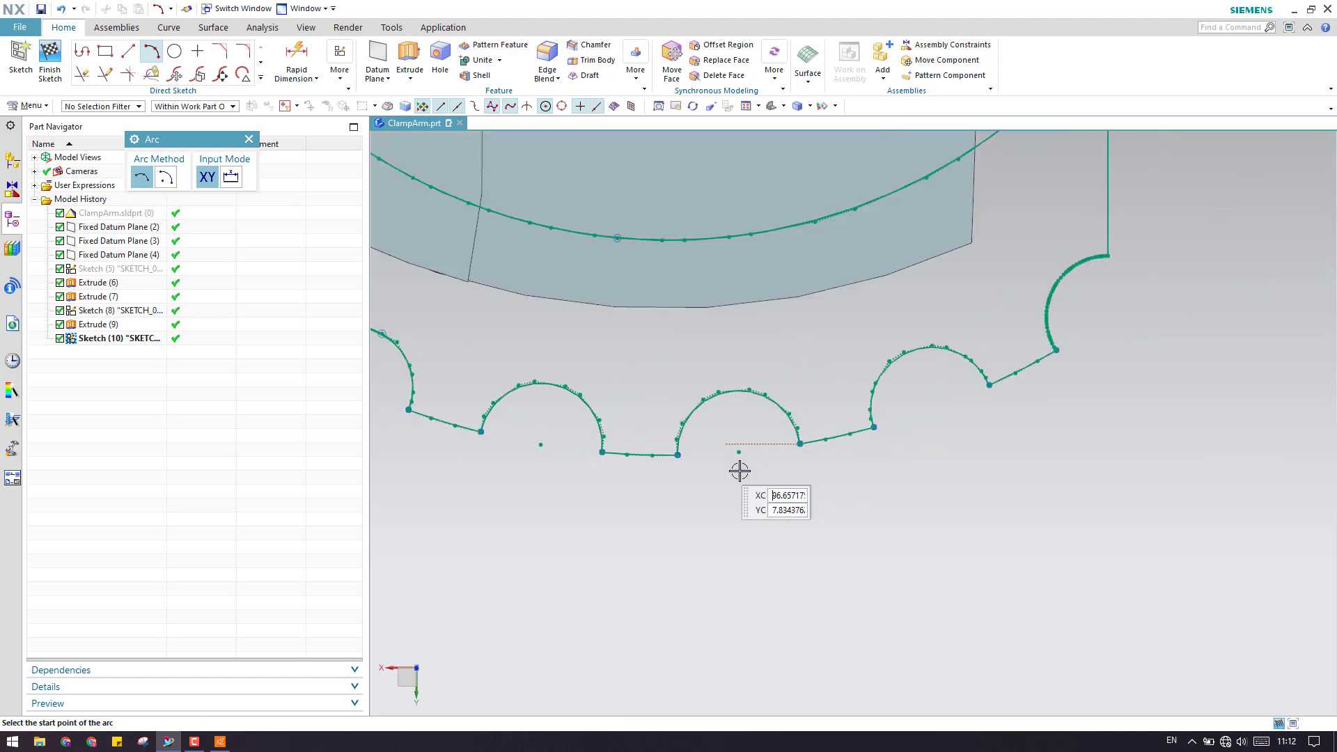
scroll(994, 400, up, 4)
click(699, 481)
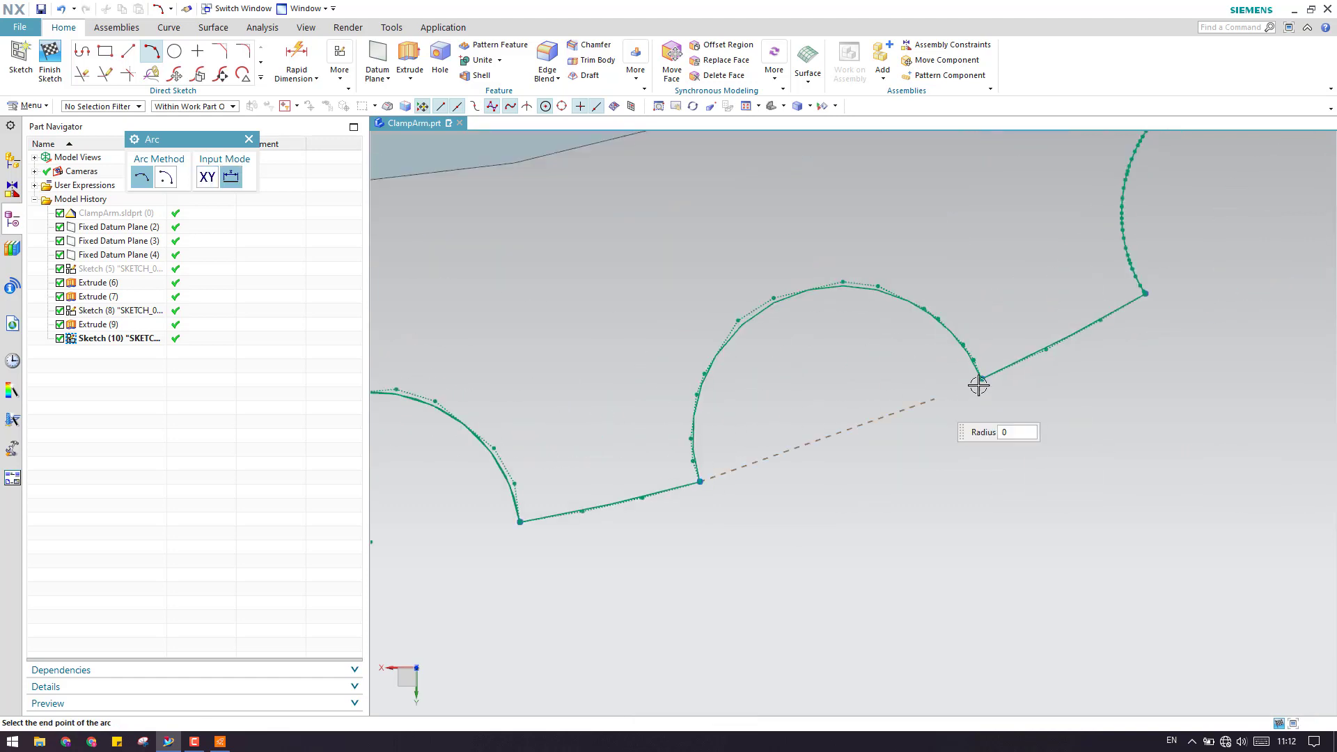
click(796, 296)
scroll(782, 370, down, 3)
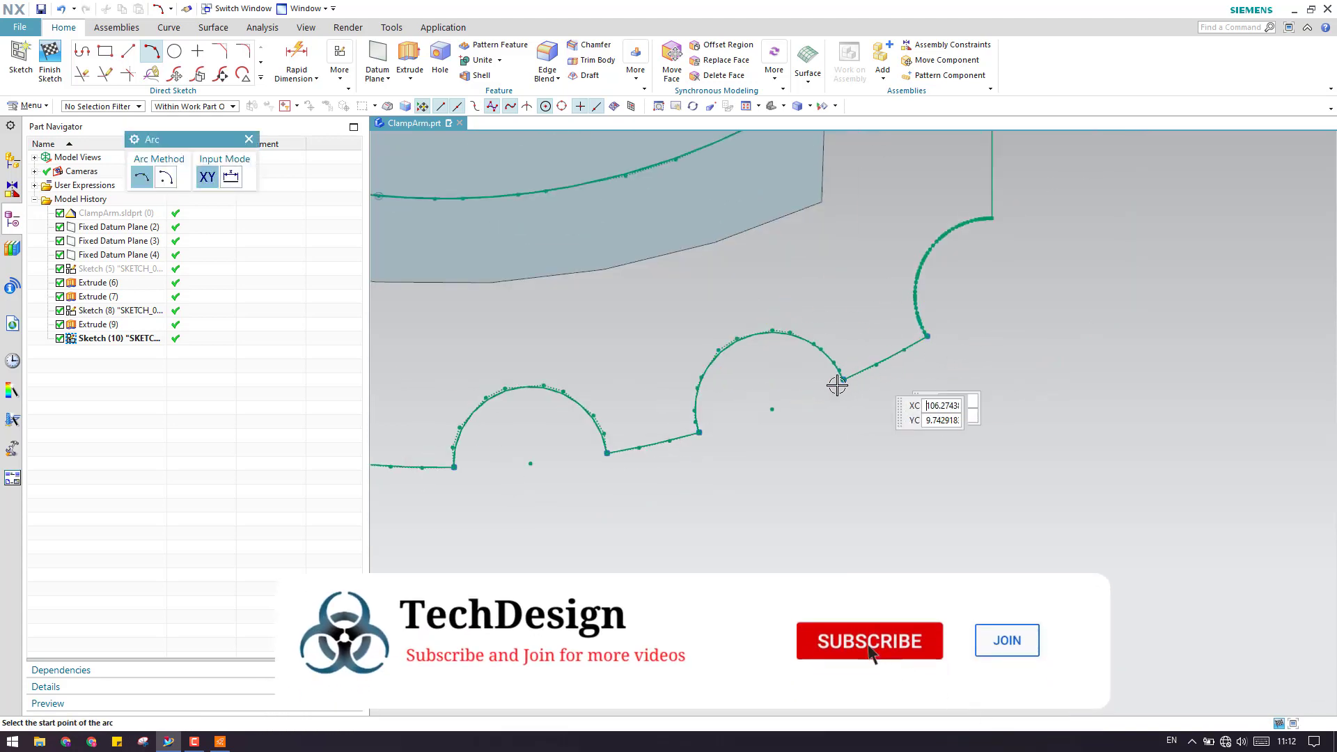
scroll(837, 385, up, 3)
key(Escape)
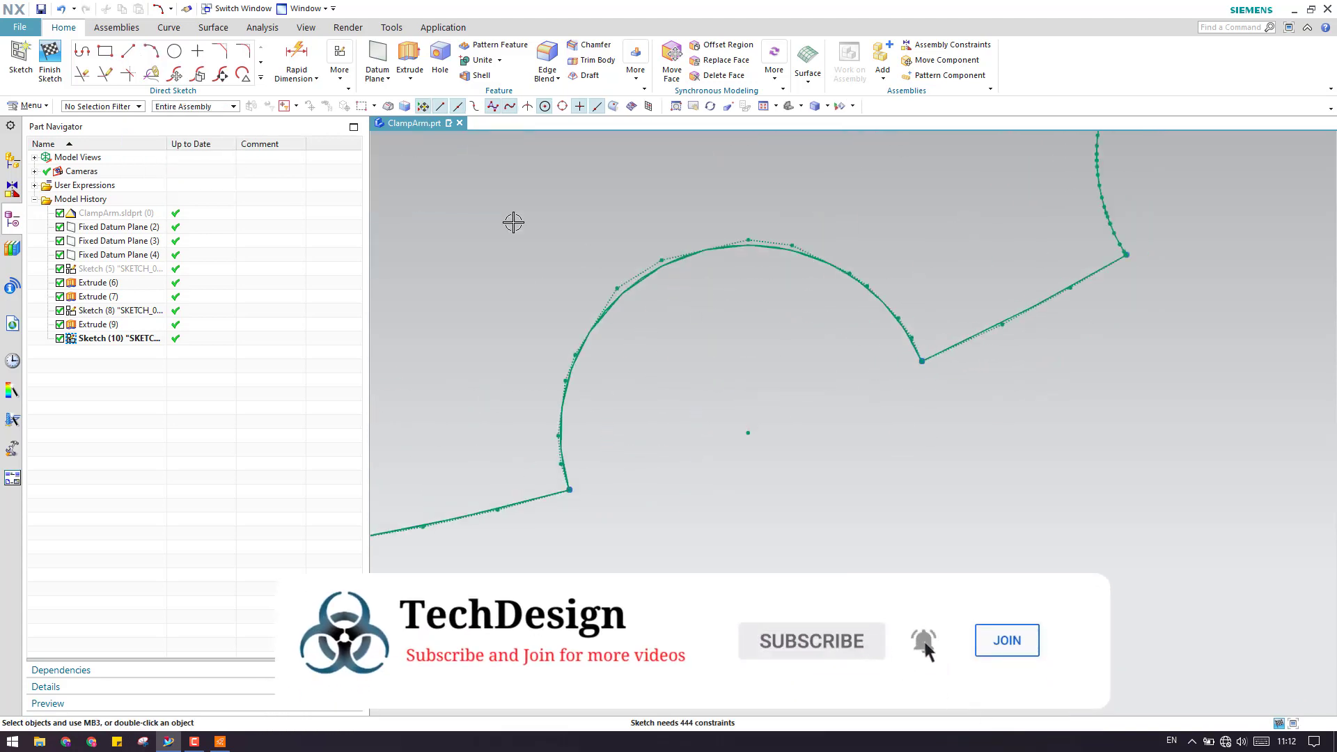
- Add the final arcs along the last sloped span and around the pad's end corner
click(154, 59)
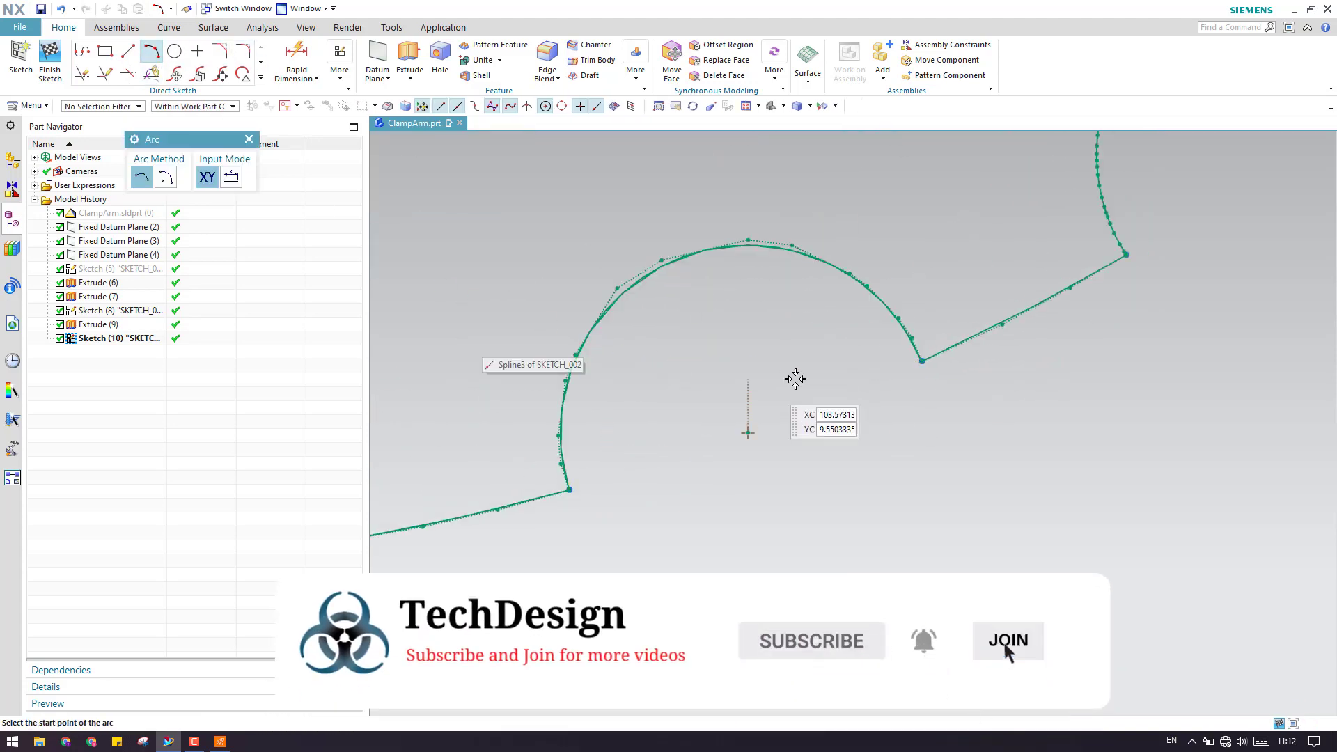
scroll(898, 362, up, 2)
click(934, 360)
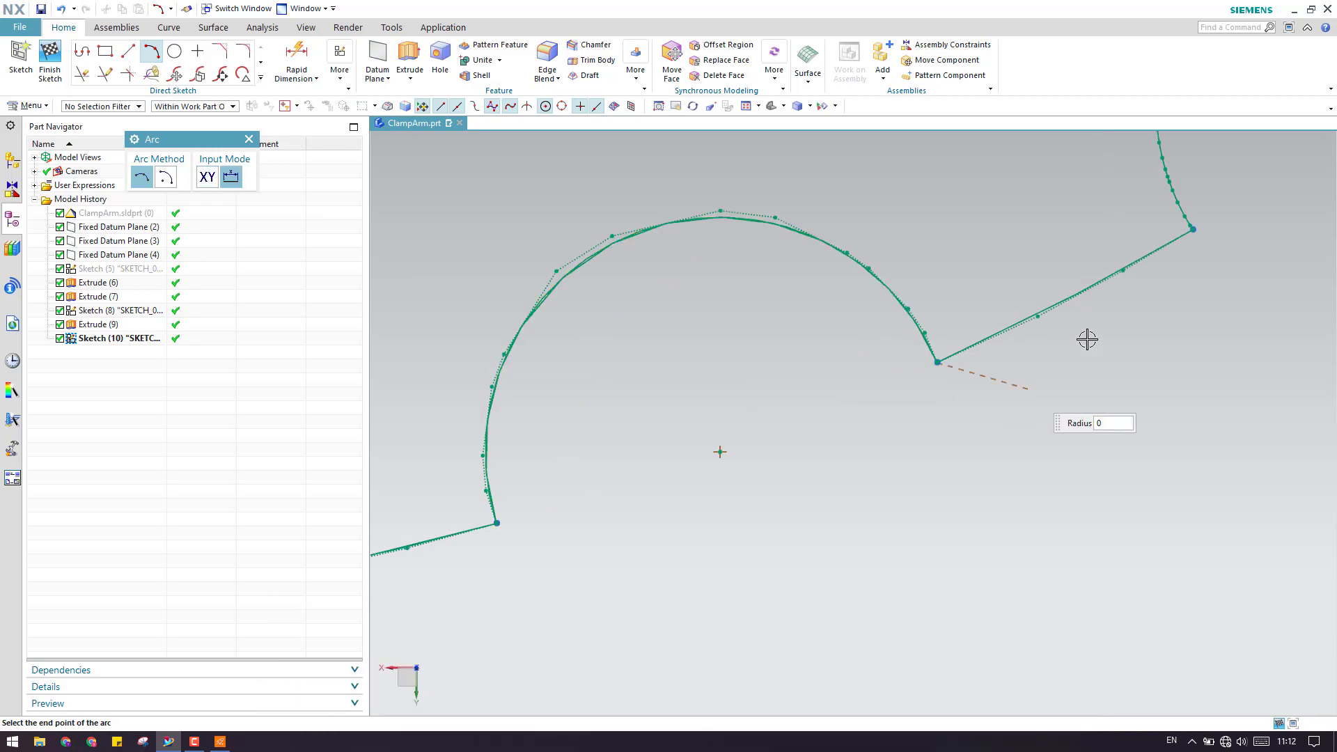
click(1190, 232)
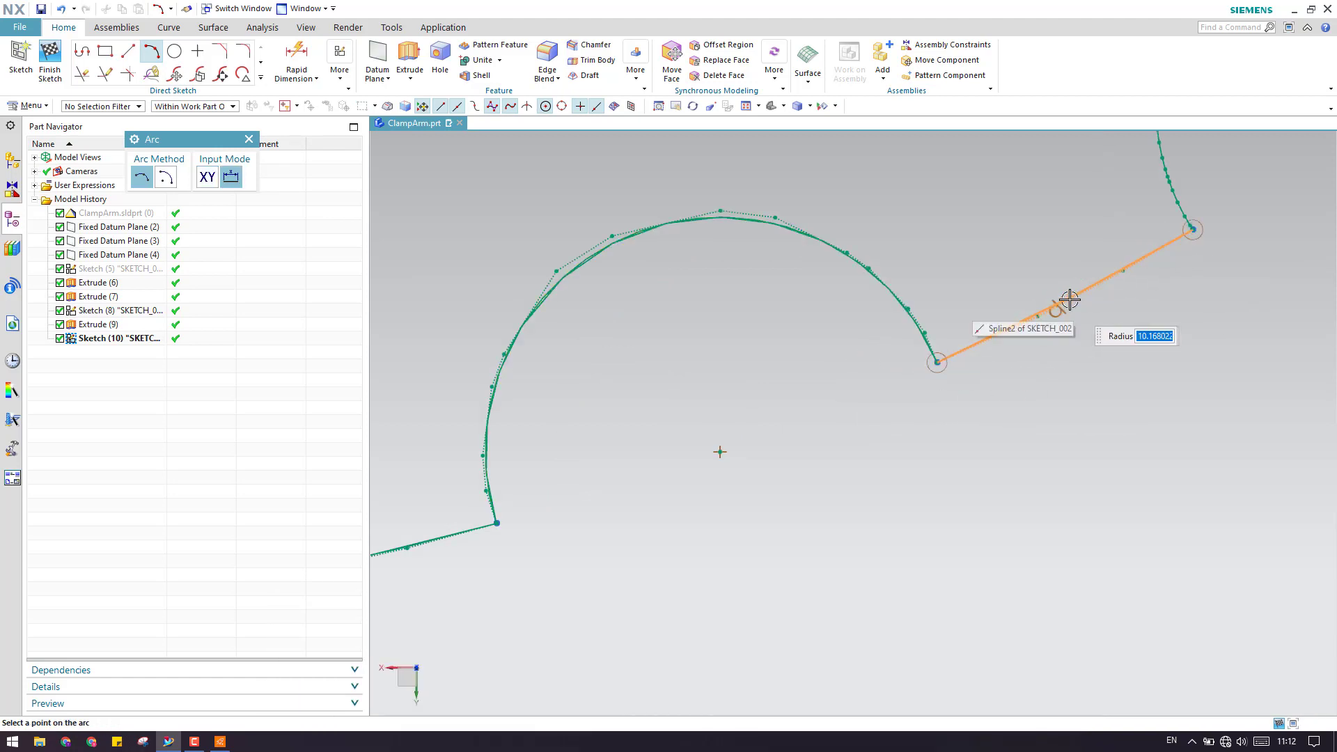
click(1074, 293)
scroll(922, 451, down, 2)
scroll(925, 441, down, 3)
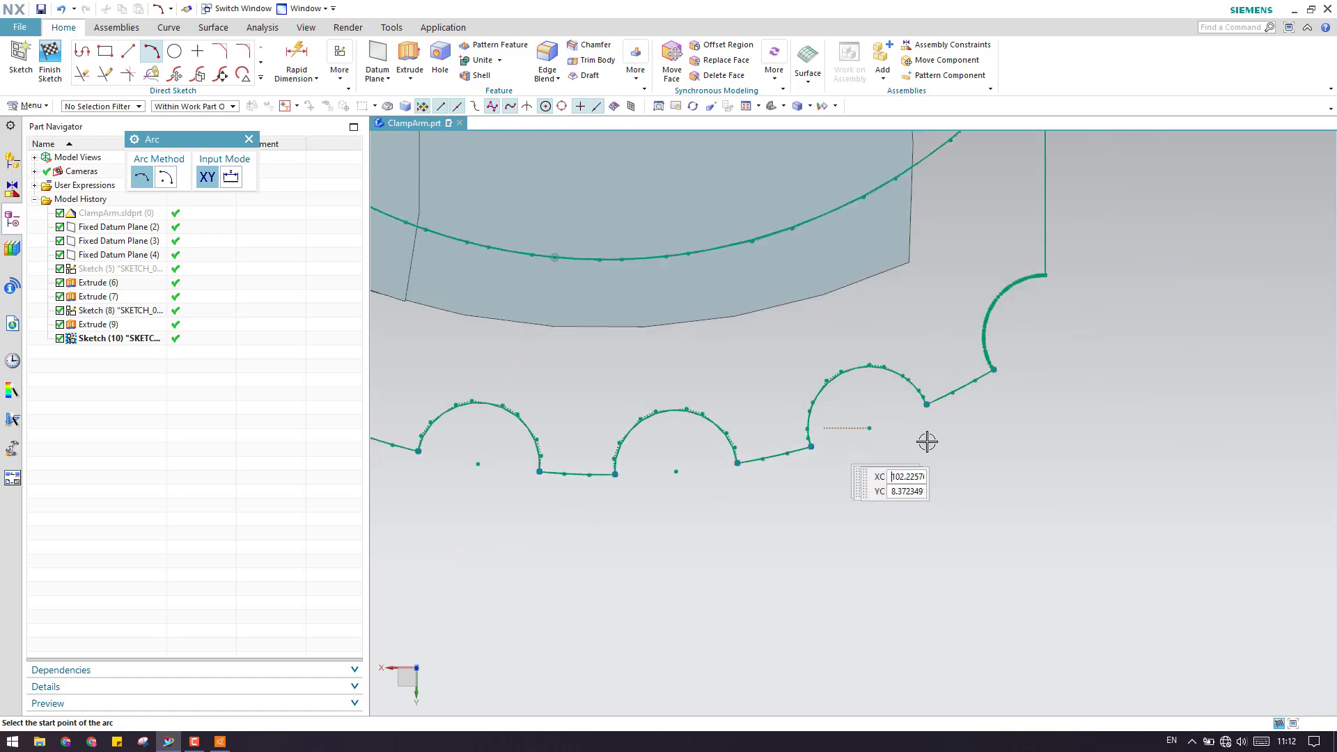
scroll(1059, 263, up, 3)
click(1068, 184)
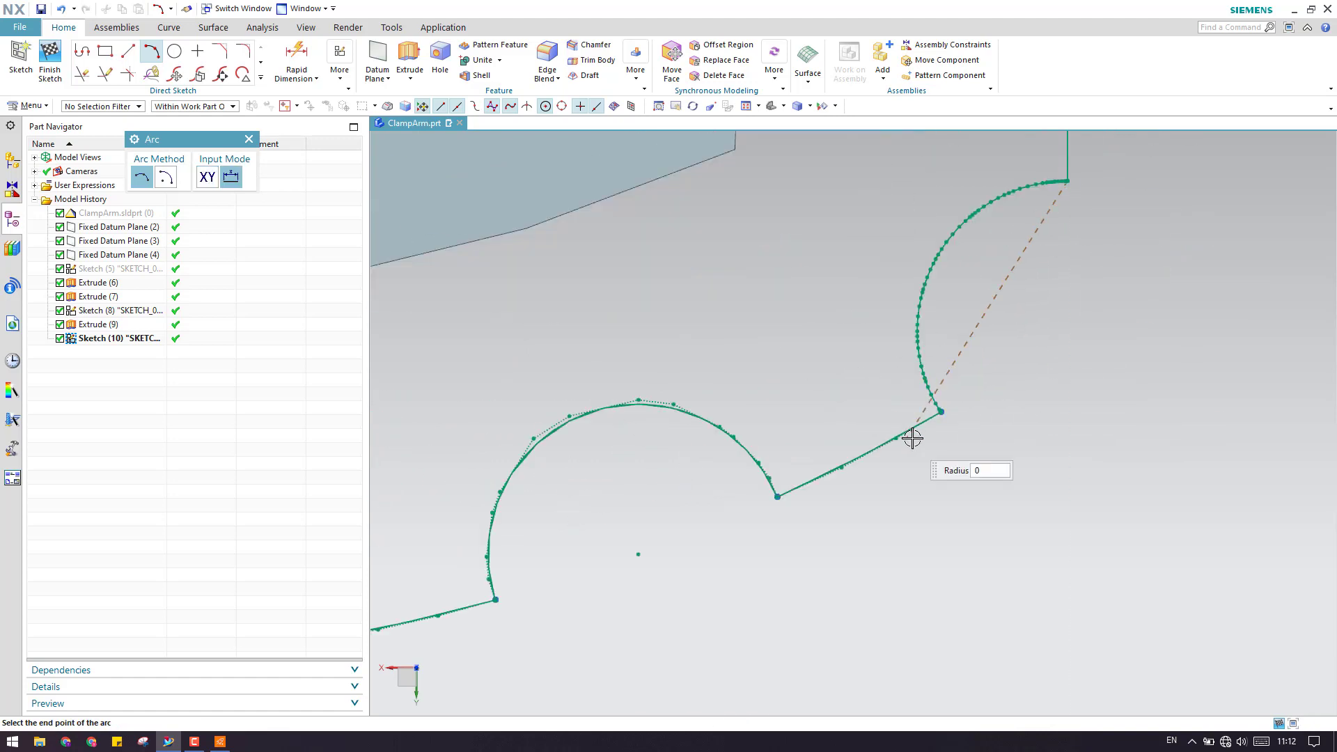
click(941, 412)
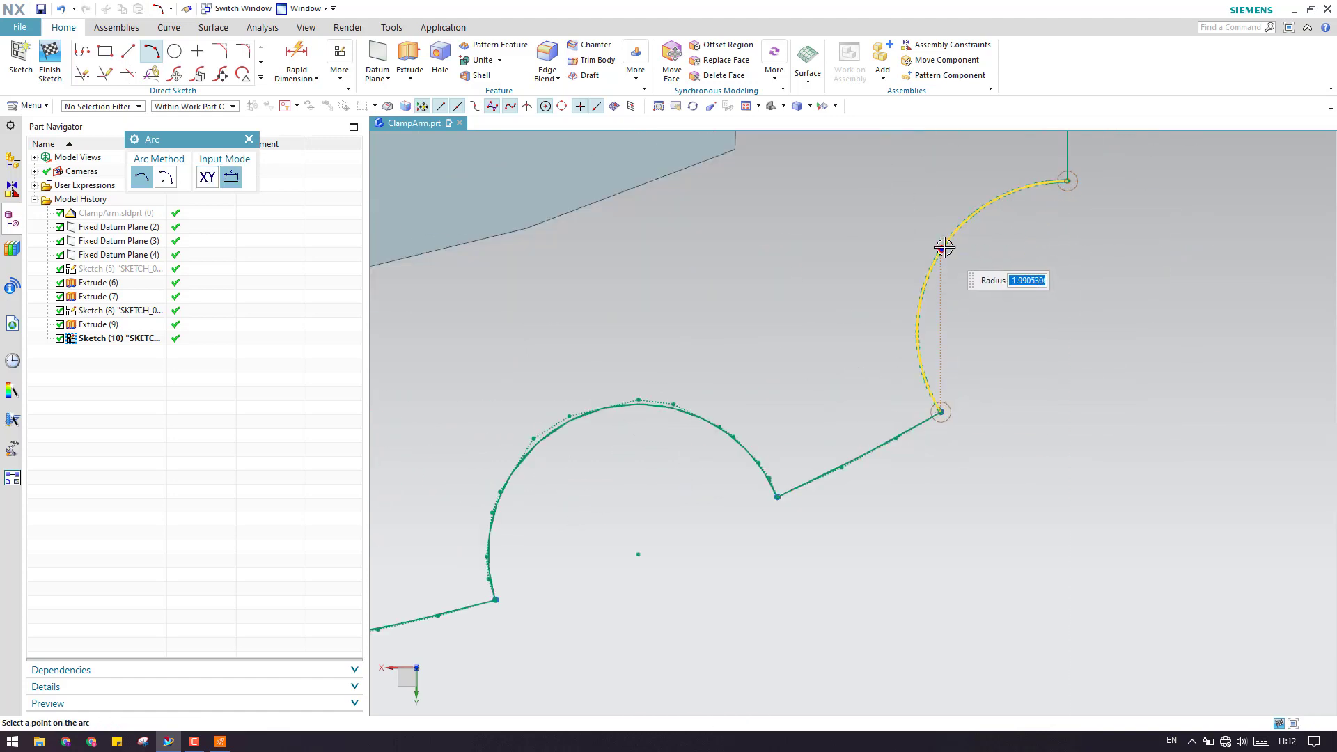
click(944, 247)
scroll(976, 425, down, 3)
key(Escape)
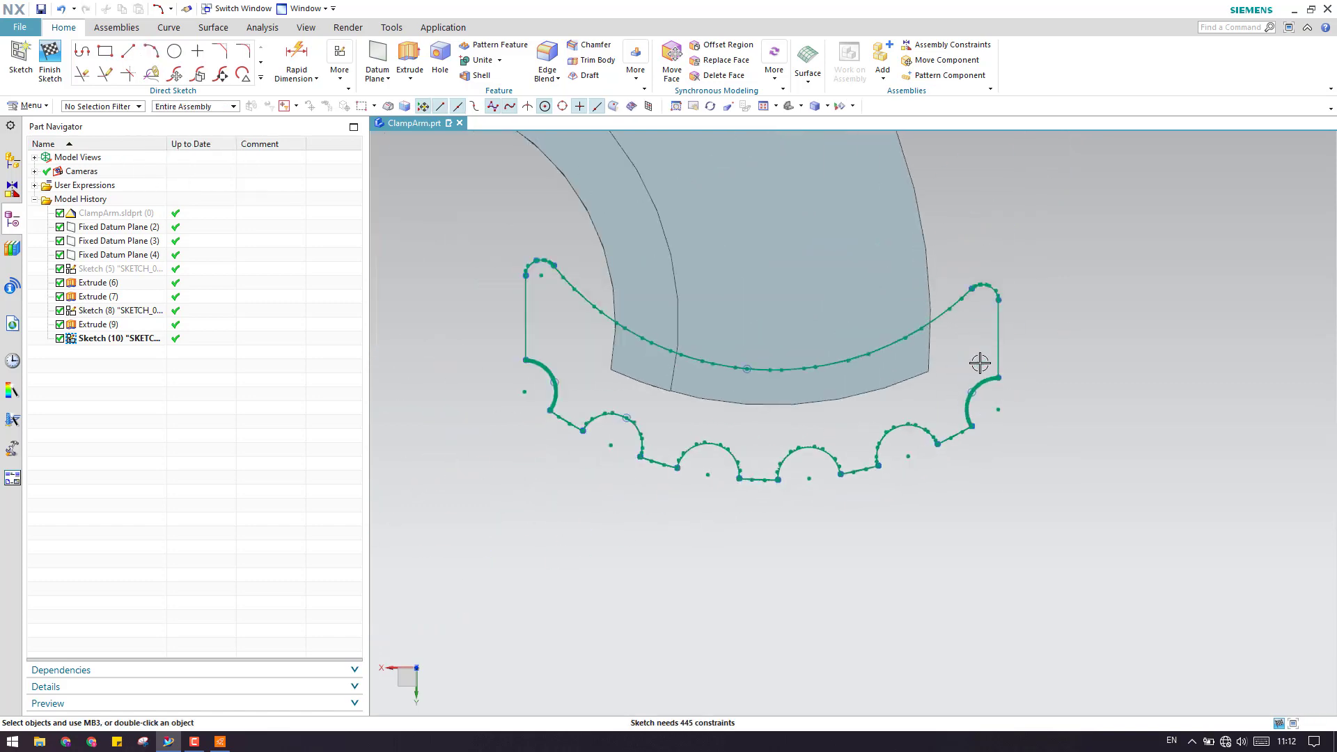
- Draw a three-point arc from the long upper curve's end to the vertical line's top
scroll(1000, 293, up, 3)
scroll(999, 292, up, 4)
scroll(984, 328, down, 5)
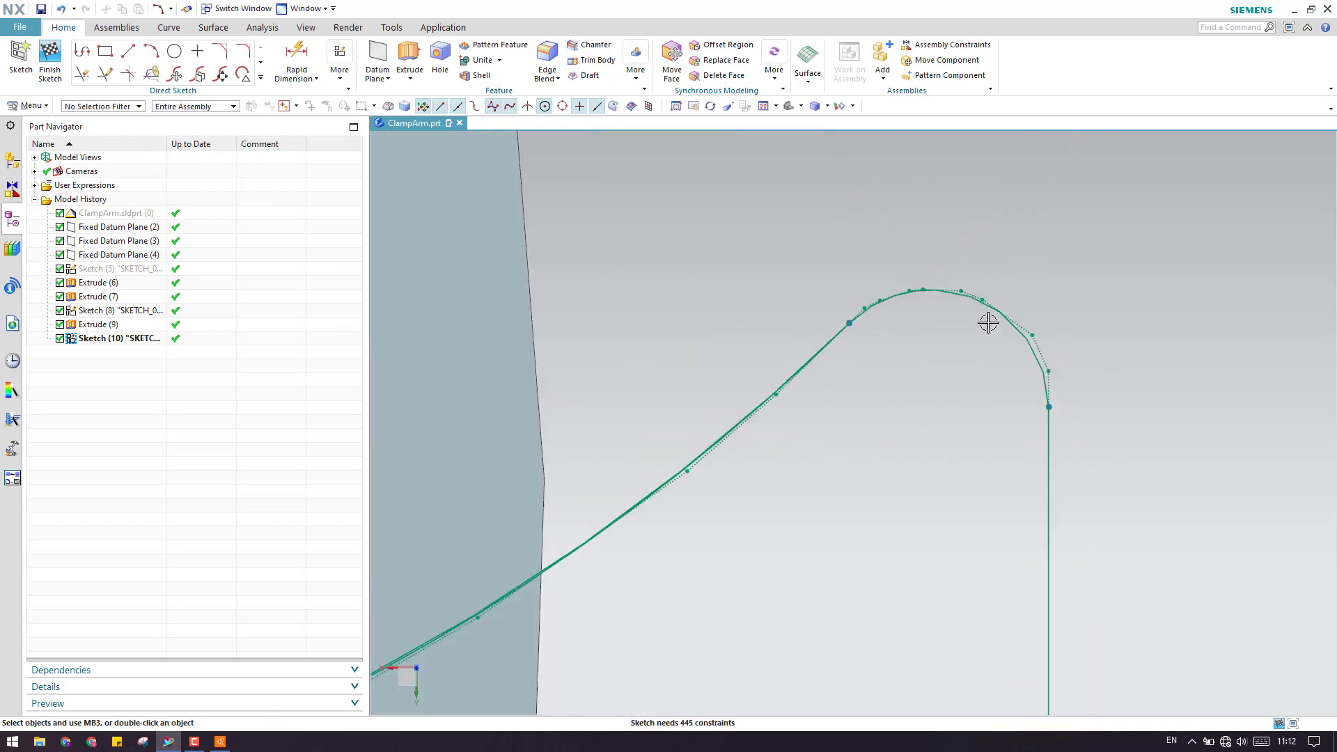
scroll(987, 322, down, 3)
scroll(662, 281, up, 15)
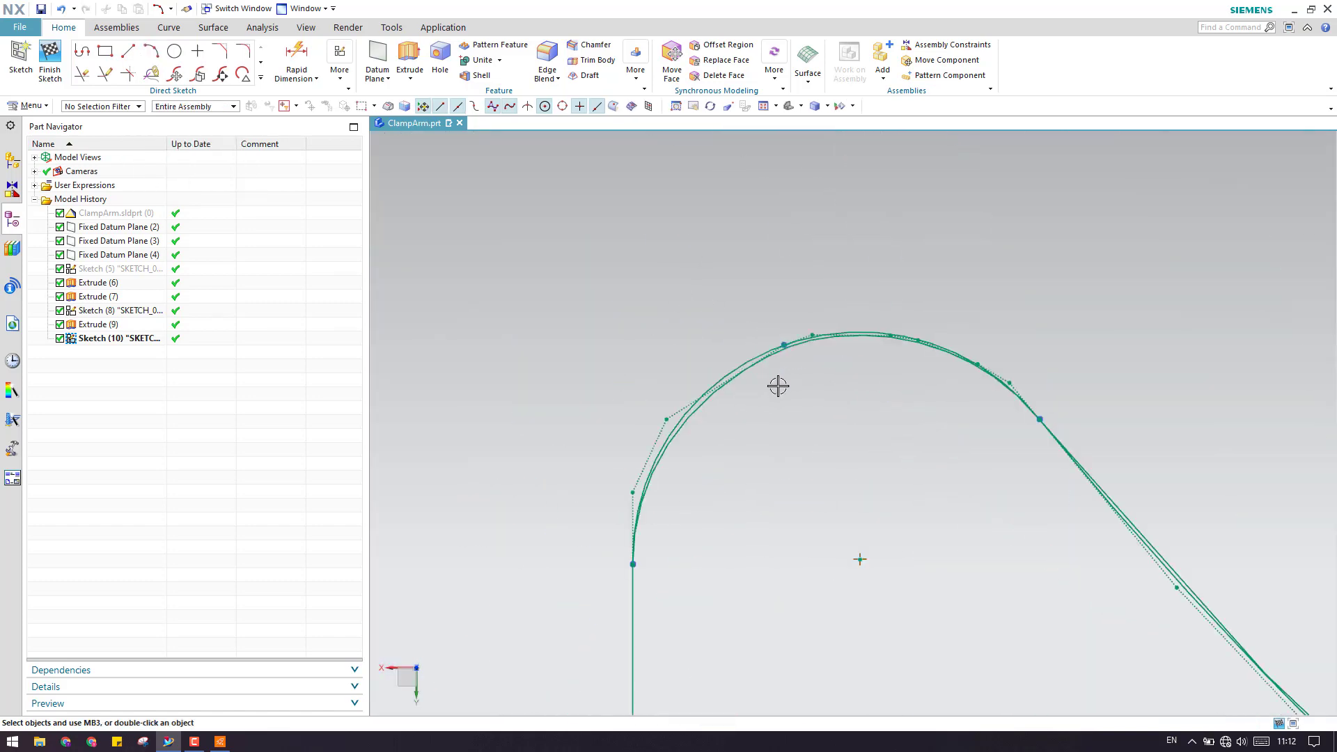
scroll(530, 341, down, 2)
scroll(530, 341, down, 6)
scroll(800, 420, up, 6)
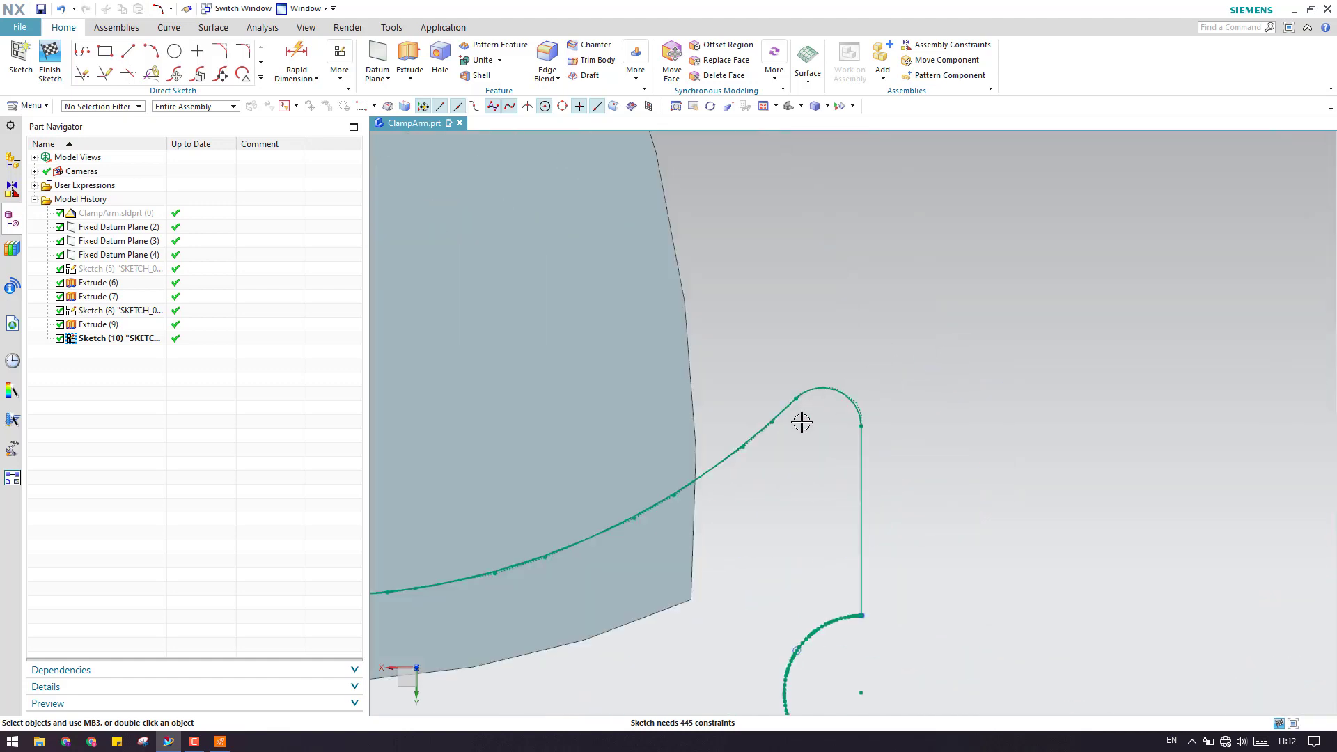
click(159, 54)
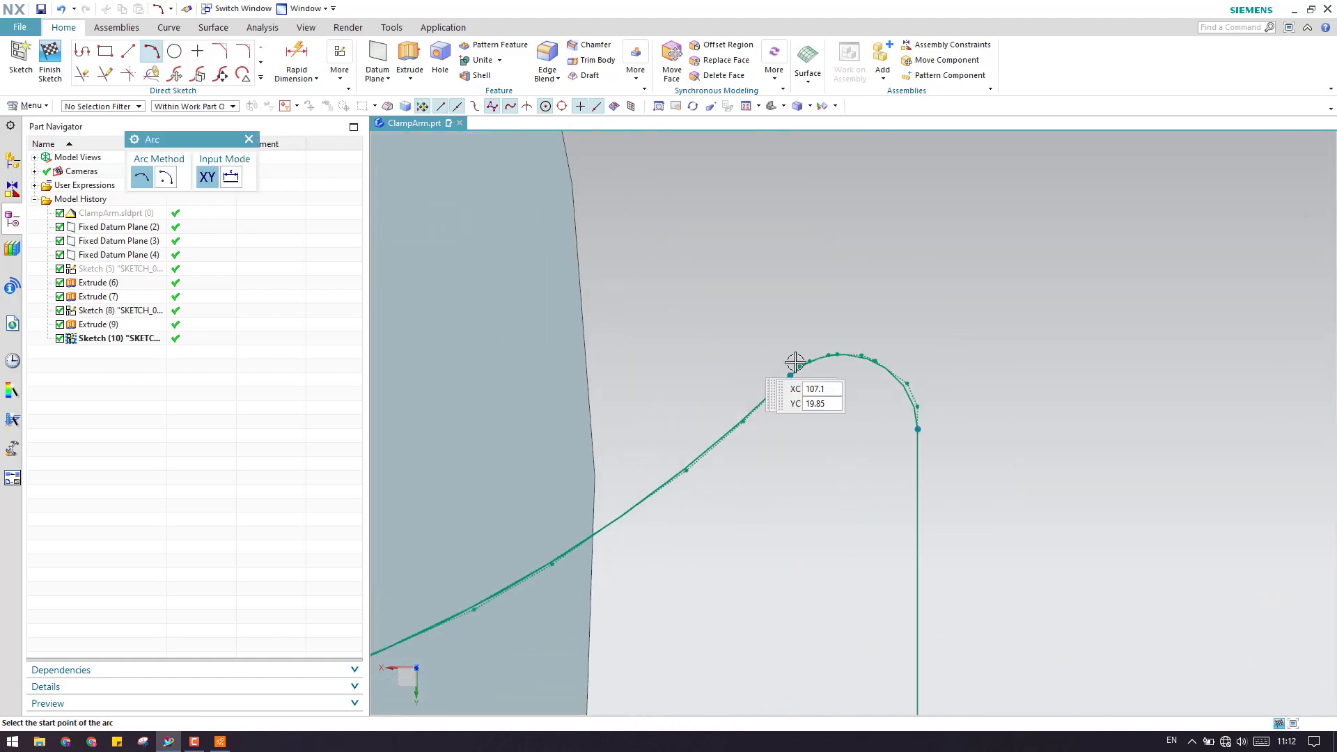
scroll(898, 386, up, 4)
click(943, 497)
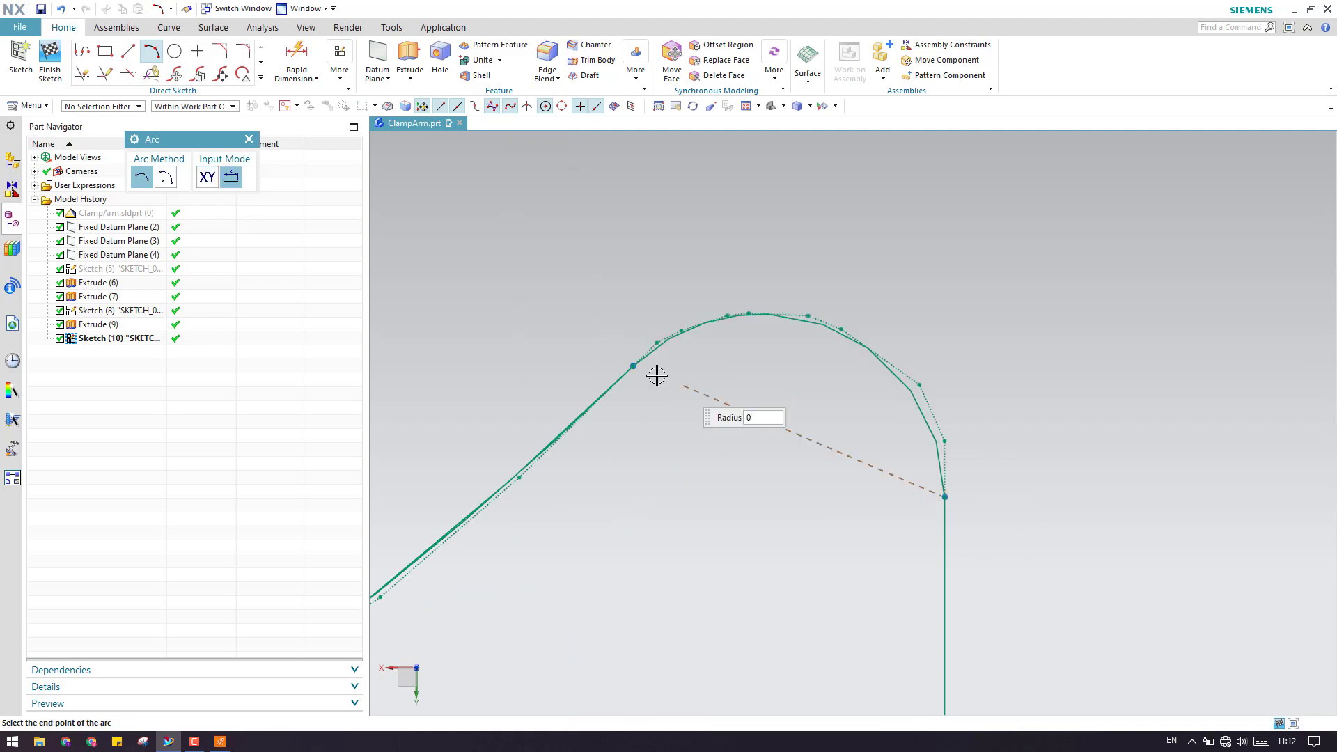
click(632, 365)
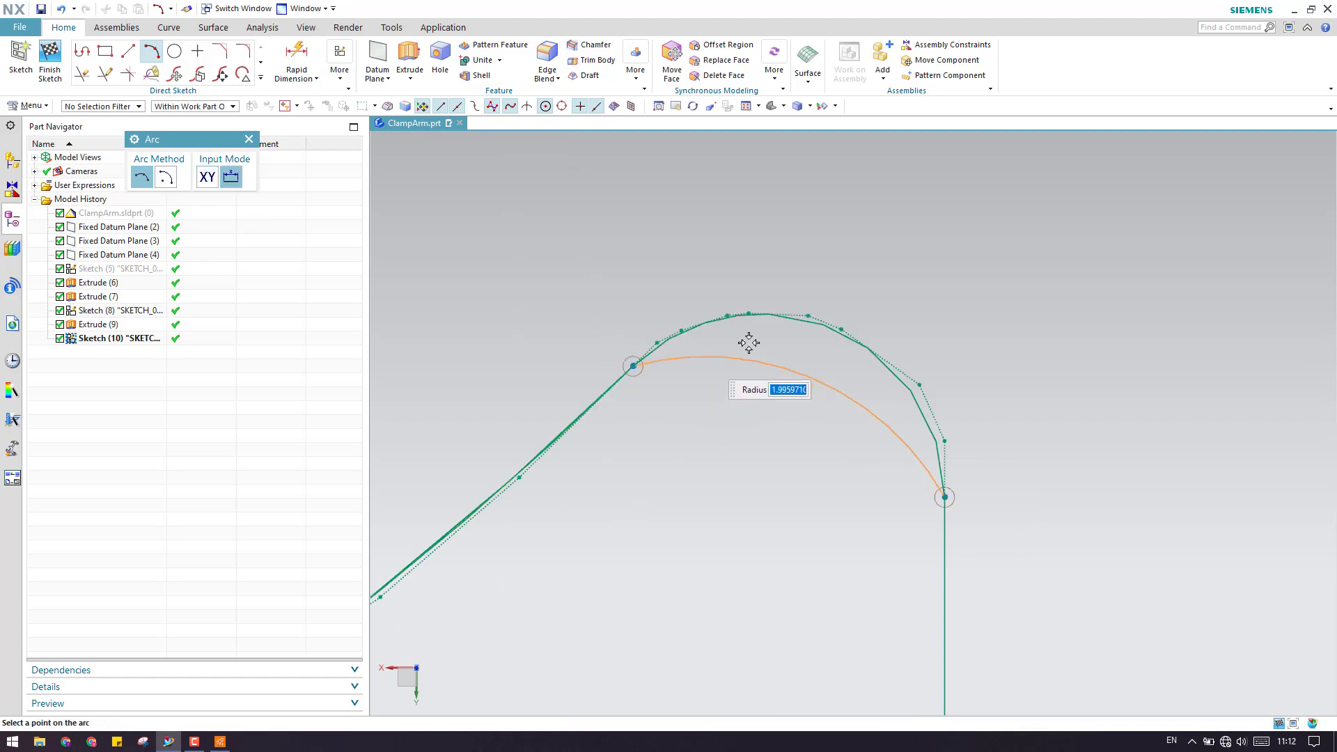
click(801, 363)
click(248, 140)
scroll(1043, 319, down, 8)
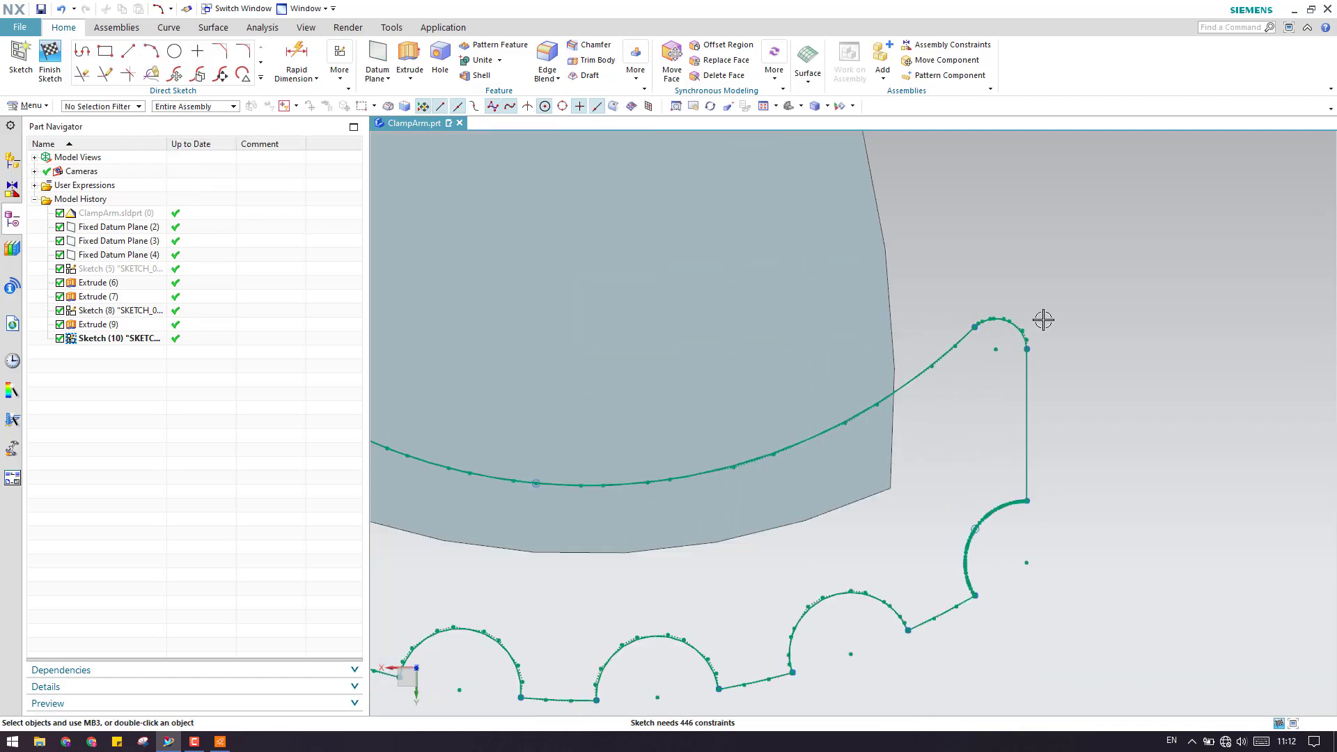
scroll(1002, 307, up, 4)
scroll(1013, 280, down, 4)
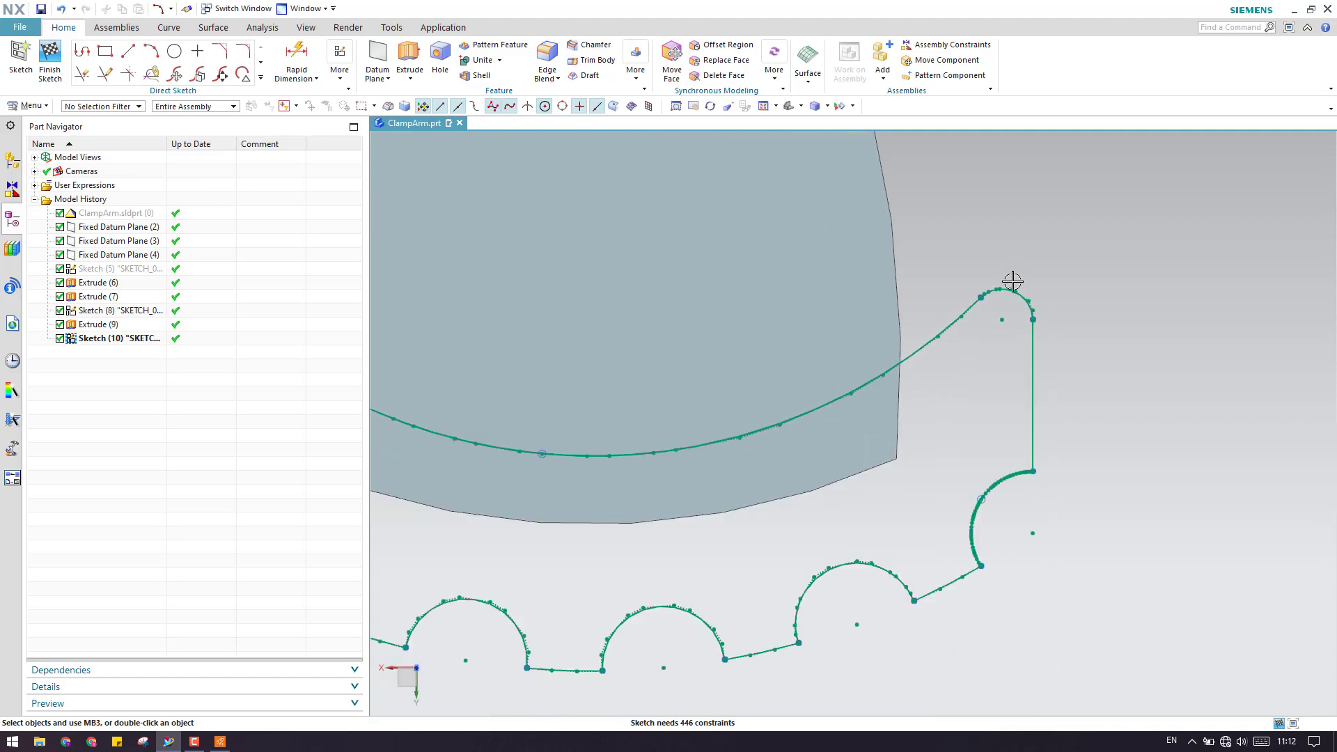
- Delete the leftover corner spline Spline14 and the duplicate Spline1 lying on the round
right_click(1010, 285)
click(1041, 291)
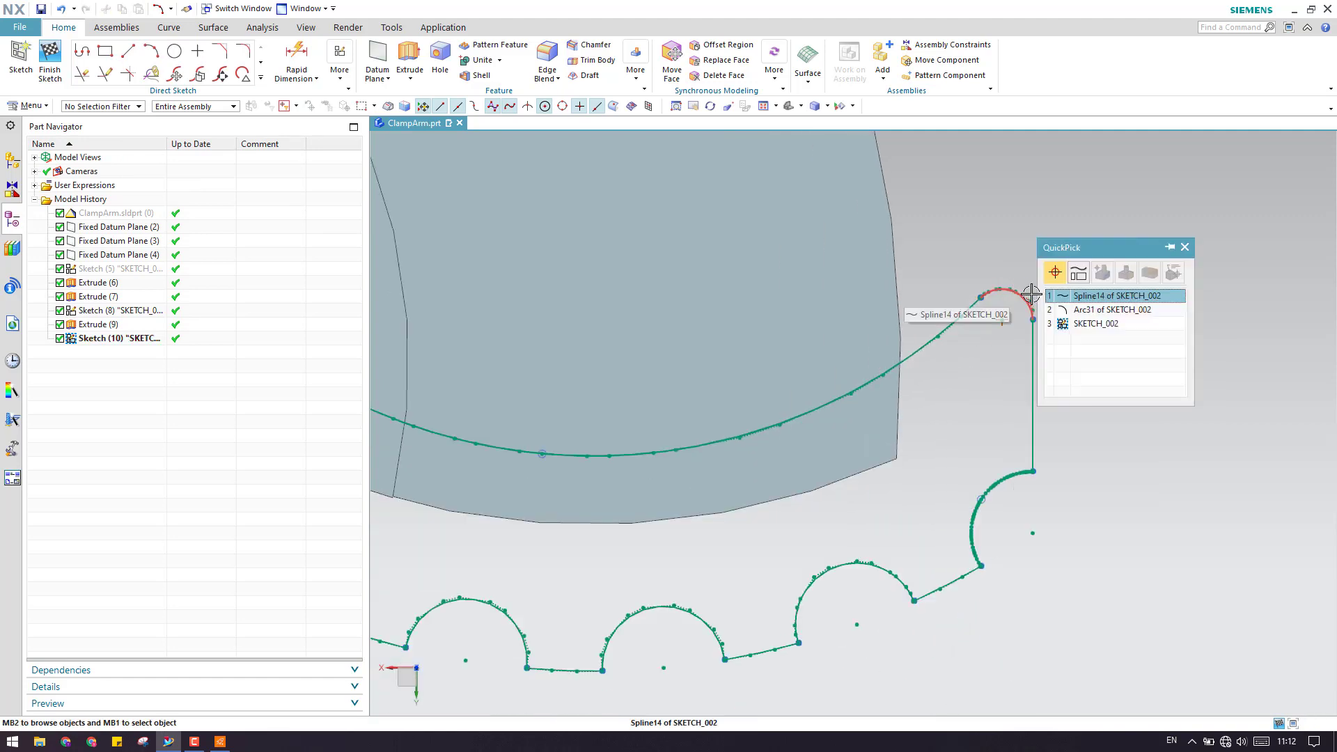
click(1066, 301)
key(Delete)
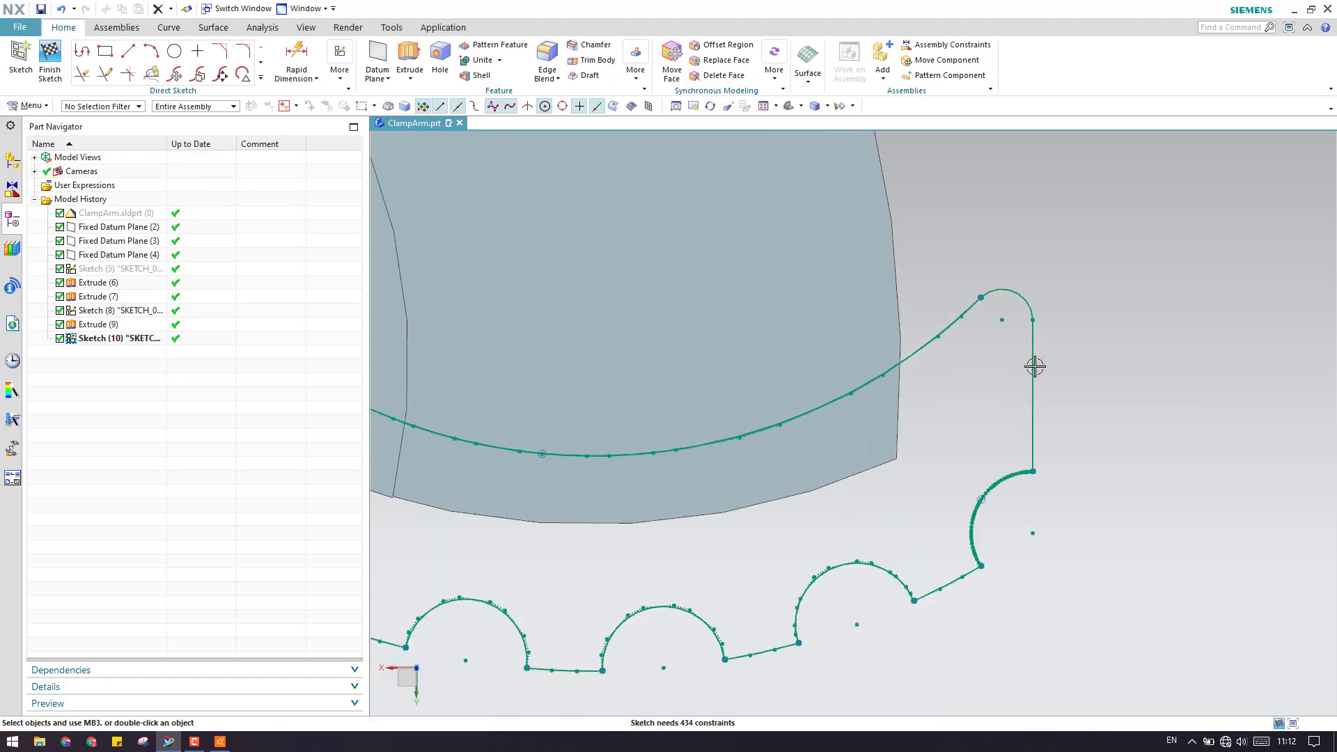
right_click(1001, 490)
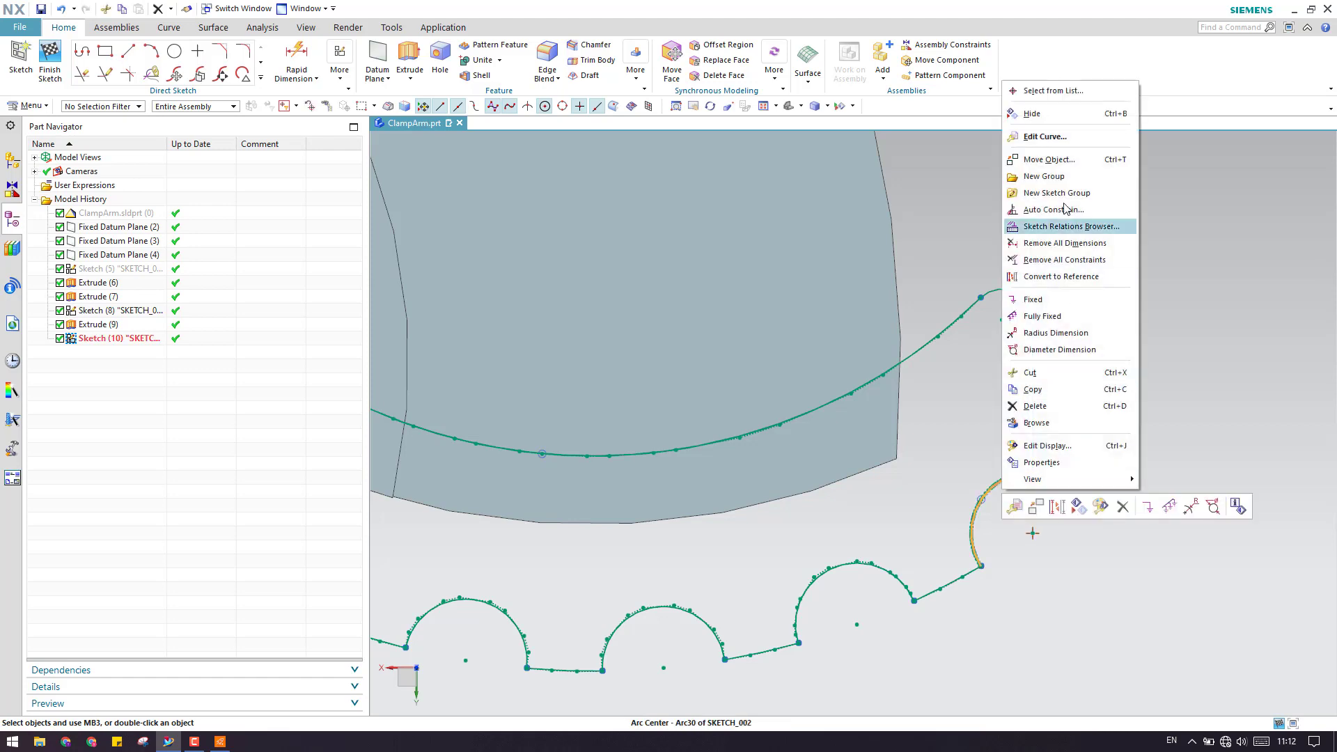
click(1054, 103)
click(1051, 513)
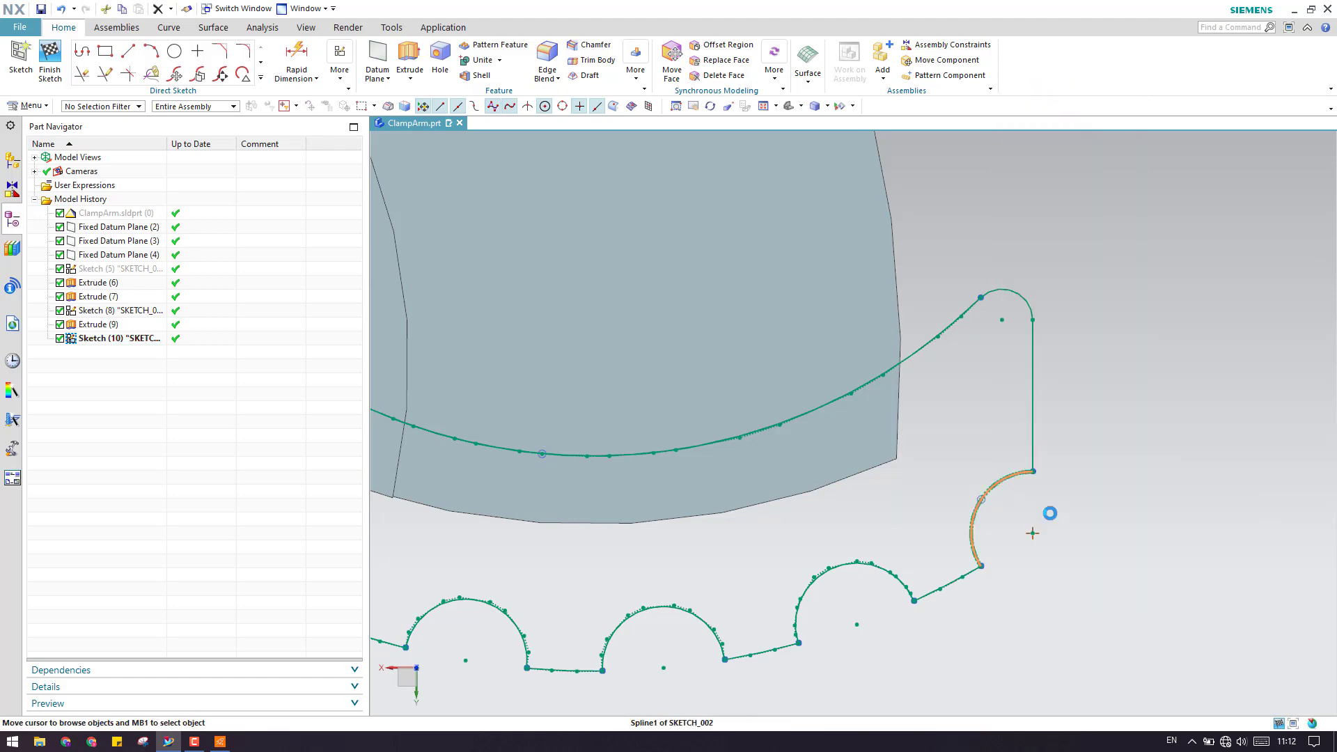
key(Delete)
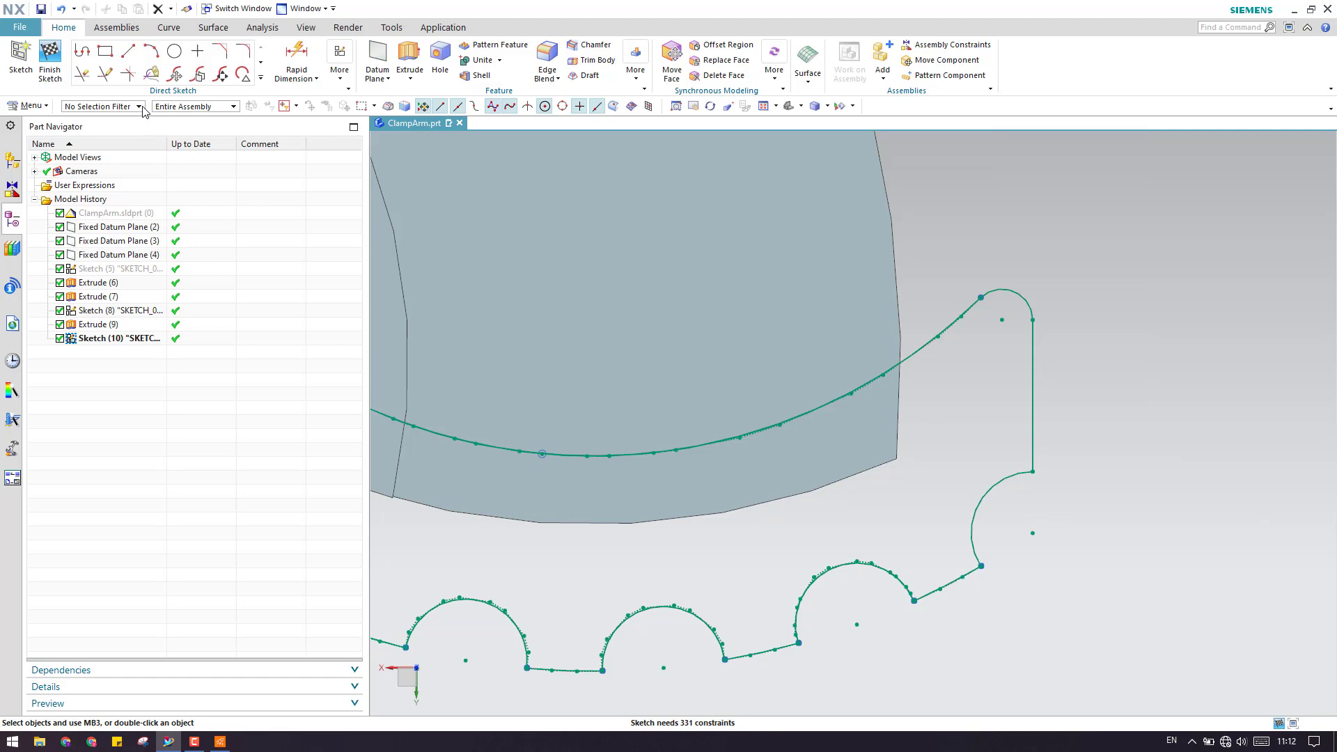
- Check the selection filter list, then select and remove the long overlapping Spline13
click(139, 107)
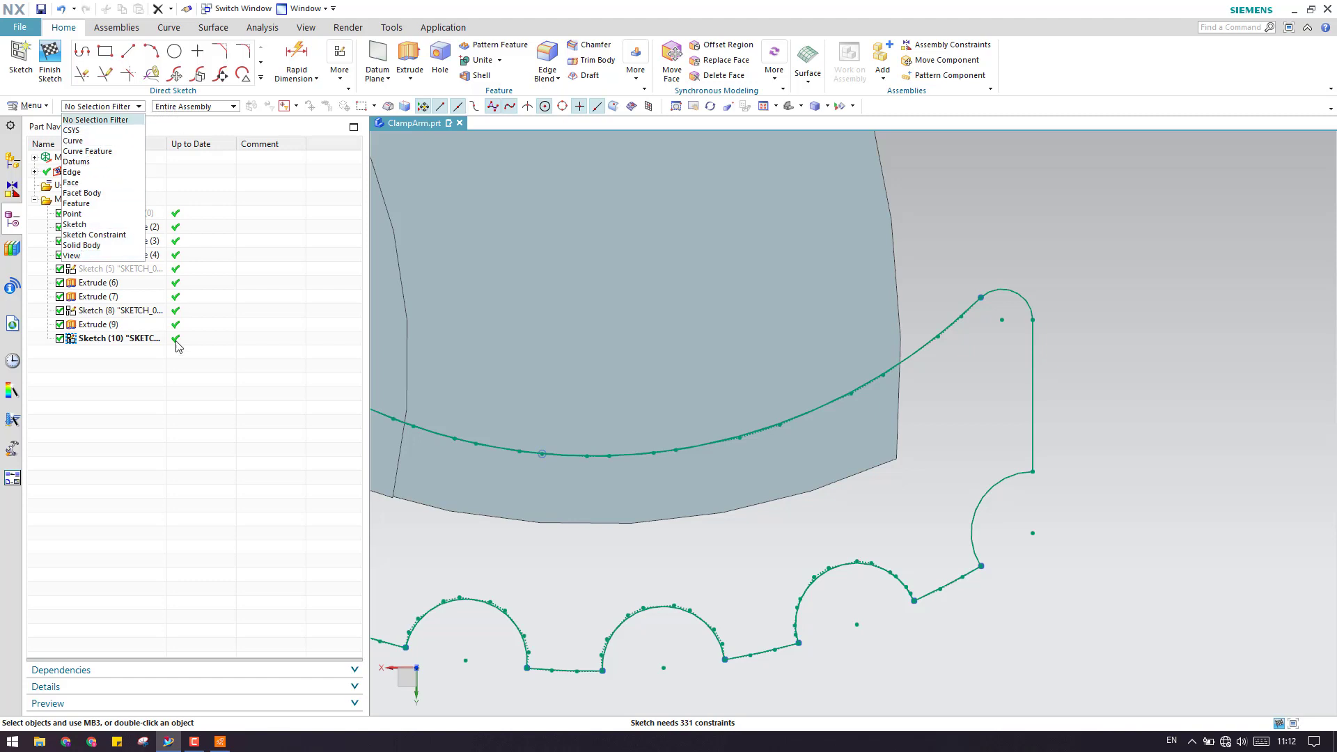
click(182, 419)
right_click(923, 341)
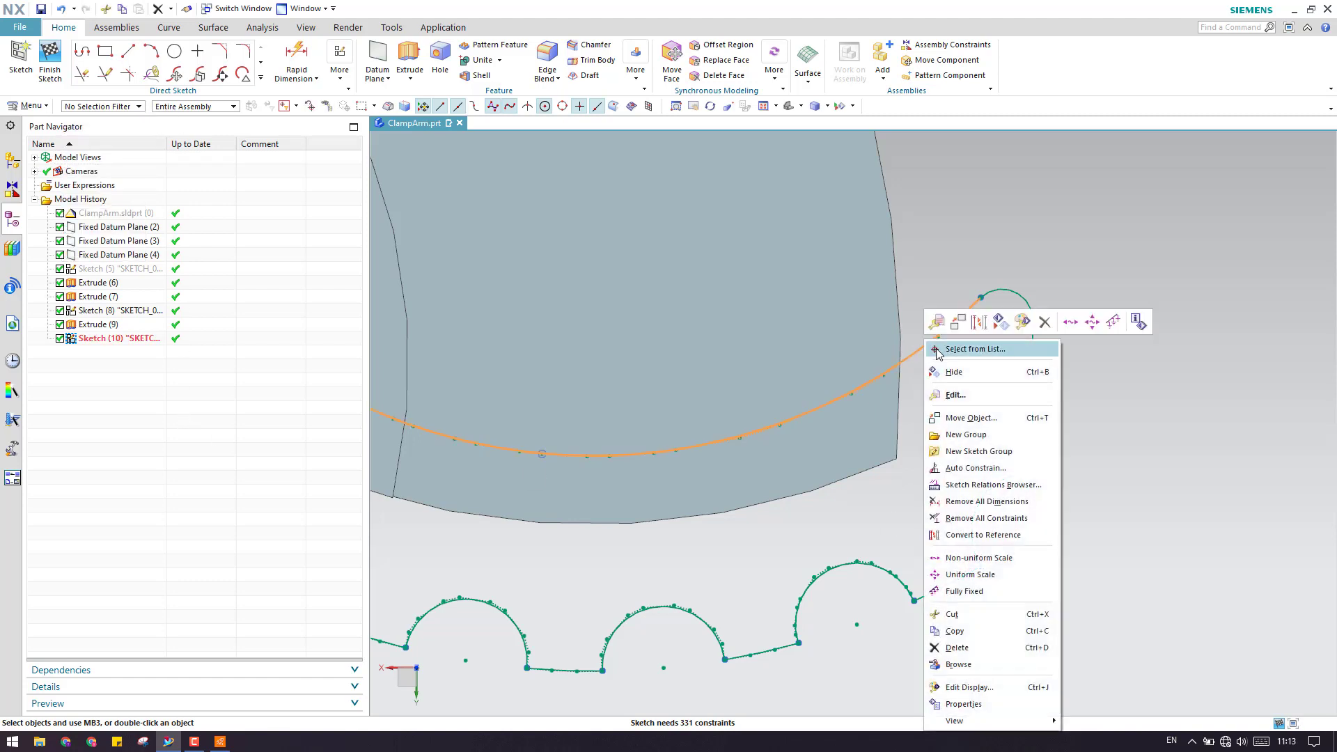
click(934, 340)
click(934, 341)
click(970, 351)
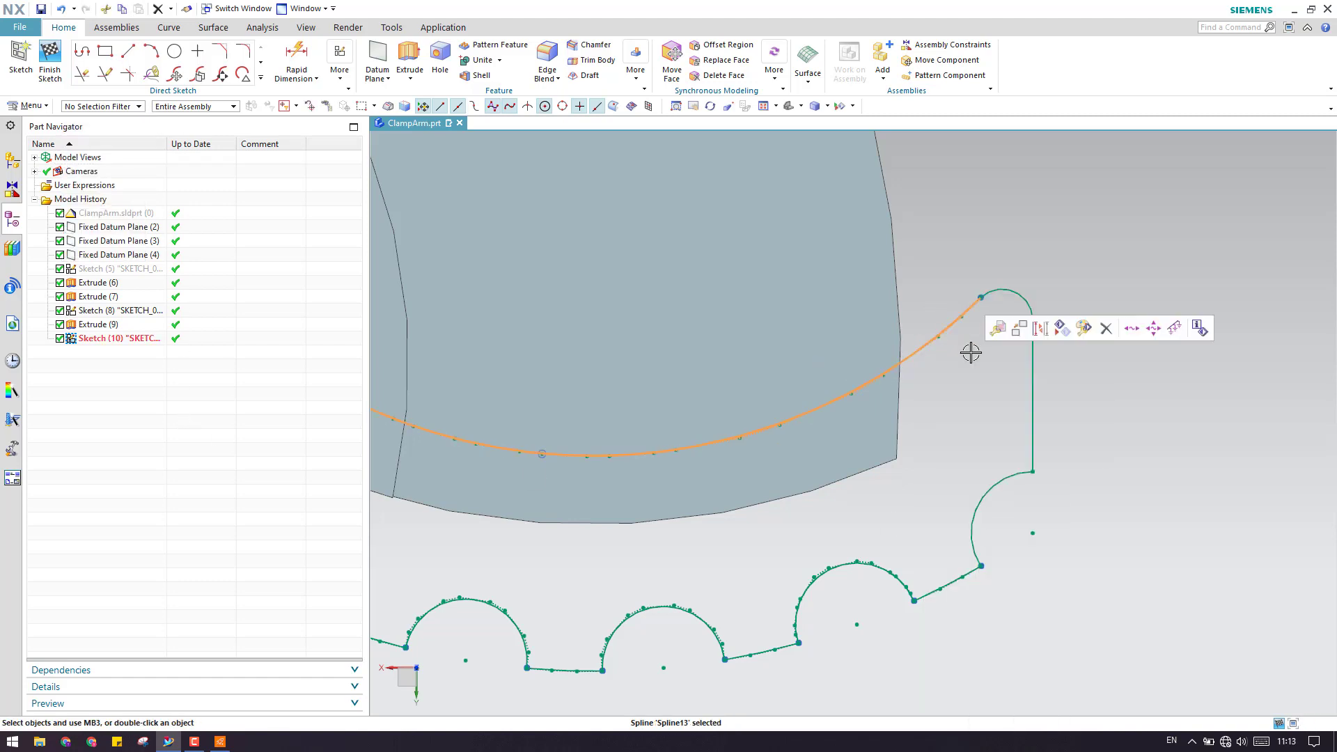
key(Escape)
scroll(970, 361, down, 5)
scroll(989, 451, up, 8)
- Remove the short sloped Spline2 and the duplicate spline on the next round
right_click(870, 350)
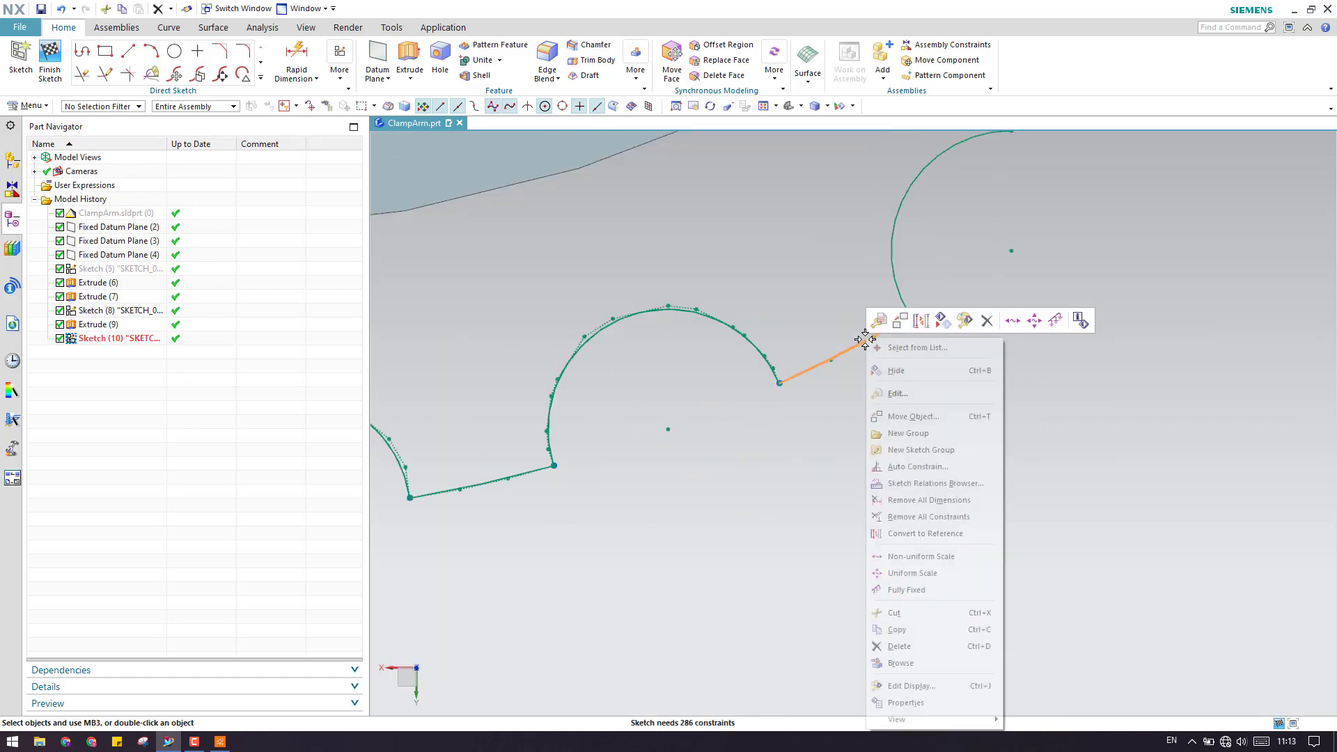
click(878, 337)
click(878, 338)
click(926, 352)
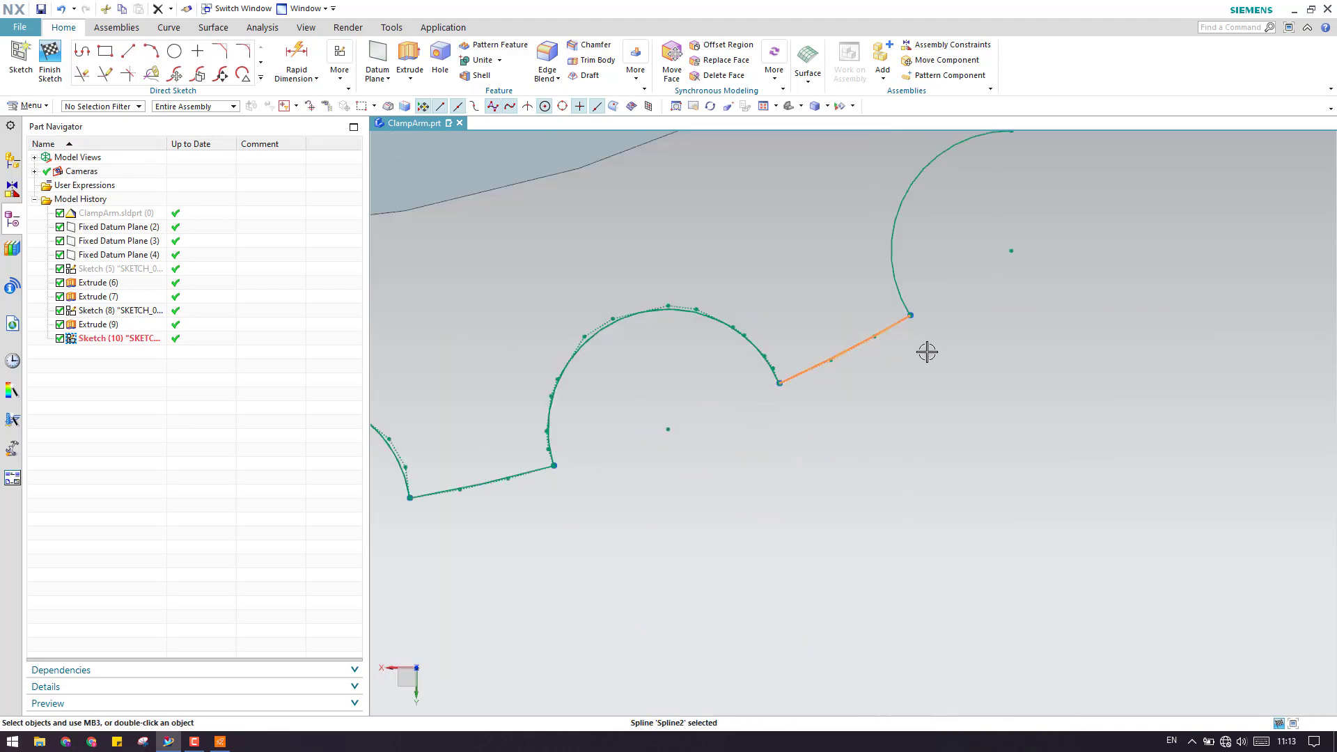
right_click(757, 346)
click(799, 348)
click(805, 357)
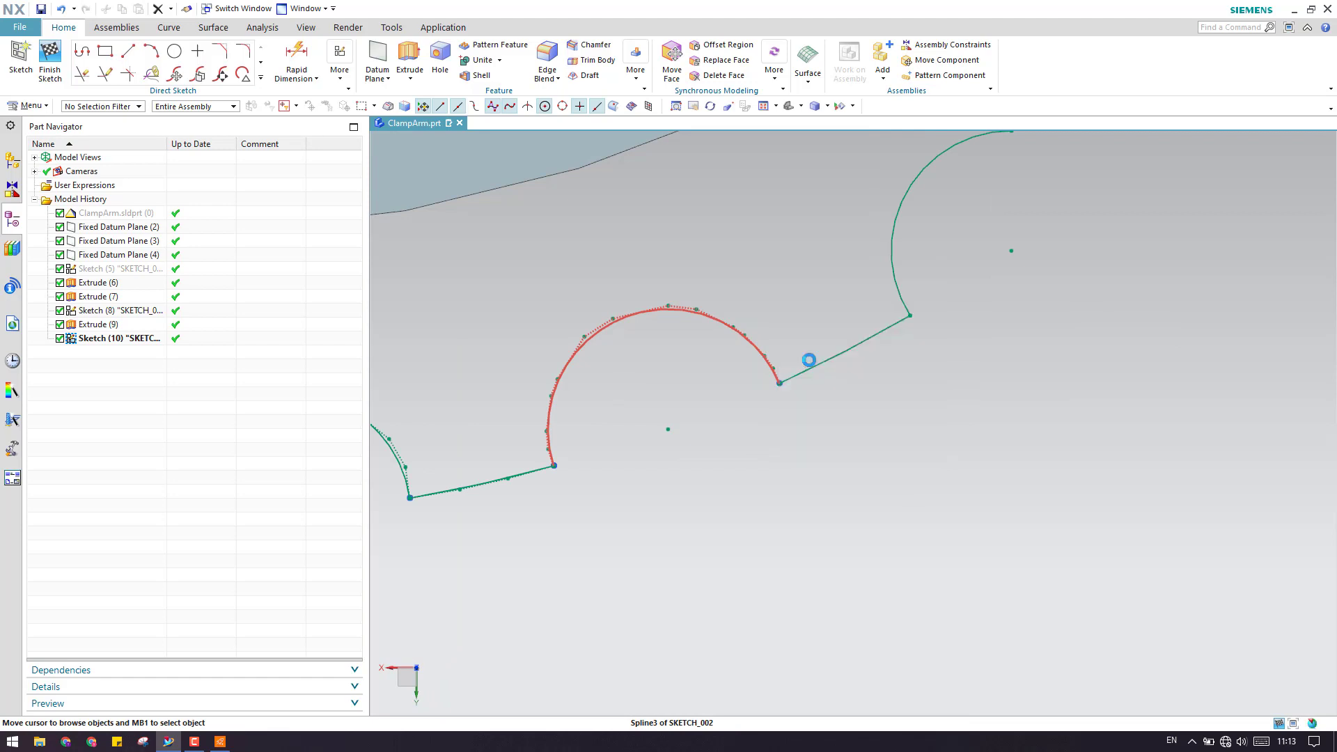
key(Delete)
scroll(1062, 446, down, 3)
scroll(882, 466, up, 5)
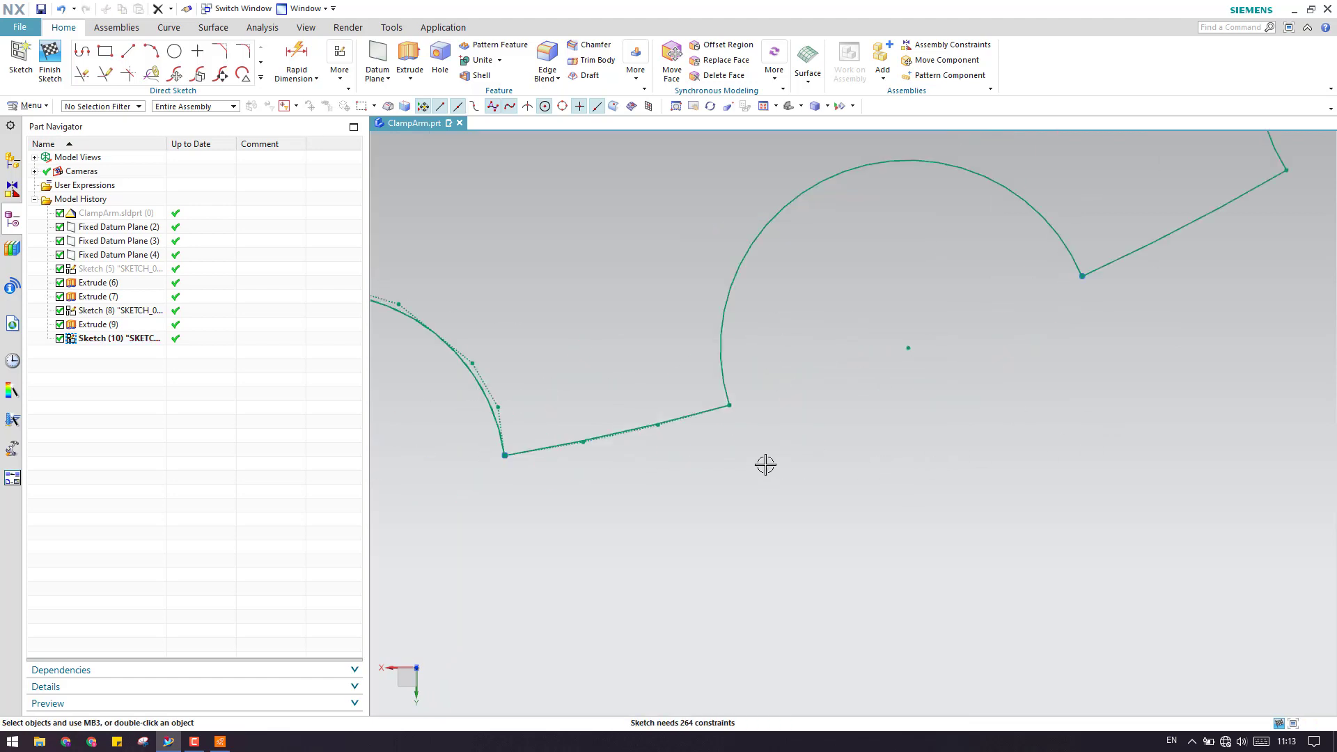
- Delete the duplicate splines Spline4 and Spline5 along the sloped segments
right_click(694, 414)
click(745, 54)
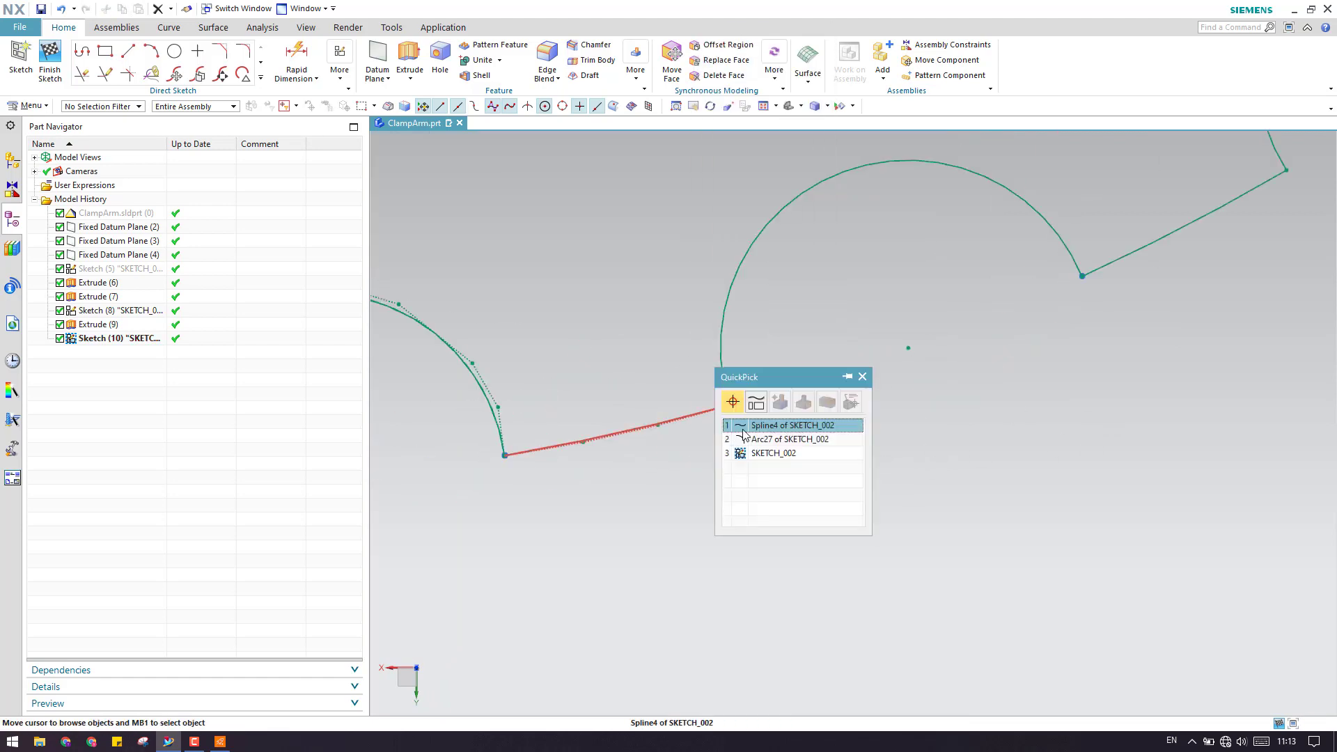
click(742, 430)
key(Delete)
scroll(1047, 511, down, 3)
scroll(696, 420, up, 1)
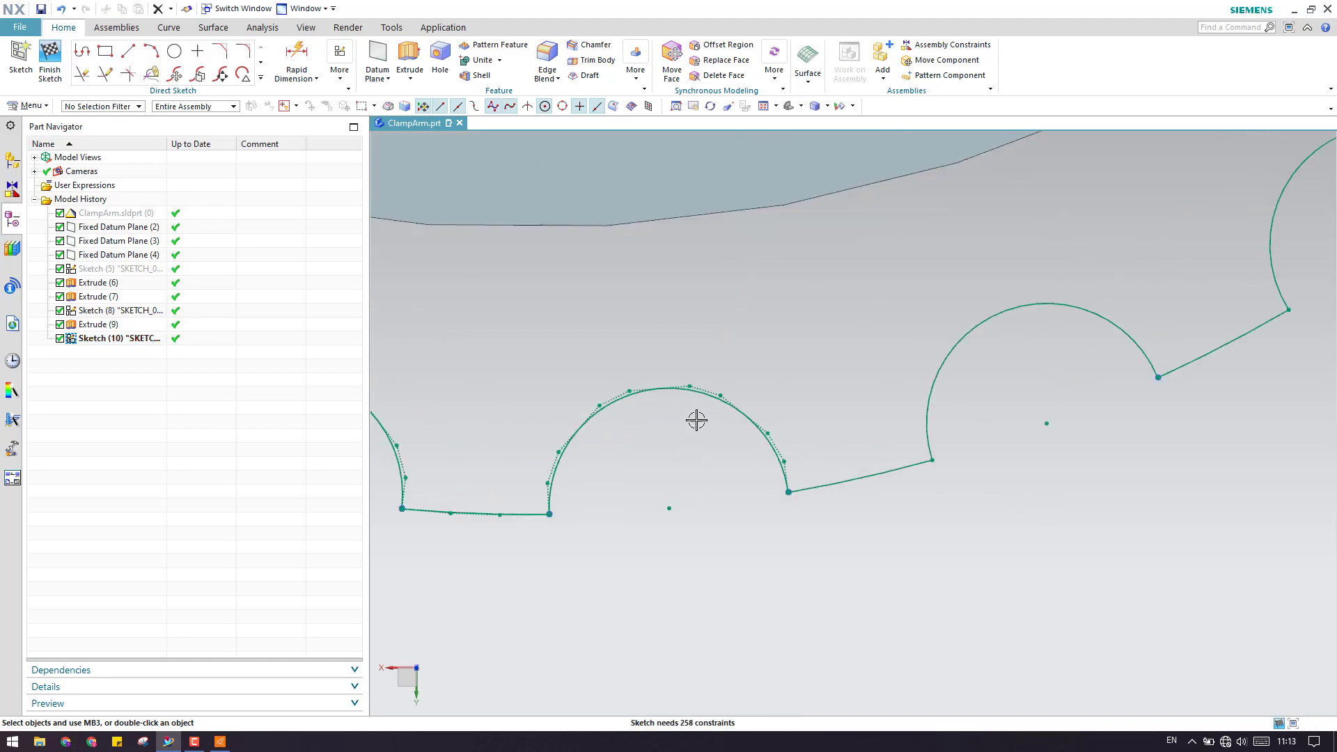
scroll(696, 420, up, 1)
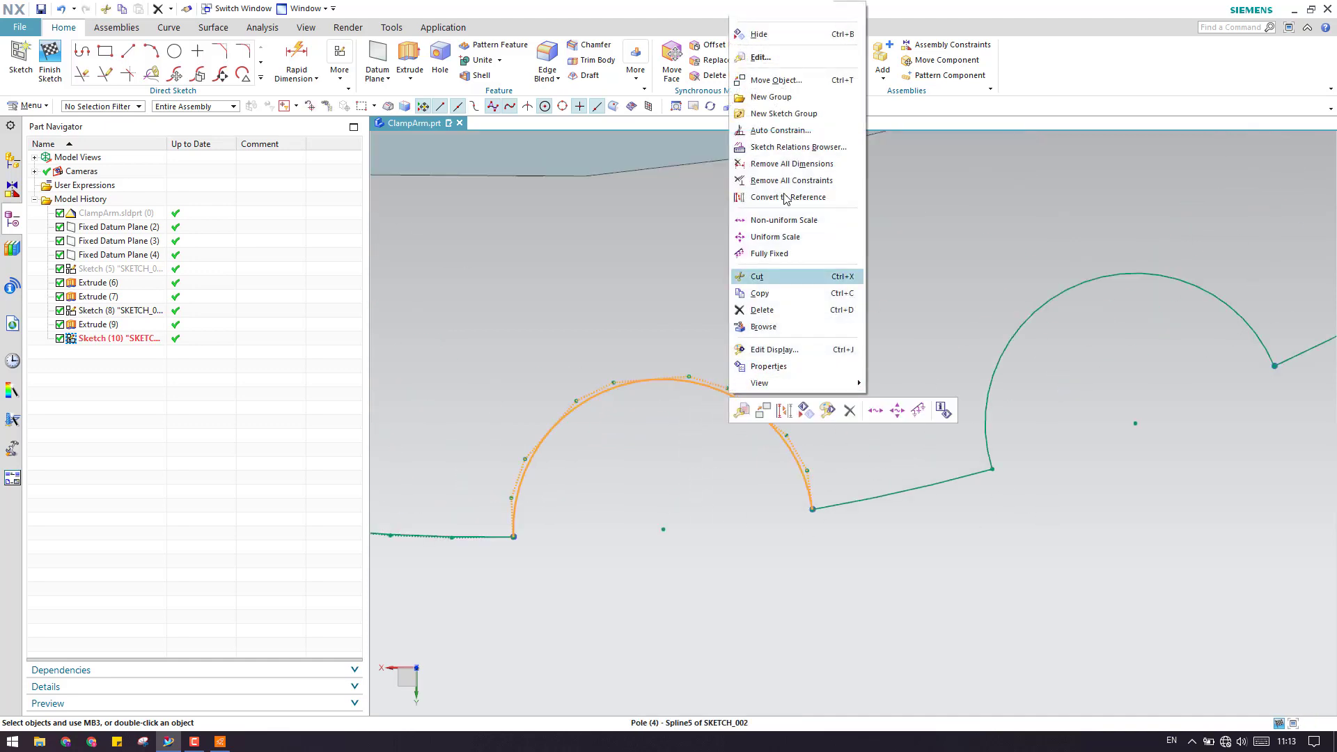
click(791, 15)
click(788, 399)
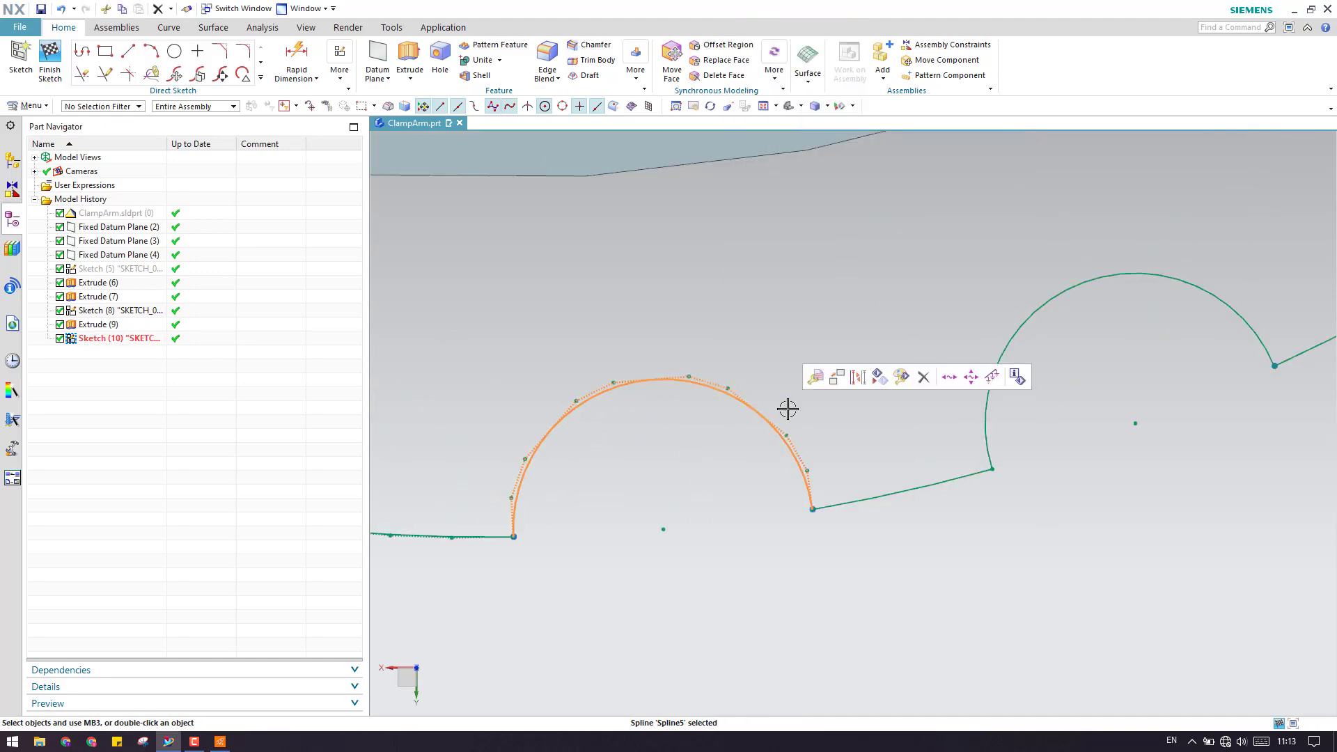
key(Escape)
scroll(731, 507, down, 3)
scroll(770, 522, up, 3)
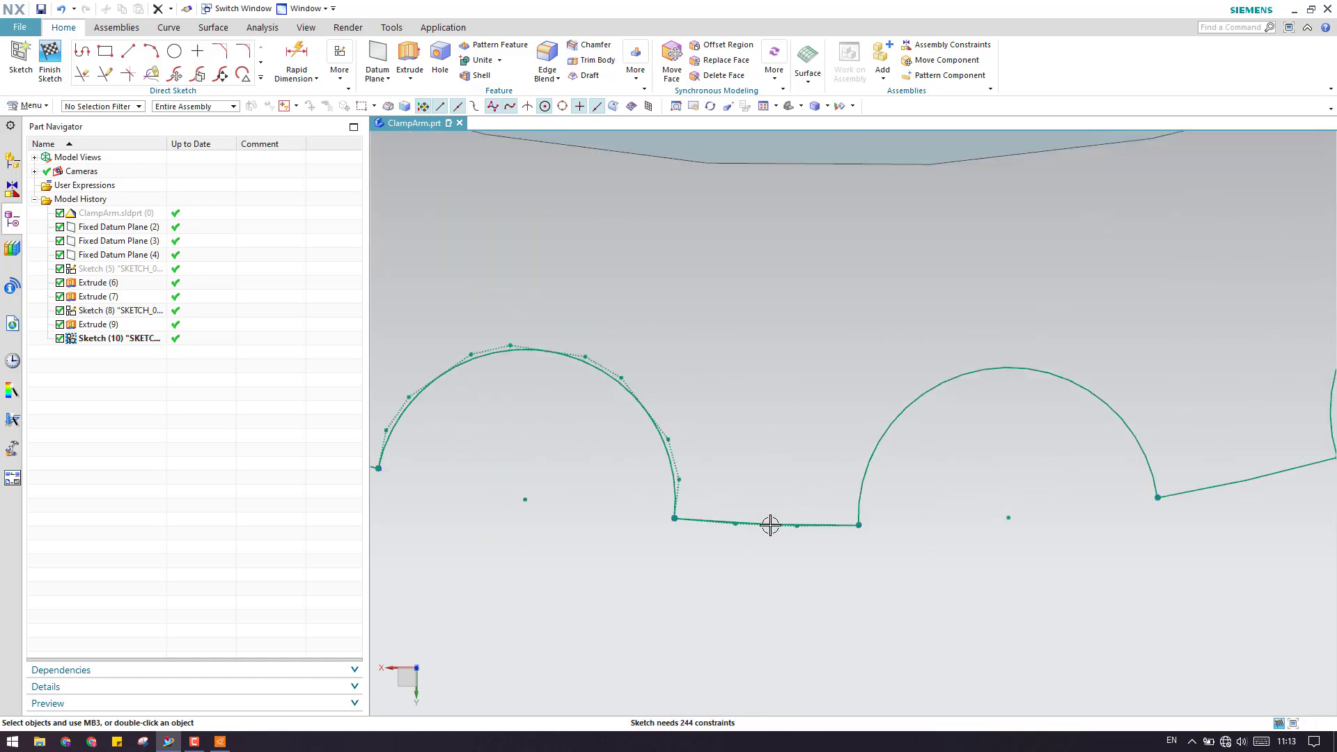
- Delete Spline6 on the flat bottom segment and pick among the curves on the adjacent round
right_click(770, 522)
click(808, 143)
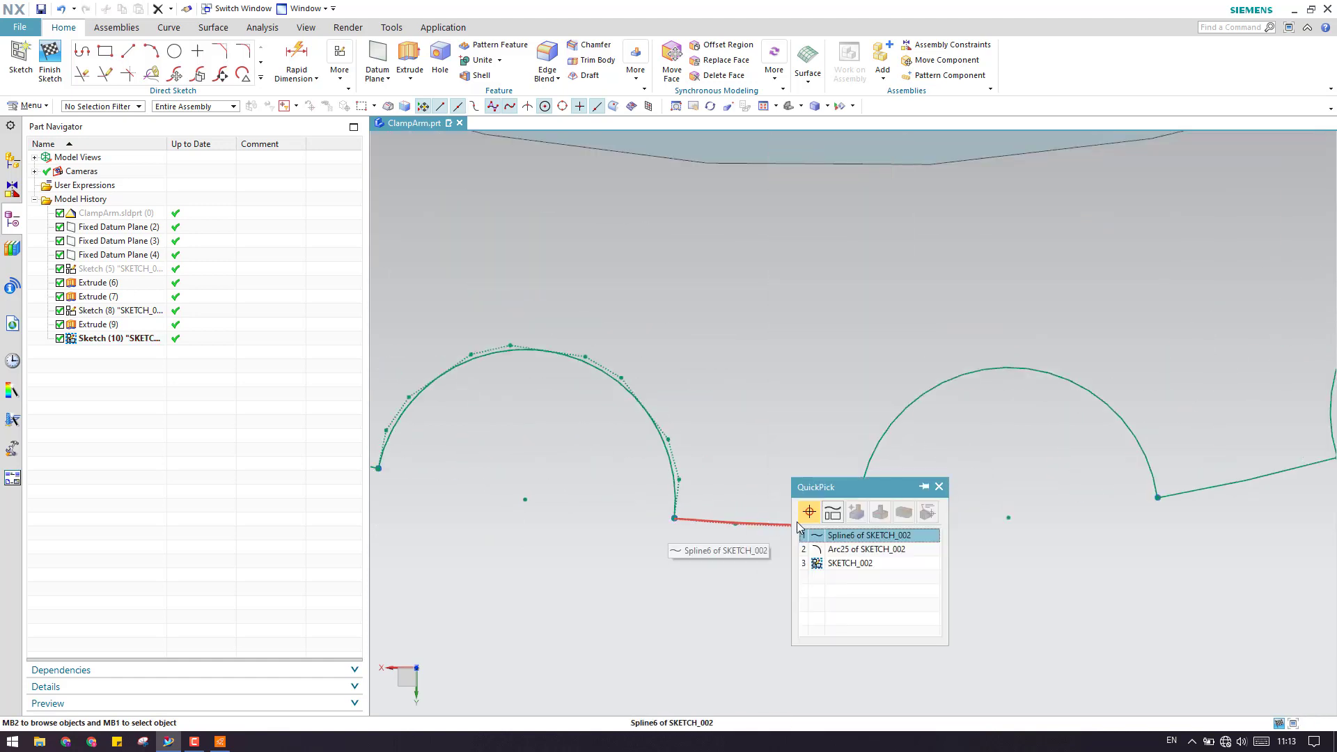
click(808, 513)
key(Delete)
scroll(850, 567, down, 4)
scroll(744, 484, up, 3)
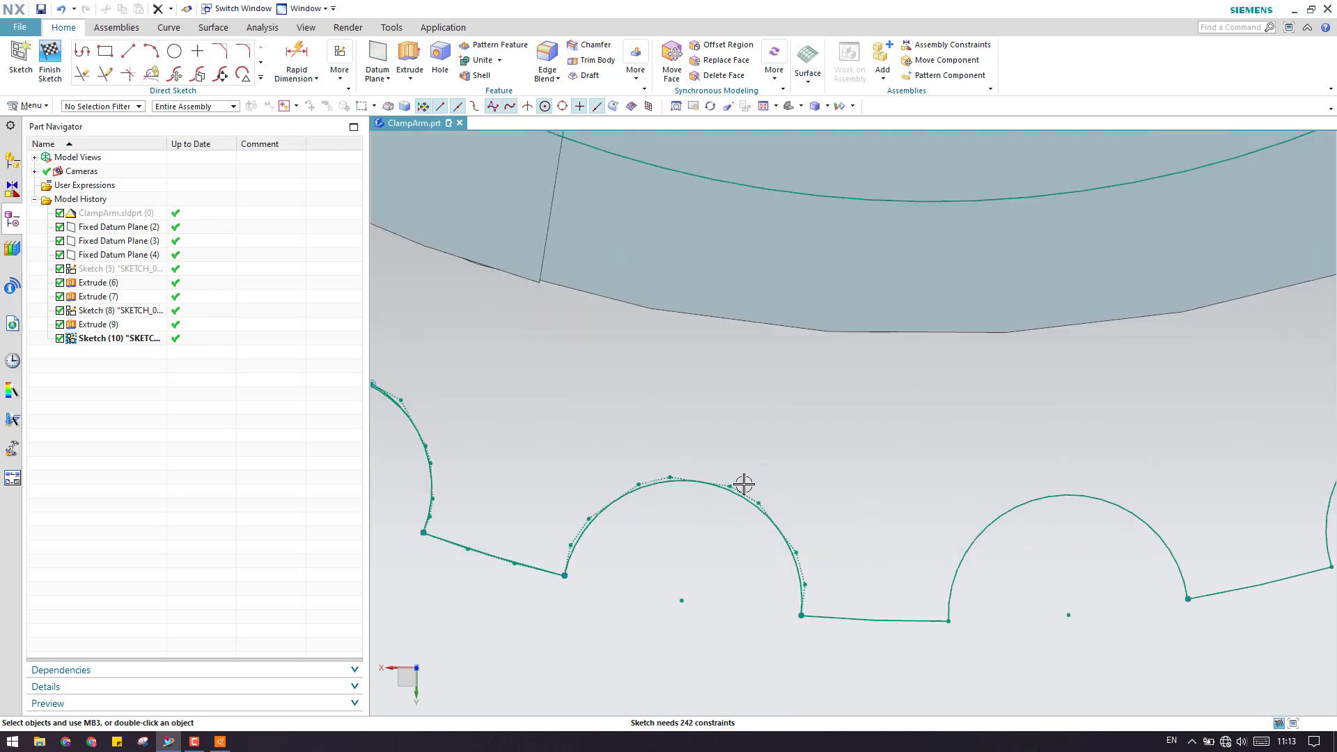
right_click(742, 489)
click(782, 107)
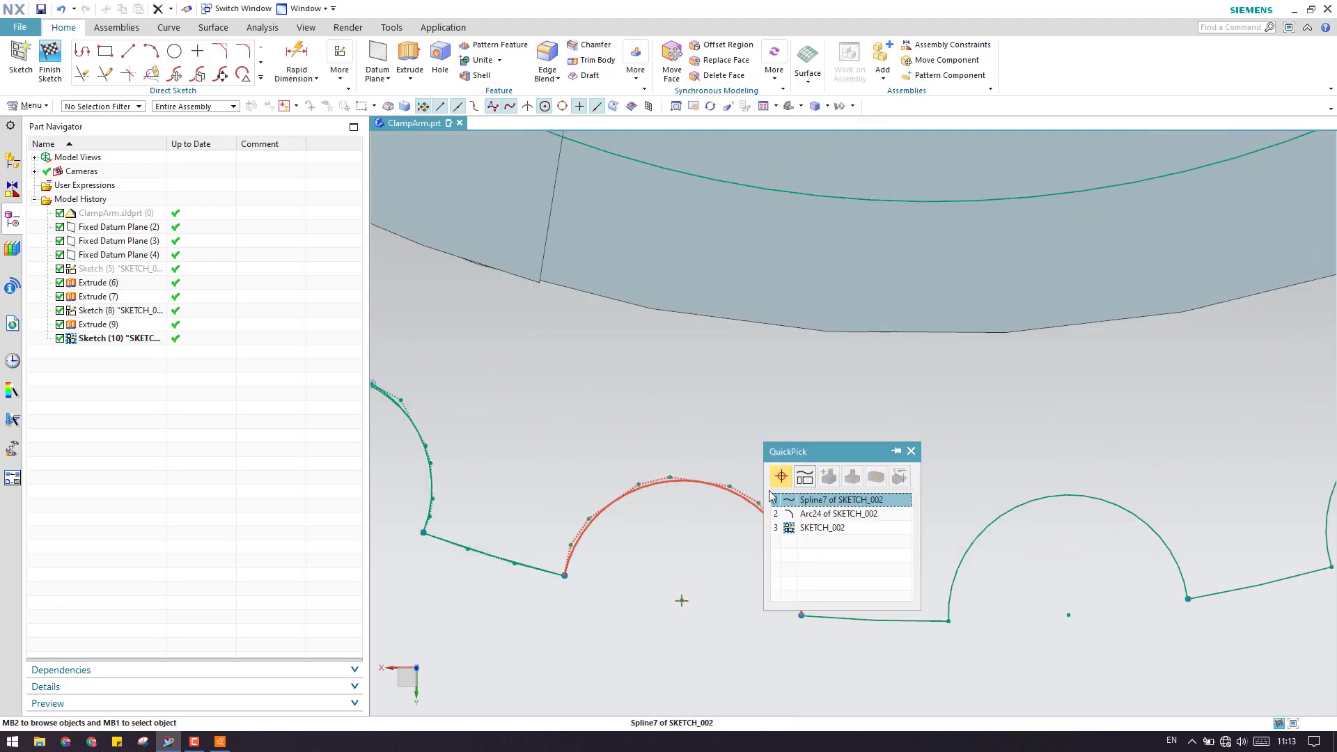
scroll(894, 562, down, 2)
scroll(665, 563, up, 3)
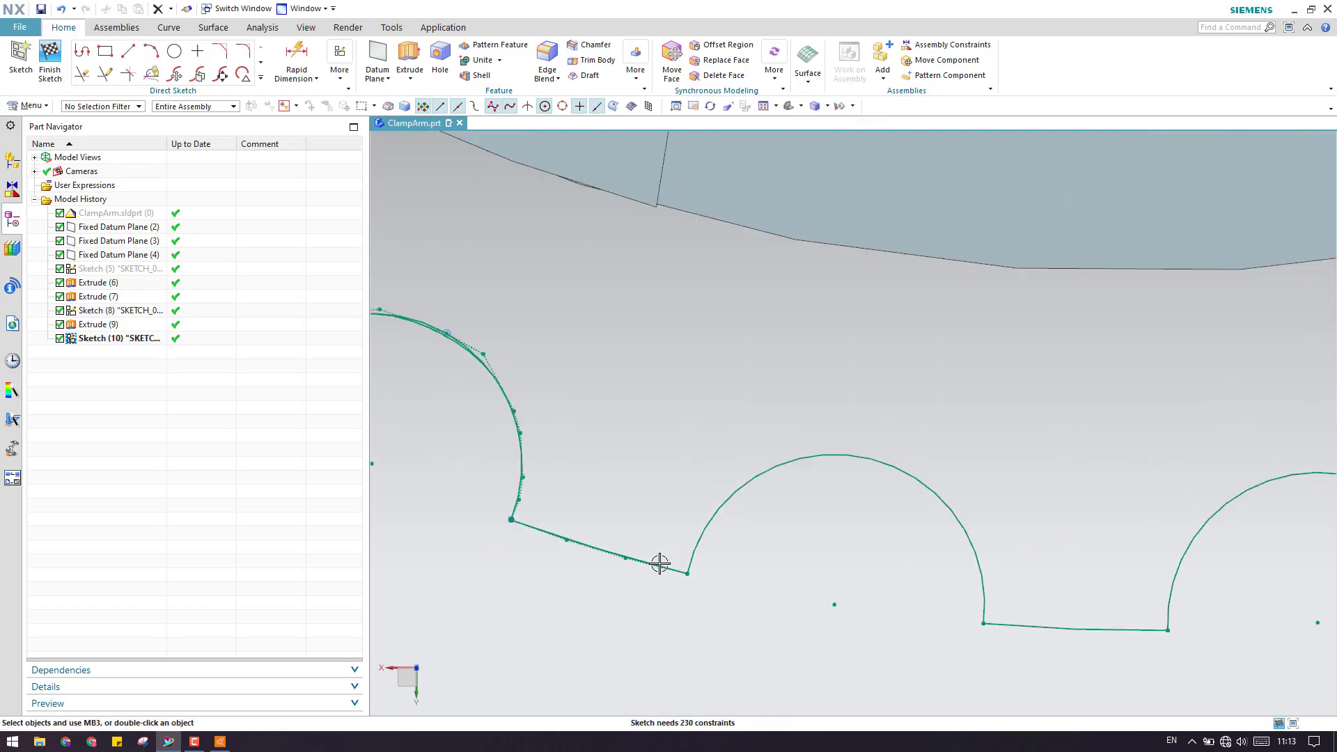
- Delete Spline8 on the sloped segment and the duplicate spline on the large round
right_click(636, 566)
click(724, 190)
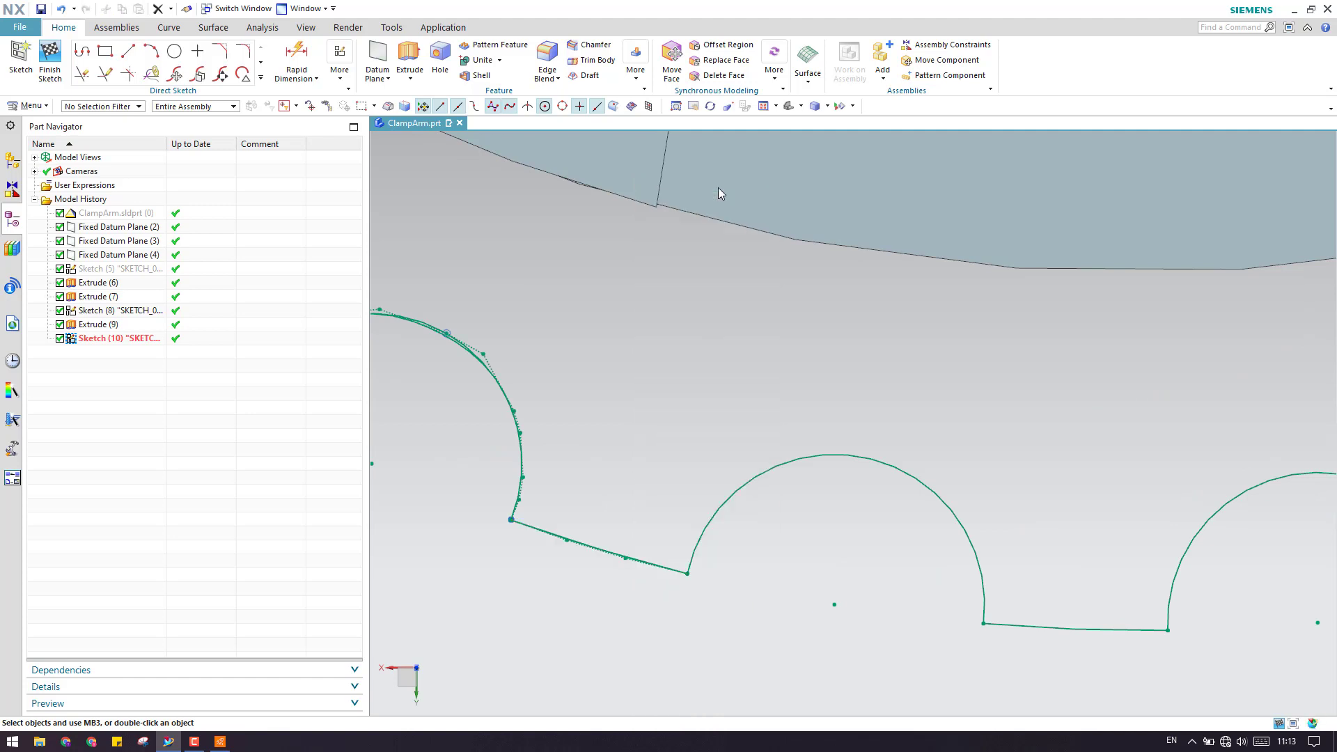
click(742, 604)
key(Delete)
scroll(1137, 639, down, 2)
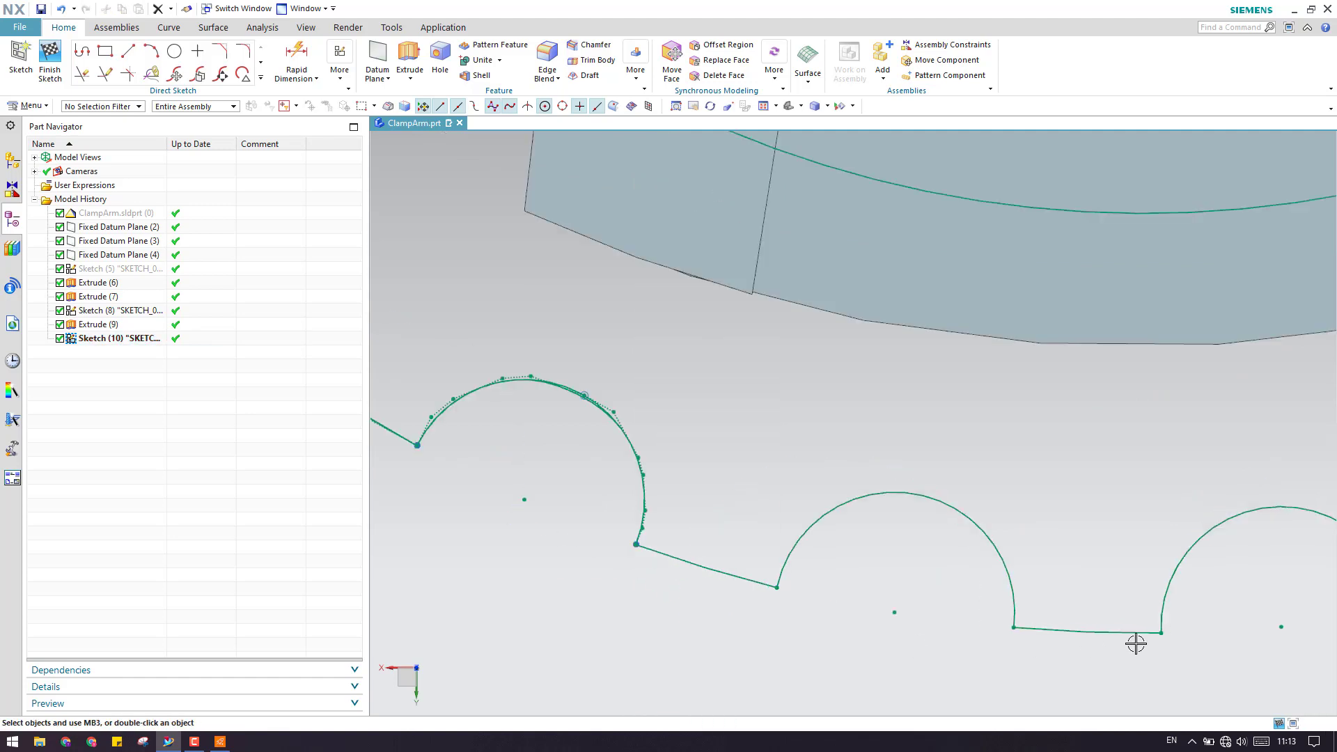
scroll(713, 426, up, 1)
scroll(714, 422, up, 3)
right_click(692, 461)
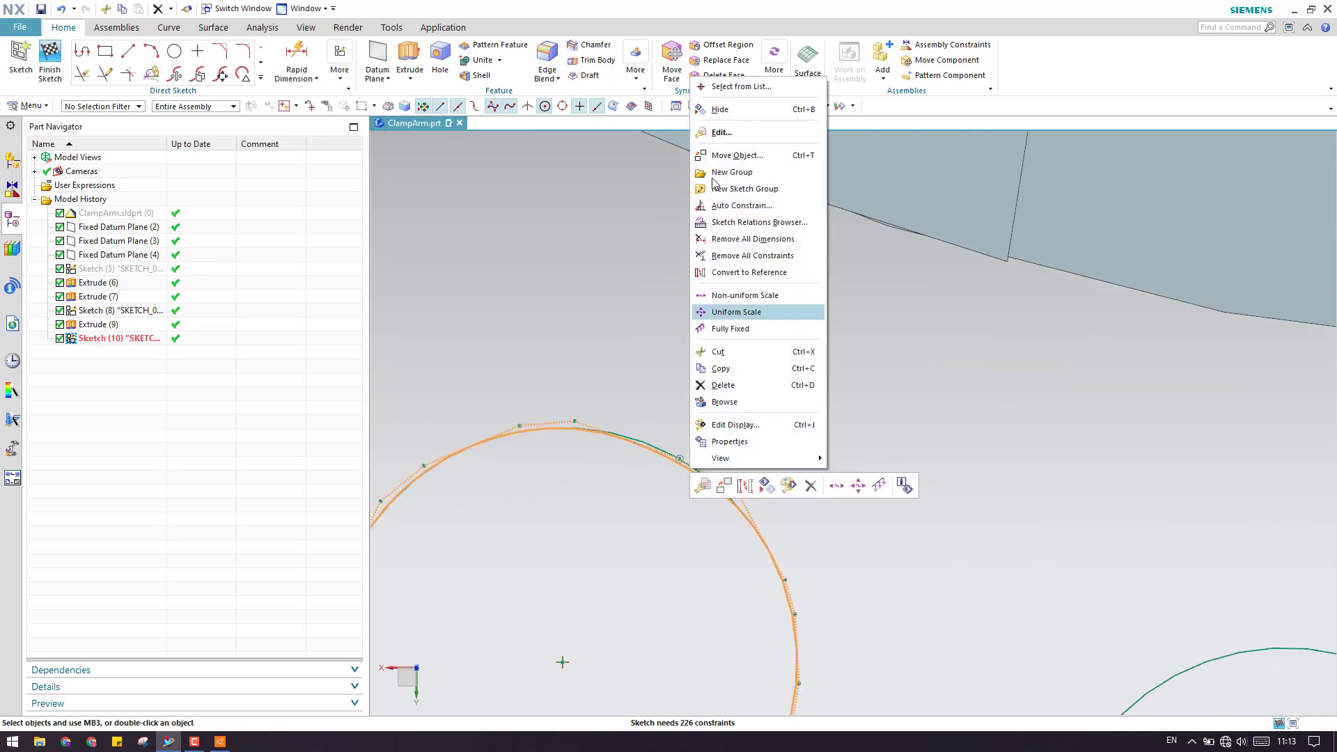
click(706, 87)
click(742, 475)
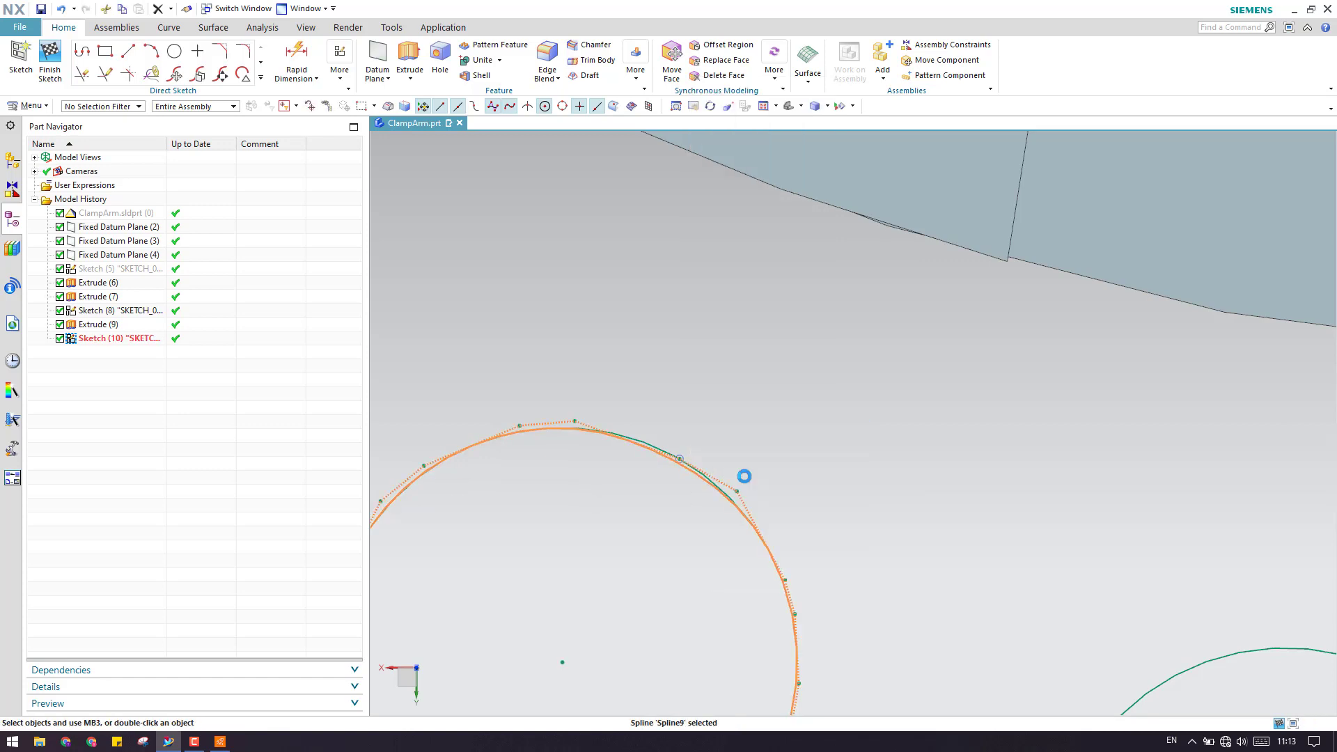
key(Delete)
scroll(955, 583, down, 3)
- Select and remove Spline10 and Spline11 lying over the arcs
right_click(561, 523)
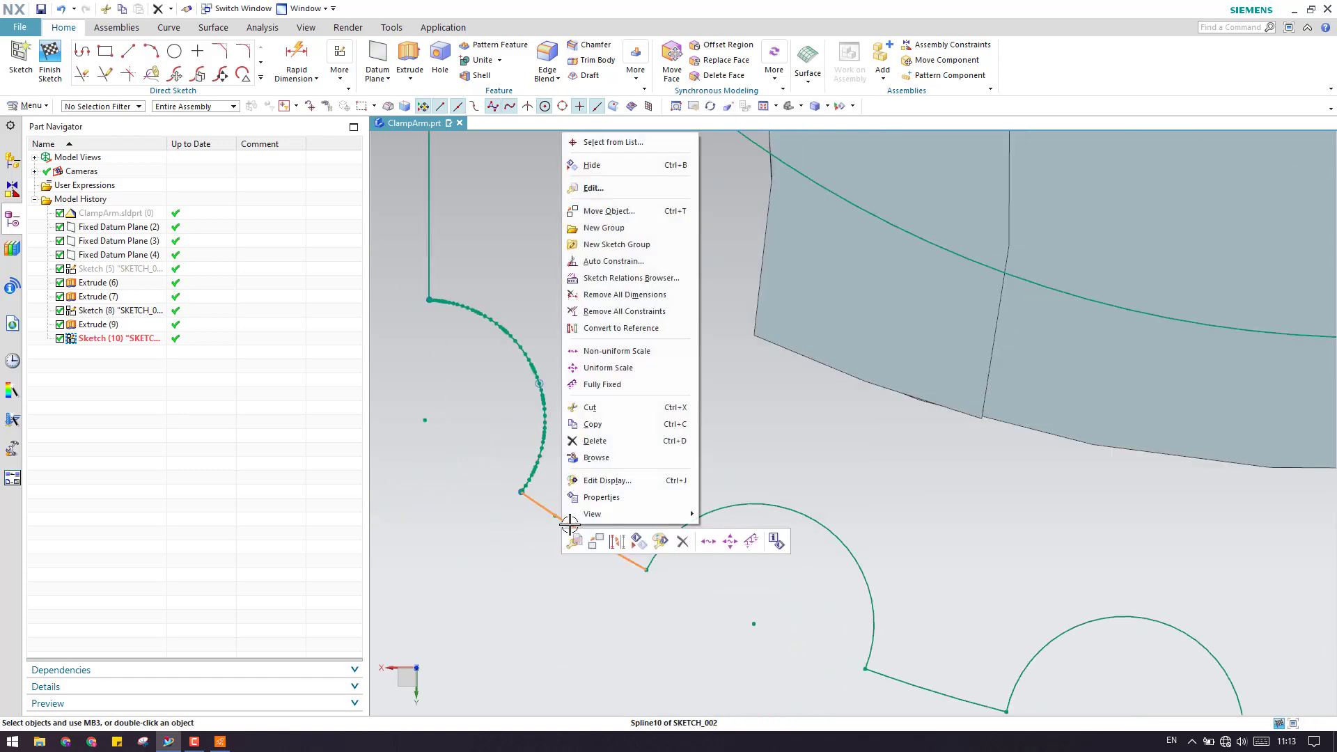
click(613, 142)
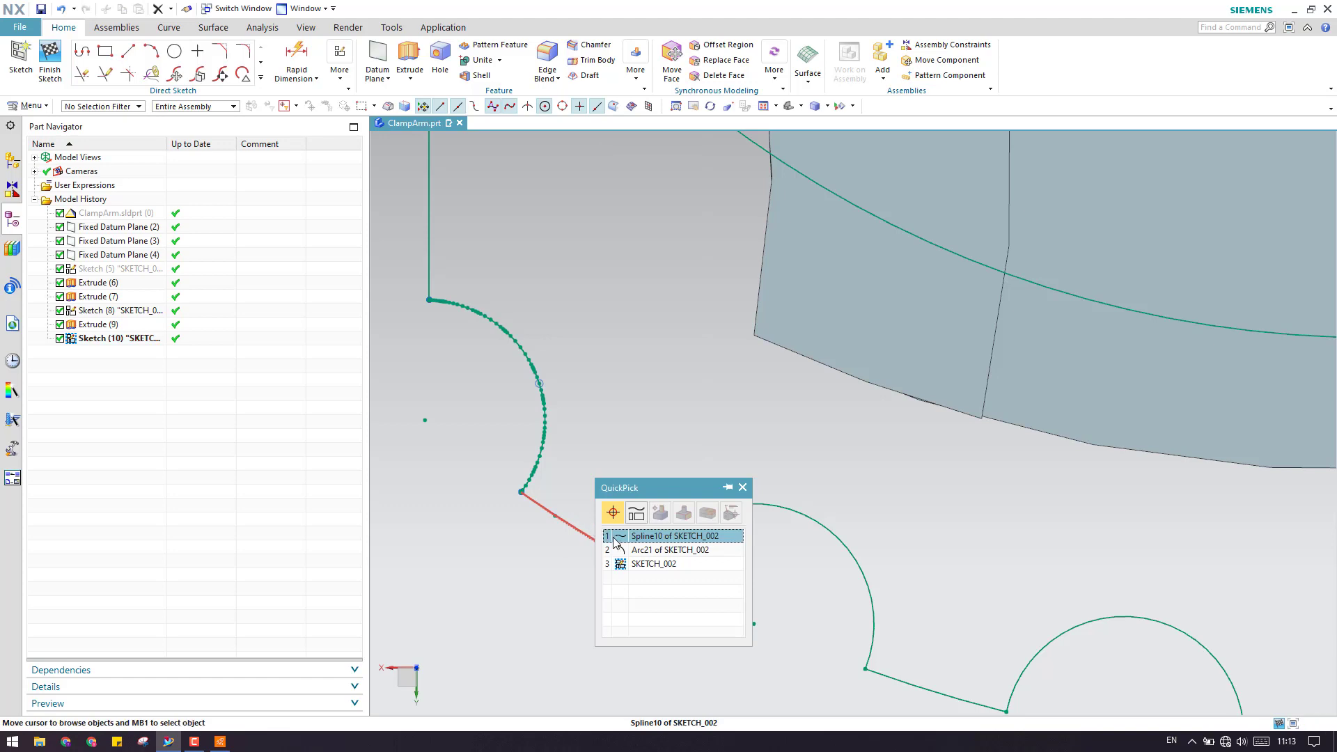
click(618, 536)
key(Delete)
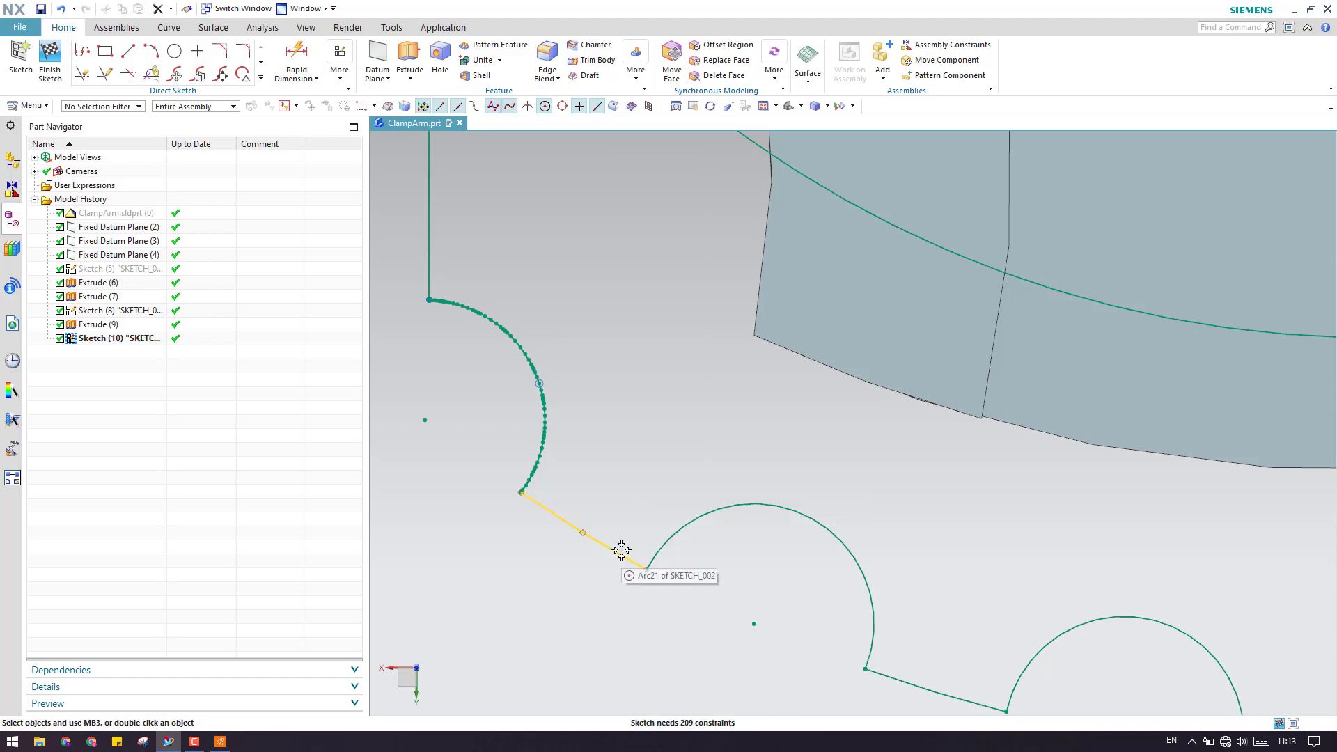
right_click(543, 395)
click(613, 15)
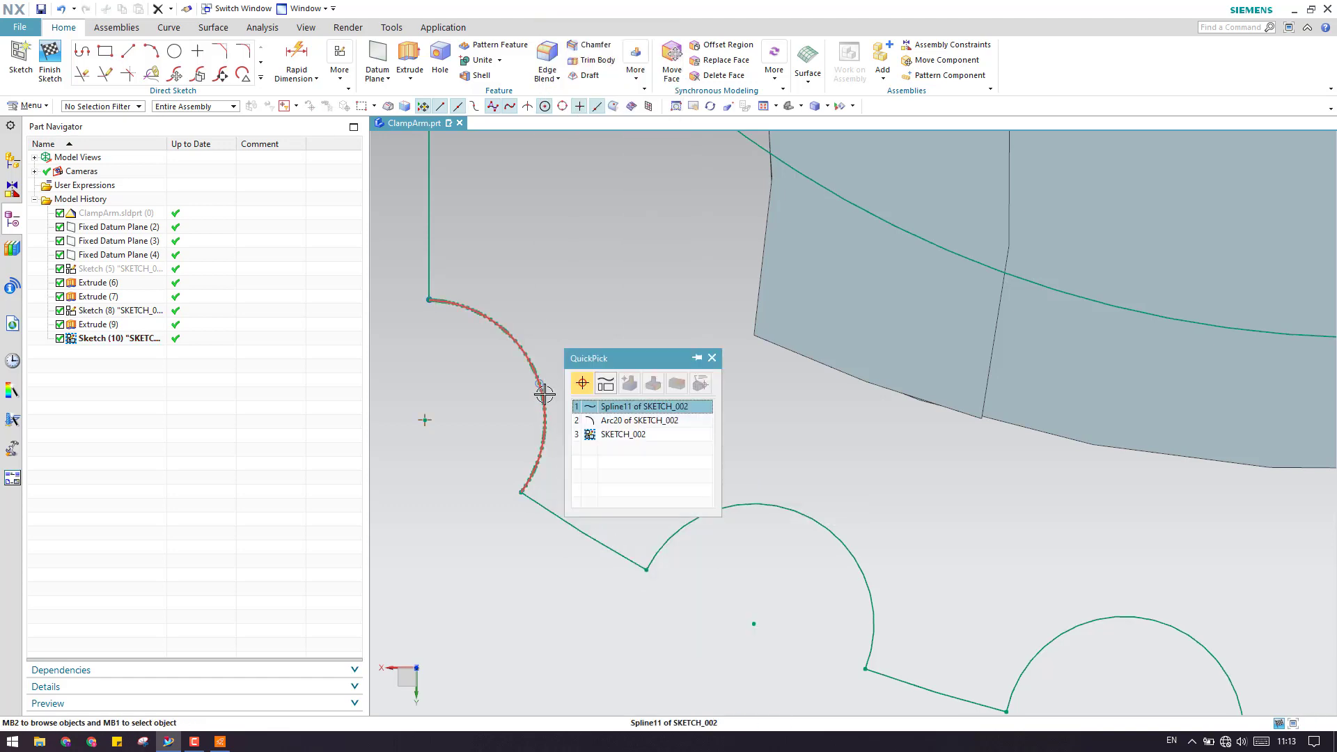
click(606, 406)
key(Escape)
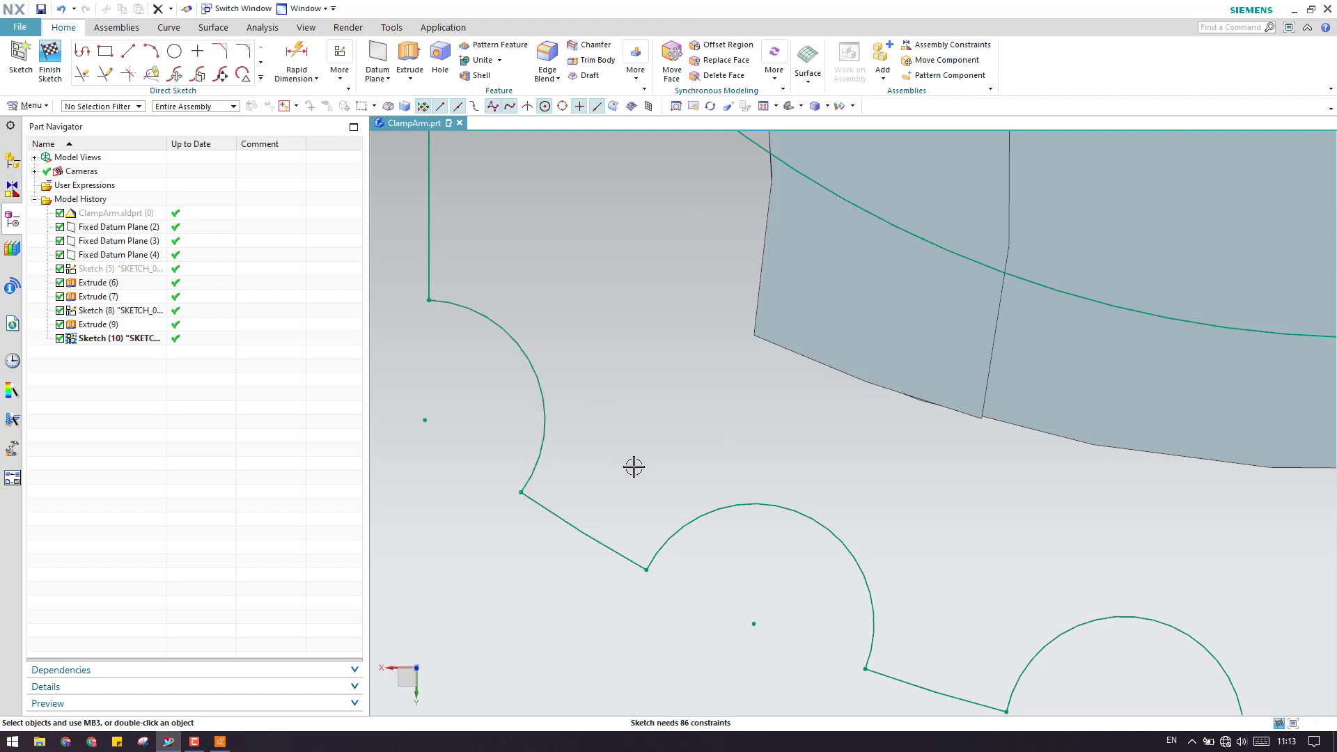
scroll(633, 467, down, 5)
scroll(626, 392, up, 5)
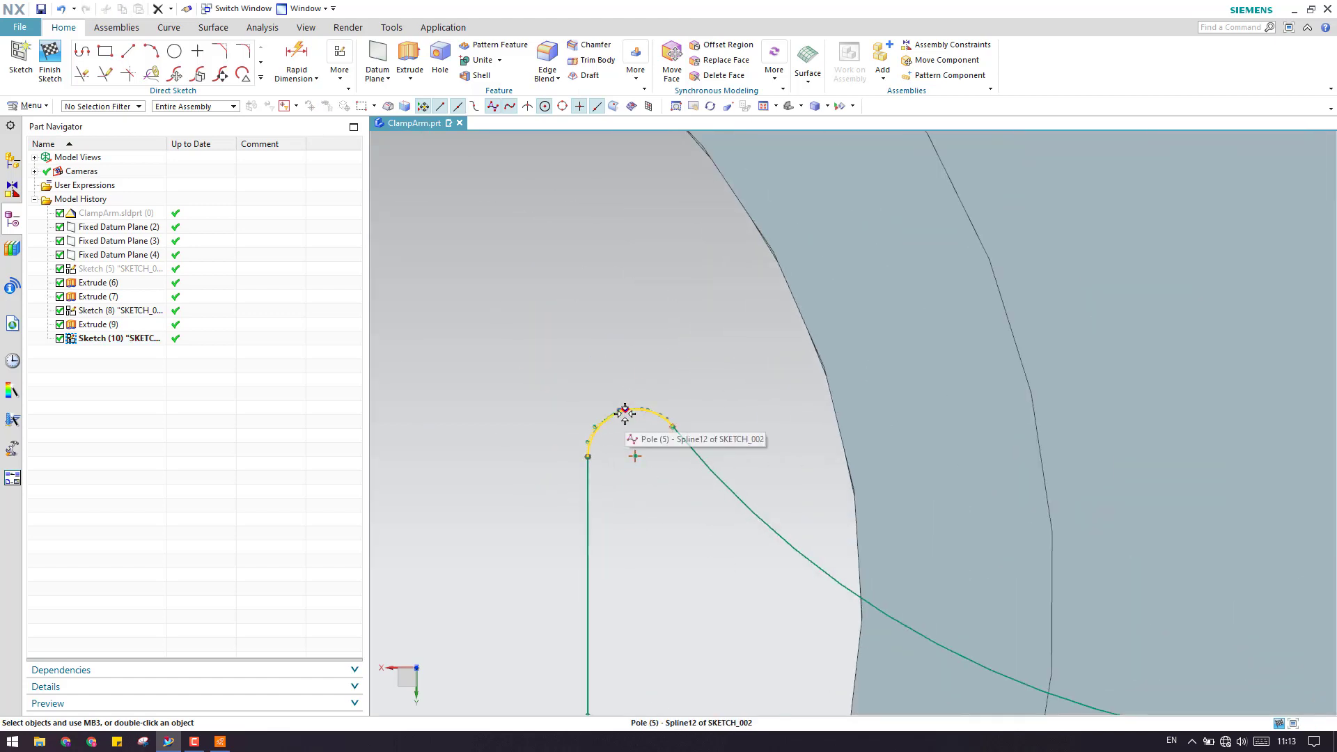
- Remove Spline12 at the top corner and finish Sketch (10)
right_click(625, 409)
click(702, 29)
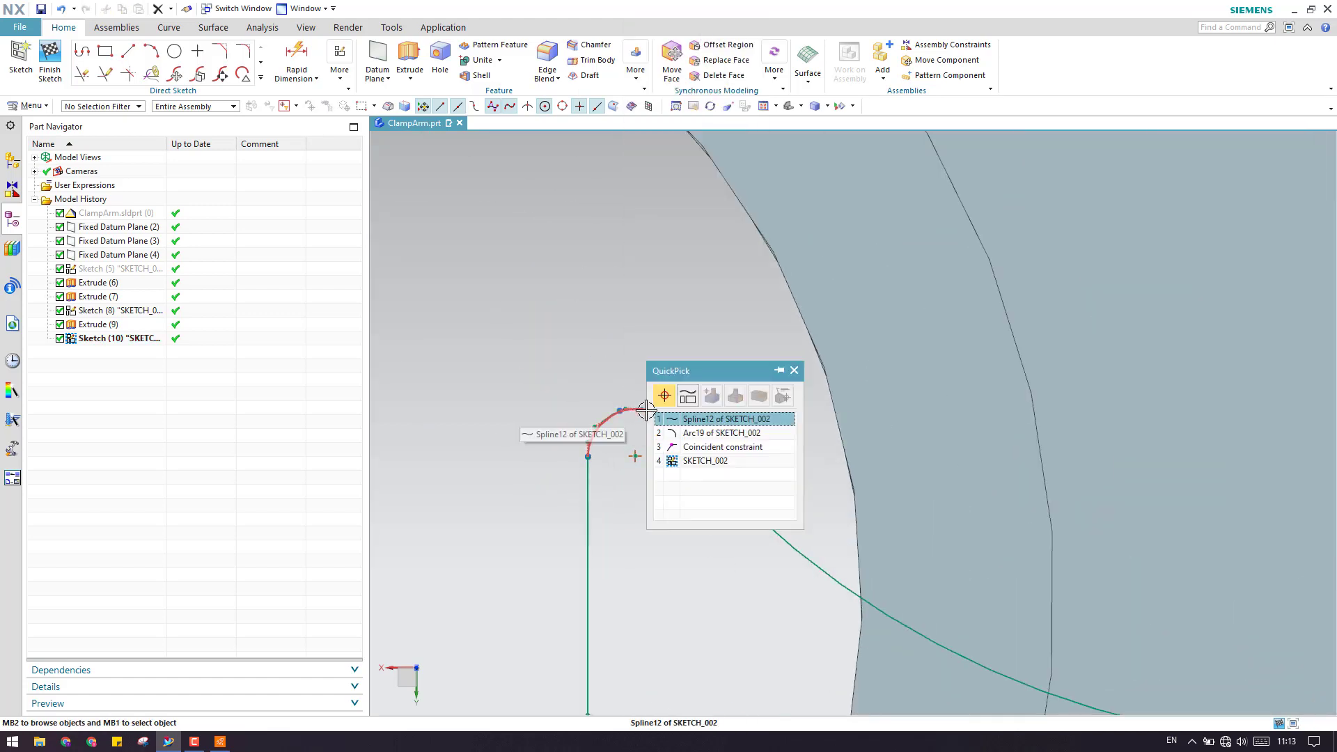
click(717, 418)
click(653, 448)
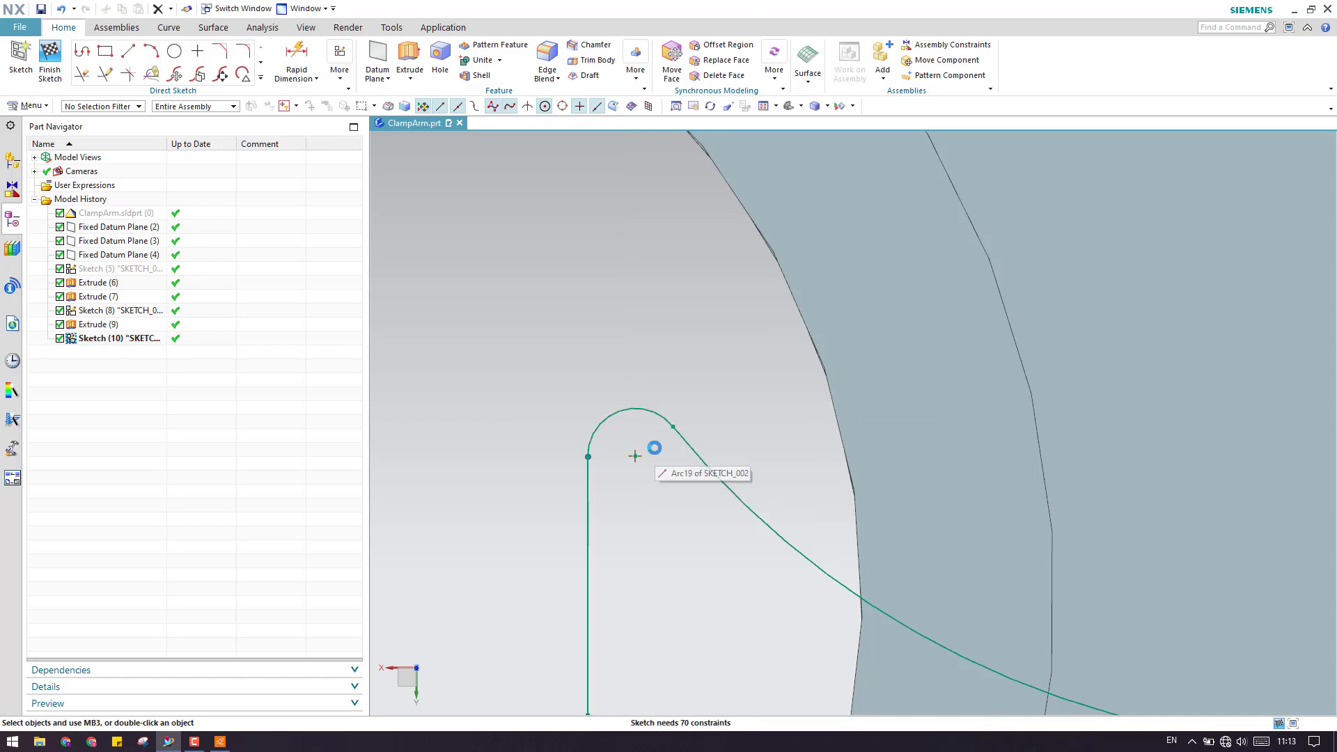
scroll(637, 456, down, 5)
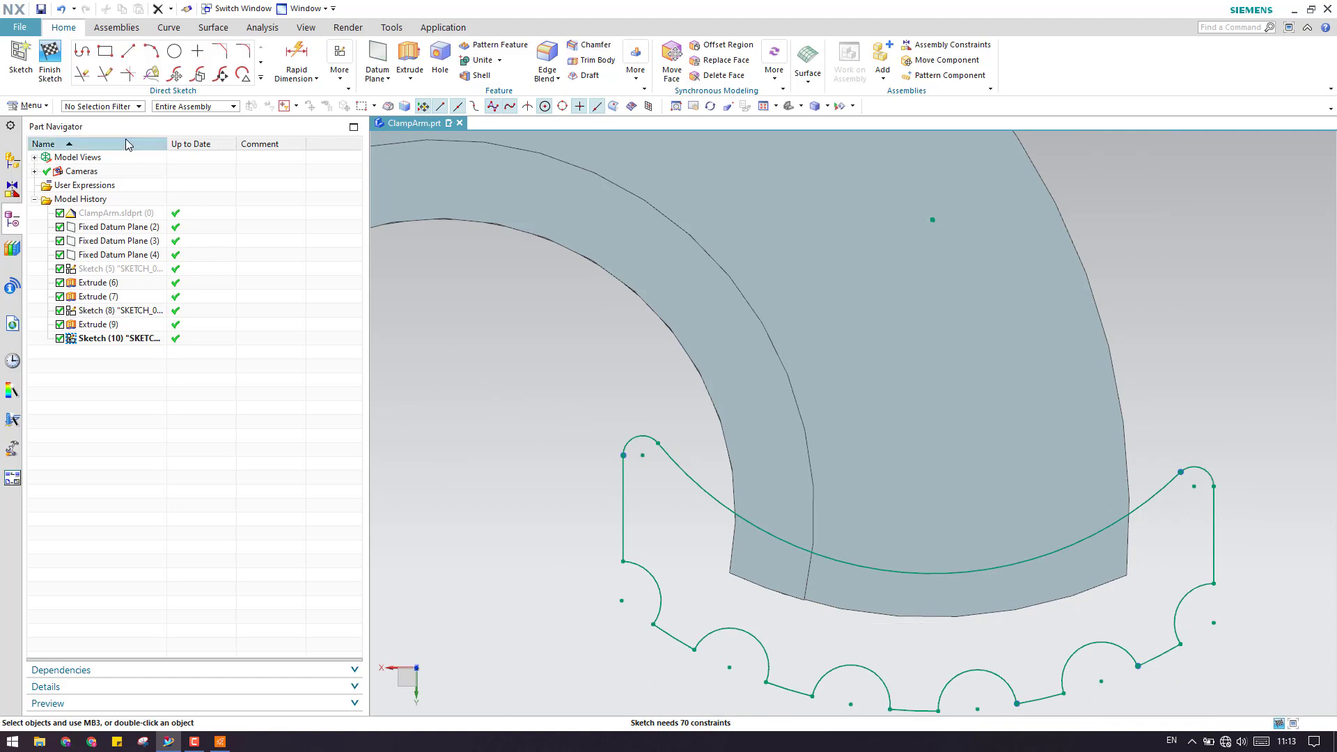
click(50, 64)
- Show the hidden ClampArm body again
scroll(748, 476, up, 5)
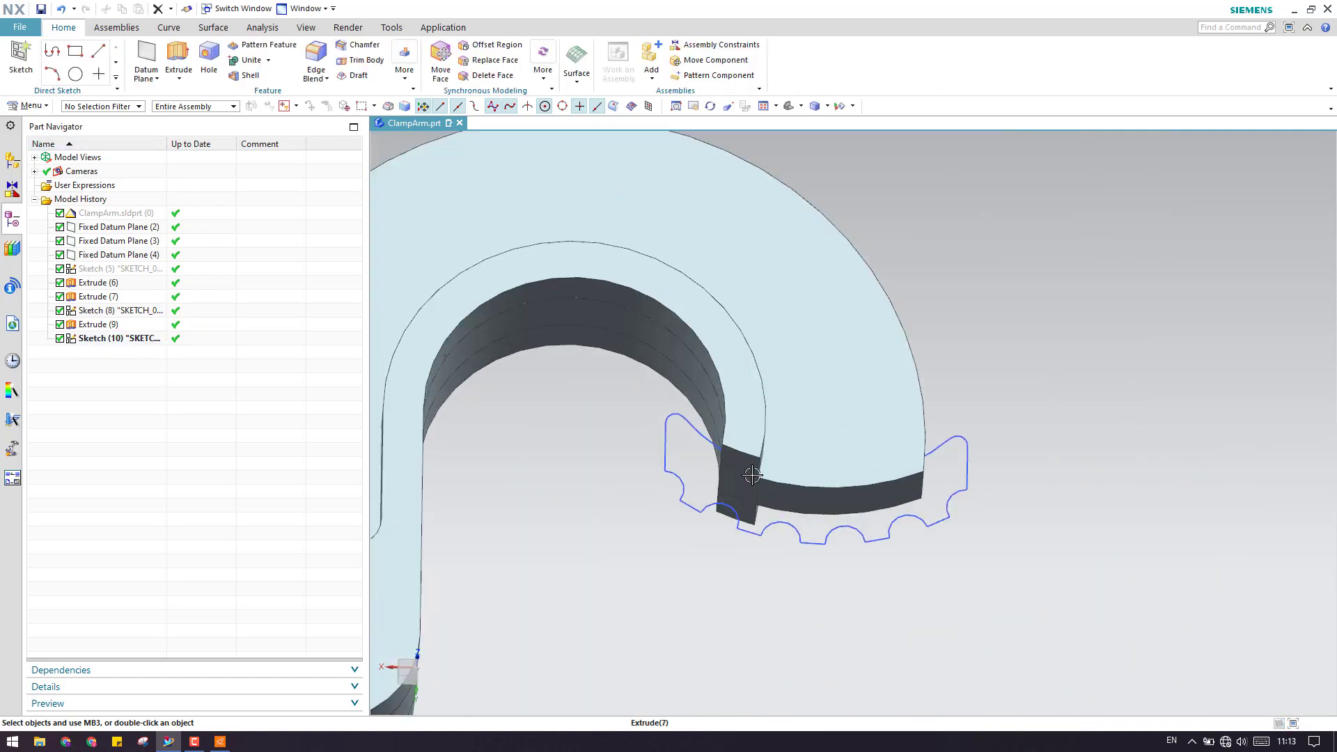
right_click(126, 211)
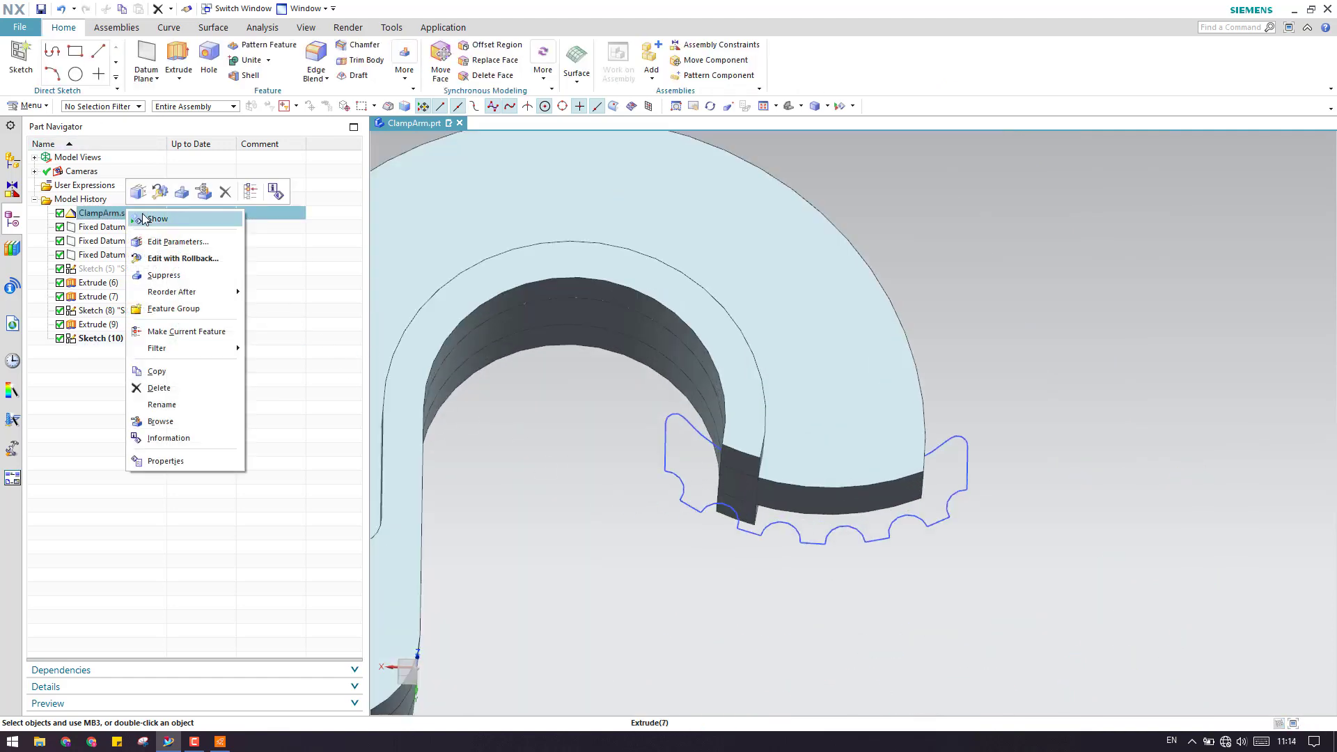
click(144, 217)
click(551, 279)
middle_click(616, 433)
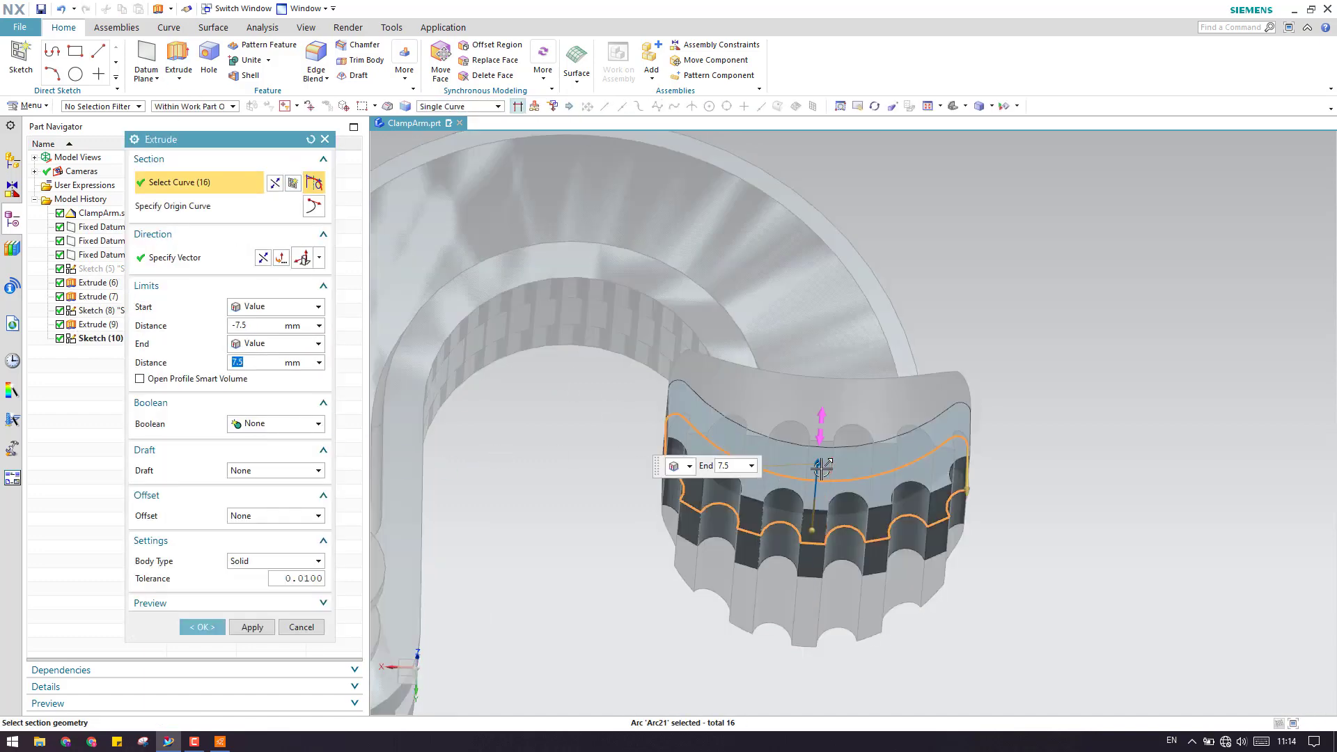
- Extrude the ribbed pad profile from -34 mm to 30 mm as Extrude (11)
drag(821, 468, 826, 362)
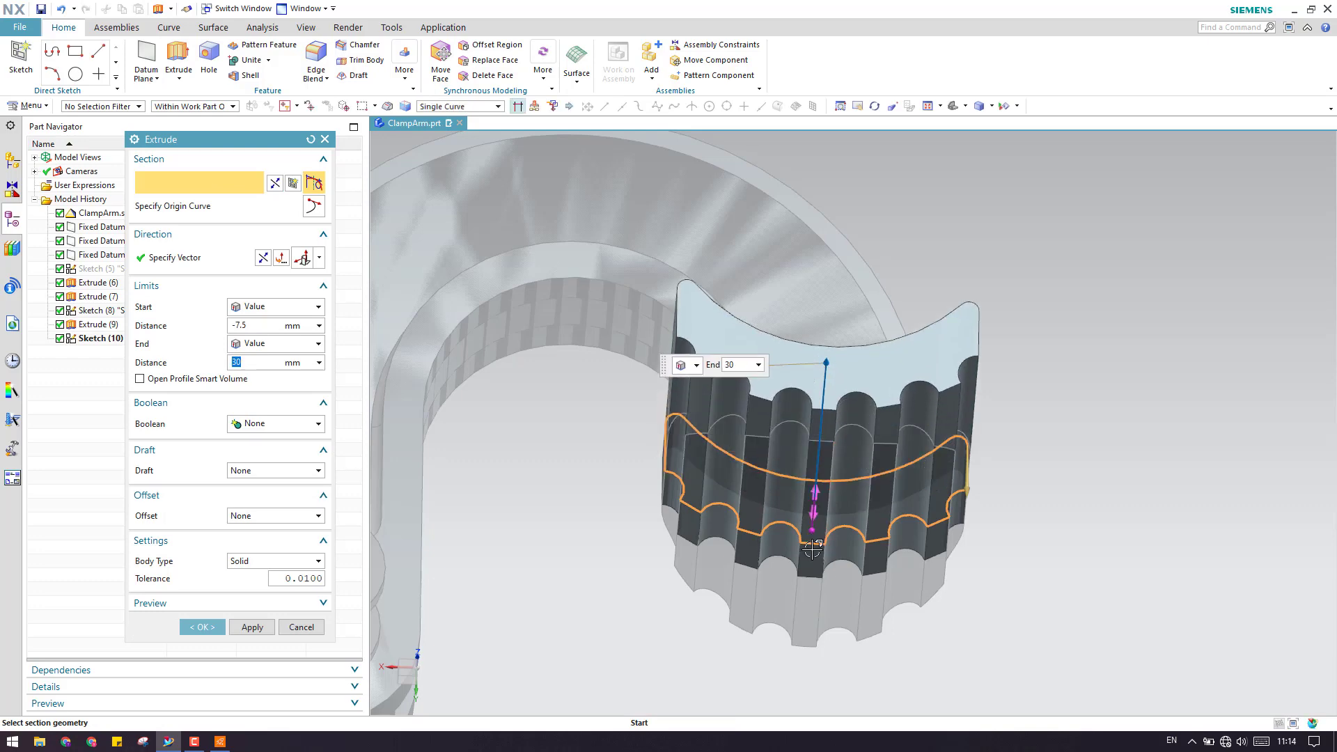
drag(812, 535, 812, 658)
scroll(864, 530, down, 2)
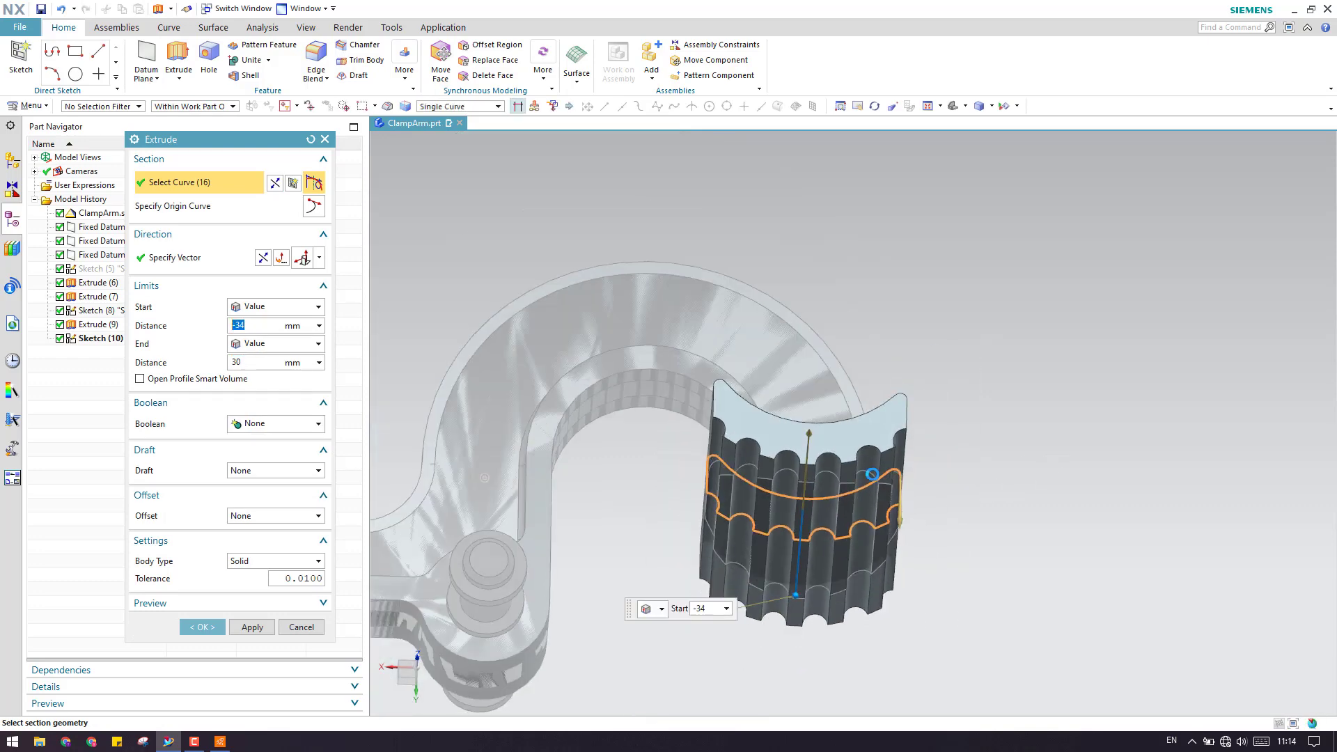
middle_drag(871, 474, 814, 410)
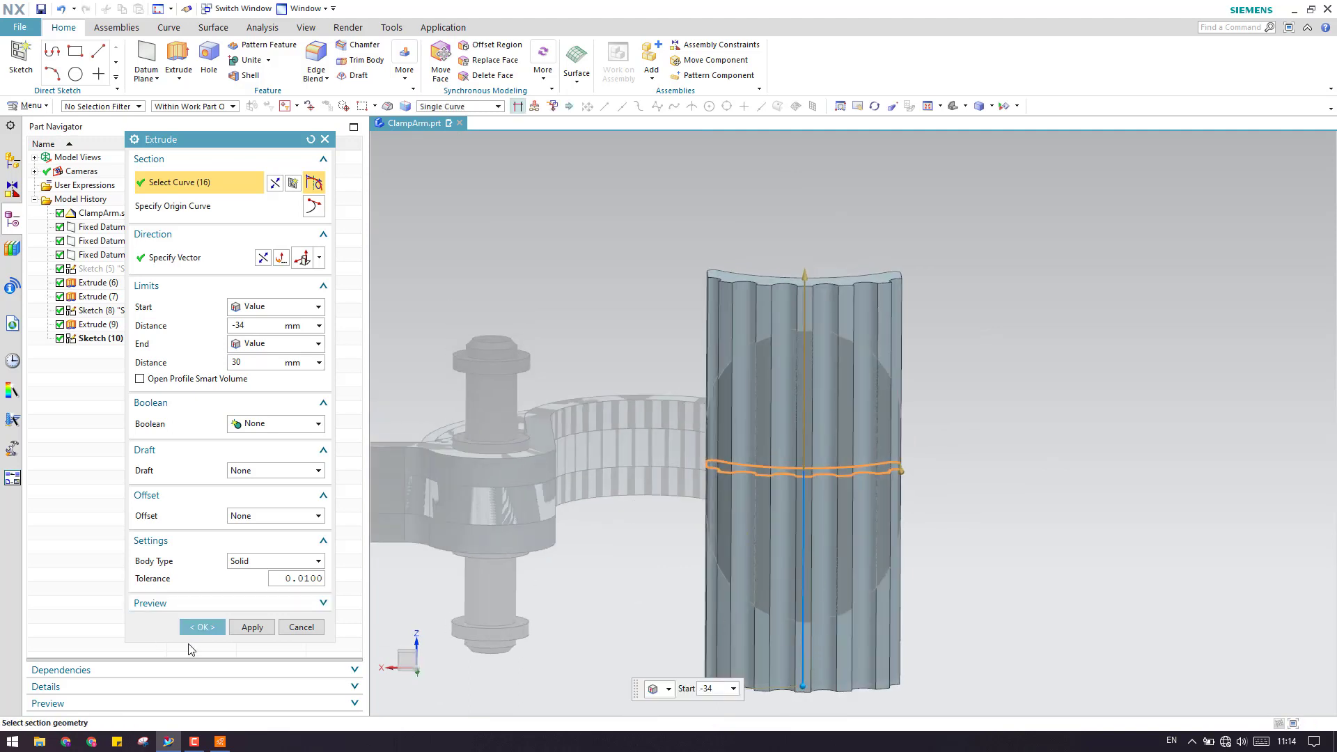
click(202, 627)
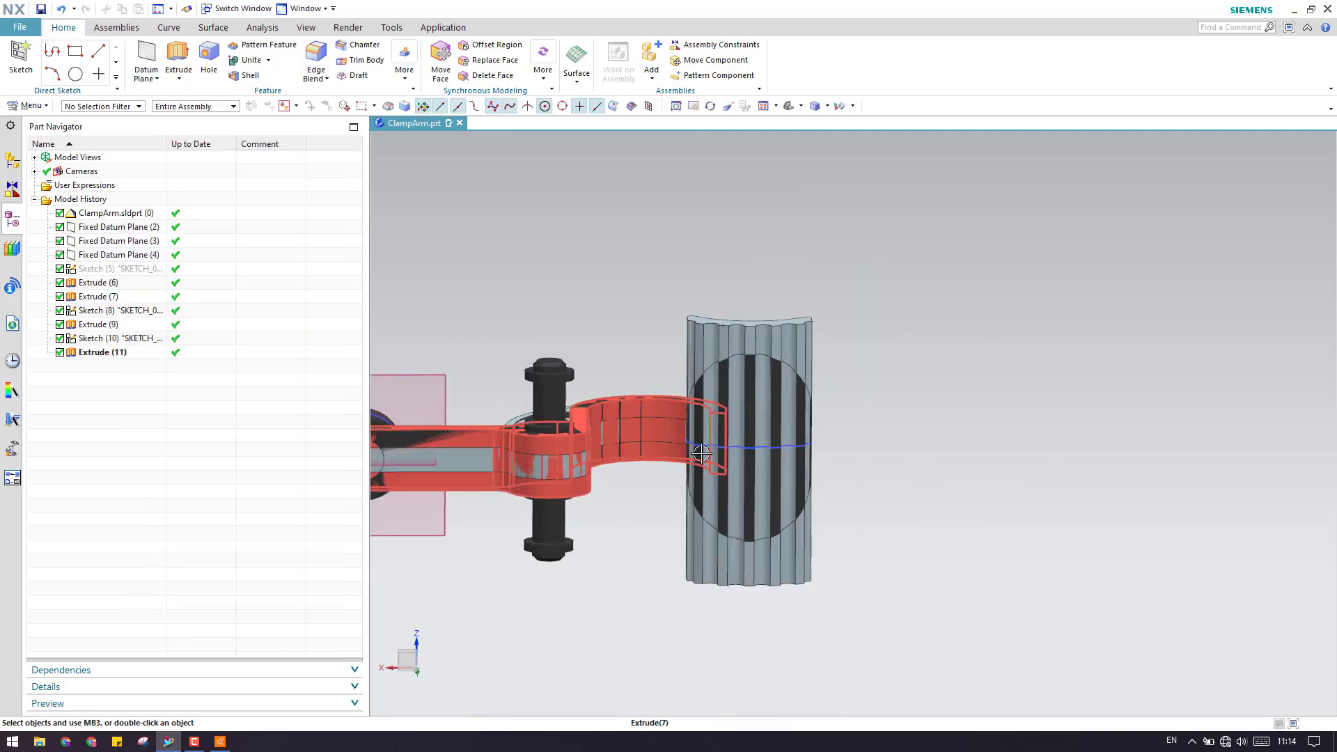
- Create a new sketch on the clamp arm's datum plane
middle_drag(742, 460, 907, 466)
scroll(757, 395, down, 4)
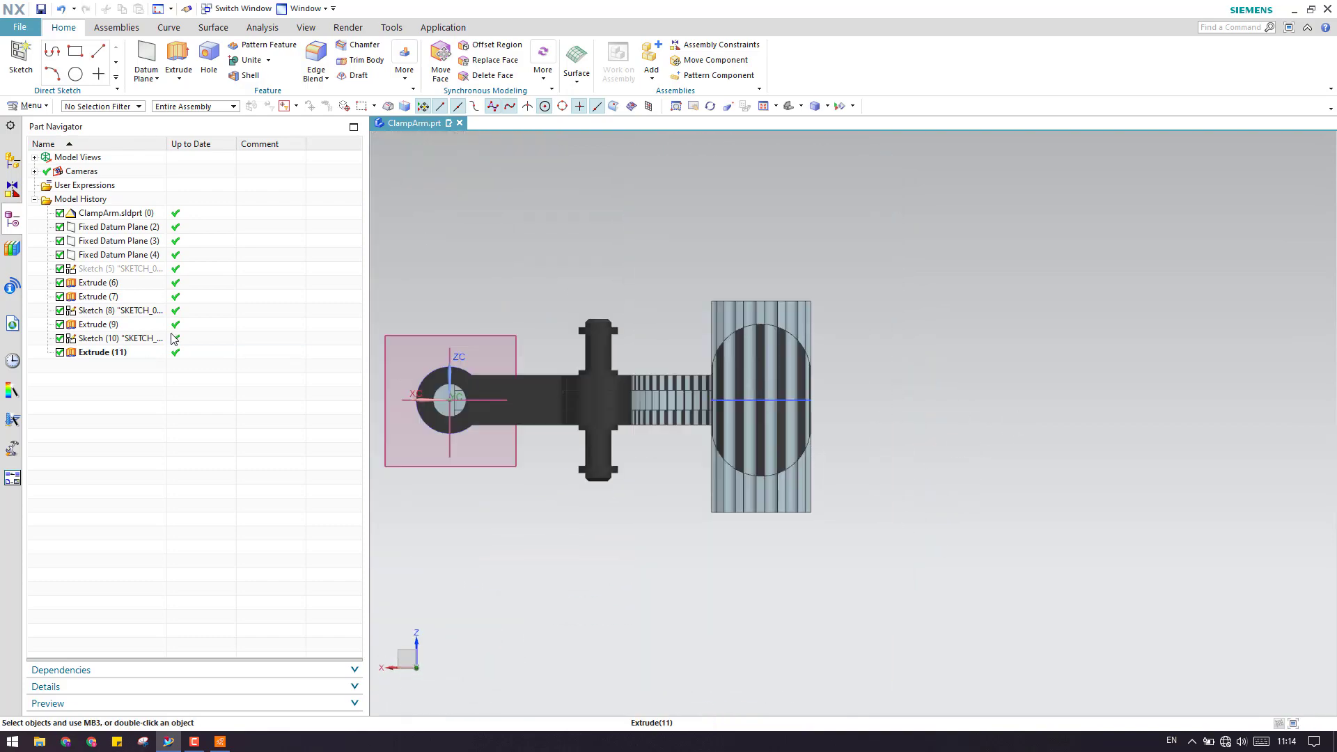
click(518, 339)
middle_click(844, 376)
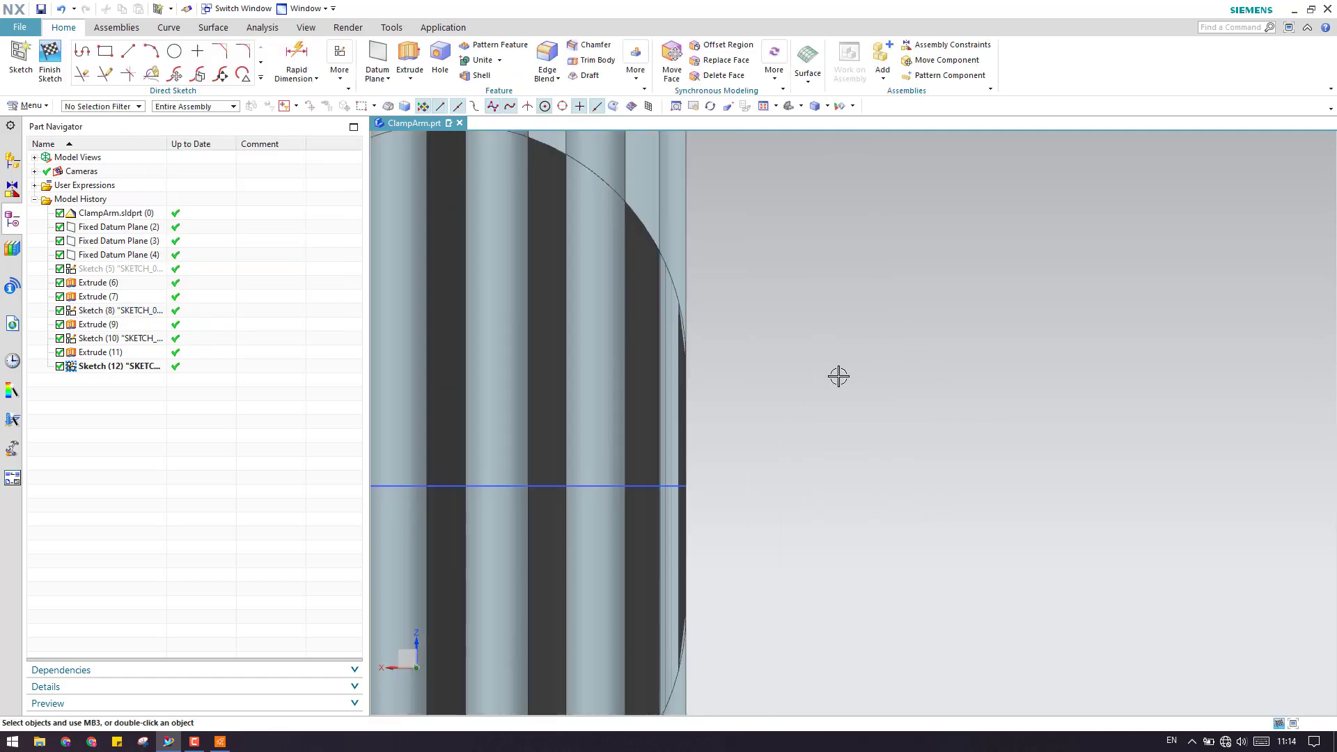
- Square the view onto the sketch plane and expand the Direct Sketch curve gallery
scroll(846, 367, down, 5)
scroll(608, 328, up, 4)
scroll(607, 364, up, 3)
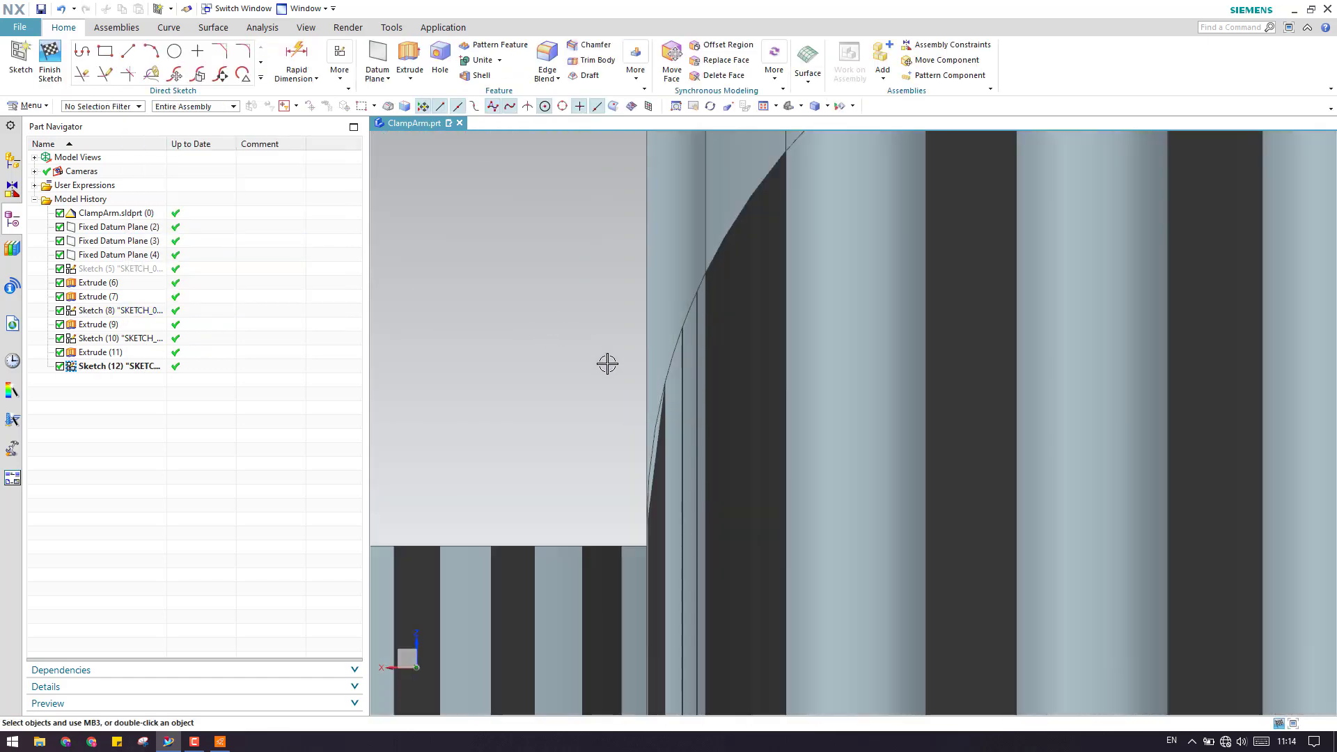
scroll(607, 363, down, 4)
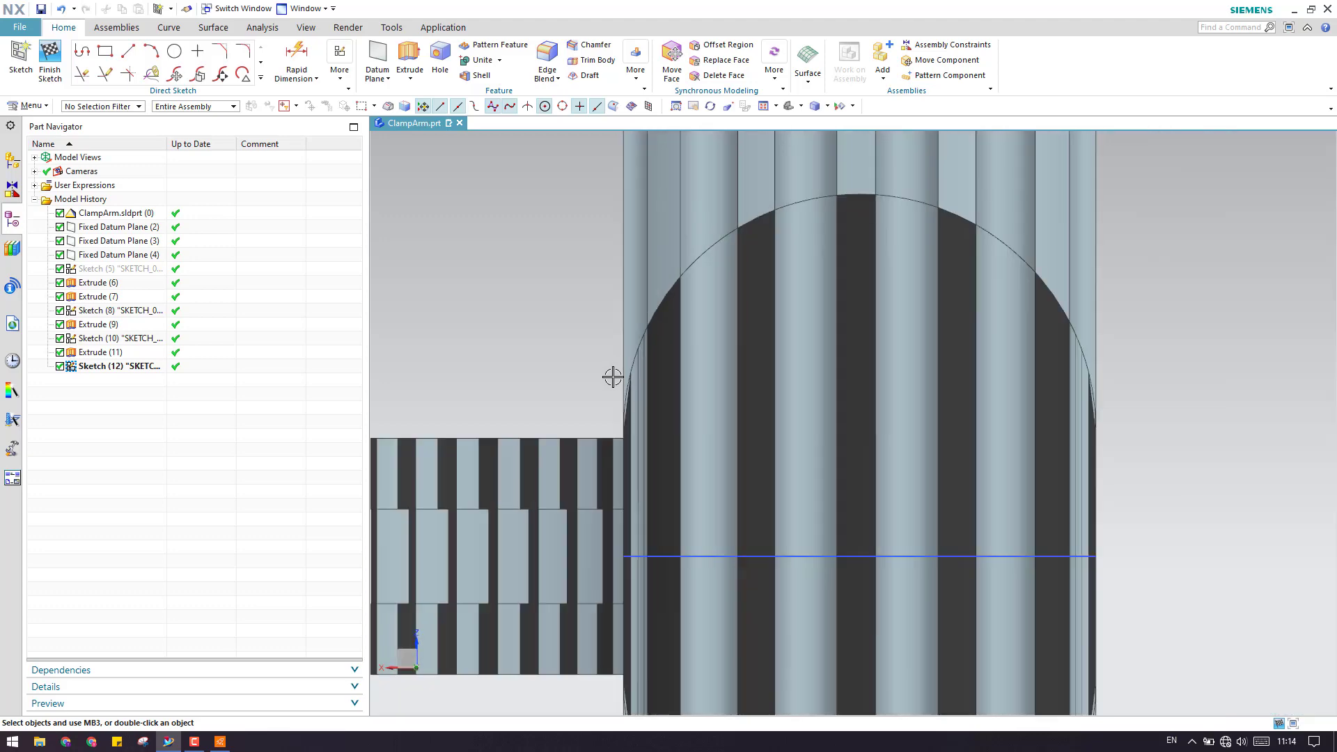
mouse_move(618, 378)
middle_down()
mouse_move(659, 397)
mouse_move(635, 394)
mouse_move(555, 328)
middle_up()
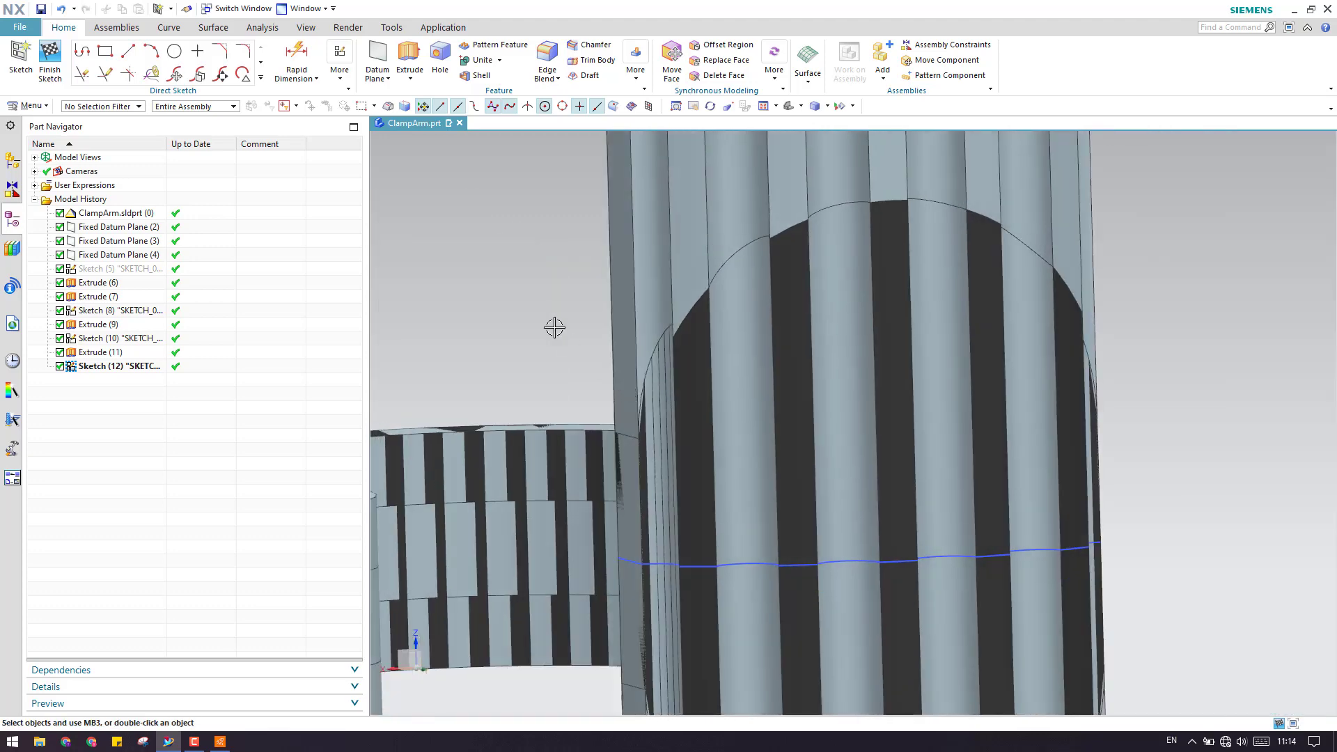
key(F8)
scroll(610, 368, up, 4)
scroll(522, 332, down, 2)
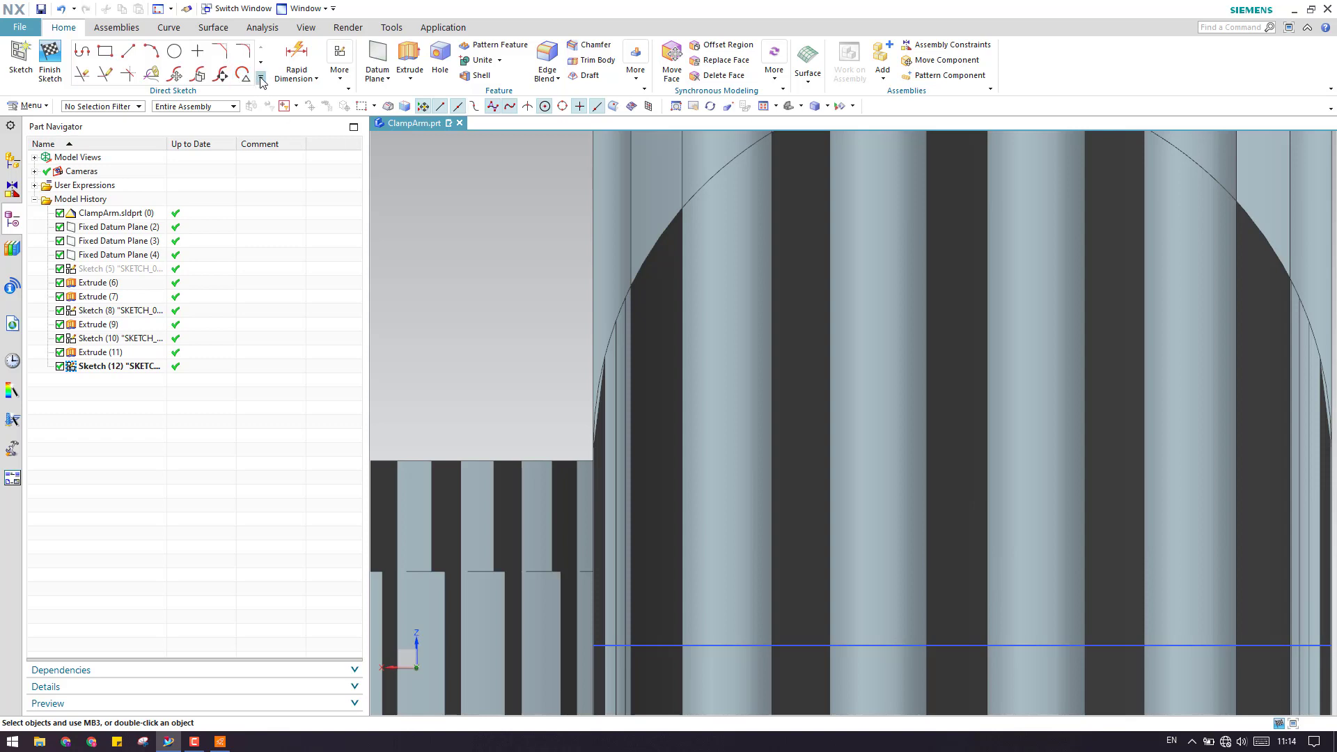
click(260, 77)
- Hide the Extrude (11) body and restart Project Curve in the sketch
click(153, 188)
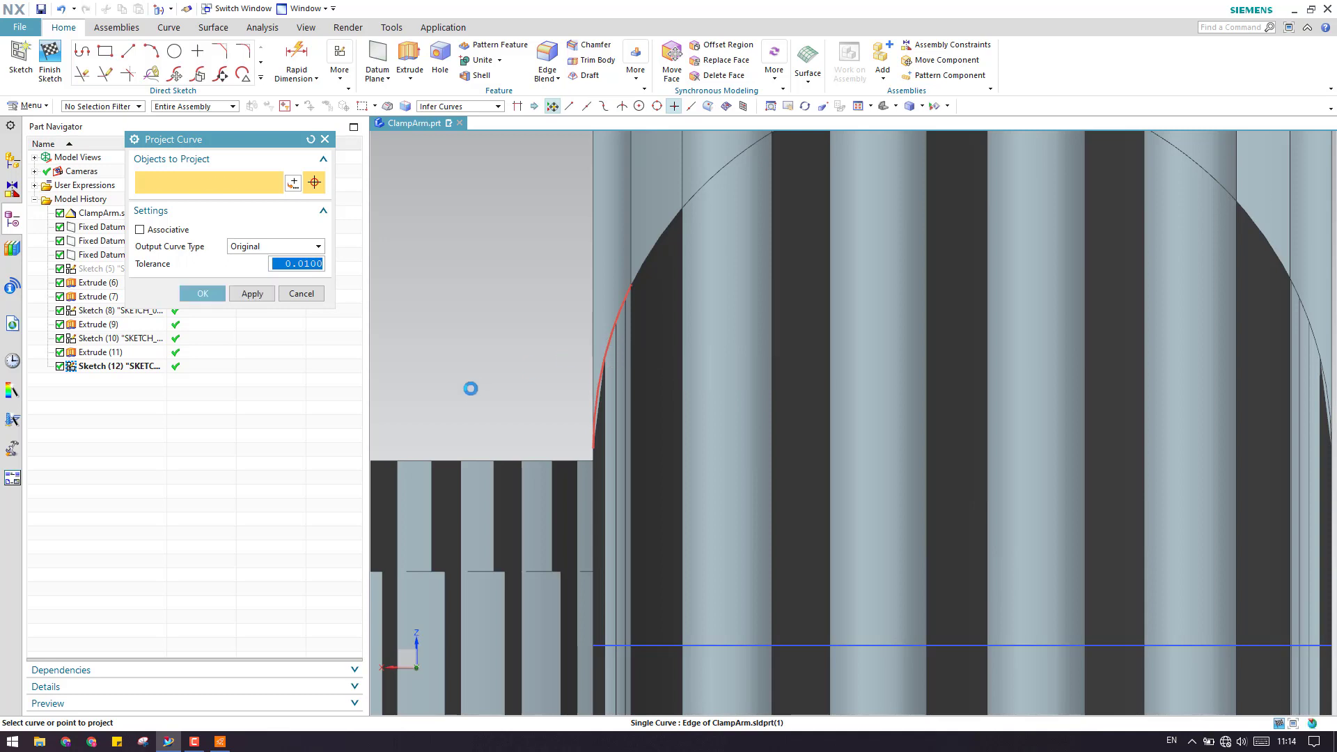
right_click(129, 355)
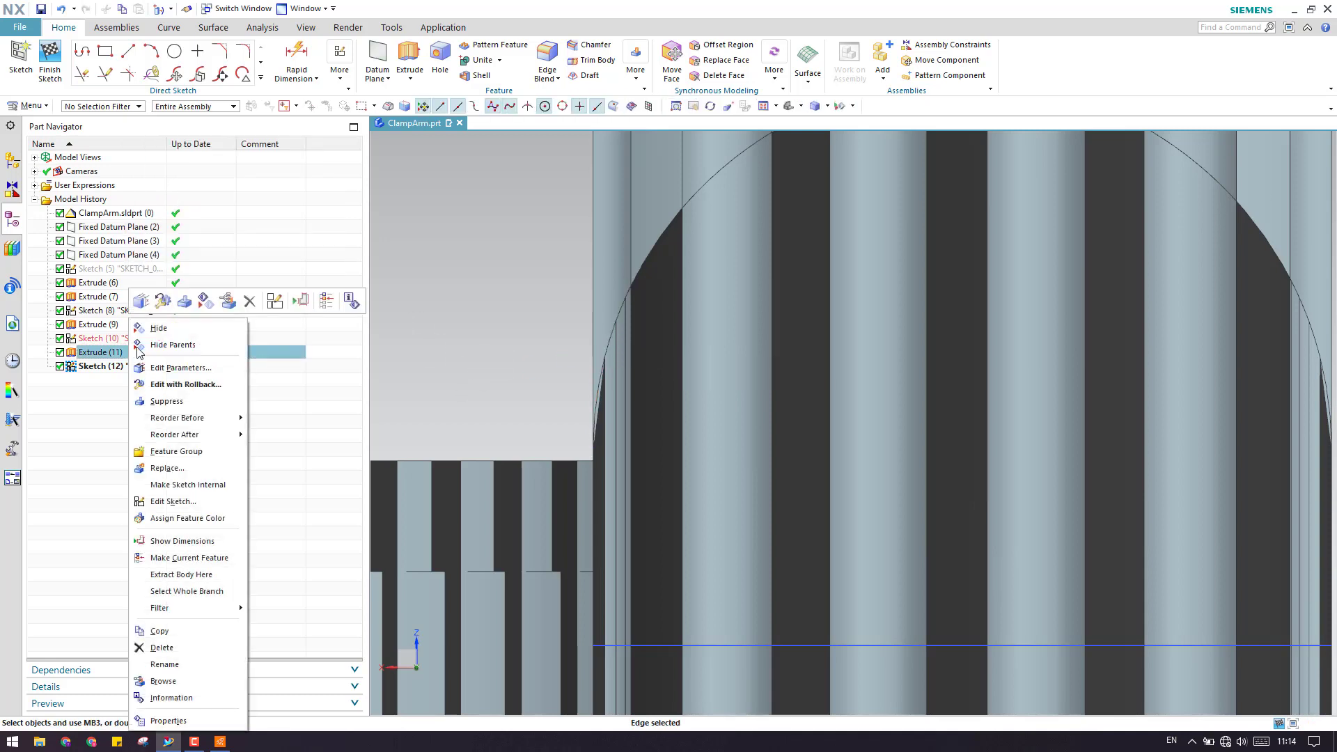
click(151, 329)
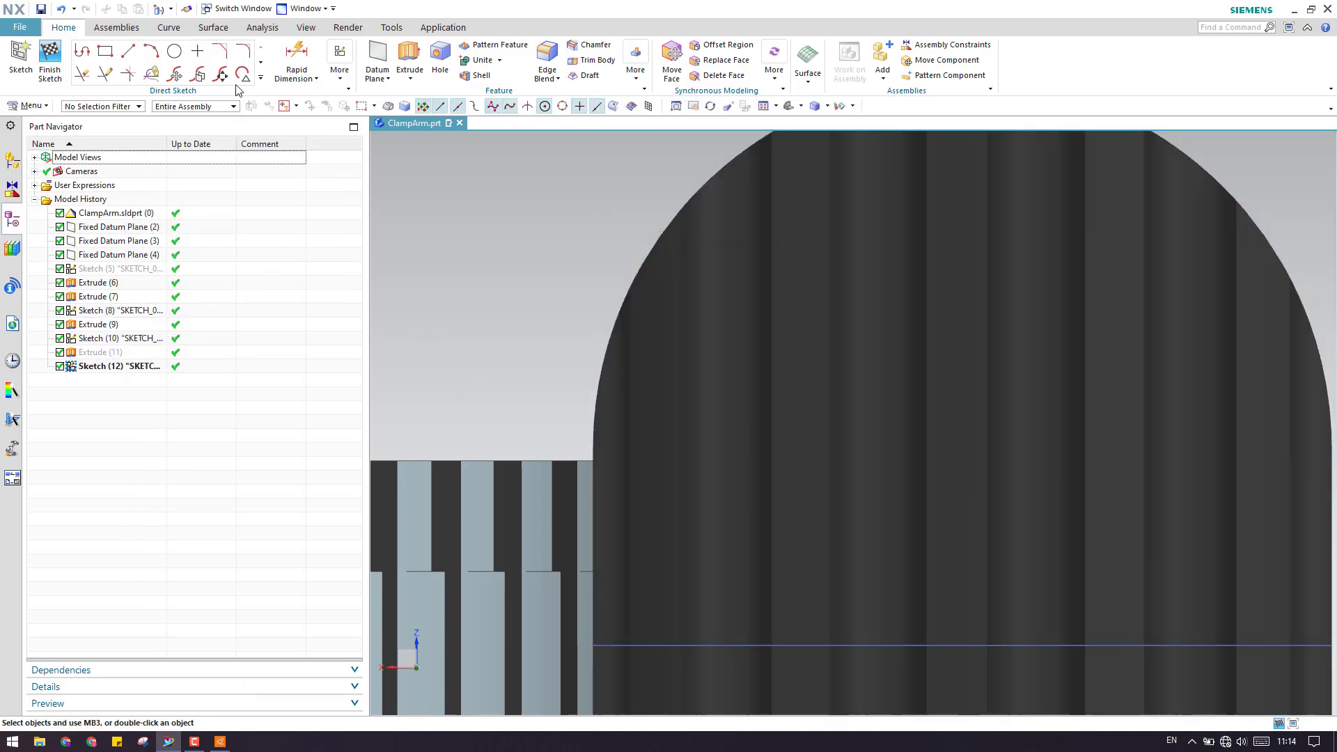
click(262, 78)
click(149, 187)
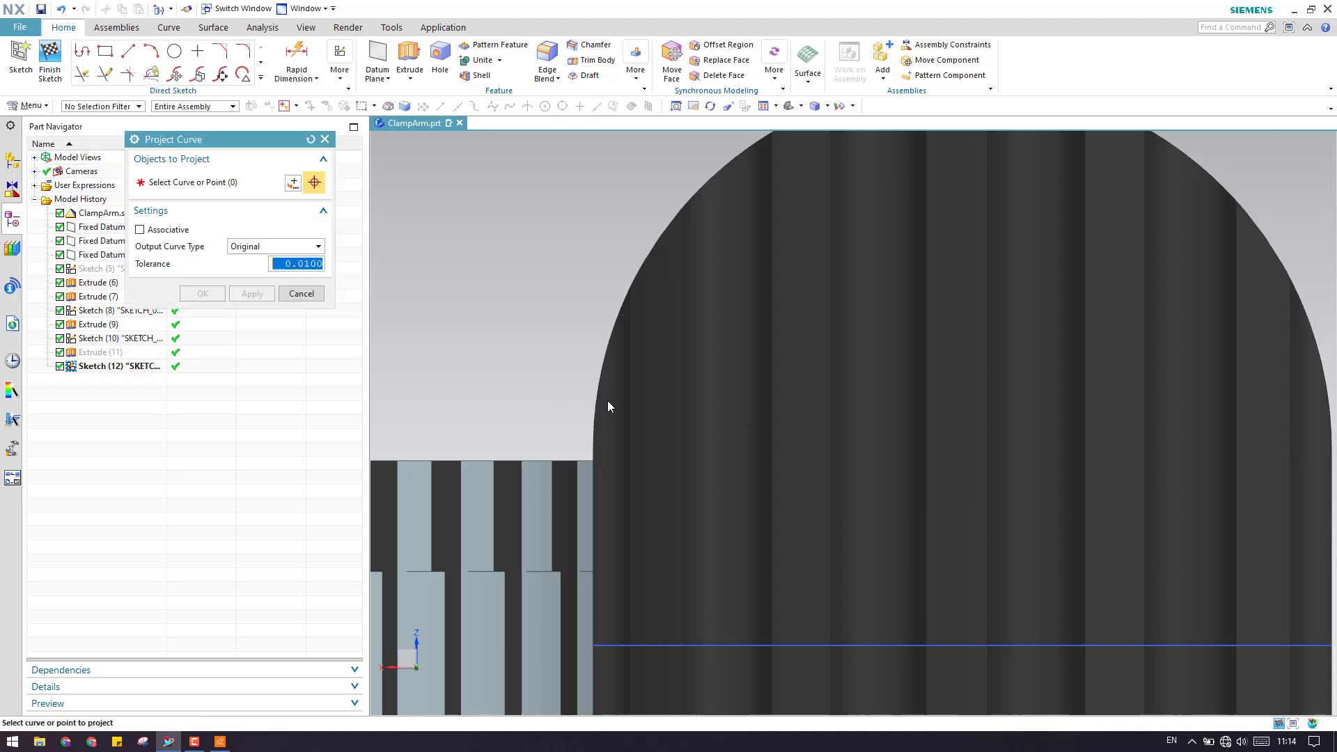
- Project the three outer clamp-pad edges into Sketch (12) and view the sketch plane square-on
scroll(550, 359, down, 3)
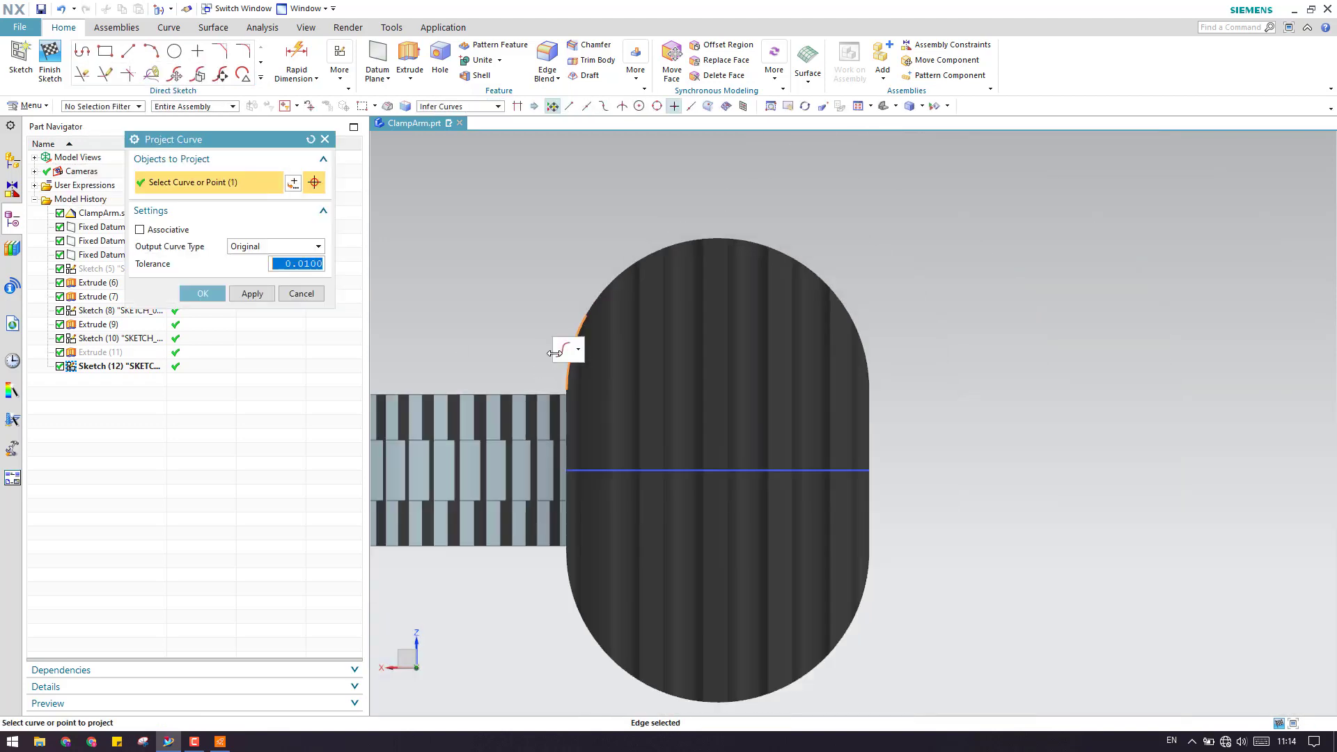
scroll(535, 345, up, 5)
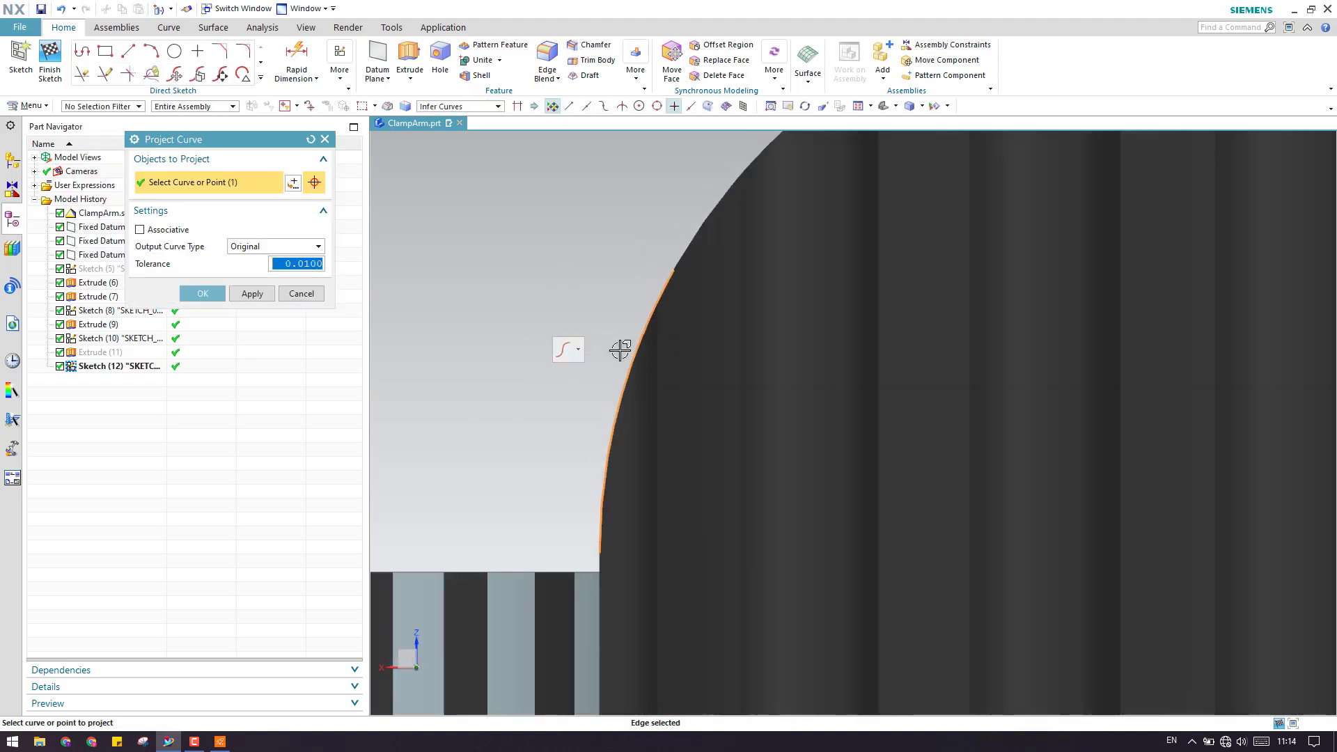
scroll(577, 256, down, 3)
scroll(574, 424, up, 5)
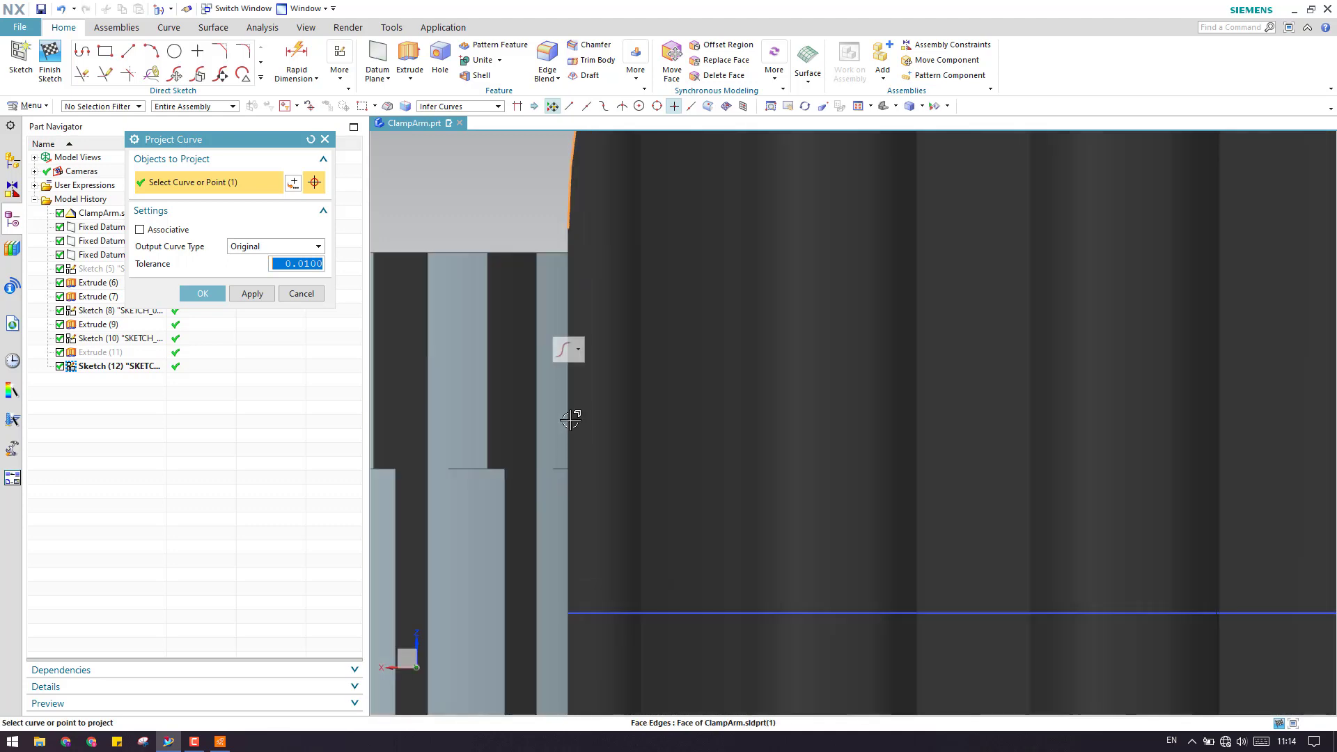
middle_drag(567, 418, 635, 404)
scroll(561, 424, down, 3)
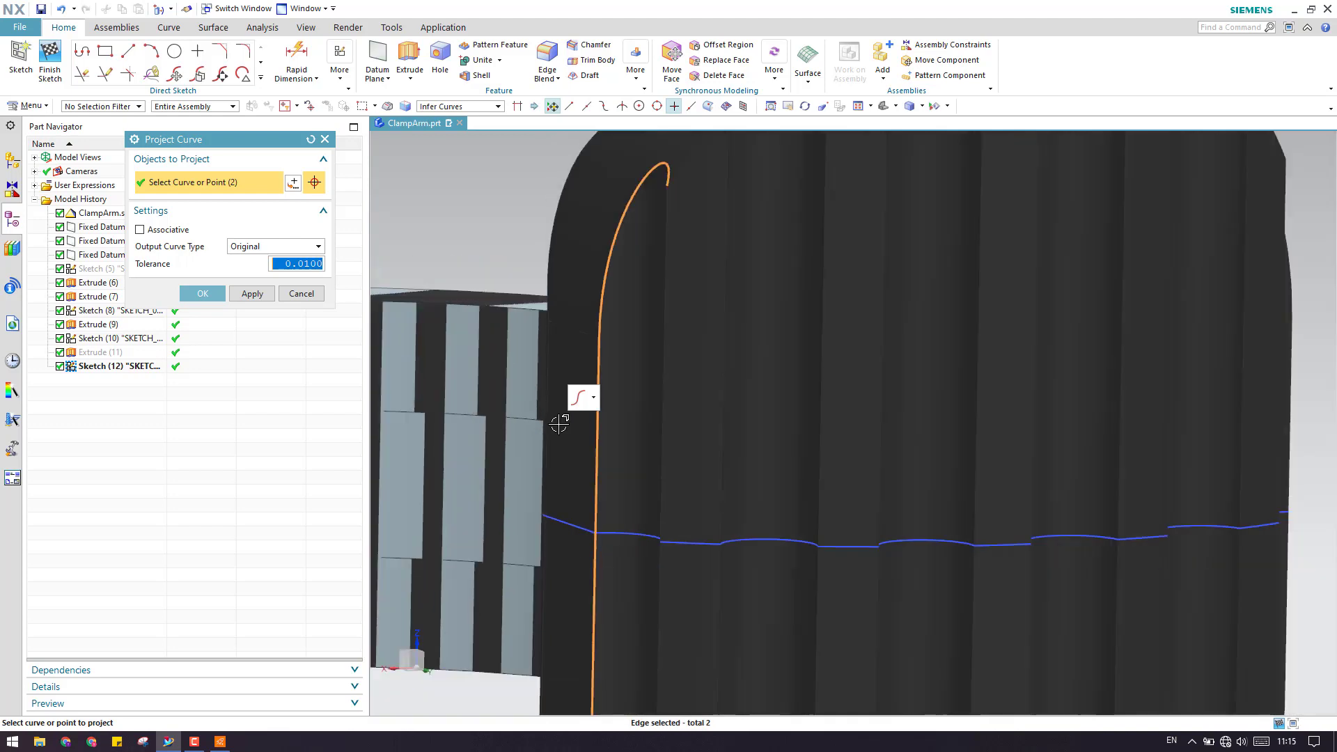
middle_drag(555, 421, 847, 487)
scroll(675, 302, up, 4)
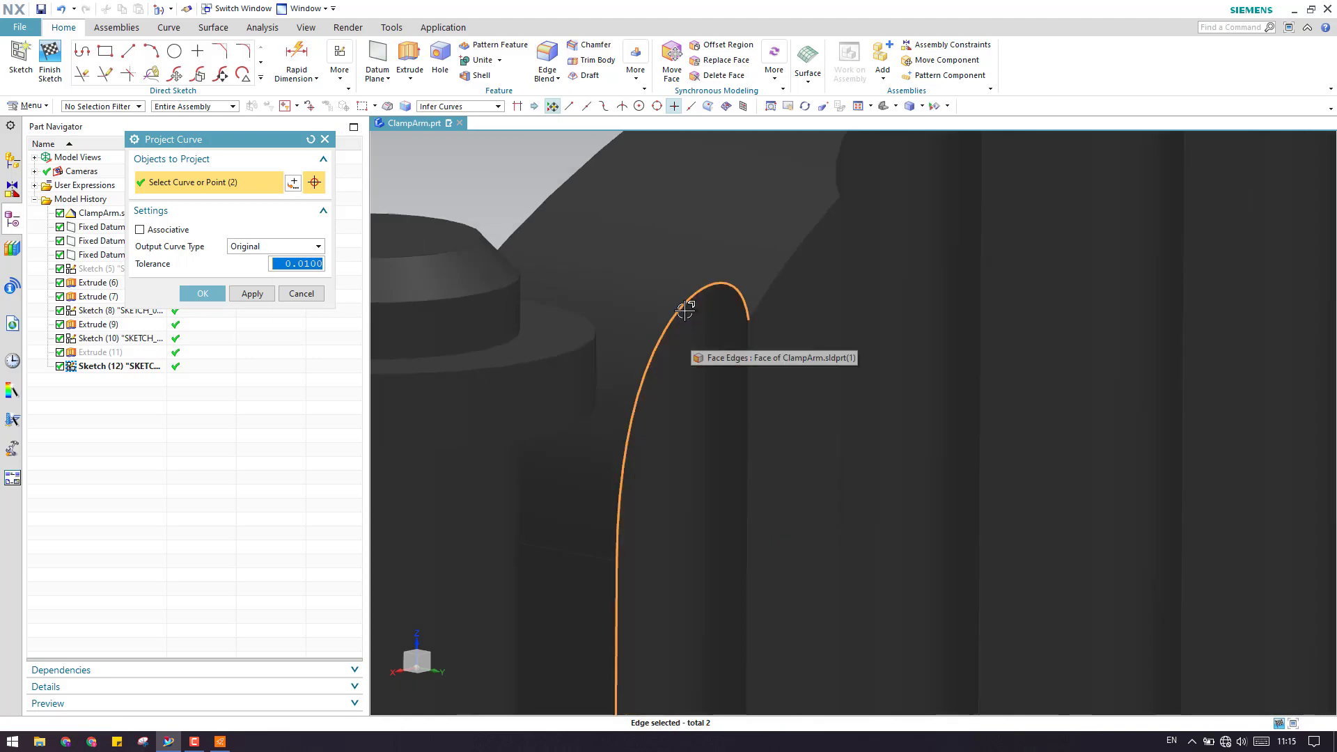
shift+click(687, 299)
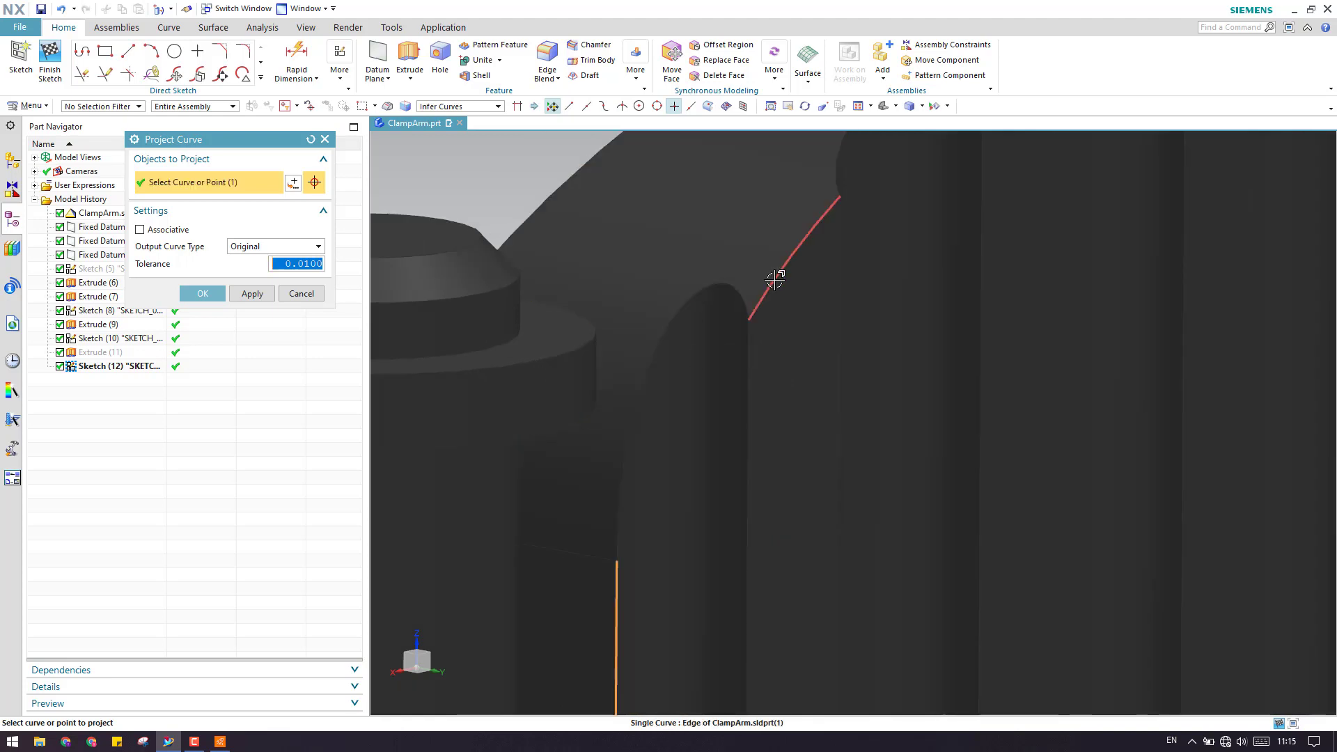
click(772, 276)
middle_drag(725, 337, 970, 477)
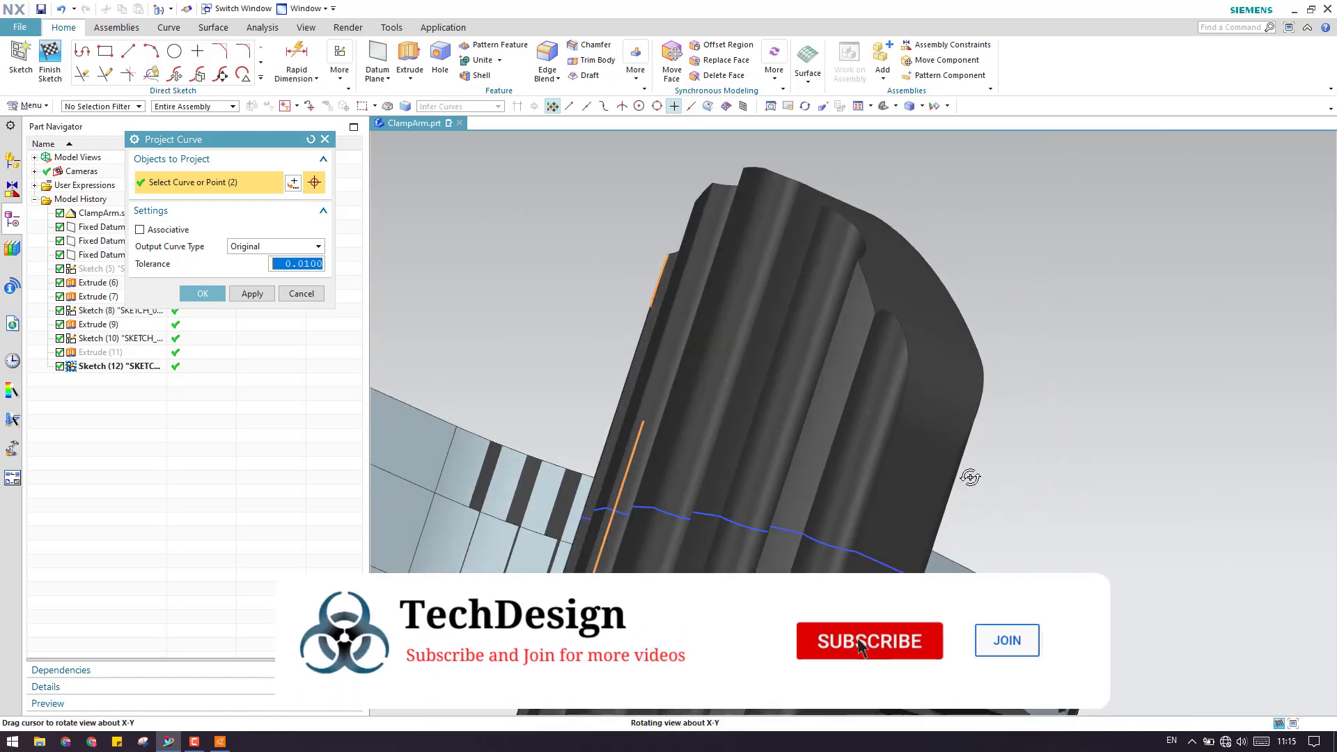
scroll(859, 543, up, 3)
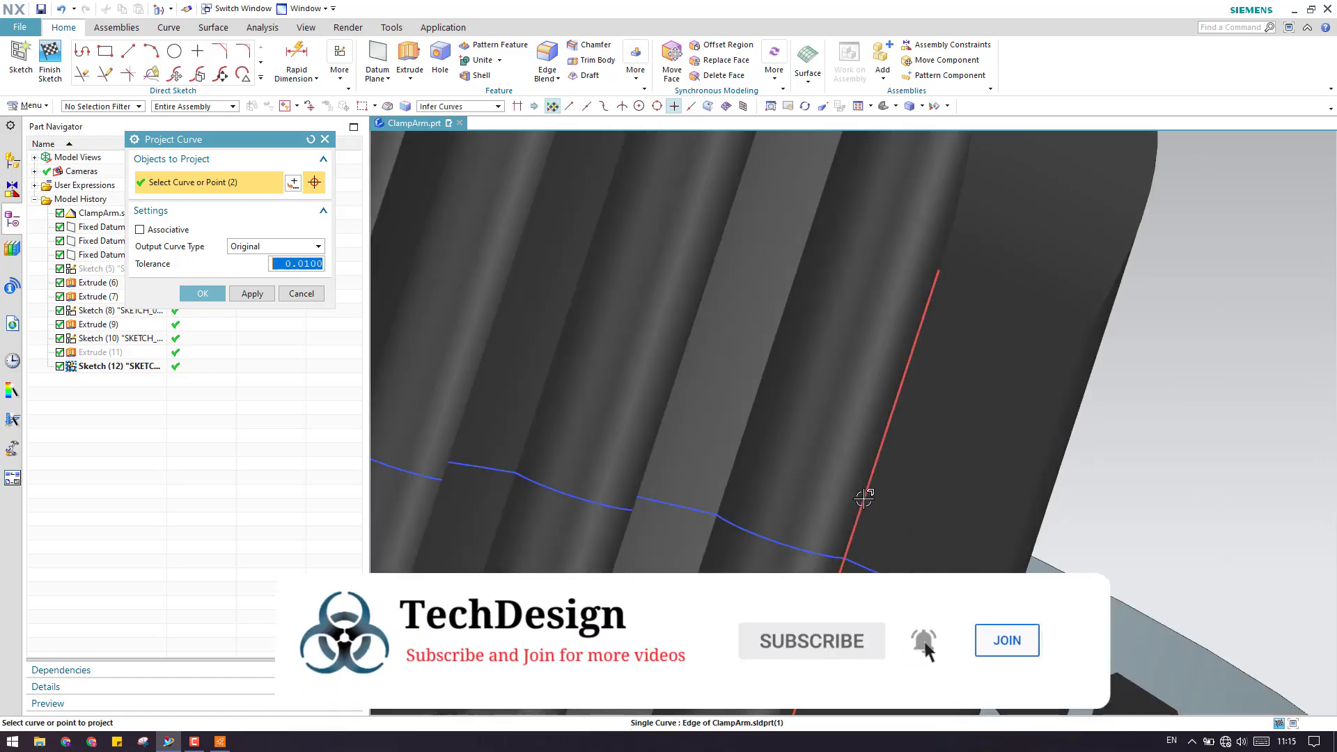
click(865, 493)
scroll(919, 473, down, 4)
scroll(922, 470, down, 4)
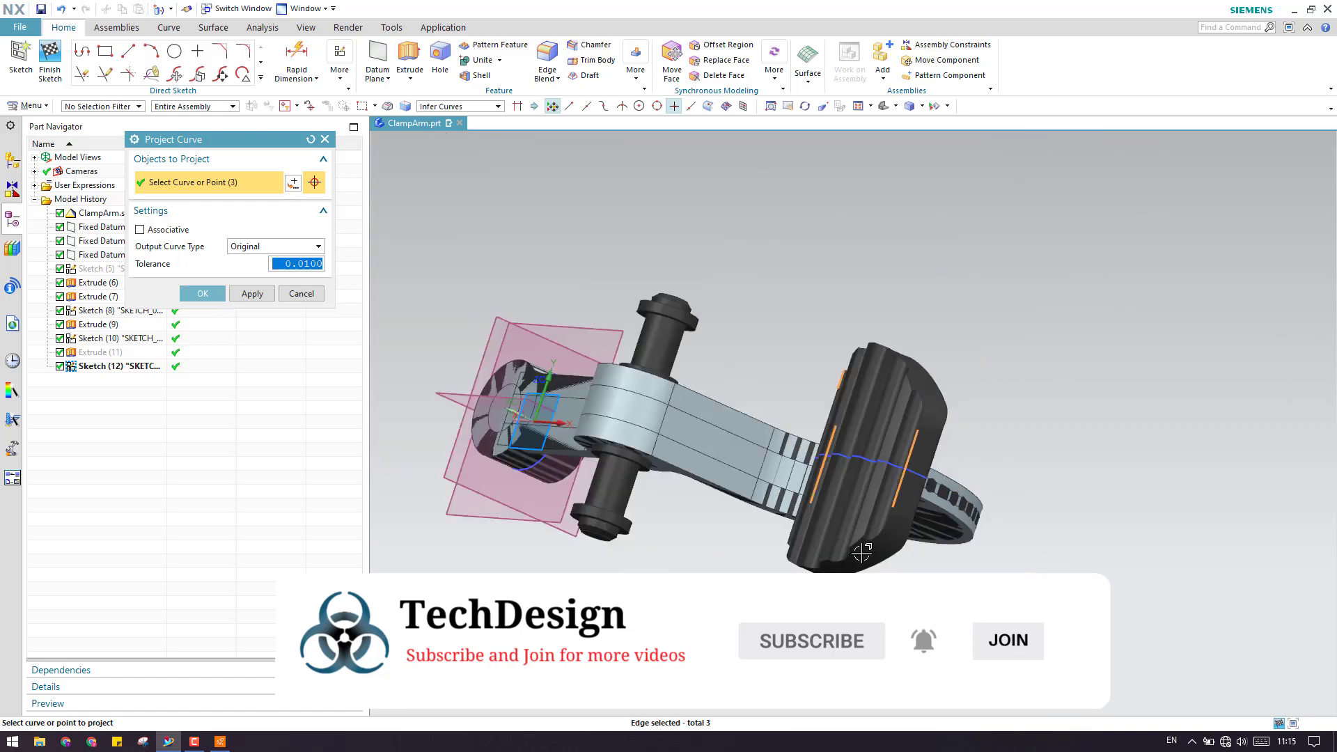
scroll(850, 510, up, 8)
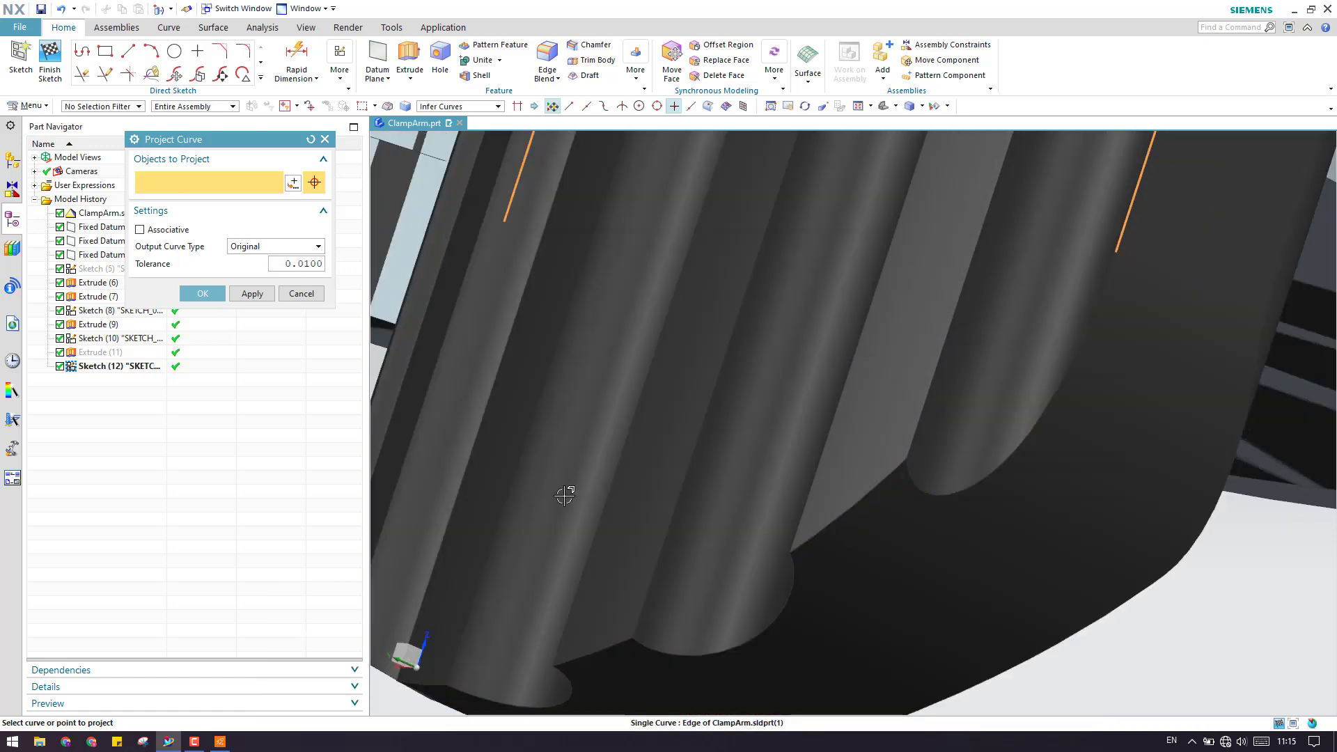
click(213, 293)
middle_drag(812, 456, 933, 552)
scroll(868, 445, down, 5)
key(F8)
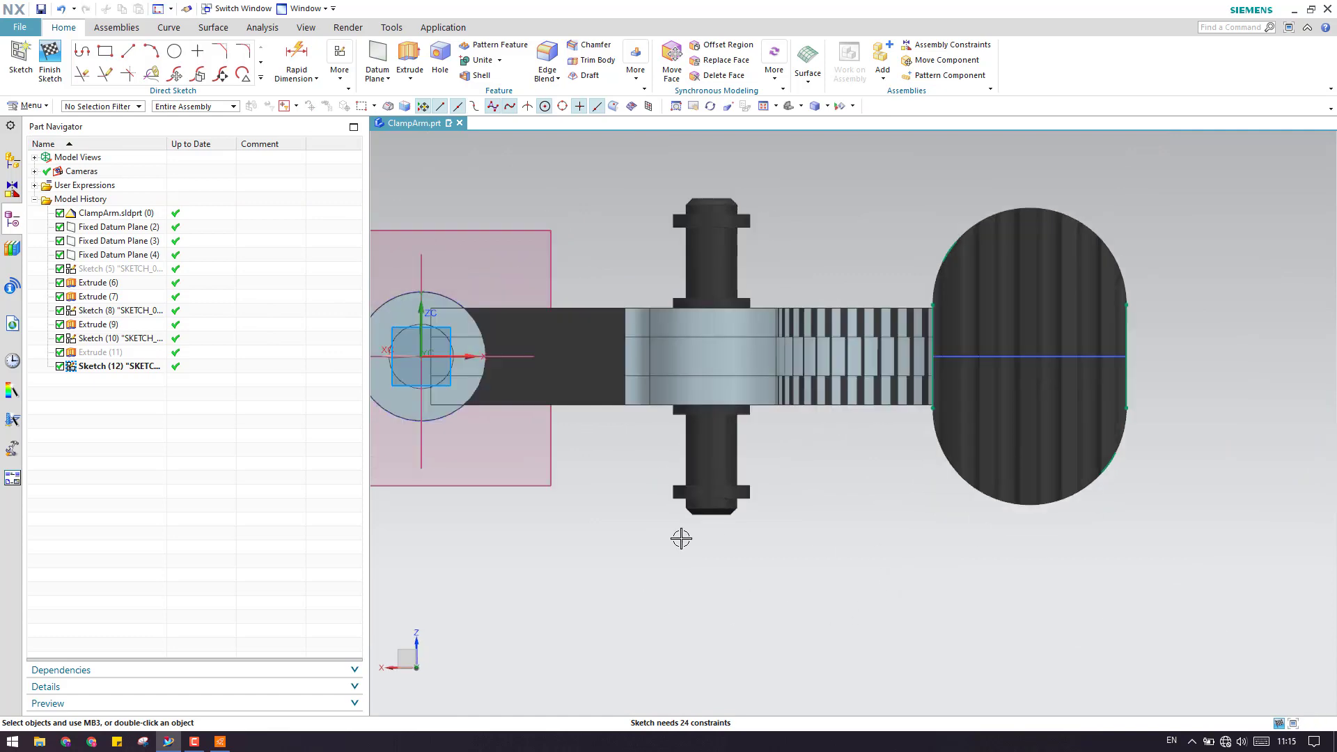
- Hide the imported ClampArm body with Ctrl+B
scroll(680, 538, down, 5)
scroll(862, 543, up, 6)
scroll(752, 540, down, 4)
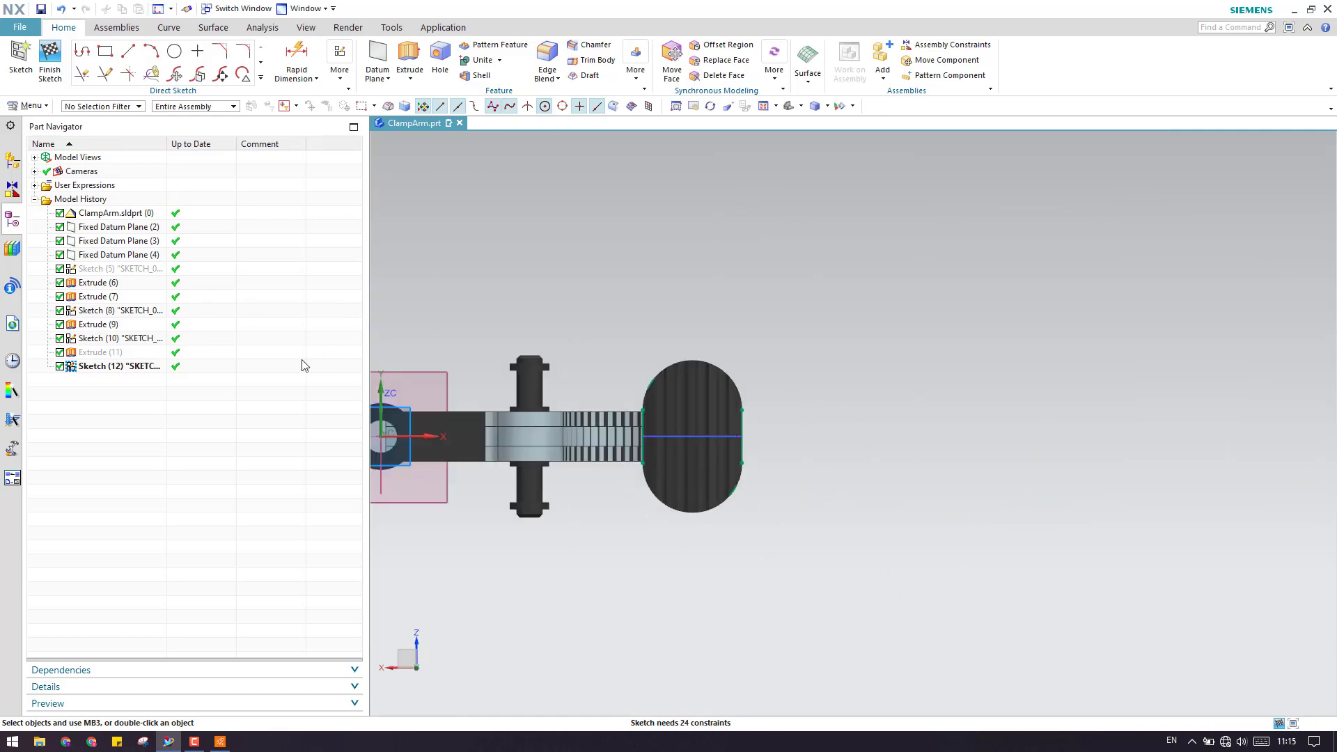
right_click(98, 212)
key(ctrl+b)
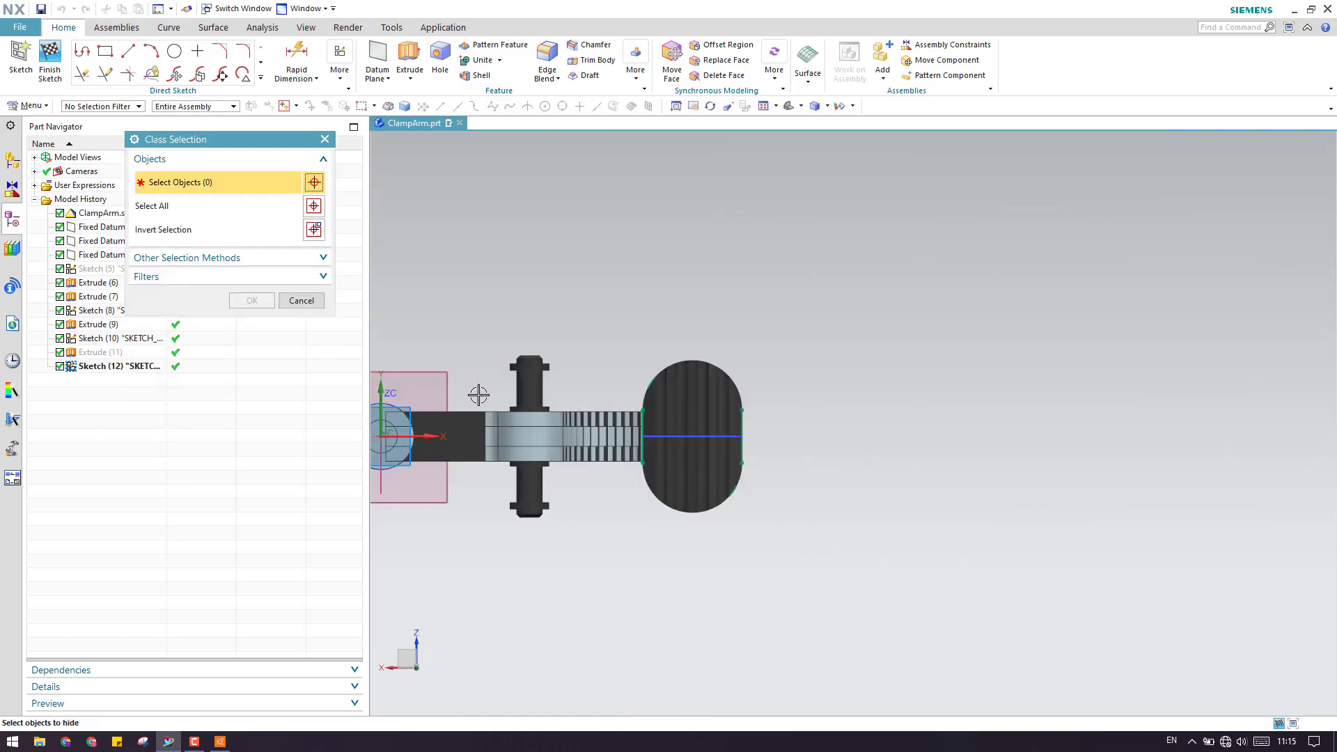
click(654, 398)
middle_click(682, 333)
- Start the Circle tool in Sketch (12)
scroll(621, 446, up, 4)
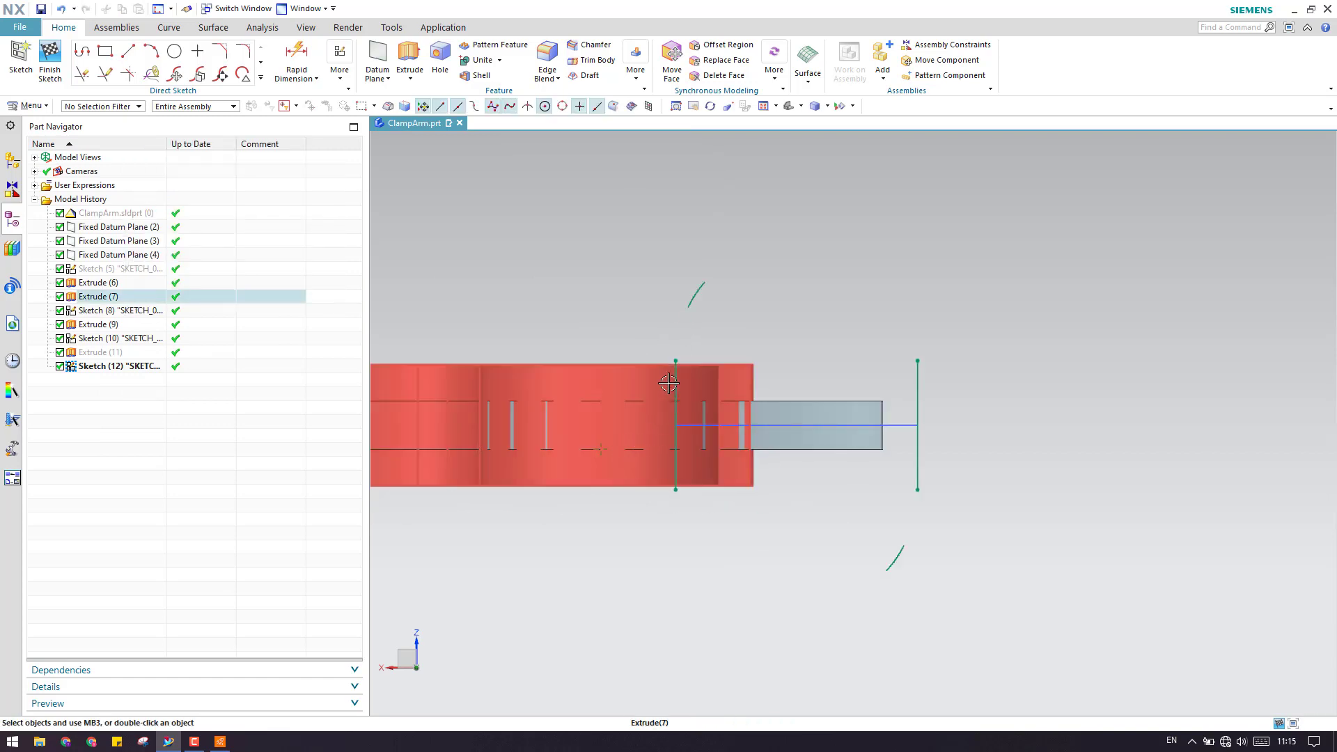
scroll(670, 369, up, 4)
scroll(719, 227, up, 3)
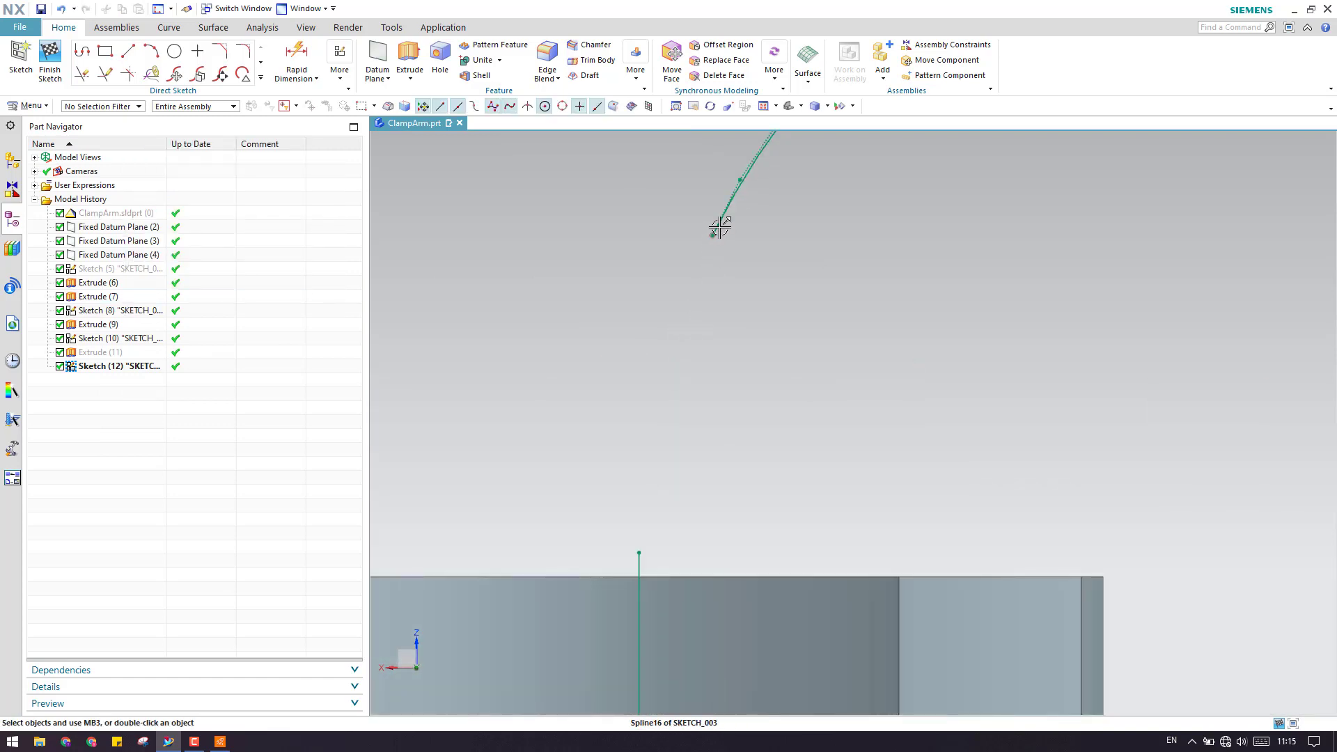
scroll(719, 227, down, 8)
scroll(930, 494, up, 4)
scroll(930, 494, down, 3)
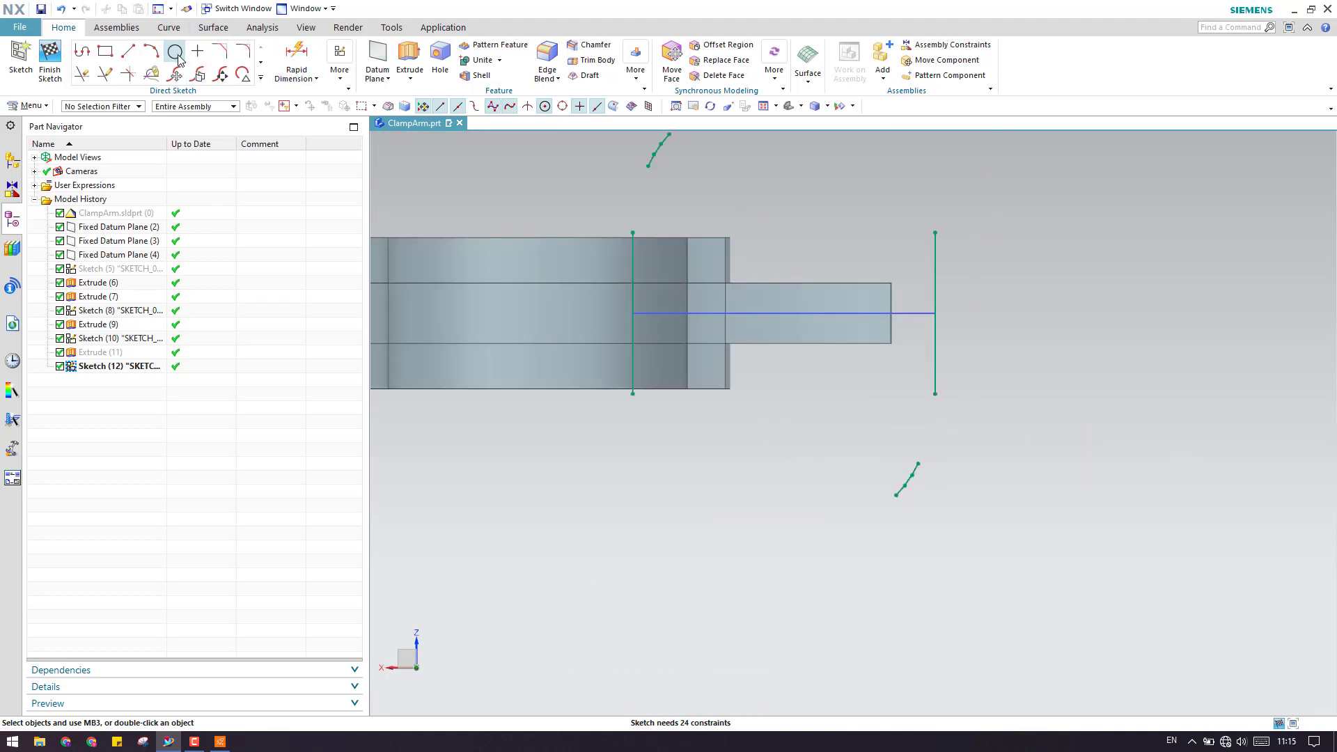
click(175, 52)
scroll(907, 496, up, 4)
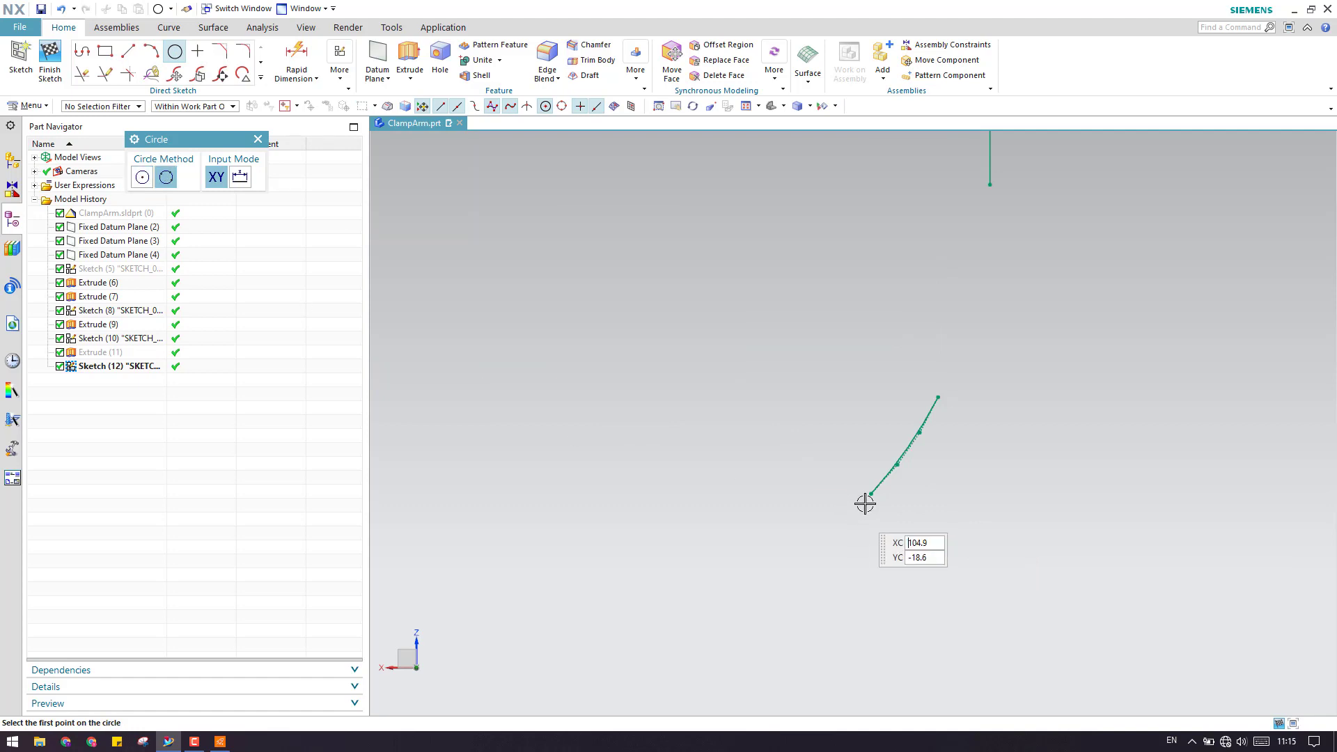
- Draw a trial circle at the spline end, then delete it
click(939, 396)
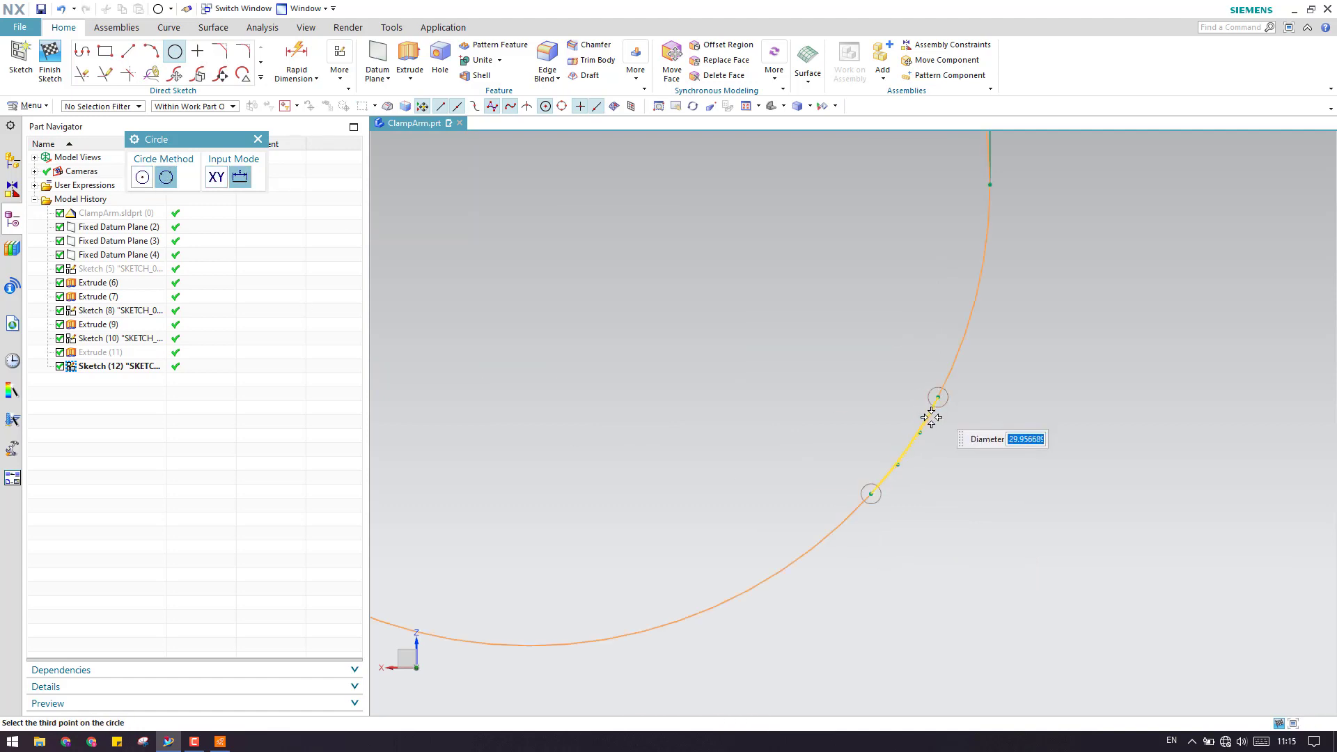
click(920, 433)
scroll(942, 536, down, 2)
scroll(942, 535, down, 1)
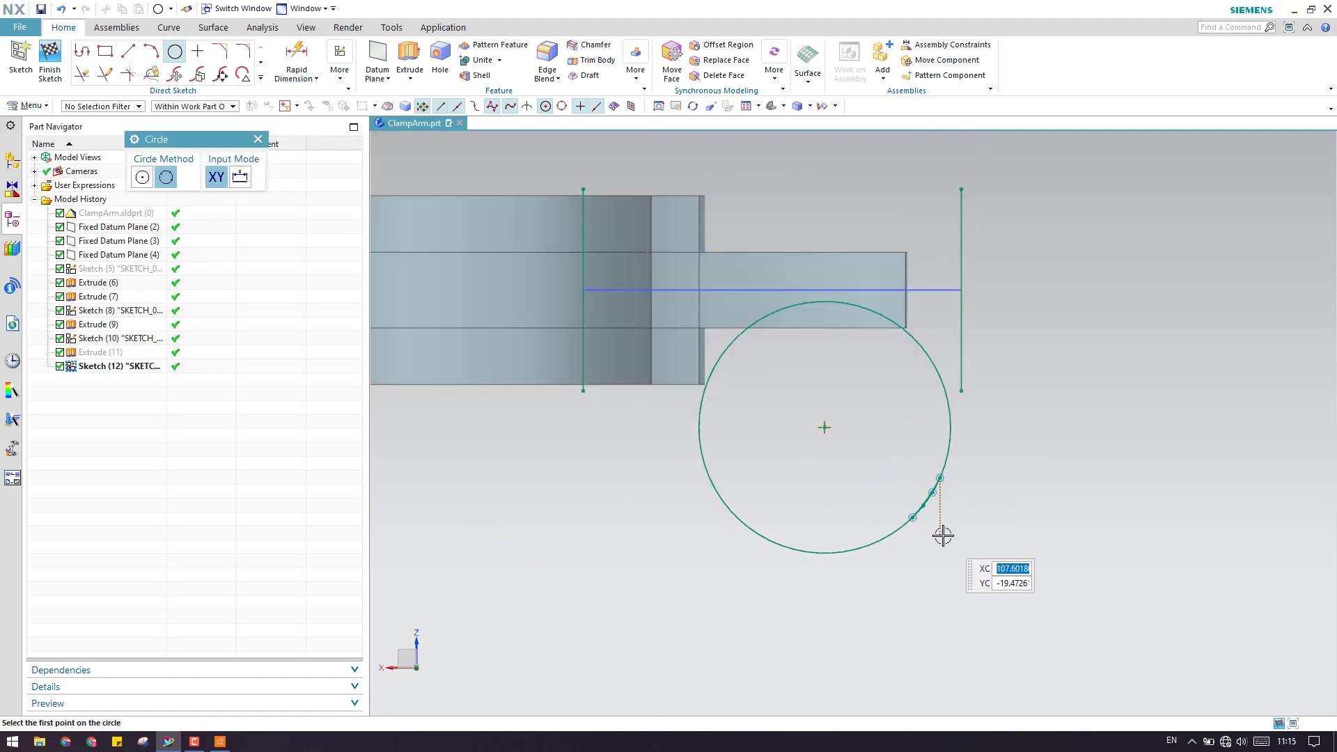
scroll(942, 536, down, 2)
scroll(943, 535, up, 4)
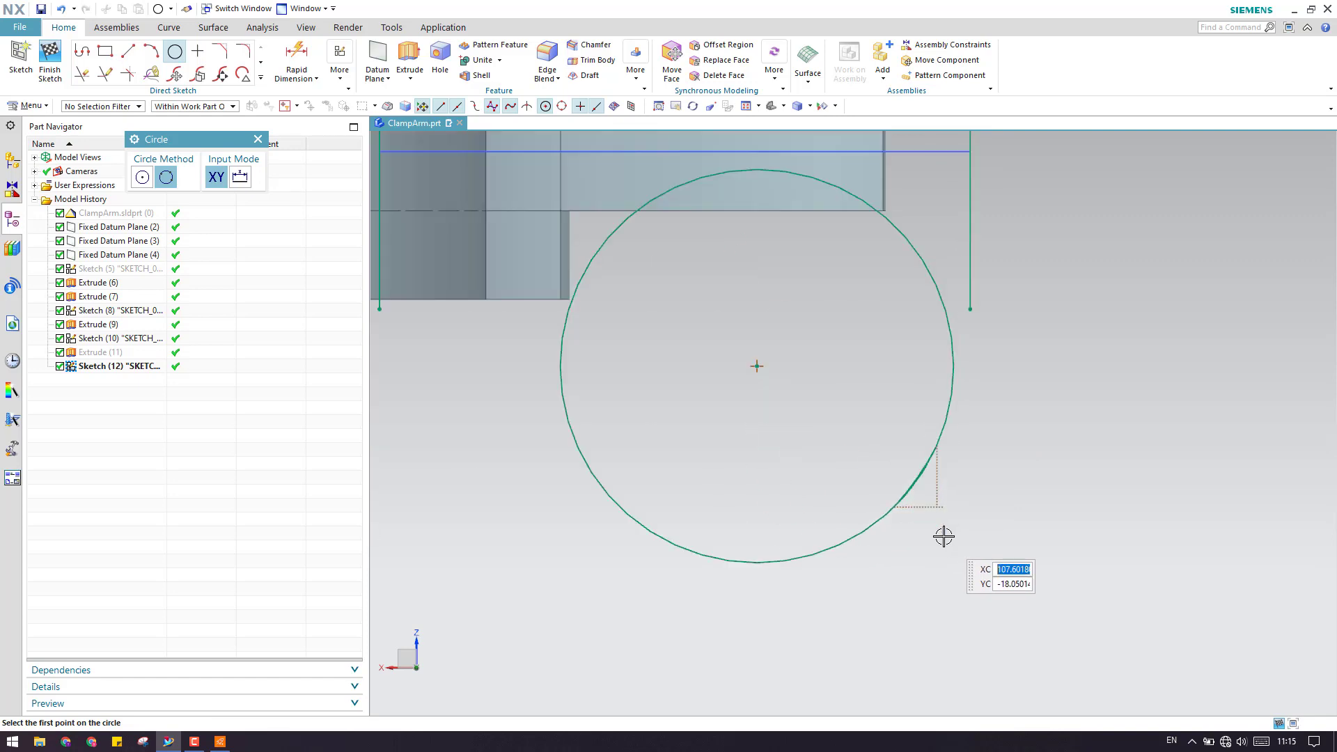
key(Escape)
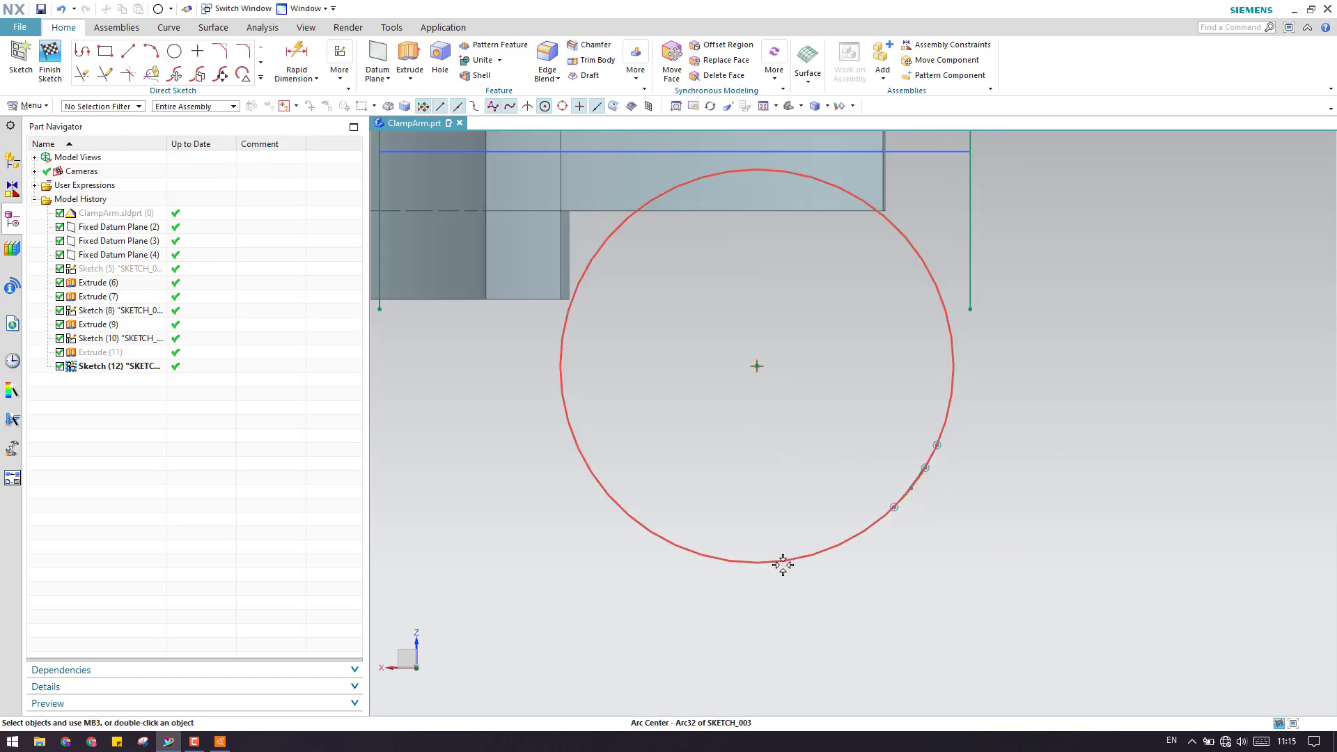
click(787, 564)
key(Delete)
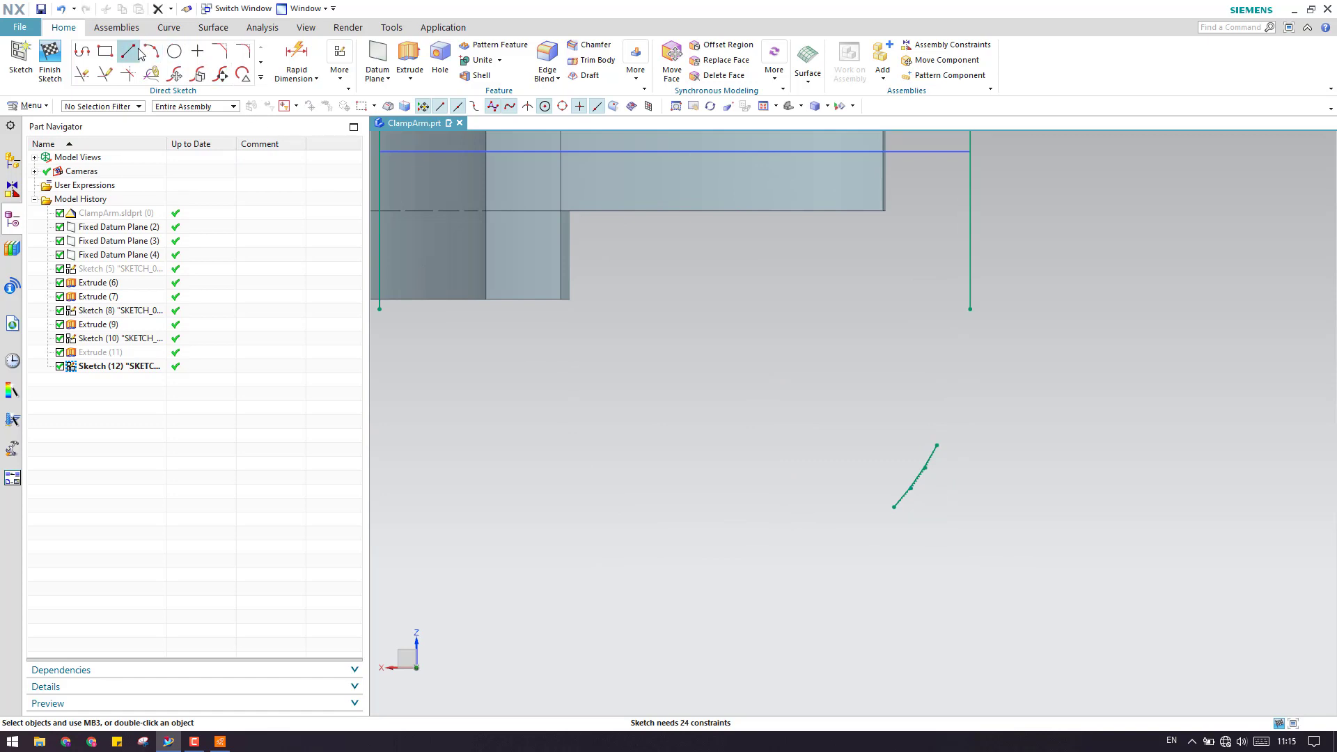
- Draw a three-point arc of about 14.9 radius across the lower spline piece's endpoints
click(149, 52)
scroll(905, 453, up, 5)
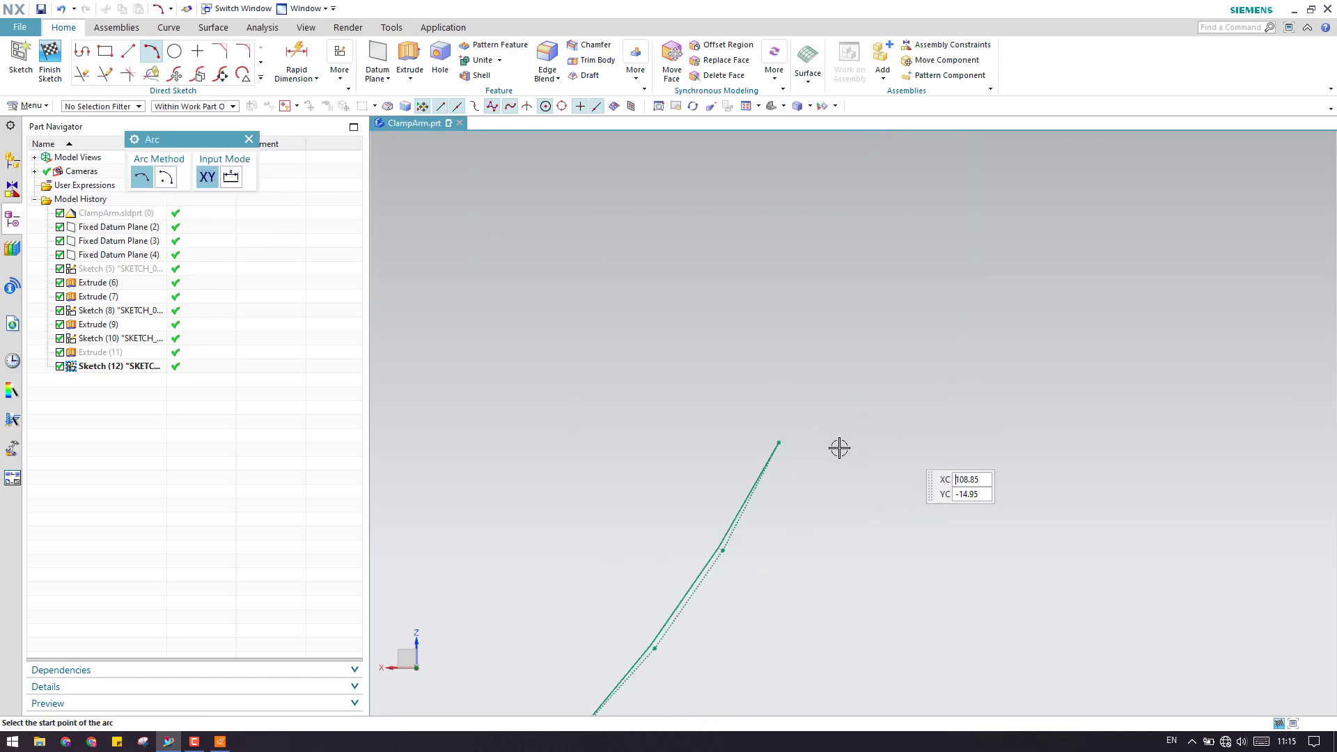
click(782, 445)
scroll(856, 463, down, 3)
scroll(807, 532, up, 6)
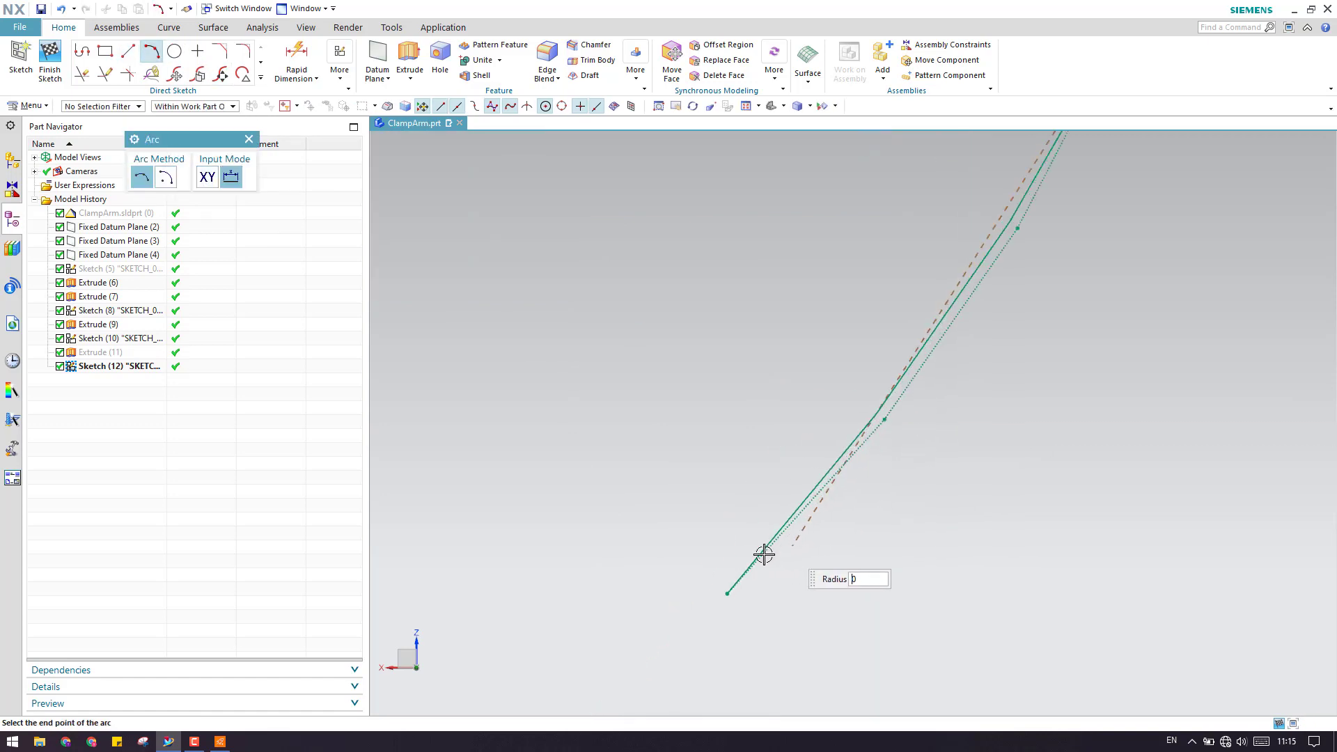
click(727, 592)
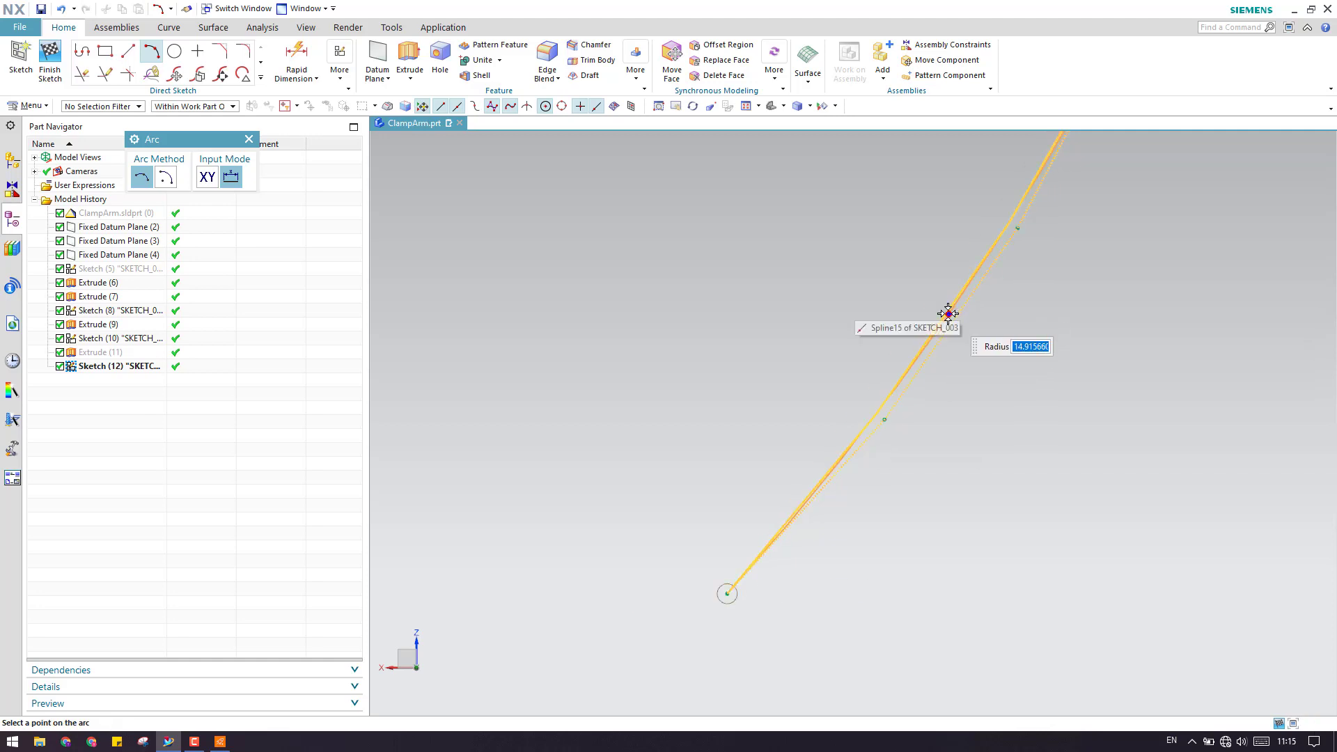
click(938, 321)
scroll(989, 404, down, 5)
key(Escape)
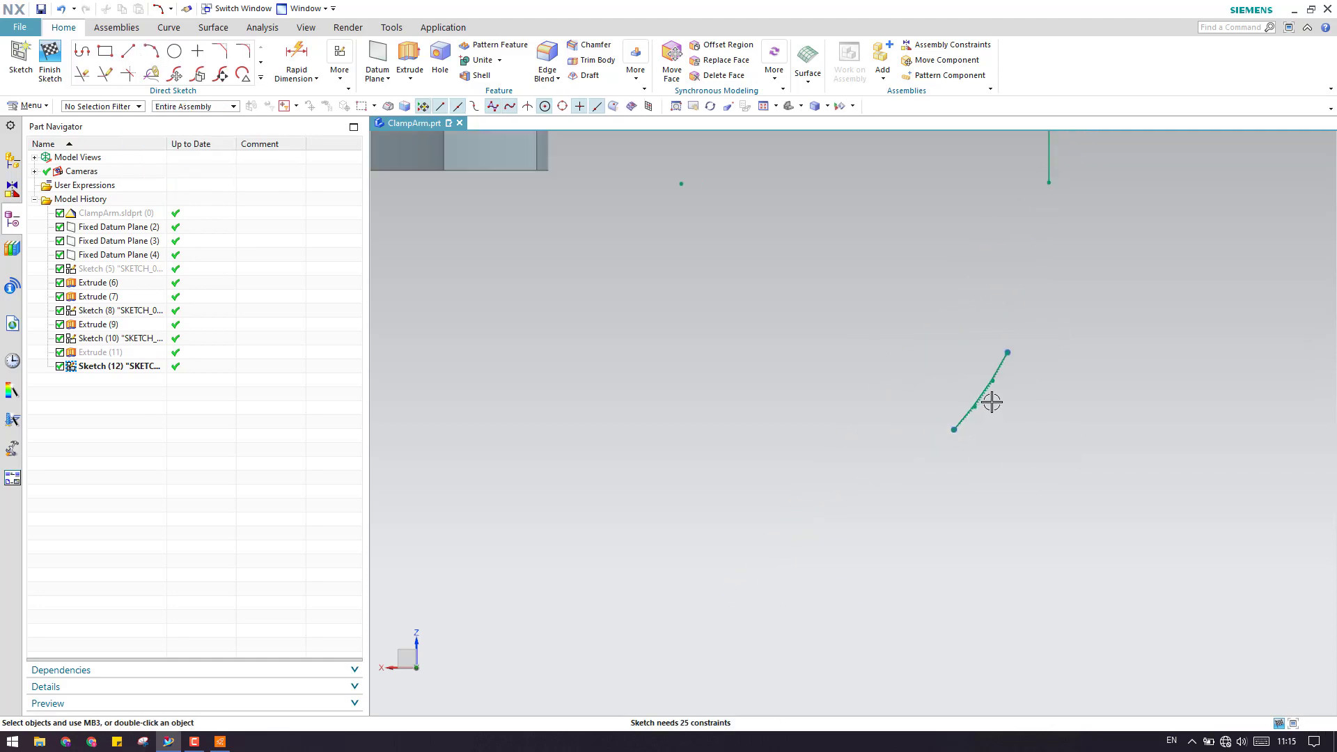
scroll(991, 402, down, 3)
- Quick Extend the new arc into a large arc
key(e)
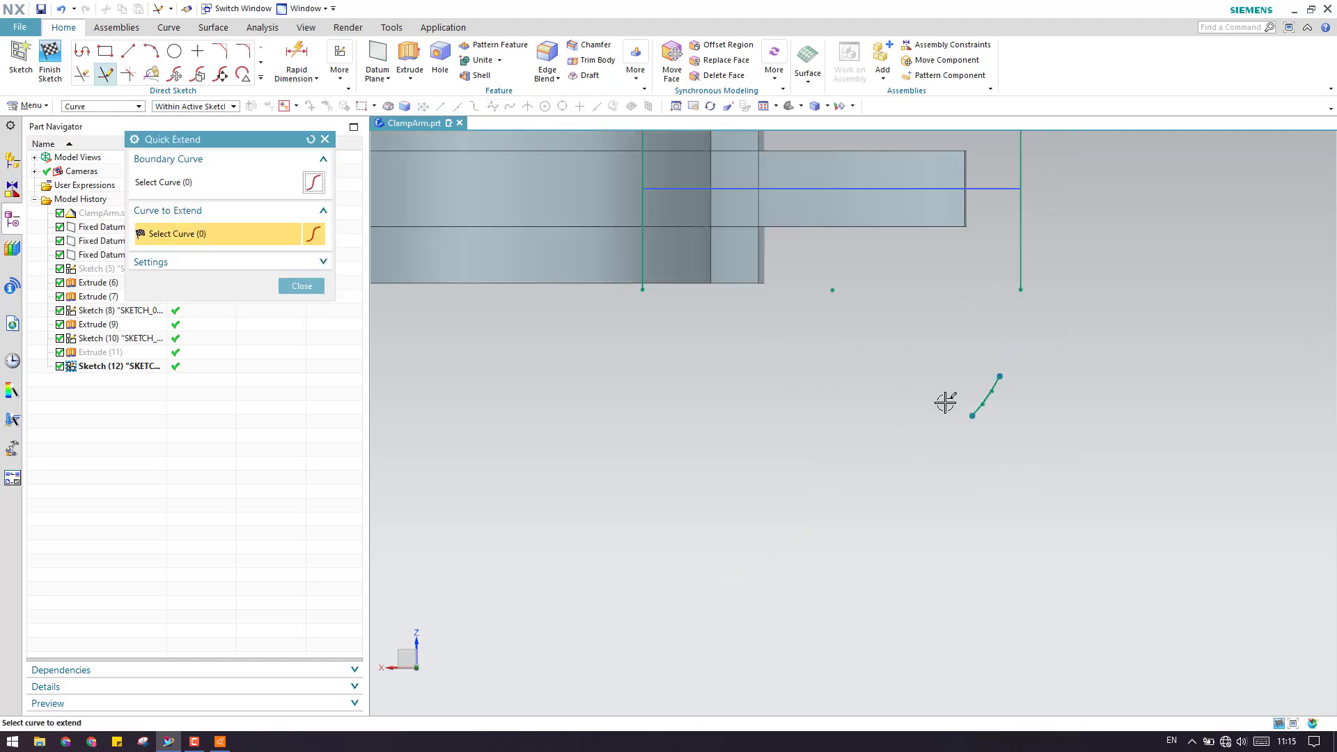
click(984, 401)
scroll(943, 456, down, 3)
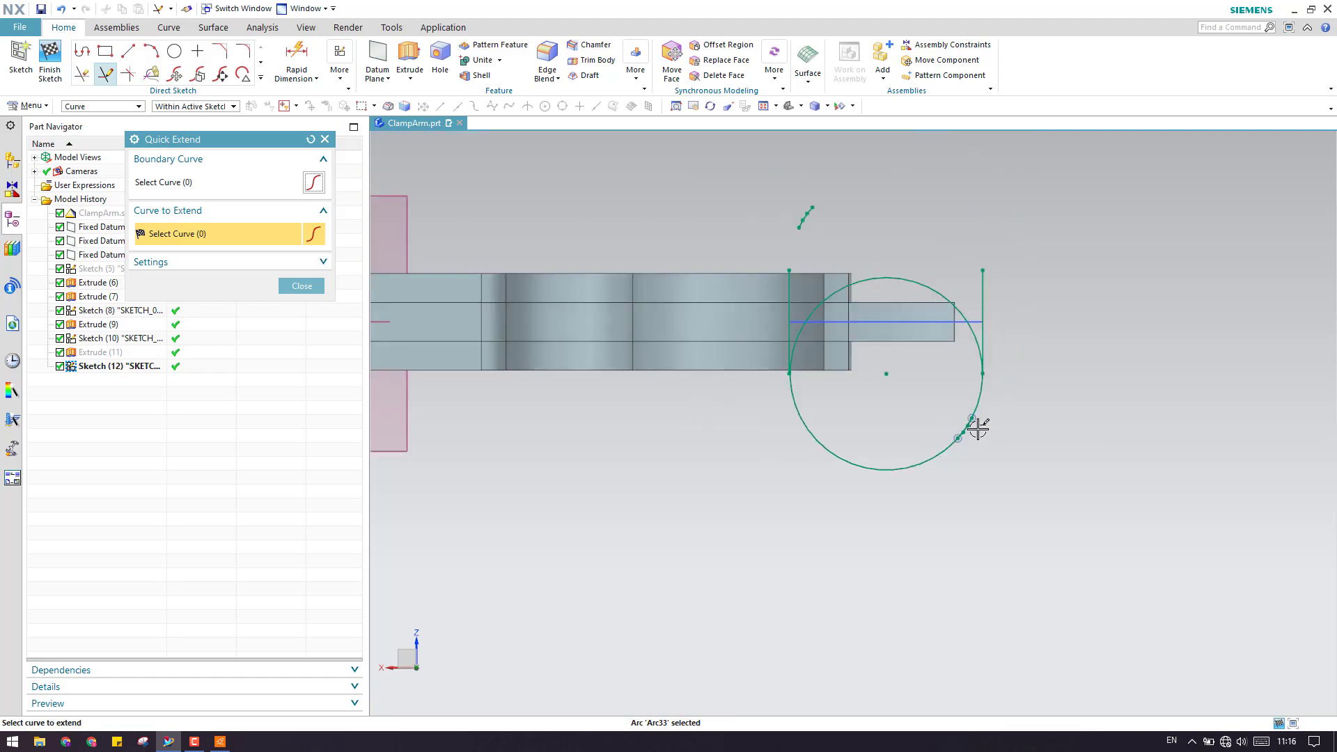
scroll(883, 369, up, 5)
scroll(786, 381, down, 4)
scroll(777, 291, up, 6)
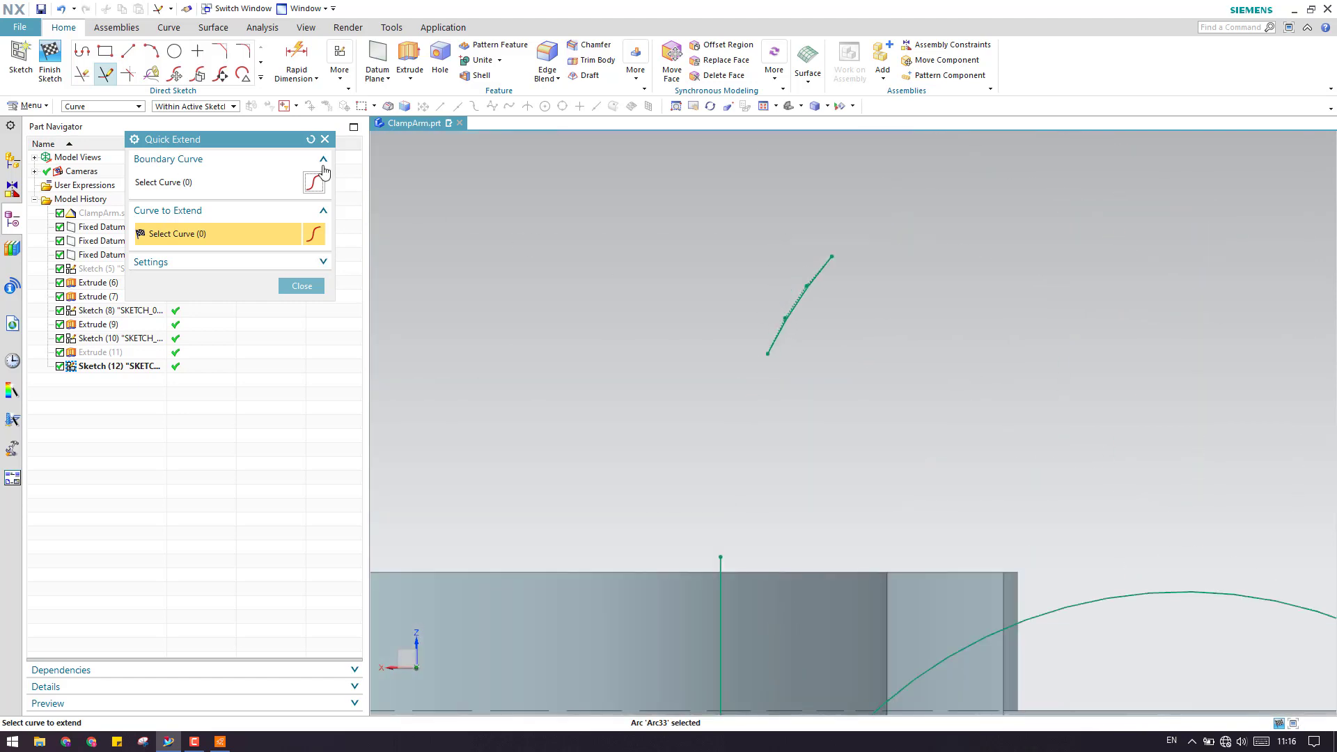
click(199, 74)
- Draw a second three-point arc over the upper spline piece, through a middle point
click(150, 51)
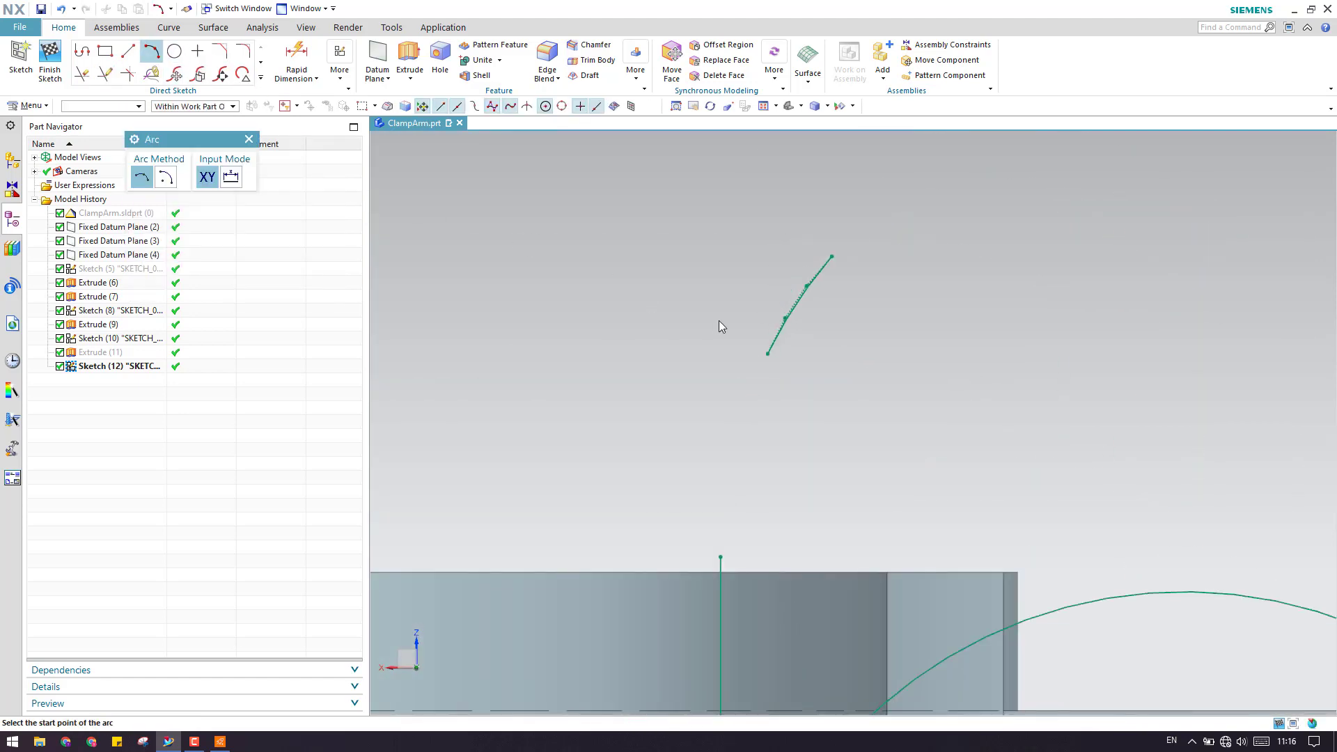
scroll(779, 335, up, 1)
scroll(779, 335, up, 3)
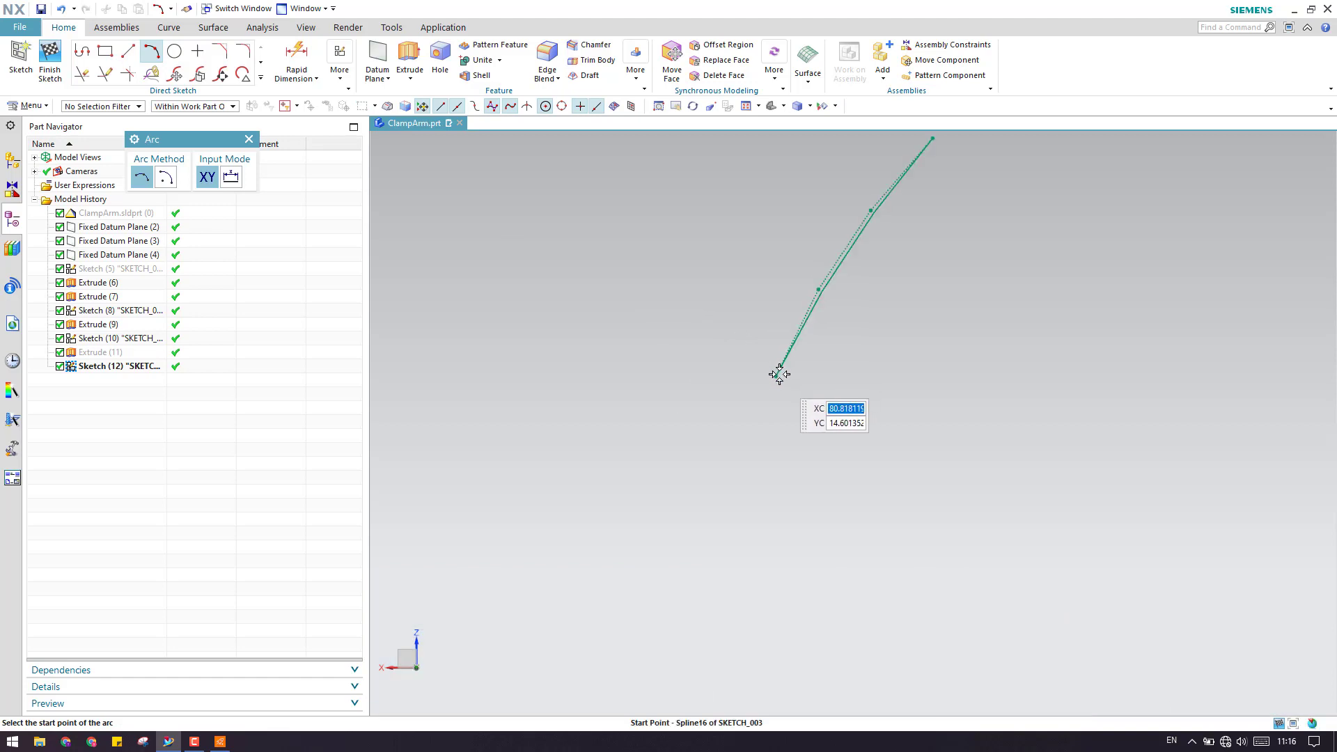
click(776, 375)
click(939, 137)
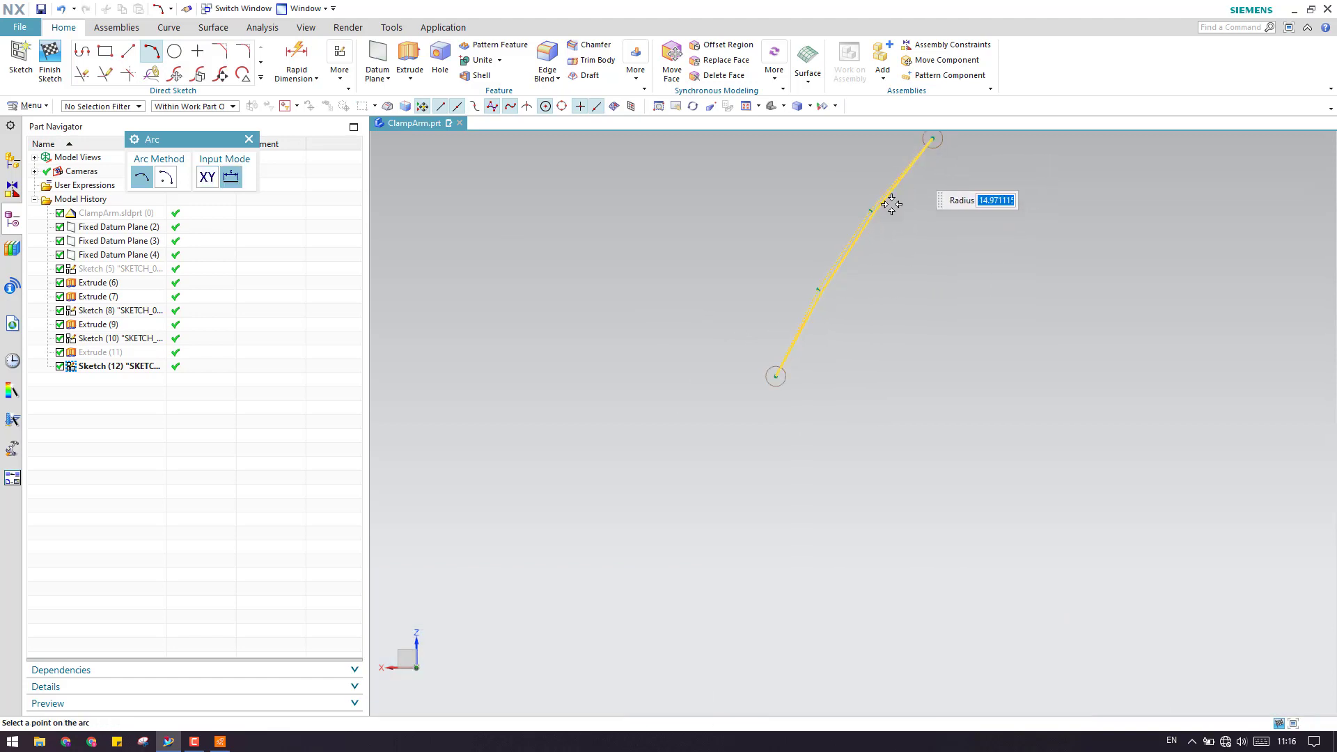
click(847, 238)
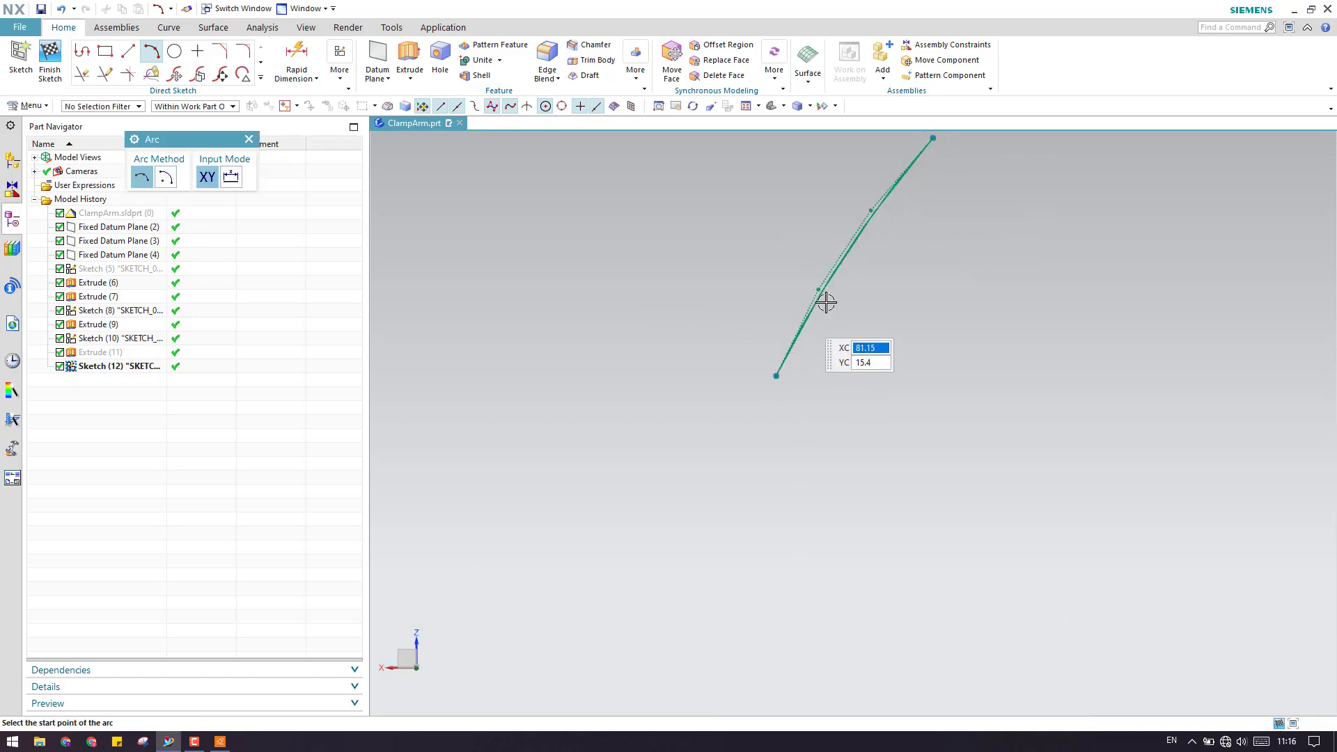
key(Escape)
scroll(633, 278, down, 3)
- Quick Extend the upper arc down to the centre line, then zoom in on the line end
key(e)
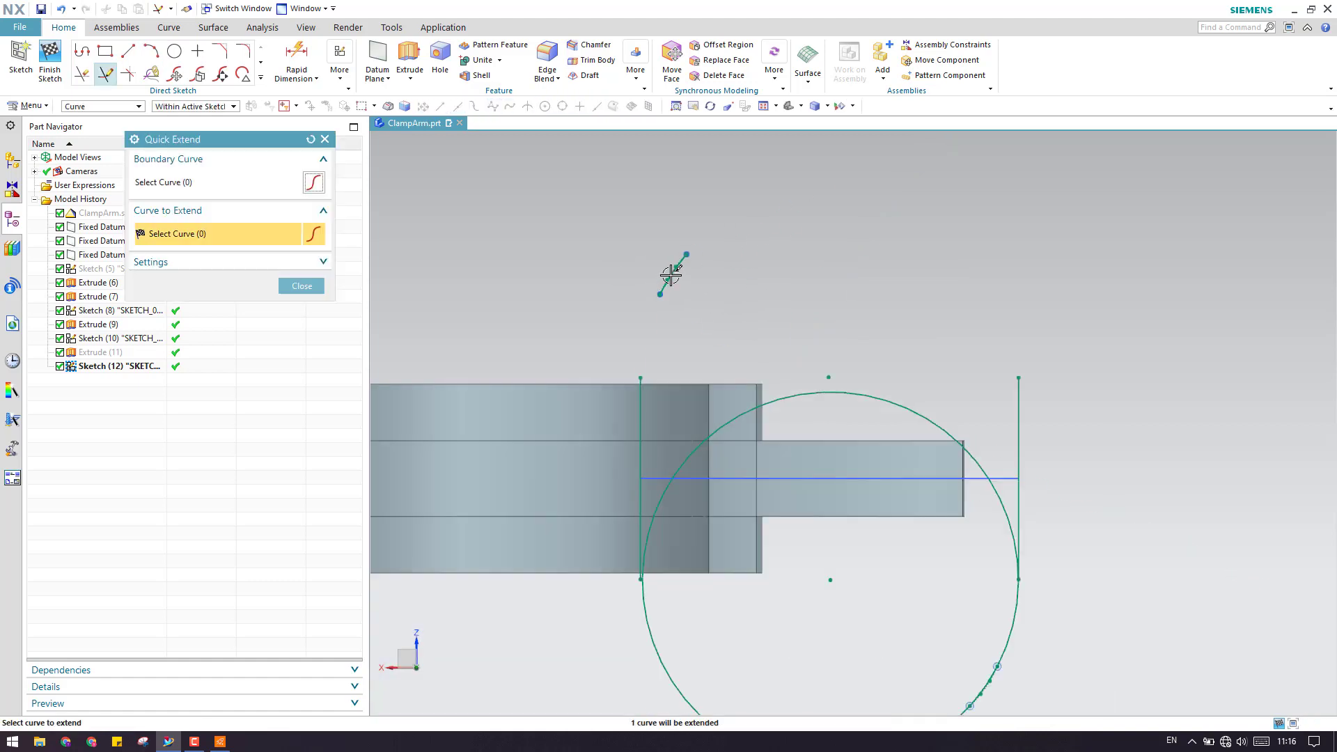
click(671, 277)
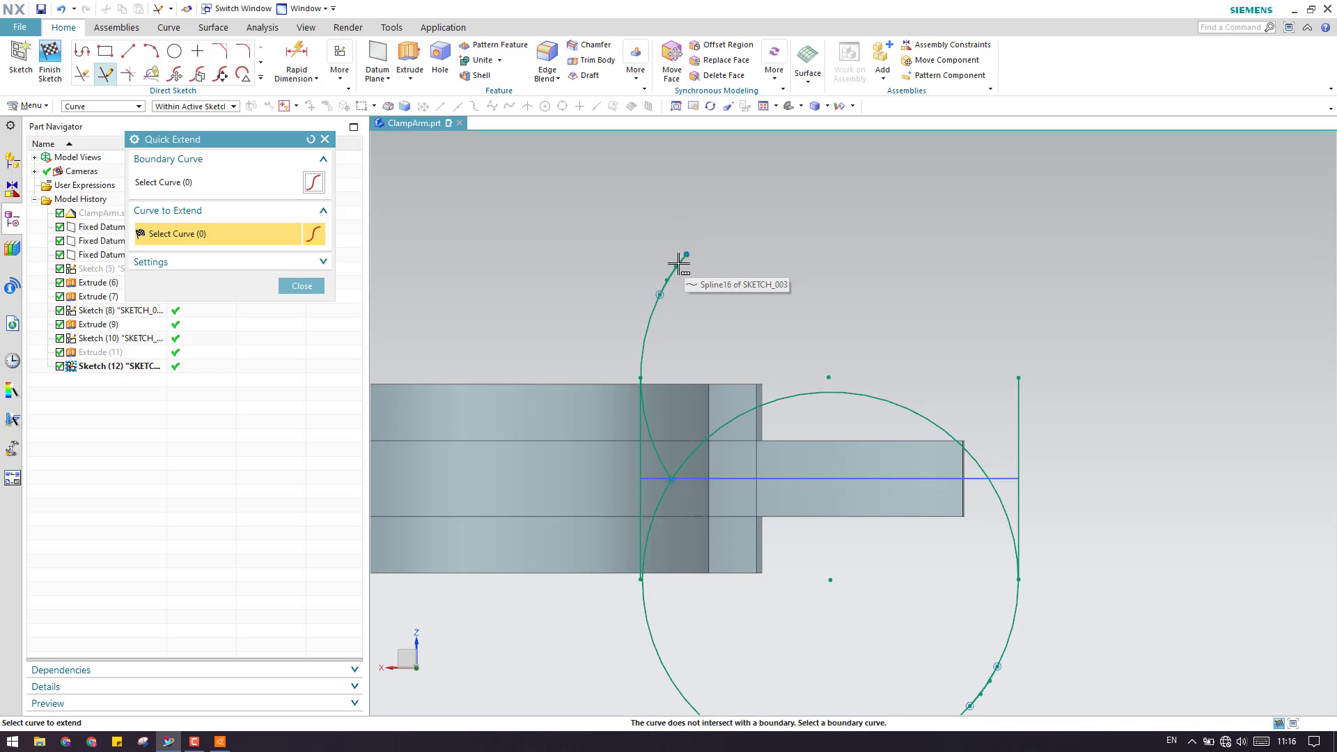
scroll(691, 252, up, 4)
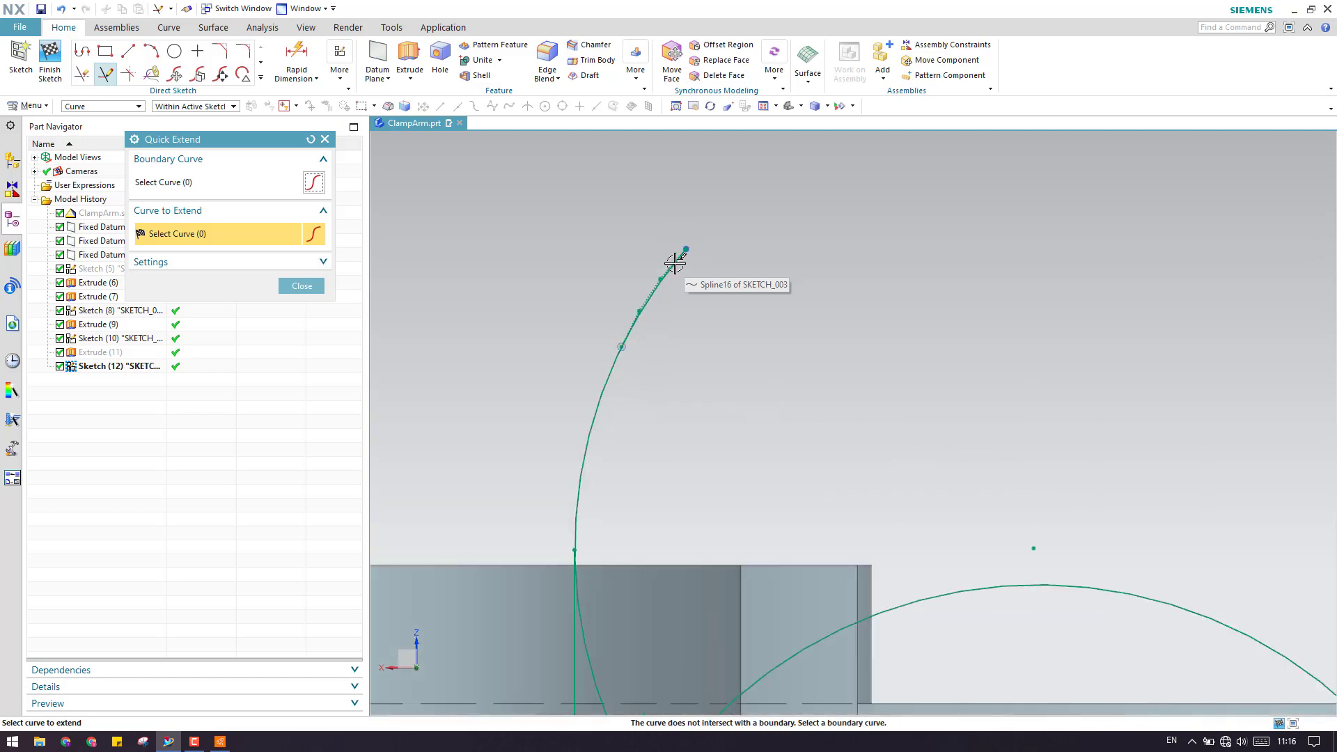
scroll(632, 318, down, 4)
click(302, 286)
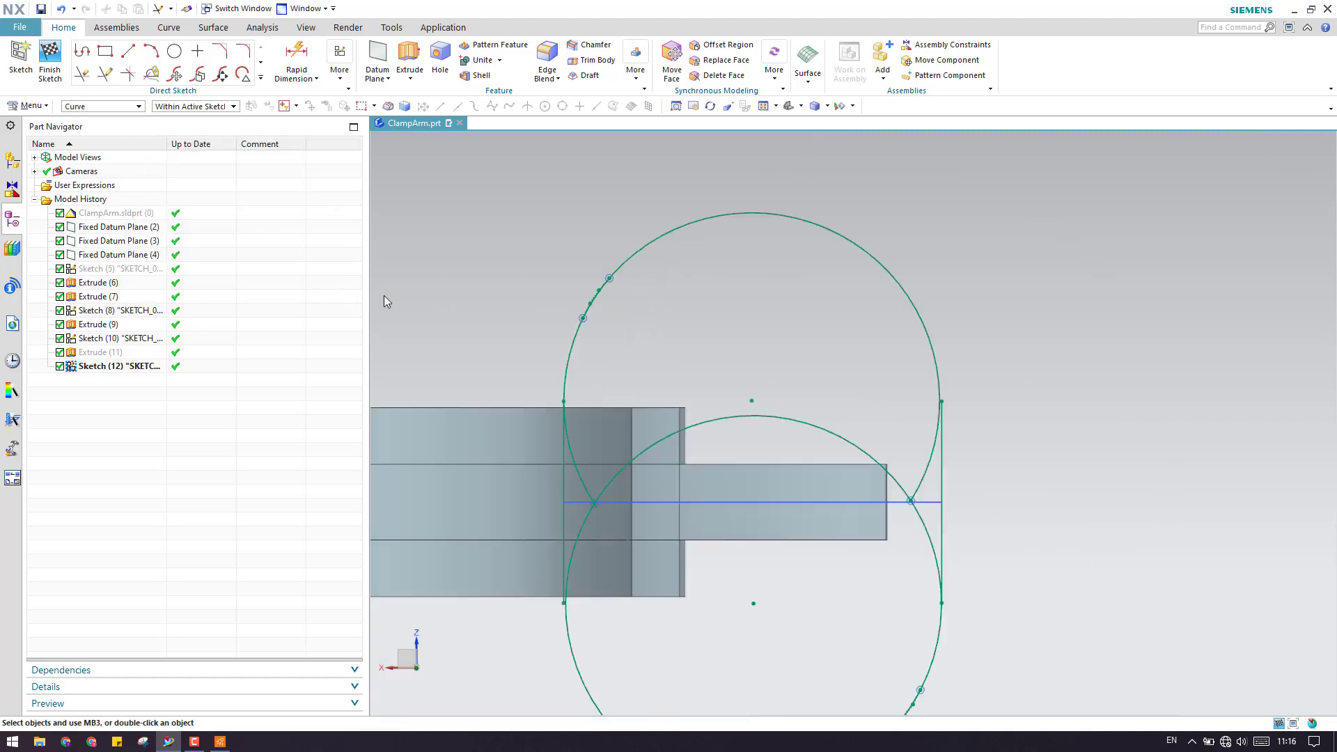
scroll(873, 383, up, 5)
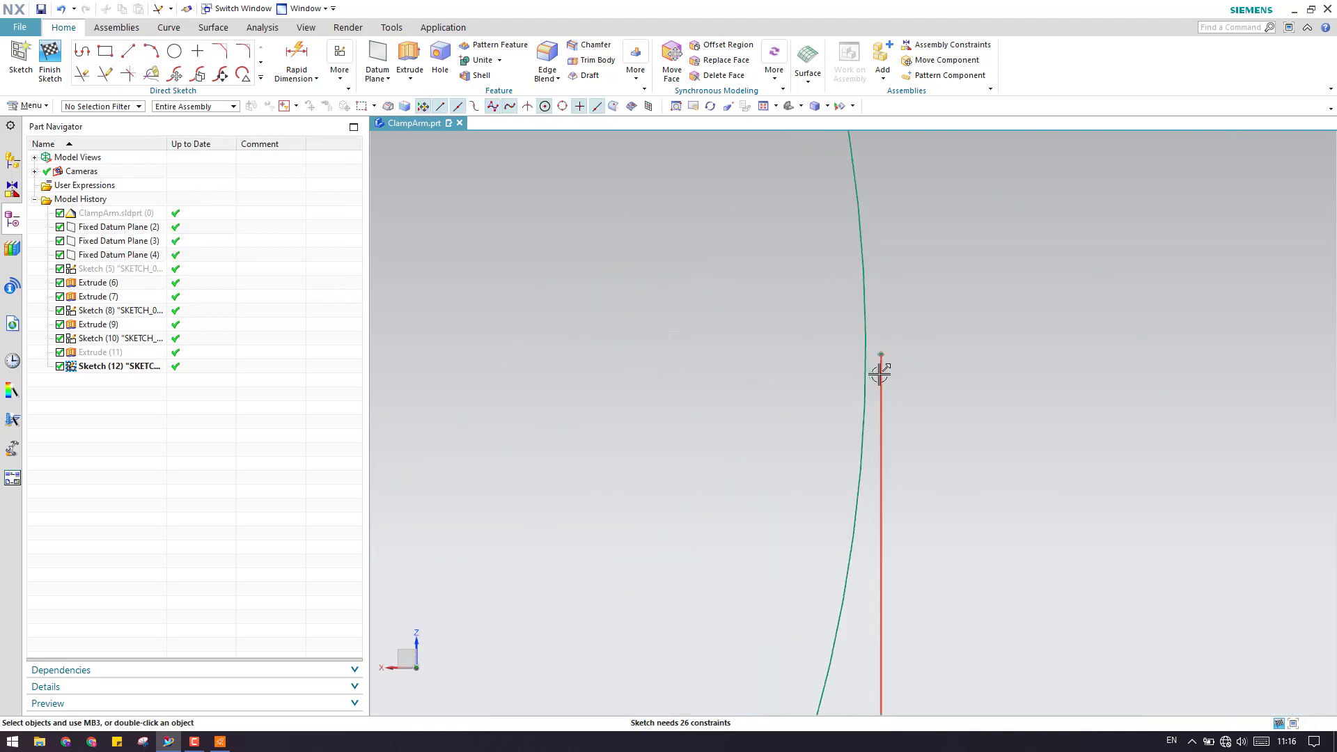
scroll(873, 383, down, 4)
scroll(884, 571, up, 4)
scroll(877, 561, down, 4)
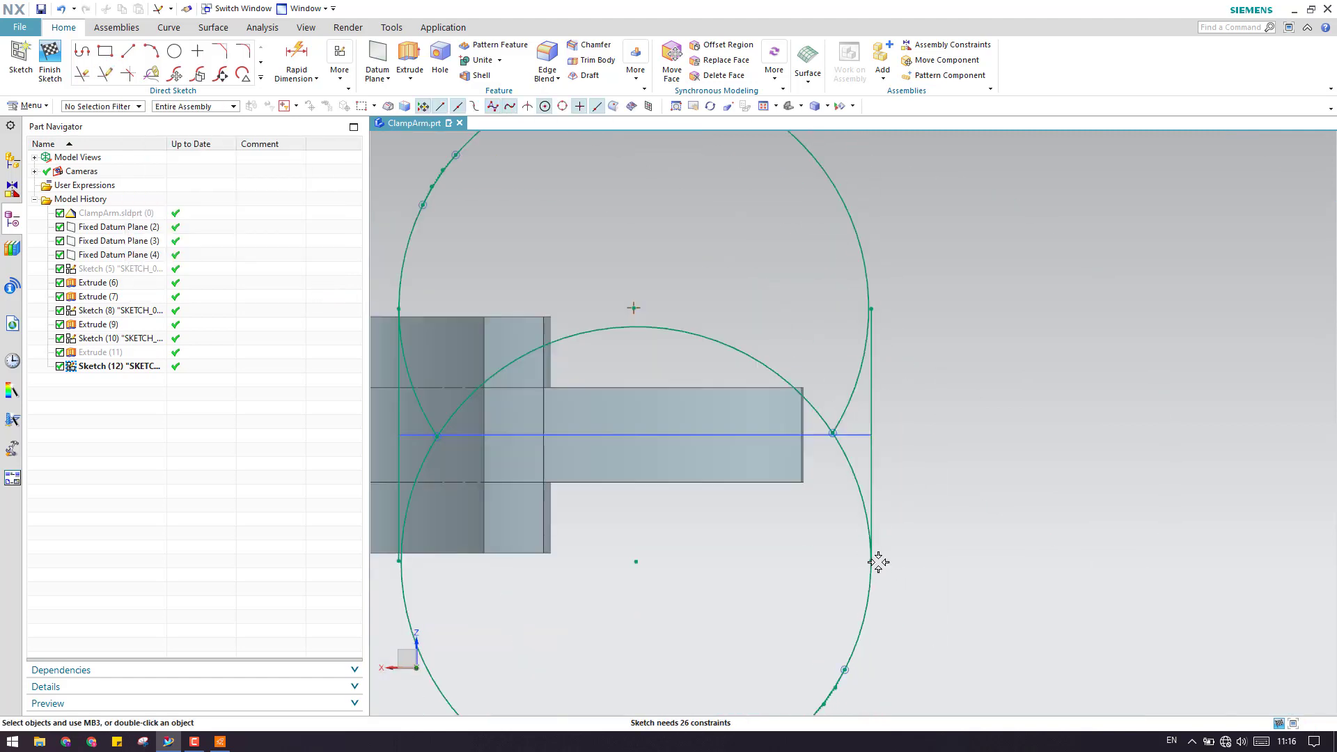
scroll(870, 362, up, 5)
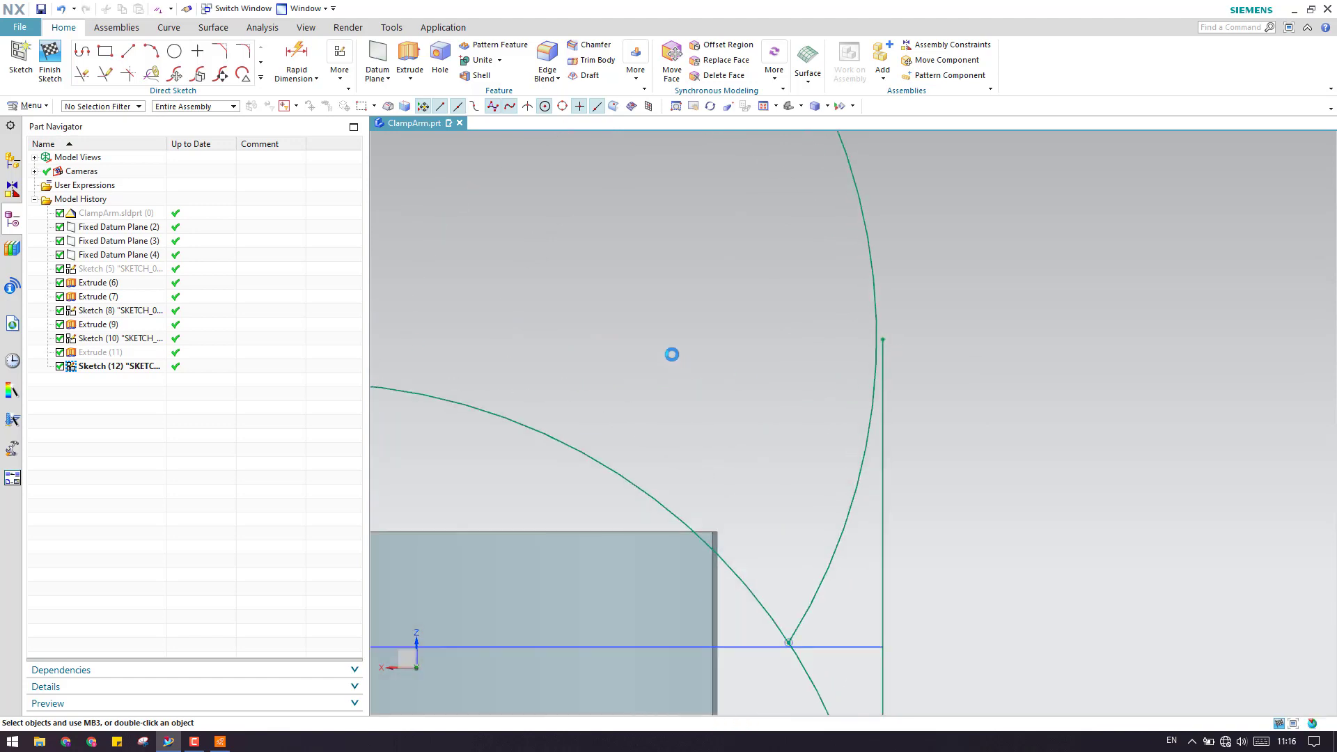
scroll(859, 328, up, 5)
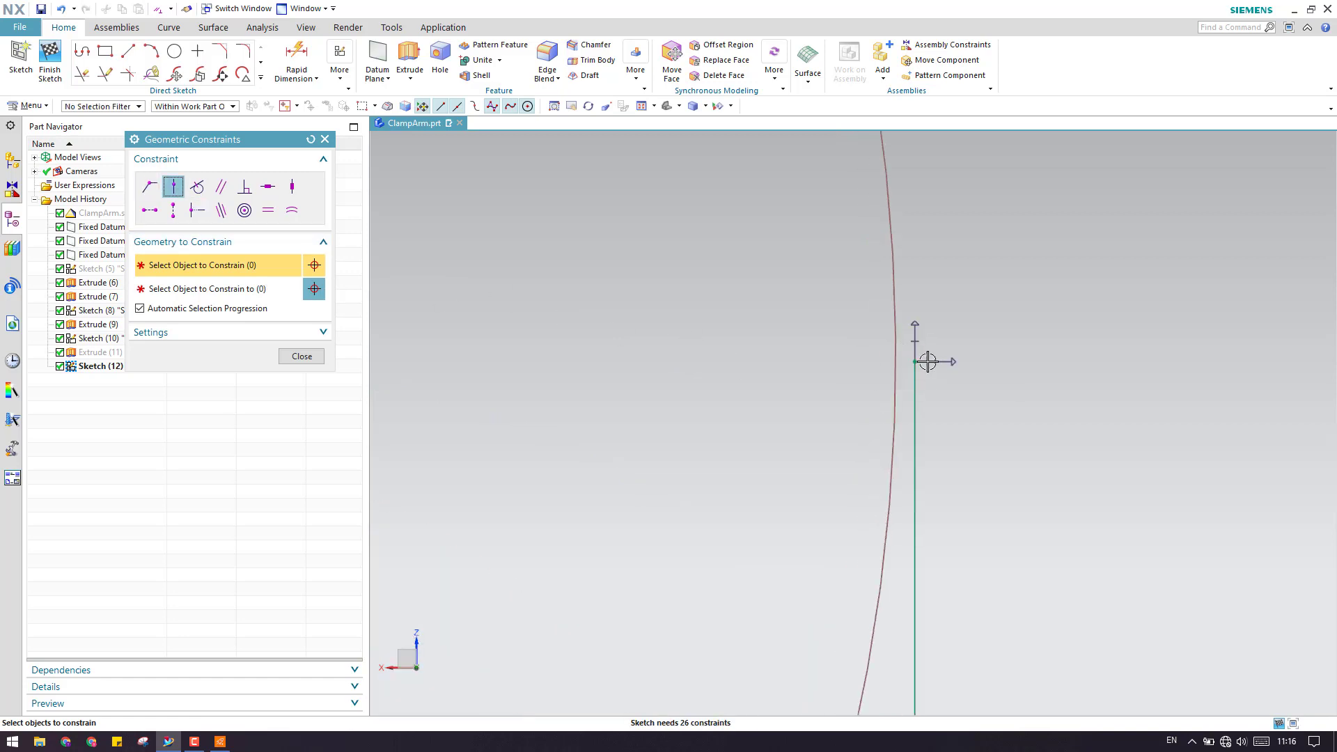
- Constrain the two vertical lines' endpoints onto the arc with Point on Curve
click(914, 362)
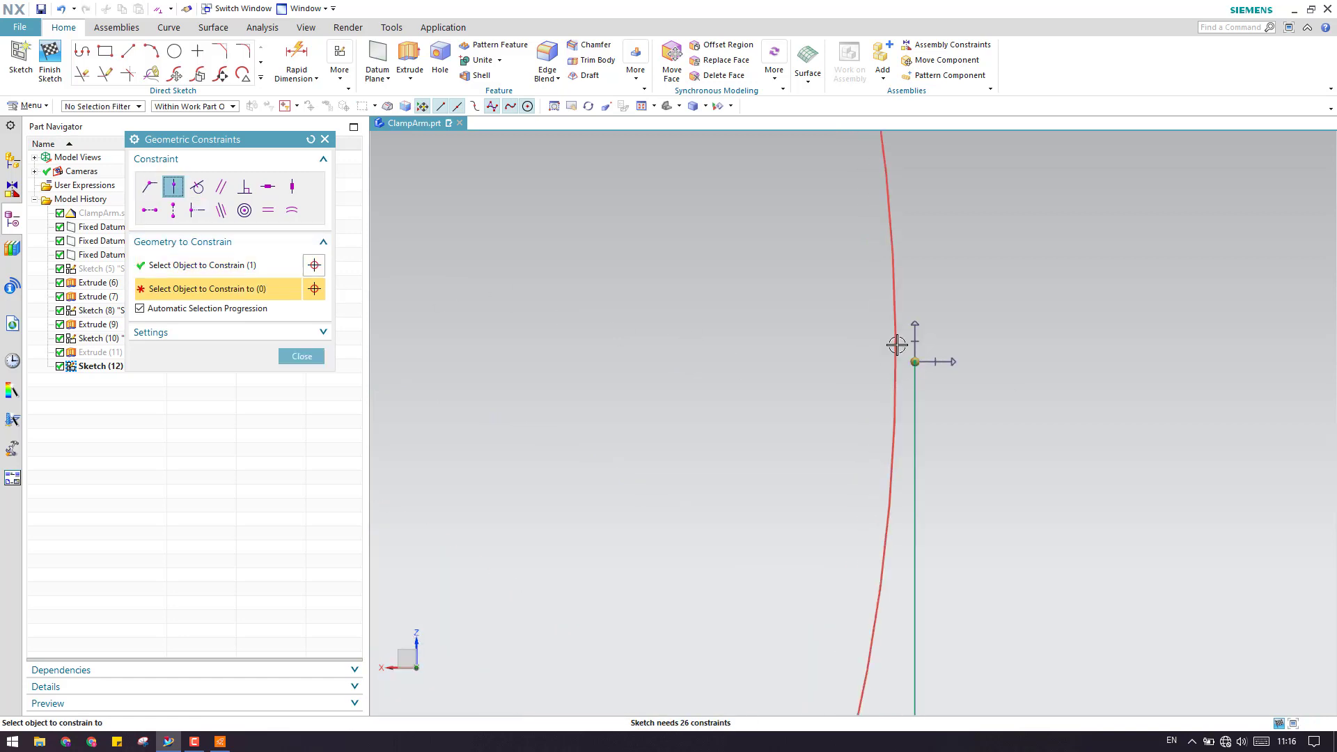
click(894, 308)
scroll(1005, 387, down, 5)
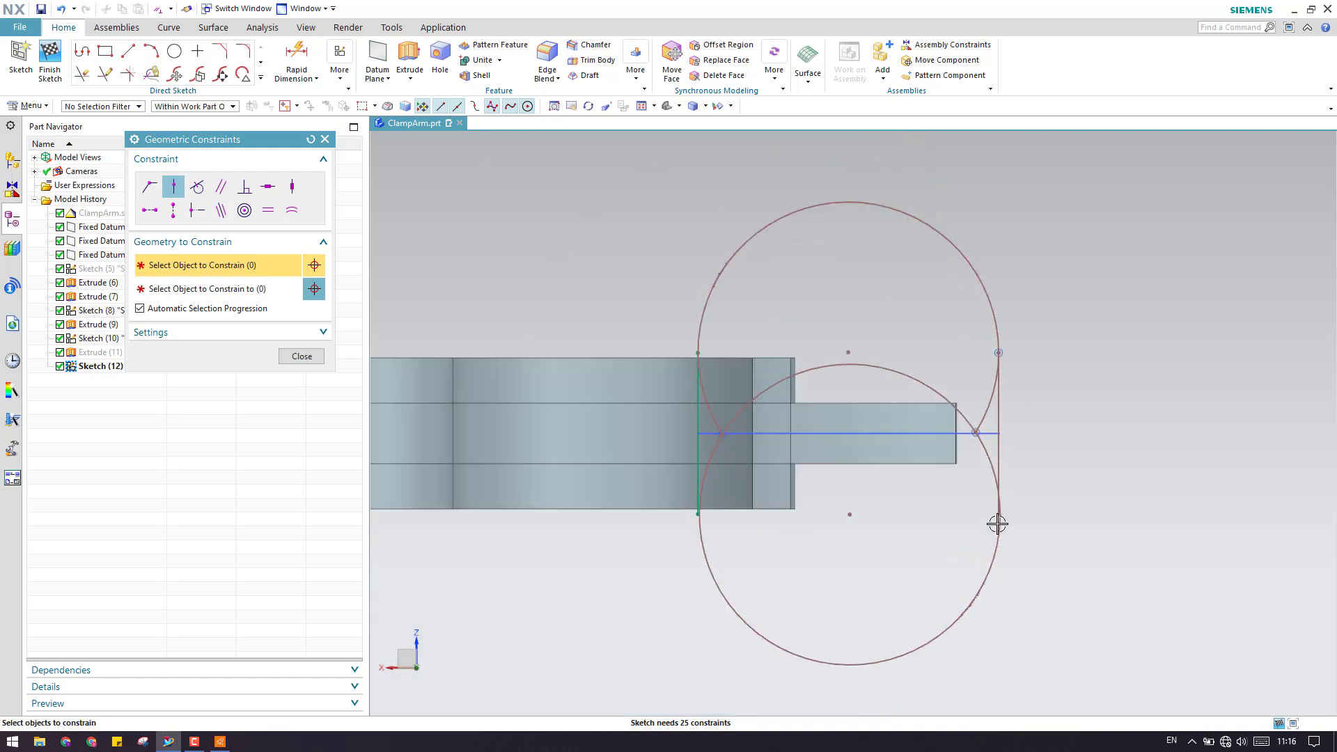
scroll(997, 524, up, 5)
click(1002, 488)
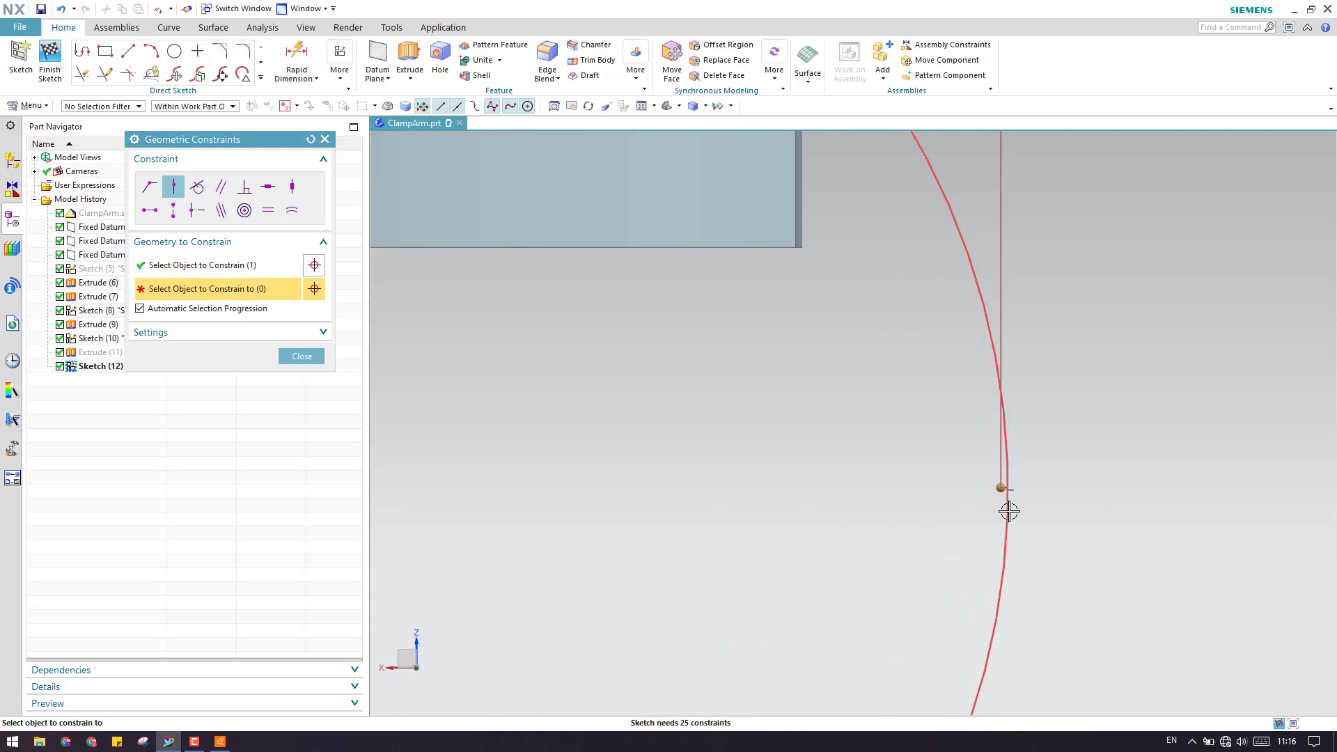
click(1009, 513)
scroll(1030, 540, down, 5)
scroll(641, 378, up, 1)
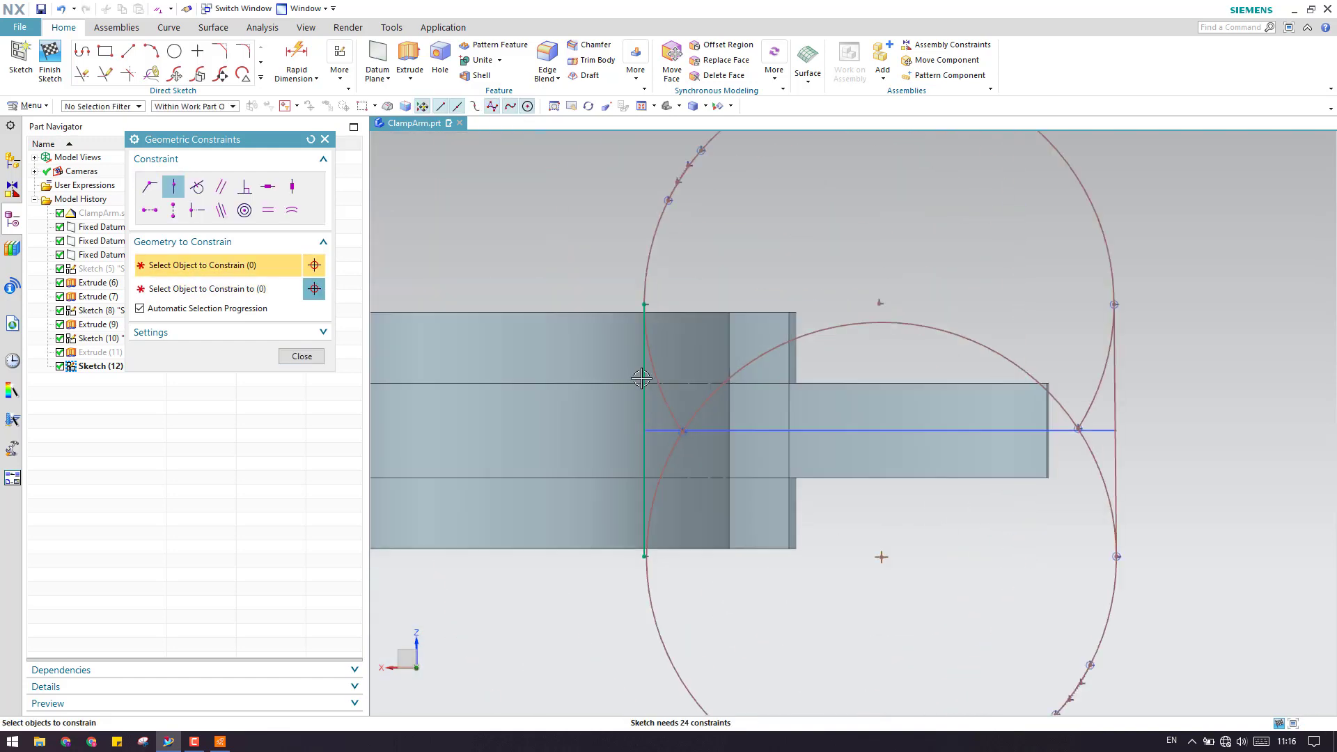
scroll(641, 378, up, 4)
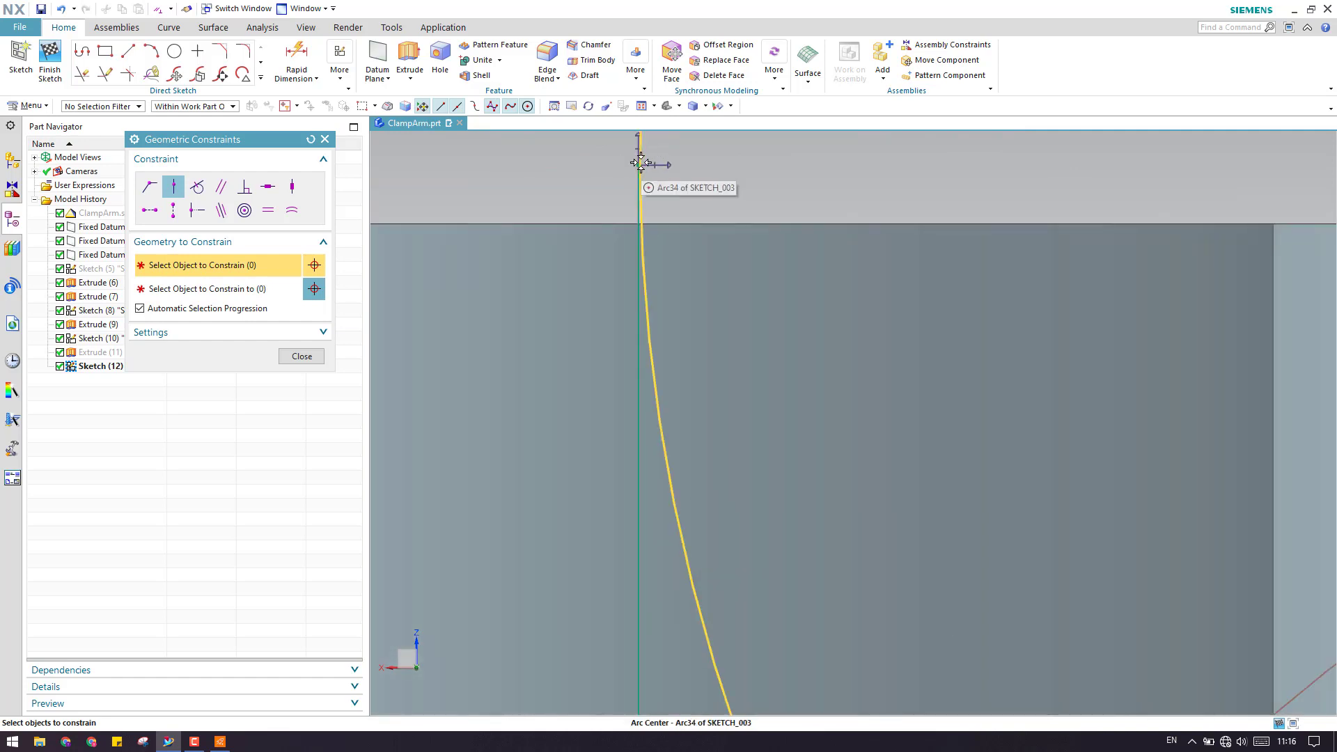
- Put the other vertical line's top and bottom endpoints onto the arcs with Point on Curve
click(641, 182)
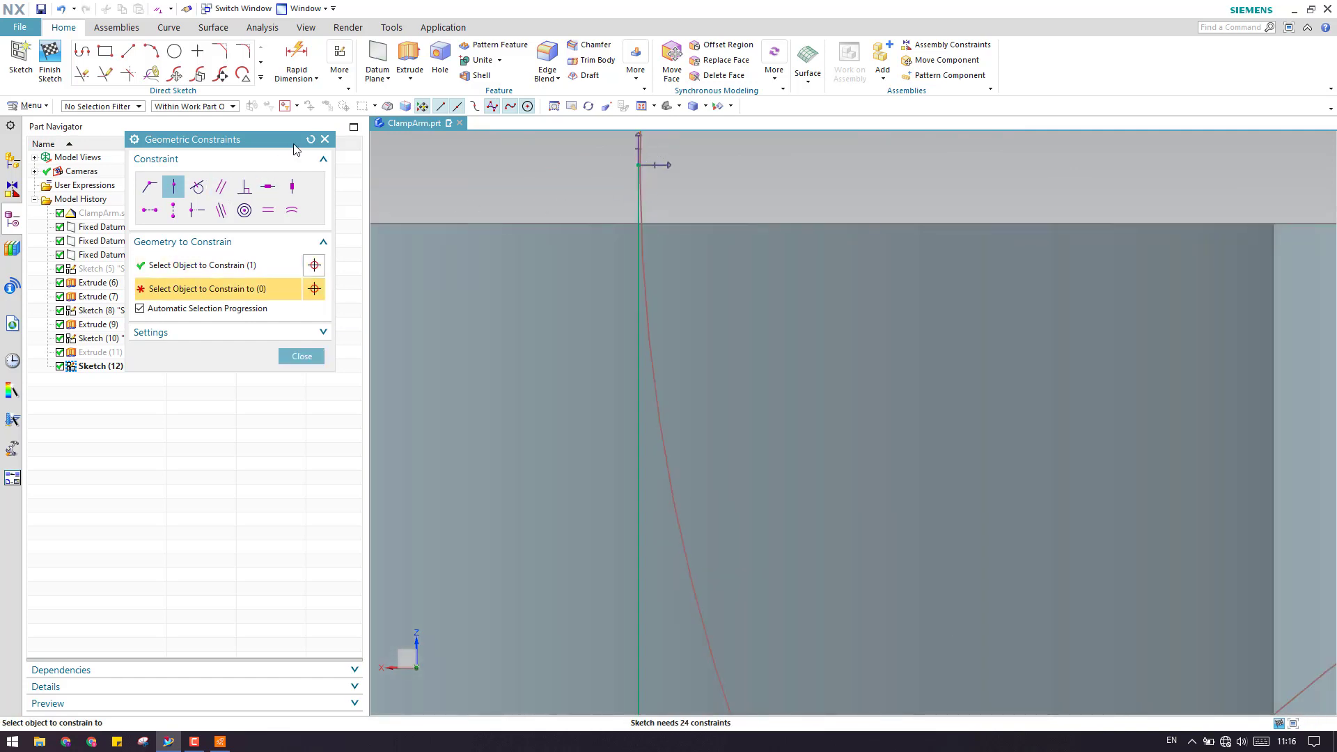
click(311, 139)
click(174, 188)
click(196, 307)
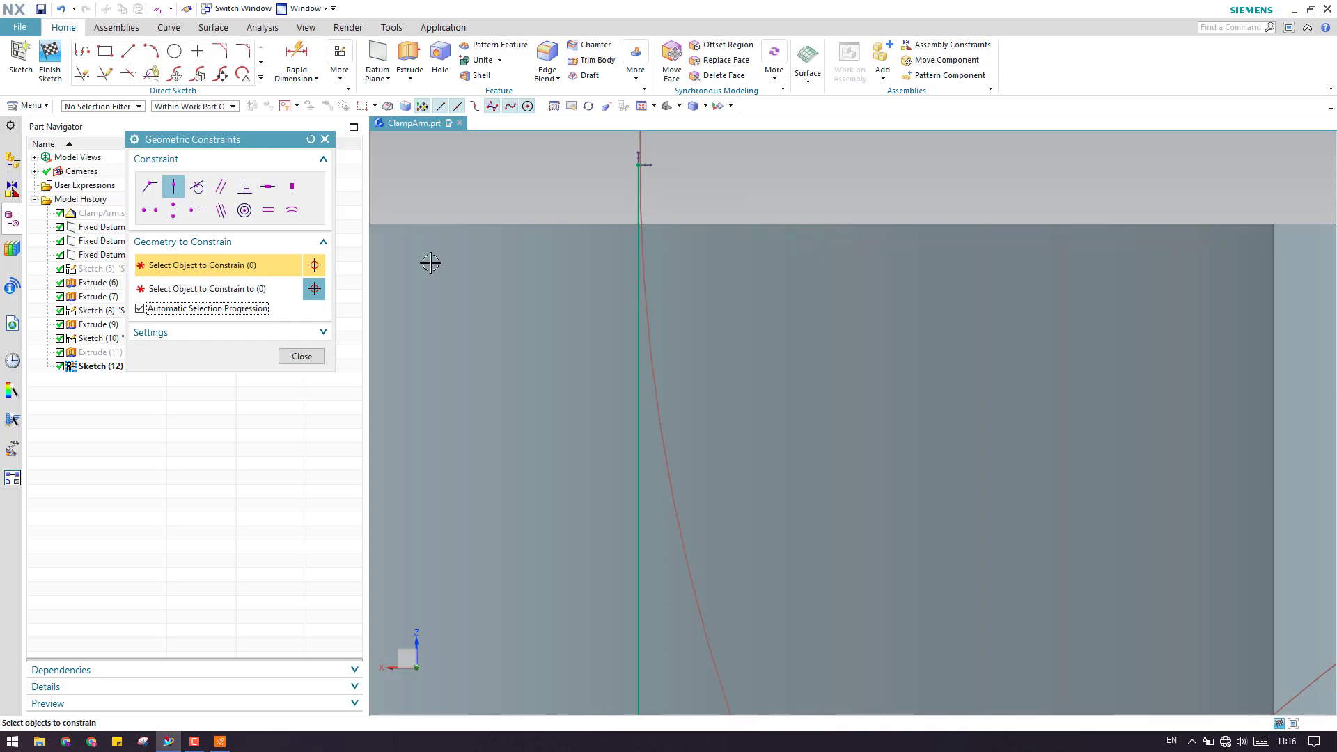
click(638, 164)
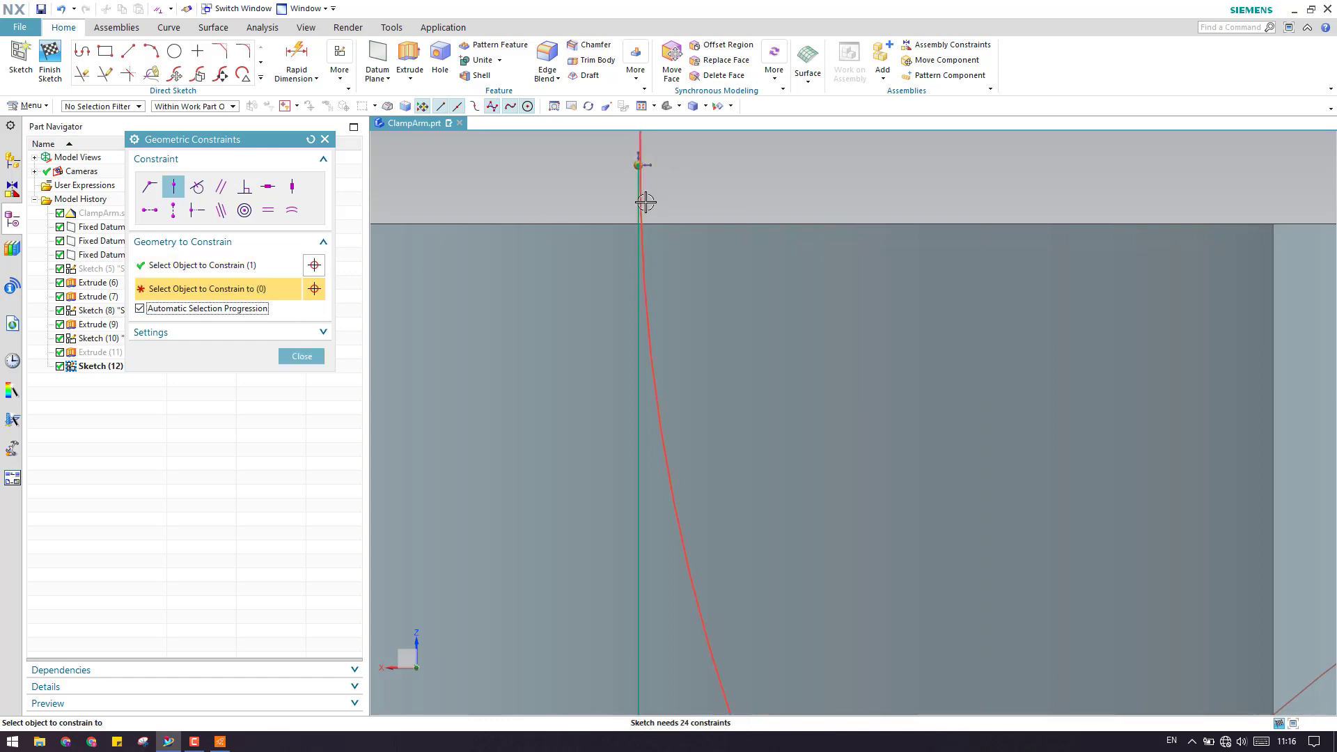
click(645, 202)
scroll(672, 211, down, 7)
scroll(679, 650, up, 7)
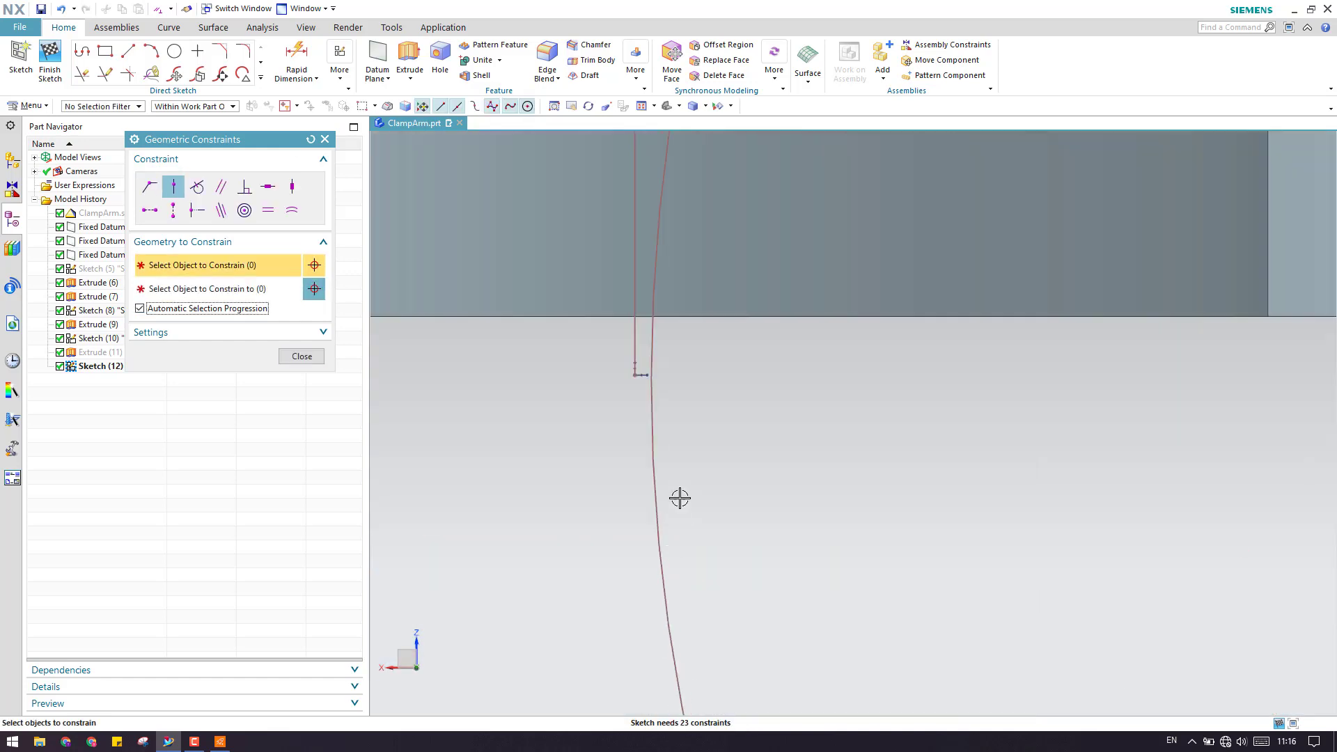
click(635, 377)
click(651, 409)
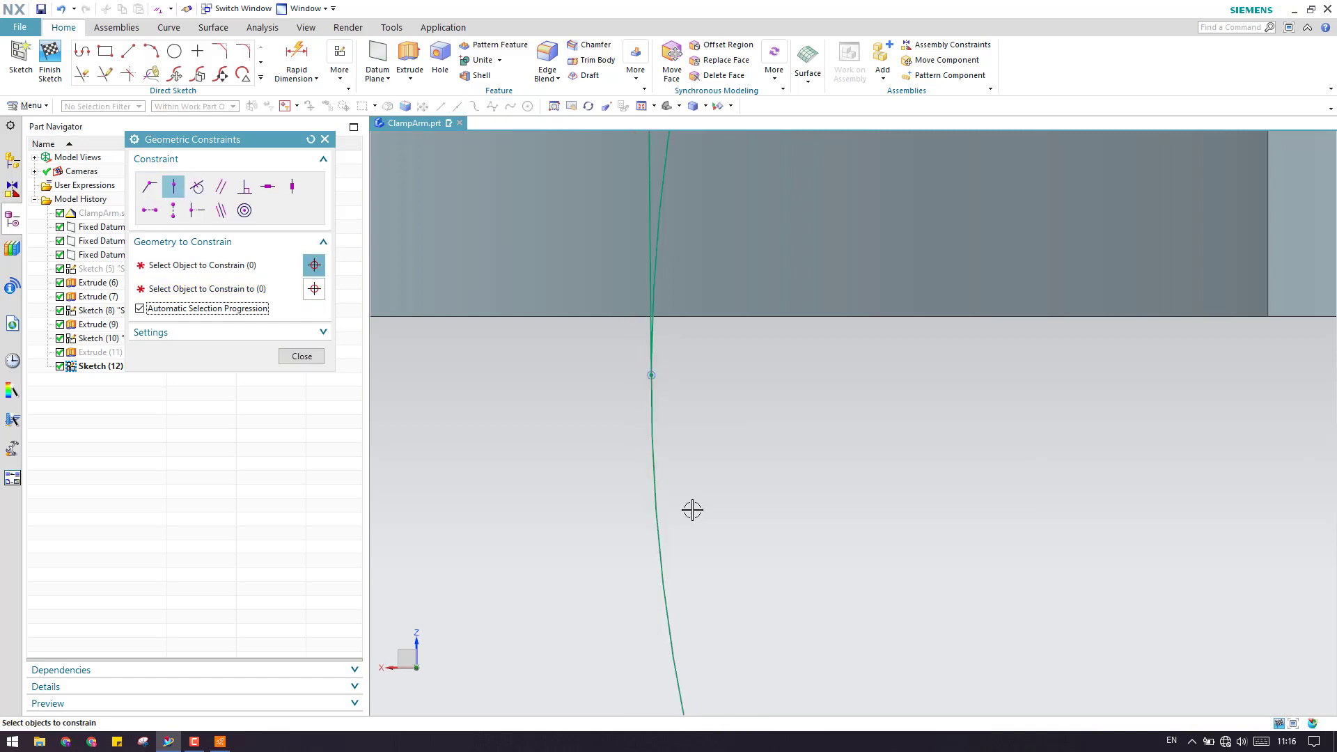
scroll(675, 500, down, 2)
click(301, 356)
- Quick Trim the arc piece inside the slot, the large inner arc, and the right leftover piece
scroll(652, 561, down, 3)
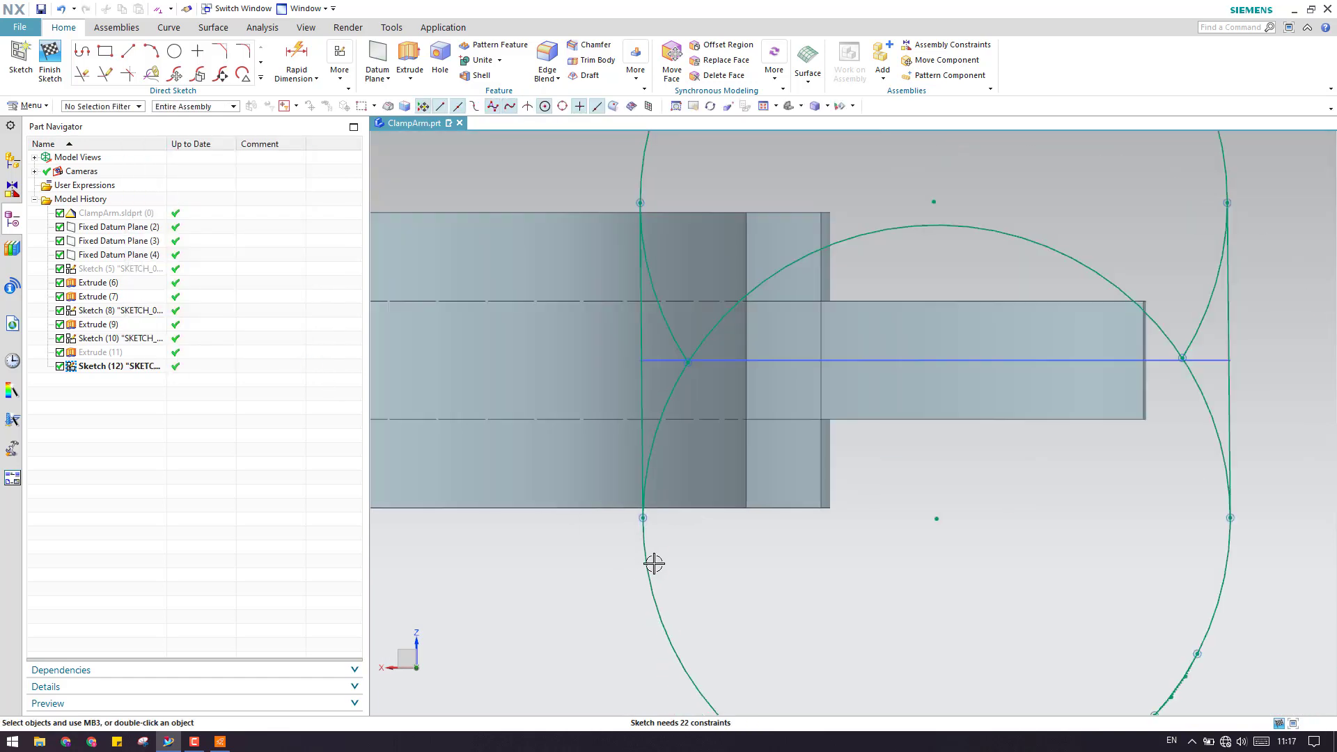
key(t)
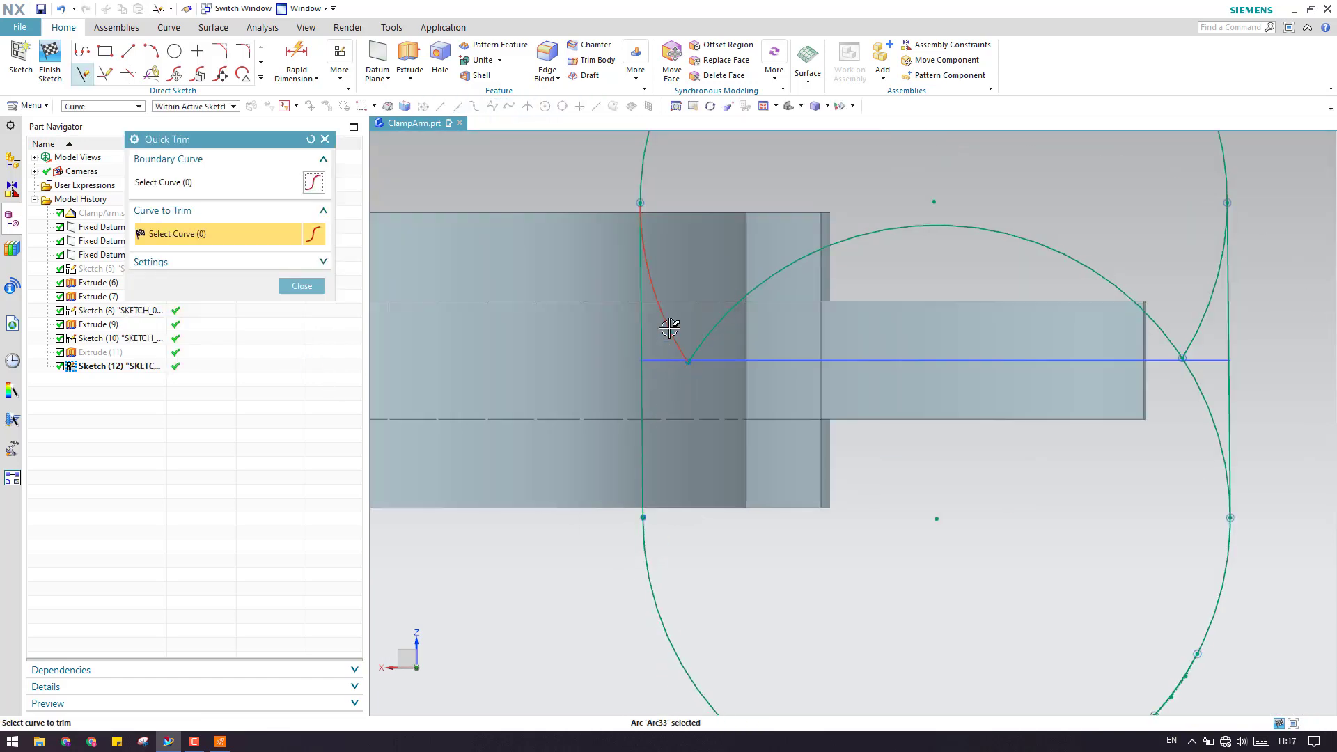
click(670, 327)
click(716, 318)
click(1194, 326)
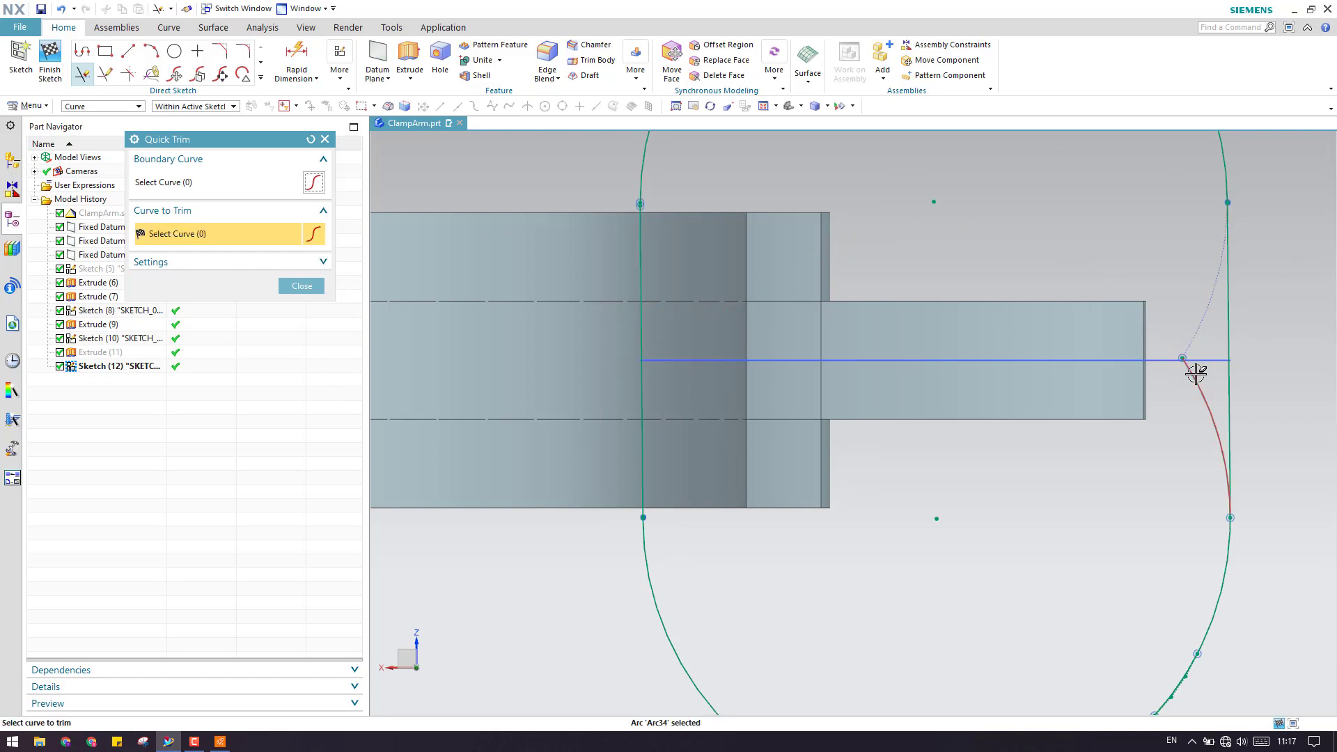
click(308, 288)
scroll(660, 470, down, 4)
scroll(654, 519, up, 3)
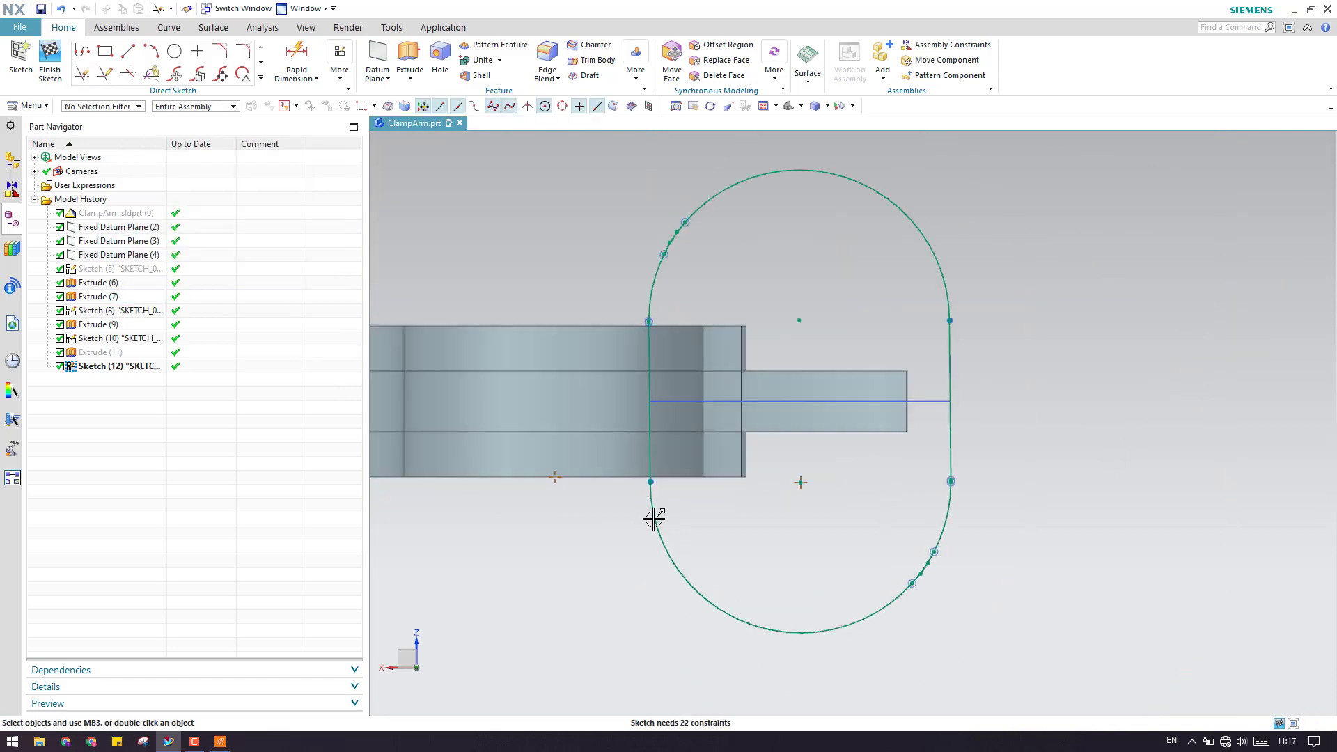
scroll(446, 314, down, 3)
- Draw a horizontal line below the slot and drag it further down
click(126, 60)
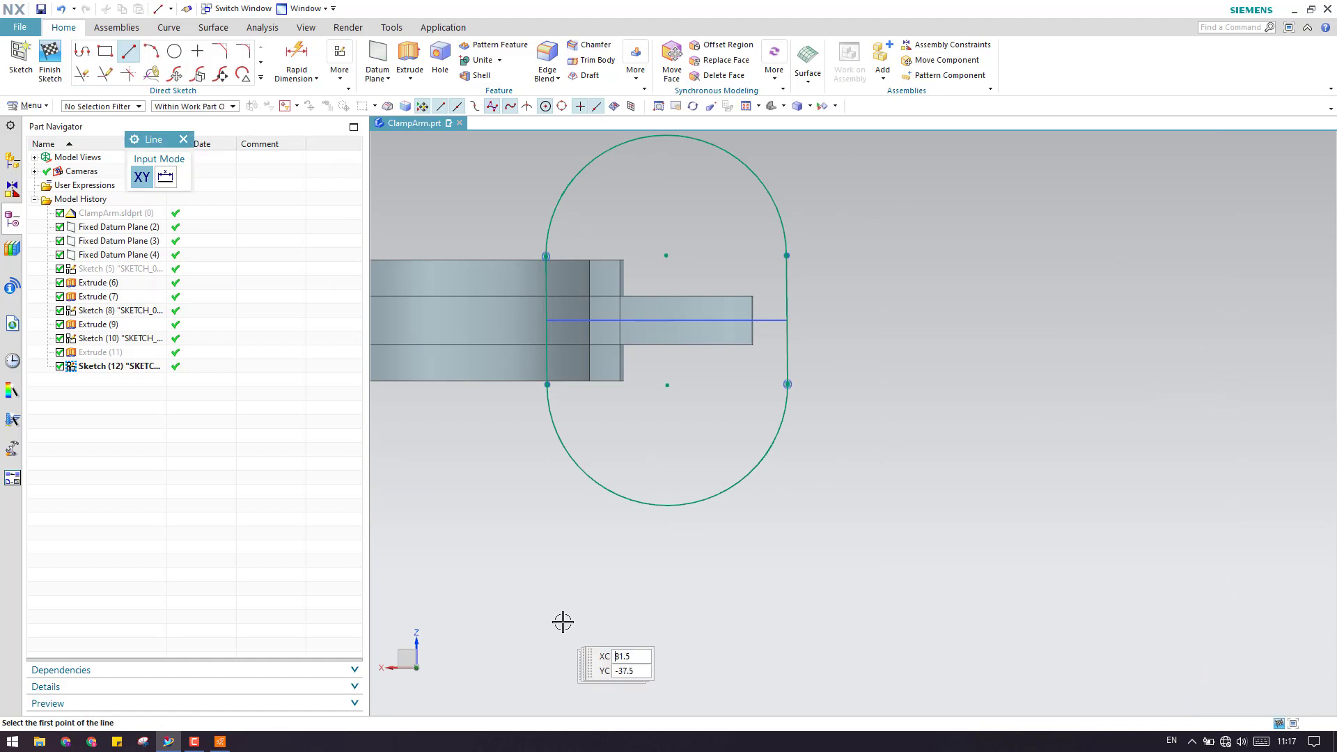
click(503, 602)
click(853, 602)
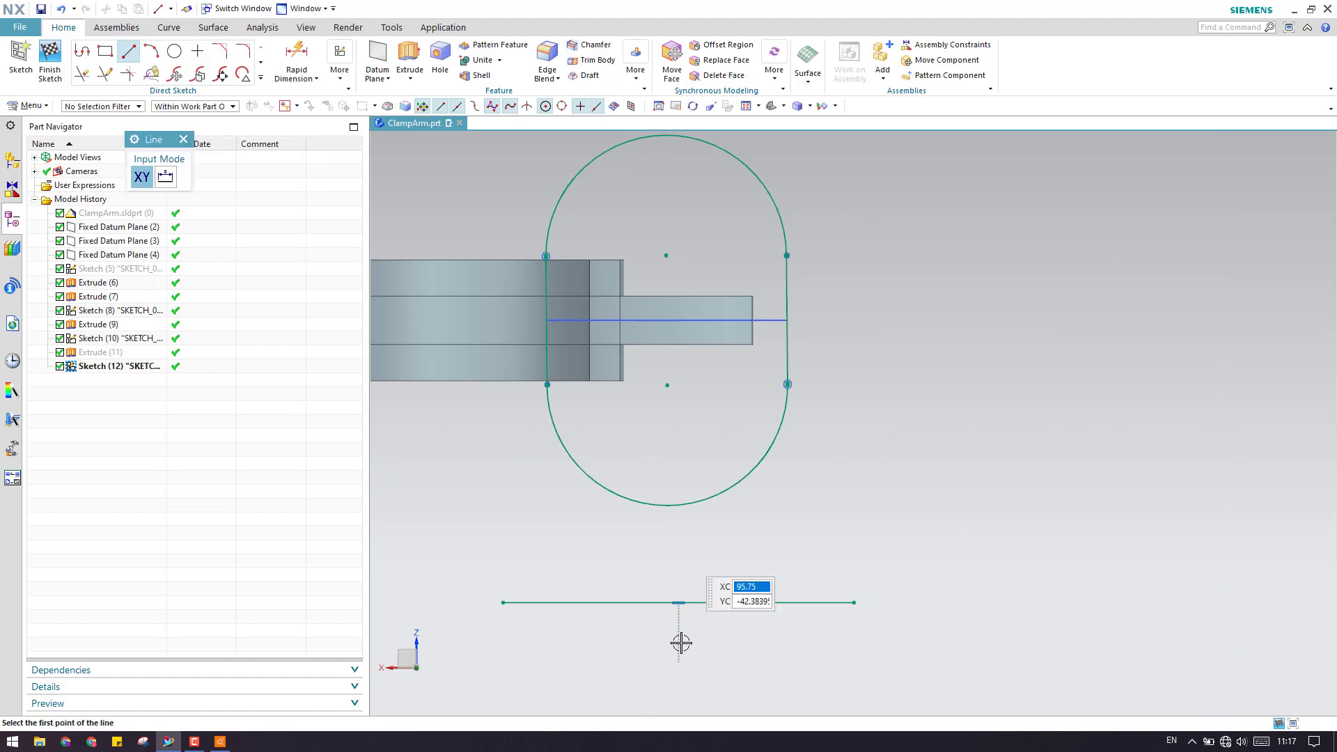
key(Escape)
drag(710, 603, 721, 687)
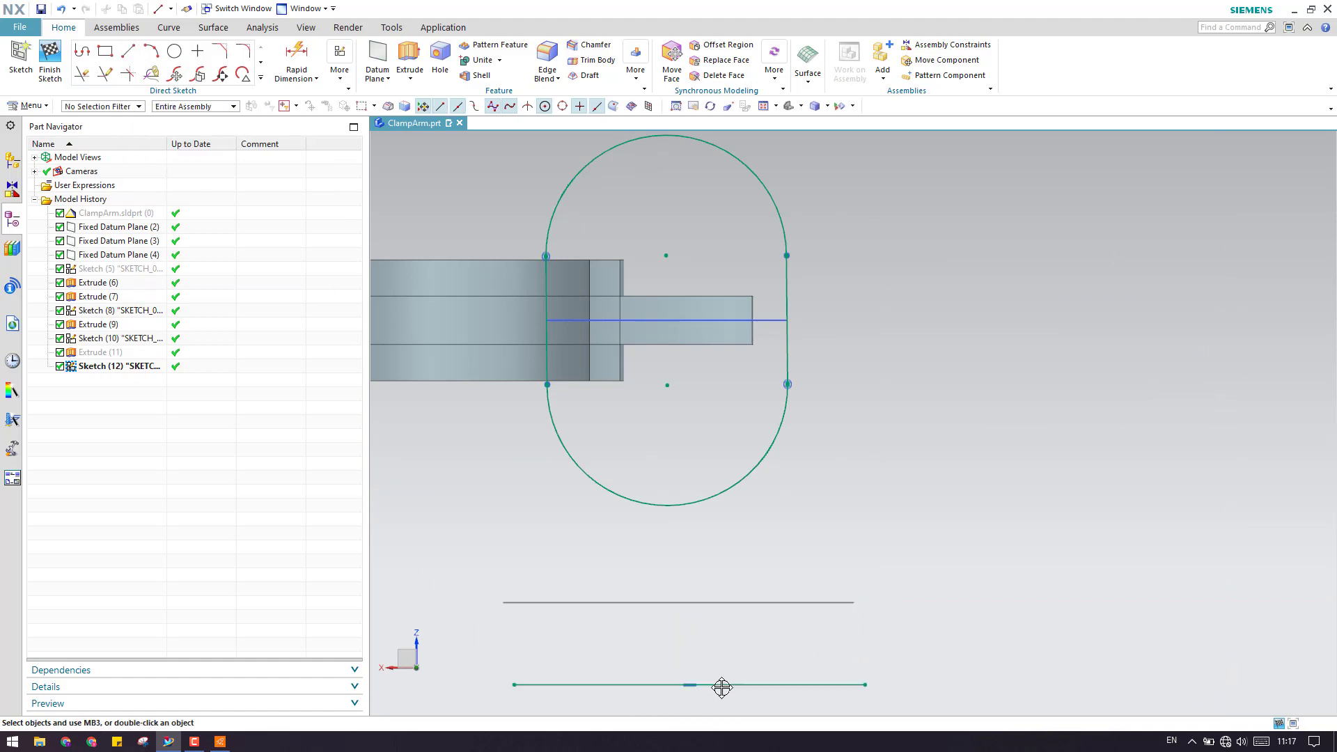
scroll(701, 625, down, 4)
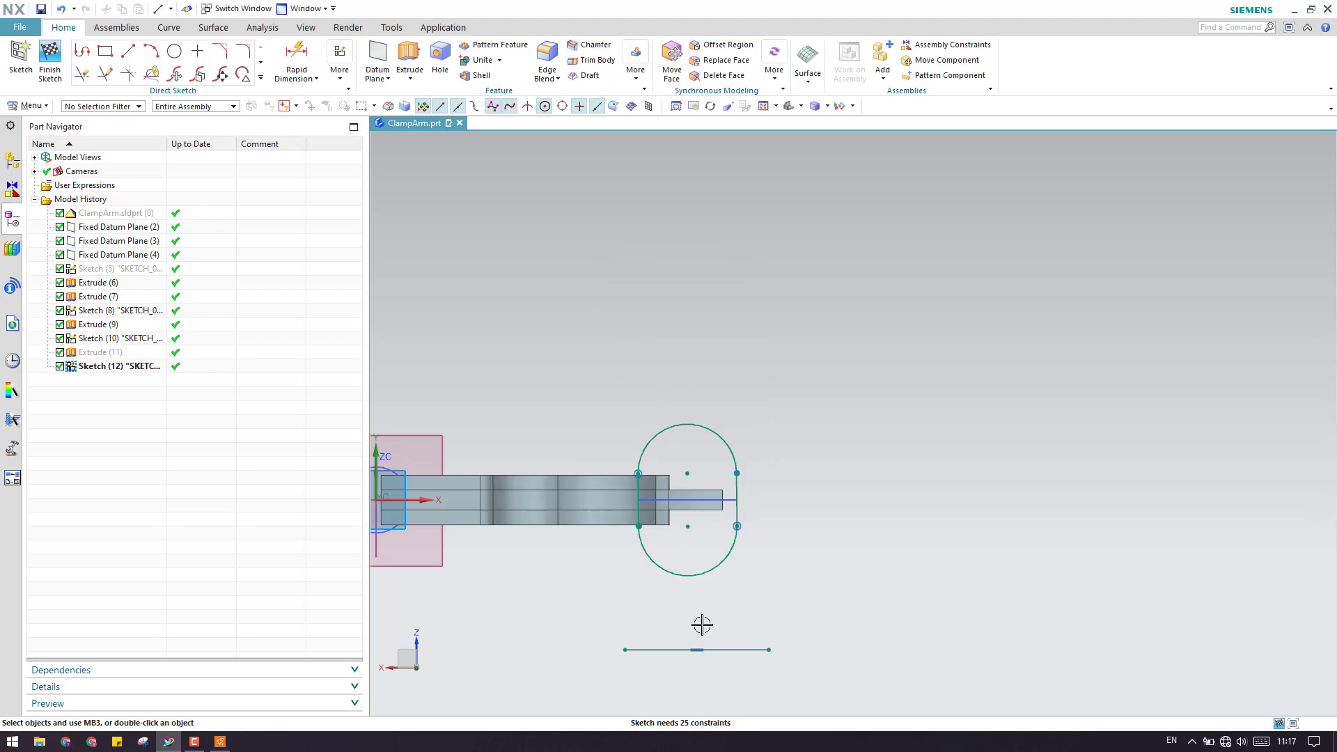
- Draw a second horizontal line above the slot
click(129, 51)
click(617, 394)
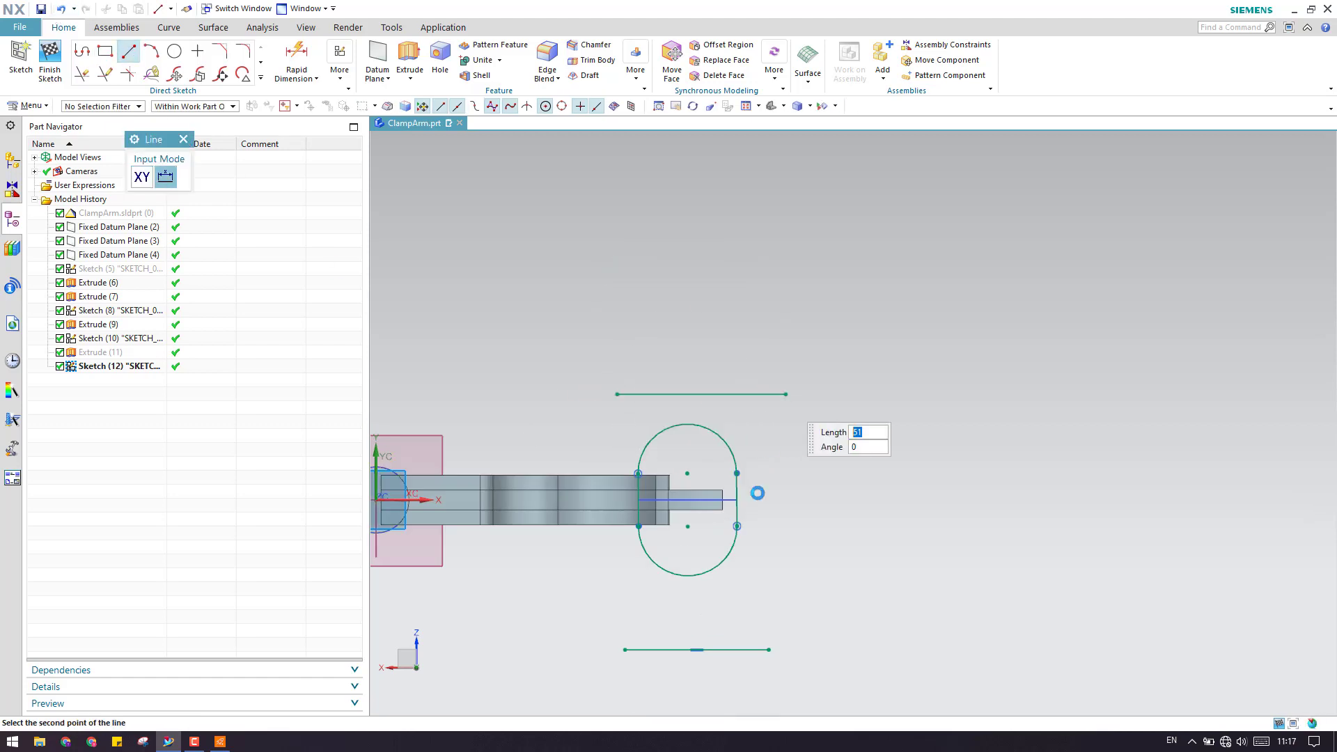
key(Escape)
key(e)
scroll(637, 487, up, 5)
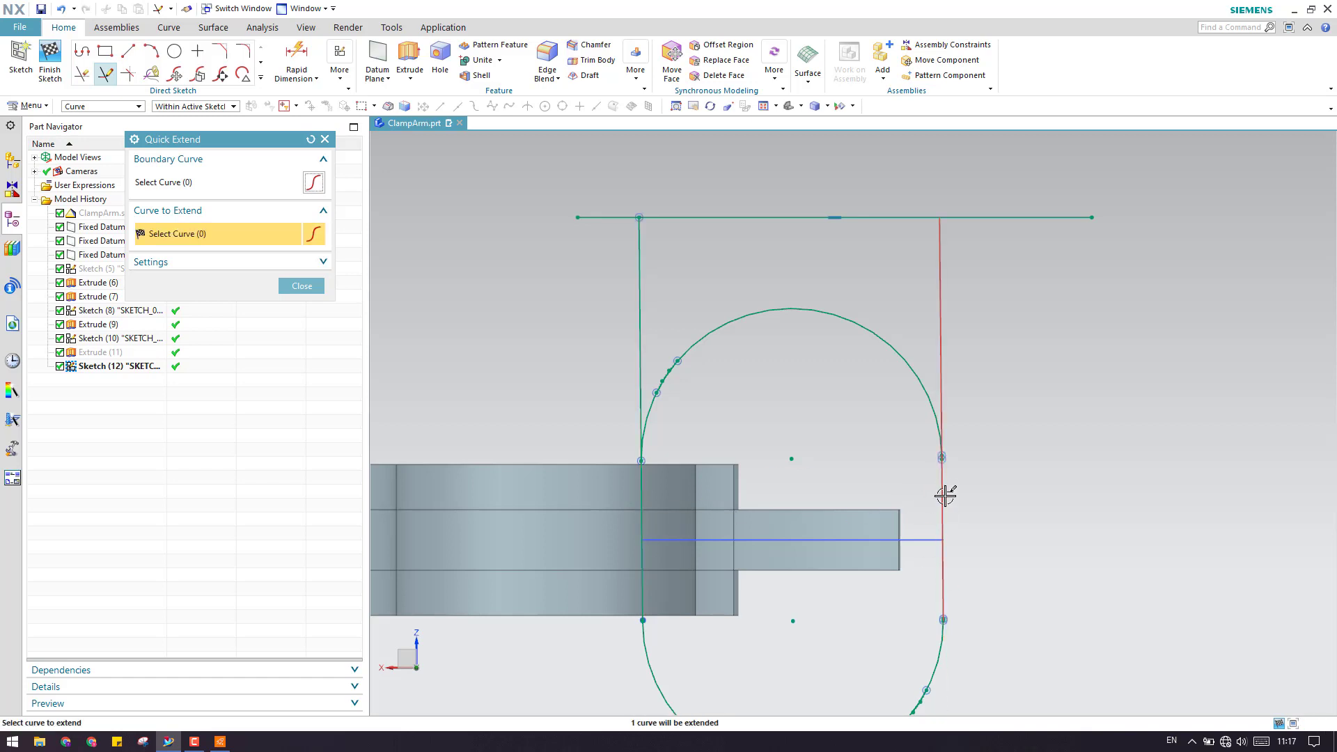
- Finish extending the left vertical line up to the top line
scroll(933, 537, down, 1)
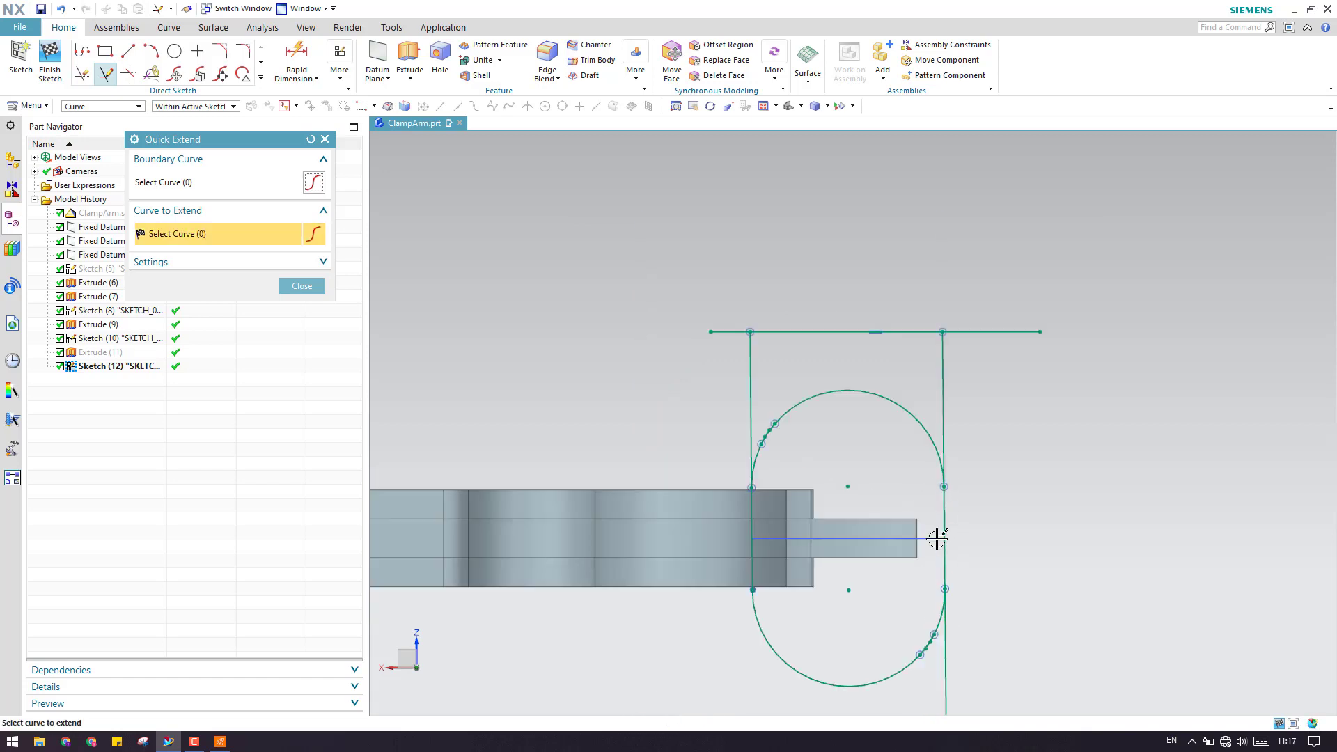
scroll(934, 537, up, 3)
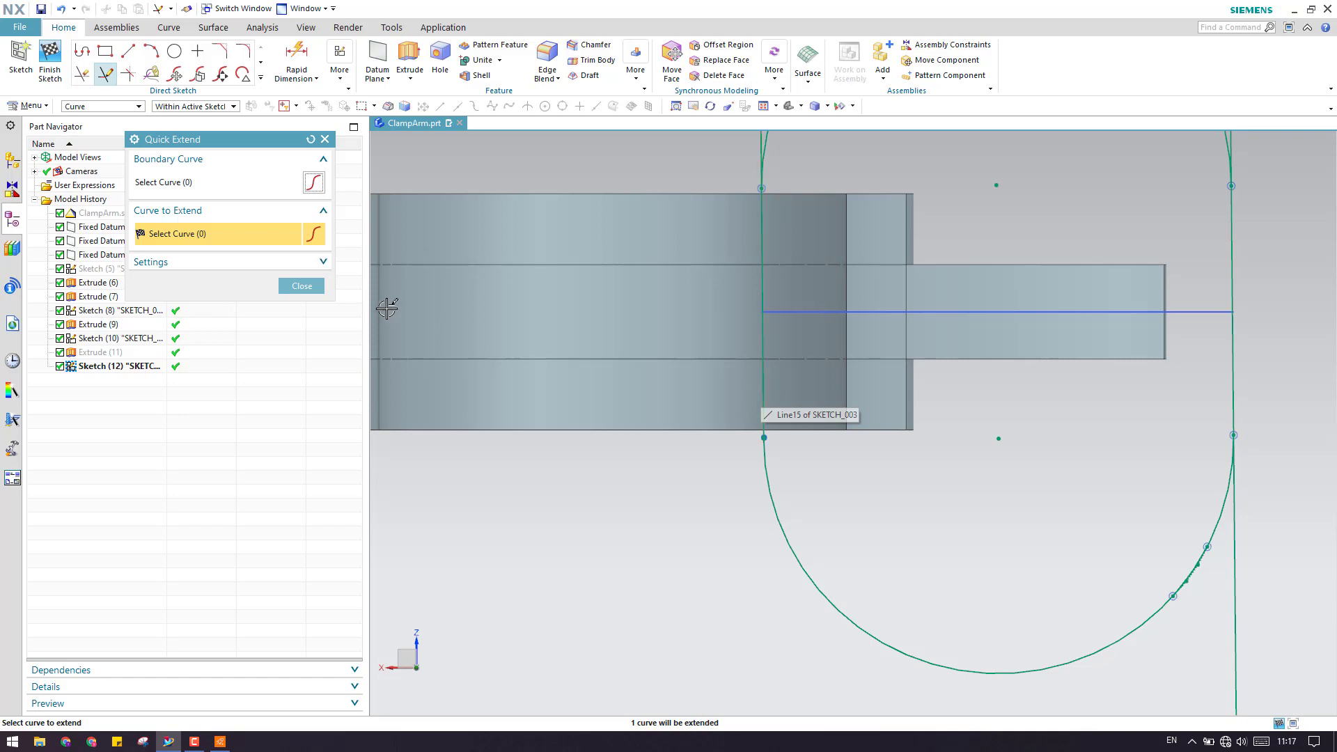
click(301, 285)
scroll(768, 625, down, 4)
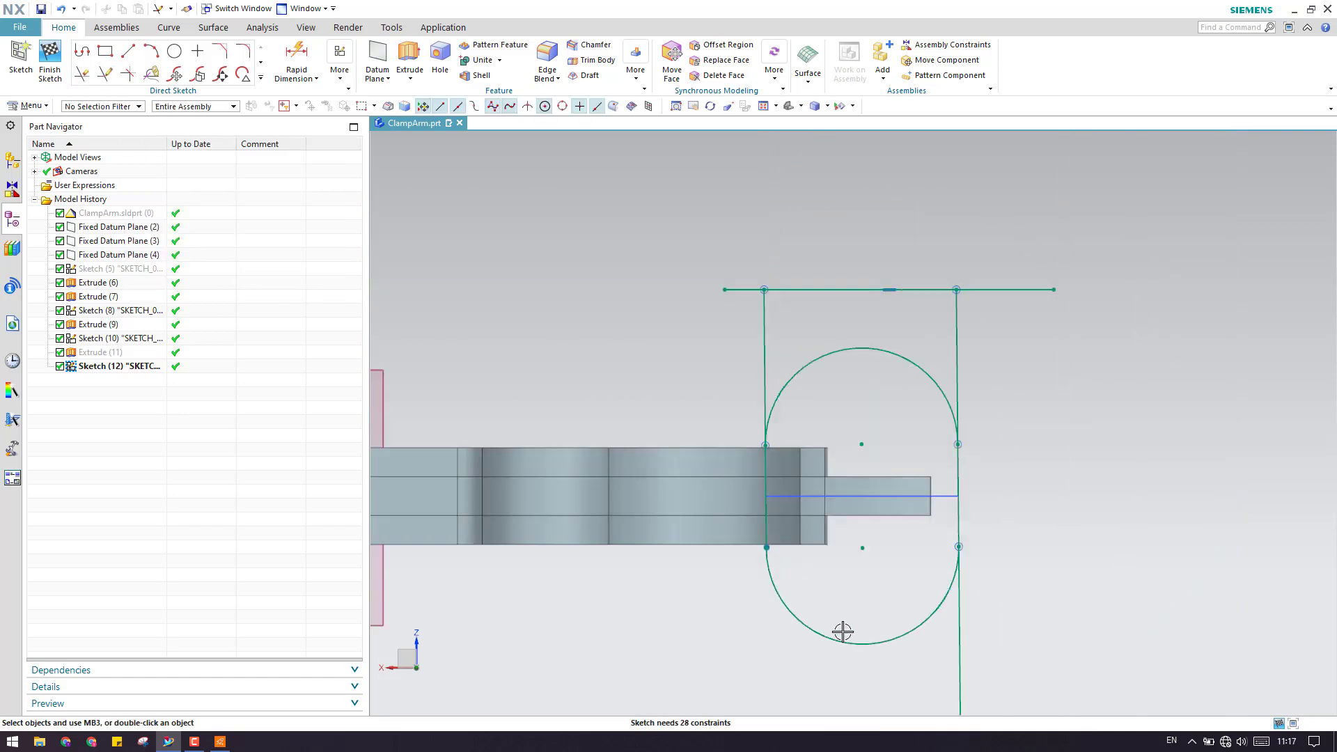
scroll(732, 586, up, 1)
scroll(928, 584, down, 1)
scroll(993, 643, up, 3)
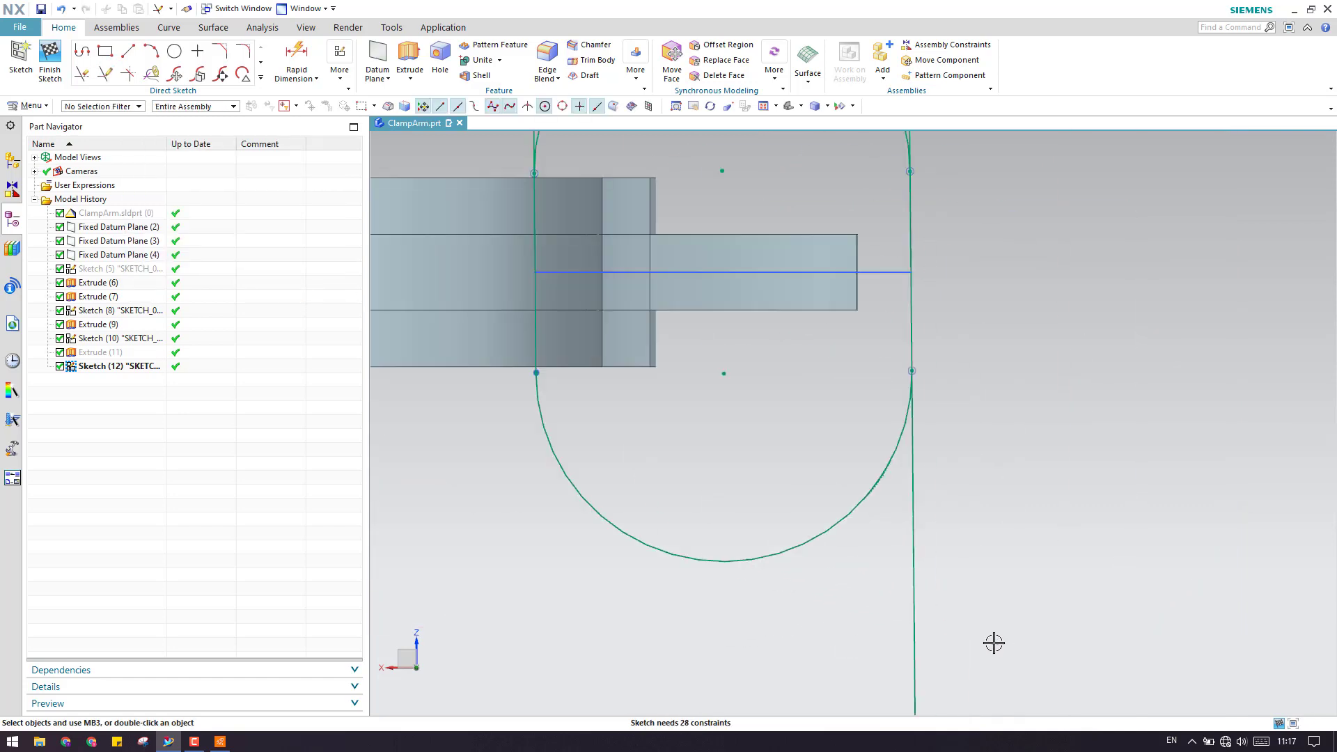
right_click(919, 575)
key(Escape)
- Quick Trim the right line below the slot, the extra arc pieces, and the top line's left overhang
key(t)
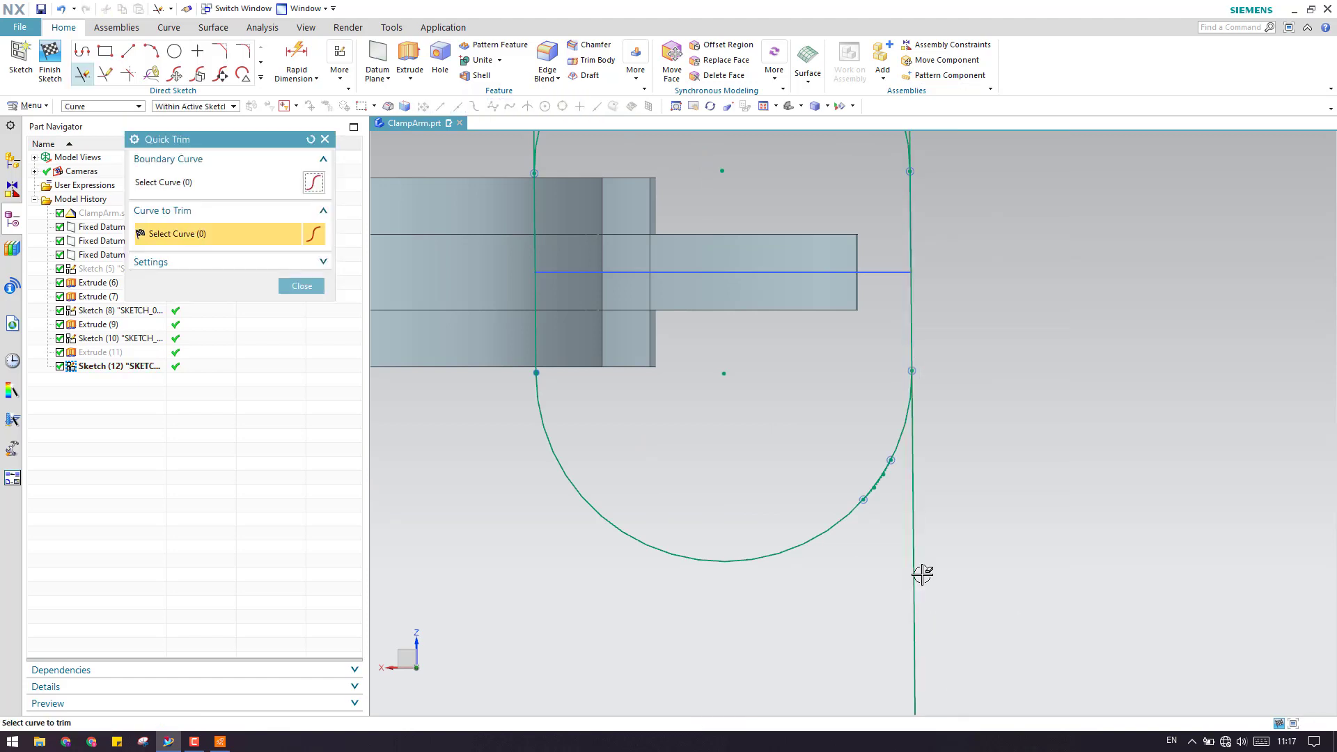
click(915, 440)
click(903, 430)
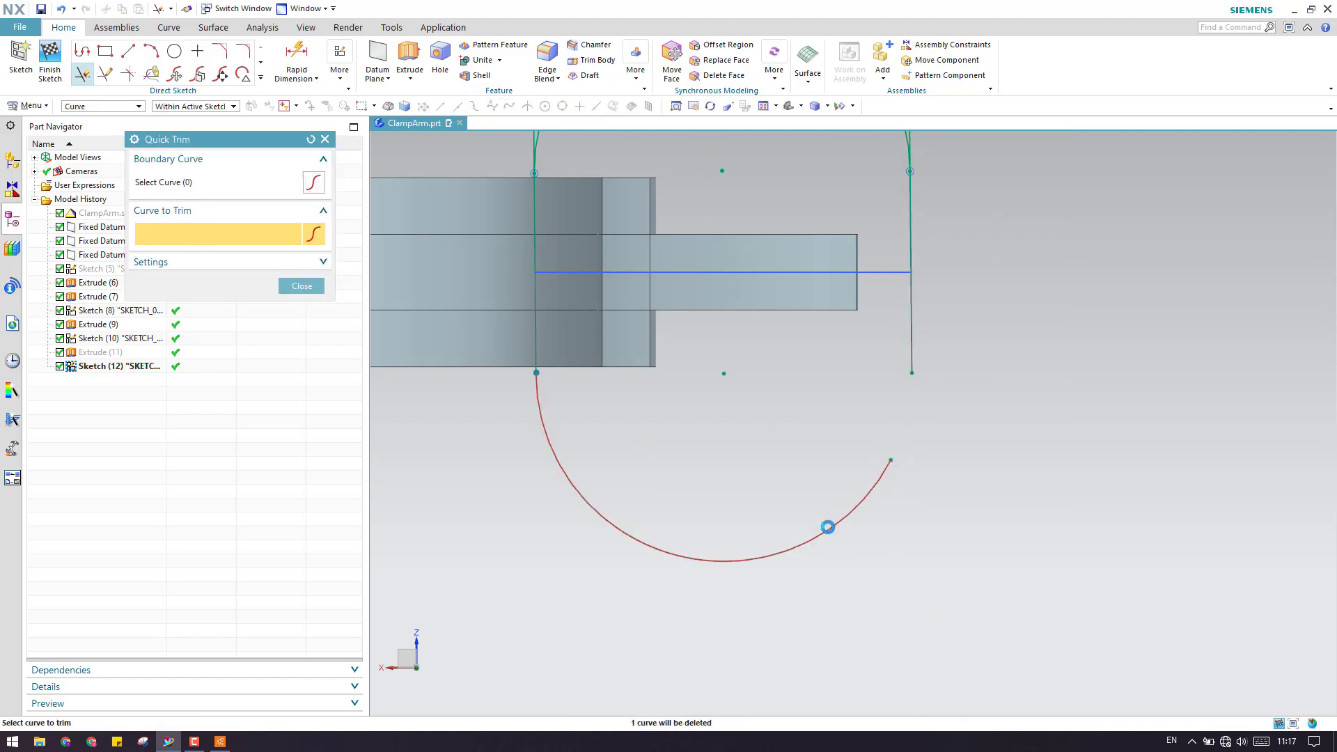
click(827, 527)
scroll(788, 546, down, 4)
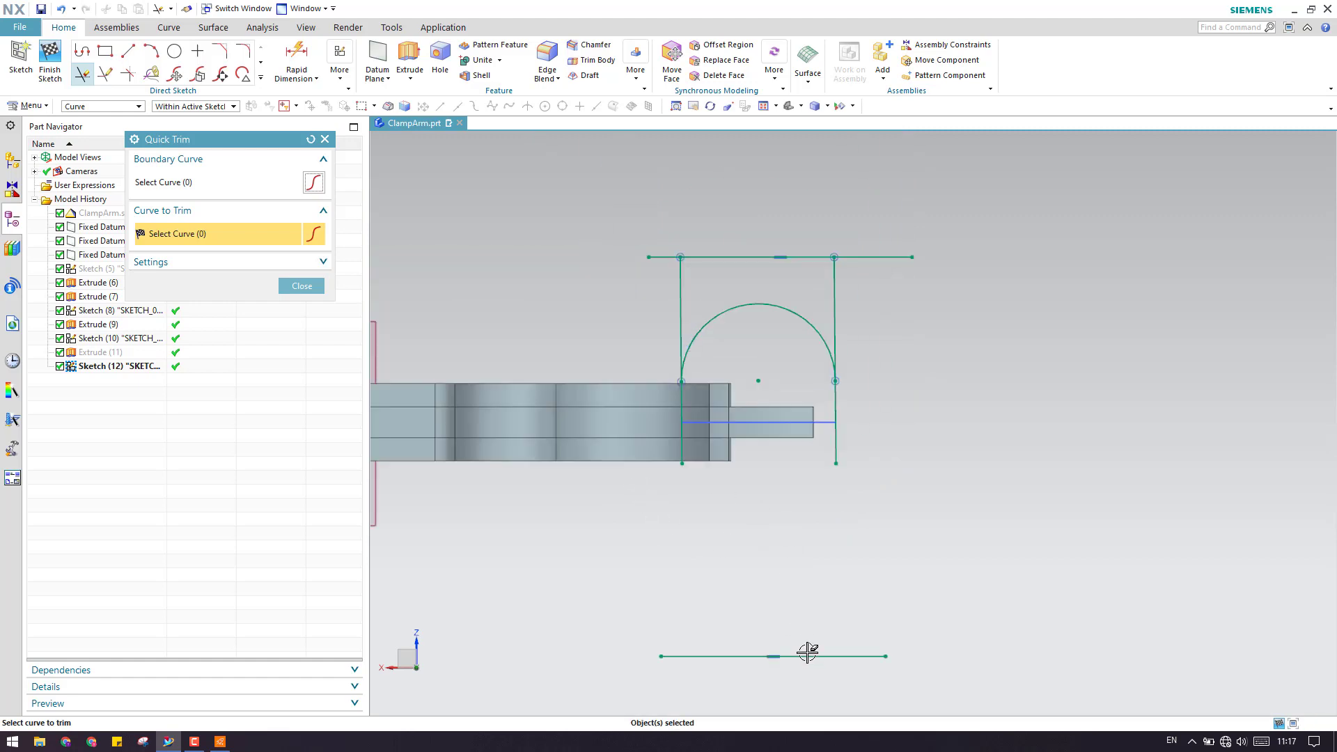
scroll(848, 373, up, 4)
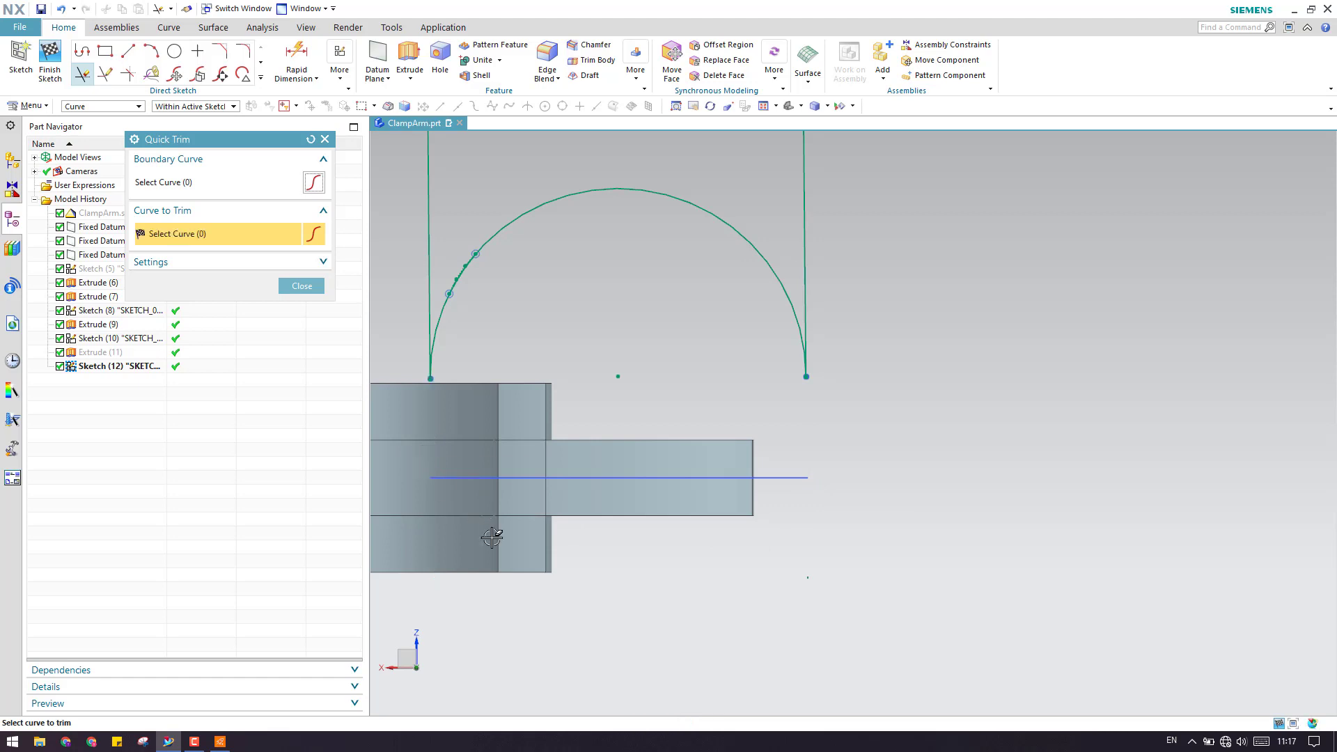
scroll(519, 327, down, 3)
scroll(665, 276, up, 2)
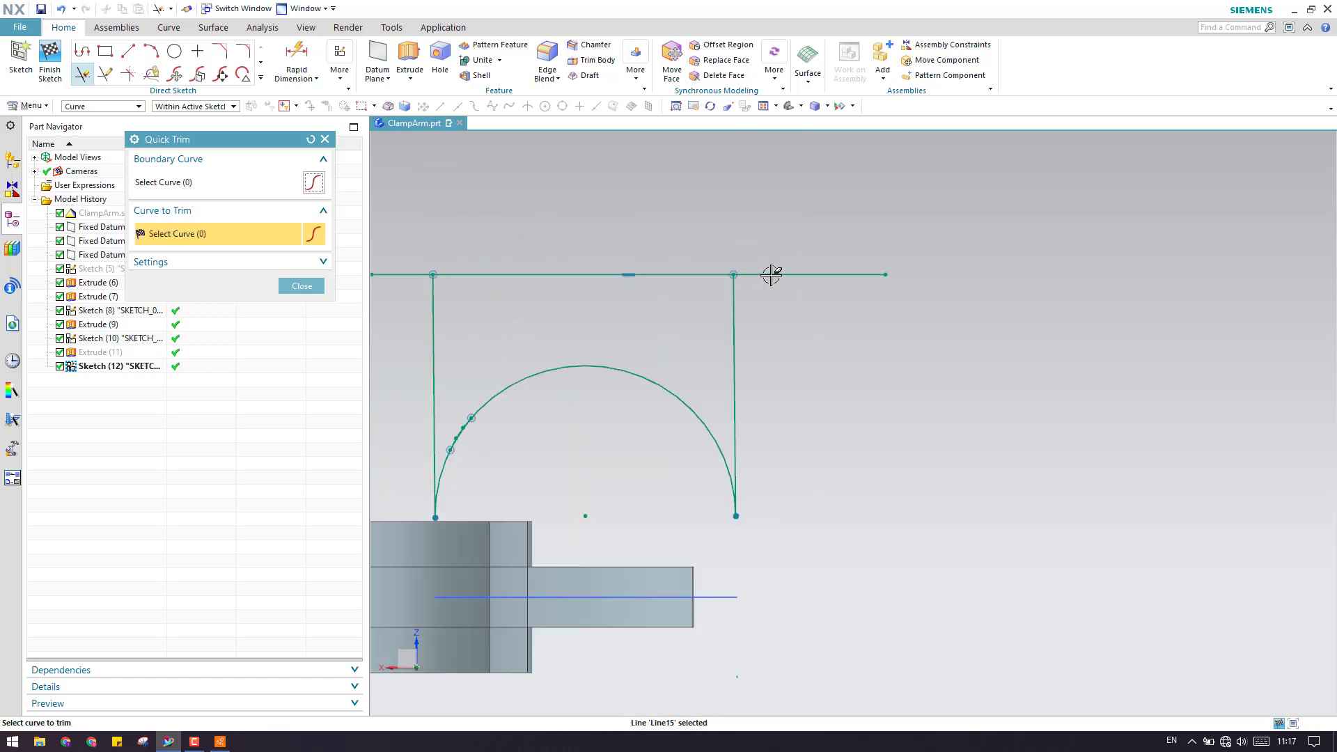
click(430, 277)
middle_click(467, 436)
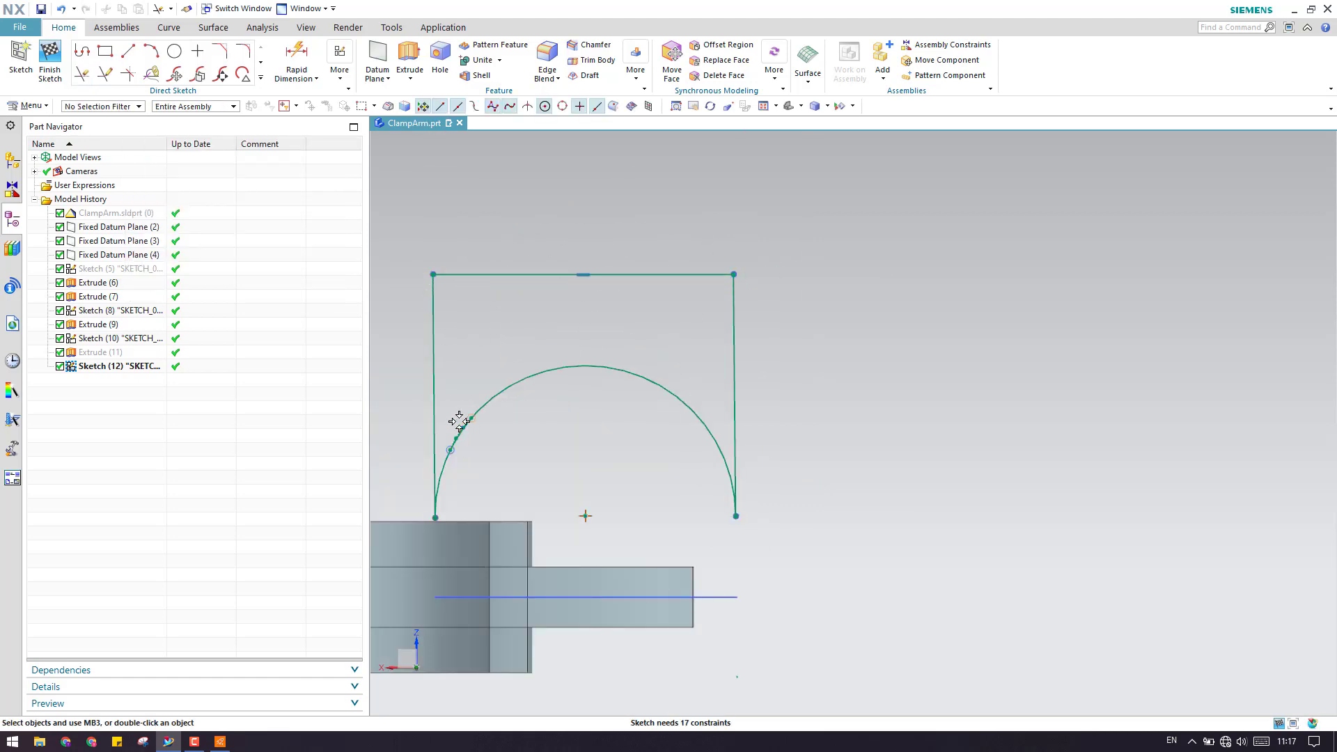
- Delete the stray Spline16 curve via QuickPick and finish the sketch
right_click(459, 421)
click(481, 427)
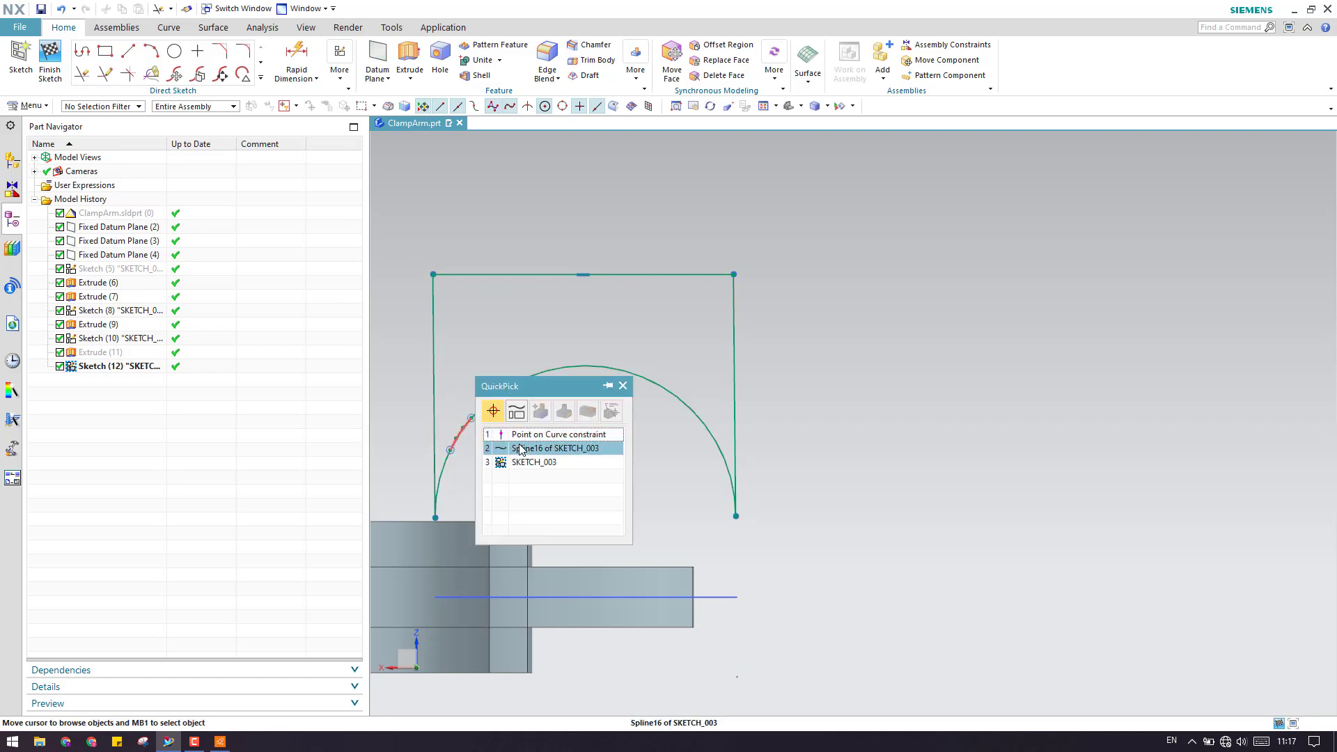
click(520, 448)
key(Delete)
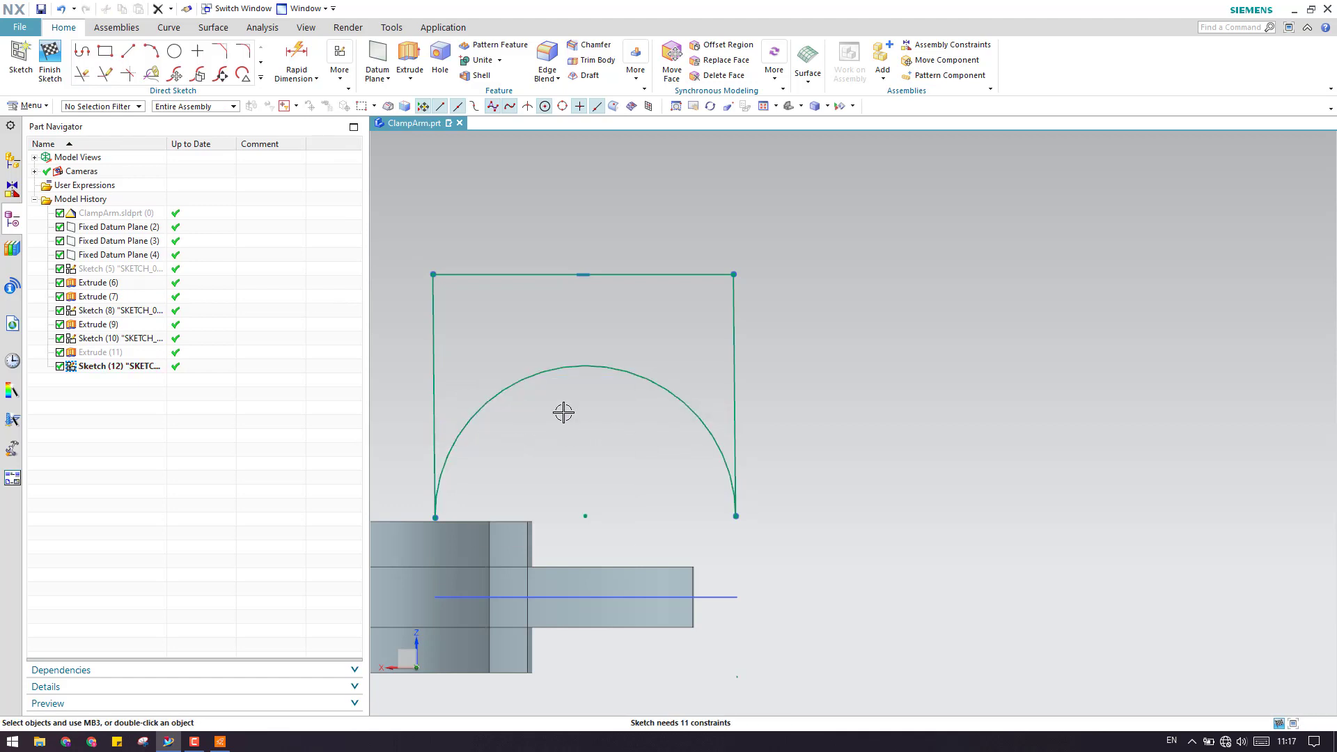
click(57, 68)
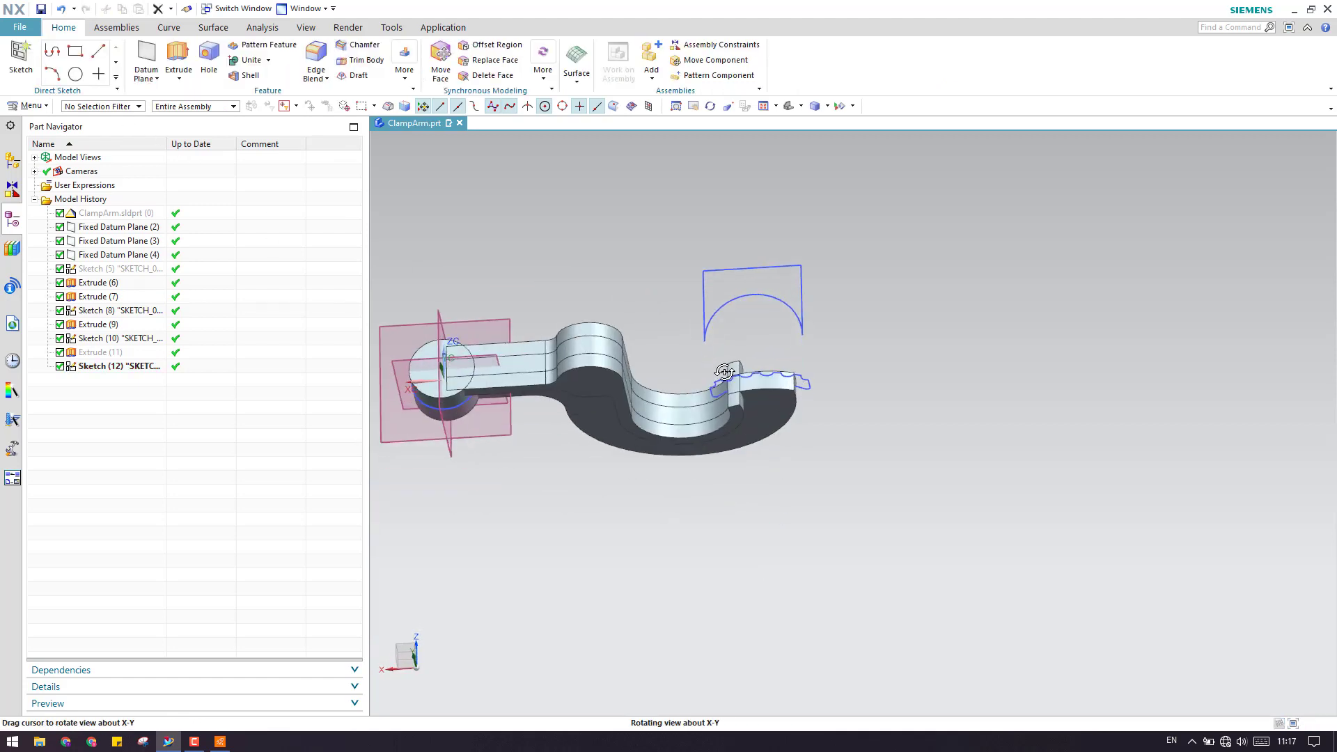
click(178, 57)
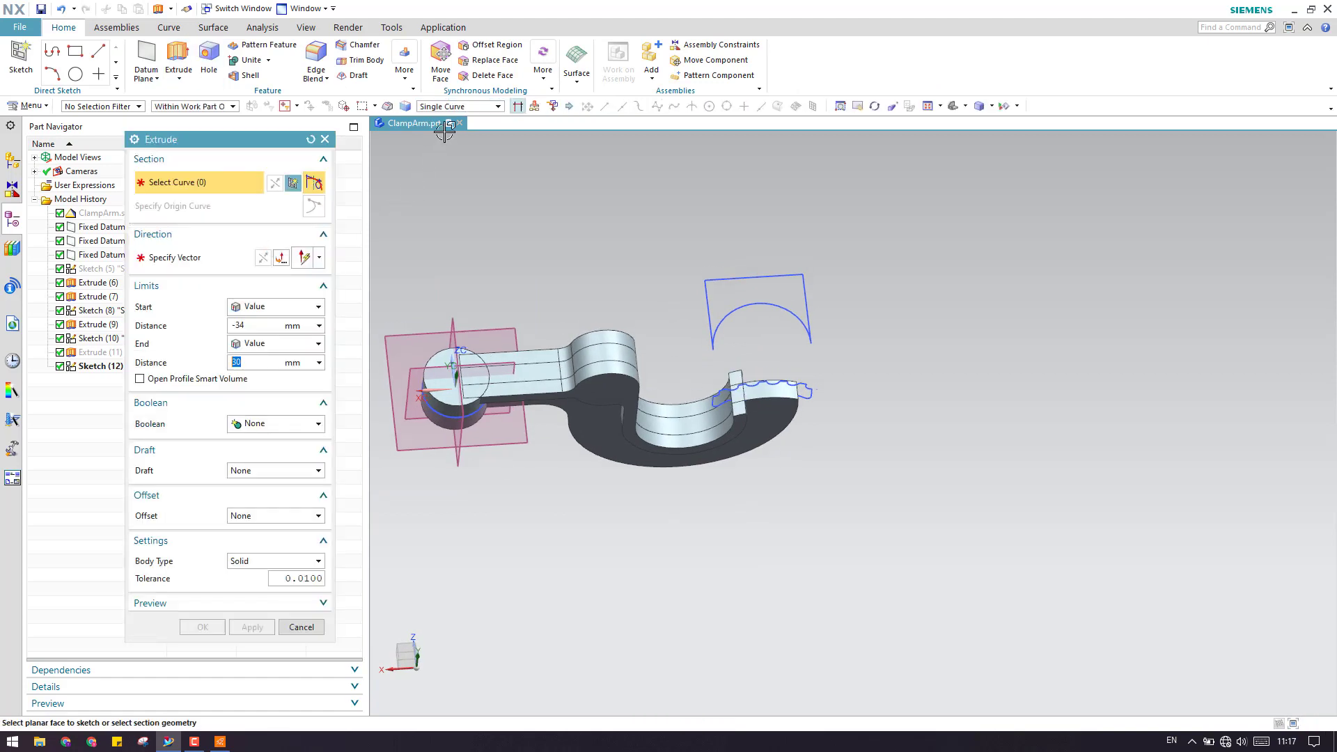
click(450, 108)
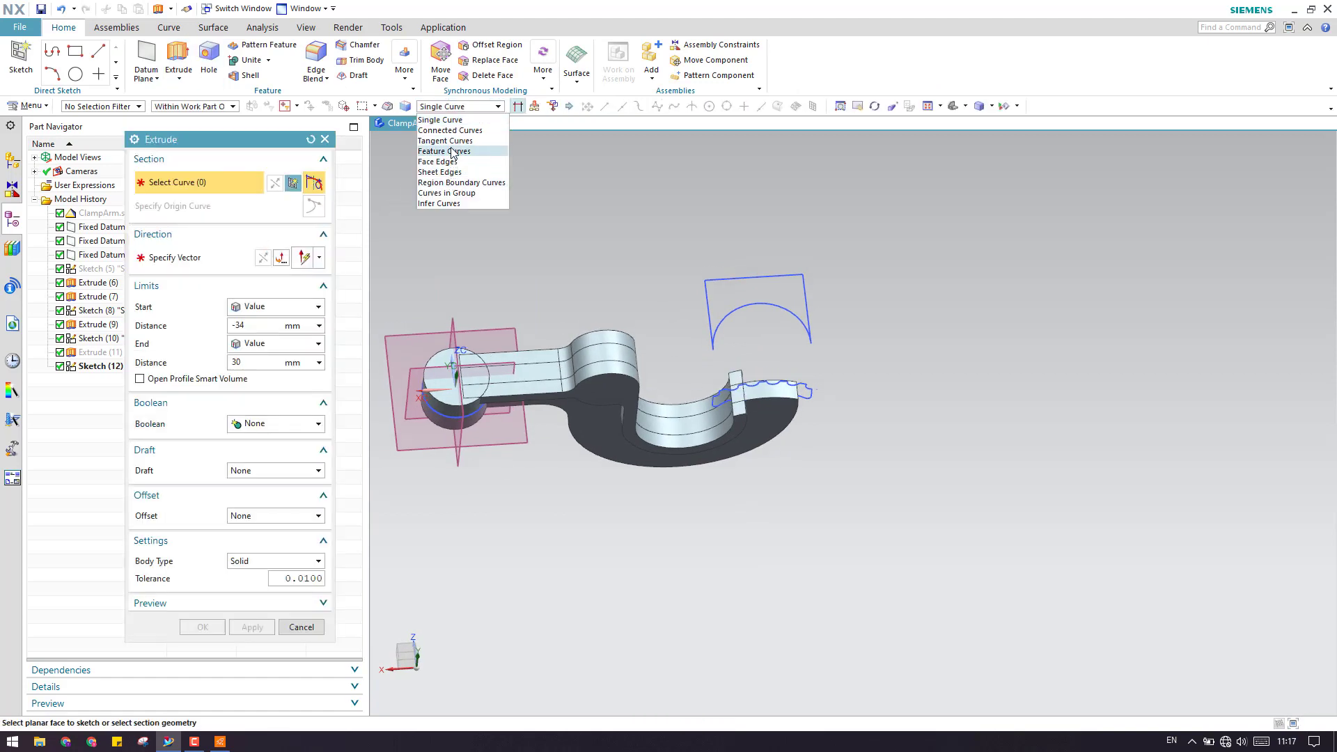
click(452, 152)
scroll(670, 275, down, 1)
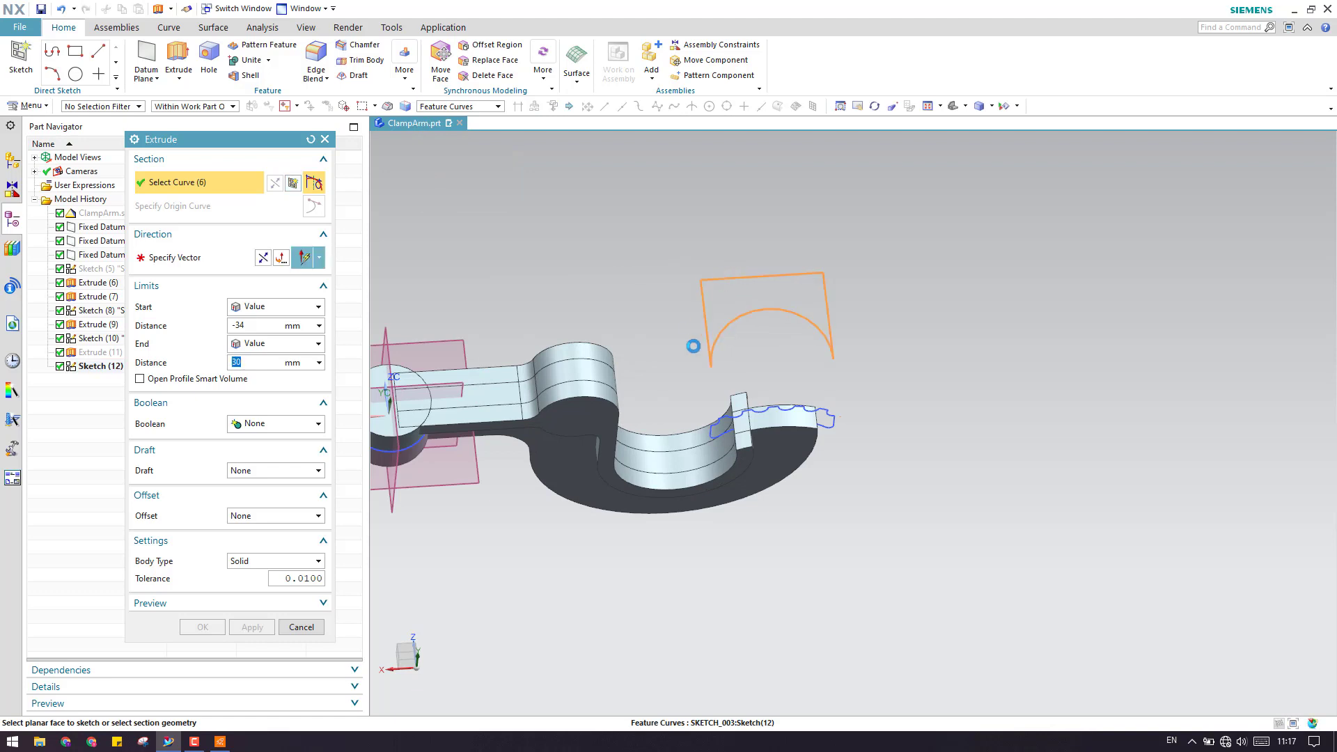
click(692, 359)
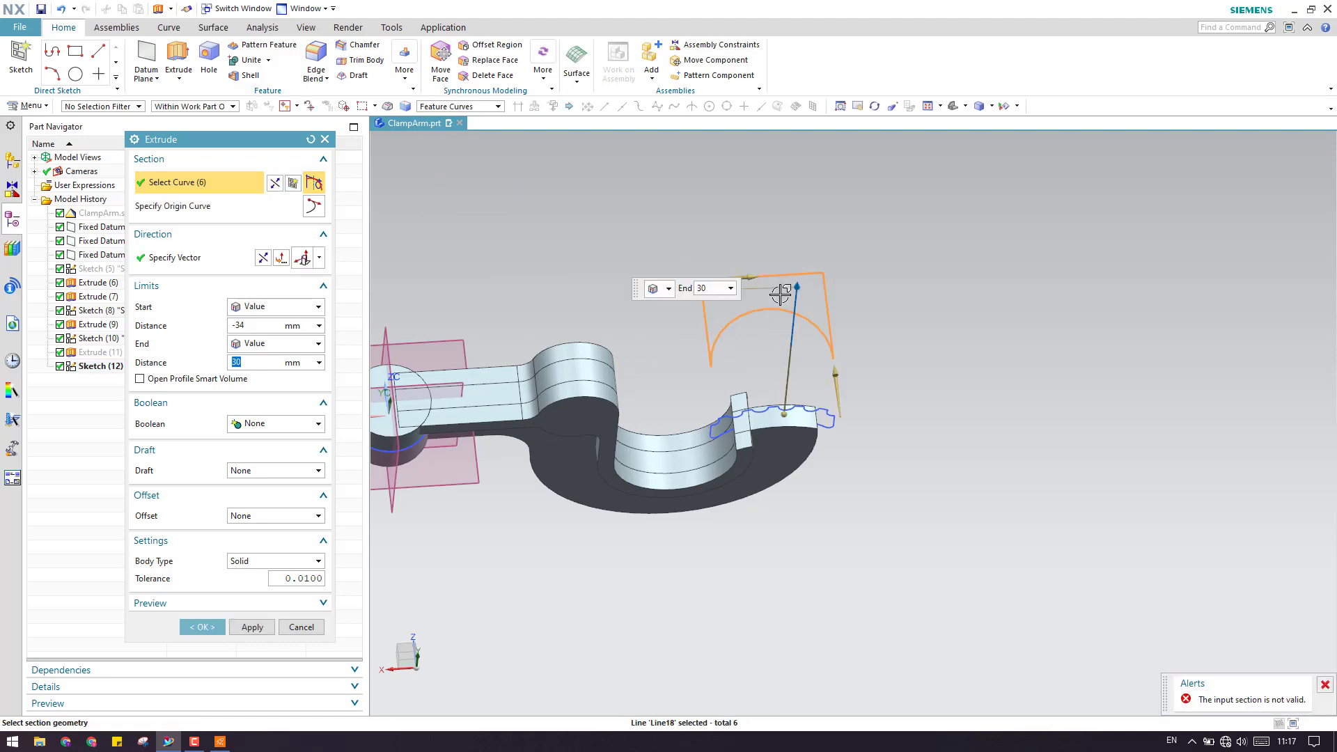
scroll(746, 310, down, 4)
scroll(704, 361, up, 3)
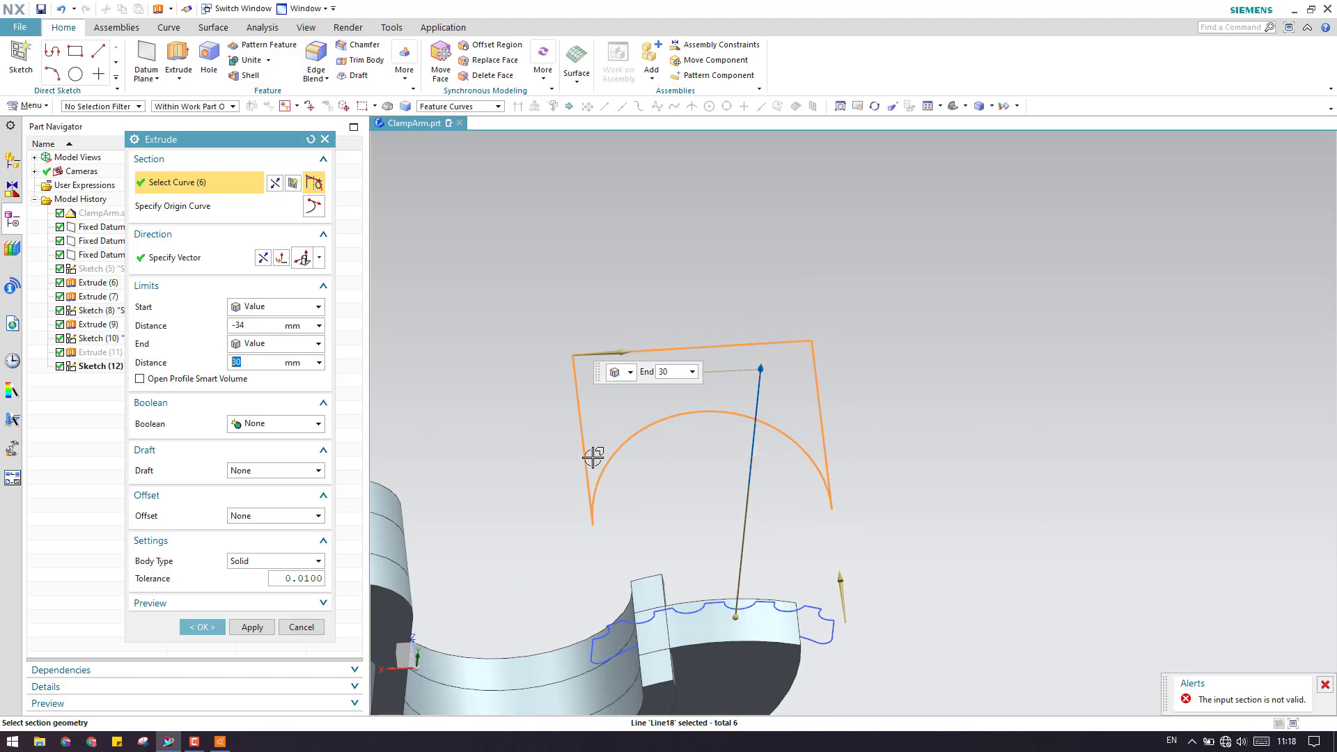
scroll(854, 609, down, 6)
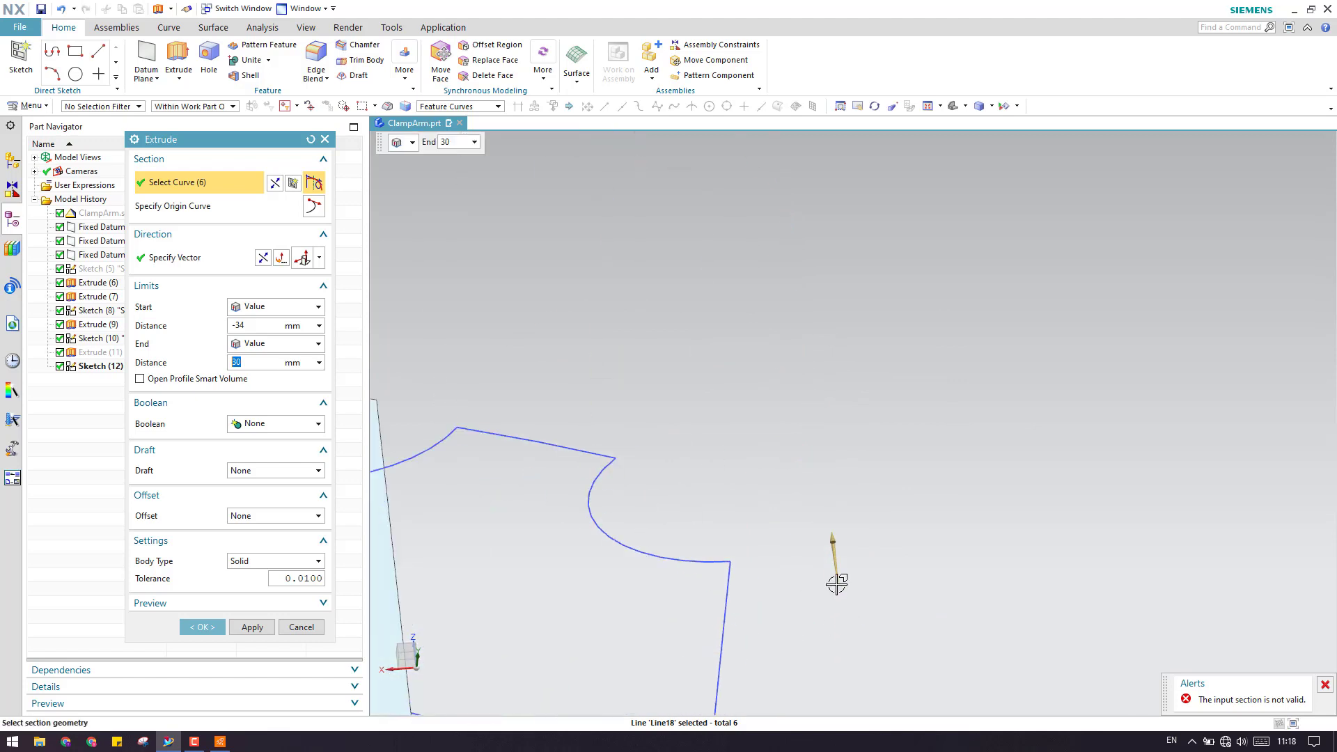
scroll(839, 578, down, 3)
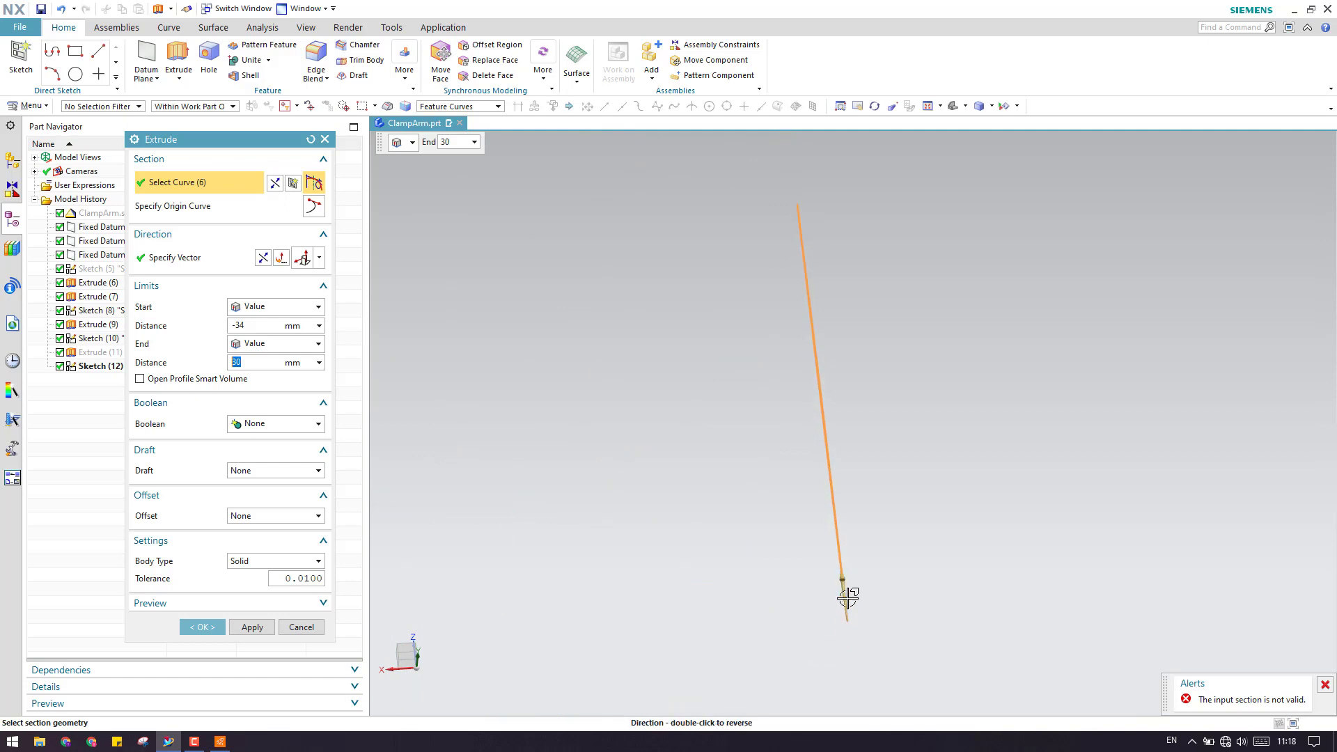
scroll(847, 597, up, 3)
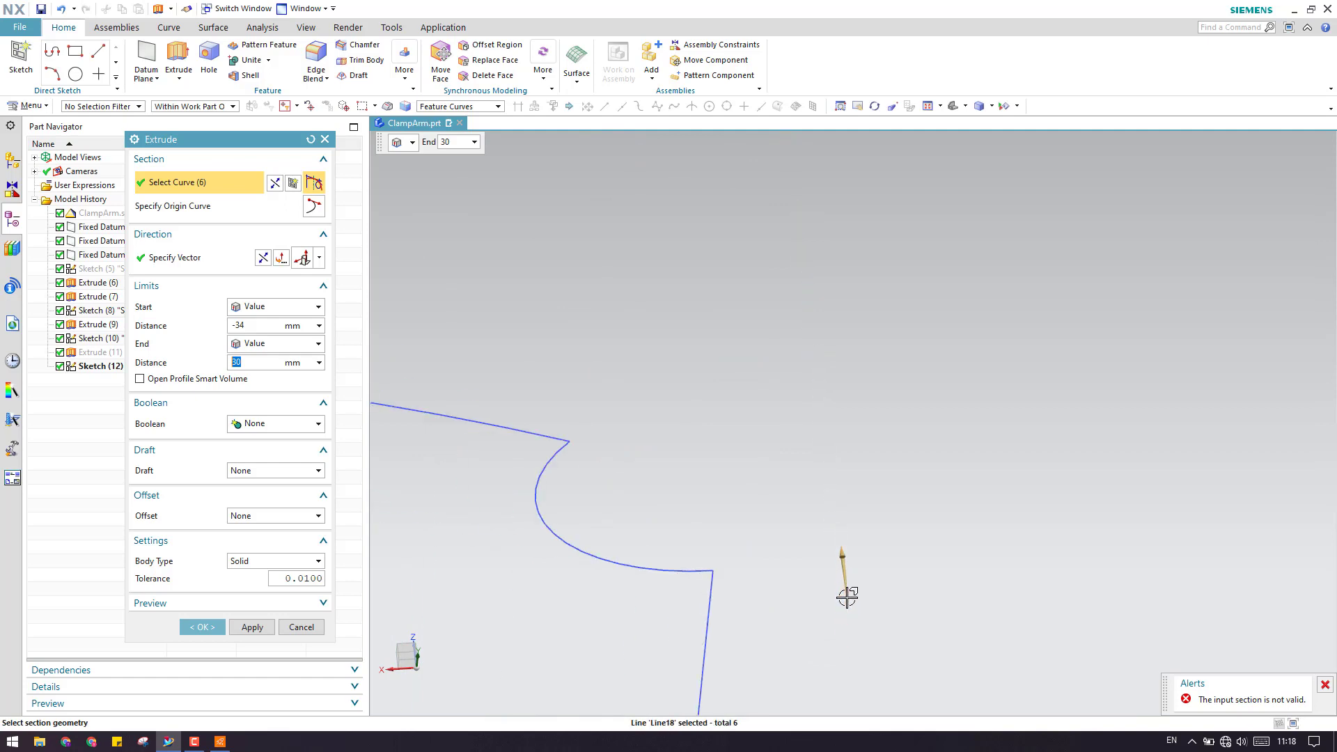
click(295, 627)
double_click(842, 593)
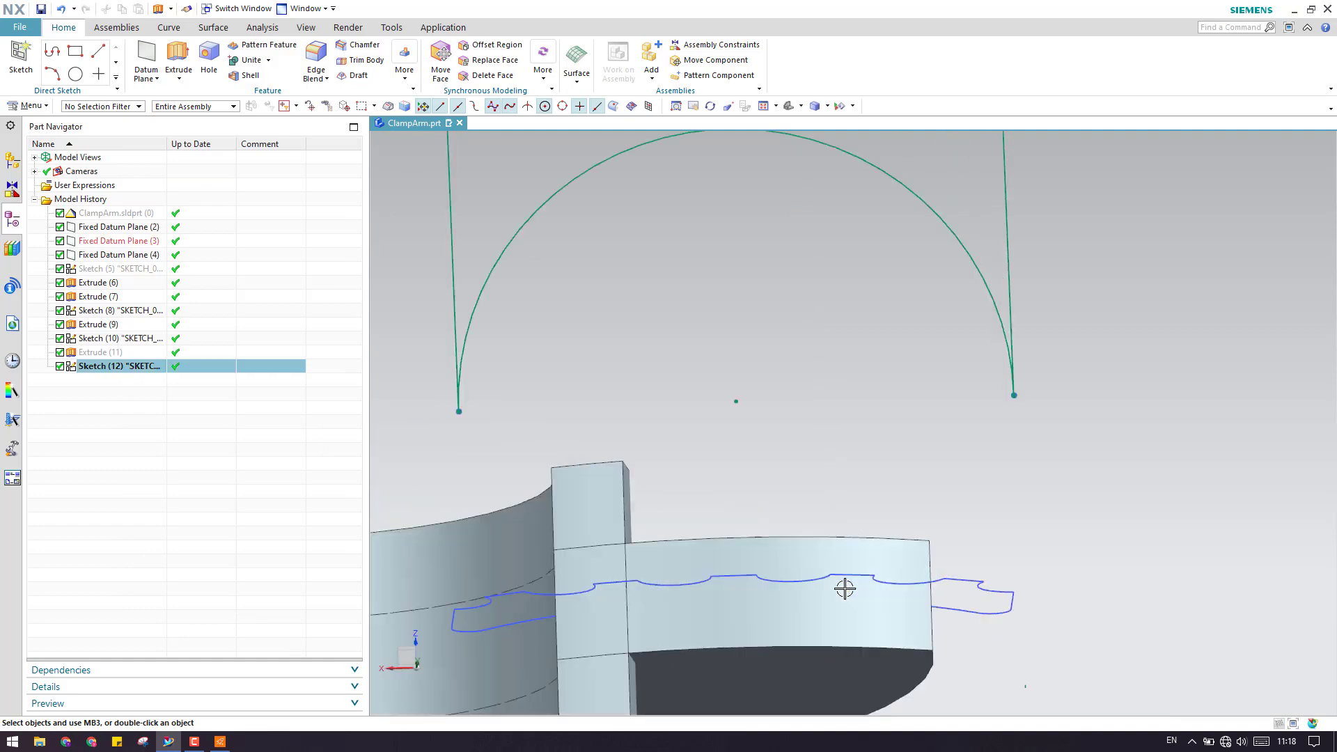
scroll(1056, 665, down, 10)
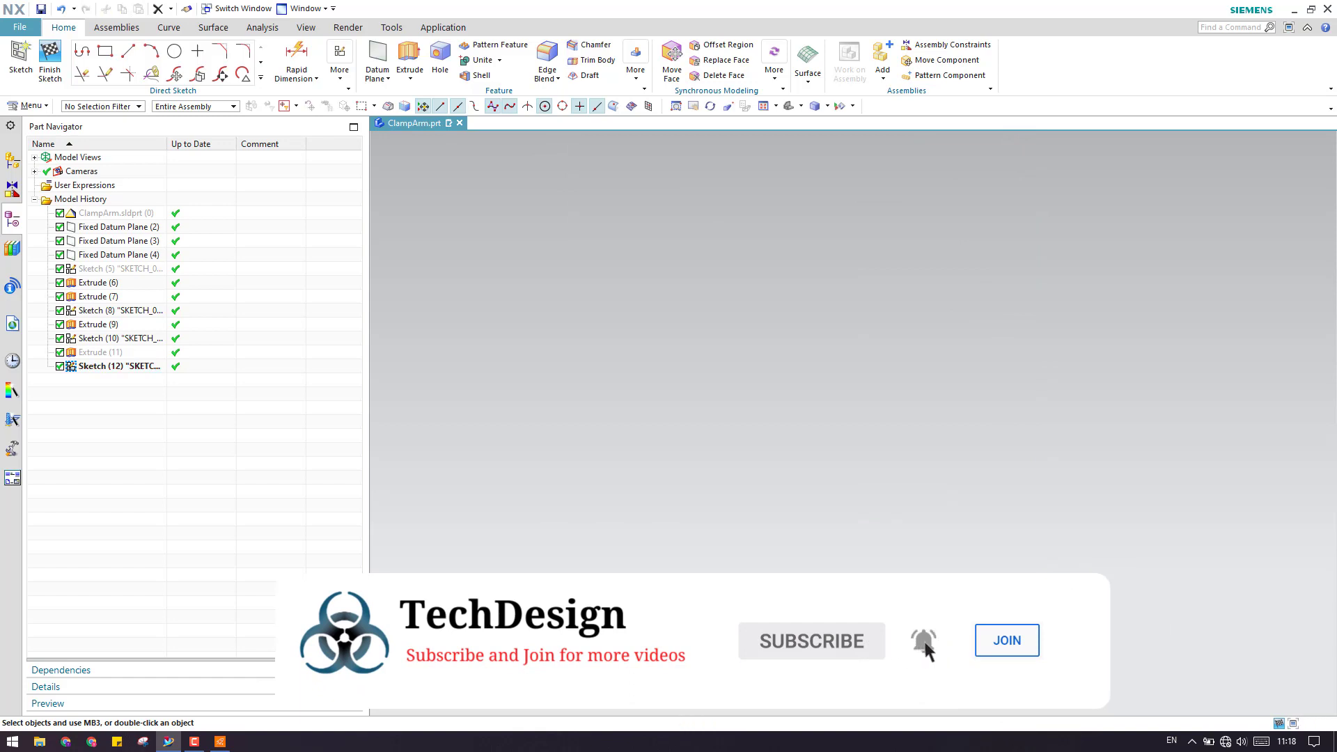
scroll(936, 640, up, 8)
scroll(880, 394, down, 2)
scroll(745, 332, down, 5)
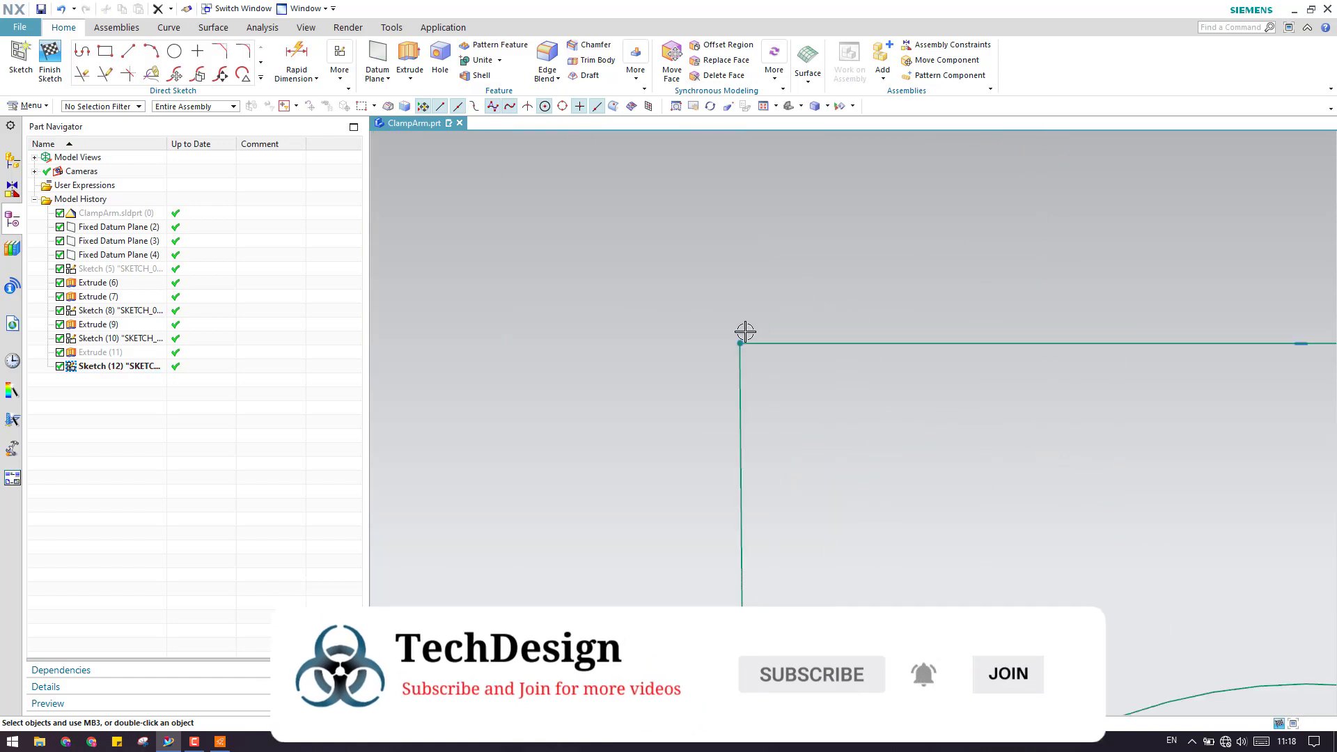
mouse_move(745, 332)
shift+middle_down()
mouse_move(770, 397)
mouse_move(619, 384)
shift+middle_up()
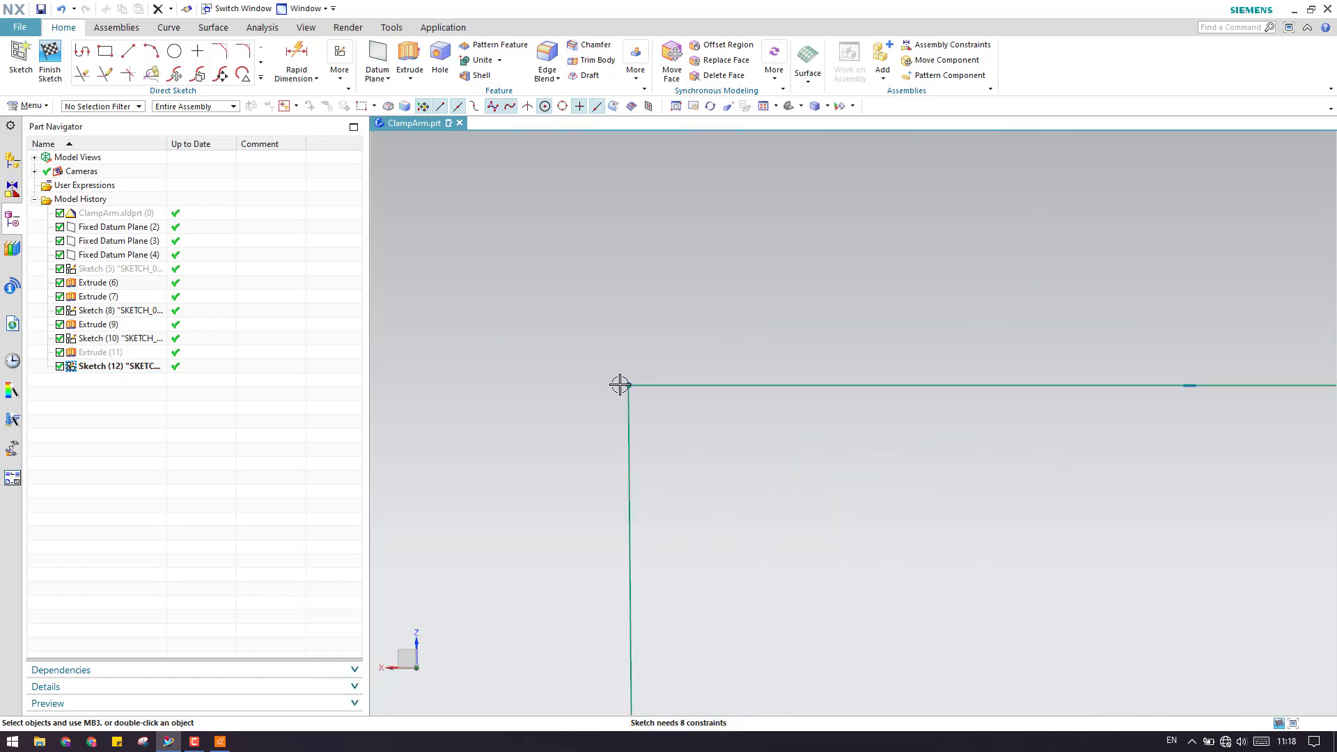
scroll(620, 384, up, 5)
scroll(753, 455, up, 2)
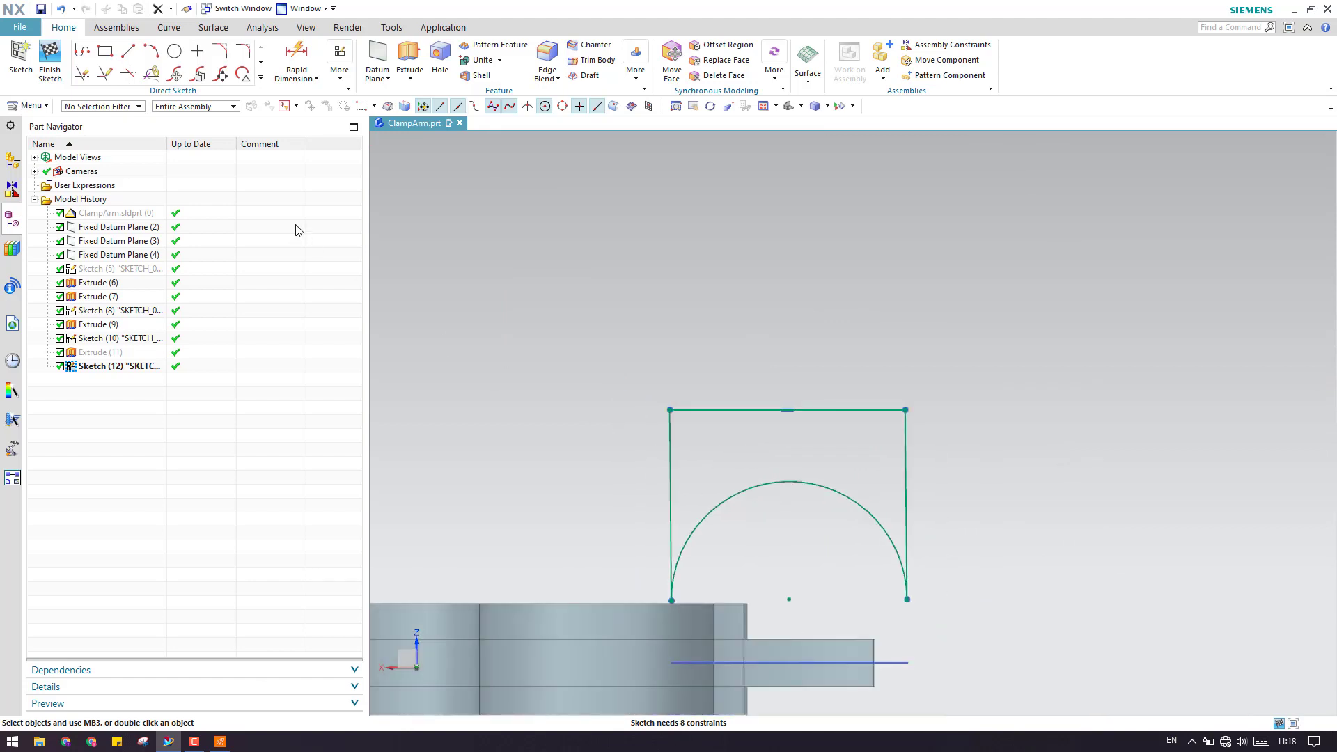
click(49, 59)
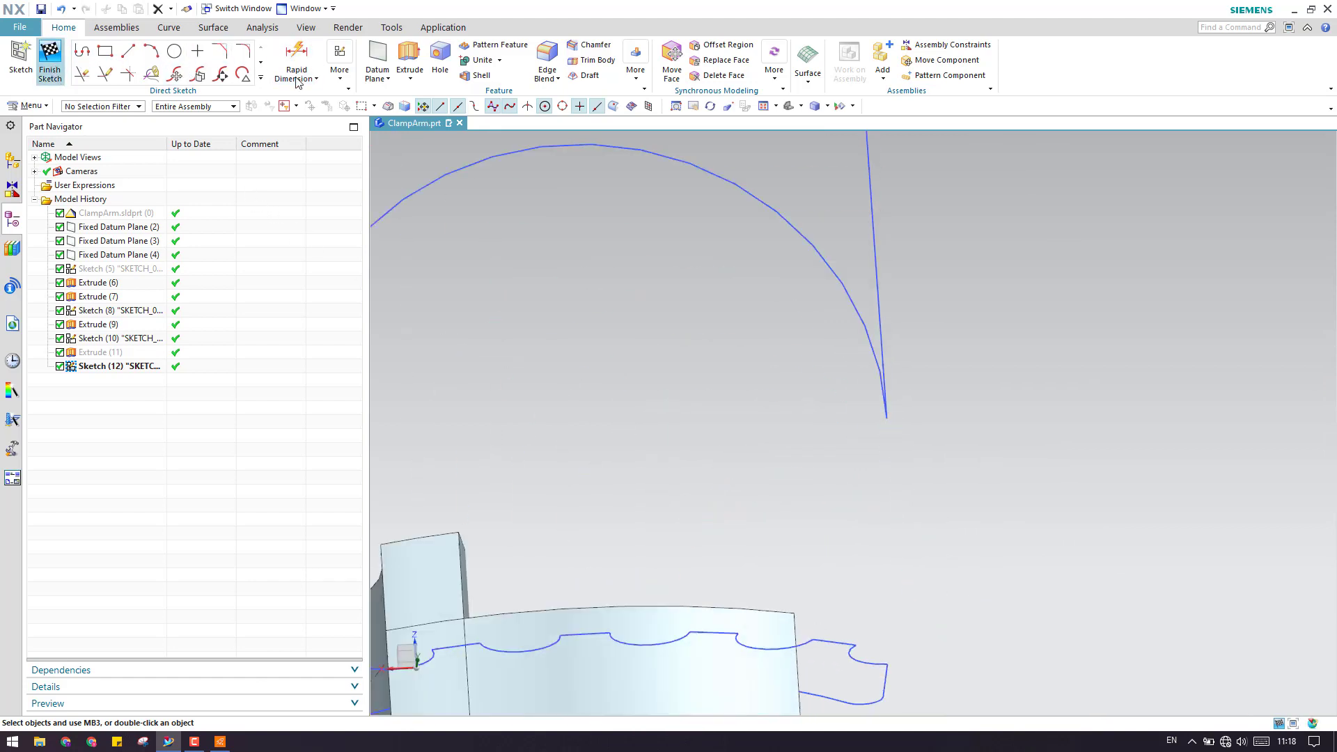
- Cancel an Extrude of the sketch's Feature Curves and reopen Sketch (12) for editing
click(178, 59)
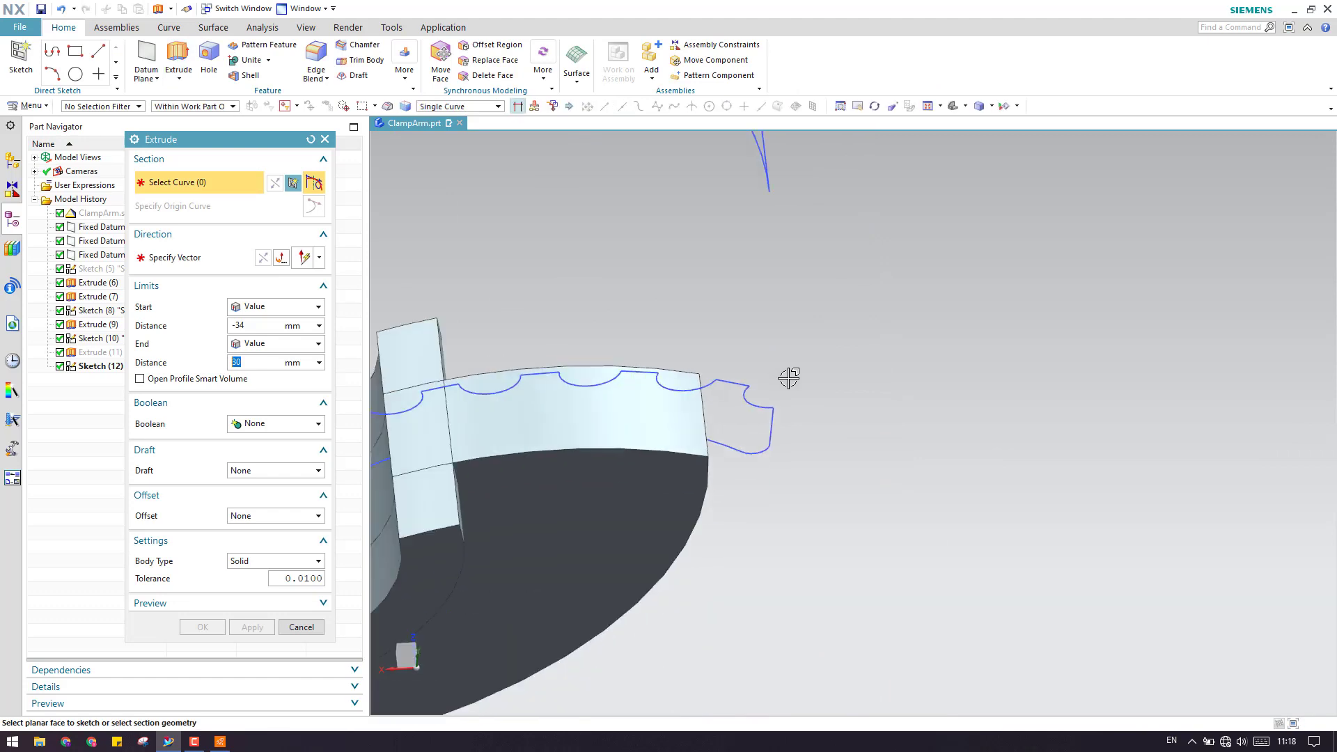
scroll(798, 458, up, 2)
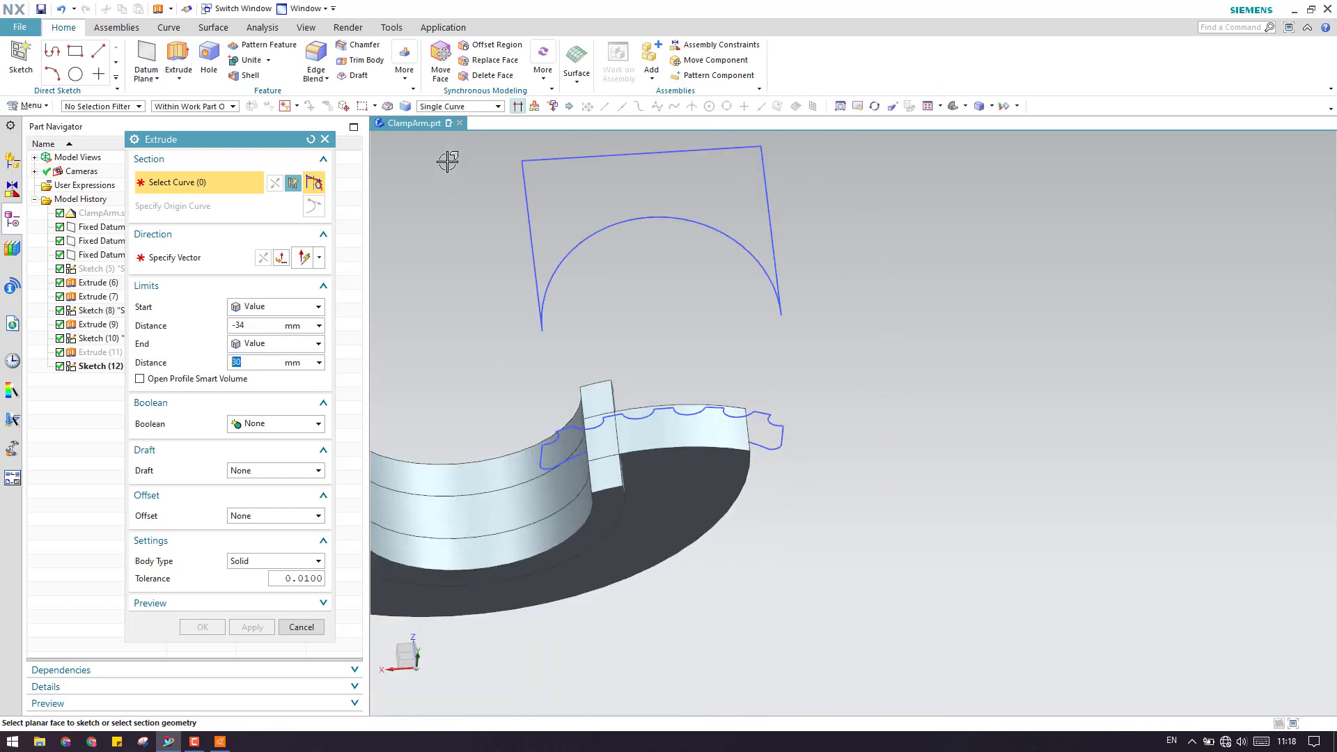
click(472, 108)
click(471, 153)
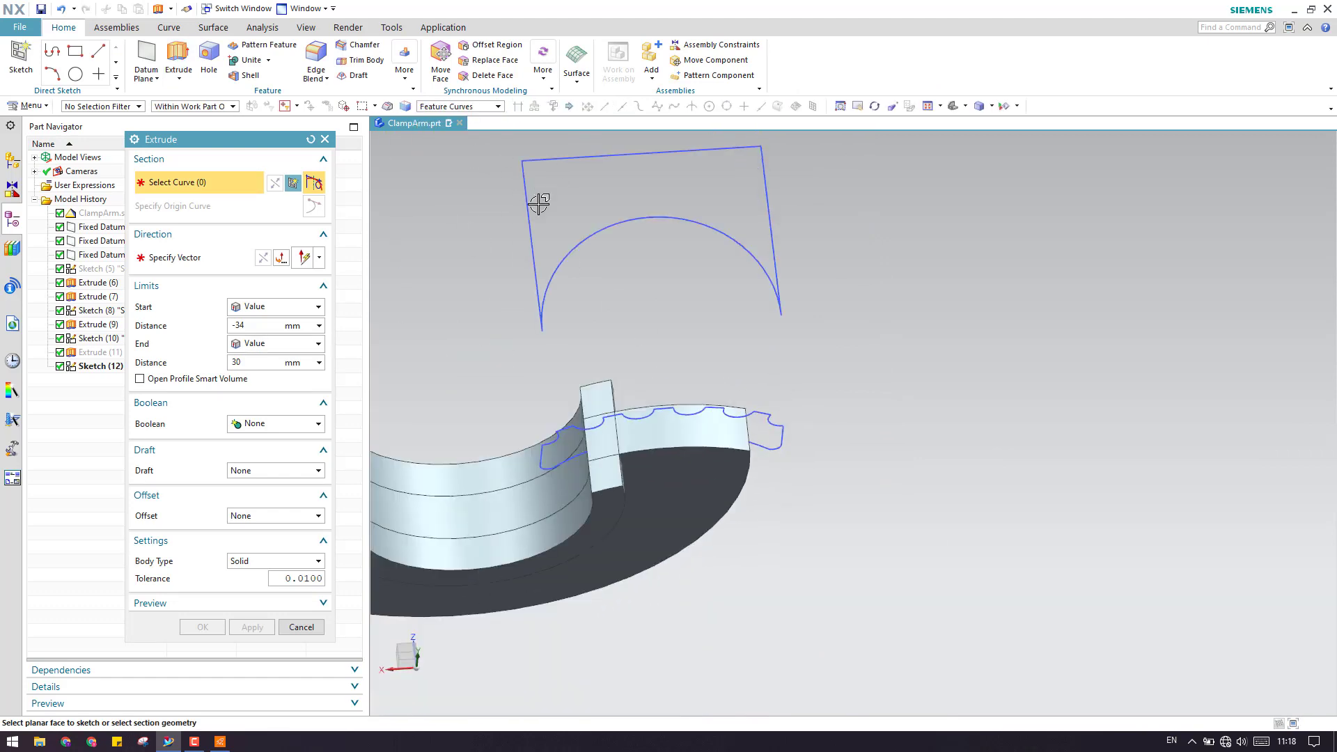
click(531, 244)
scroll(844, 479, up, 2)
scroll(794, 420, down, 3)
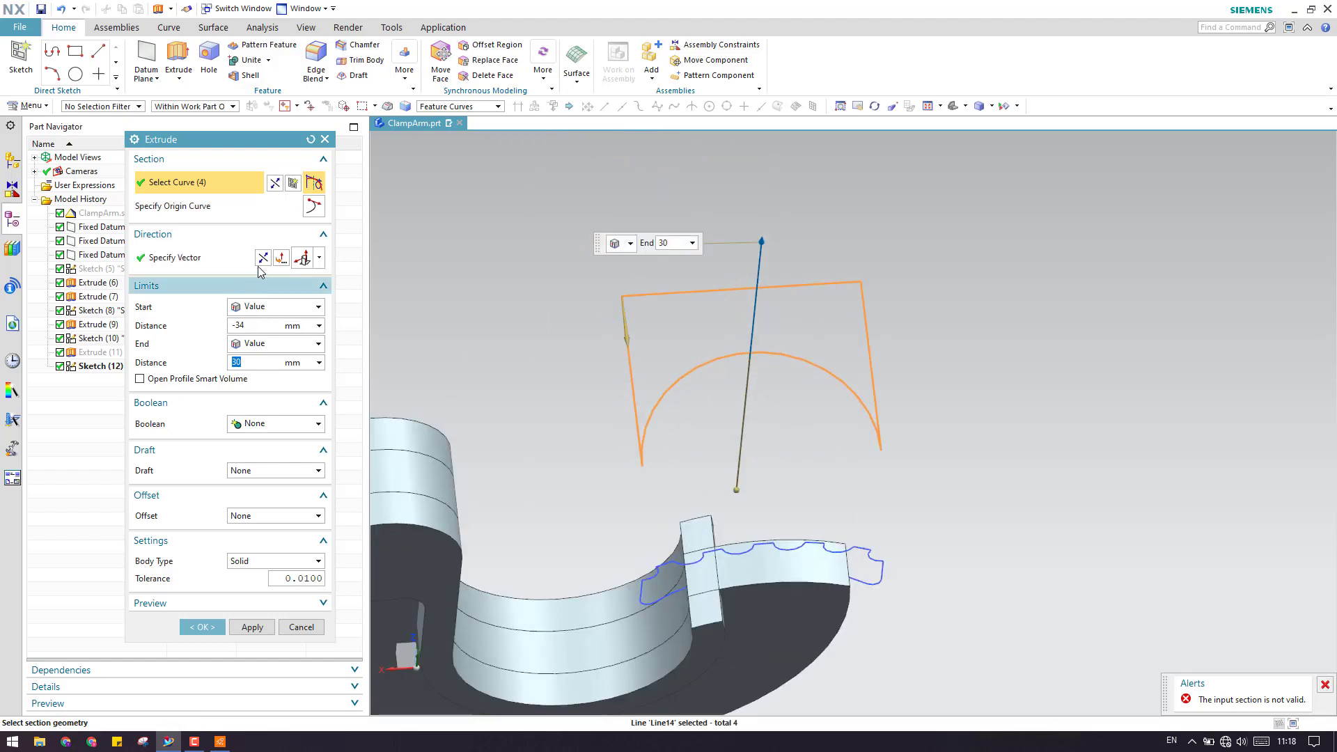
key(Escape)
double_click(633, 427)
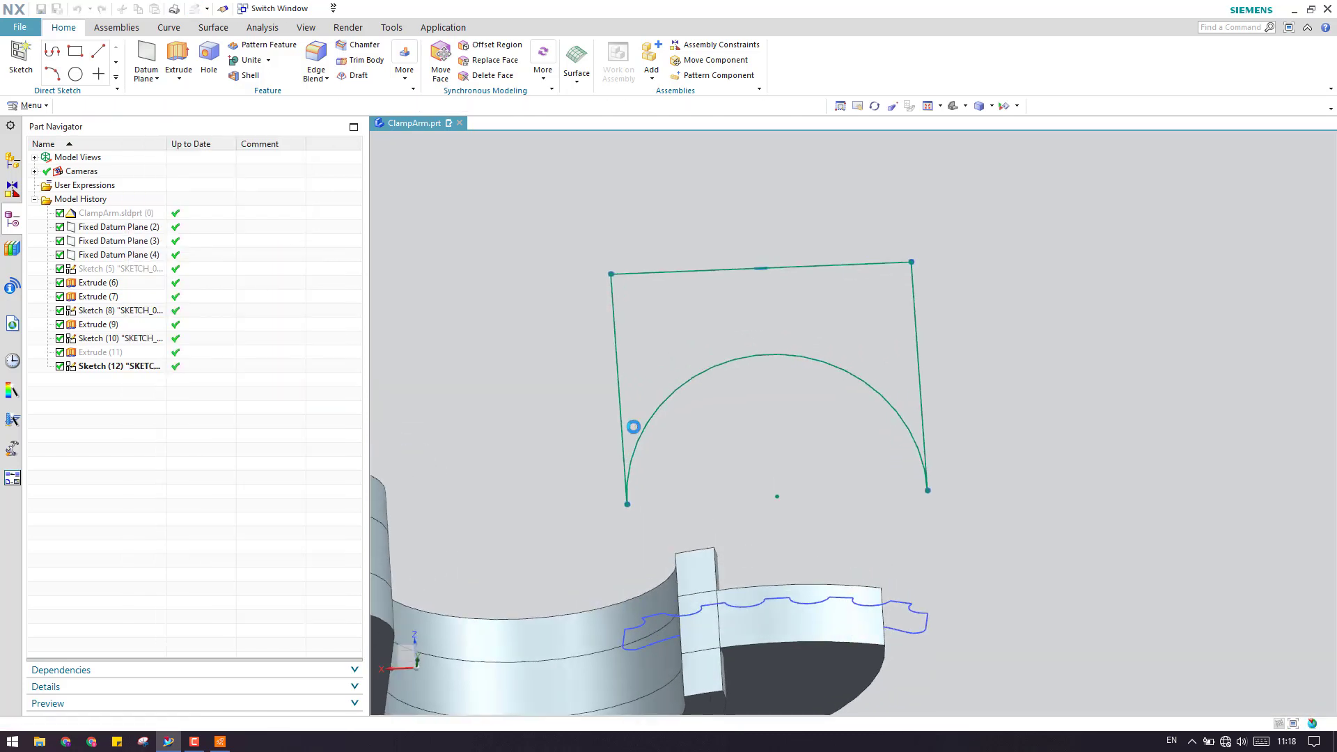
- Fillet the corner between the vertical and top sketch lines, then finish the sketch
scroll(583, 187, down, 5)
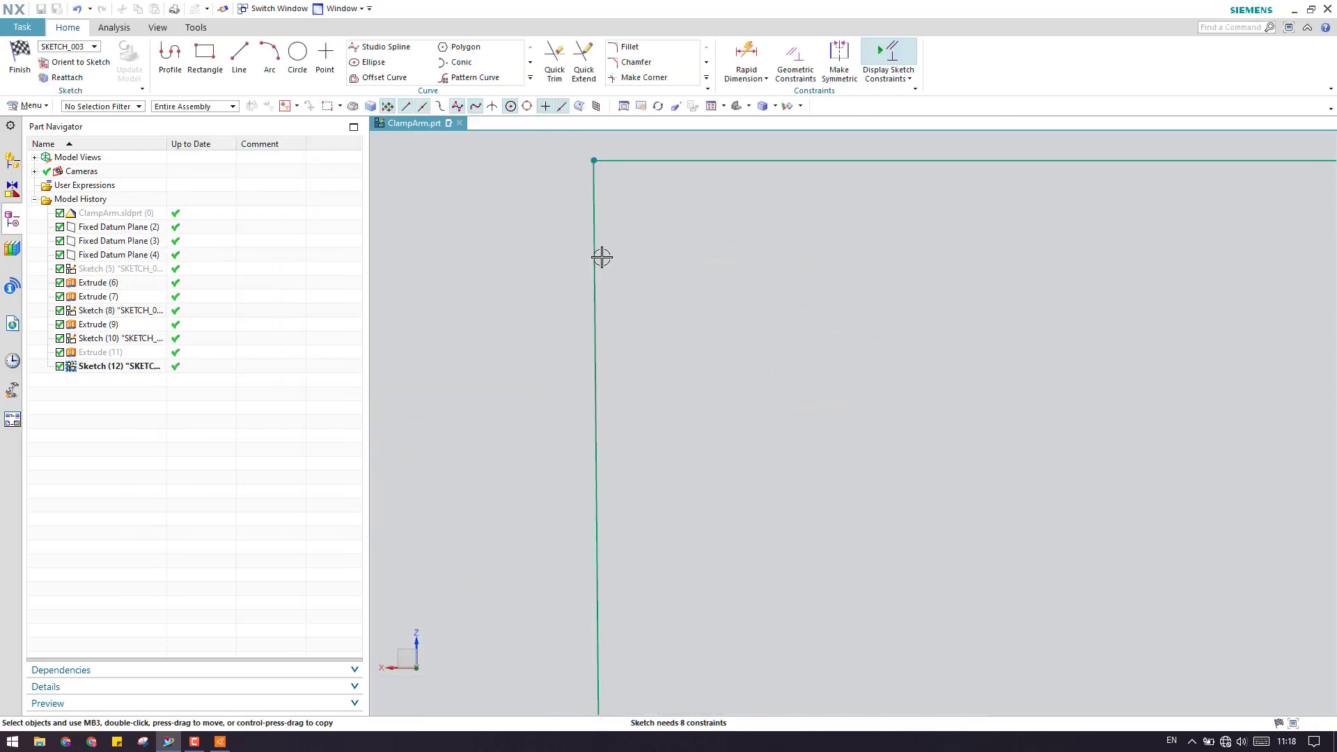
scroll(601, 328, up, 4)
key(f)
click(600, 306)
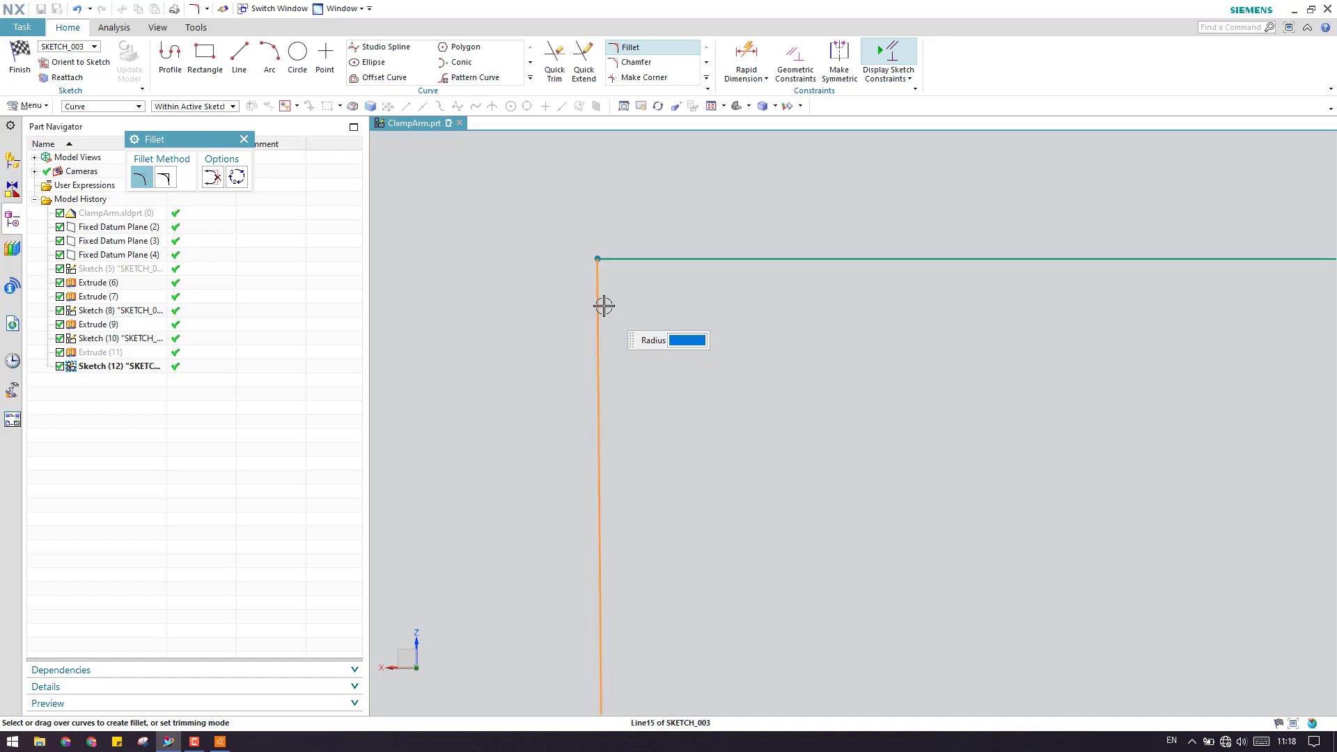
click(615, 262)
click(609, 282)
key(Escape)
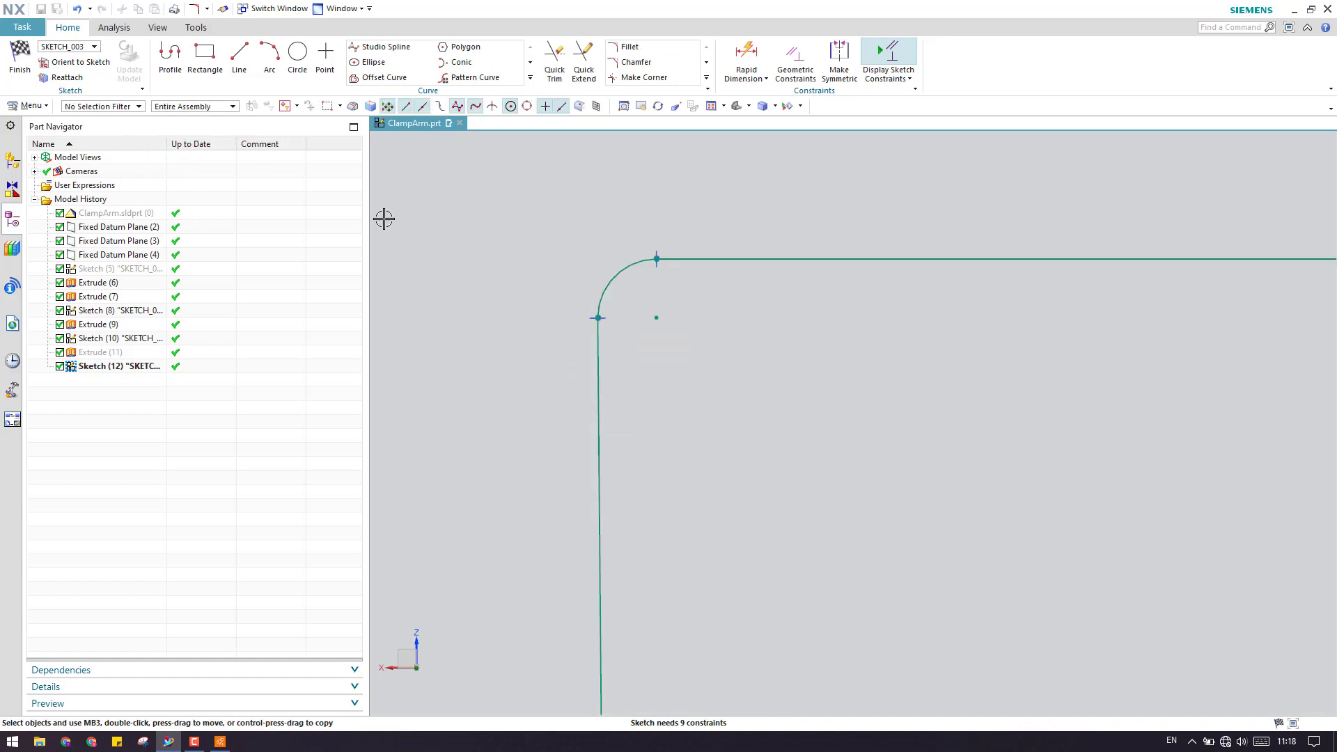
click(9, 65)
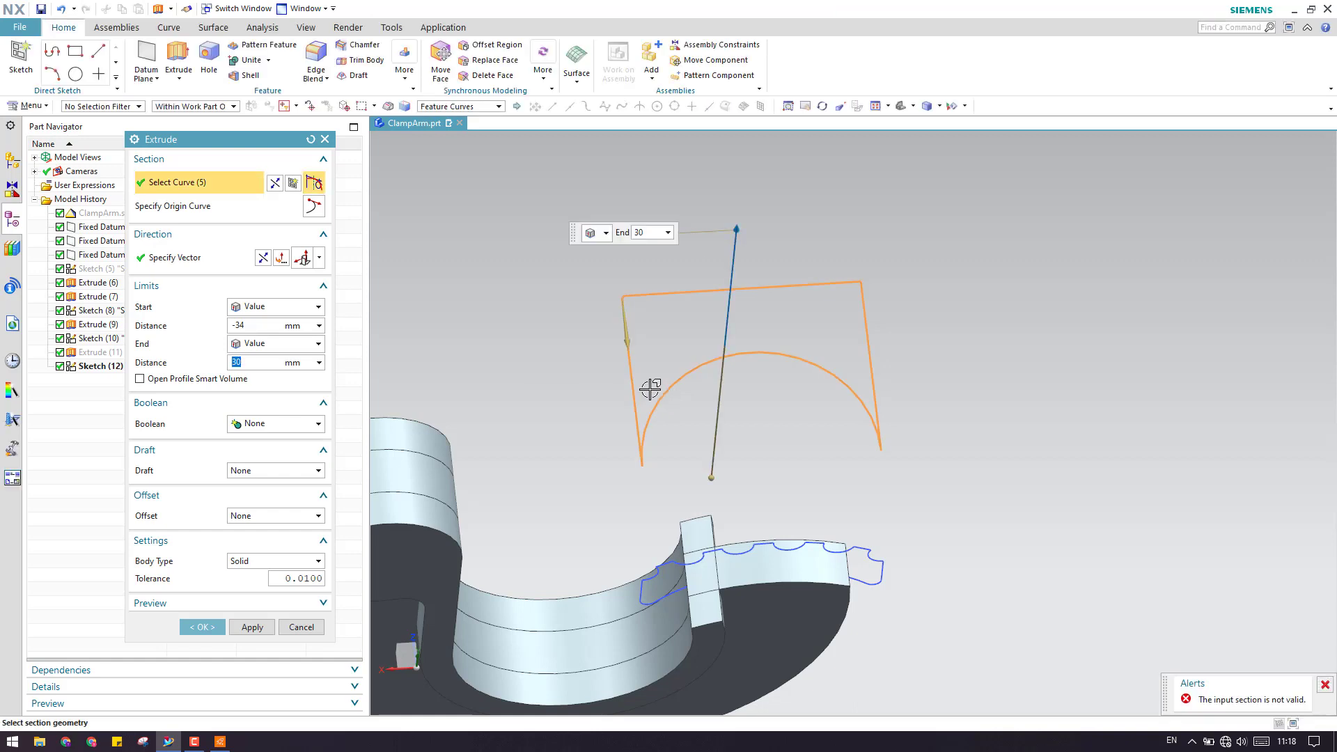
- Reset Extrude's section, switch to single-curve selection, and pick the left, right and top lines
scroll(613, 283, up, 5)
scroll(616, 302, up, 6)
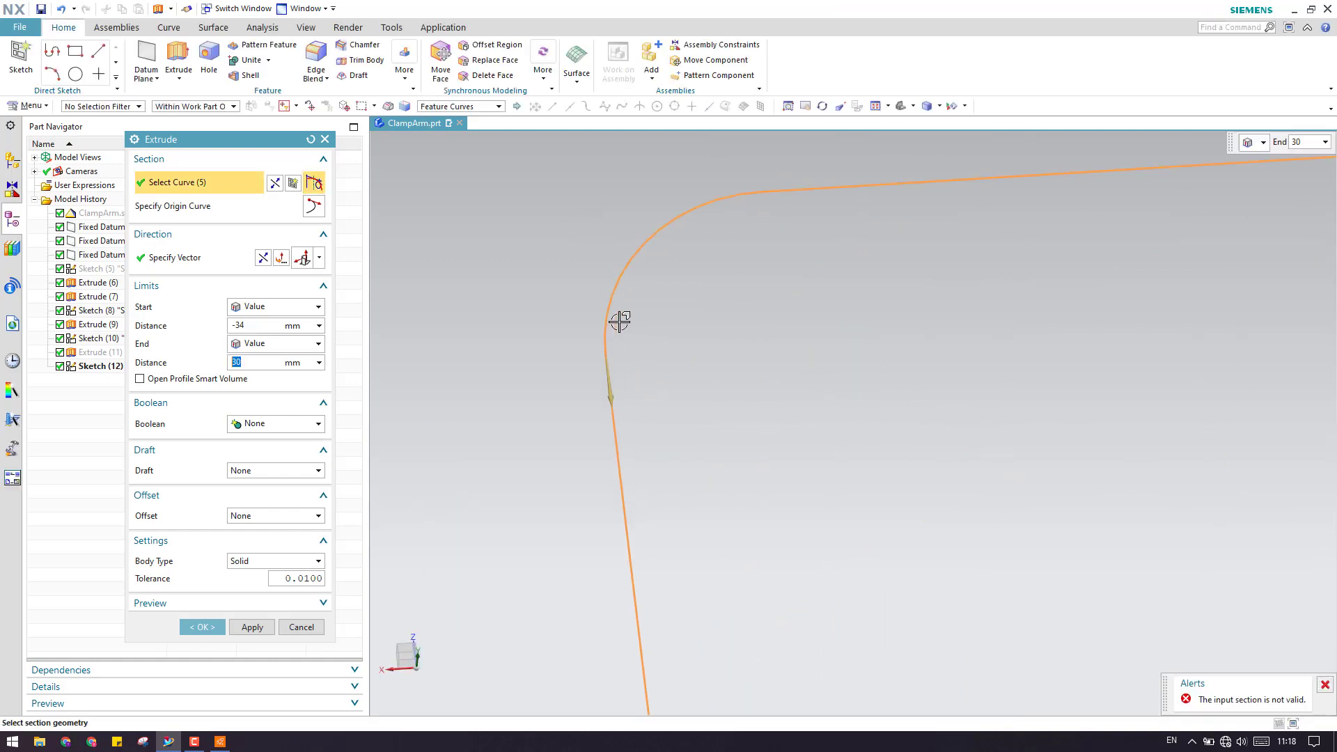
scroll(621, 553, down, 7)
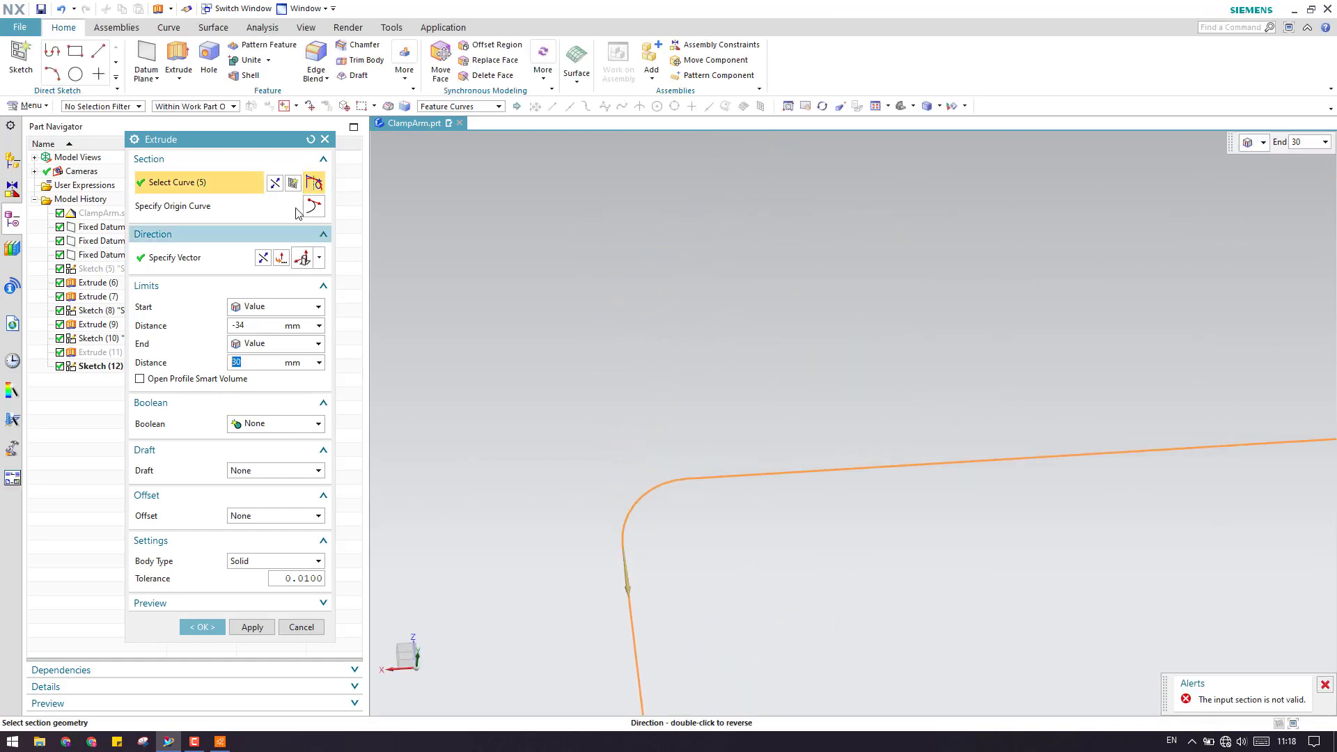
click(311, 139)
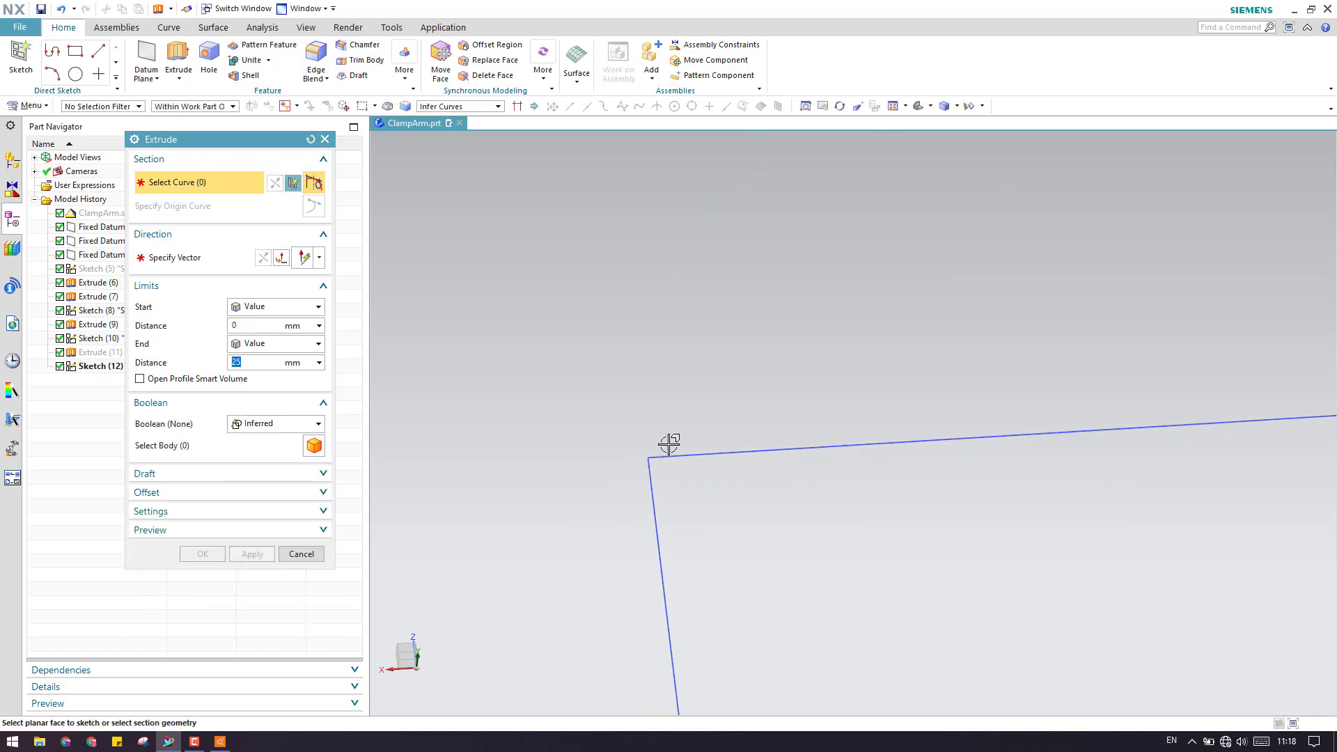
click(439, 106)
click(445, 130)
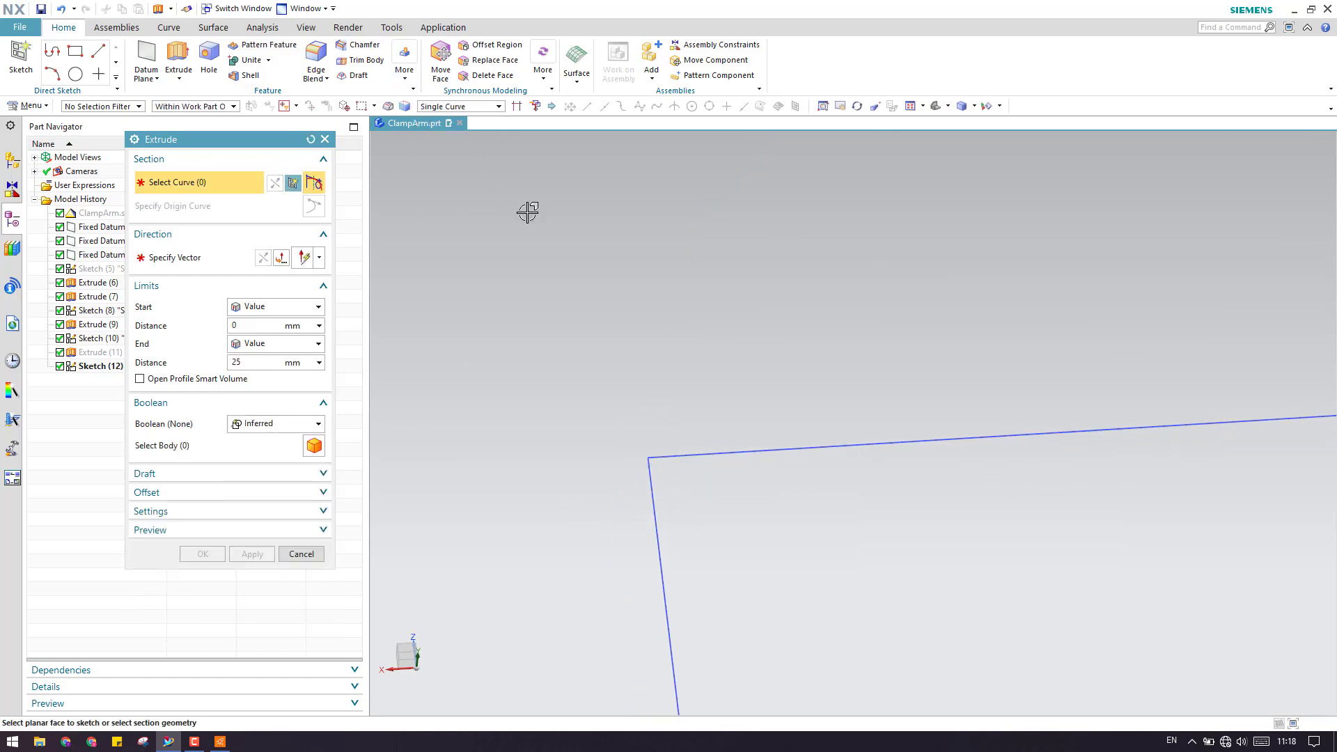
click(519, 108)
scroll(566, 283, down, 4)
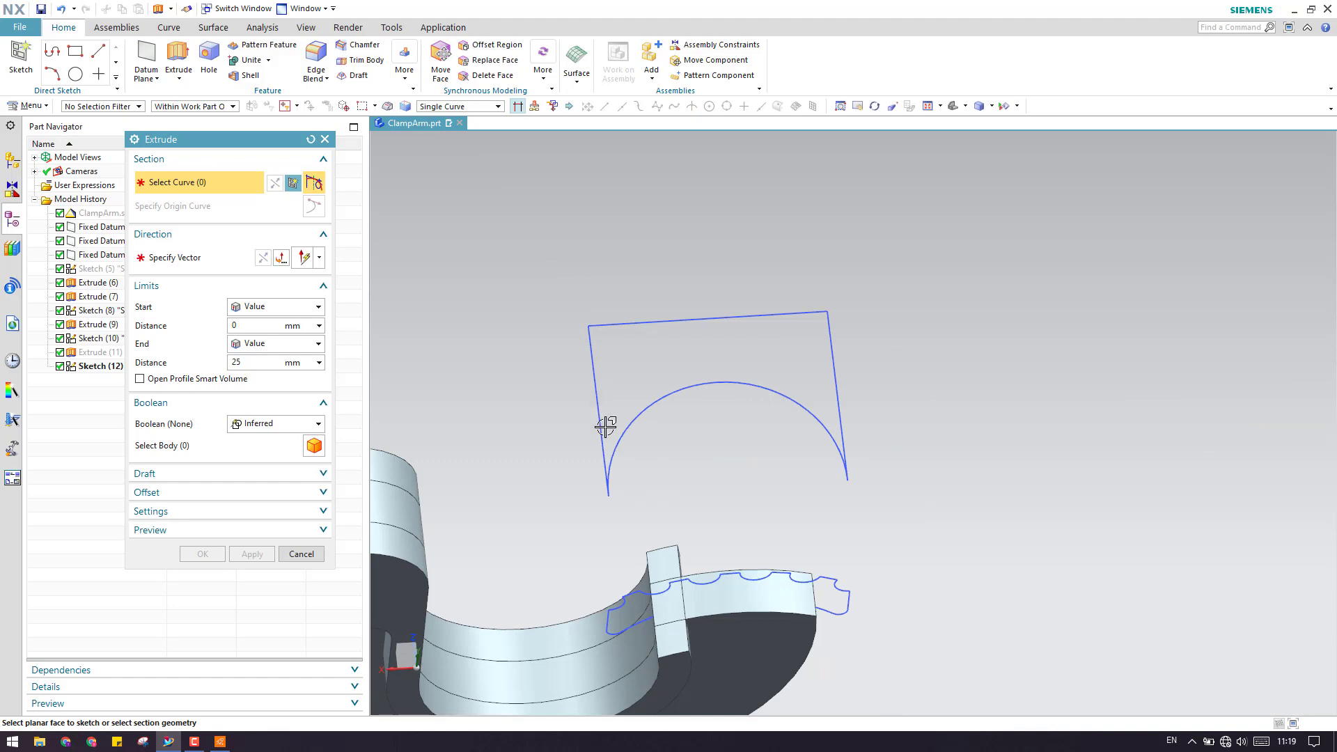
click(602, 435)
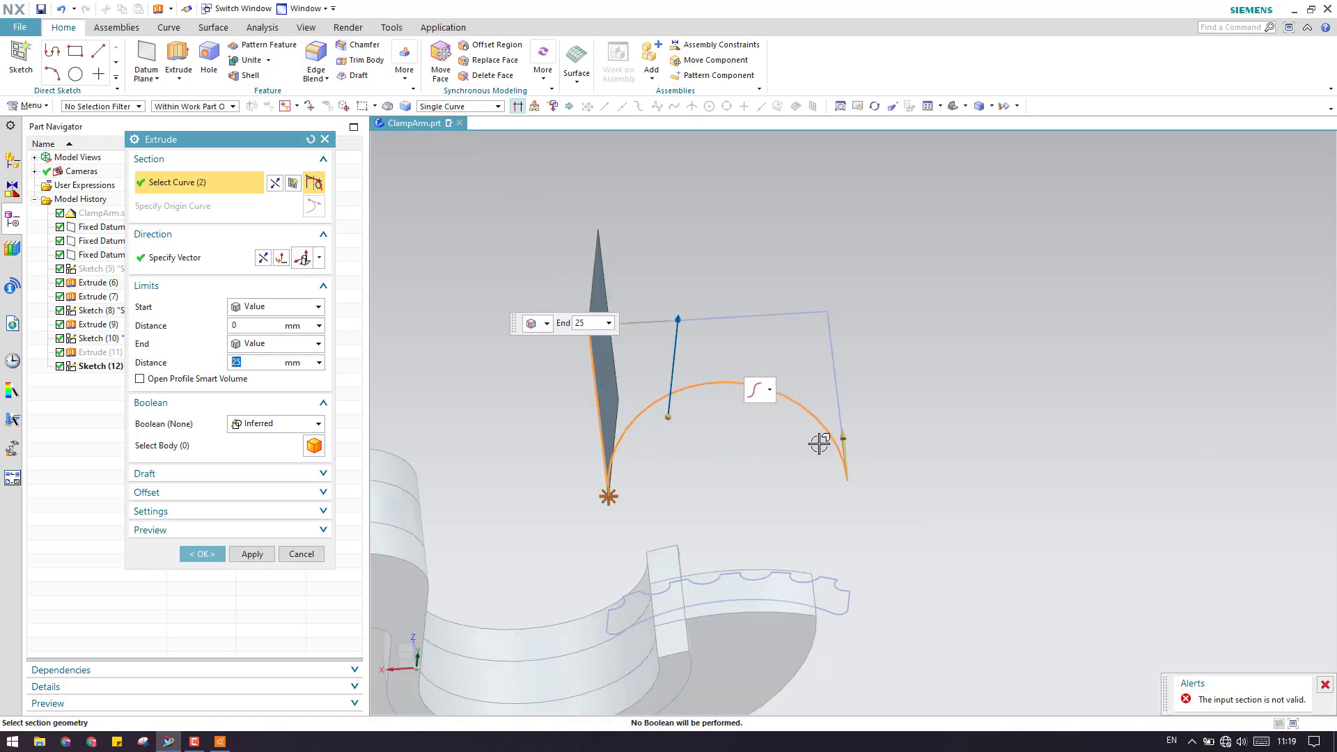
click(831, 396)
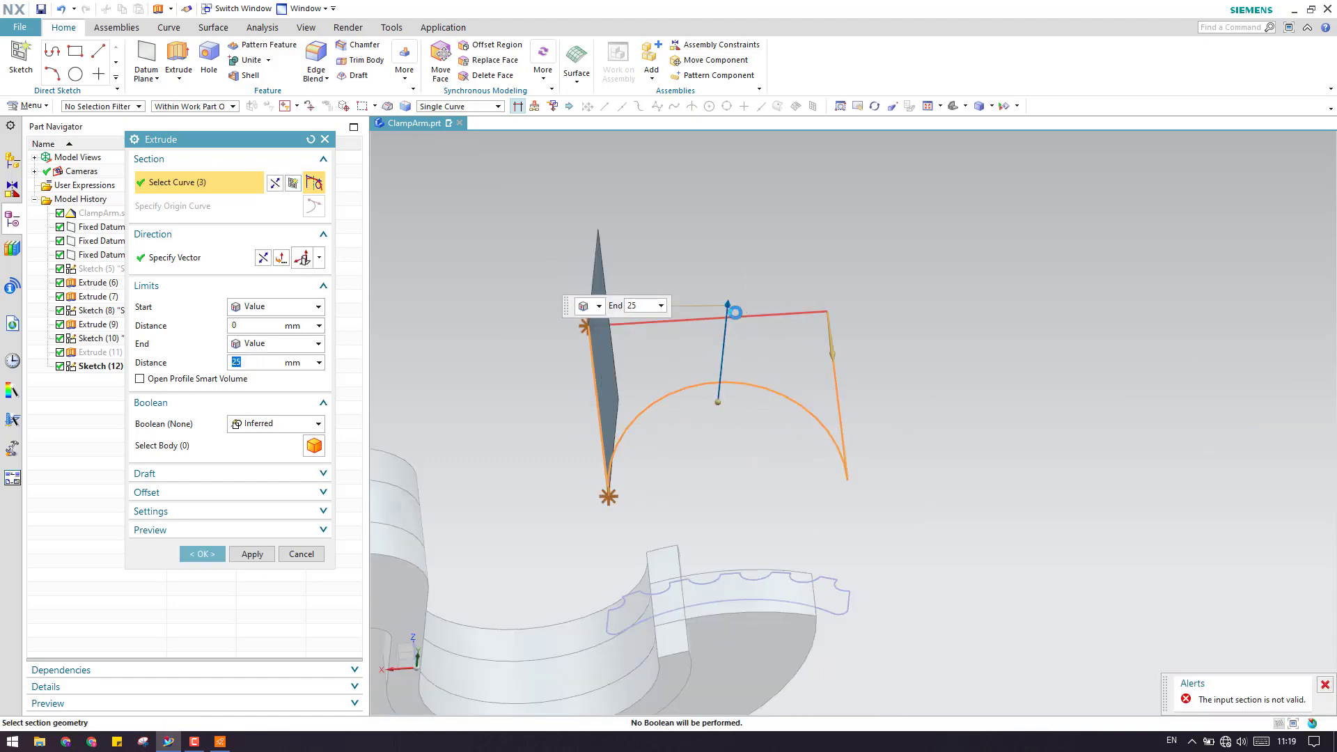
click(766, 316)
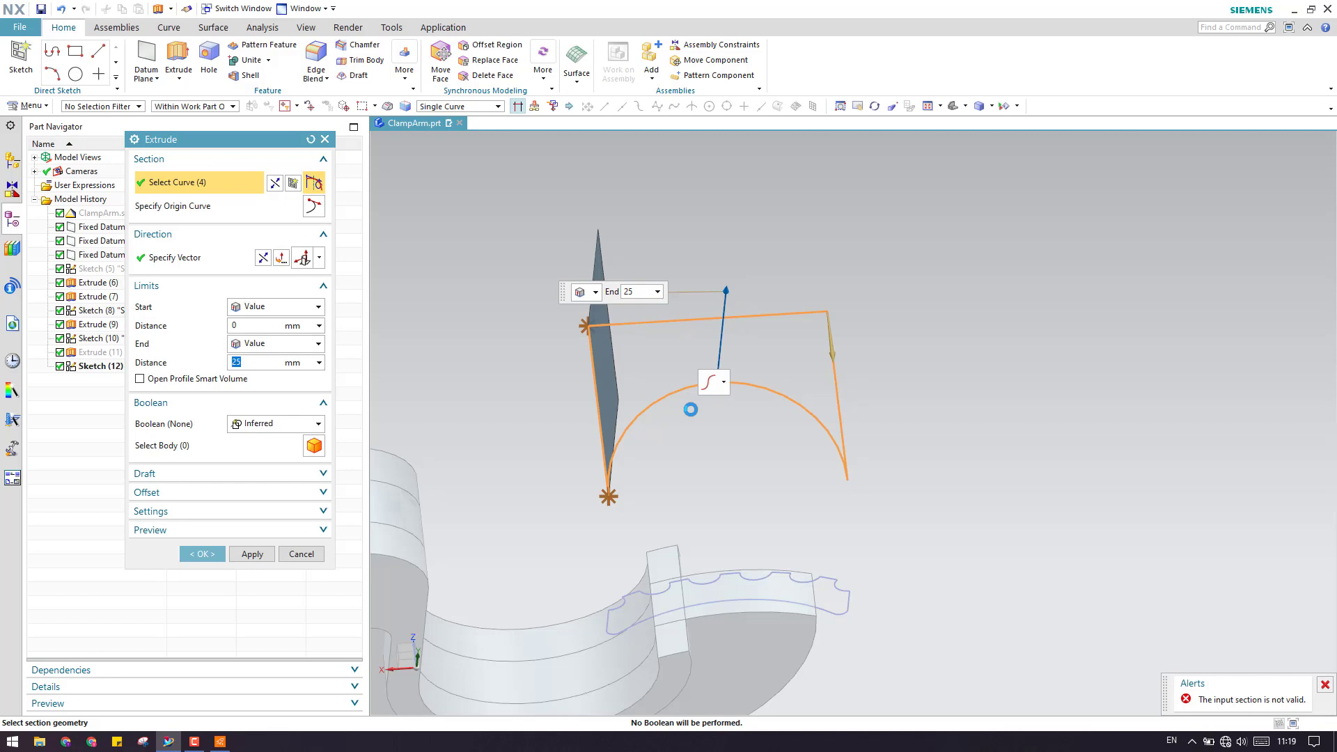
- Cancel the Extrude after the 'input section is not valid' alert
scroll(606, 495, up, 5)
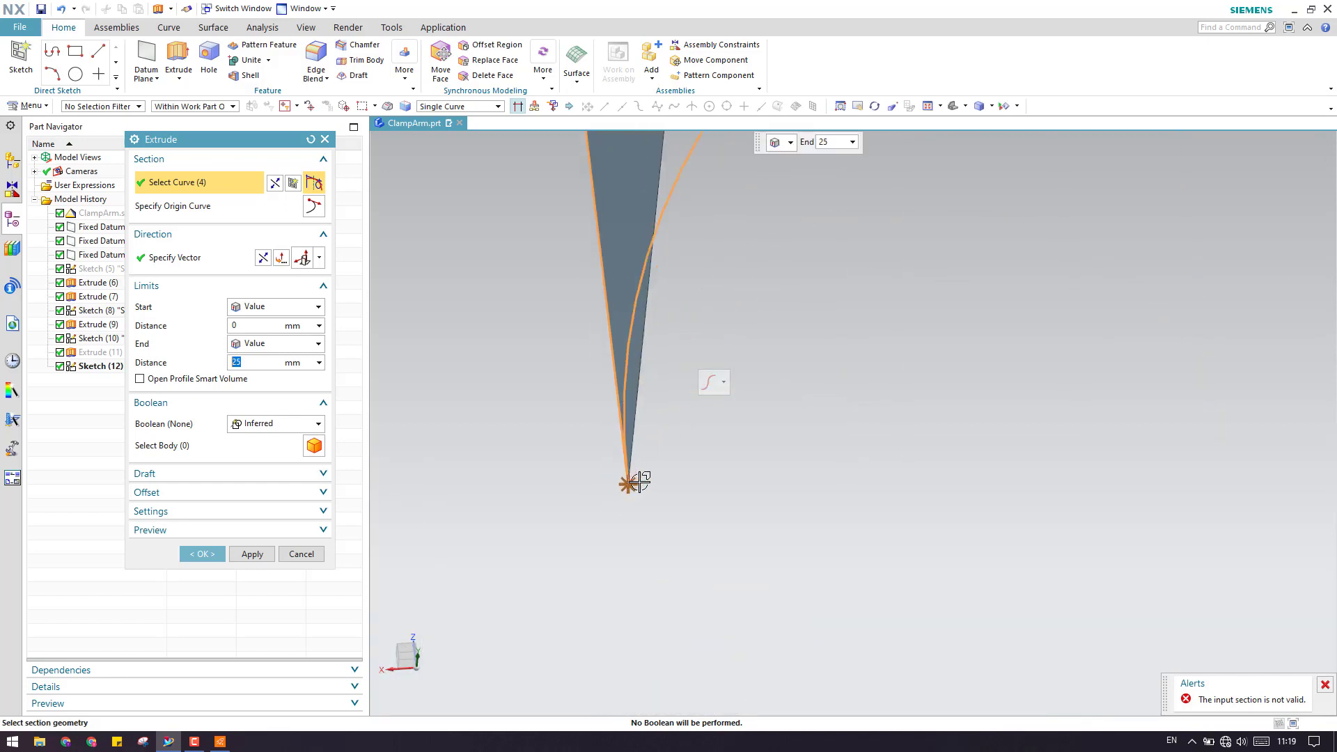
scroll(639, 481, down, 5)
key(Escape)
scroll(629, 365, up, 6)
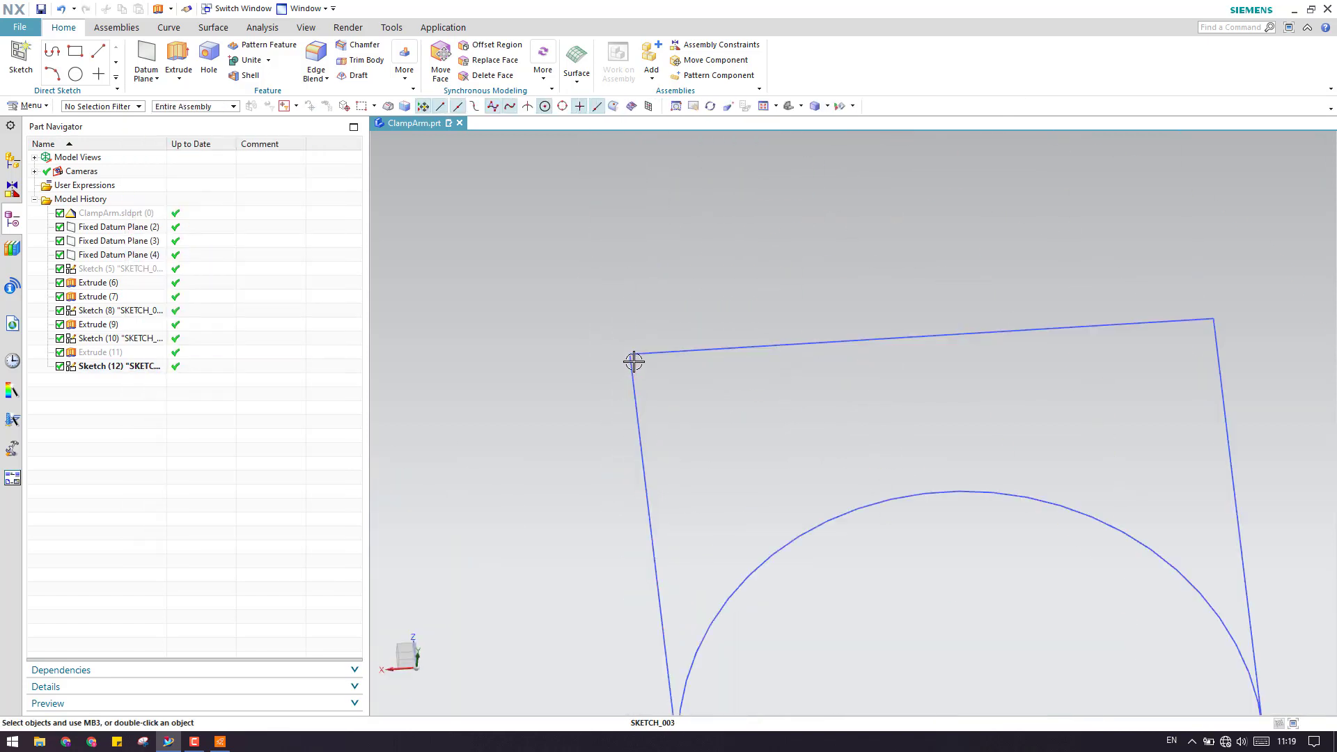
- Reopen Sketch (12) and draw short ledge lines at the arch's left and right feet
double_click(632, 361)
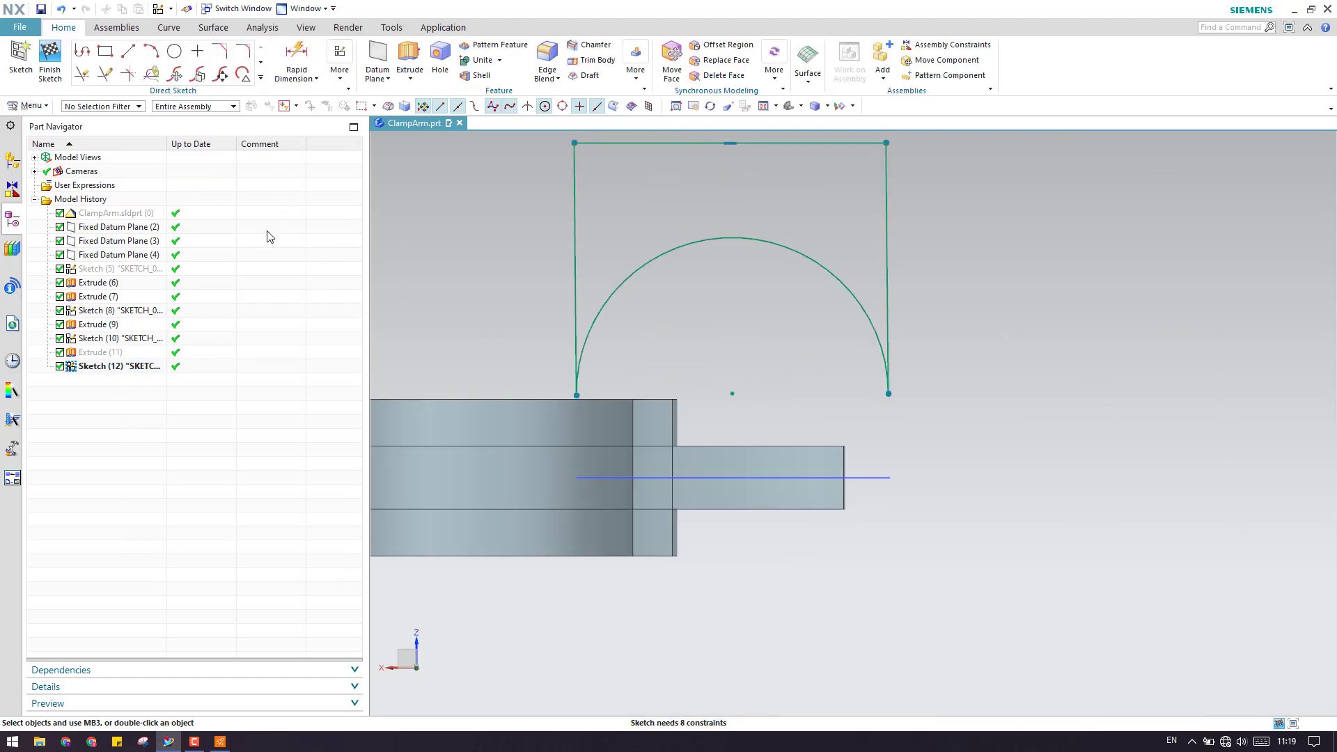
click(128, 51)
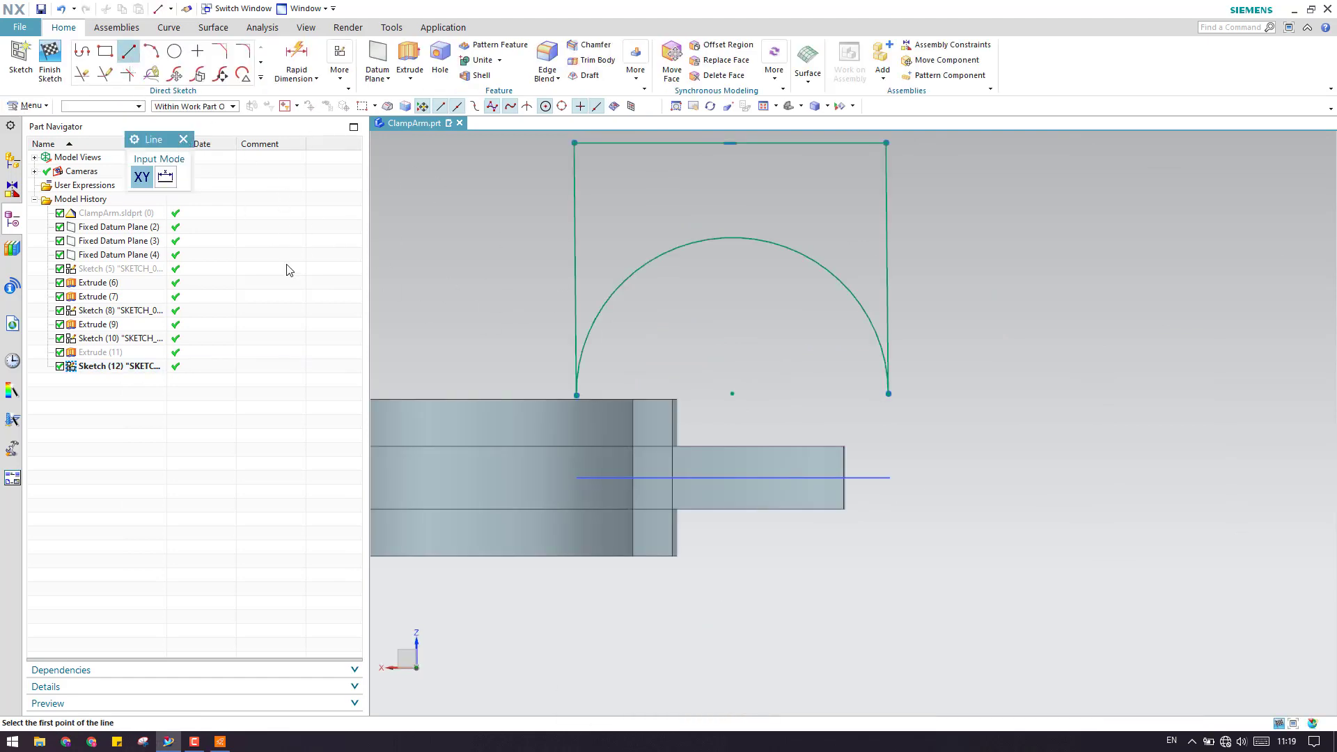
scroll(550, 383, up, 3)
click(601, 403)
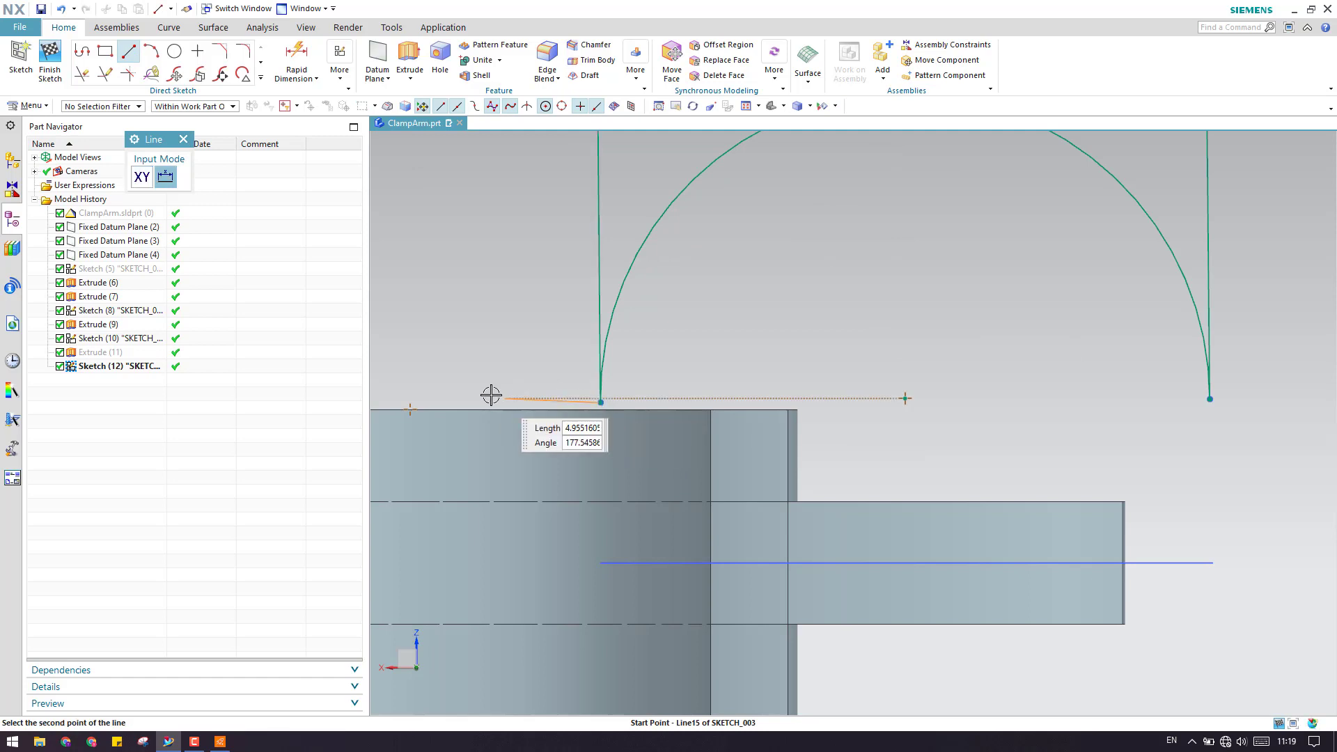
click(699, 405)
scroll(699, 404, down, 4)
scroll(965, 361, up, 5)
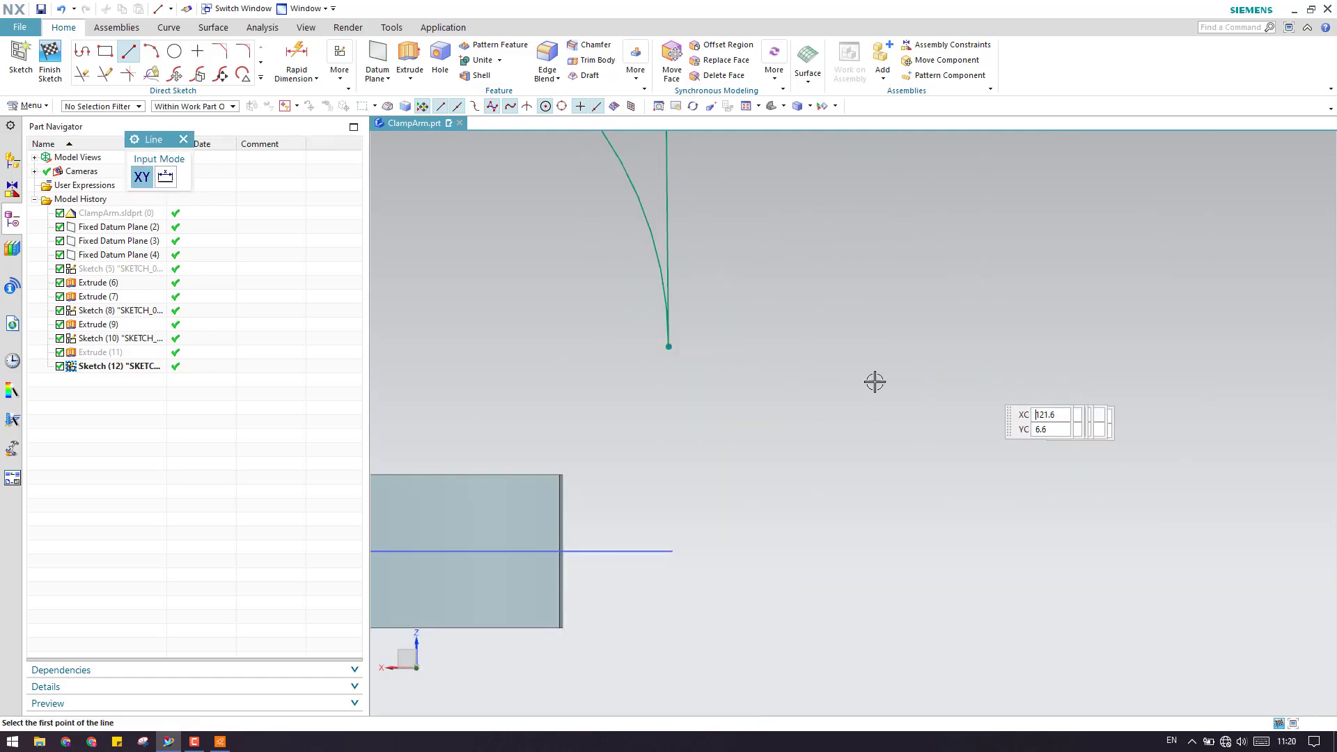
click(685, 346)
click(770, 345)
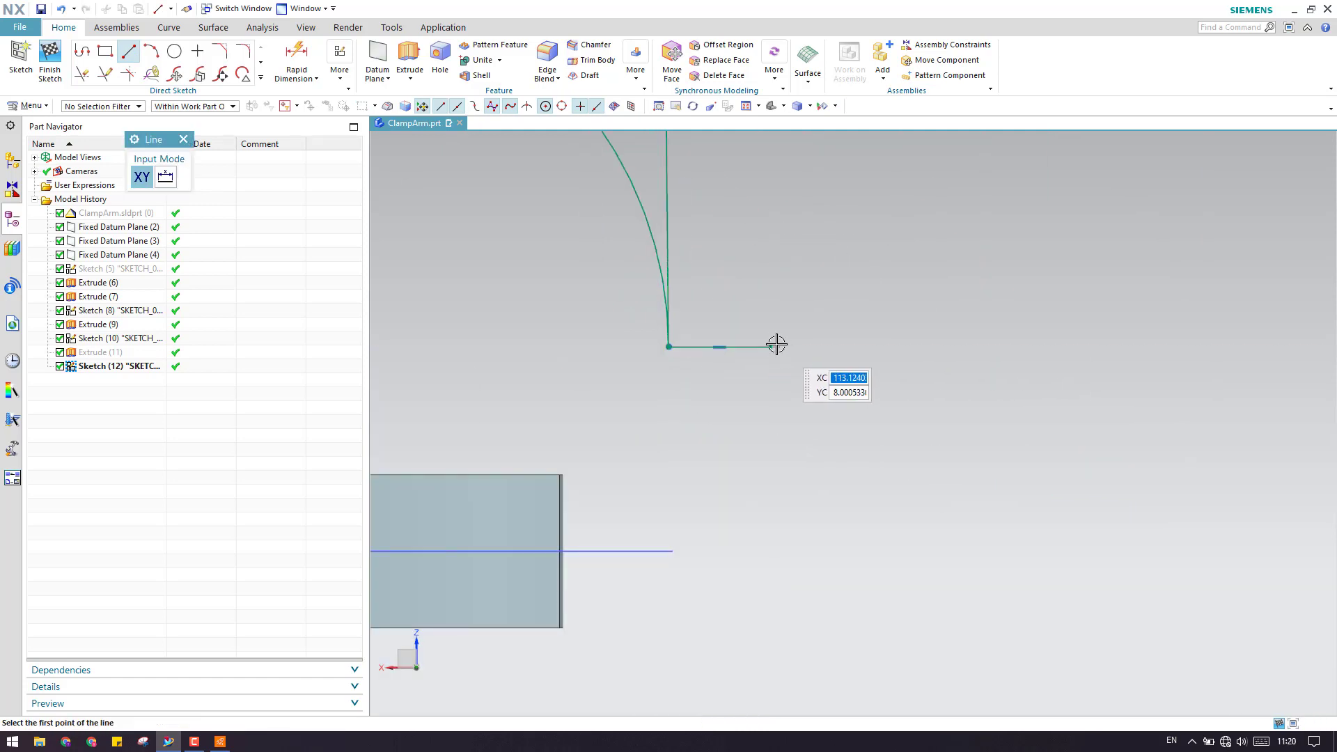
- Draw upright wall lines rising from the right and left ledge ends
click(771, 346)
click(771, 210)
scroll(878, 335, down, 3)
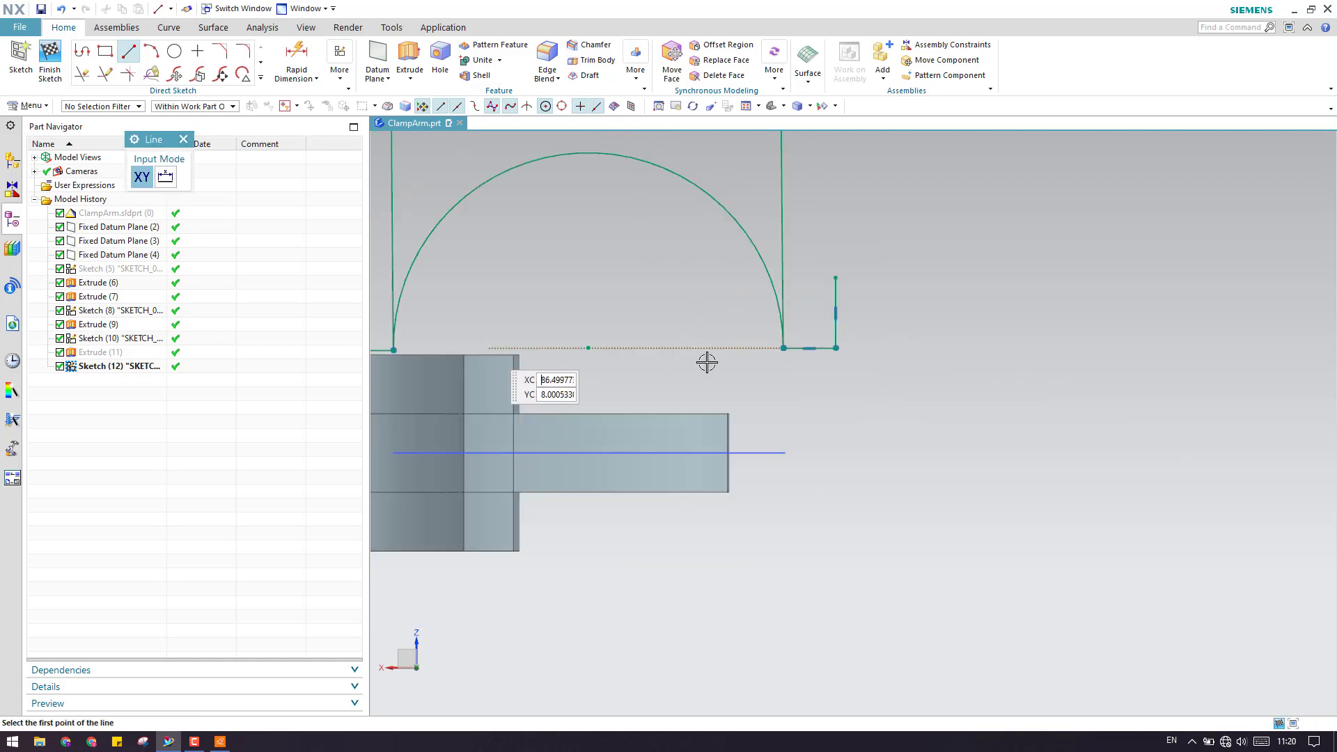
scroll(819, 372, down, 4)
scroll(591, 351, up, 6)
click(673, 406)
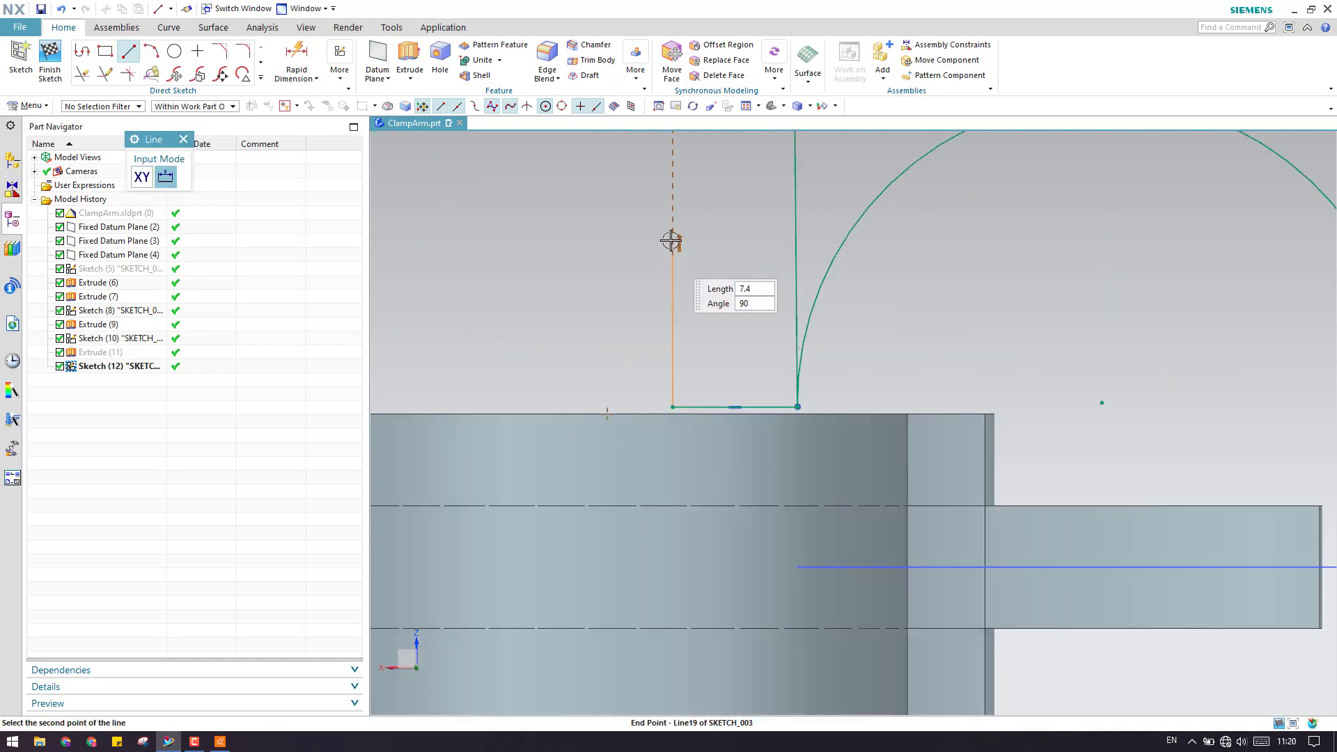
click(669, 238)
scroll(673, 404, down, 4)
key(Escape)
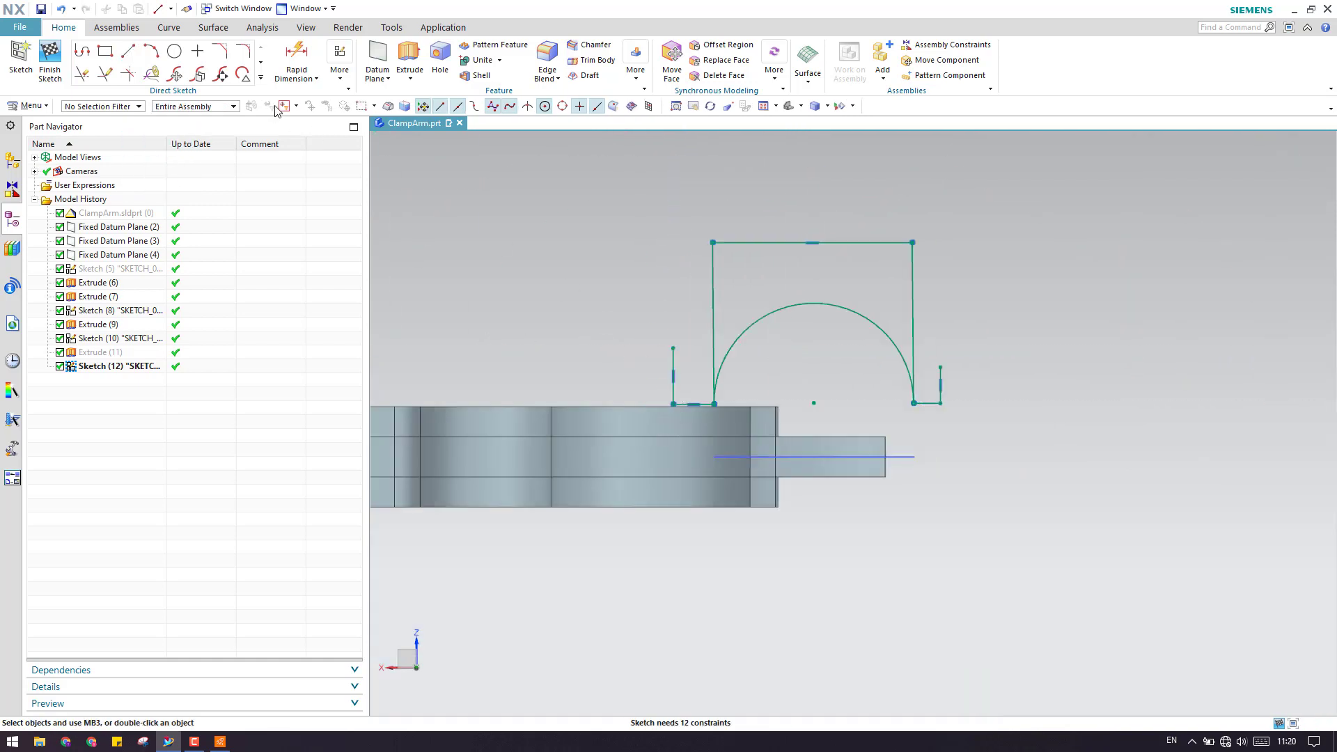
- Join both walls to the top line with Make Corner, then select the leftover inner line
click(261, 78)
click(174, 132)
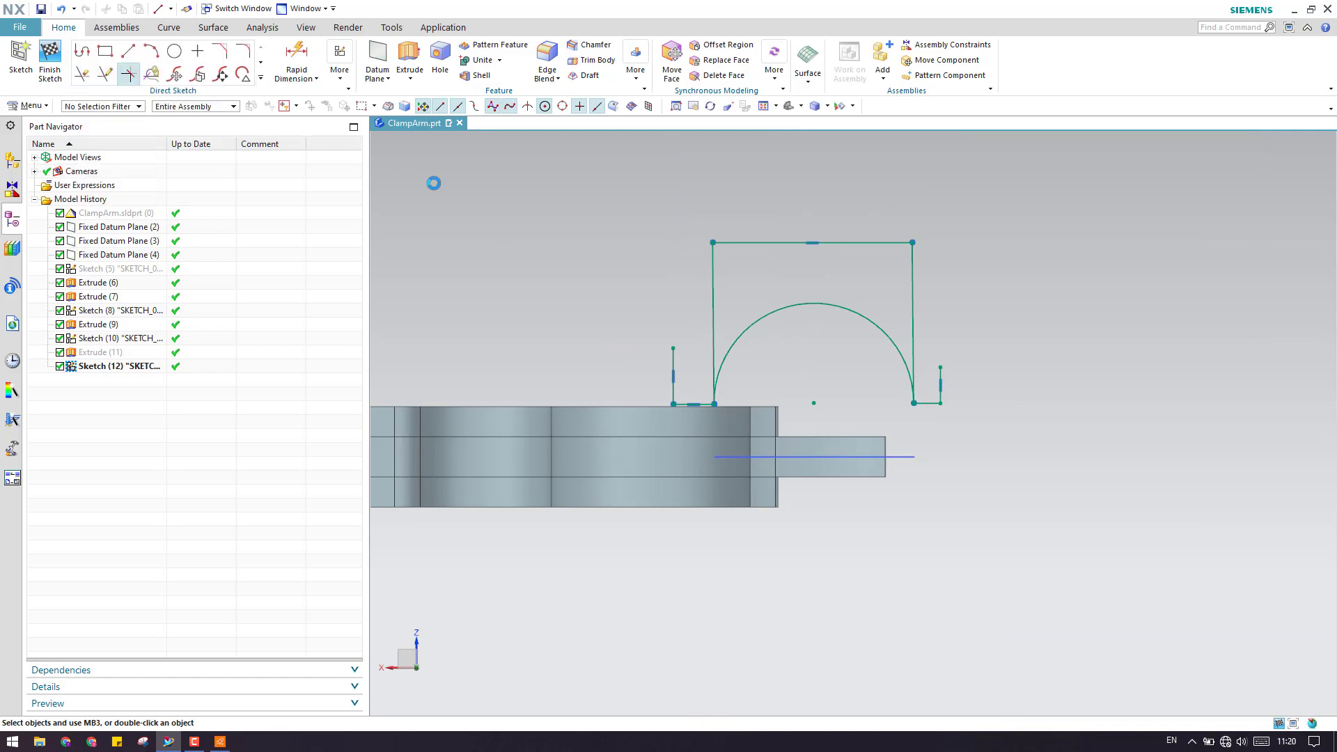
click(761, 242)
click(676, 360)
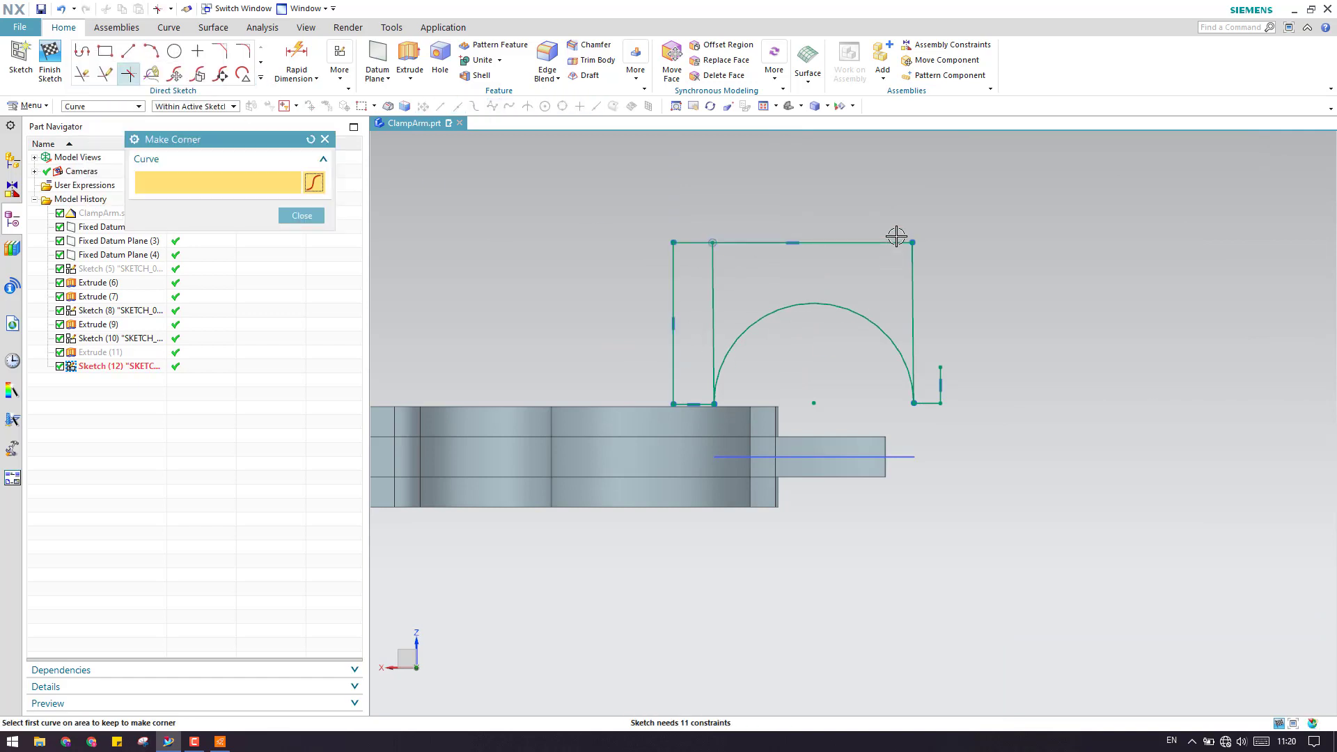
click(940, 370)
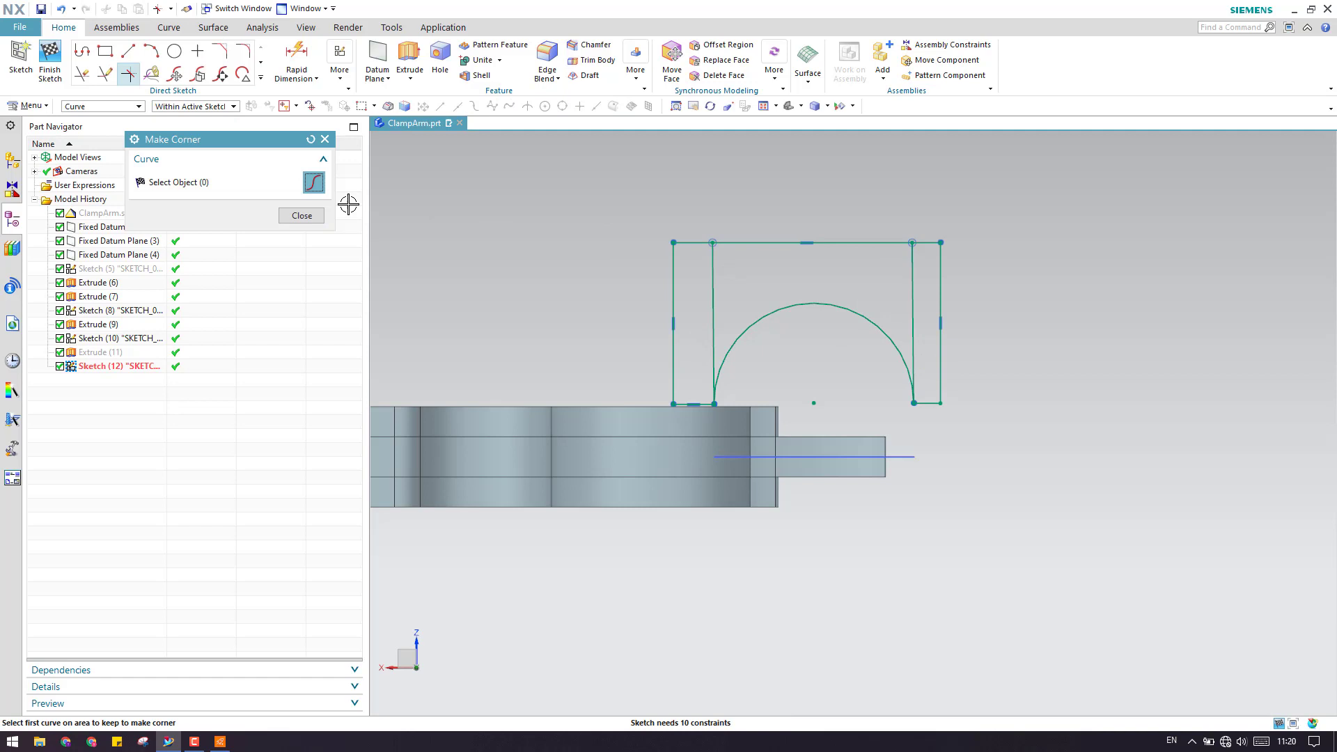
click(301, 215)
click(713, 290)
- Delete the leftover inner line, finish the sketch, and select the whole arch sketch as the section
key(Delete)
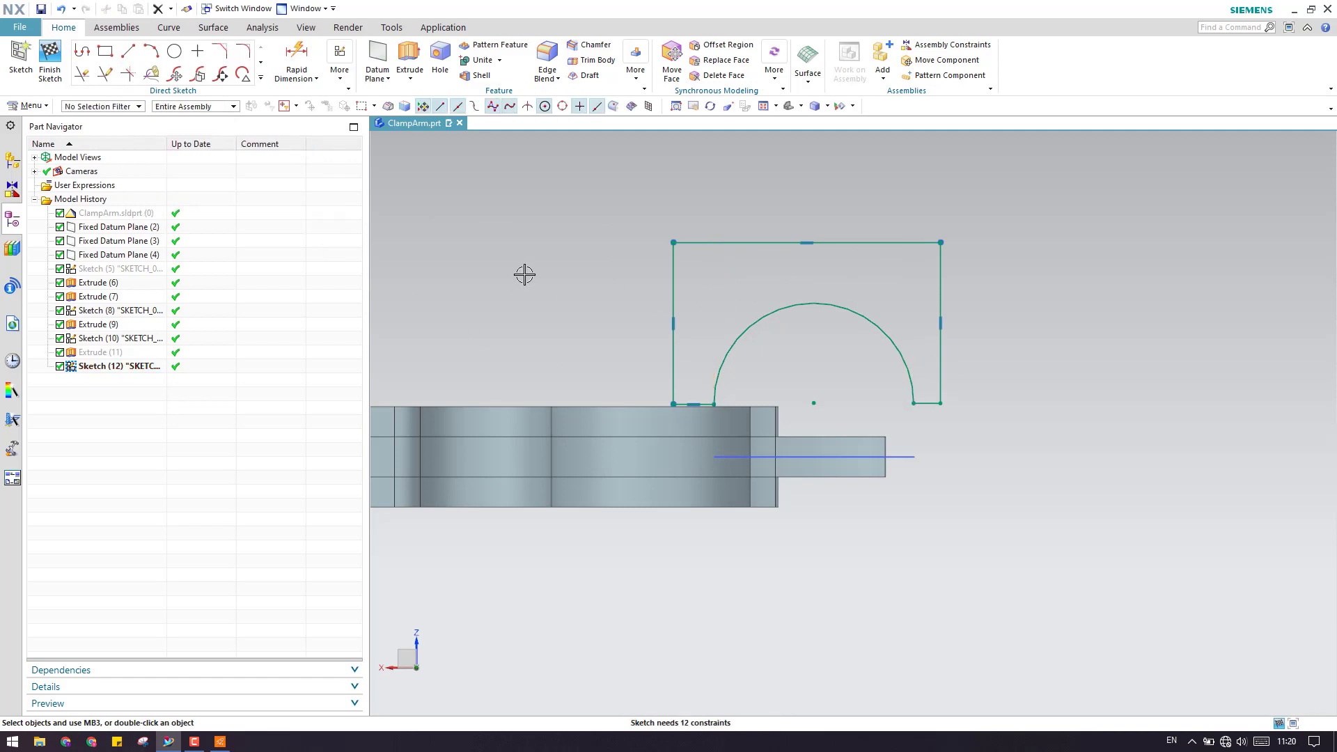
click(49, 60)
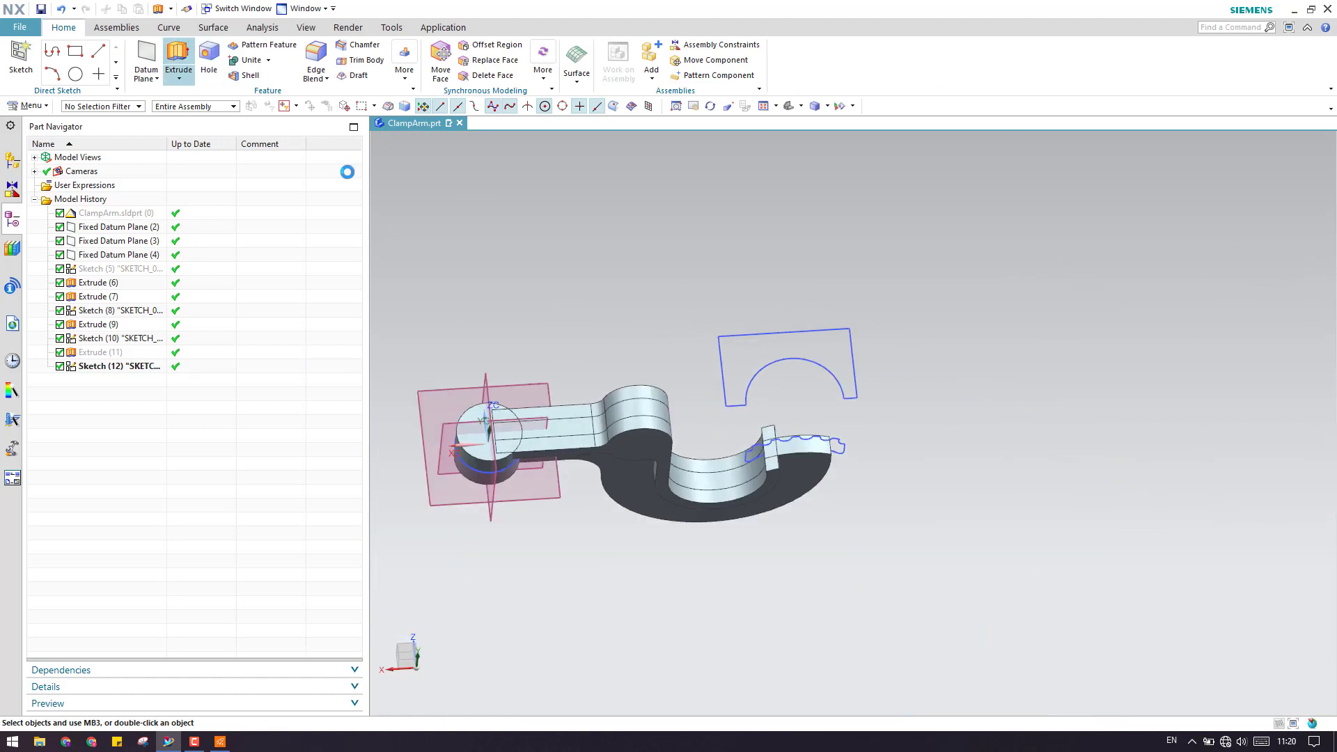
click(487, 105)
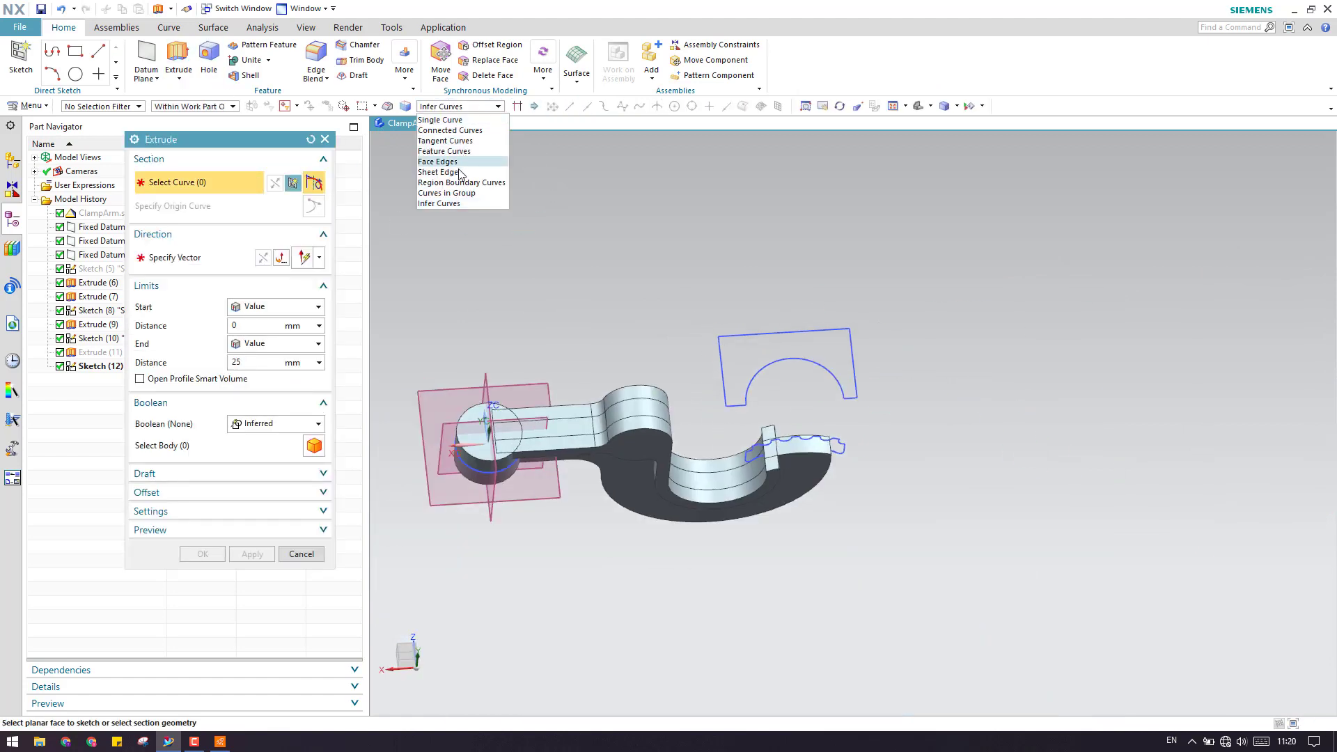
click(444, 151)
click(787, 361)
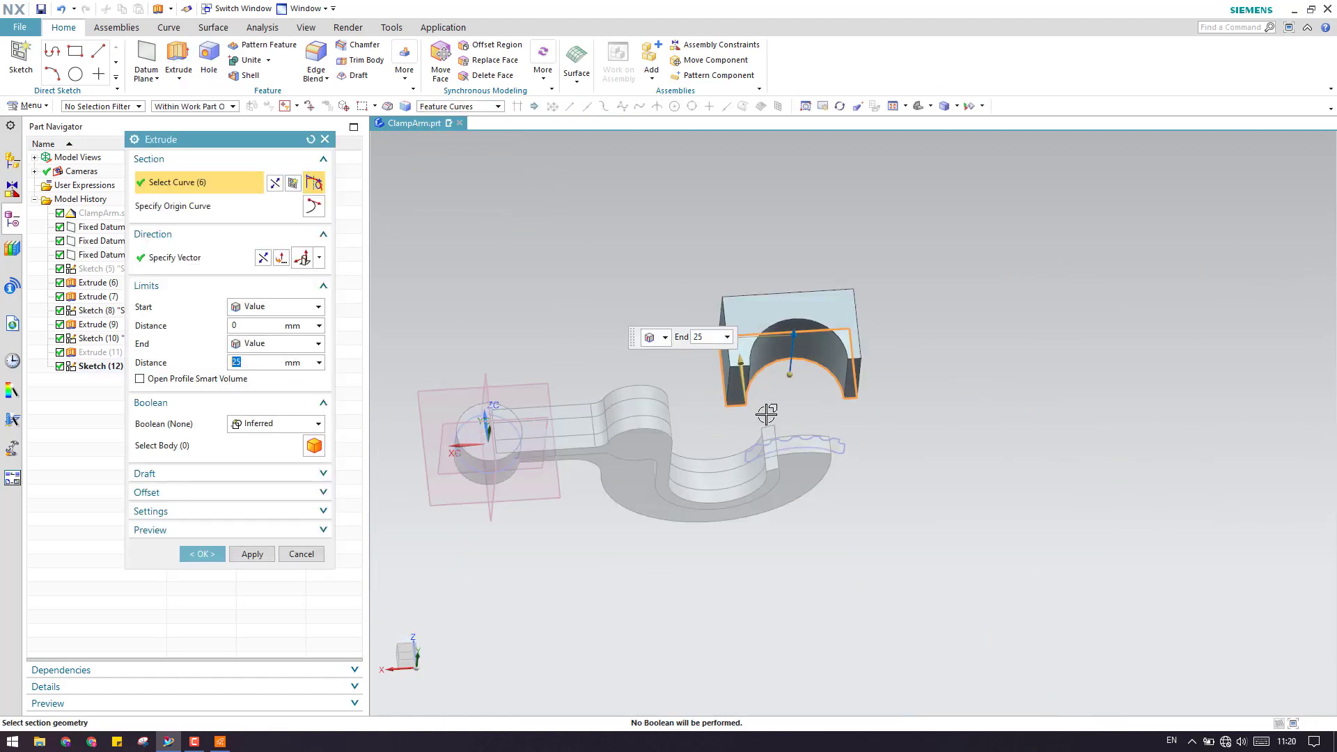
- Extrude symmetrically to 46 mm, subtracting from the Extrude (11) body
click(281, 307)
click(275, 334)
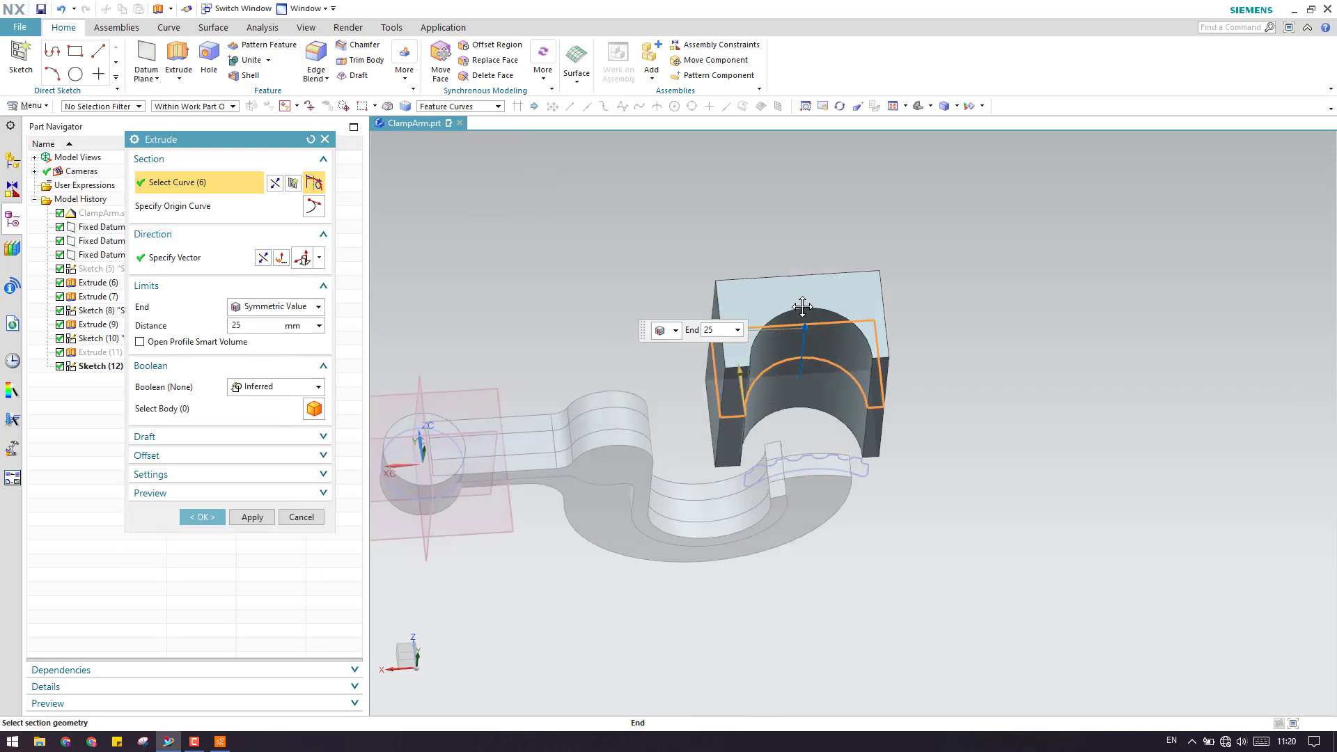
drag(802, 307, 801, 284)
click(249, 388)
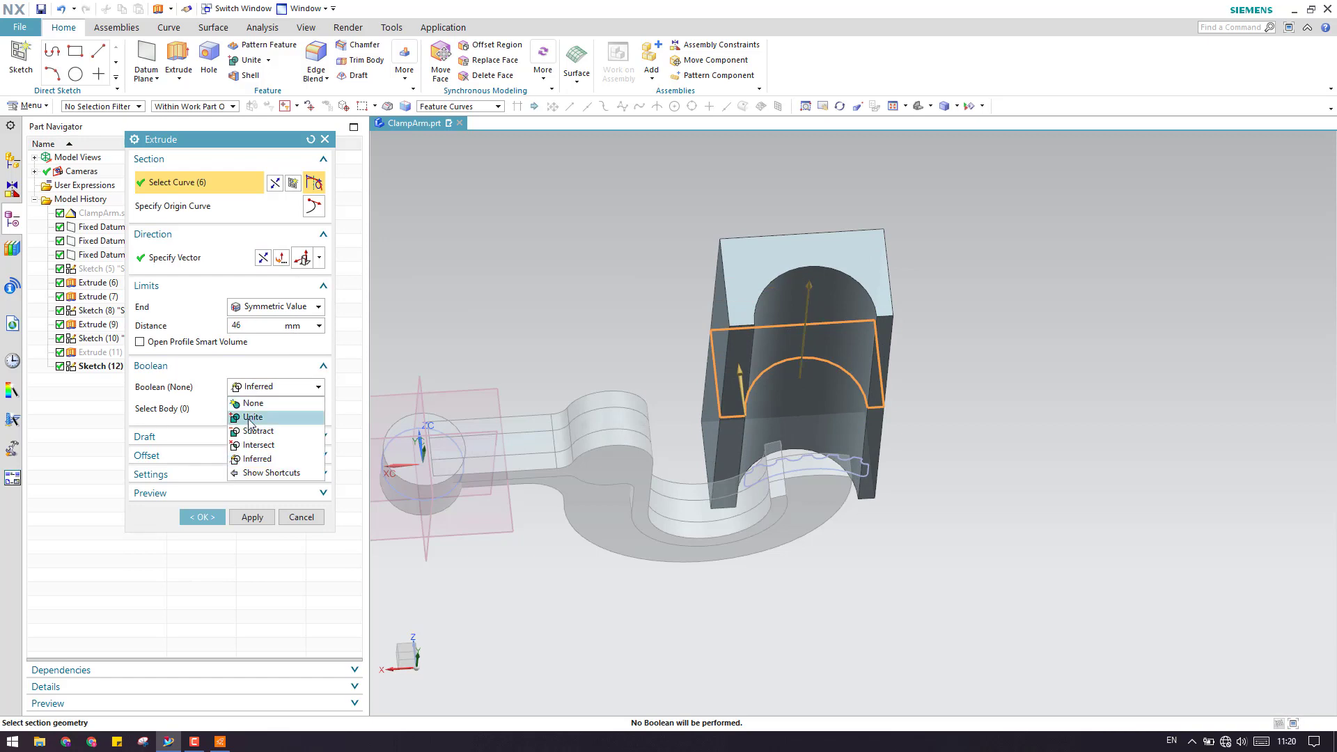
click(256, 431)
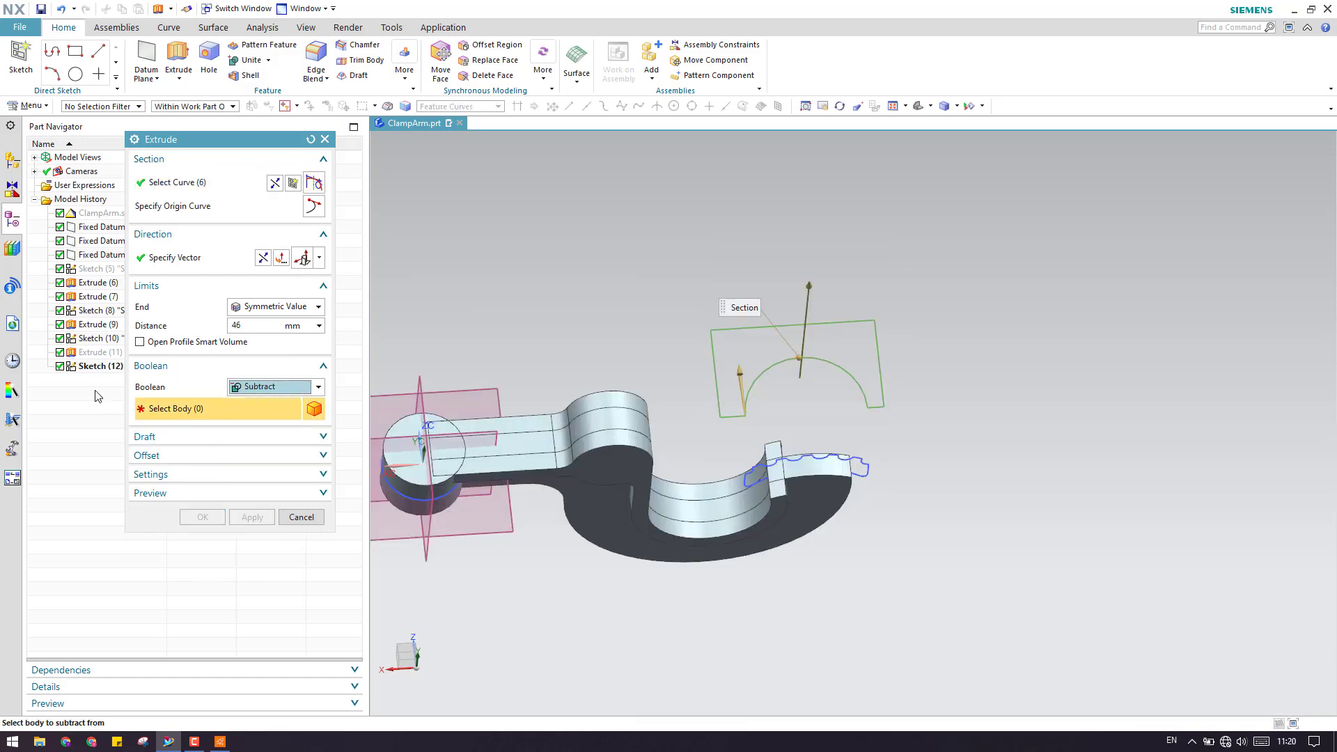
click(100, 354)
click(202, 517)
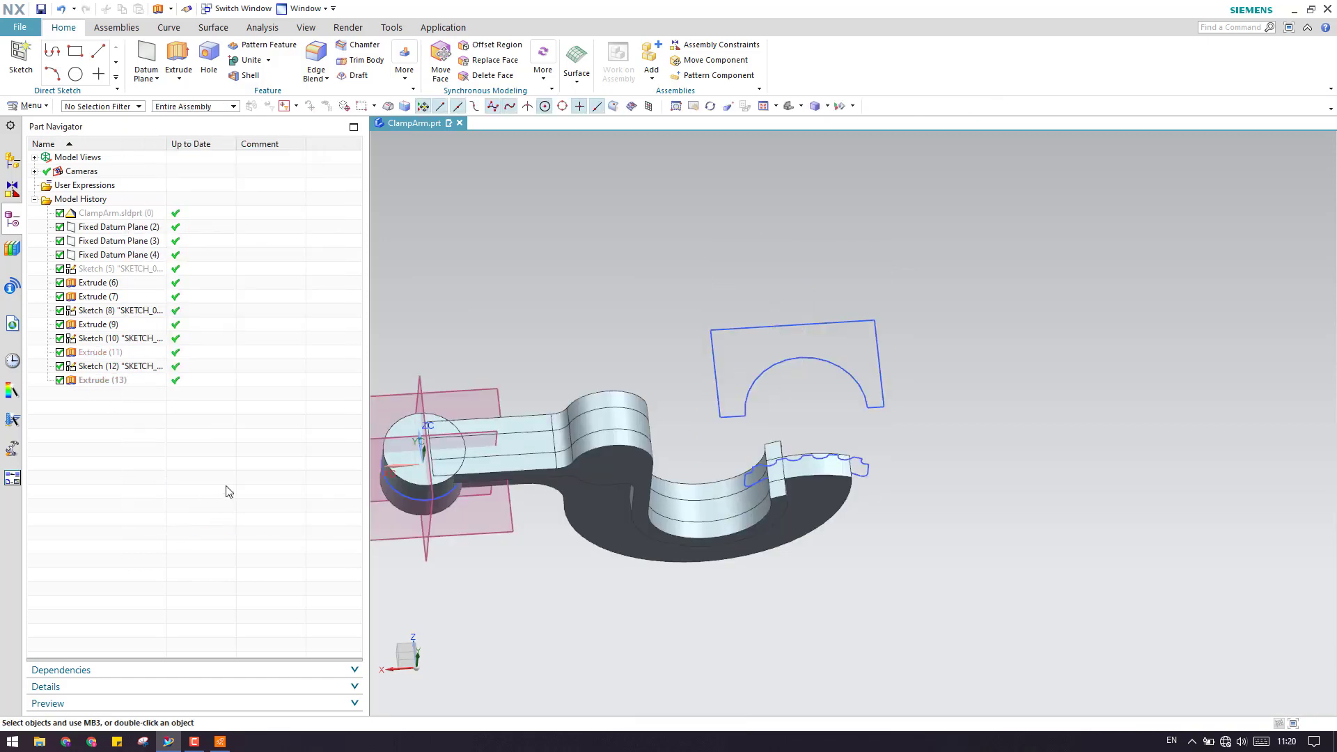
- Show the hidden ribbed pad body, fit the view, and select Extrude (13)
right_click(102, 387)
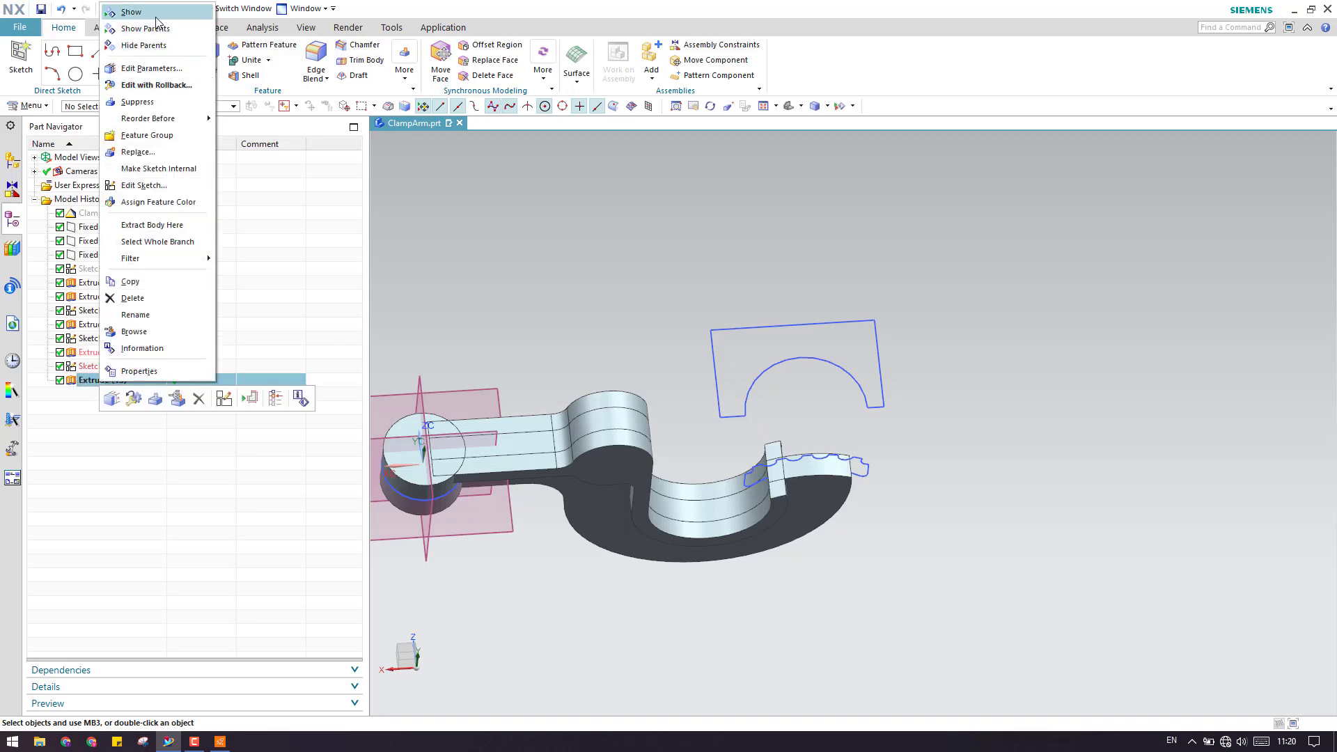
click(132, 14)
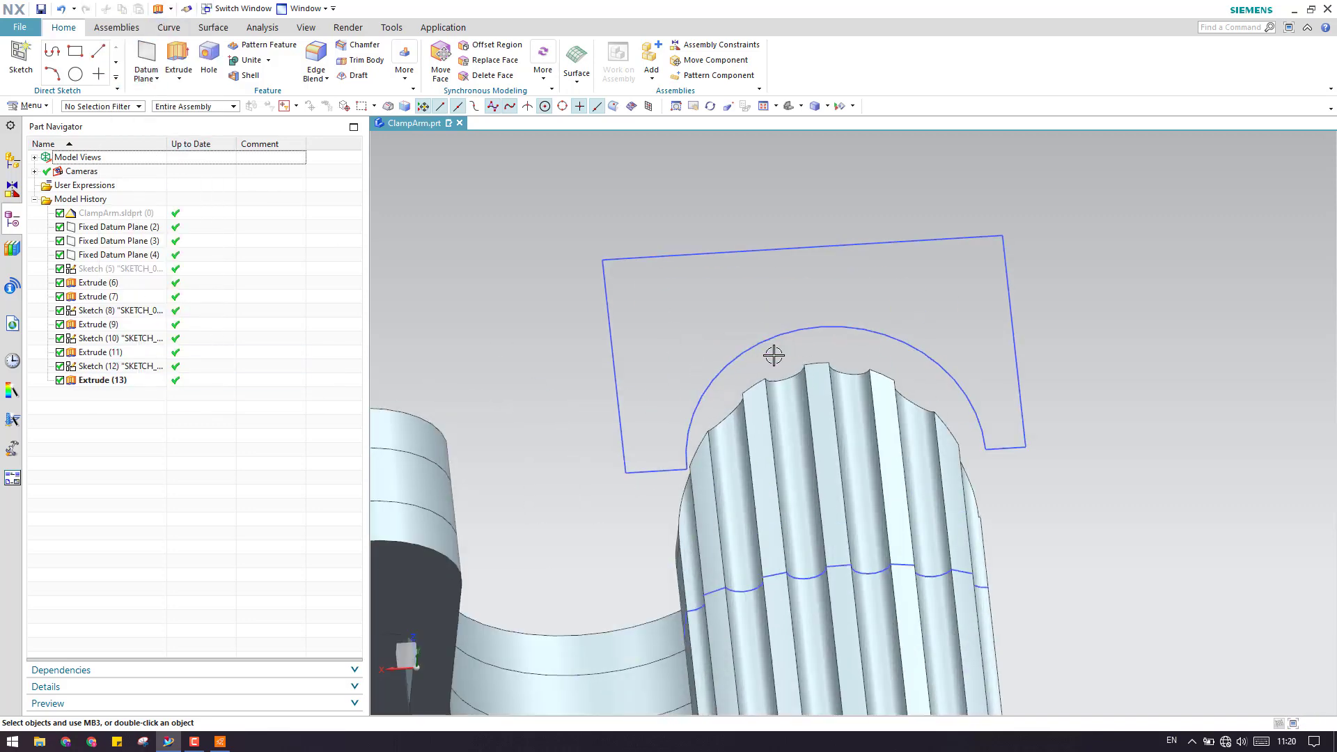
mouse_move(772, 352)
middle_down()
mouse_move(773, 332)
mouse_move(719, 337)
mouse_move(761, 335)
middle_up()
key(ctrl+f)
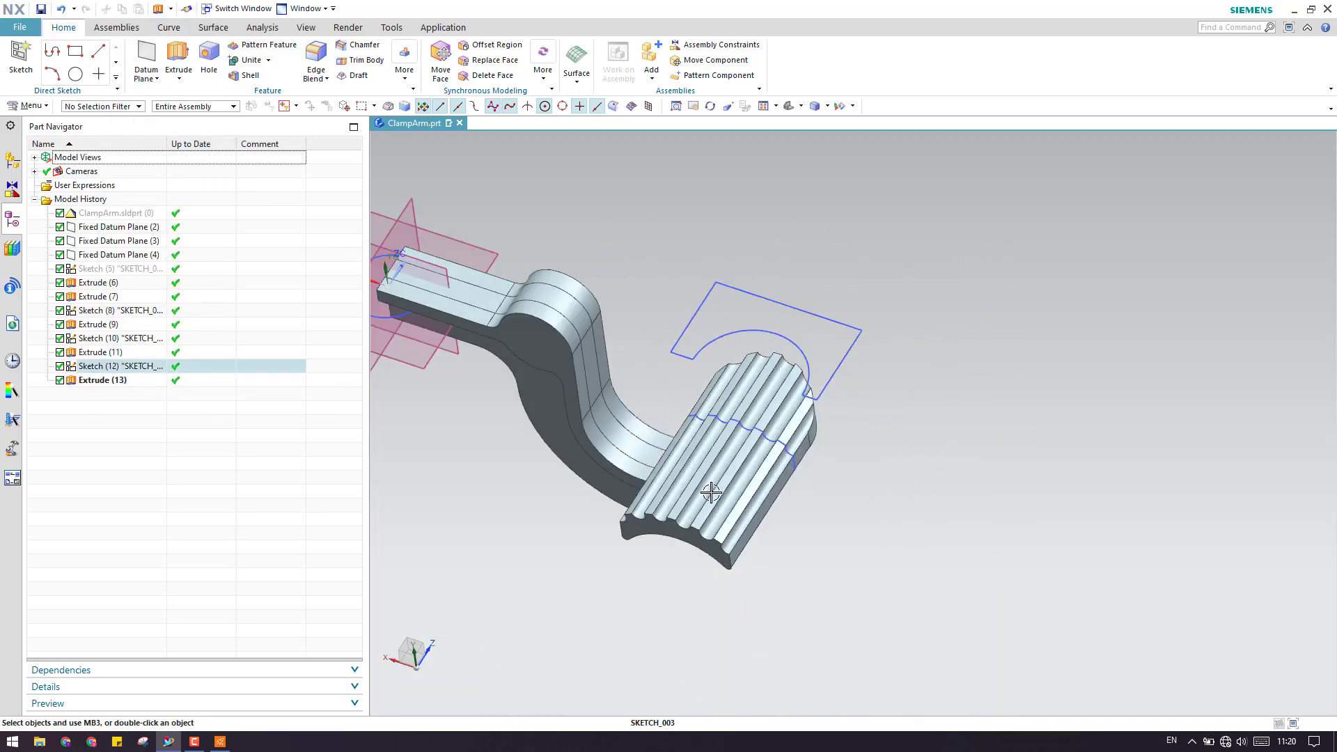
click(124, 382)
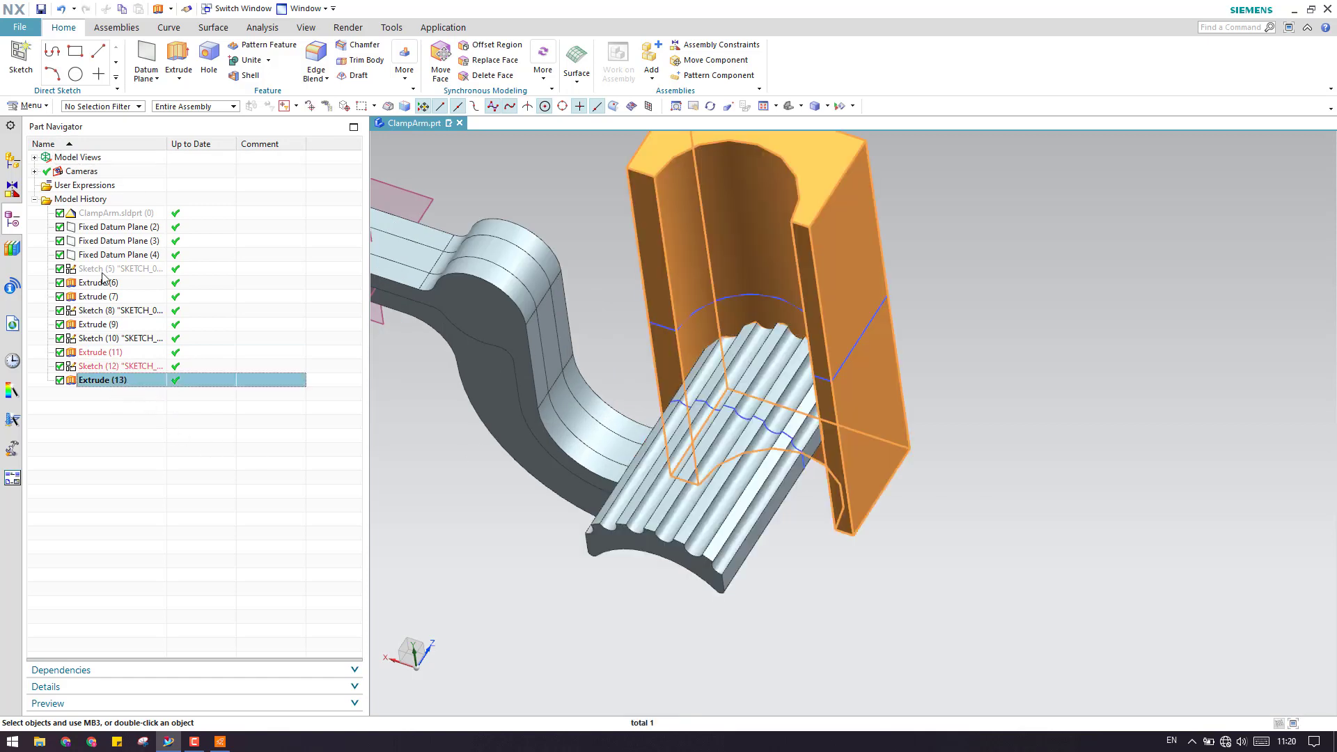
- Mirror Extrude (13) about Fixed Datum Plane (4)
click(28, 106)
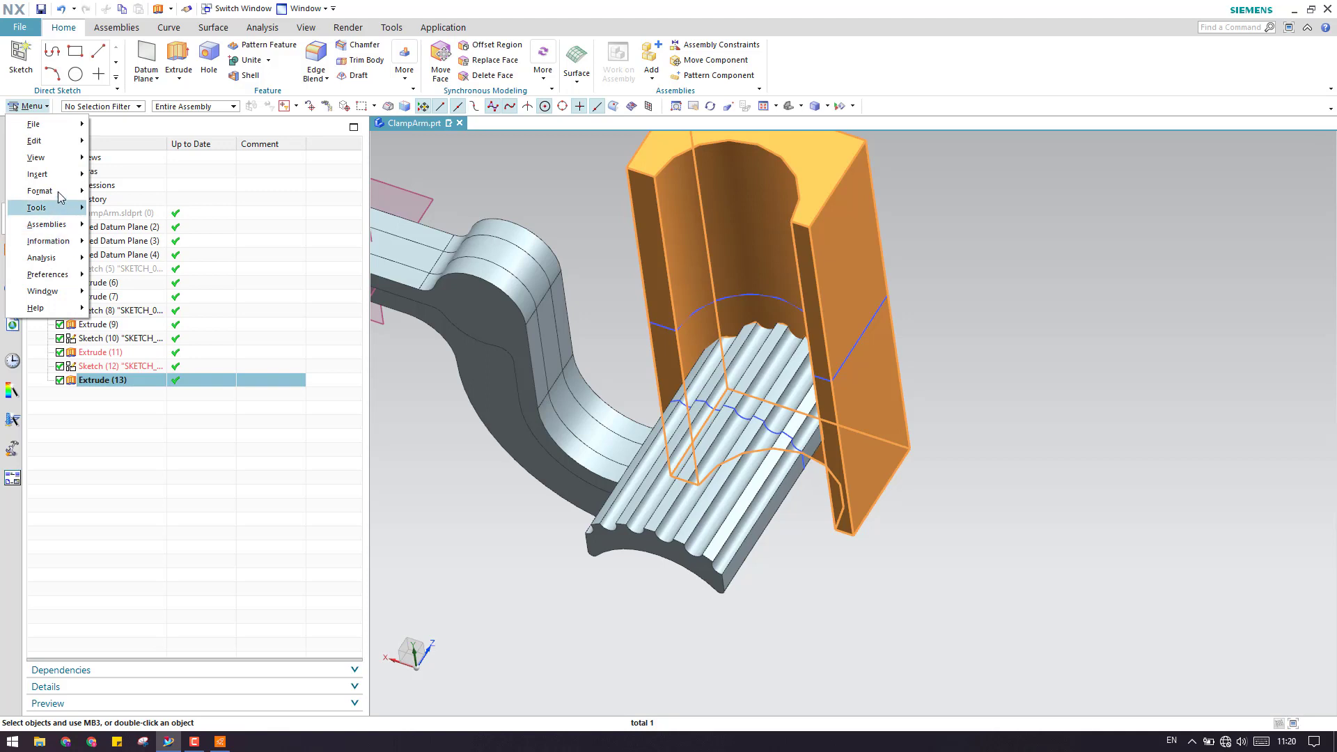
mouse_move(57, 180)
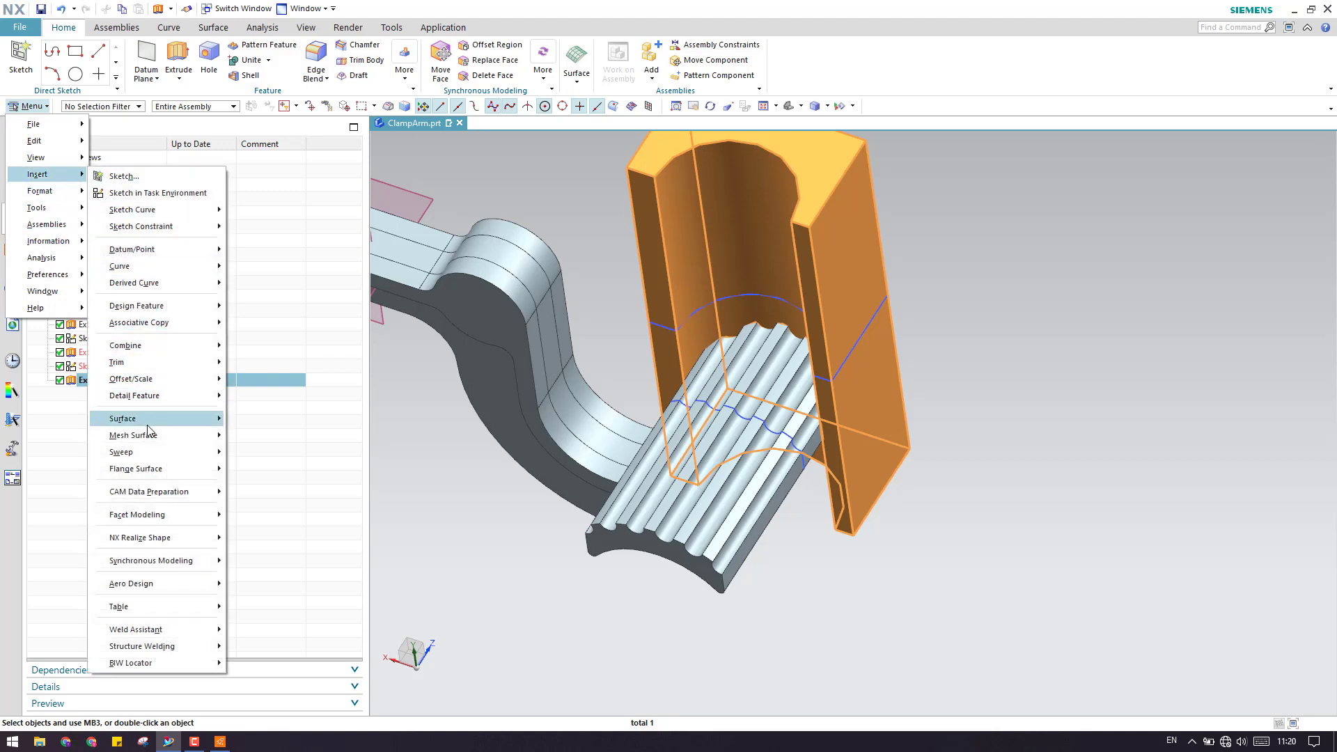
mouse_move(139, 322)
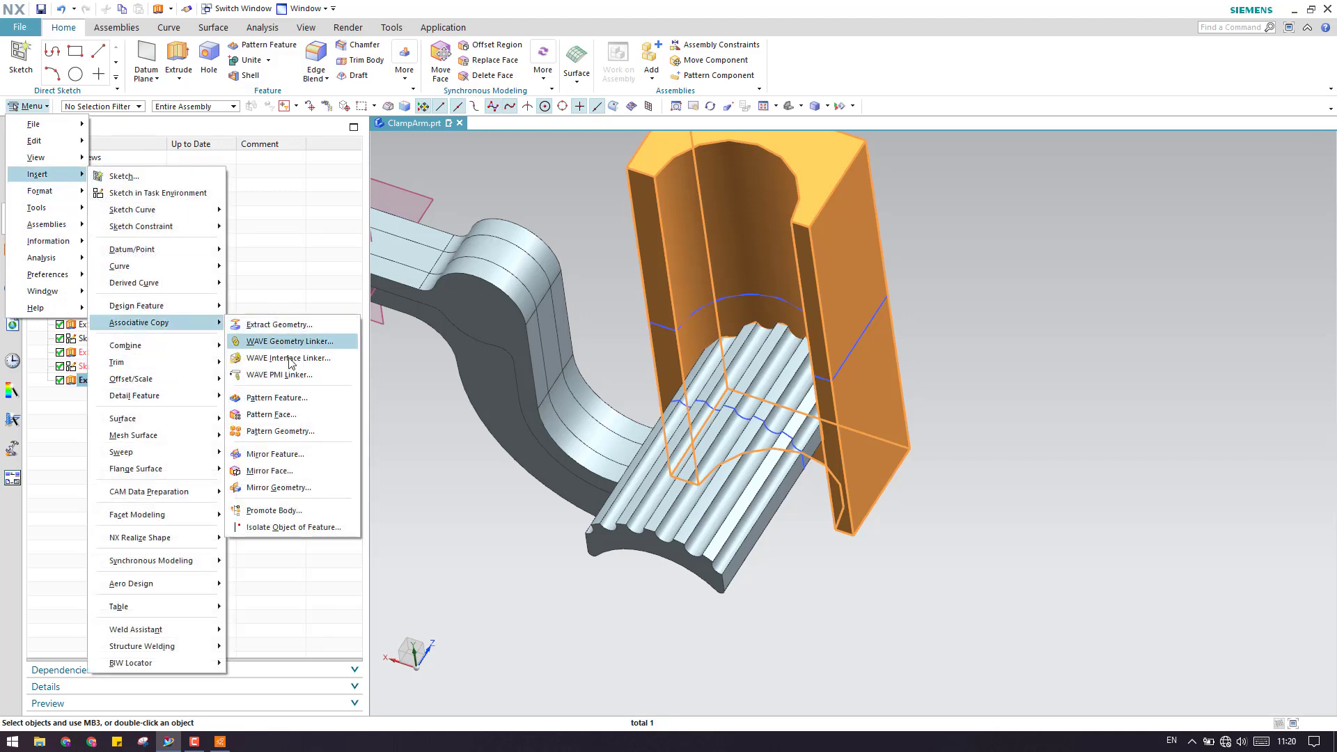
click(297, 454)
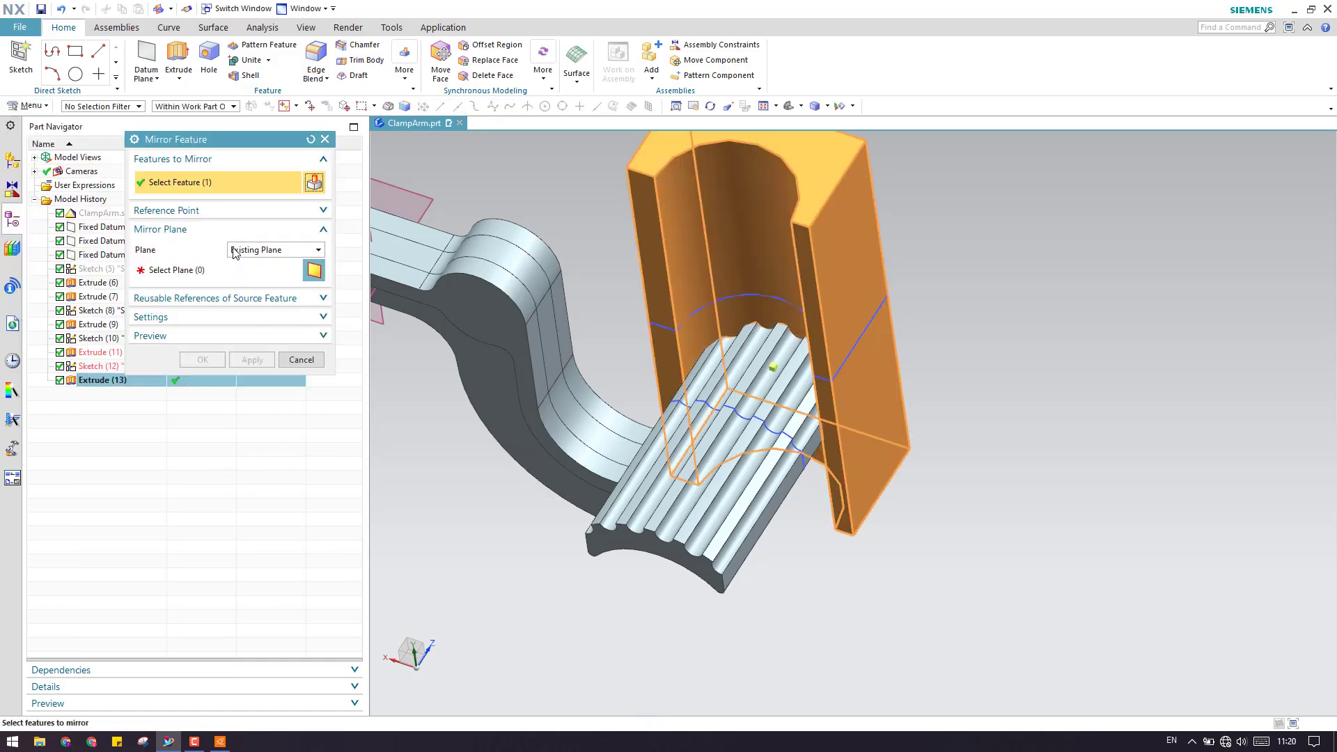
click(158, 271)
scroll(836, 421, down, 3)
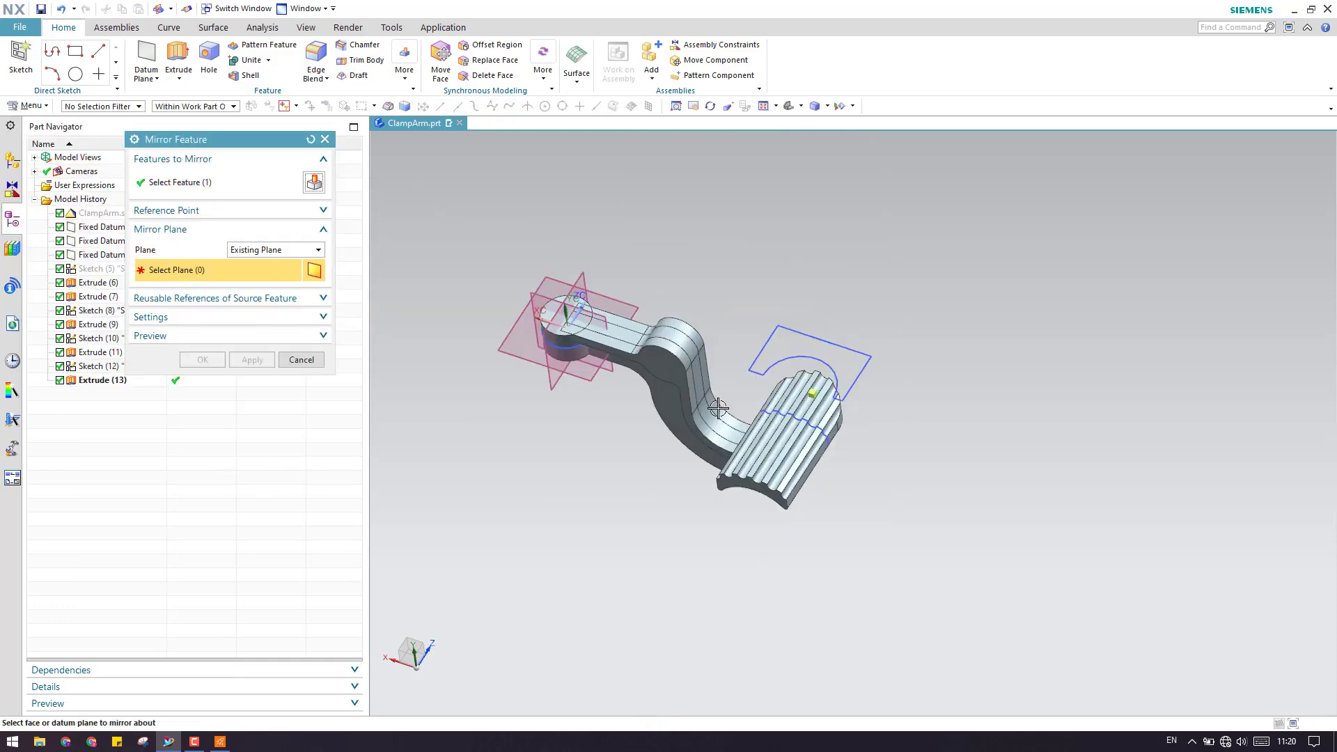
scroll(557, 294, up, 2)
scroll(549, 295, up, 1)
click(492, 296)
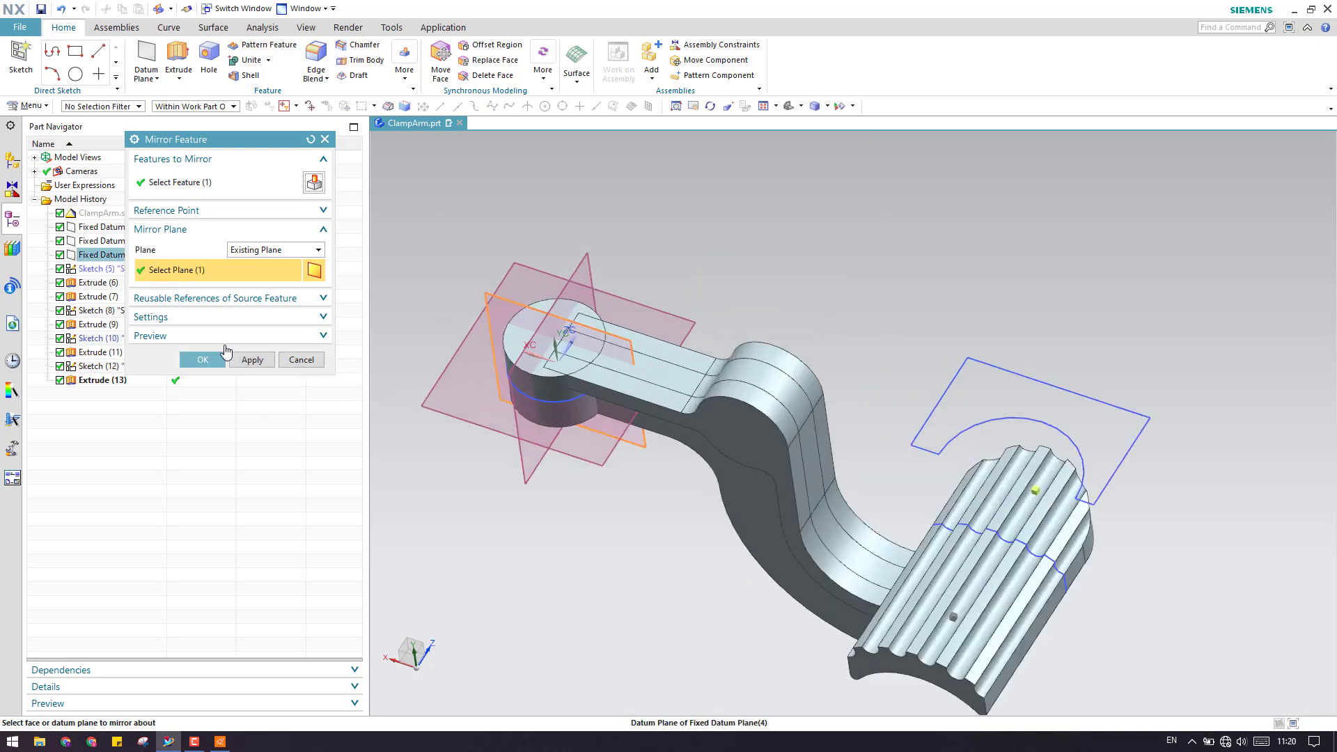
click(217, 357)
scroll(696, 432, up, 2)
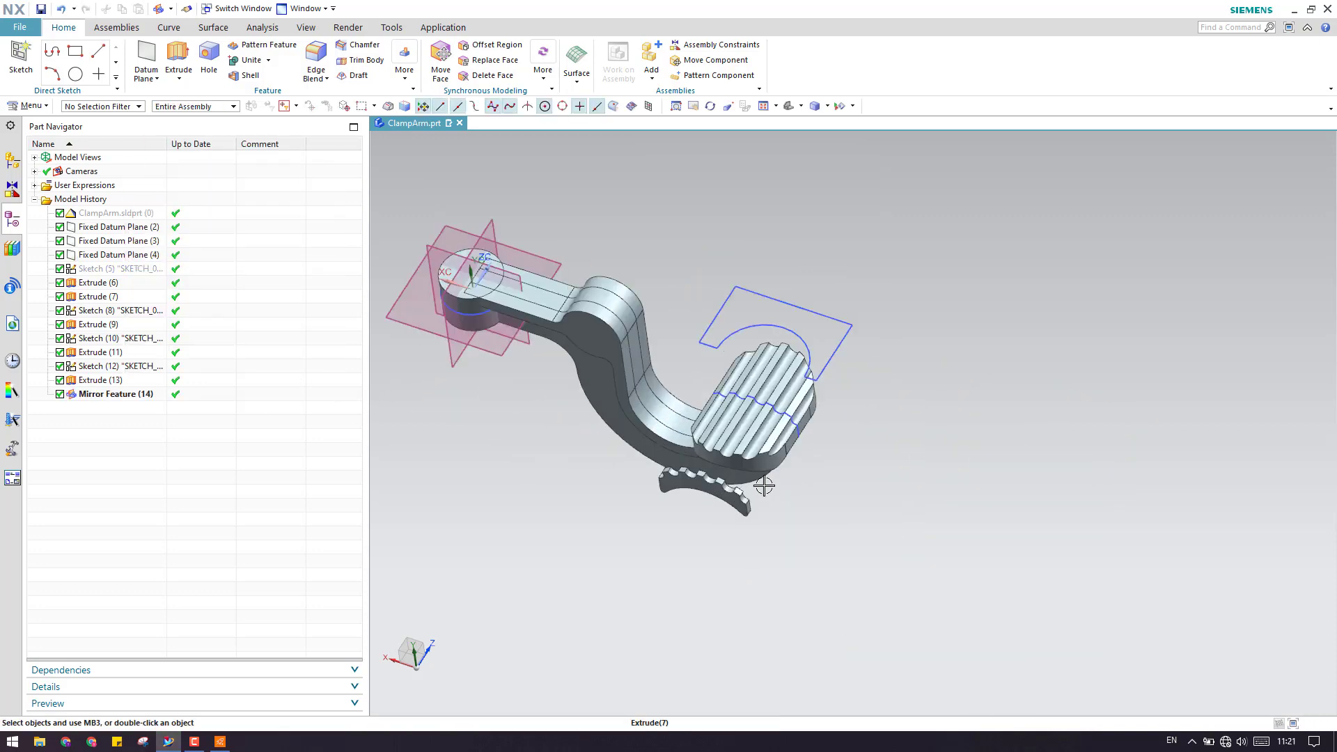
- Reopen Sketch (12), drag the rectangle's top edge well above the pad, and finish the sketch
scroll(626, 468, down, 3)
scroll(617, 508, up, 2)
scroll(651, 480, down, 3)
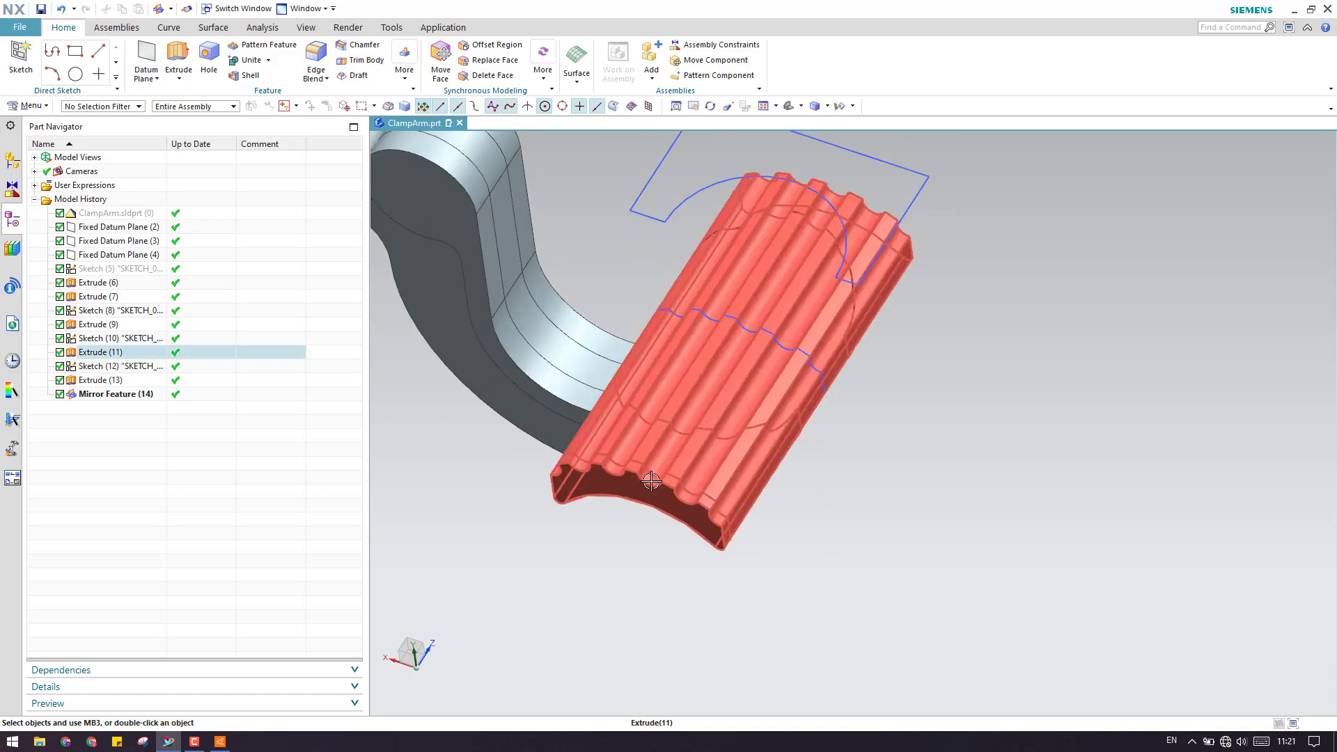
scroll(651, 480, up, 3)
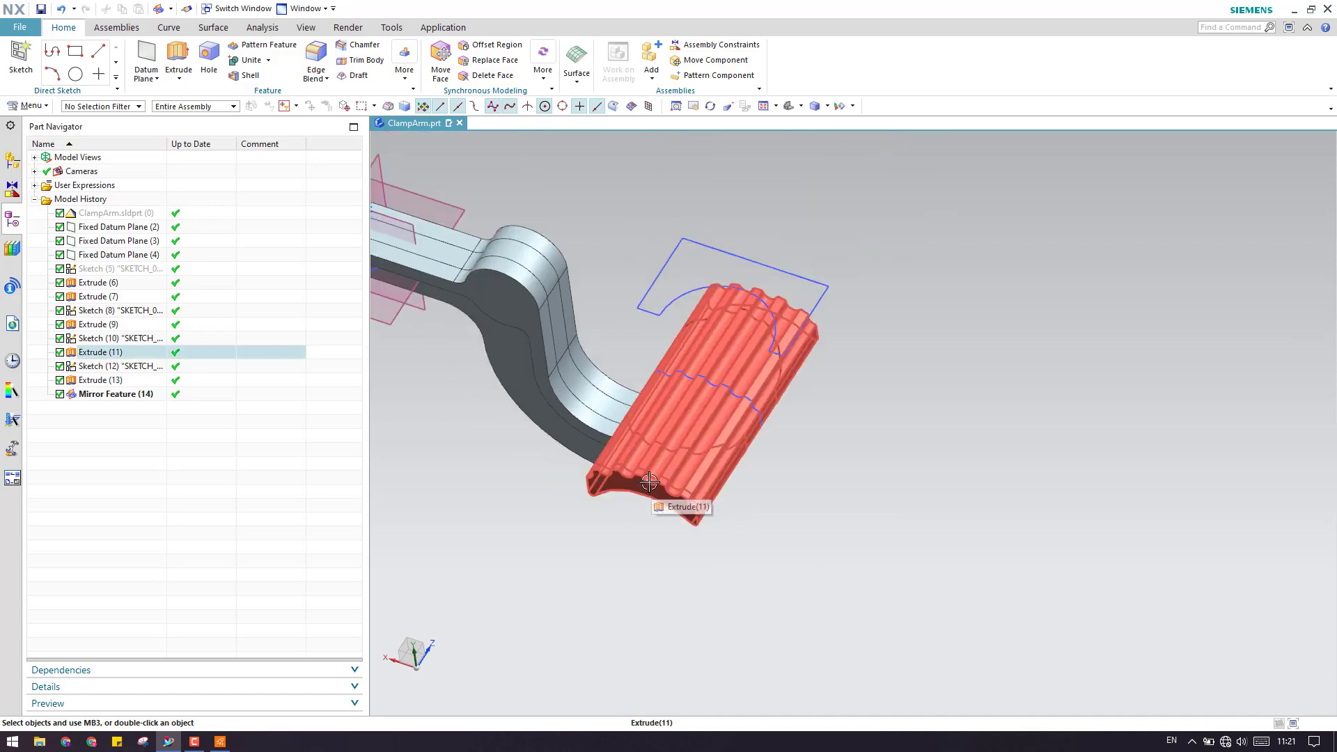
double_click(139, 366)
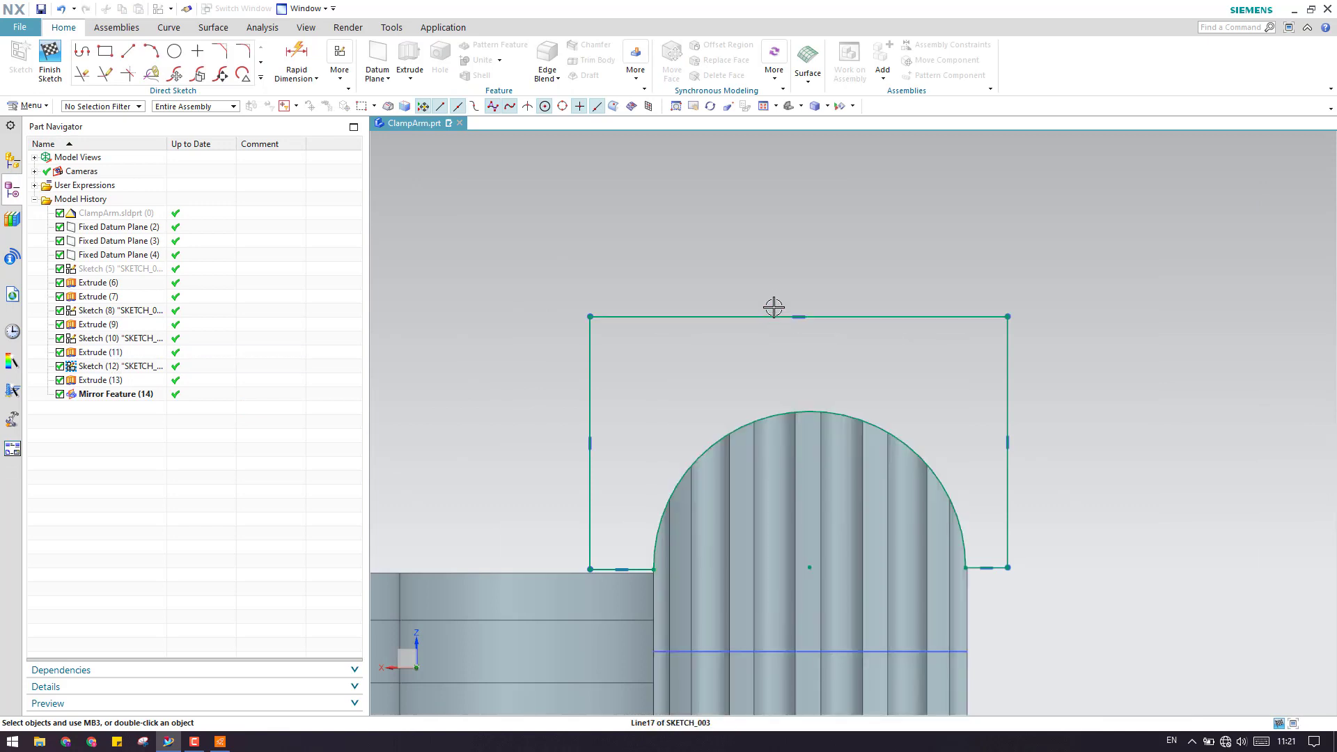
drag(773, 307, 773, 236)
key(ctrl+z)
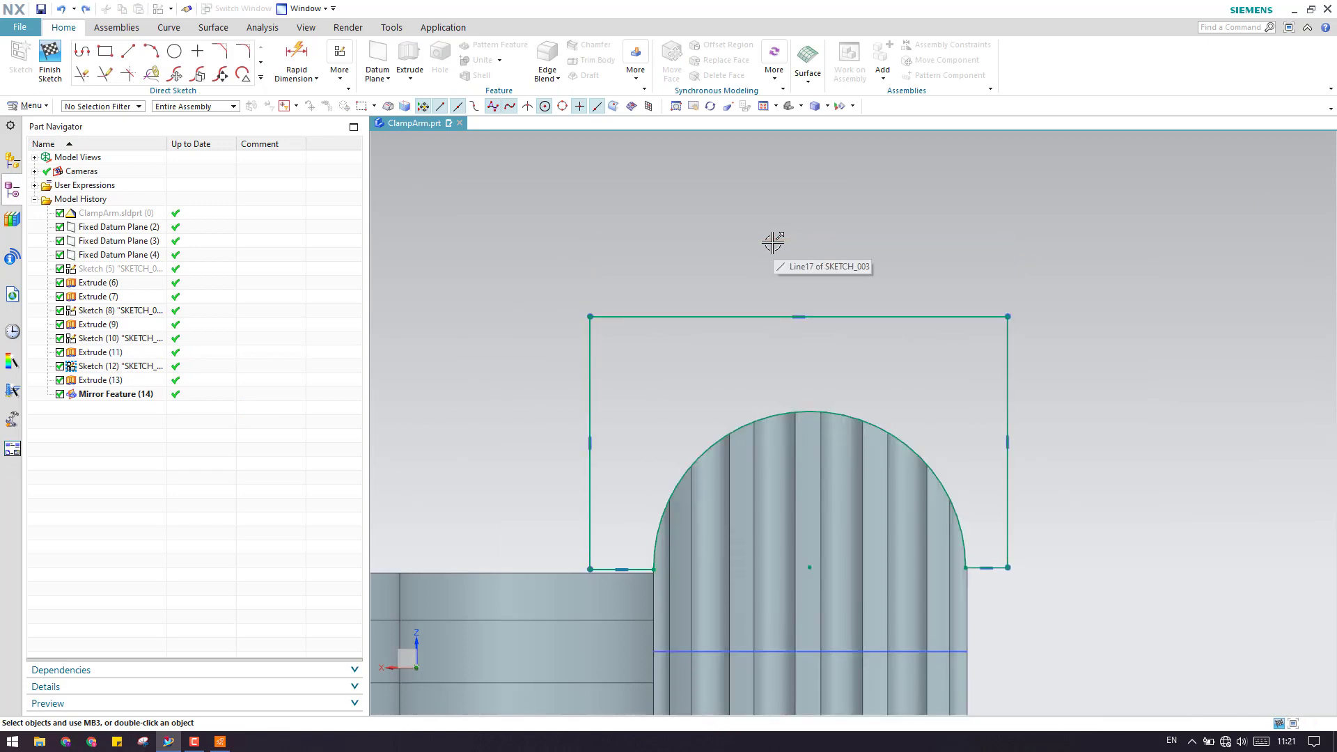
drag(758, 316, 751, 202)
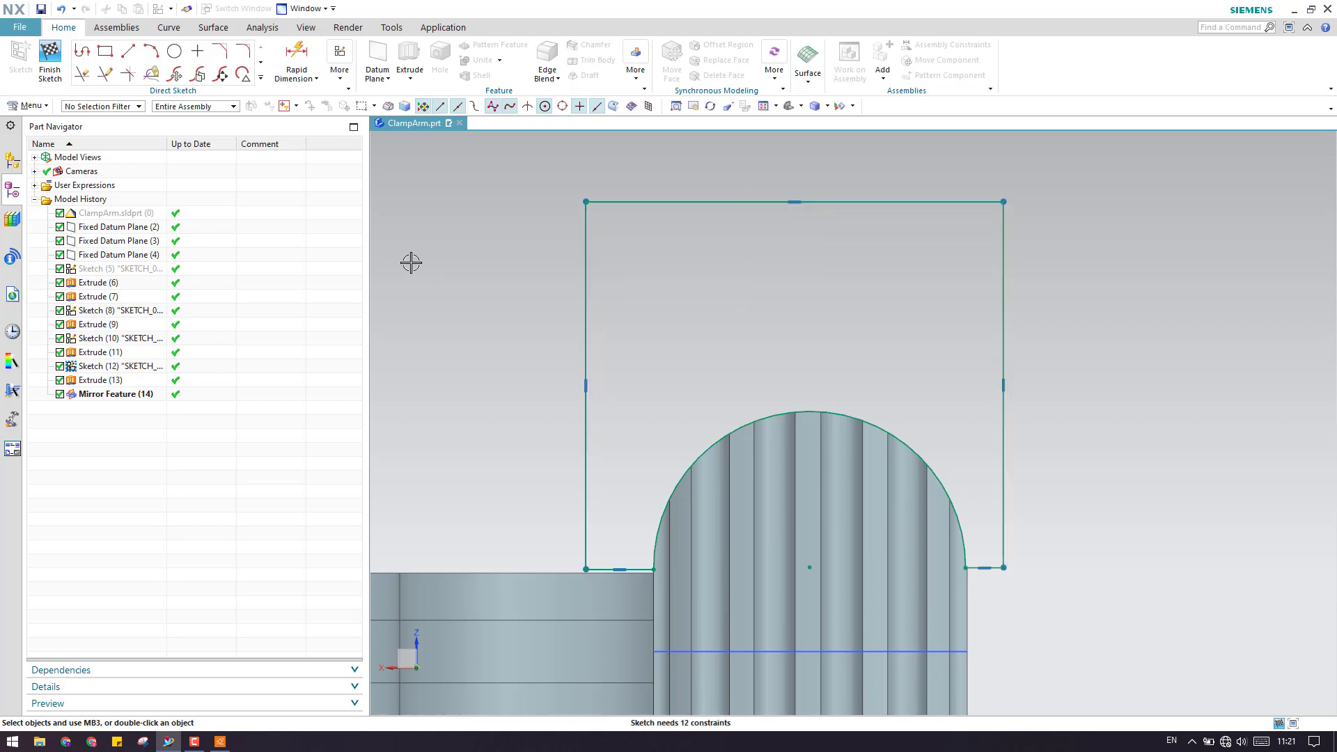
click(50, 61)
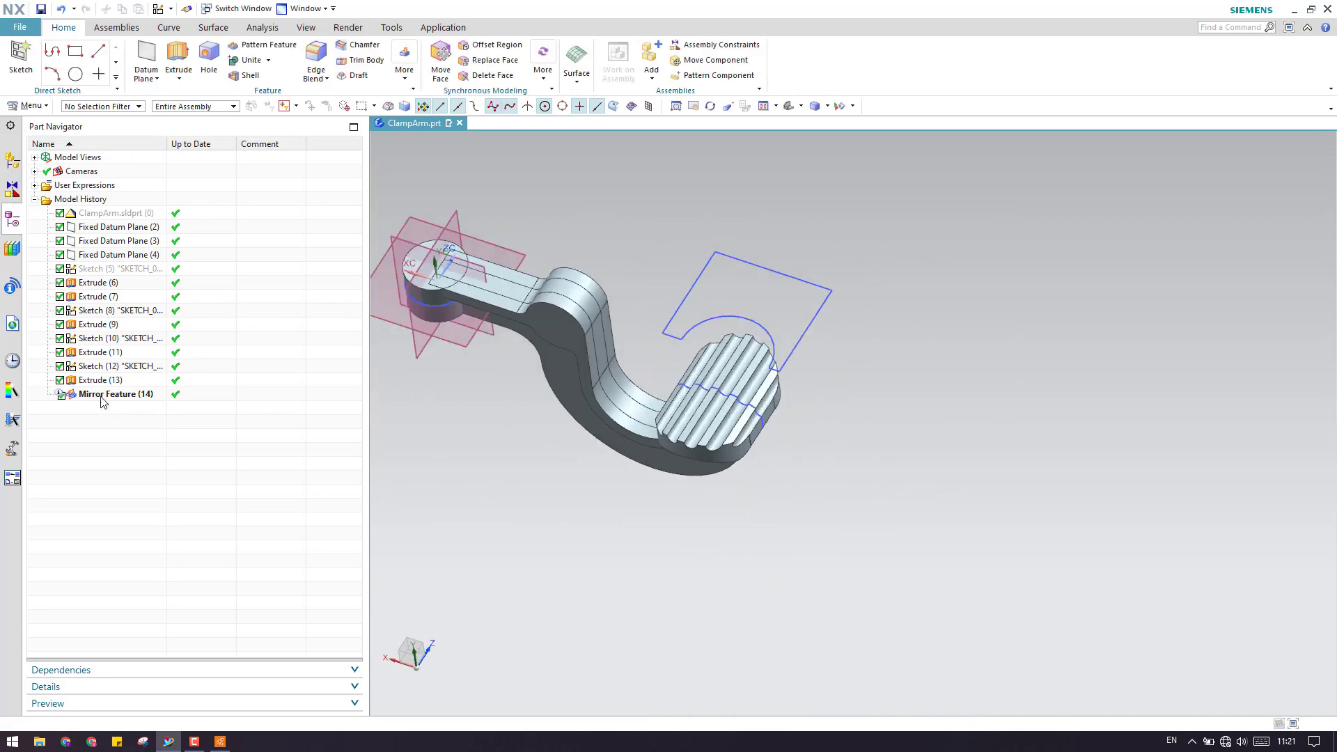
click(115, 213)
- Show all hidden objects of ClampArm.sldprt so the clamp body and pins reappear
right_click(114, 213)
click(140, 220)
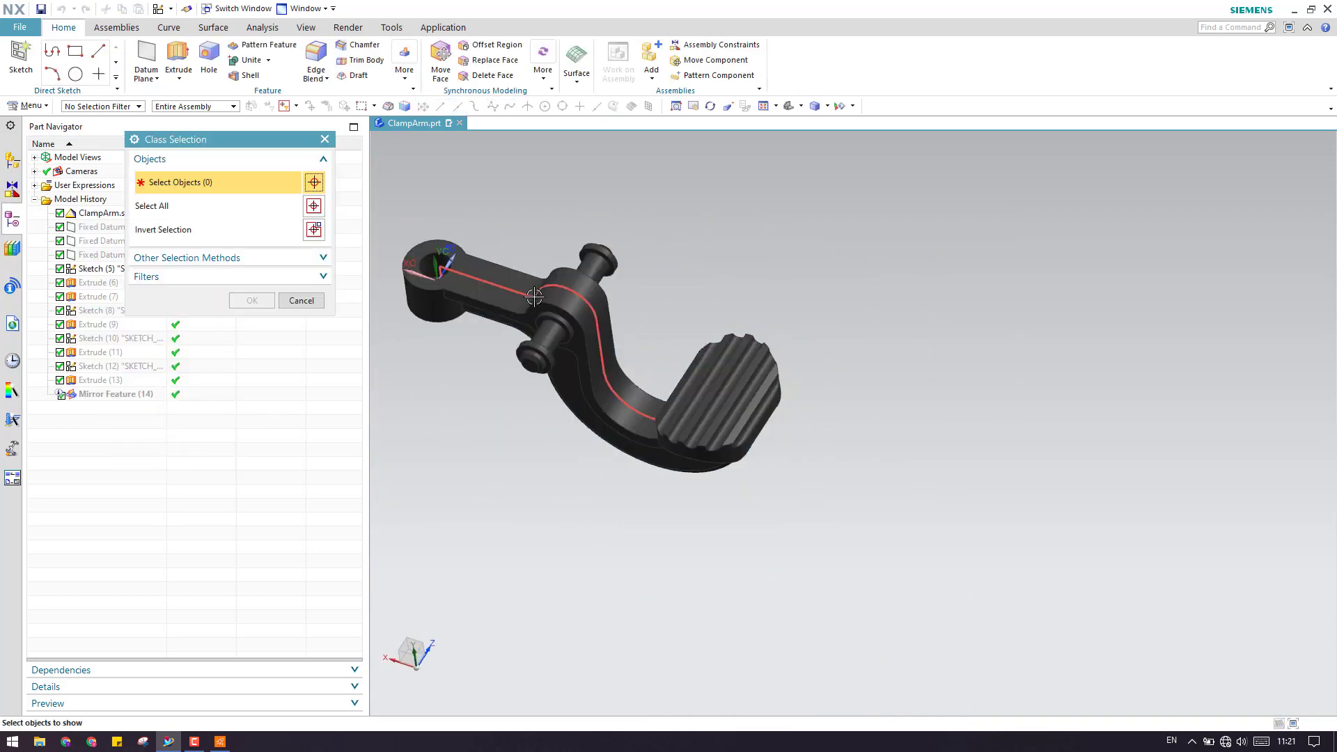
click(314, 205)
click(252, 300)
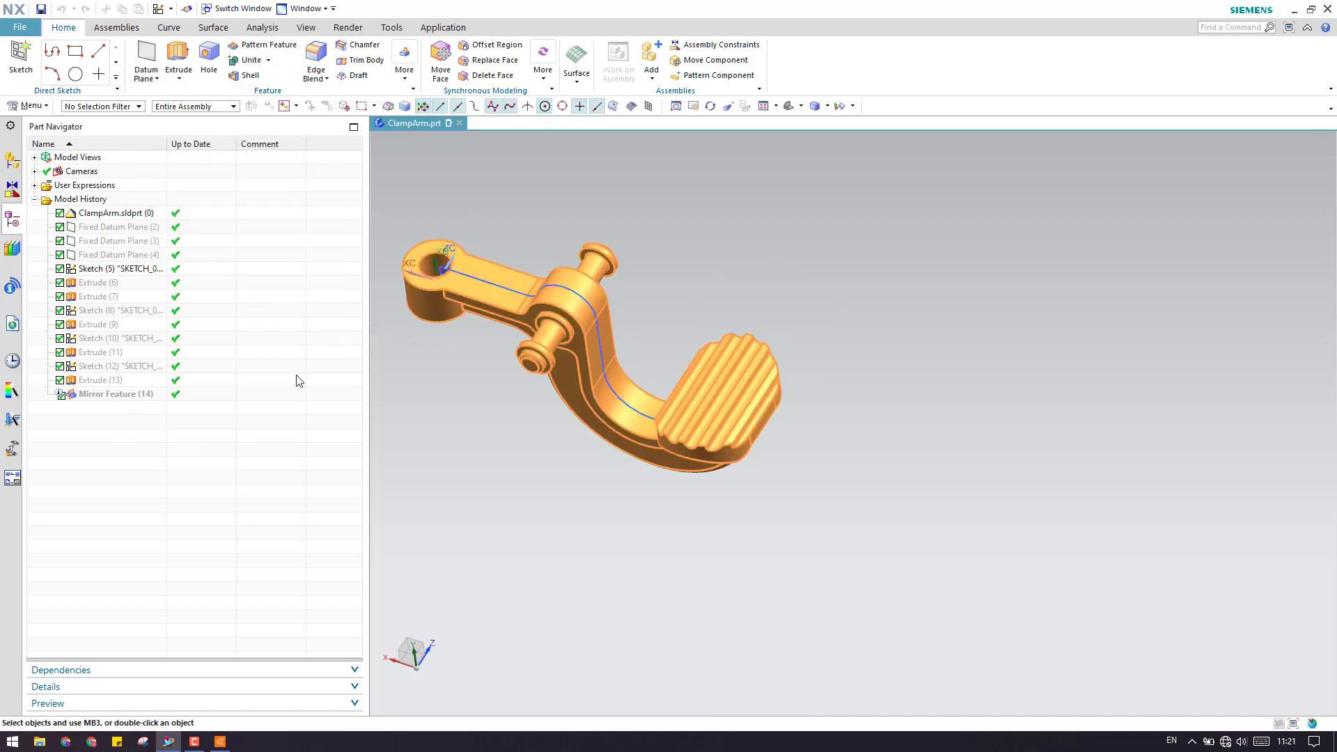
scroll(529, 426, up, 3)
scroll(585, 425, down, 4)
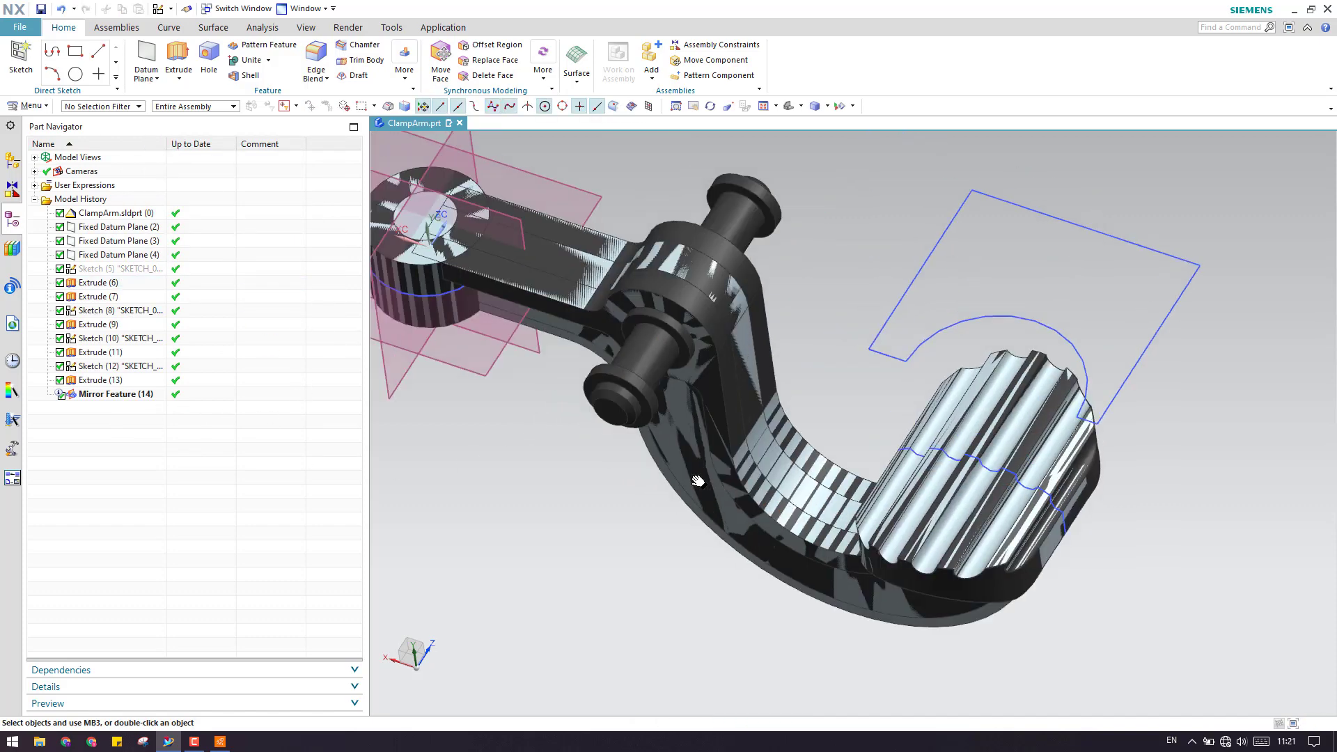
scroll(632, 425, up, 2)
scroll(632, 424, up, 1)
scroll(599, 426, down, 3)
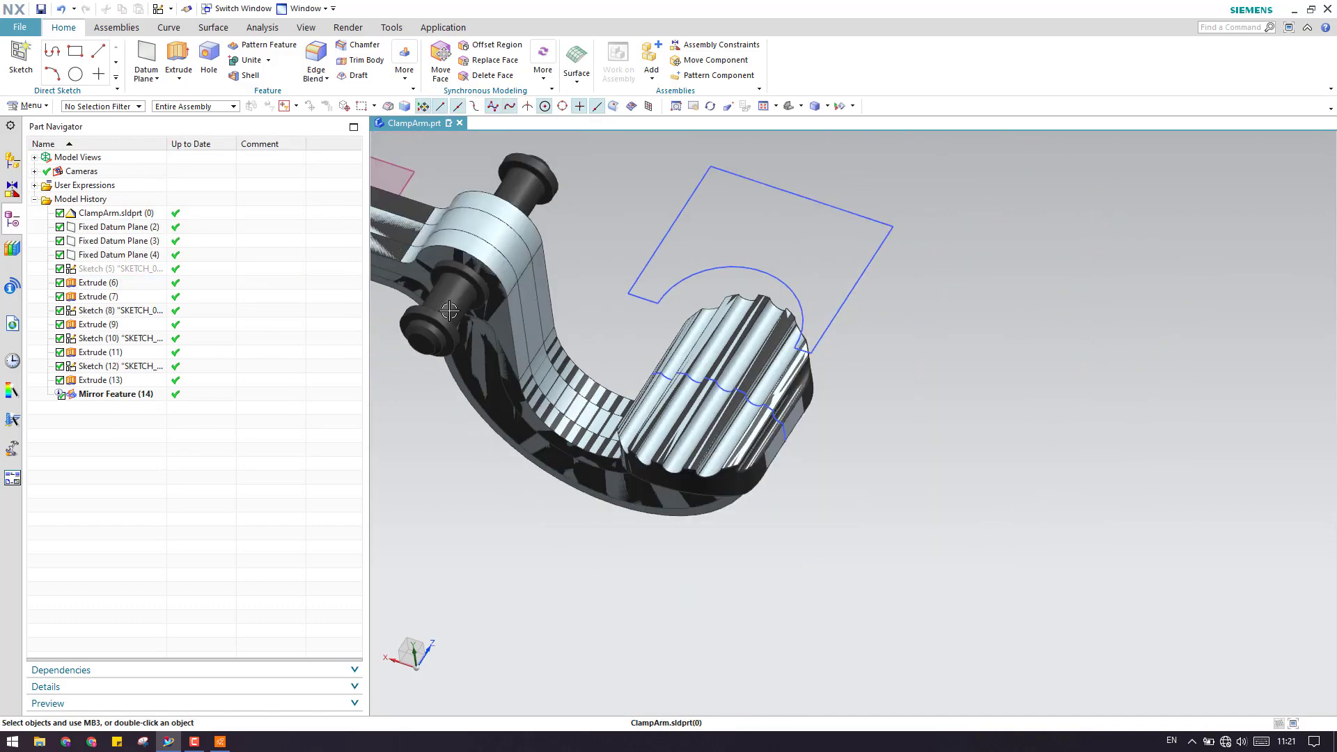
scroll(560, 430, down, 2)
scroll(560, 429, up, 2)
scroll(563, 418, down, 2)
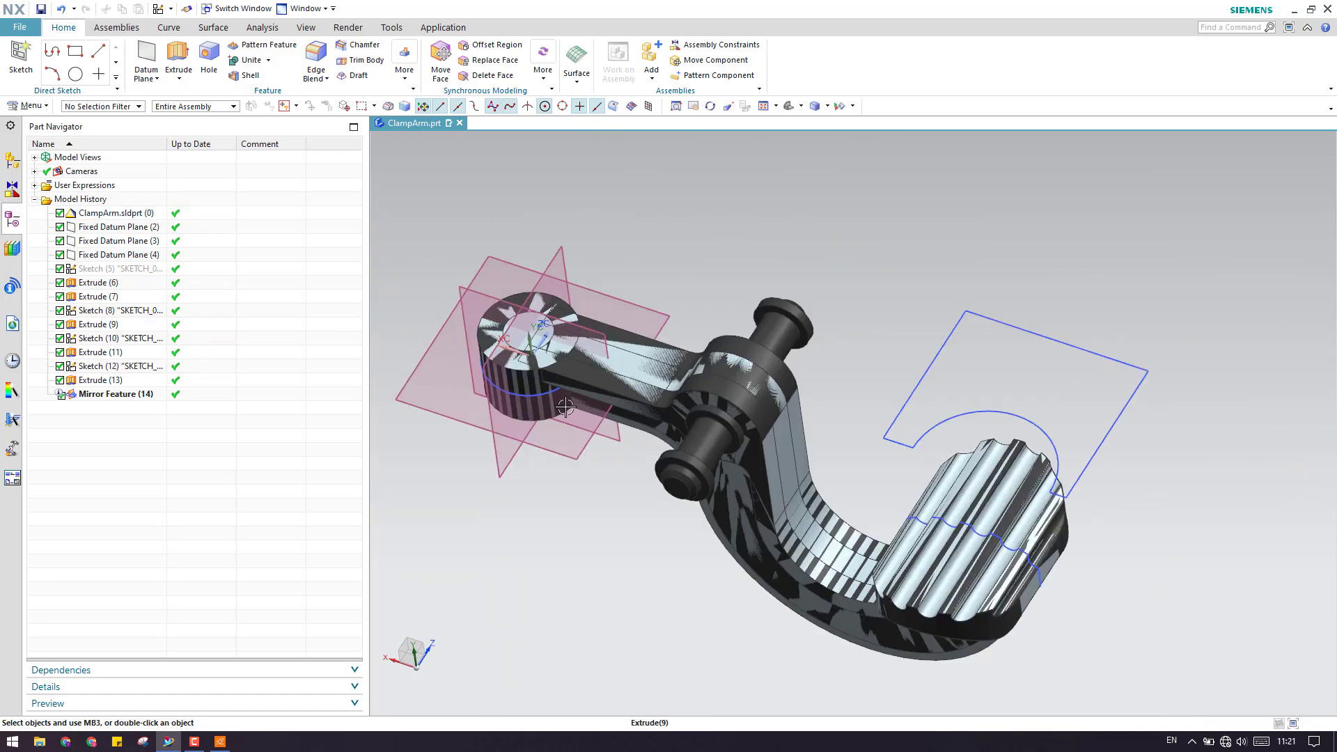
- Hide the blue Sketch (12) outline with Ctrl+B and orbit around the clamp arm
click(957, 410)
key(ctrl+b)
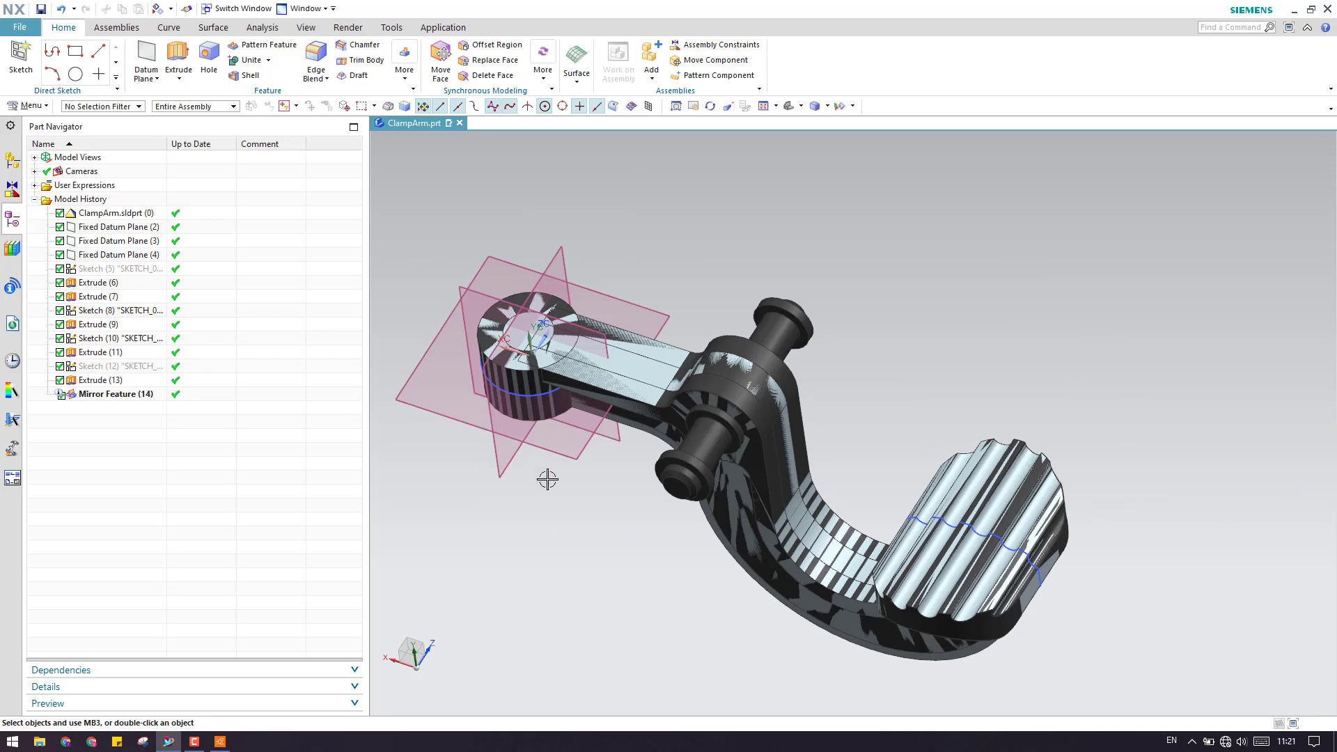
scroll(649, 443, up, 1)
middle_drag(656, 428, 692, 343)
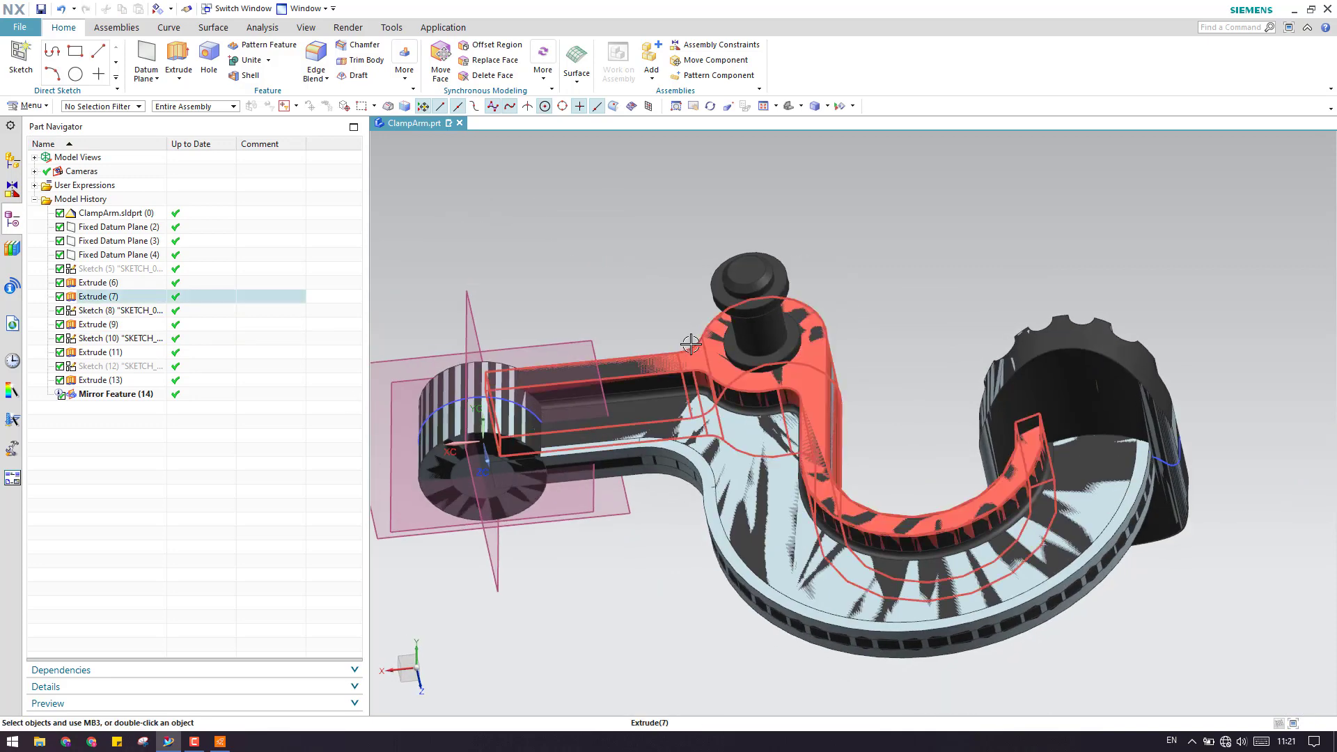
click(195, 742)
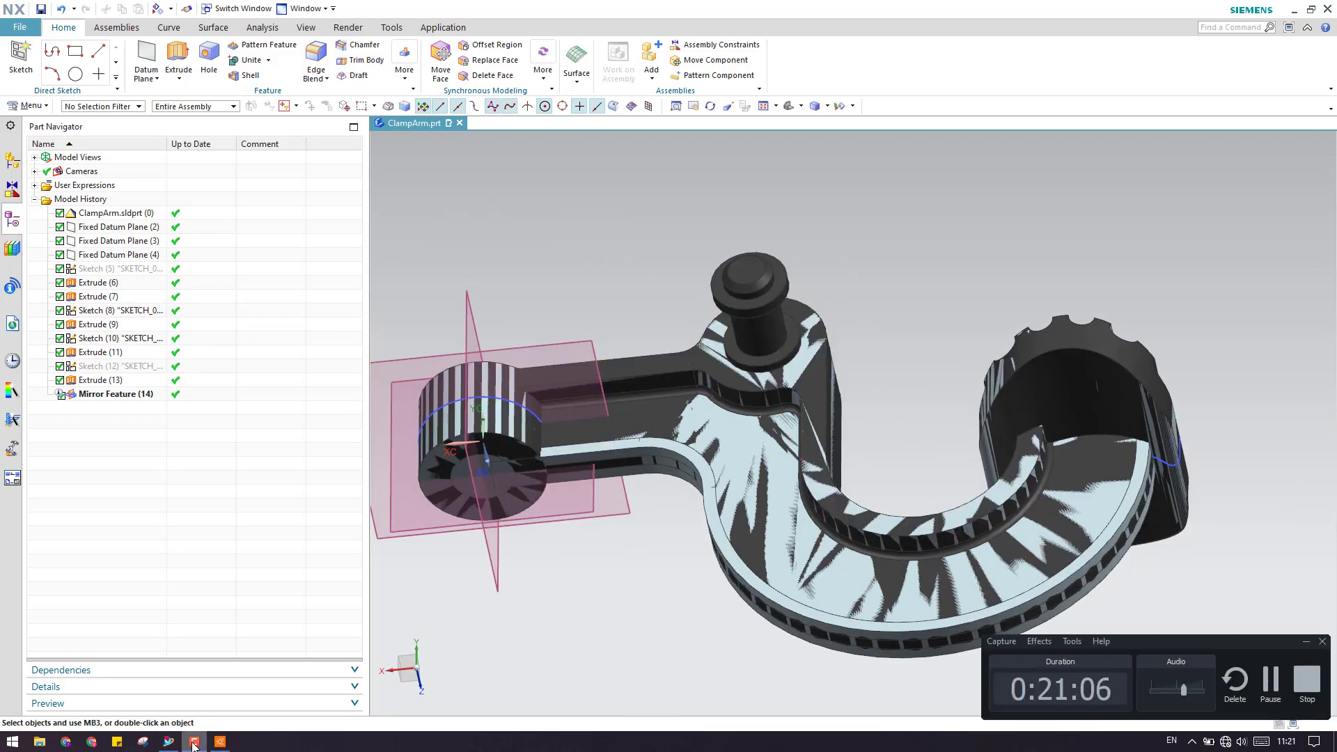
click(195, 742)
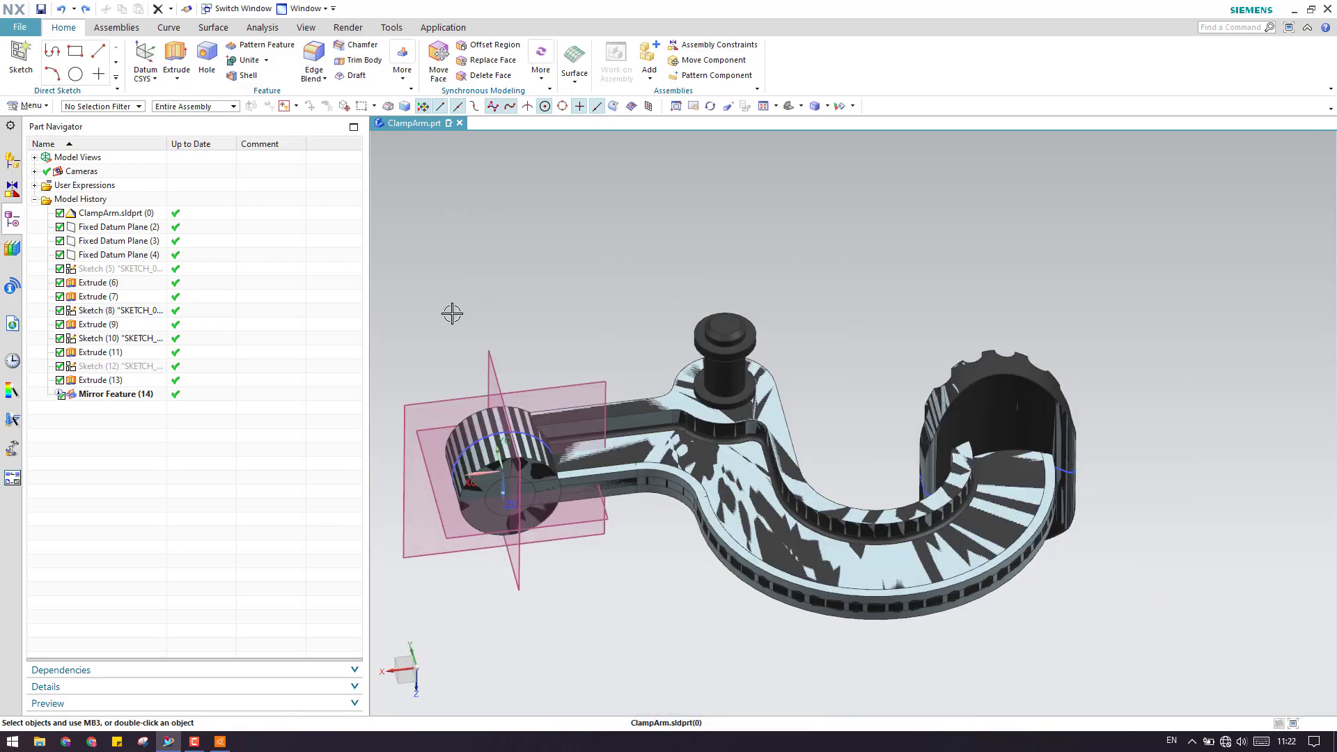
scroll(724, 376, up, 3)
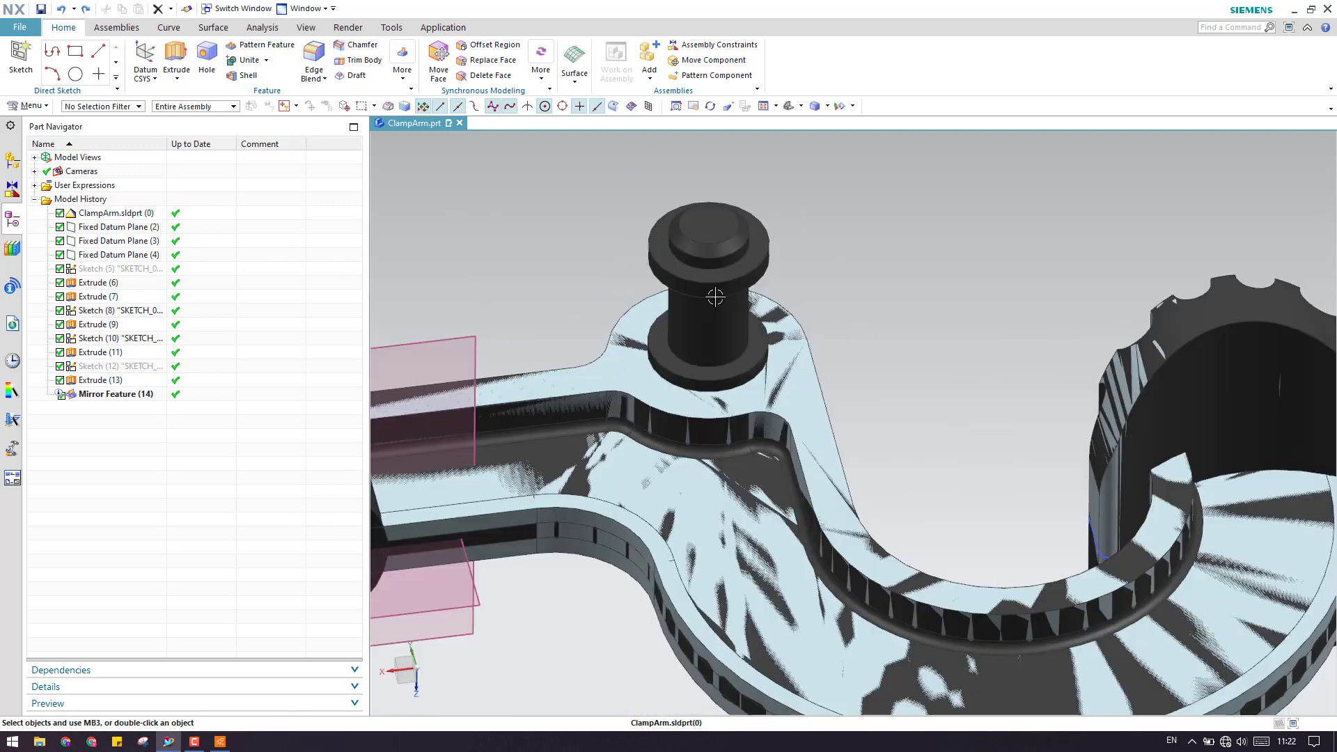
scroll(715, 296, down, 2)
middle_drag(692, 316, 665, 292)
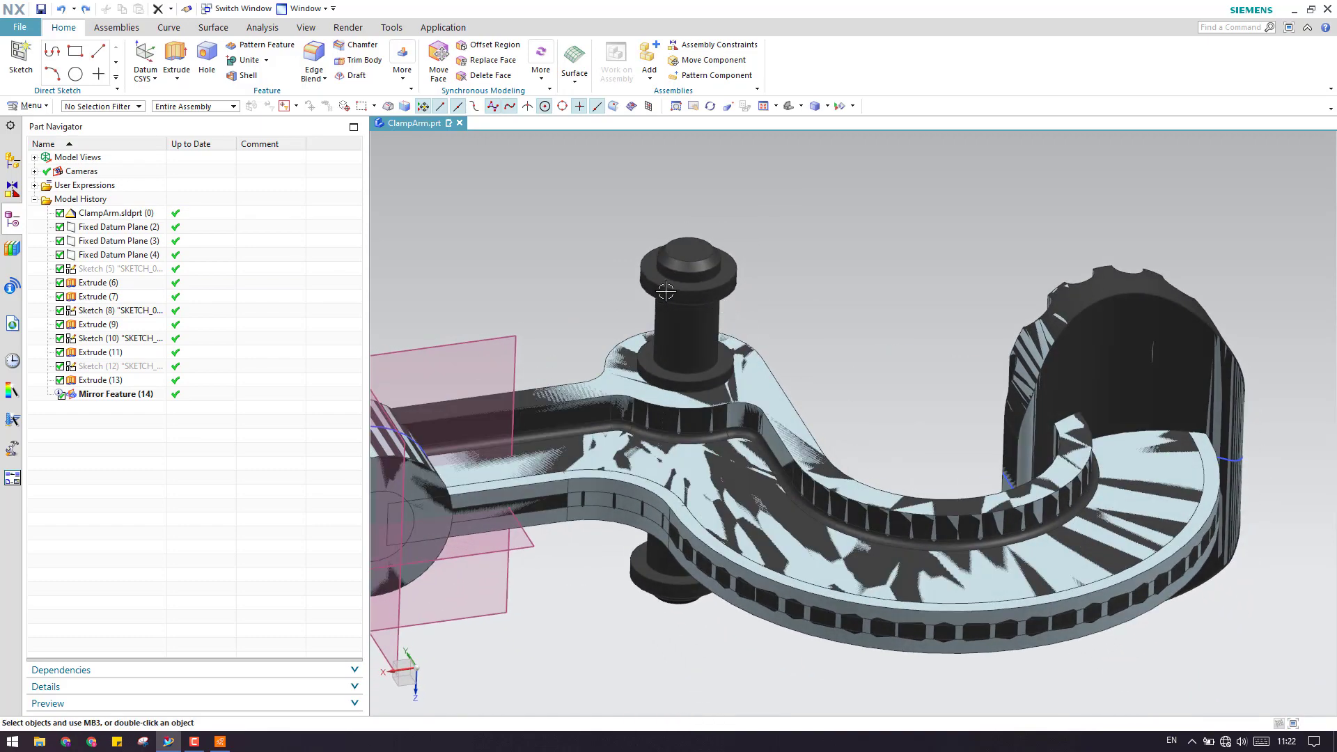
- Create Point (15) at the centre of the pin's top arc
click(154, 79)
click(158, 148)
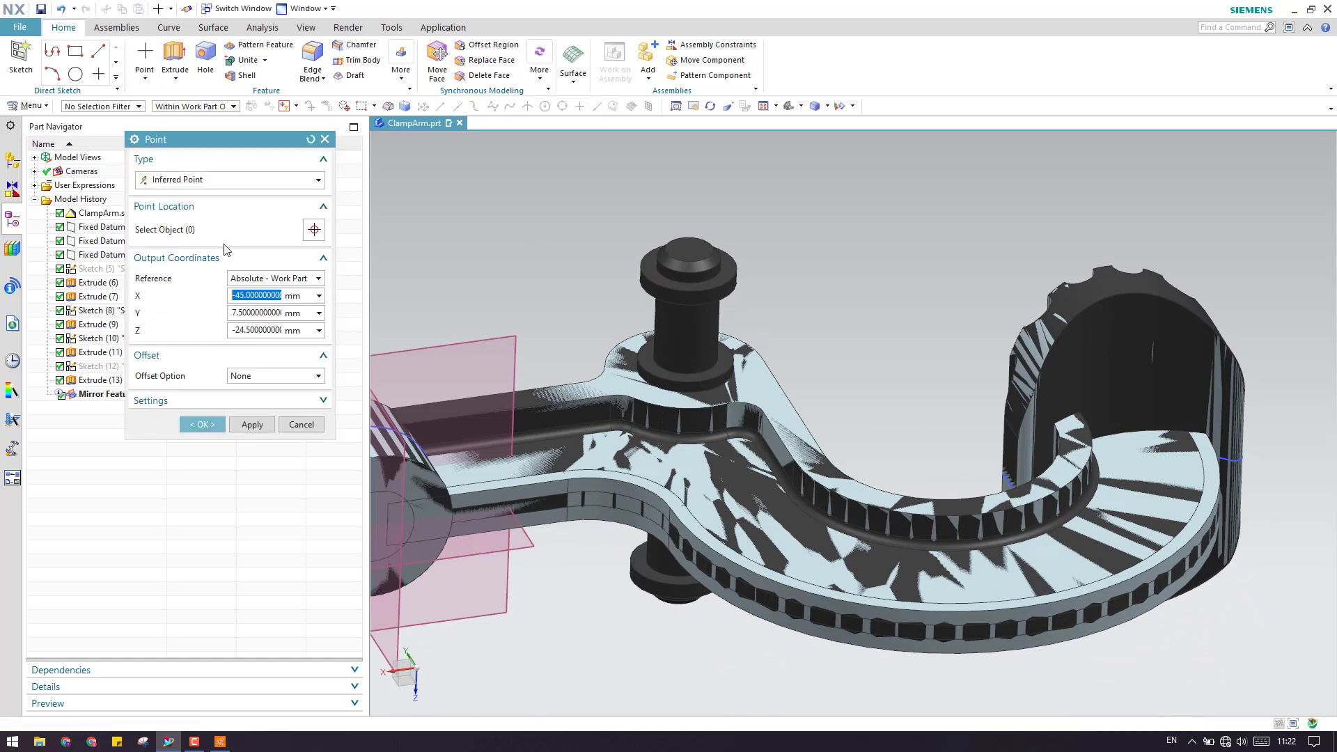
scroll(678, 257, up, 3)
click(658, 245)
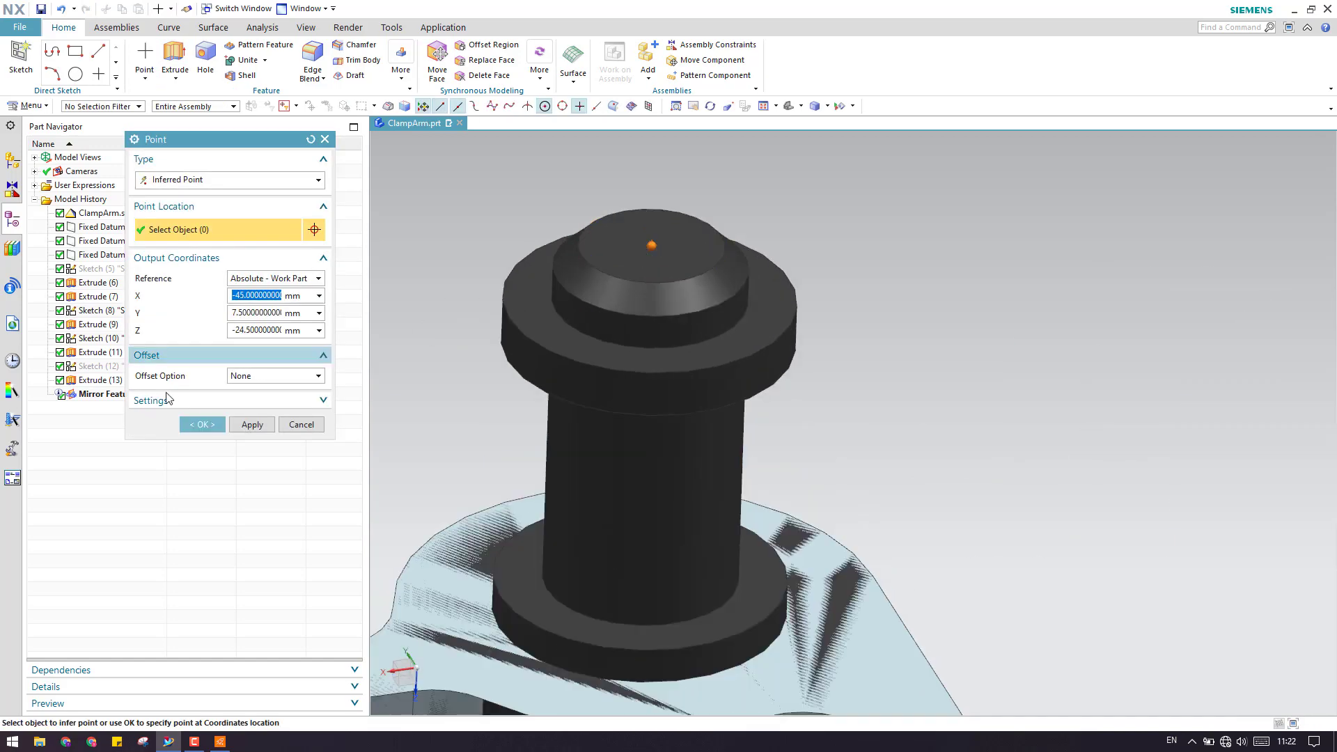
click(202, 424)
- Delete Point (15) from the model history
click(82, 411)
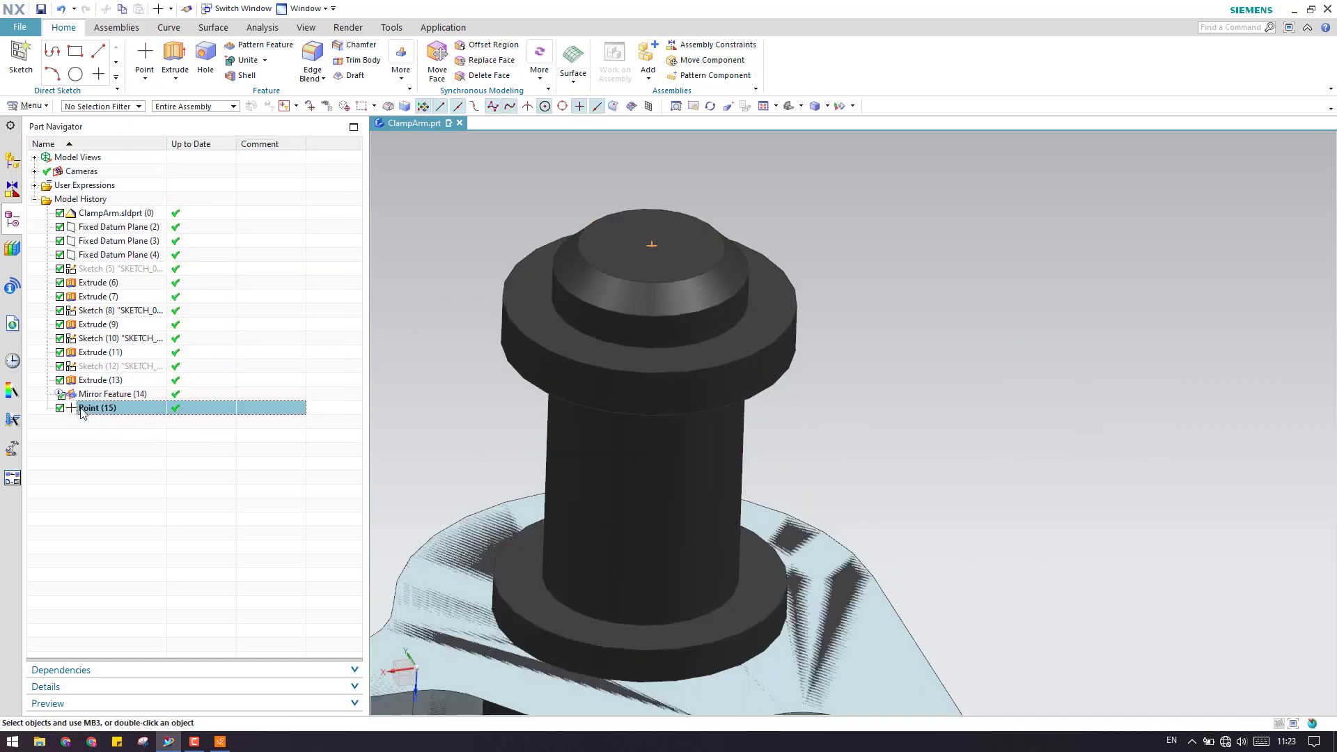
click(92, 427)
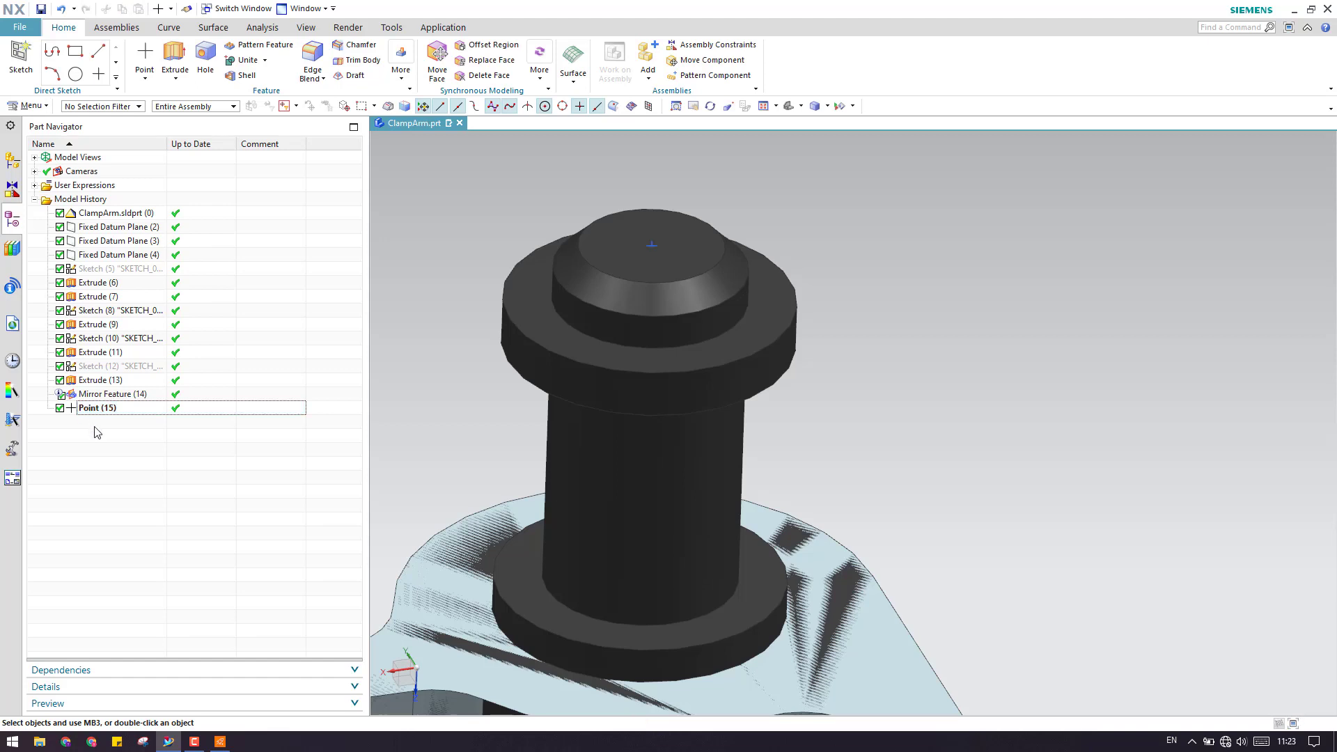
click(97, 410)
click(98, 432)
click(111, 412)
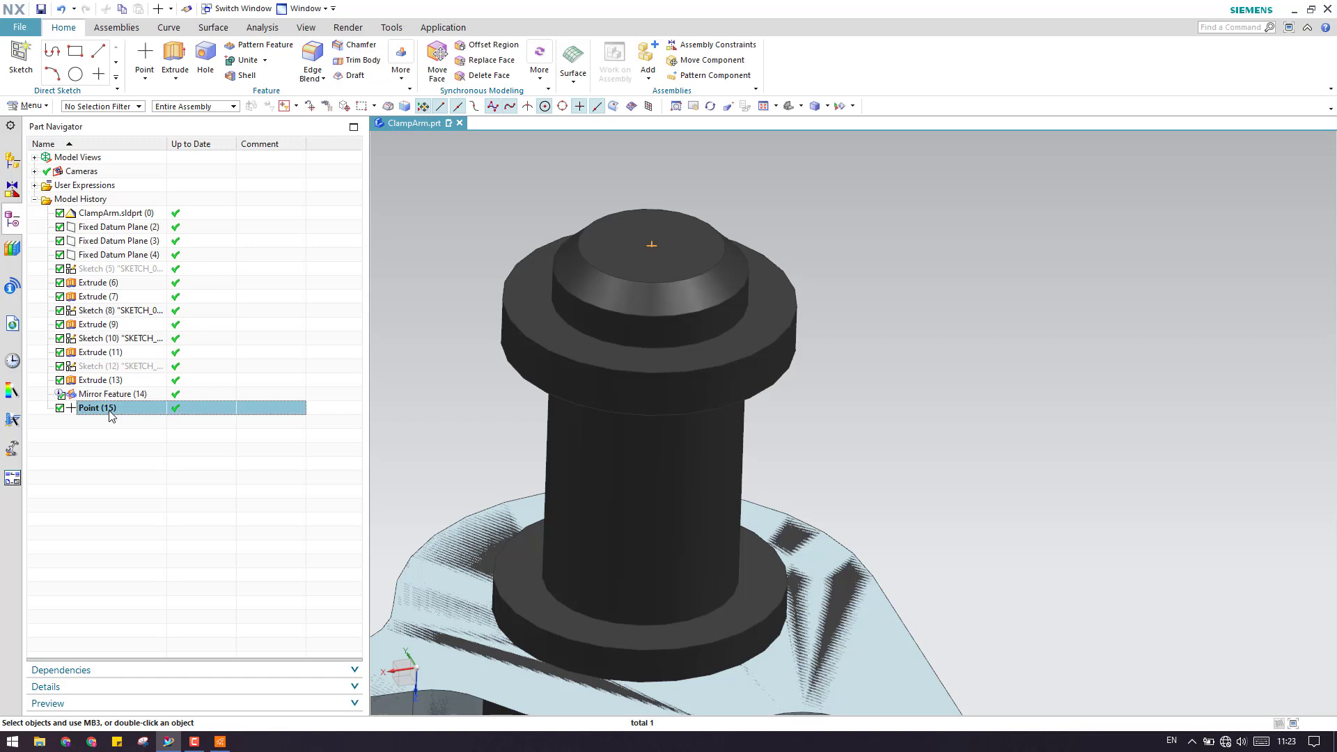
right_click(110, 412)
click(232, 395)
- Recreate the point at the pin's top arc centre as Point (16)
click(145, 58)
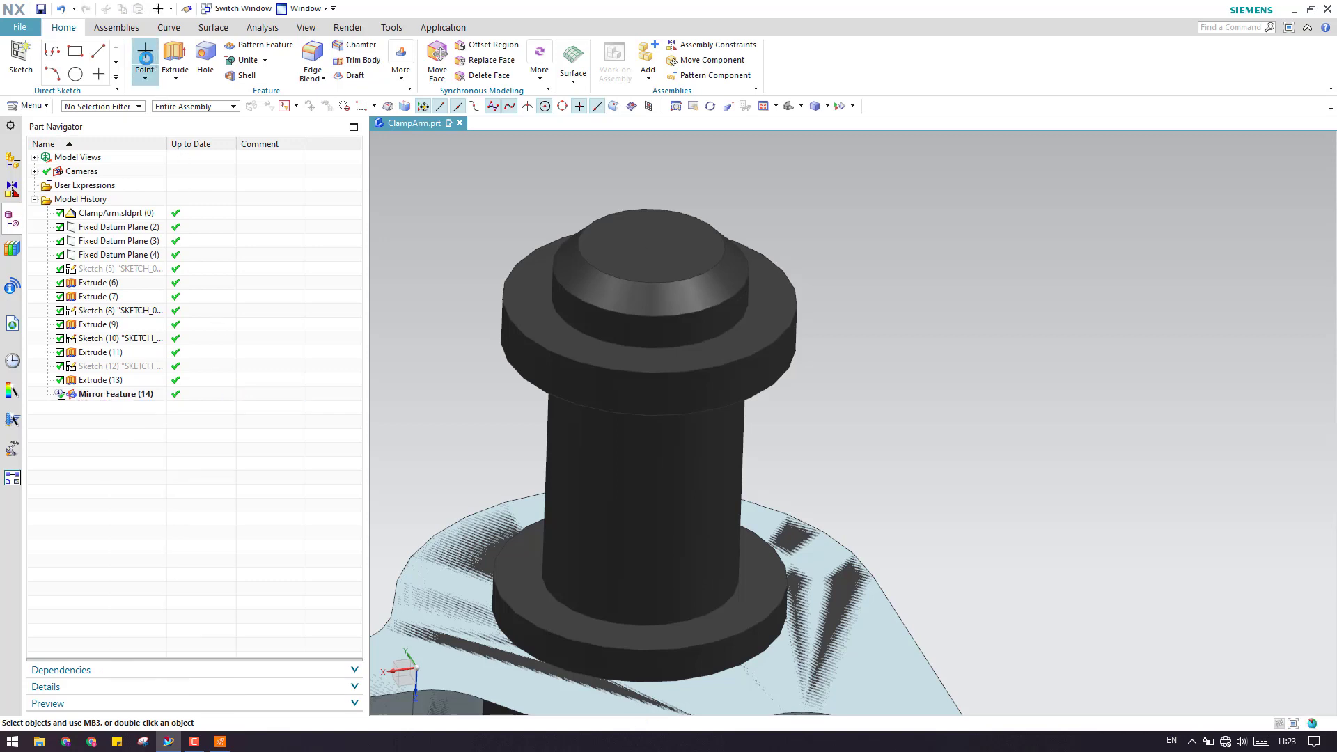
click(245, 180)
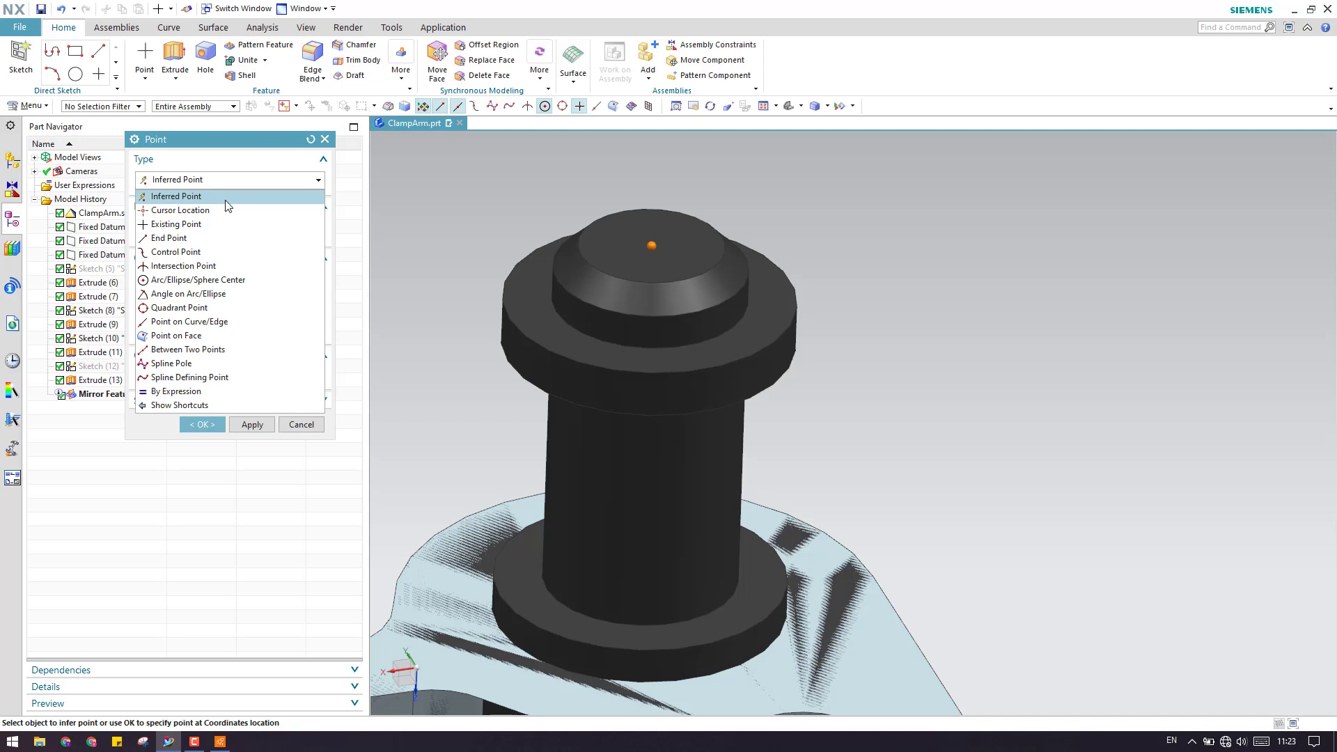
click(306, 148)
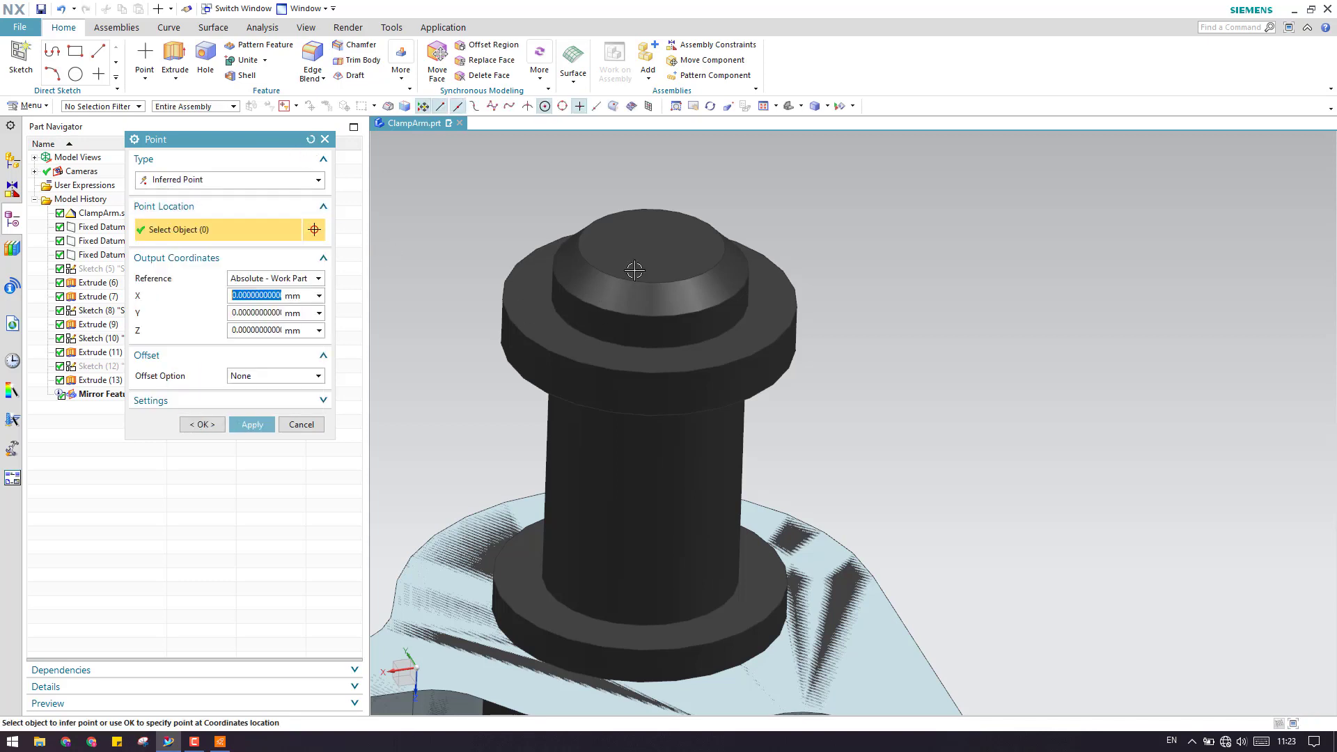
click(634, 271)
click(202, 425)
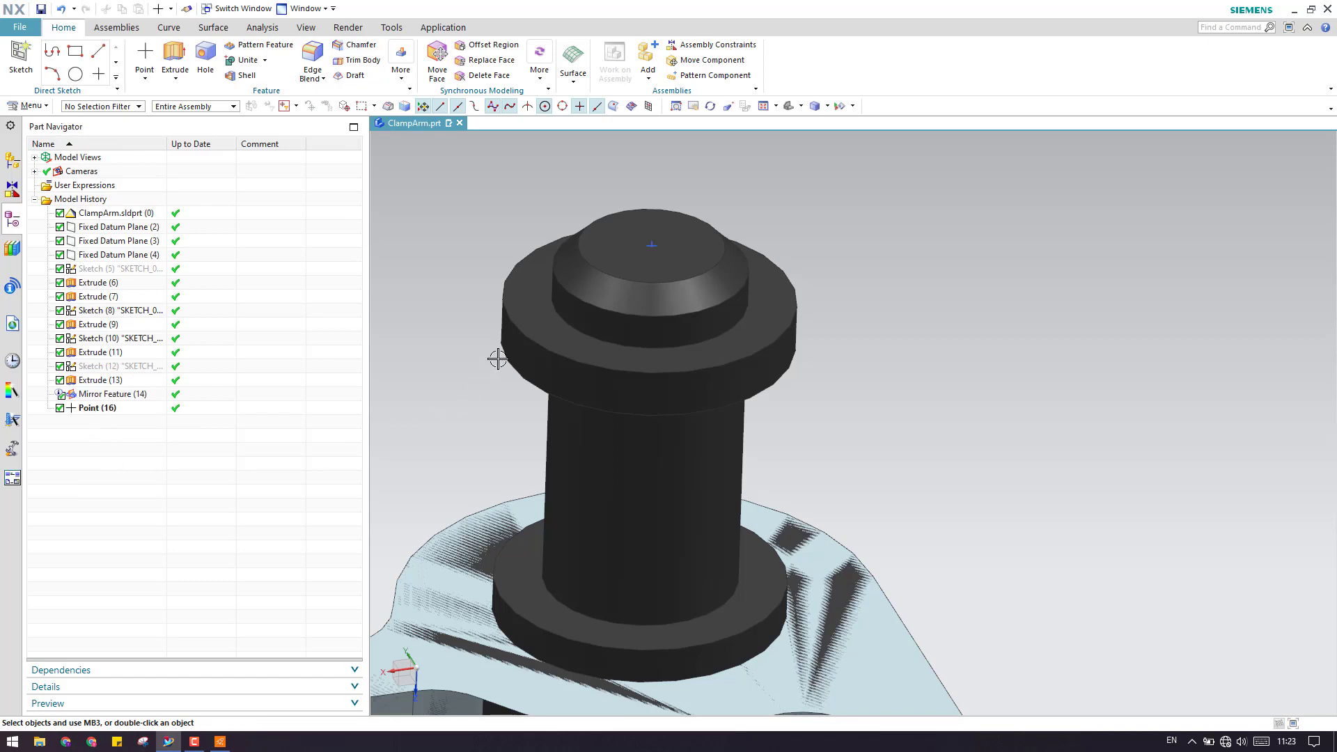
click(117, 411)
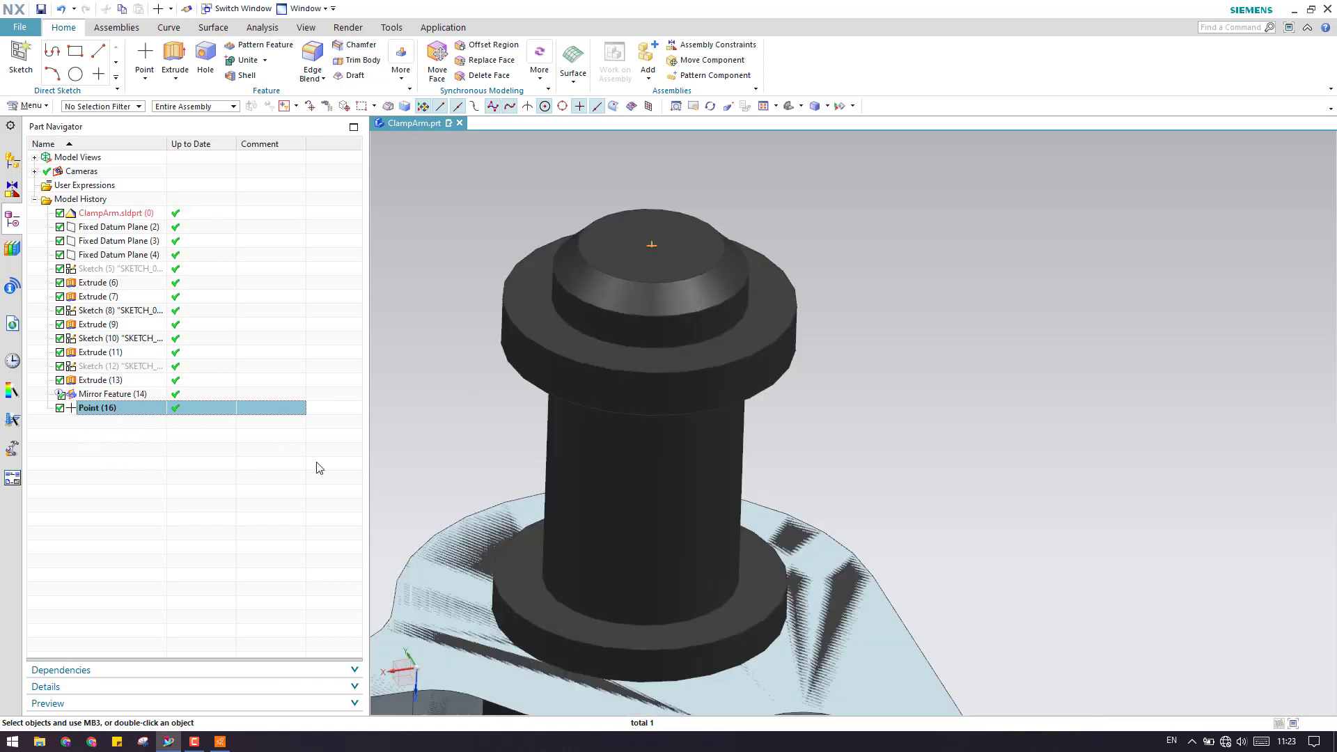
- Delete the old Point (16) from the model history
scroll(746, 377, down, 2)
scroll(513, 382, down, 2)
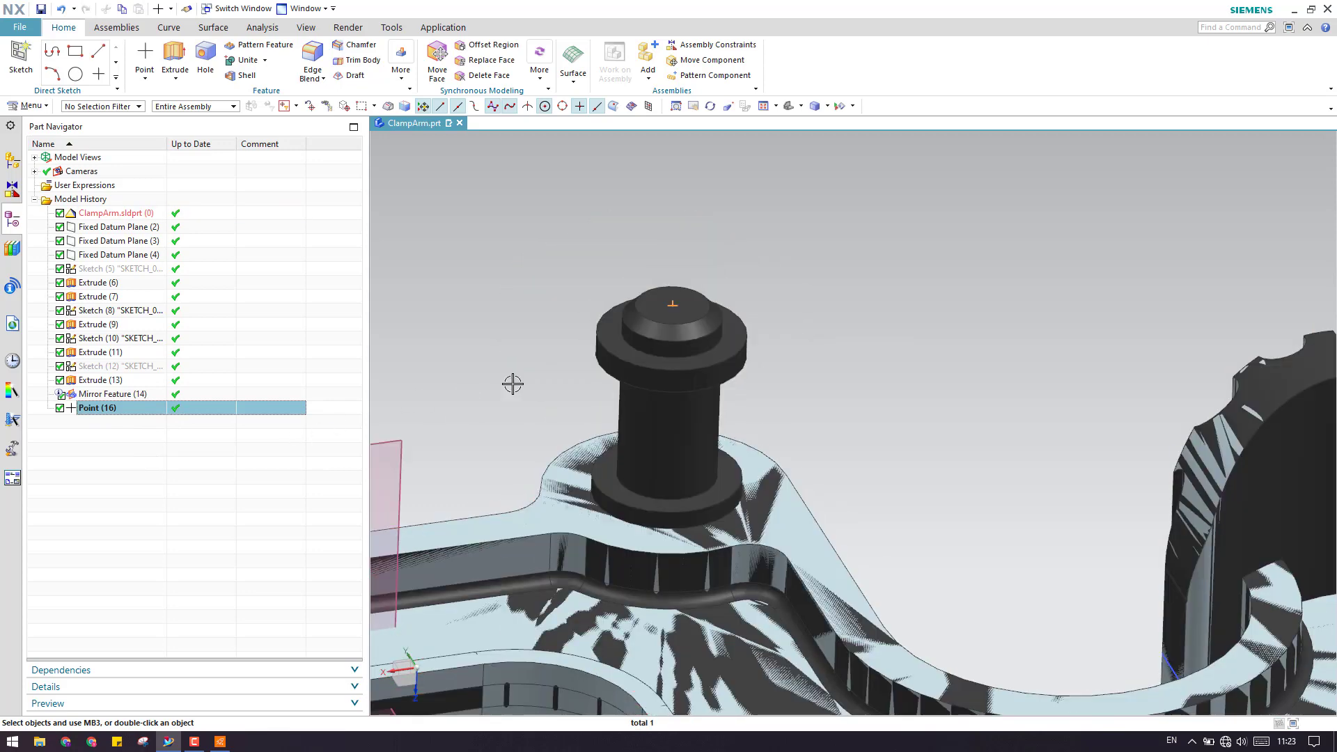
scroll(579, 365, up, 4)
right_click(146, 412)
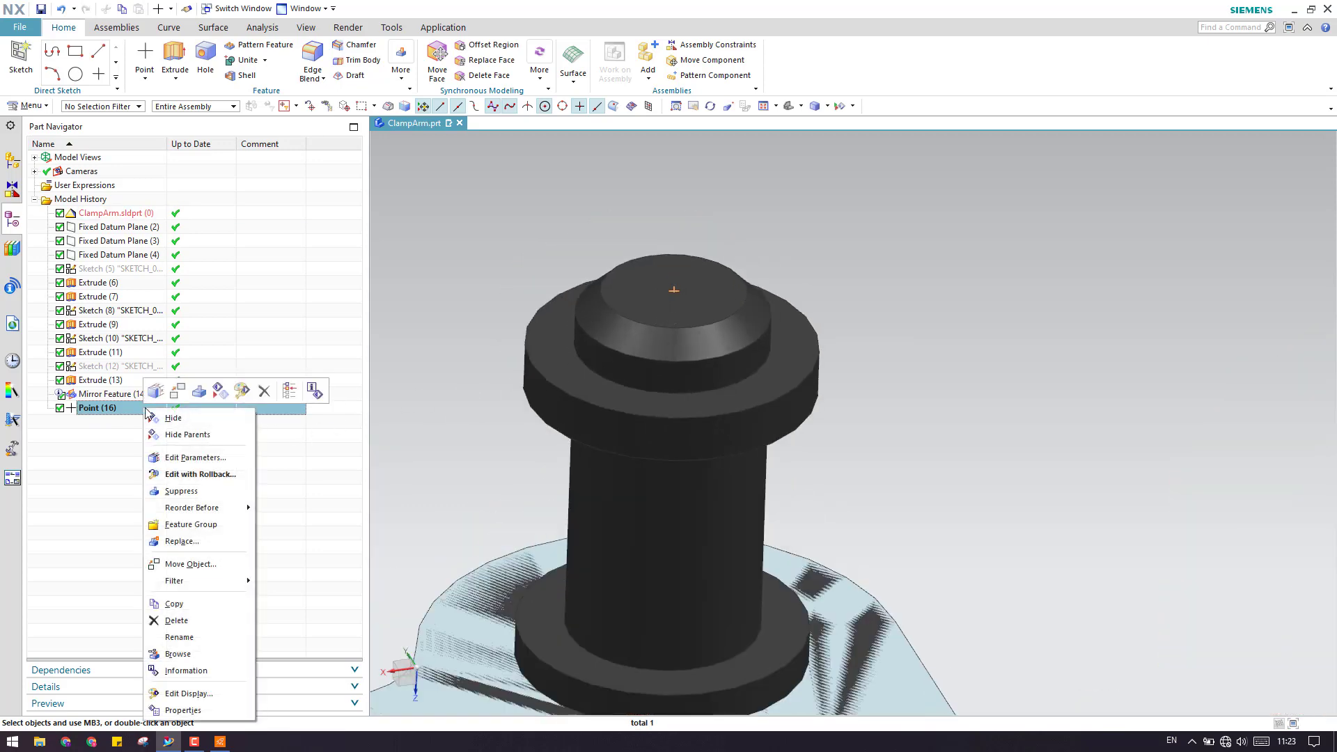
click(263, 390)
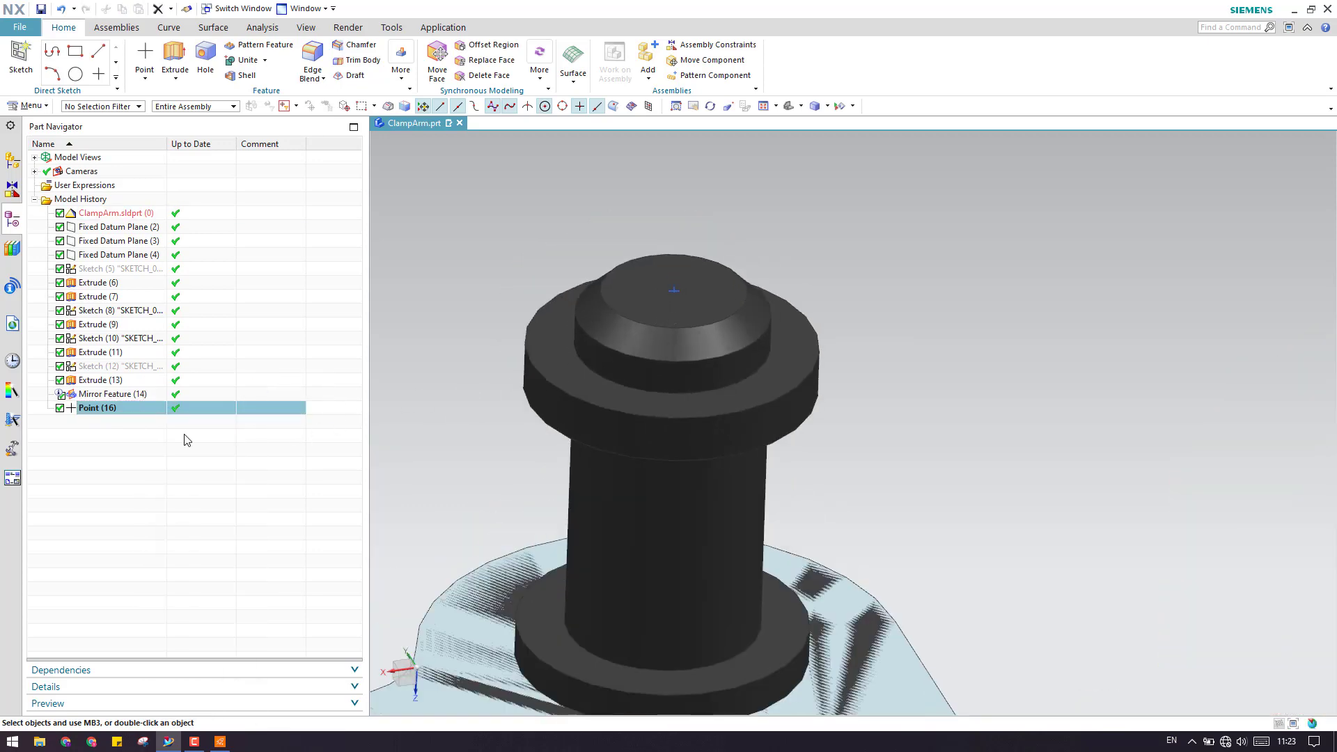
- Create Point (17) at X -45, Y 7.5, Z -24.5 on the pin's top face
click(145, 55)
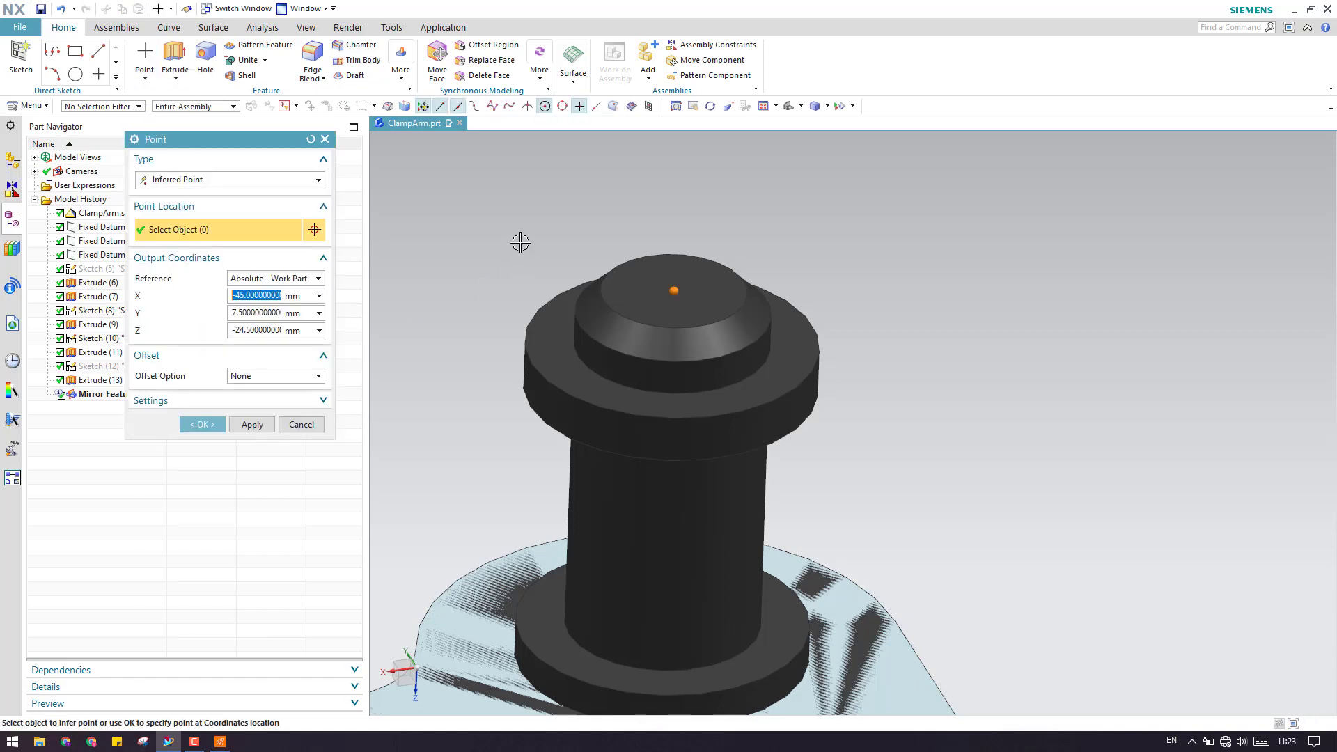
click(202, 424)
click(108, 411)
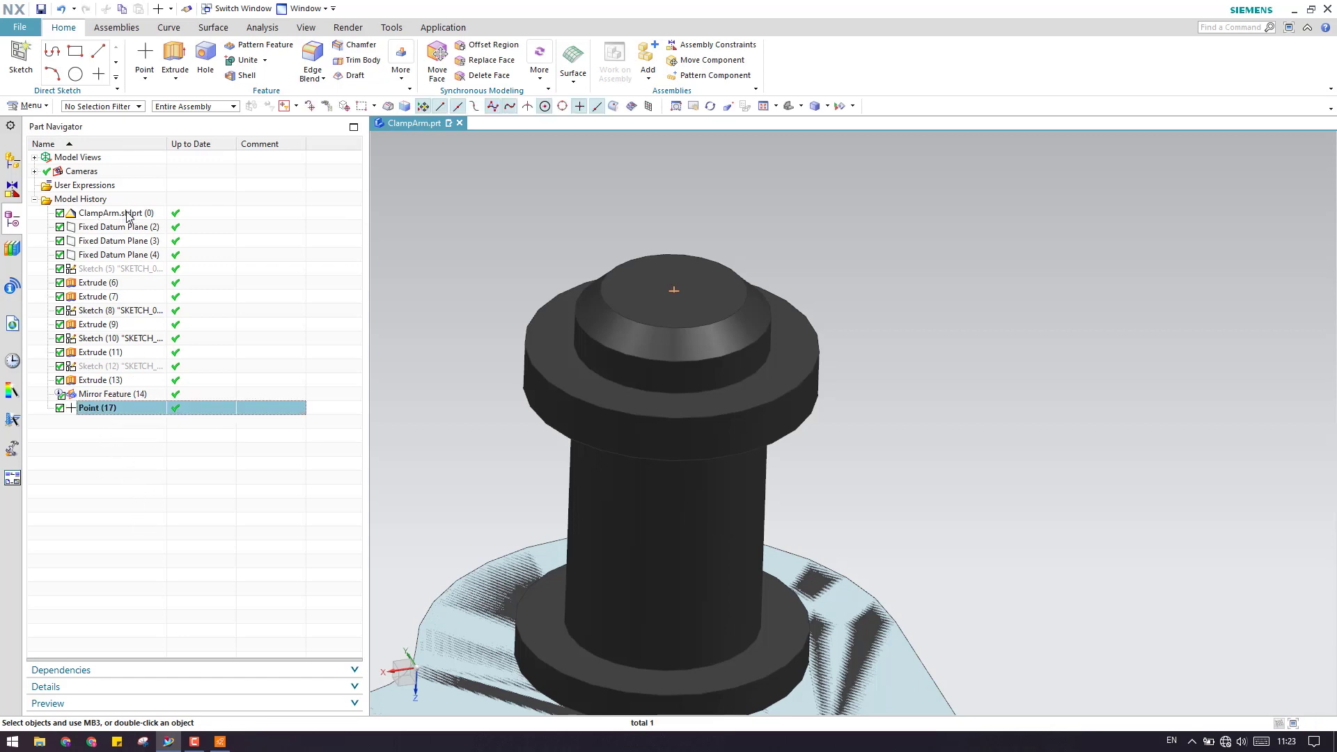
click(108, 487)
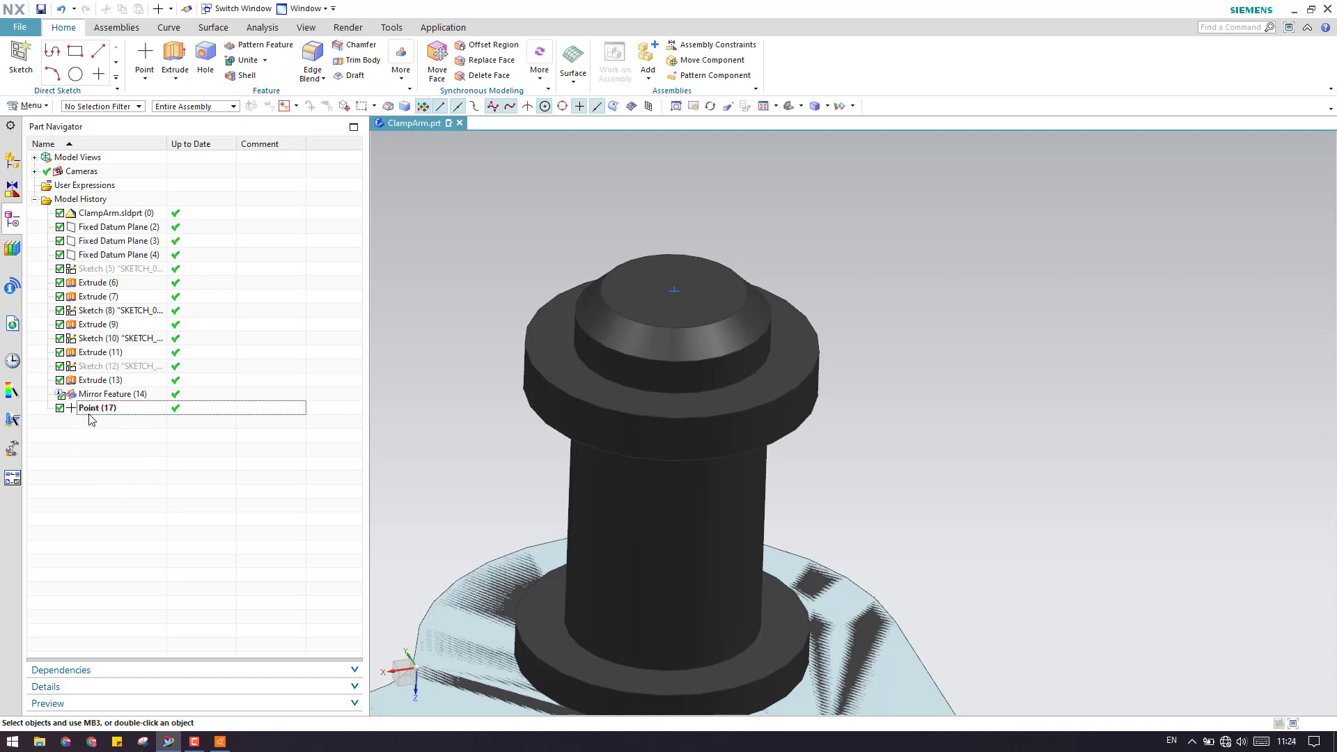
click(144, 78)
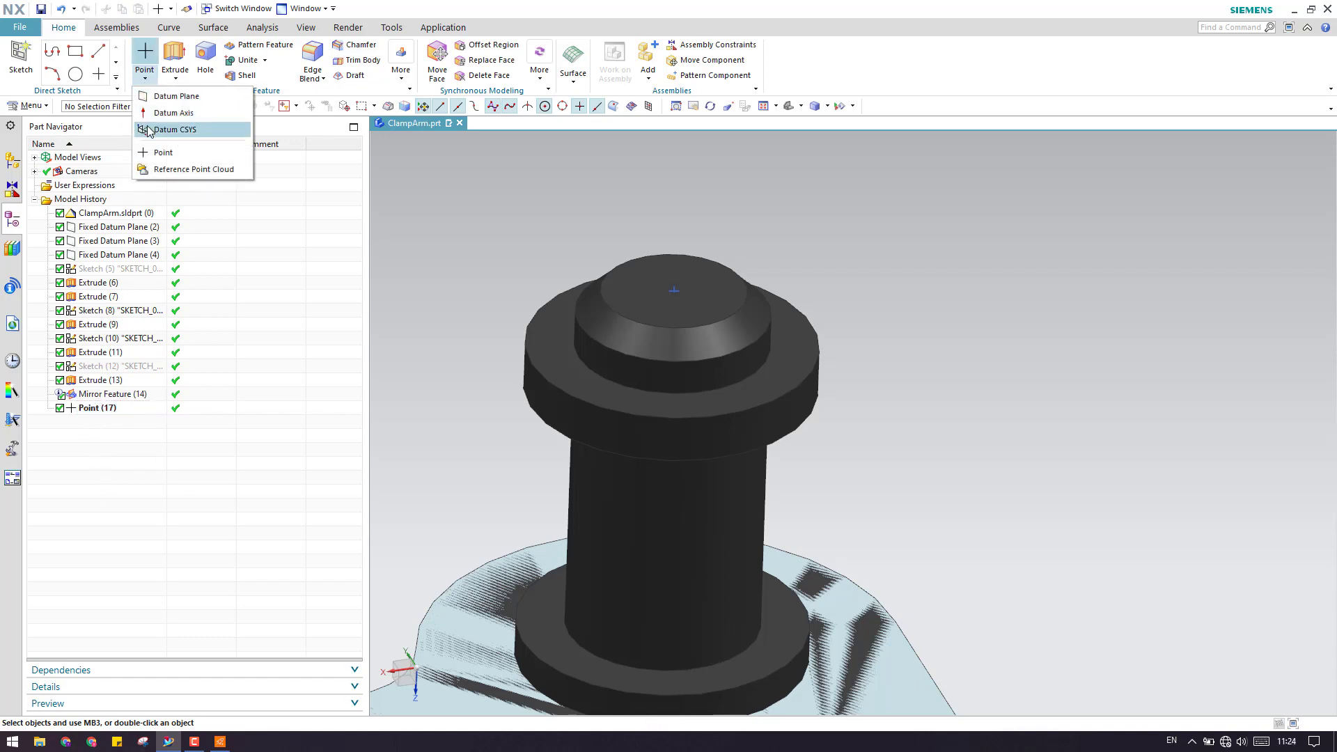
- Place a Datum CSYS snapped to the new pin-top point
click(178, 132)
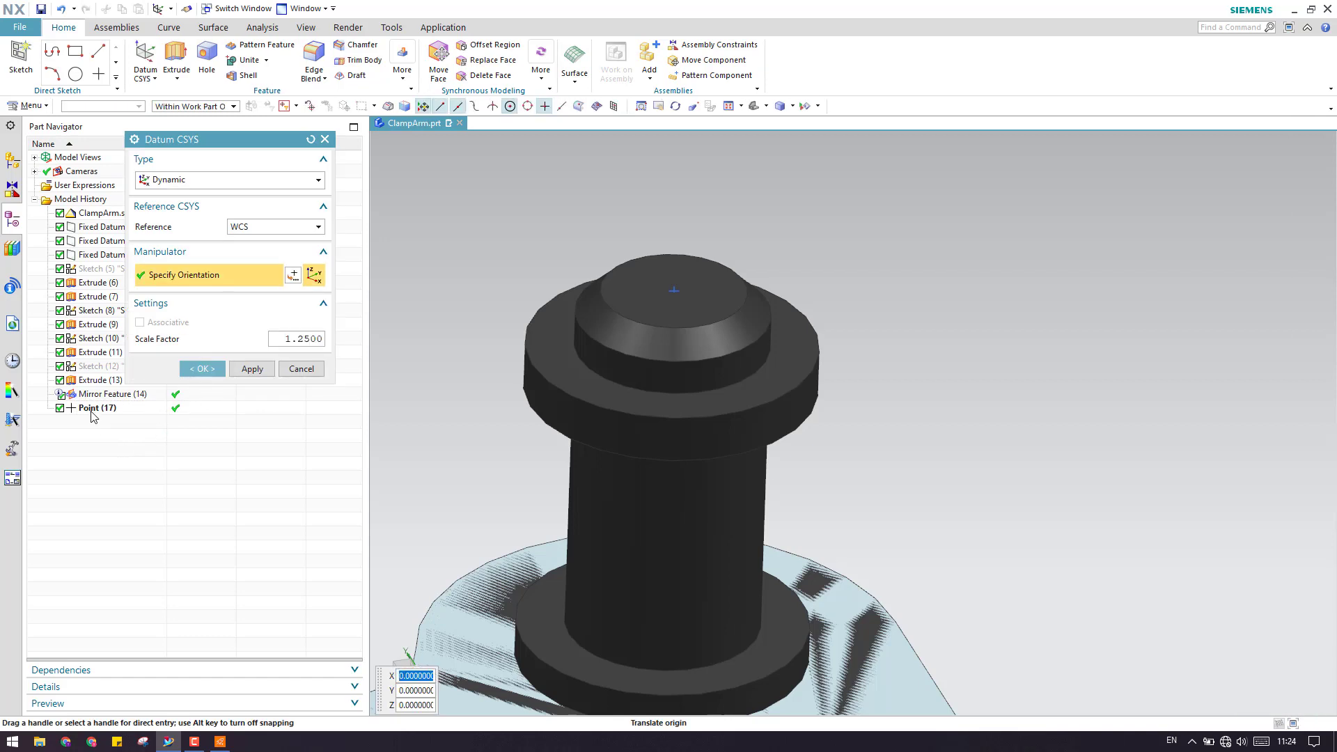
click(675, 289)
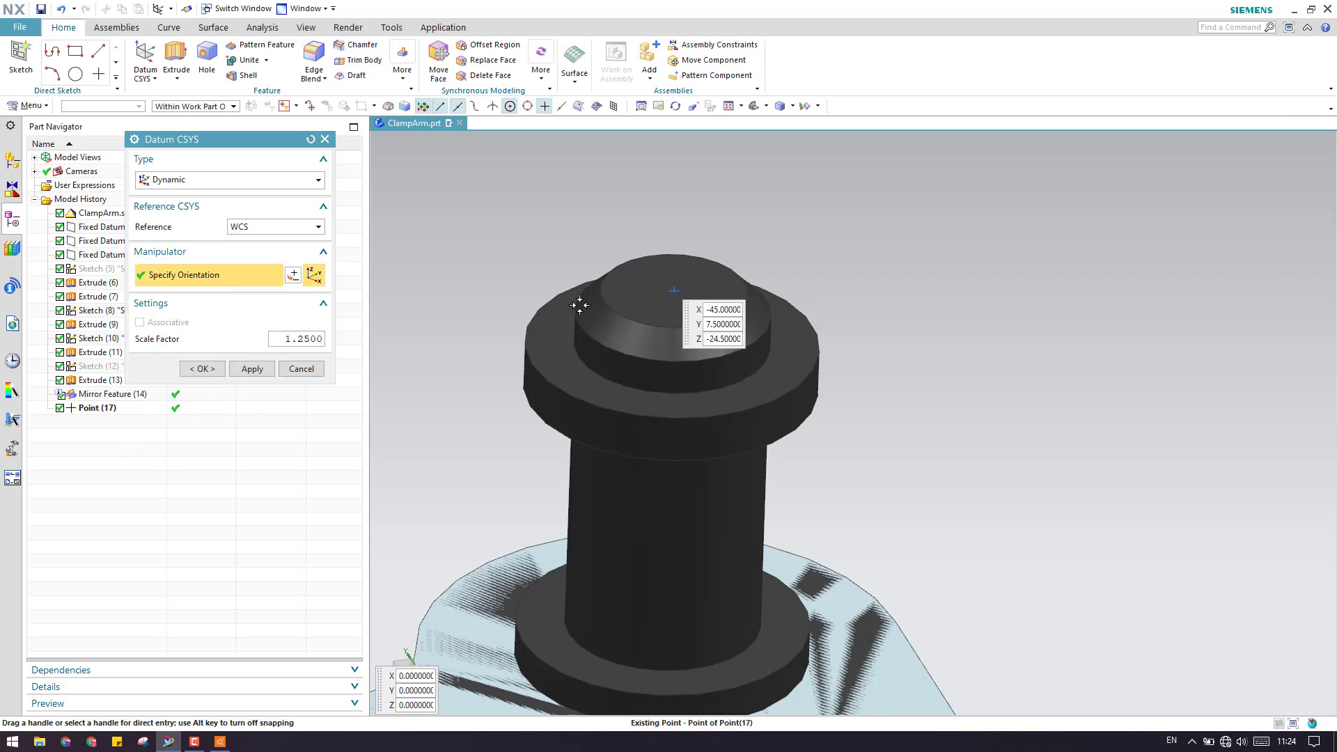
click(201, 368)
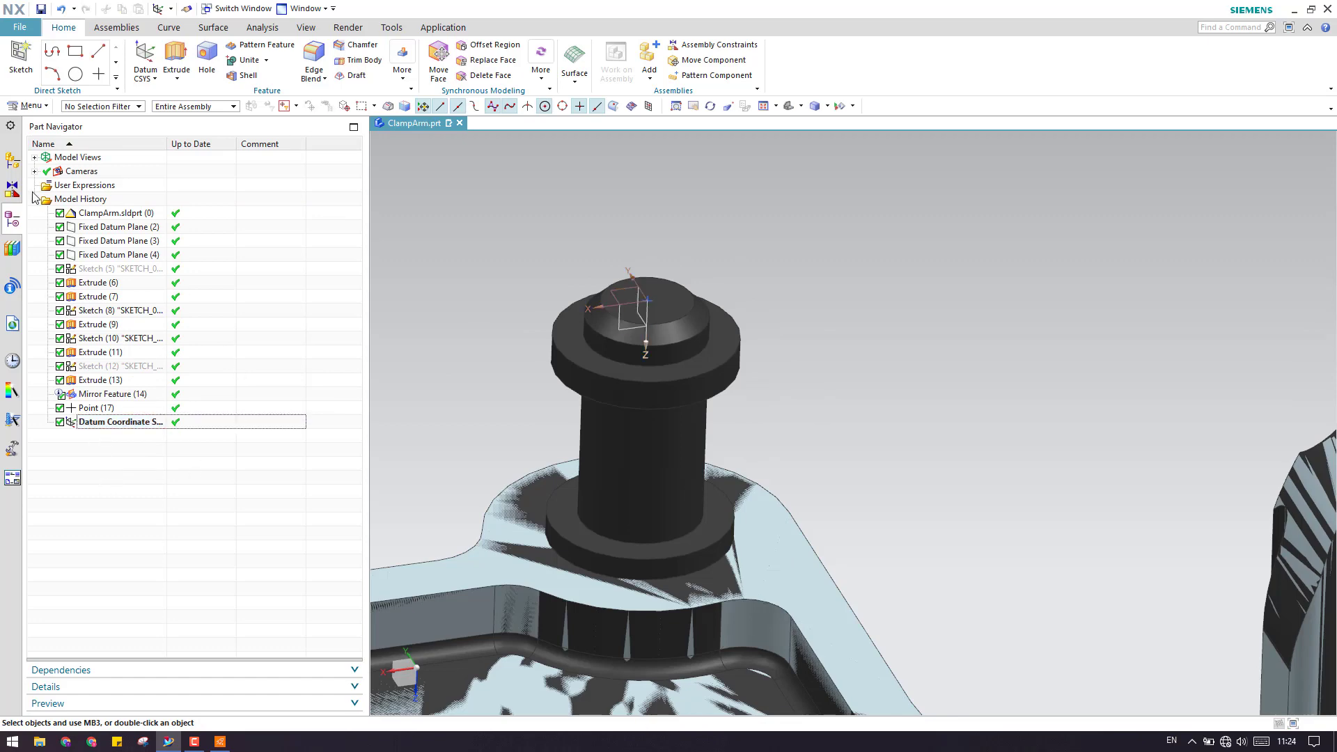
- Start Sketch (17) on the new datum plane at the pin's top
scroll(616, 299, up, 5)
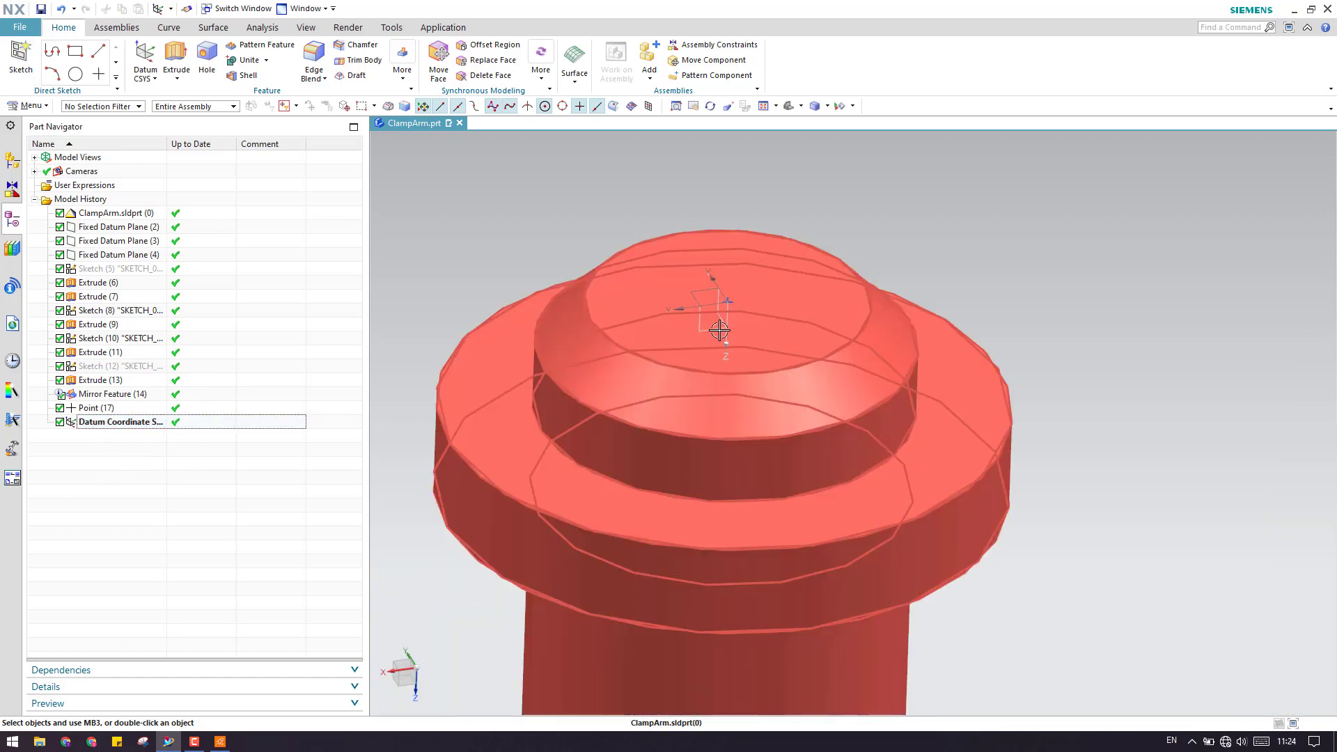
scroll(716, 331, down, 4)
click(21, 56)
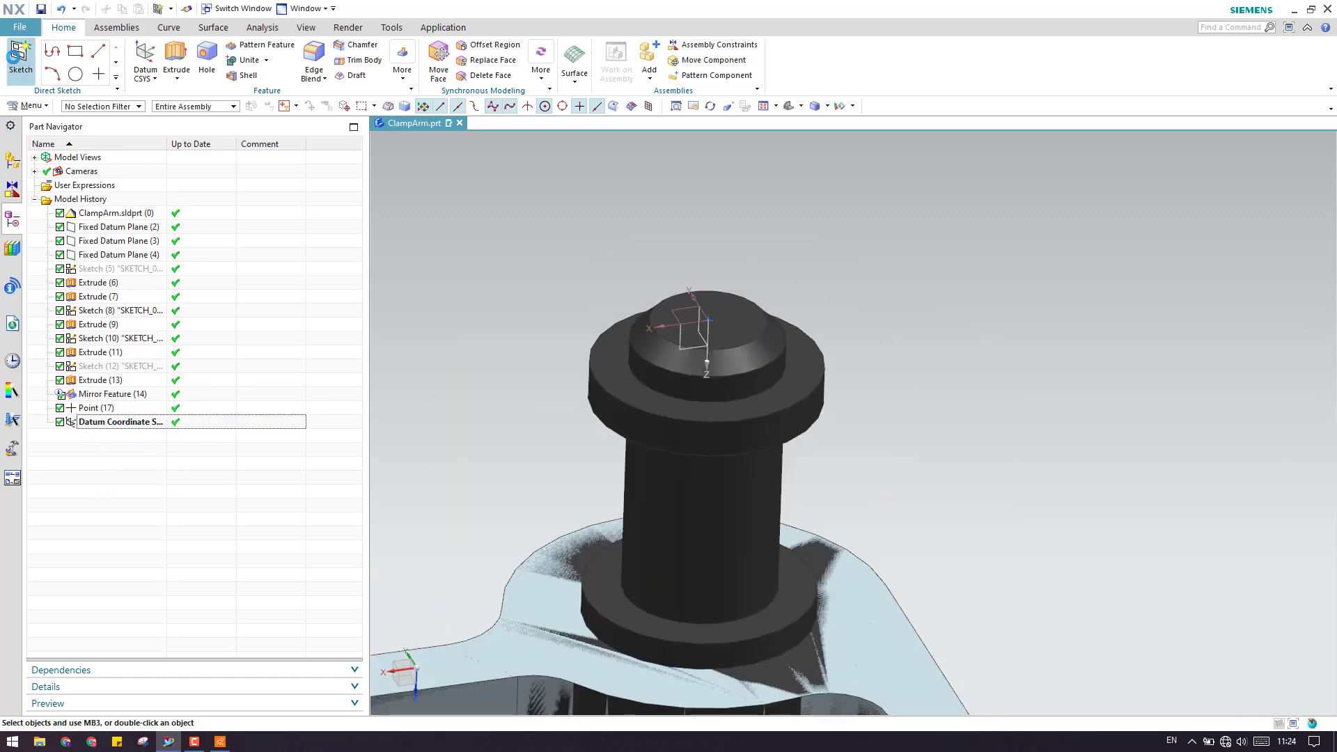
click(689, 350)
middle_click(510, 397)
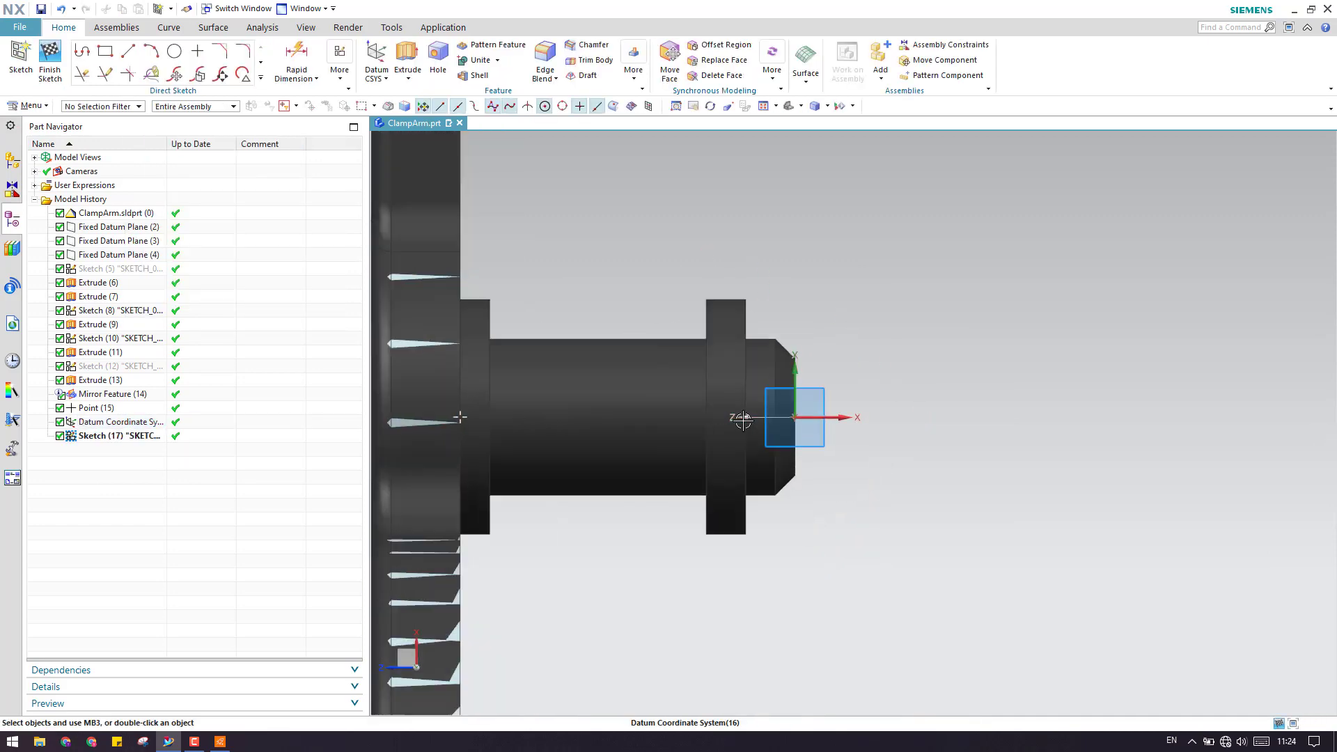
click(259, 79)
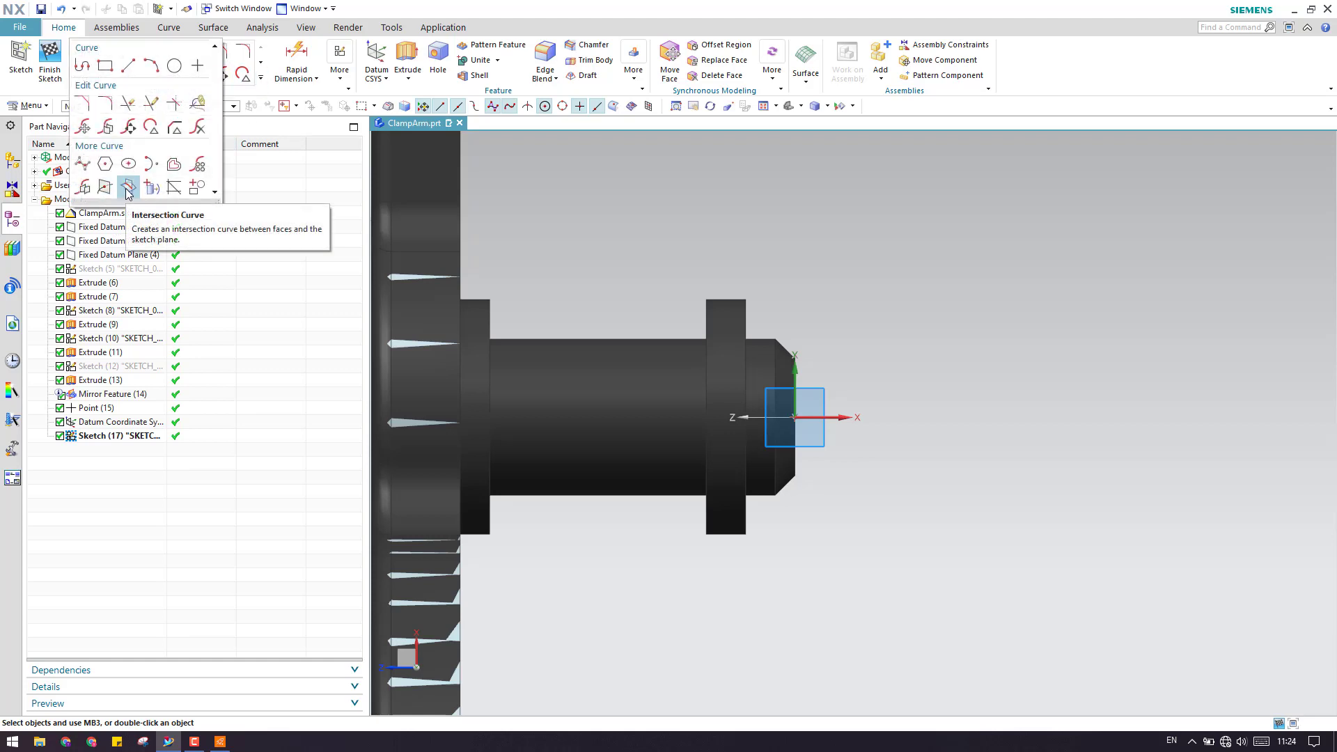
click(127, 189)
scroll(758, 355, up, 5)
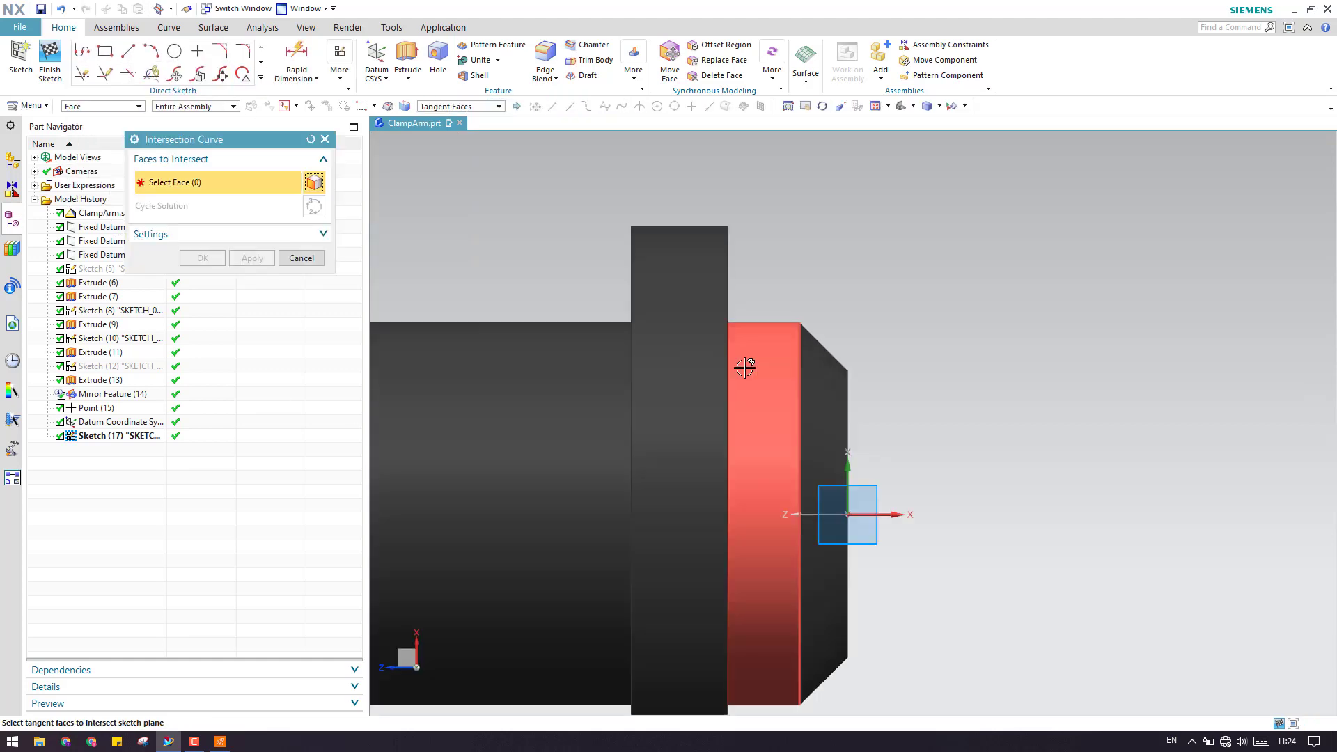
click(800, 387)
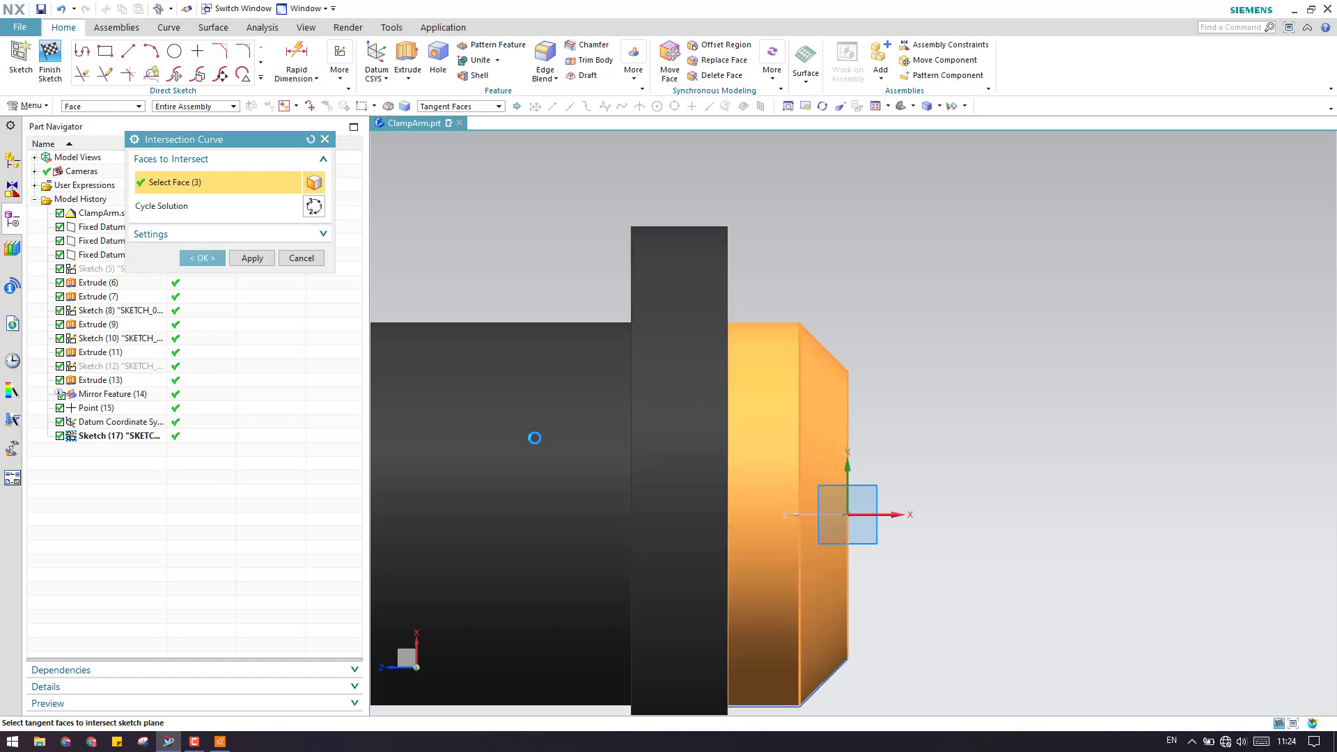
click(679, 428)
scroll(880, 424, down, 5)
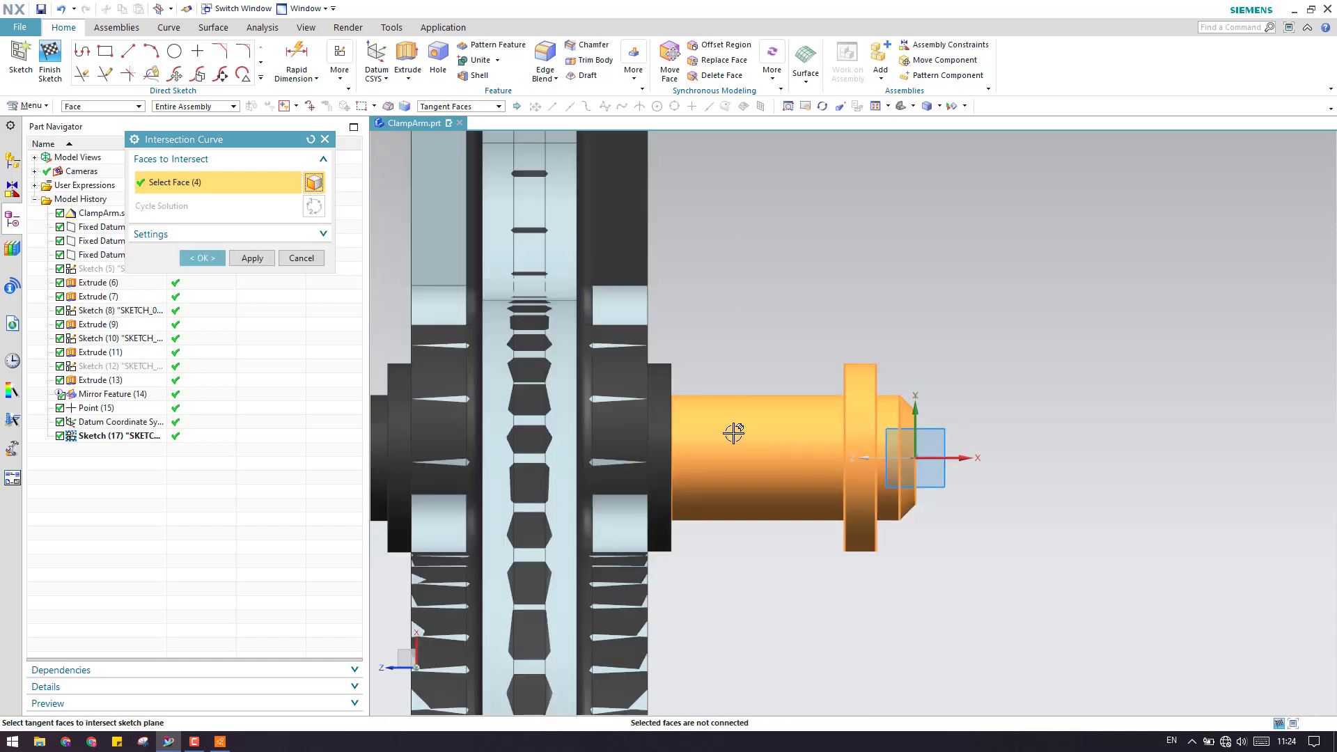
click(655, 377)
scroll(831, 387, down, 3)
scroll(599, 382, up, 4)
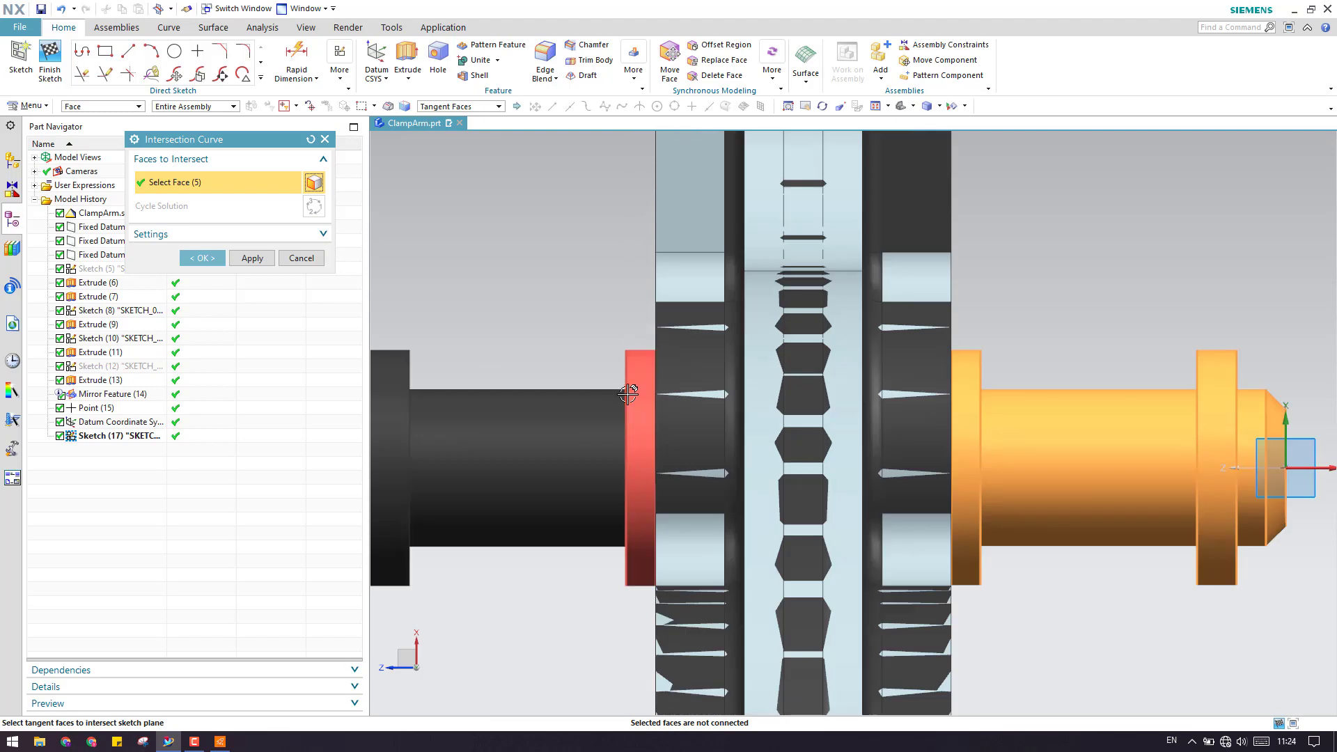
click(629, 392)
click(536, 426)
scroll(554, 407, down, 3)
scroll(462, 403, up, 4)
click(461, 403)
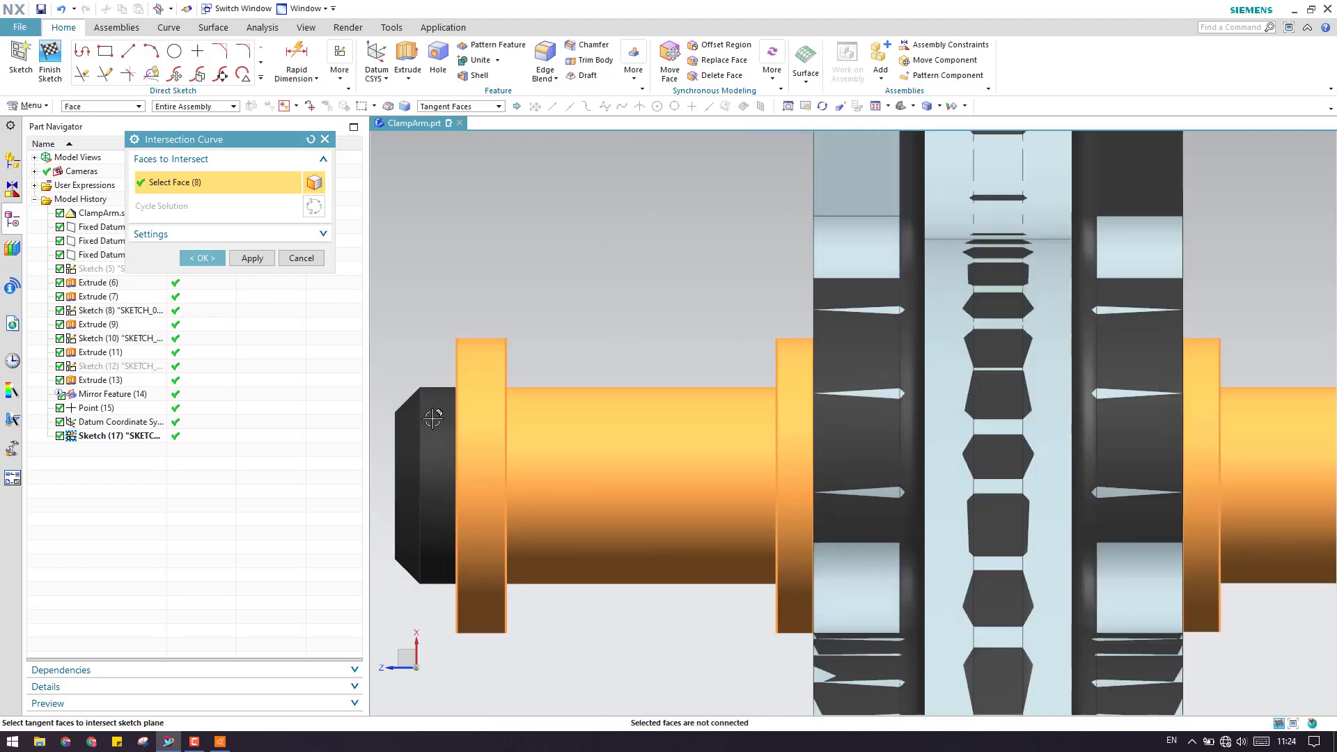
click(433, 419)
click(404, 437)
click(202, 258)
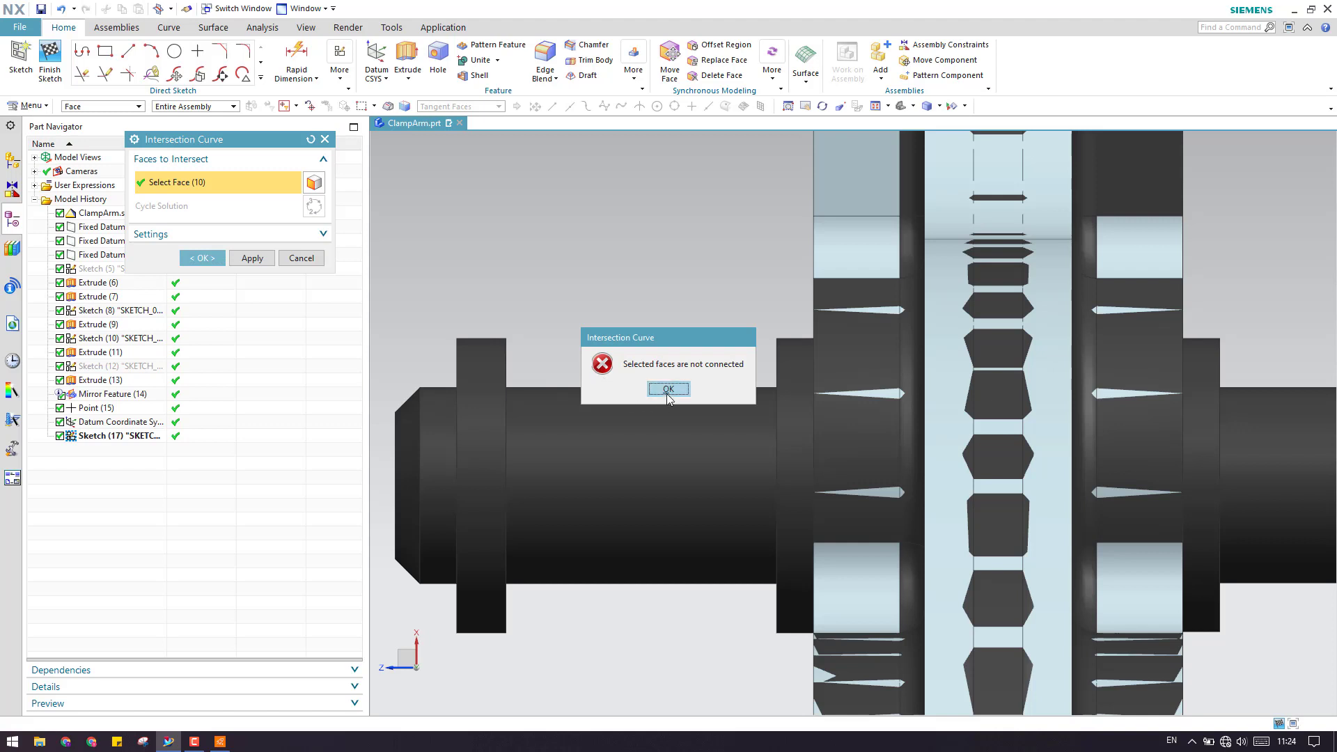
click(666, 392)
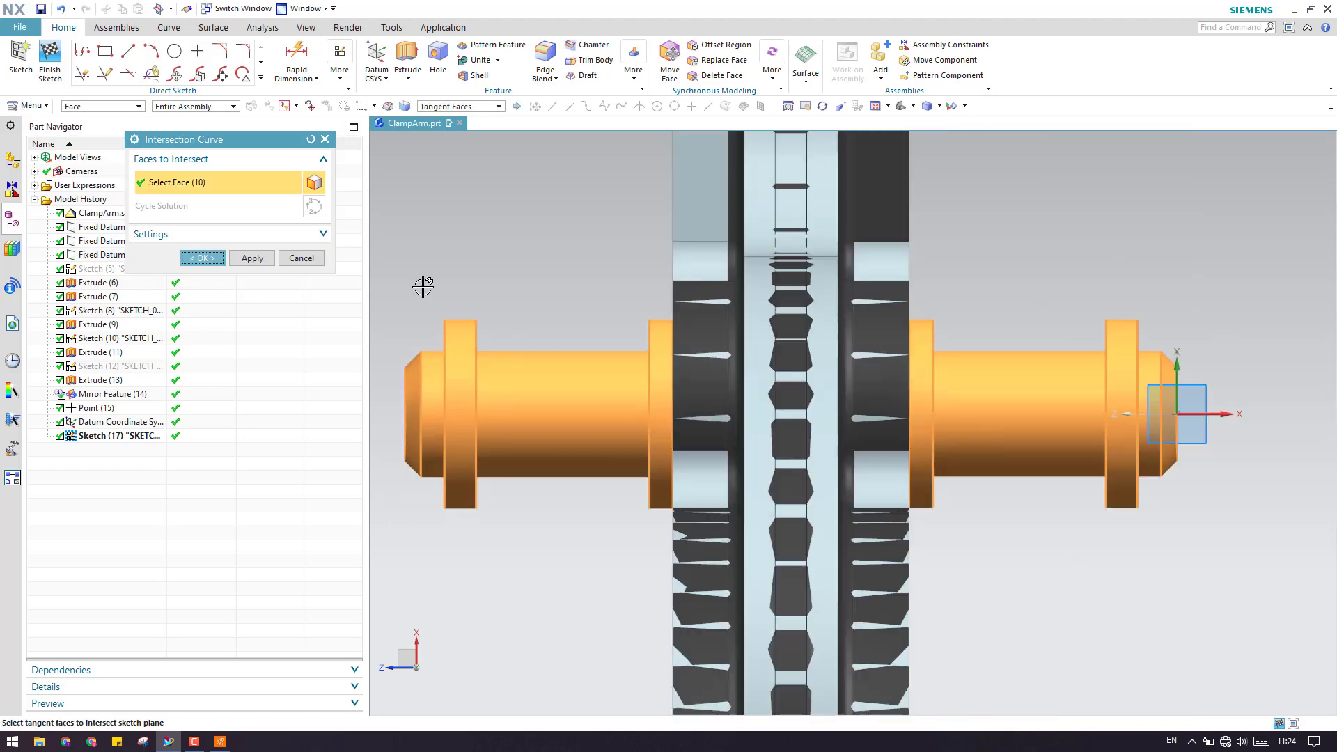
scroll(432, 292, down, 3)
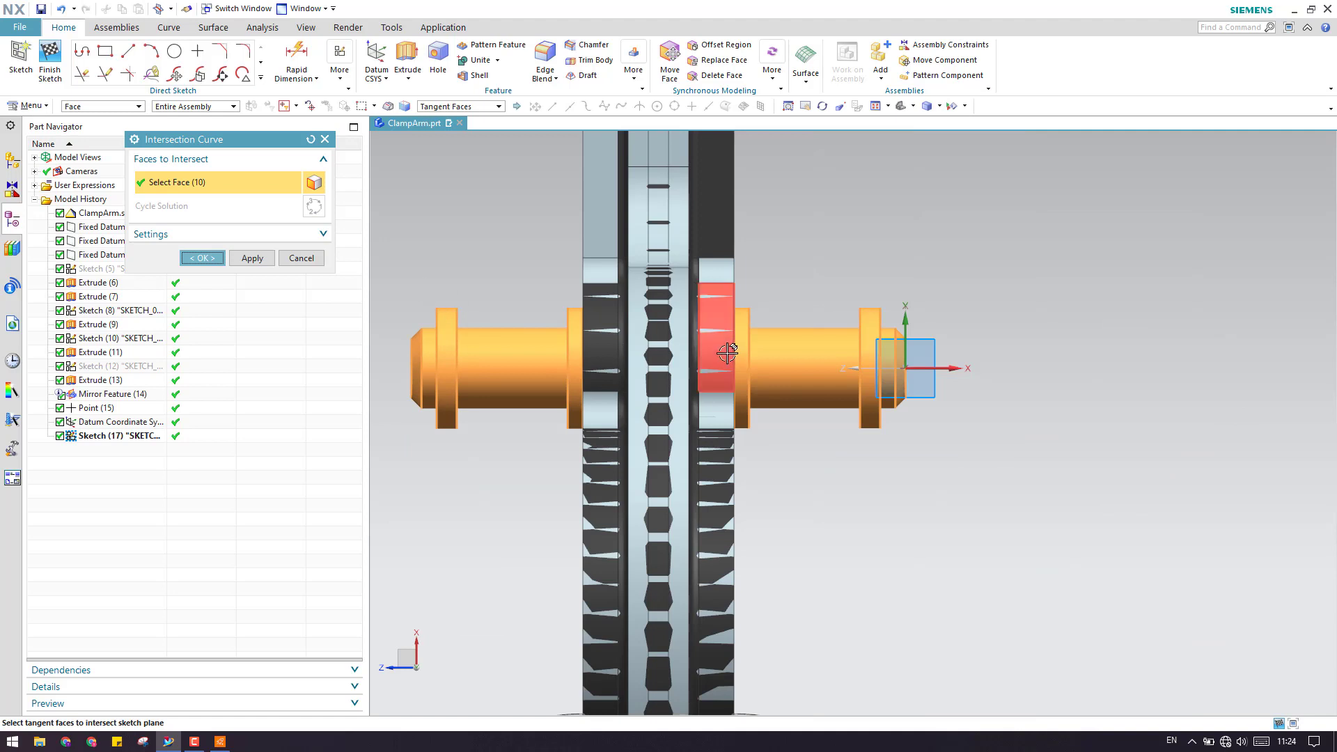
click(538, 386)
shift+click(446, 374)
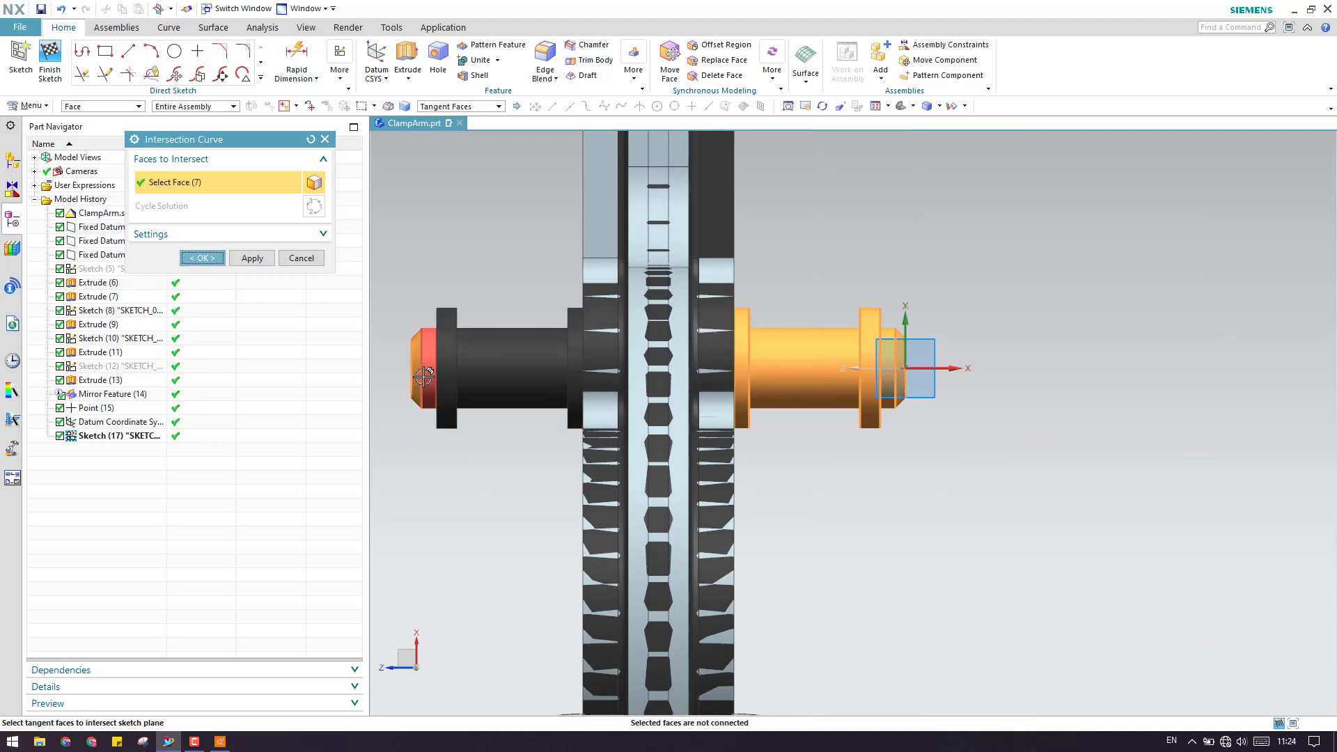
shift+click(428, 376)
shift+click(416, 377)
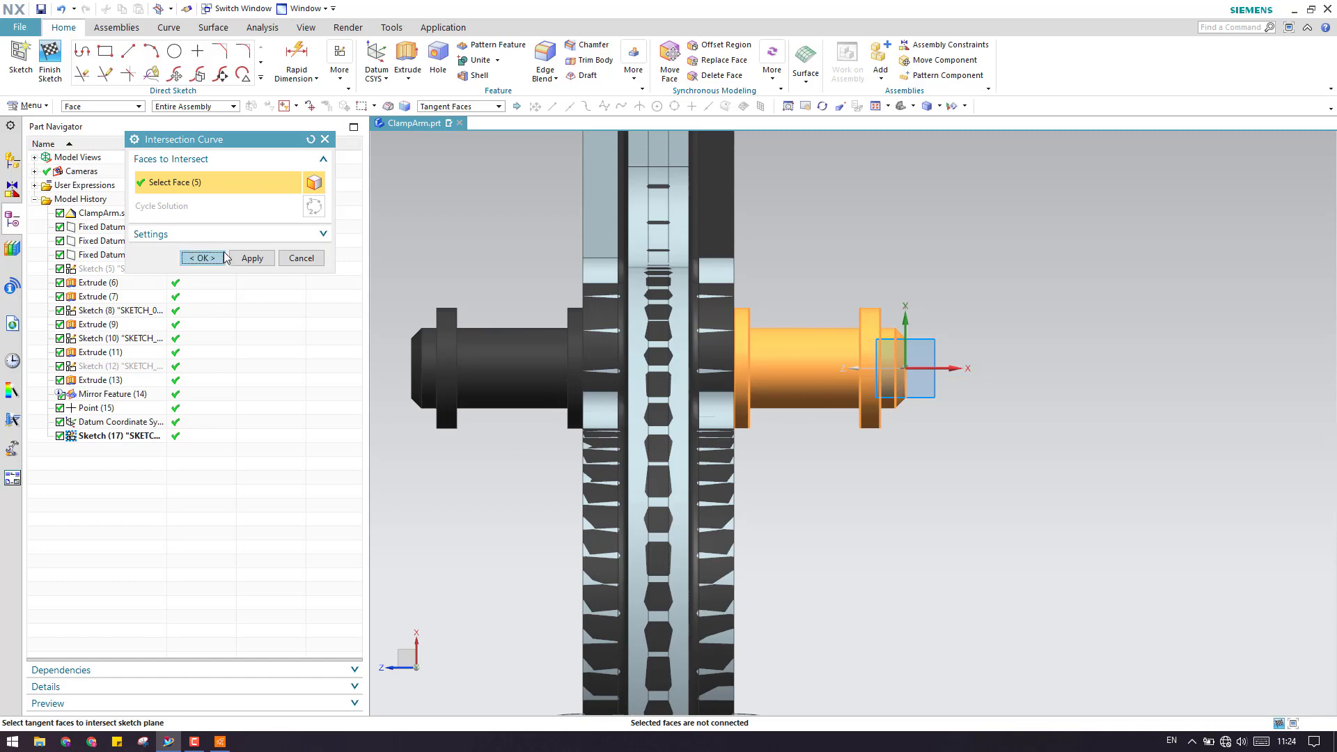
click(201, 258)
click(667, 388)
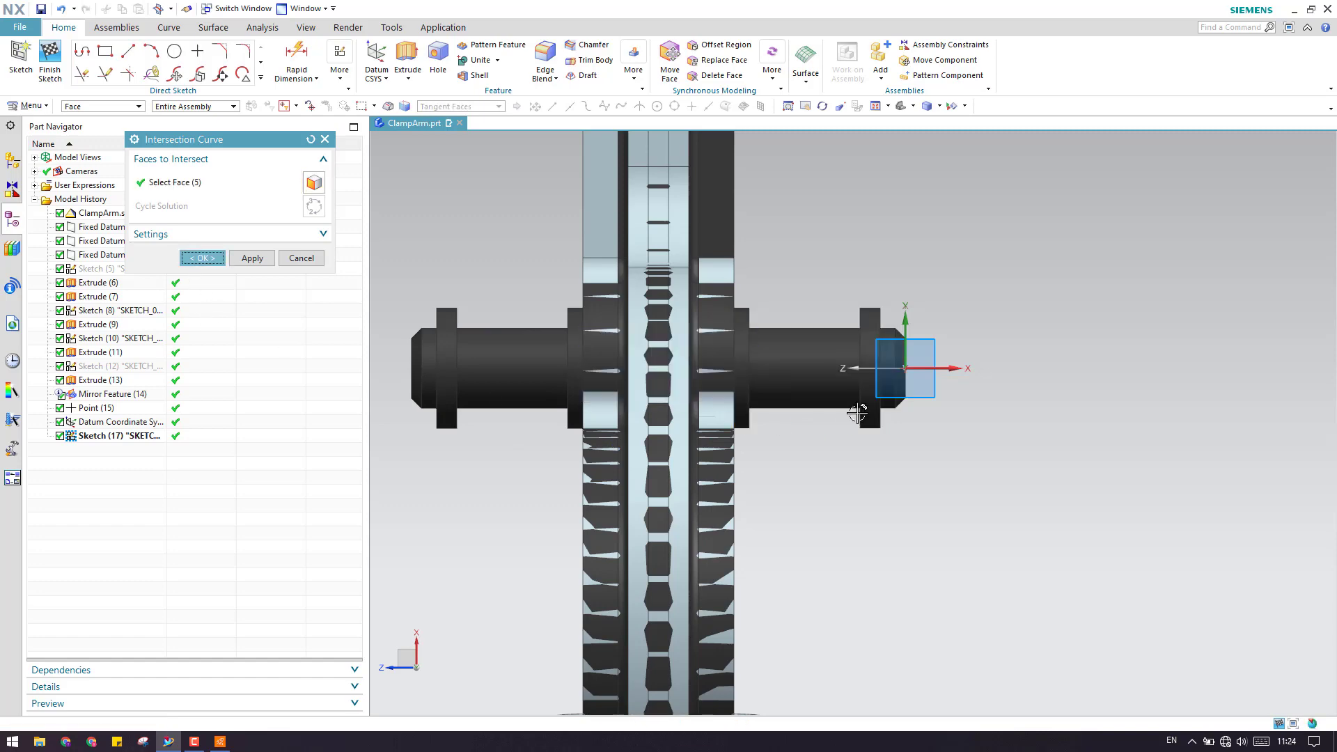
scroll(879, 358, up, 5)
mouse_move(864, 358)
middle_down()
mouse_move(845, 352)
mouse_move(863, 359)
middle_up()
click(1208, 314)
click(1281, 387)
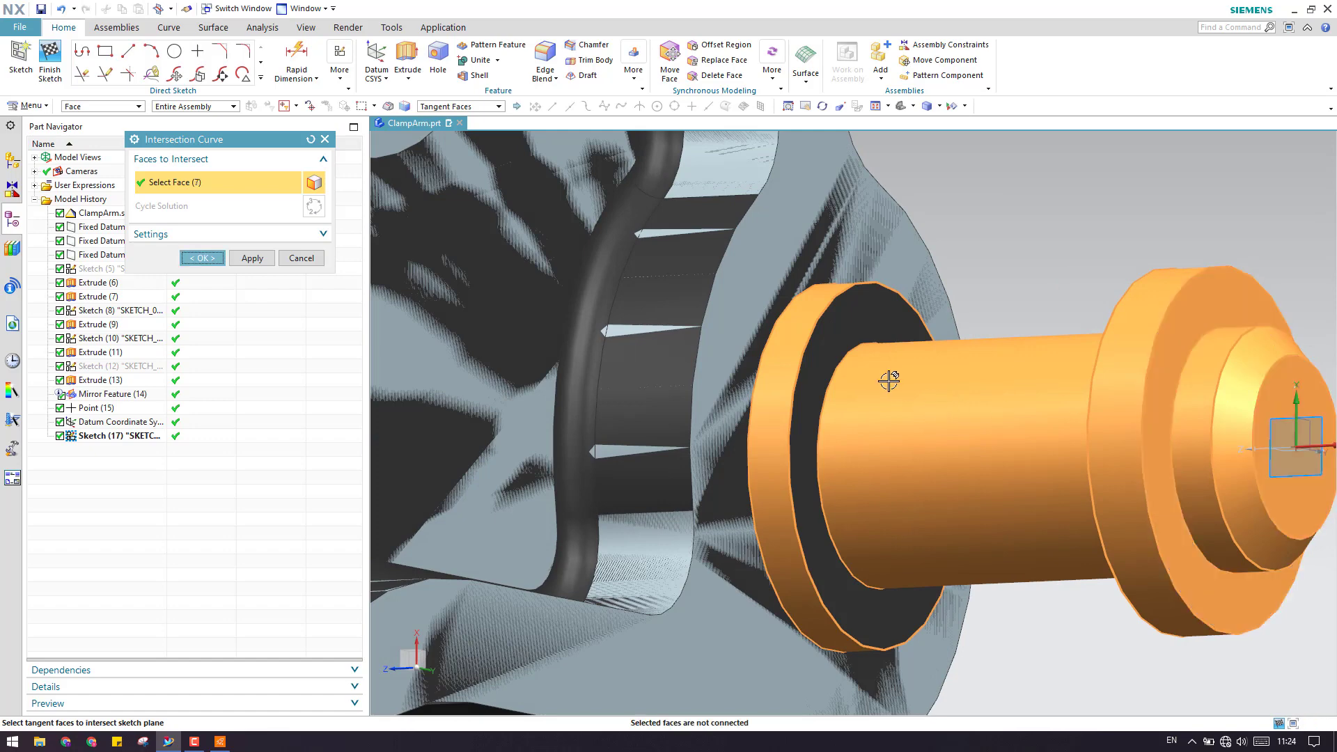
click(861, 335)
click(202, 258)
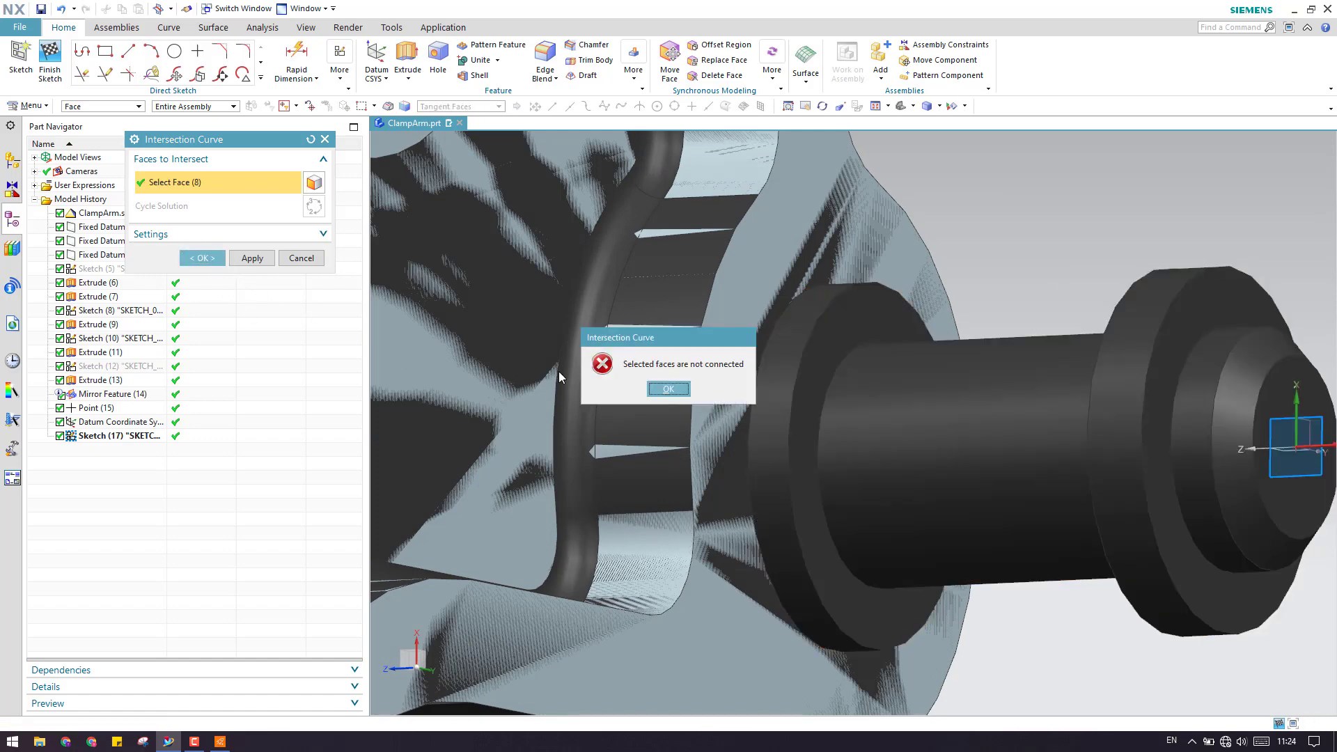
click(680, 390)
key(Escape)
scroll(805, 373, down, 5)
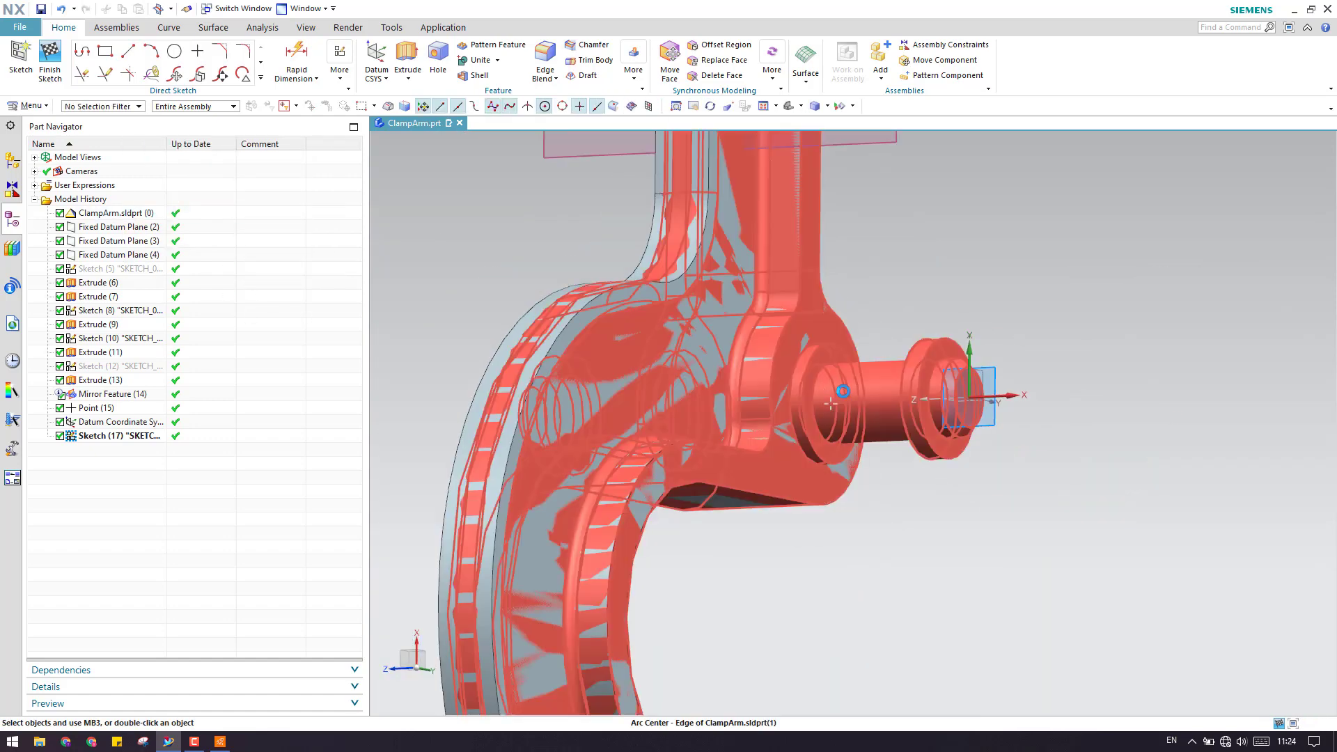
- Project the pin's flange, middle and tip circular edges into the sketch
middle_drag(830, 404, 838, 453)
scroll(868, 310, up, 4)
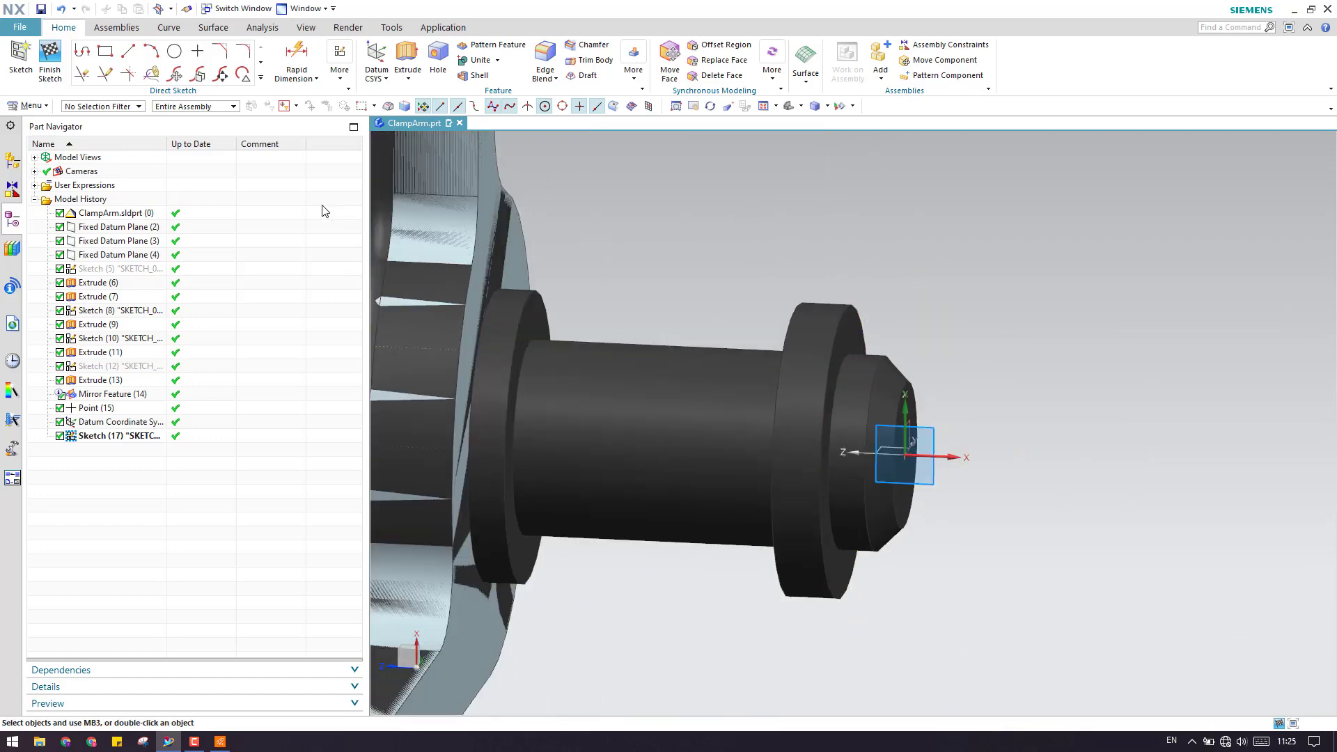
click(260, 78)
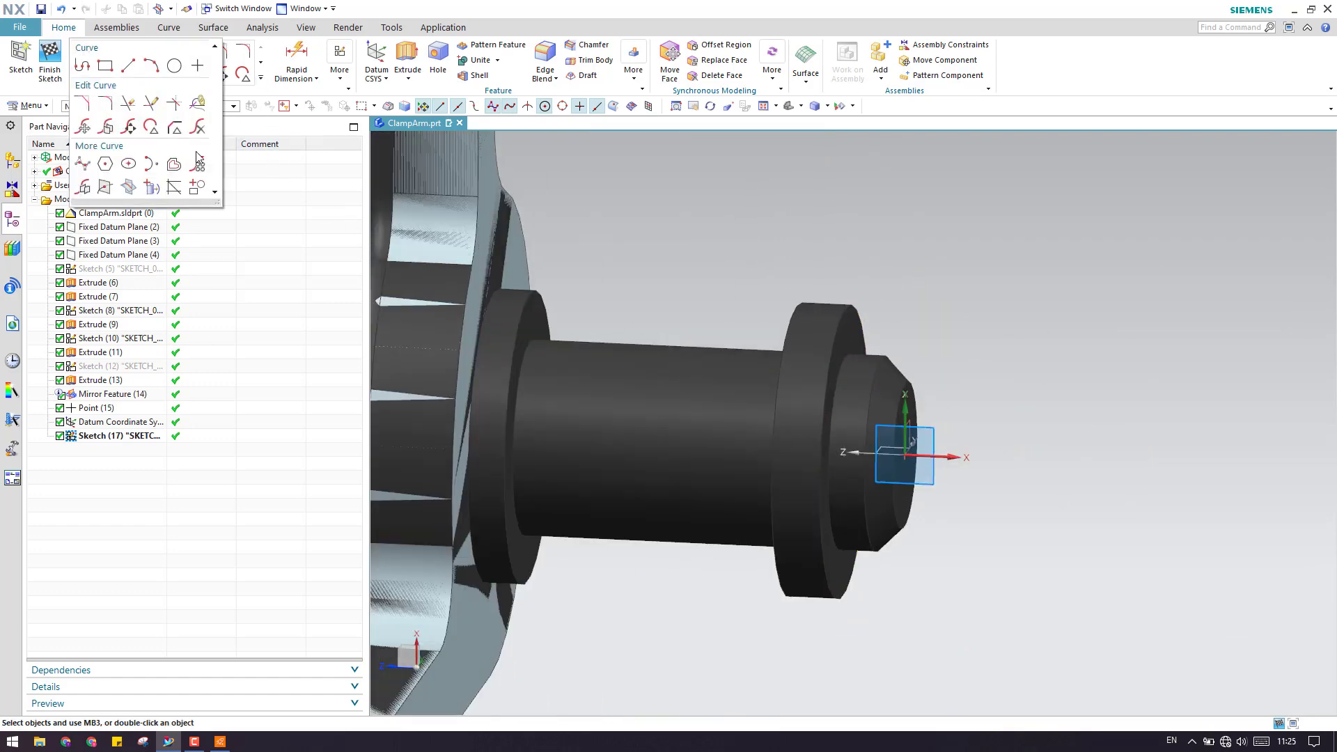
click(151, 186)
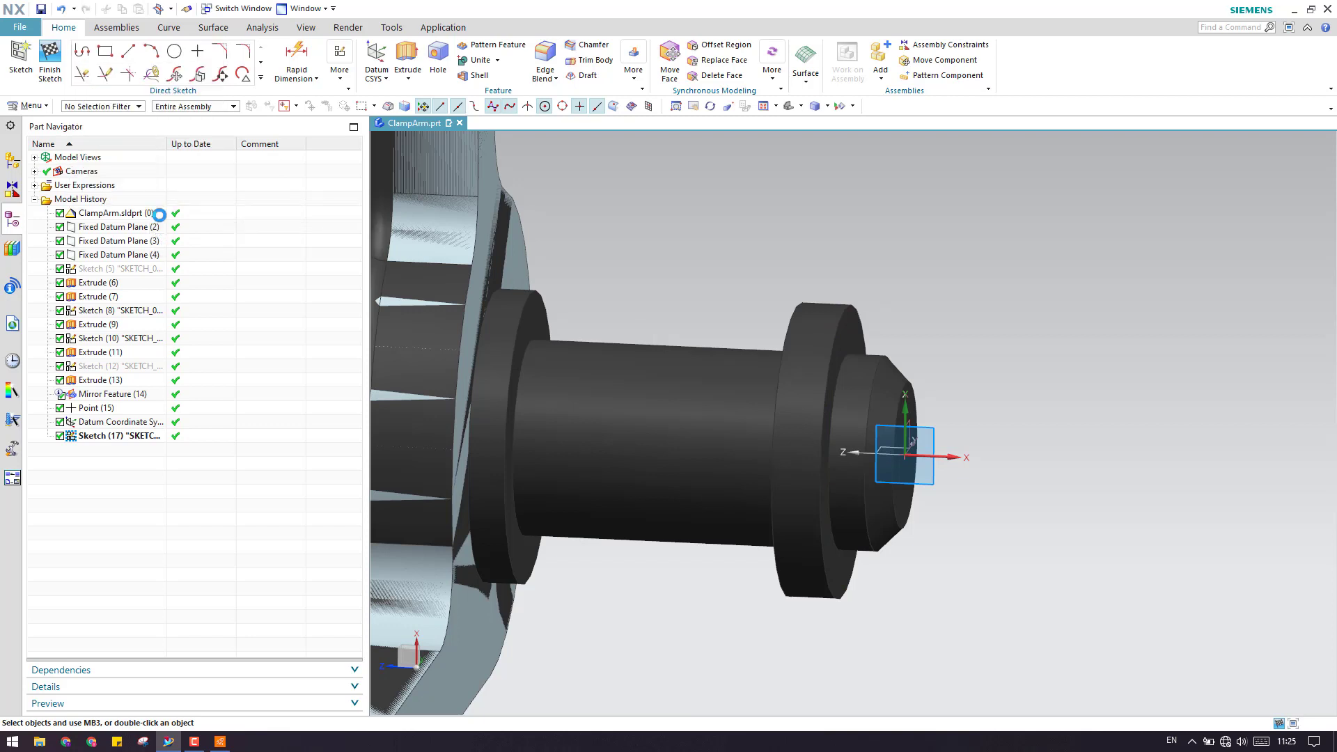
click(843, 313)
click(251, 294)
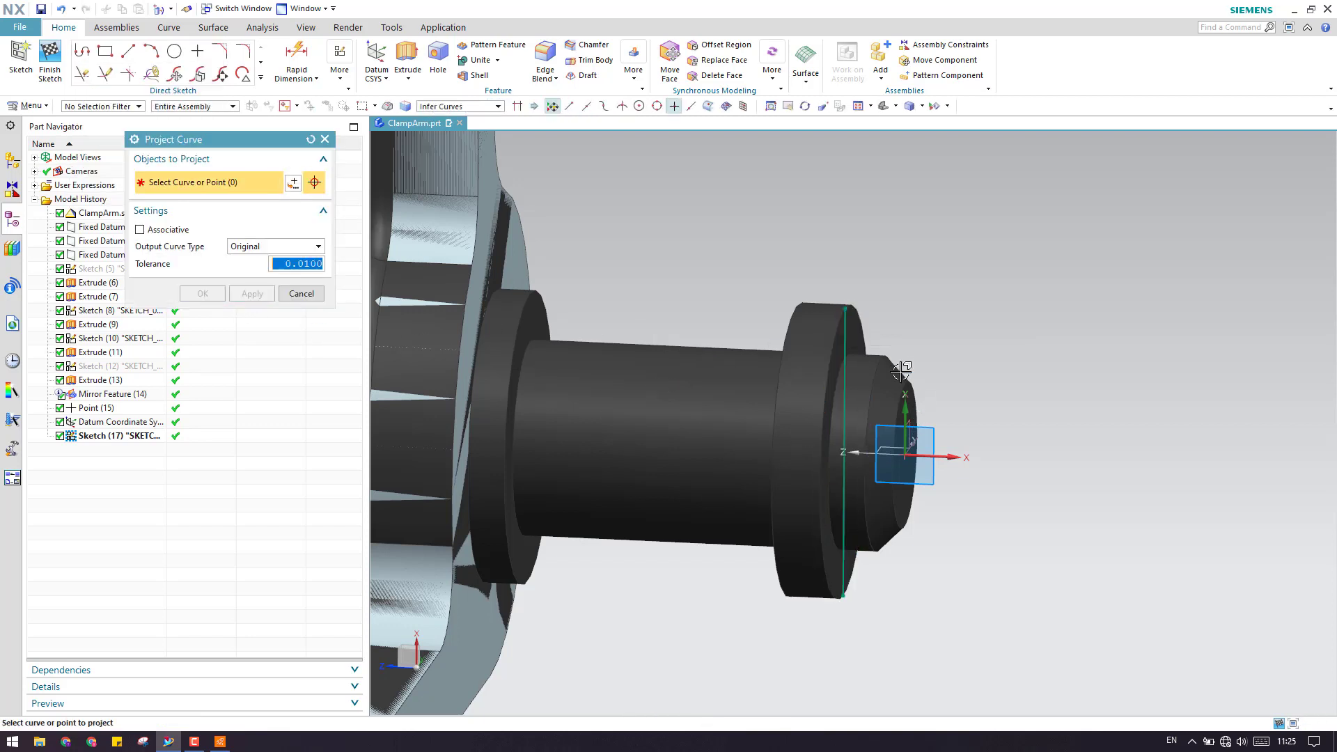
click(879, 356)
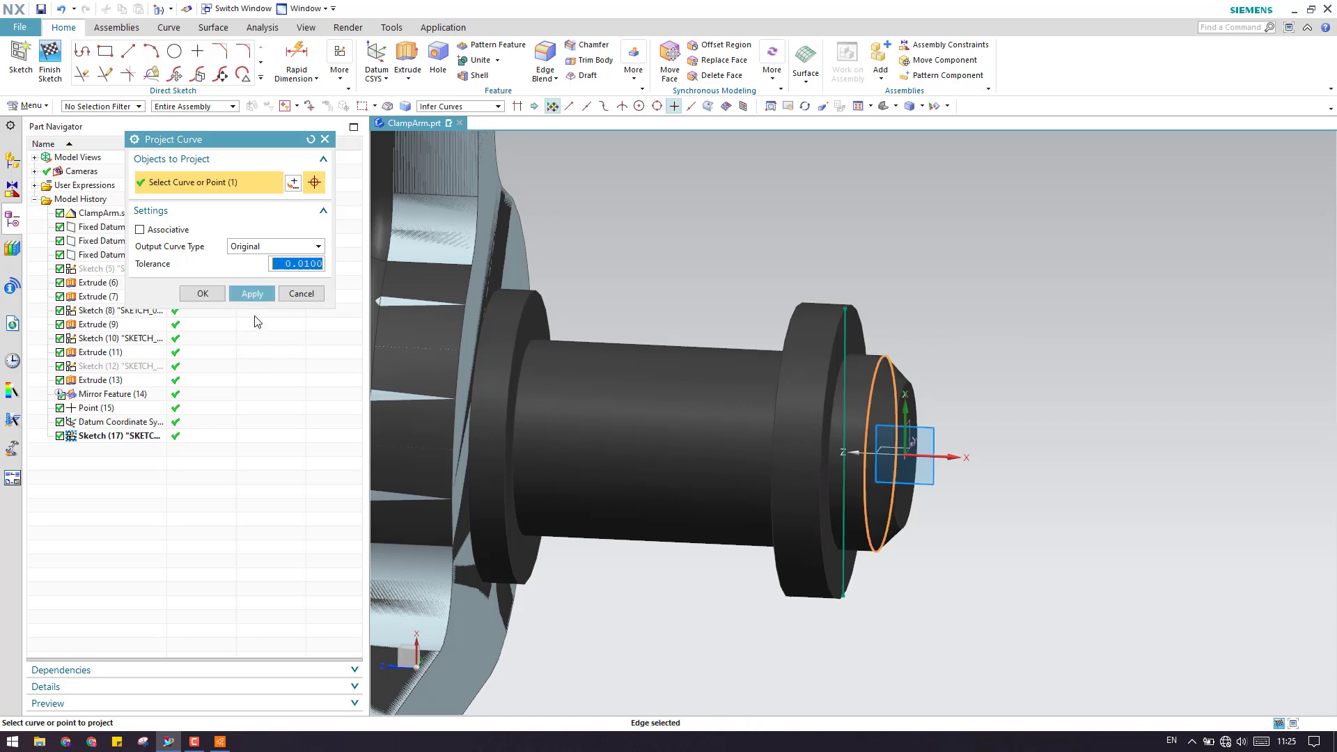
click(252, 293)
click(915, 387)
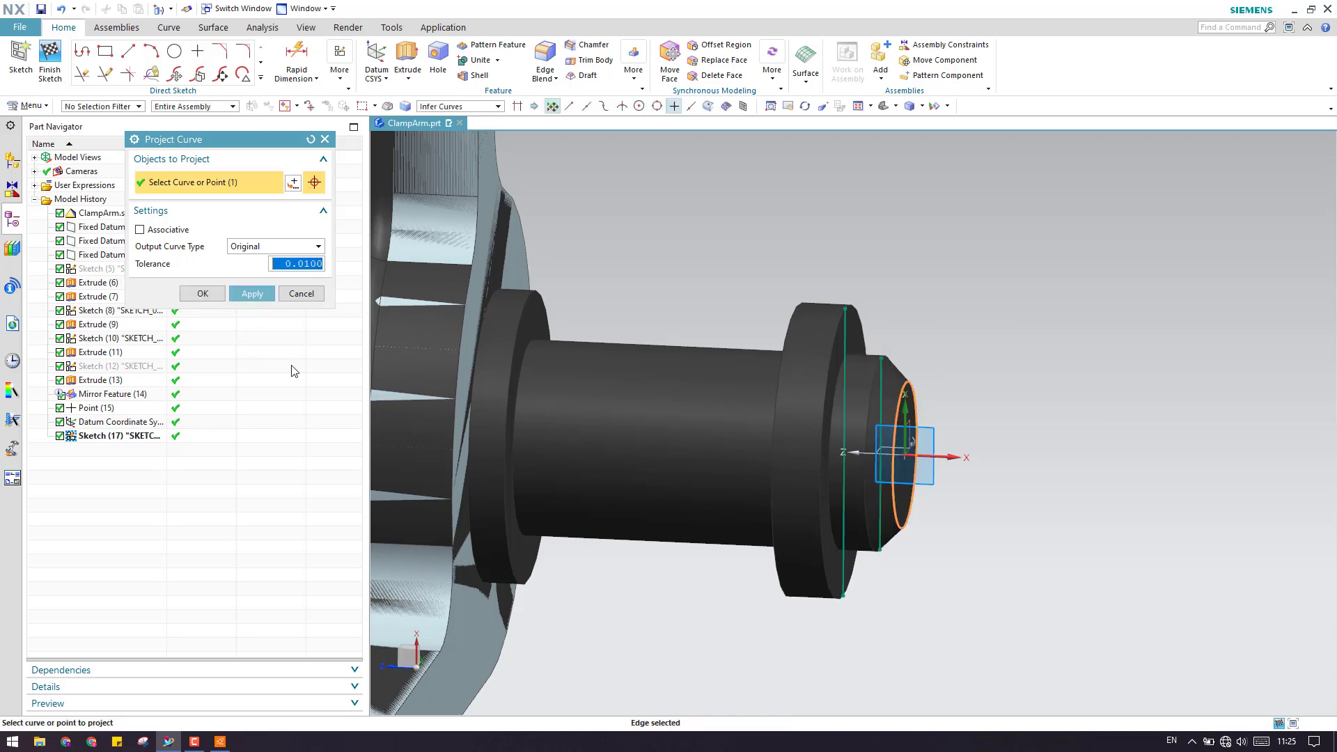
click(255, 294)
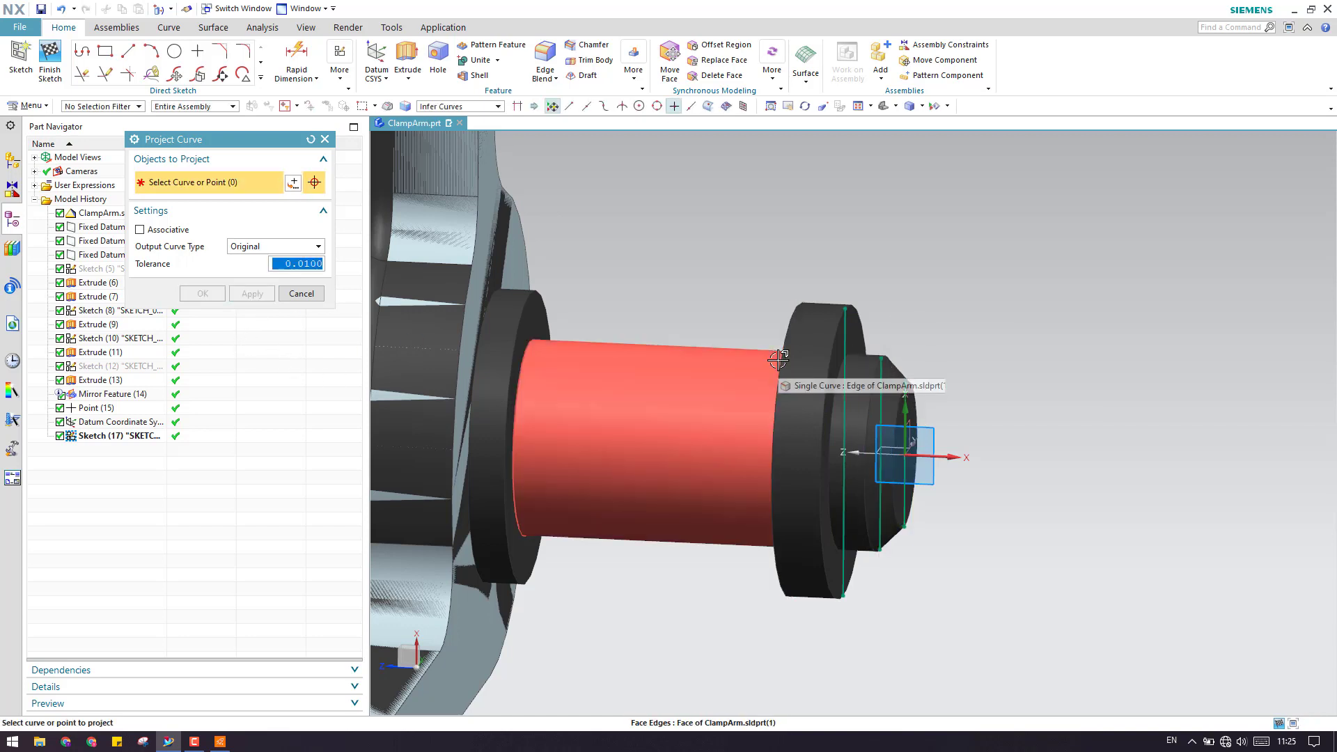
- Project the pin's shoulder and base circular edges into the sketch
middle_drag(787, 383, 728, 392)
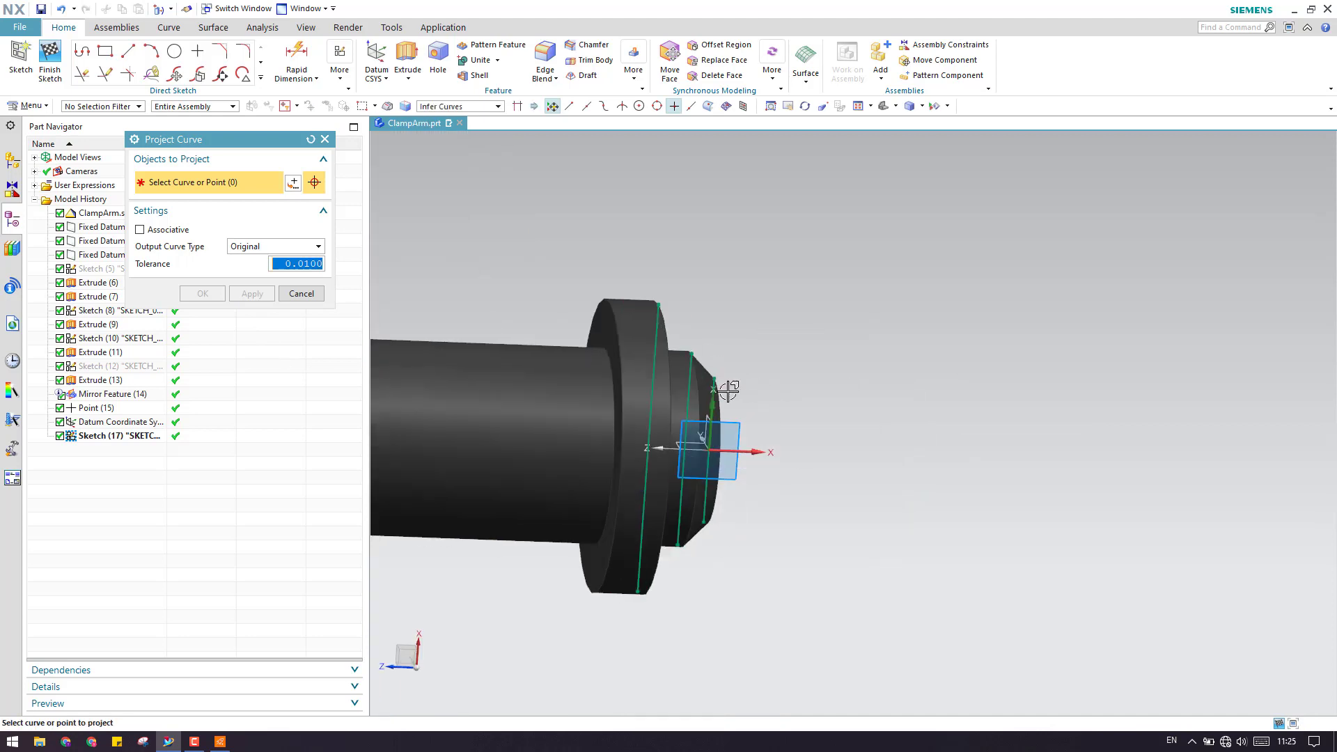
click(605, 367)
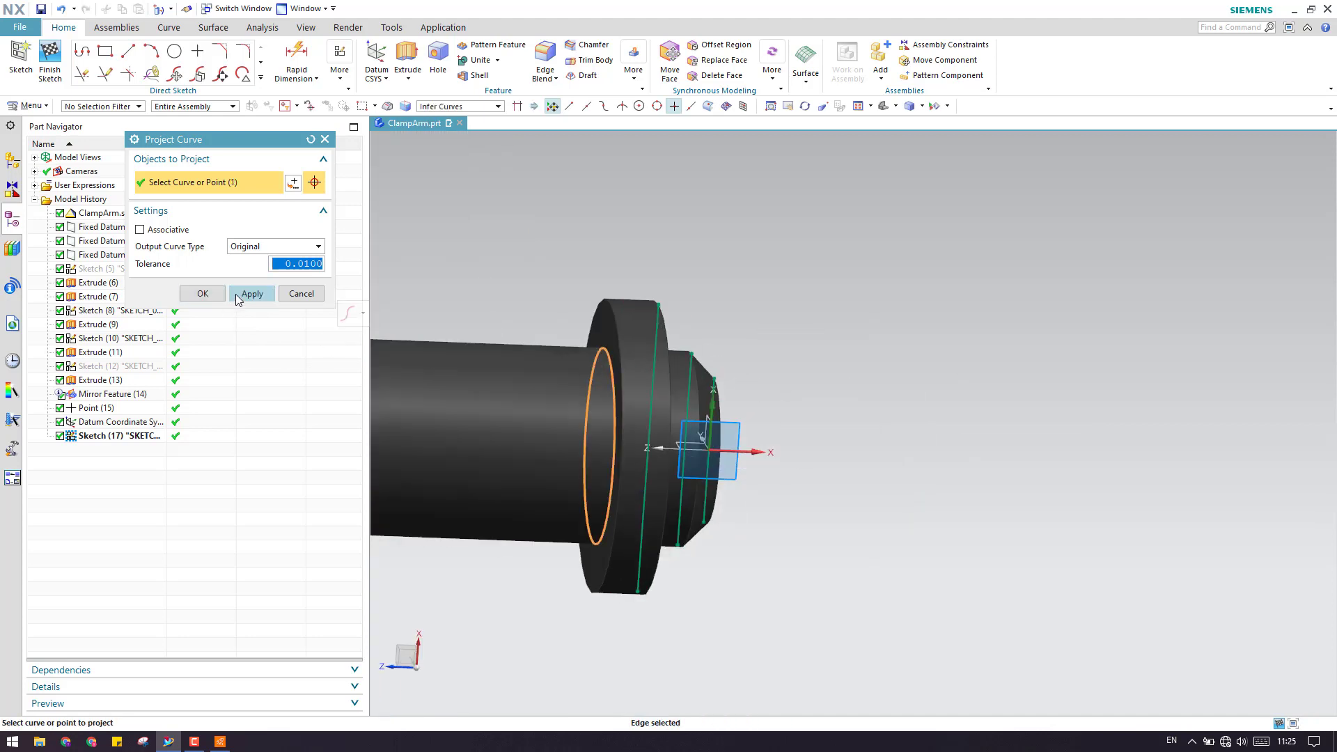
click(236, 294)
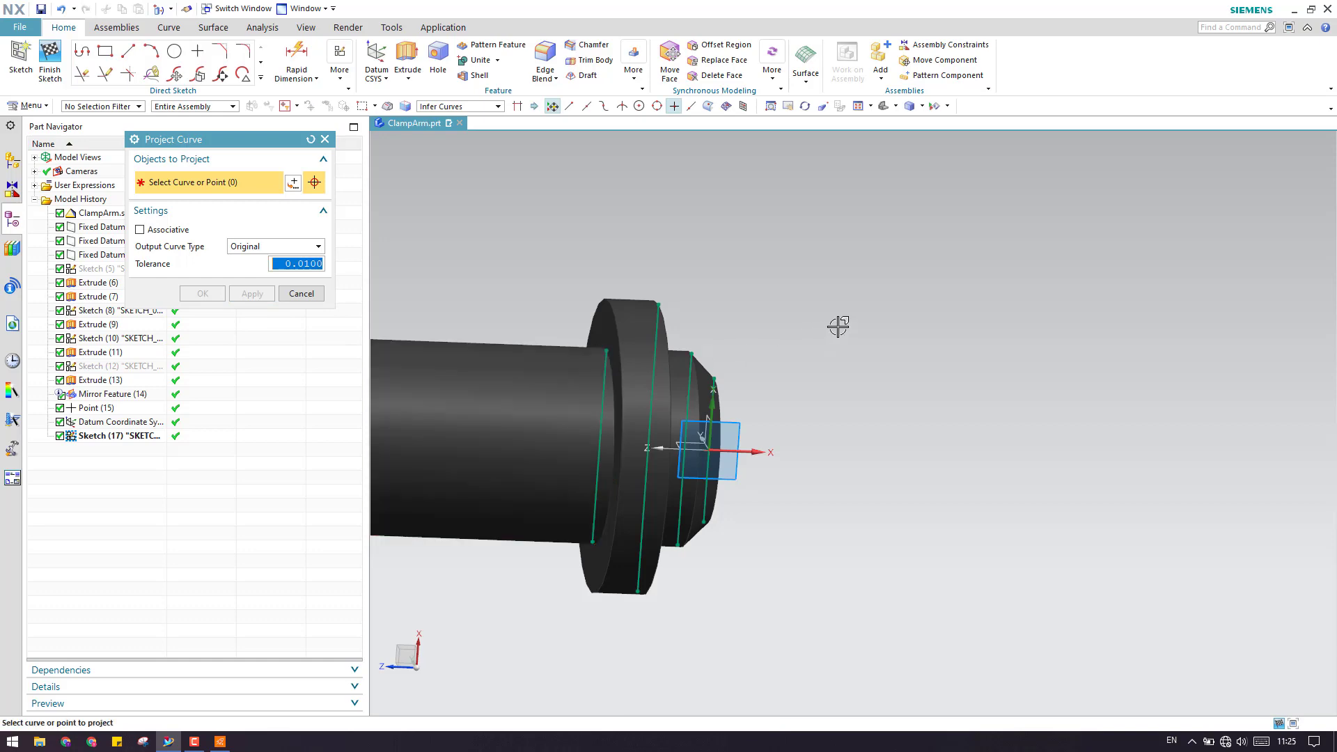
scroll(662, 337, up, 6)
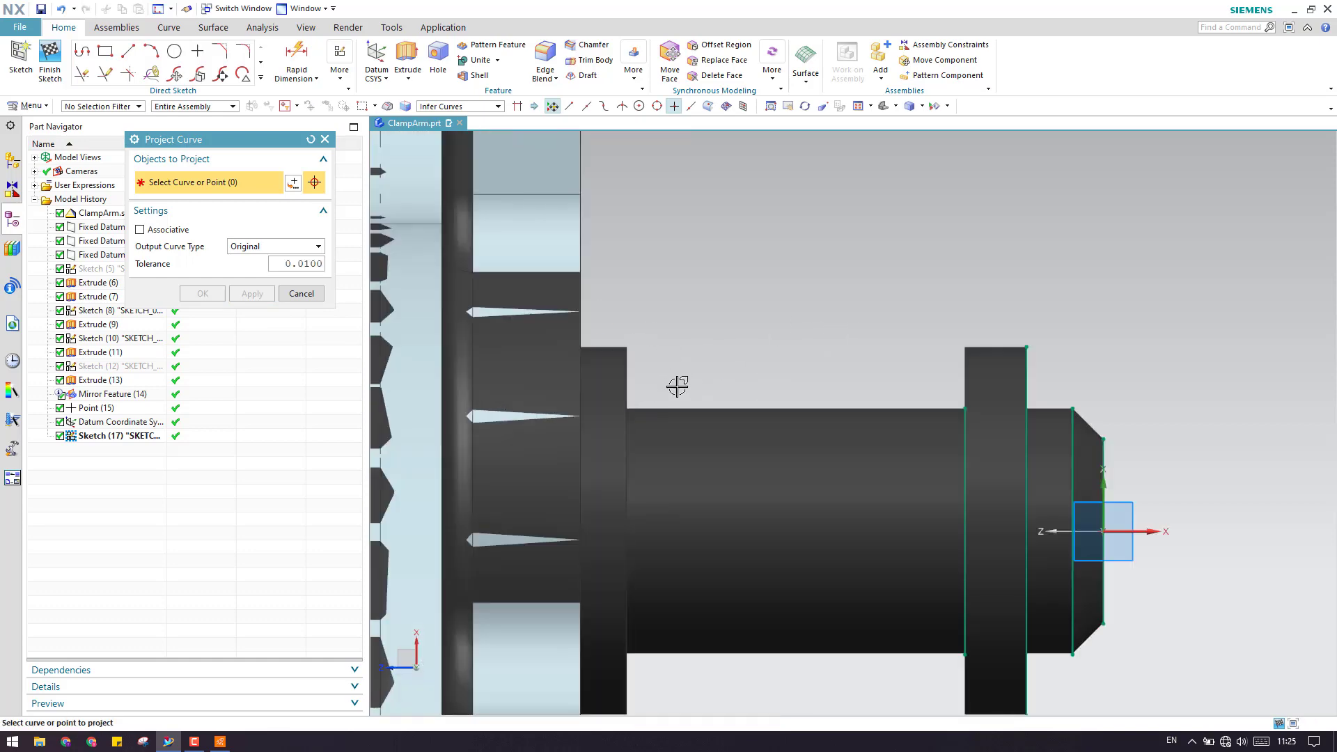
scroll(676, 387, down, 4)
scroll(676, 387, up, 3)
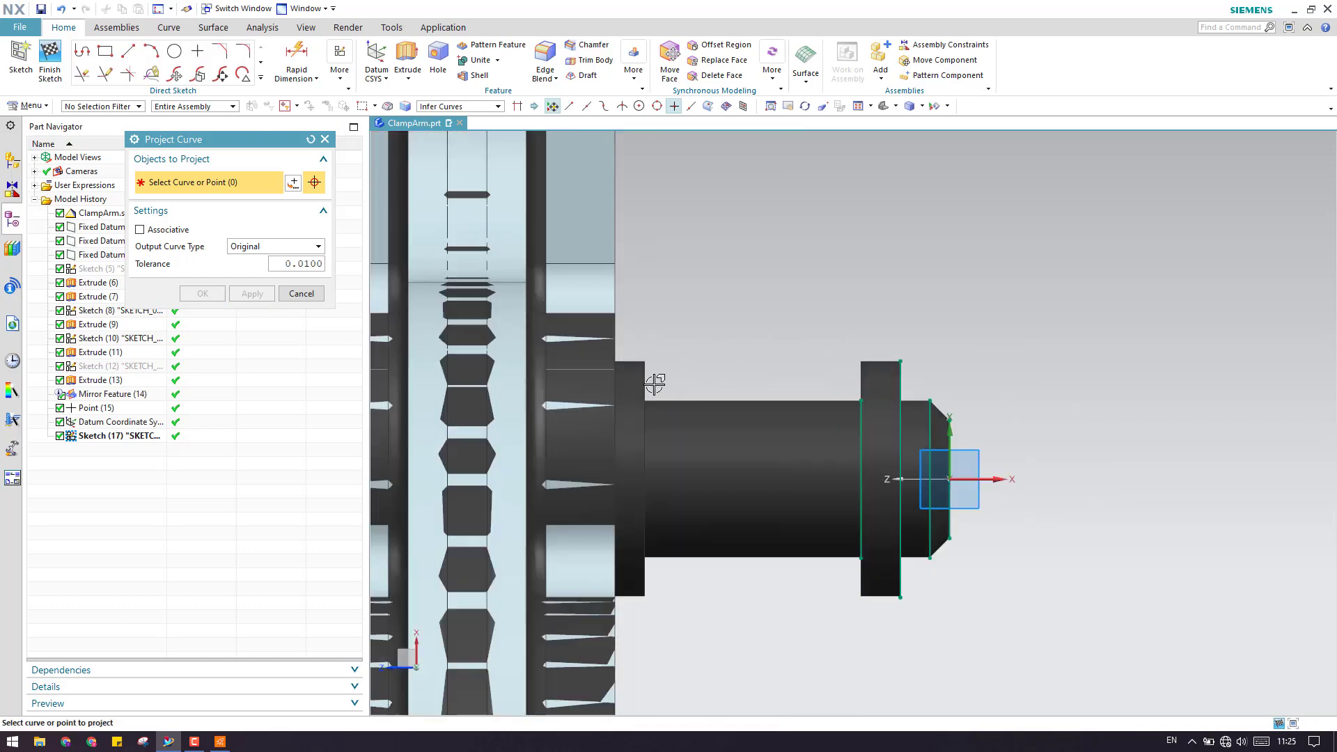
middle_drag(654, 383, 717, 397)
scroll(777, 388, up, 2)
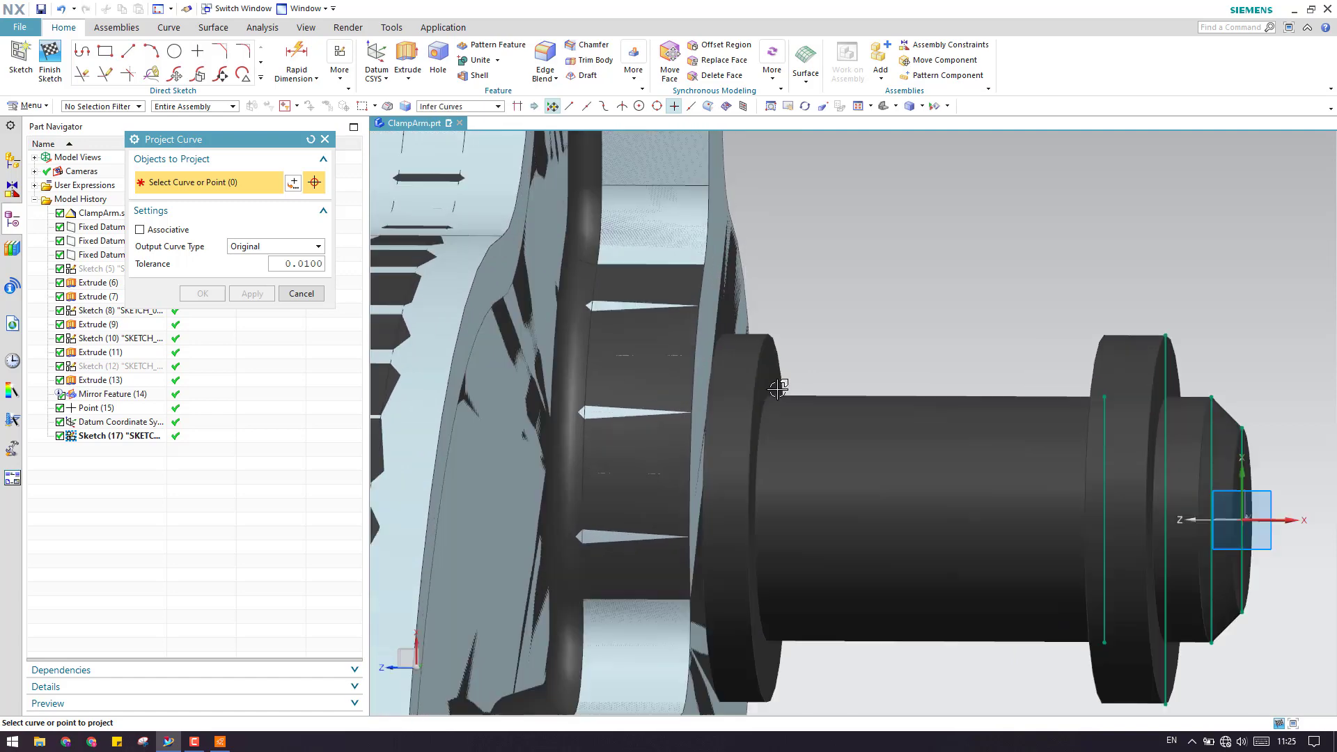
scroll(778, 388, up, 2)
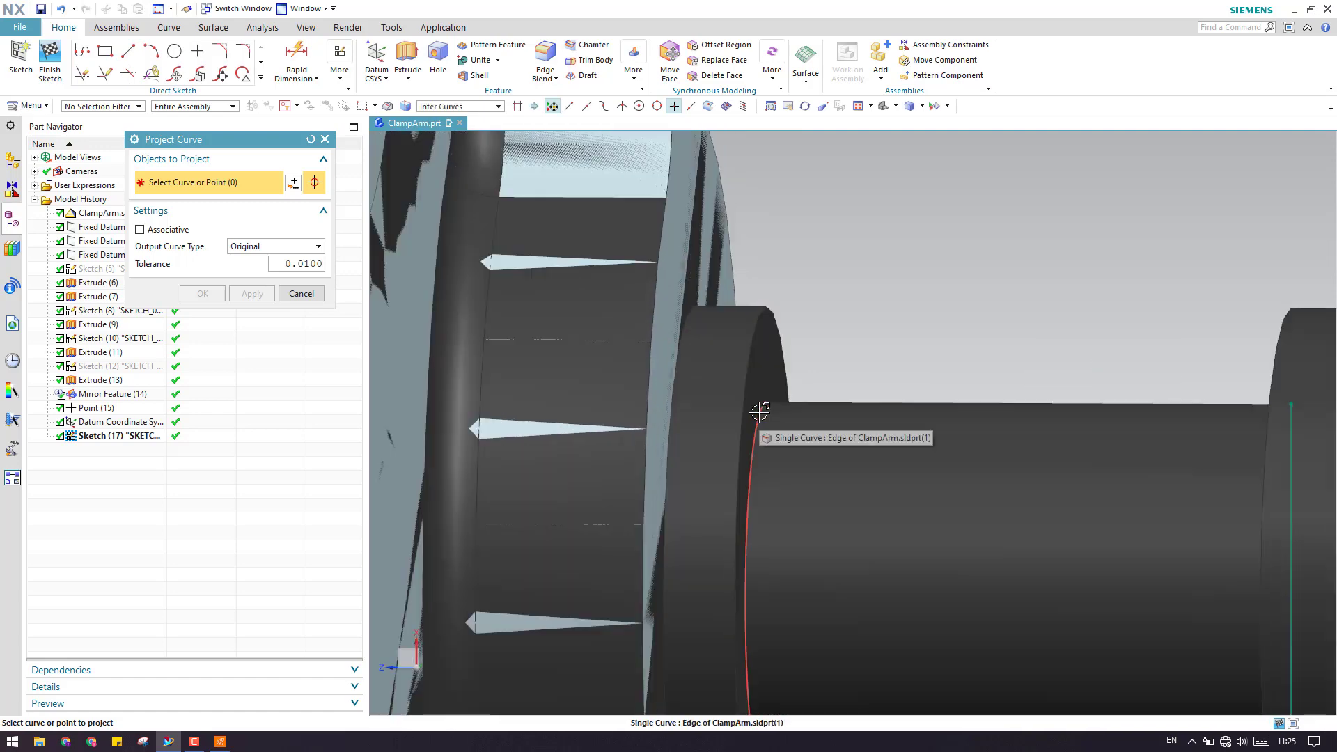
click(759, 412)
click(261, 295)
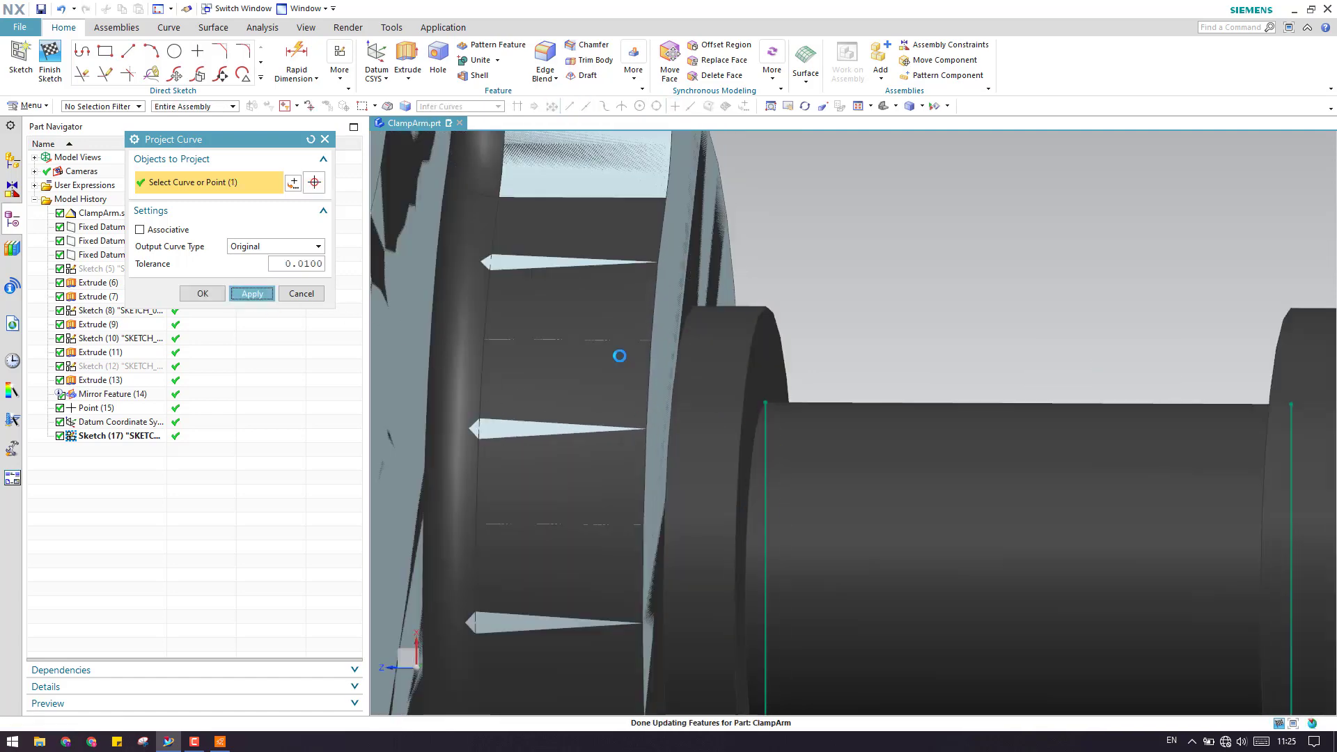
- Project the base flange's outer edge, then view the sketch plane face-on
click(755, 330)
click(246, 293)
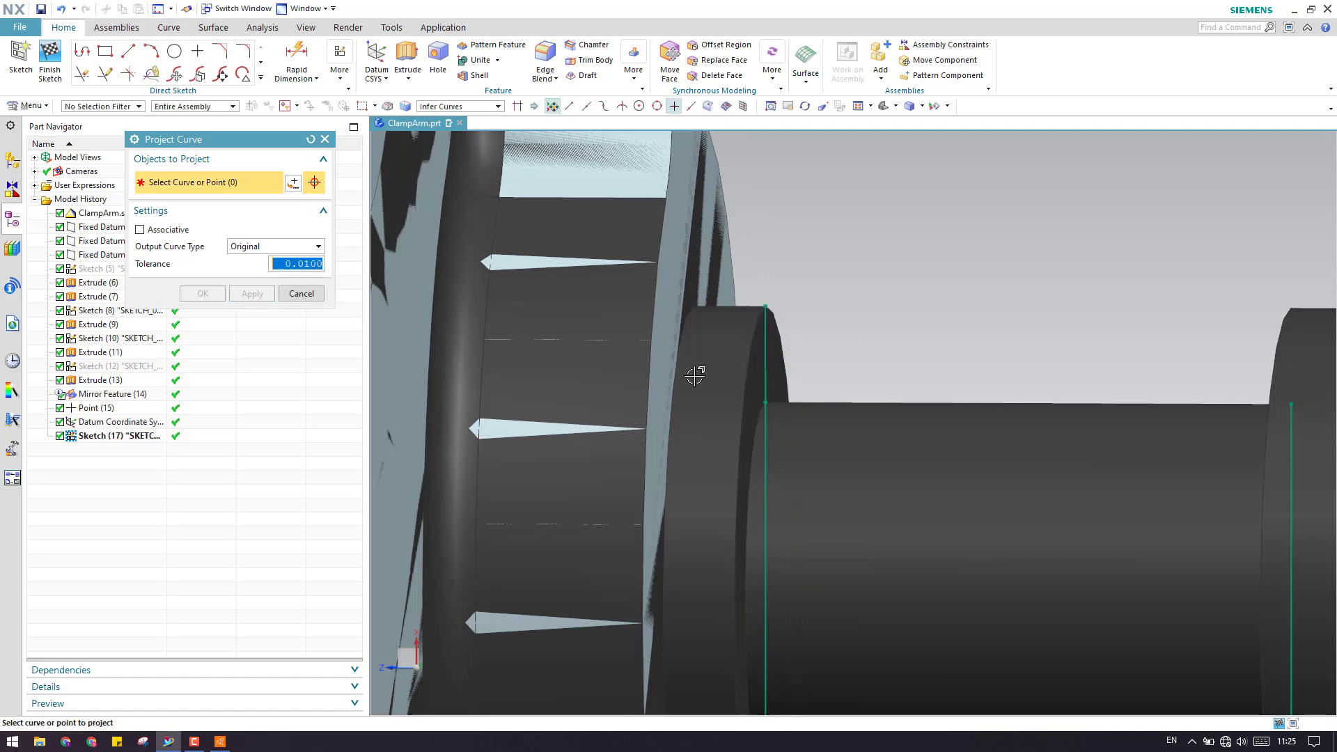
scroll(692, 374, down, 3)
scroll(787, 378, up, 3)
scroll(703, 393, down, 3)
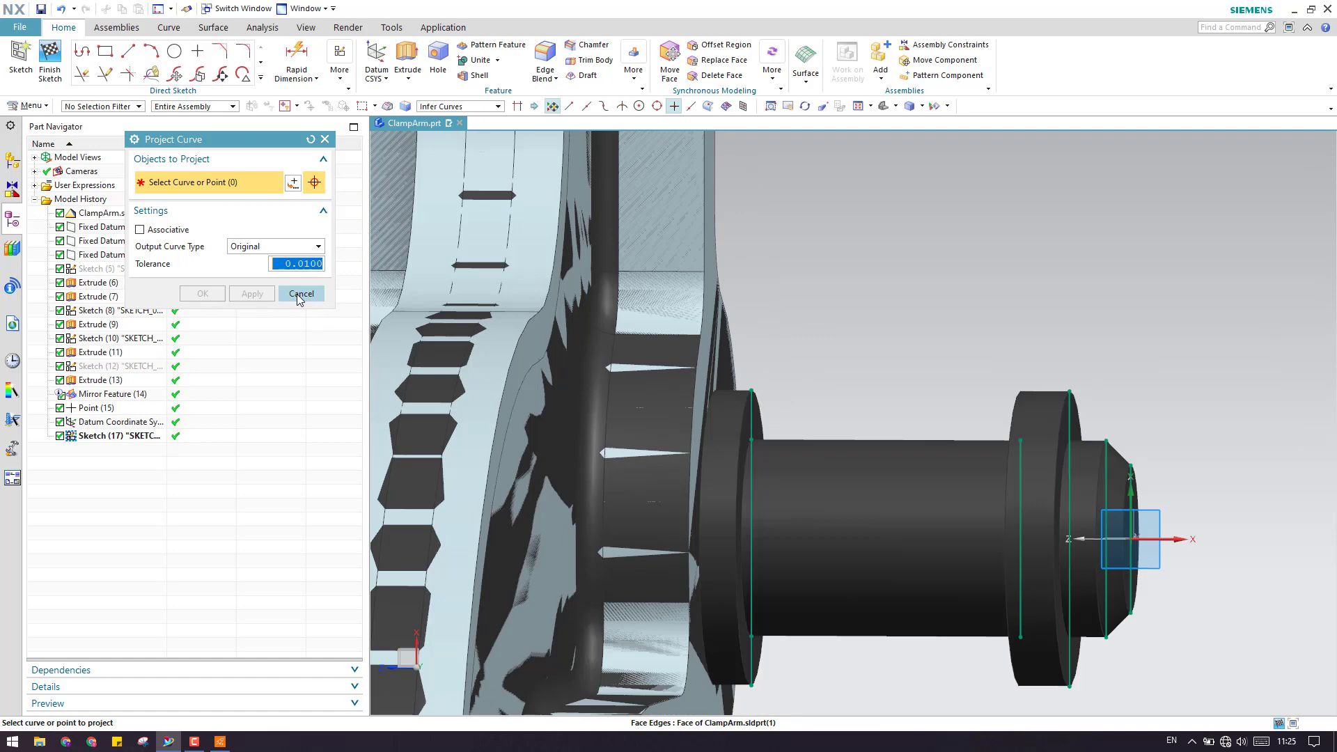
click(287, 299)
key(F8)
scroll(641, 339, down, 4)
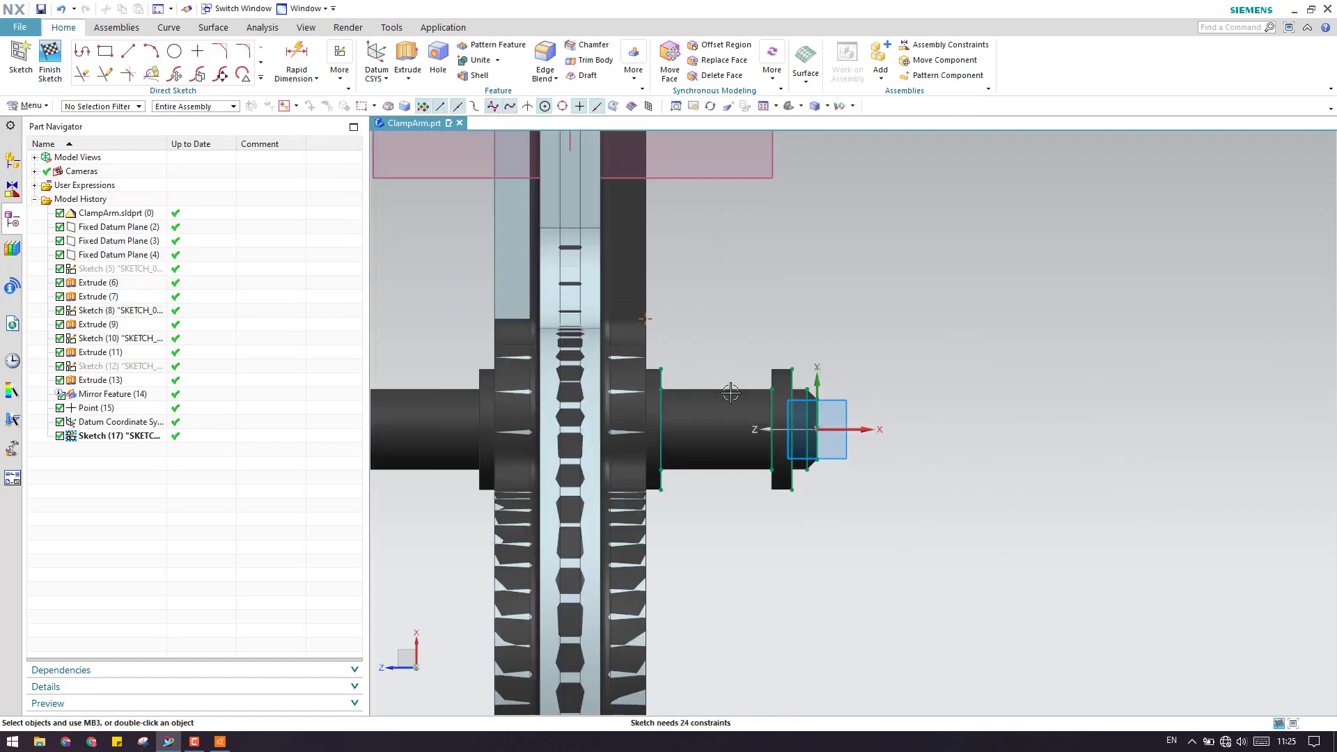
- Draw lines along the pin's chamfer, shoulder top and flange top
scroll(816, 387, up, 5)
scroll(807, 388, up, 2)
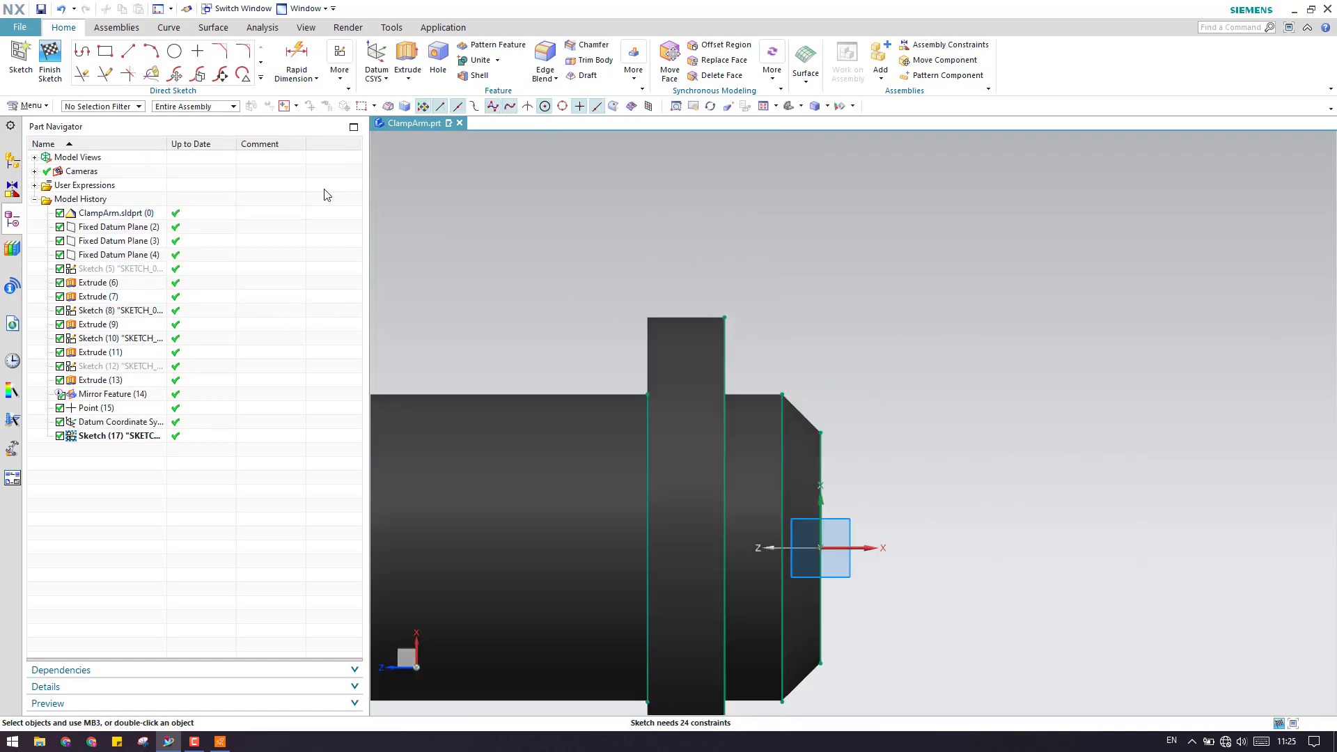
click(131, 58)
scroll(781, 404, up, 2)
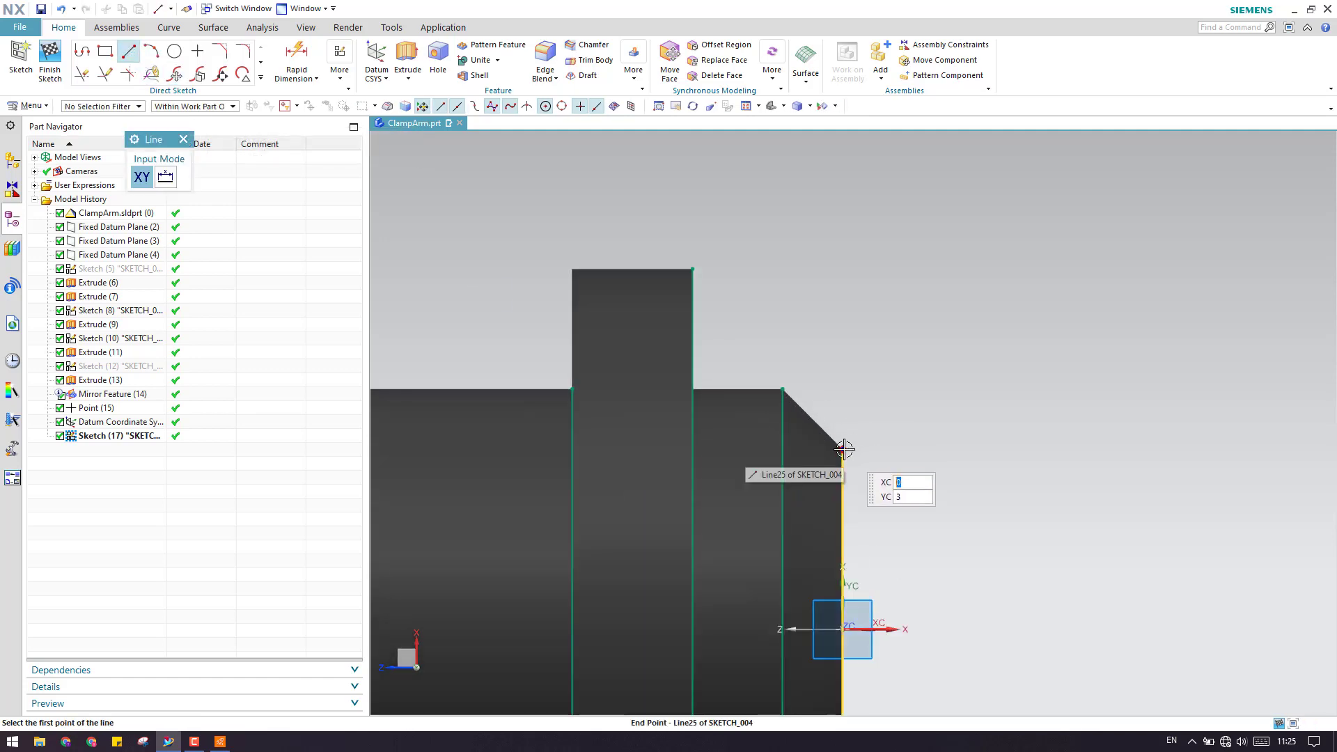
click(844, 449)
click(783, 389)
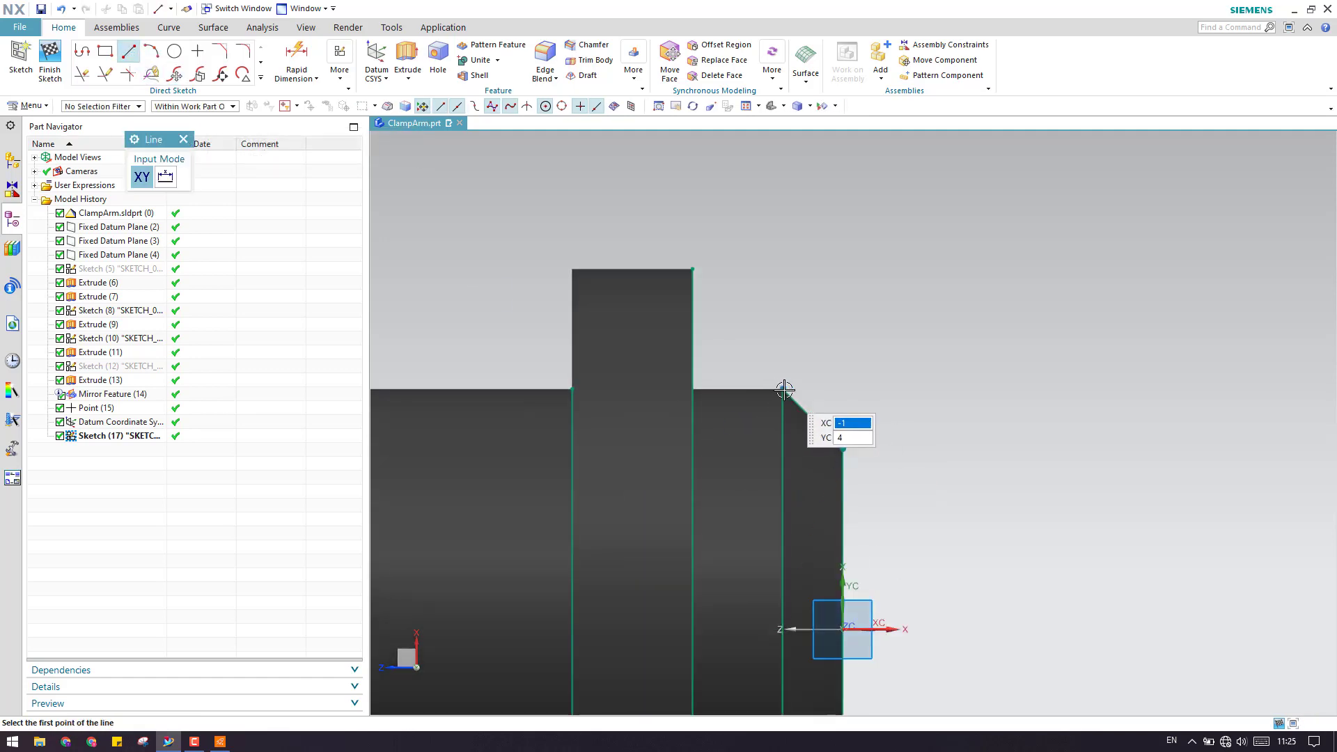
click(777, 389)
click(650, 388)
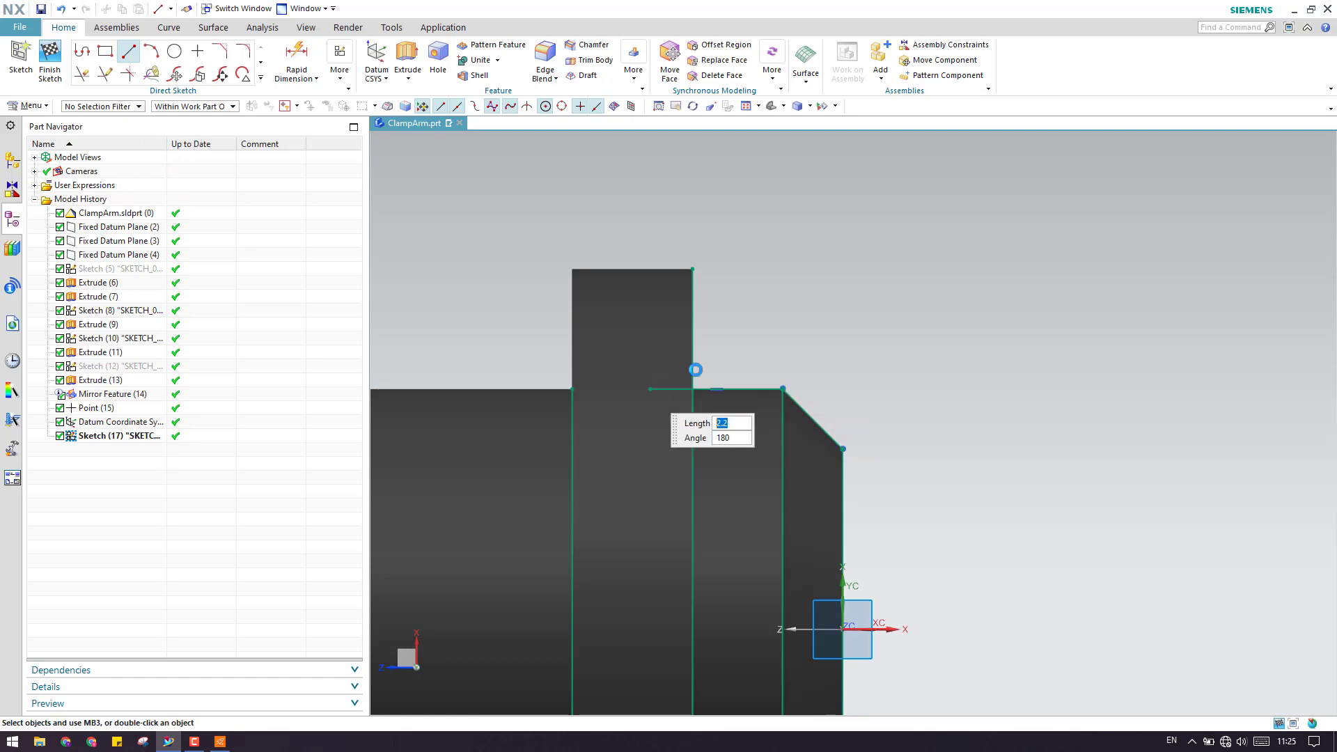
click(691, 268)
click(533, 270)
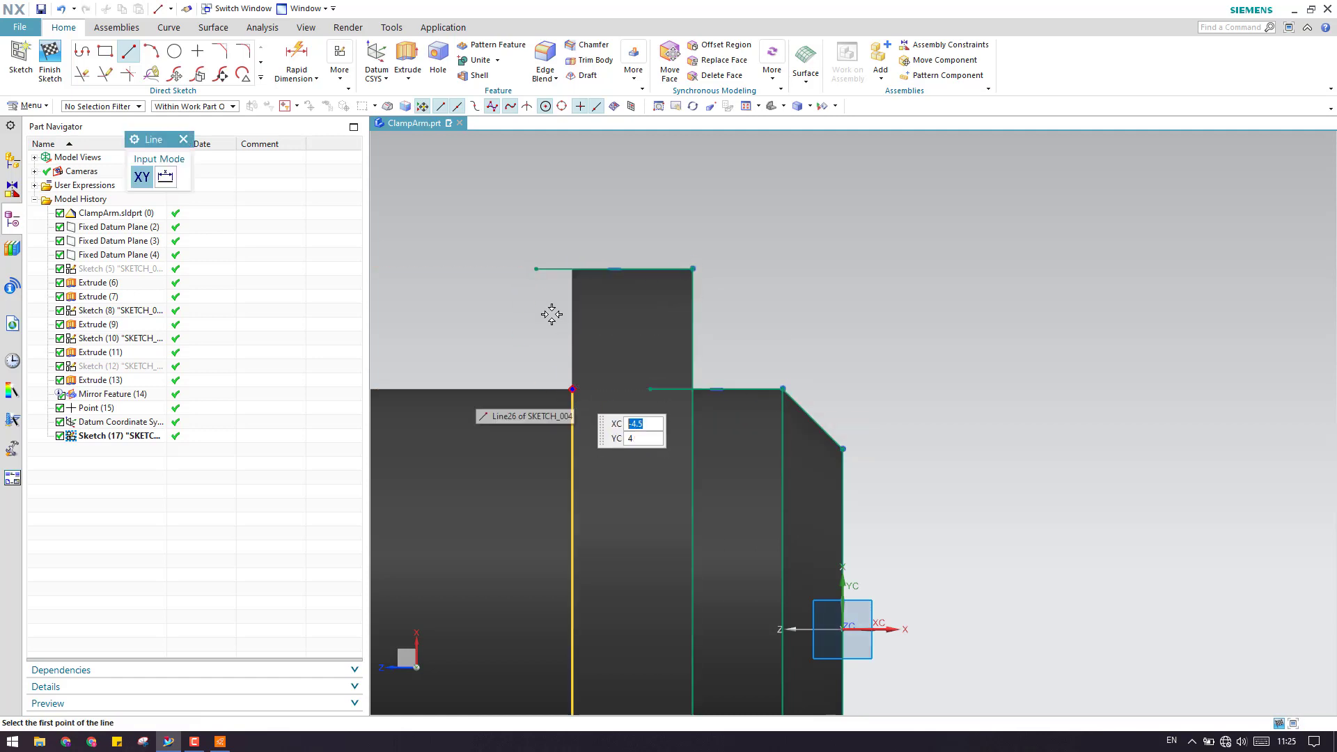
key(Escape)
- Extend the shoulder's top line with Quick Extend until it meets the flange
key(e)
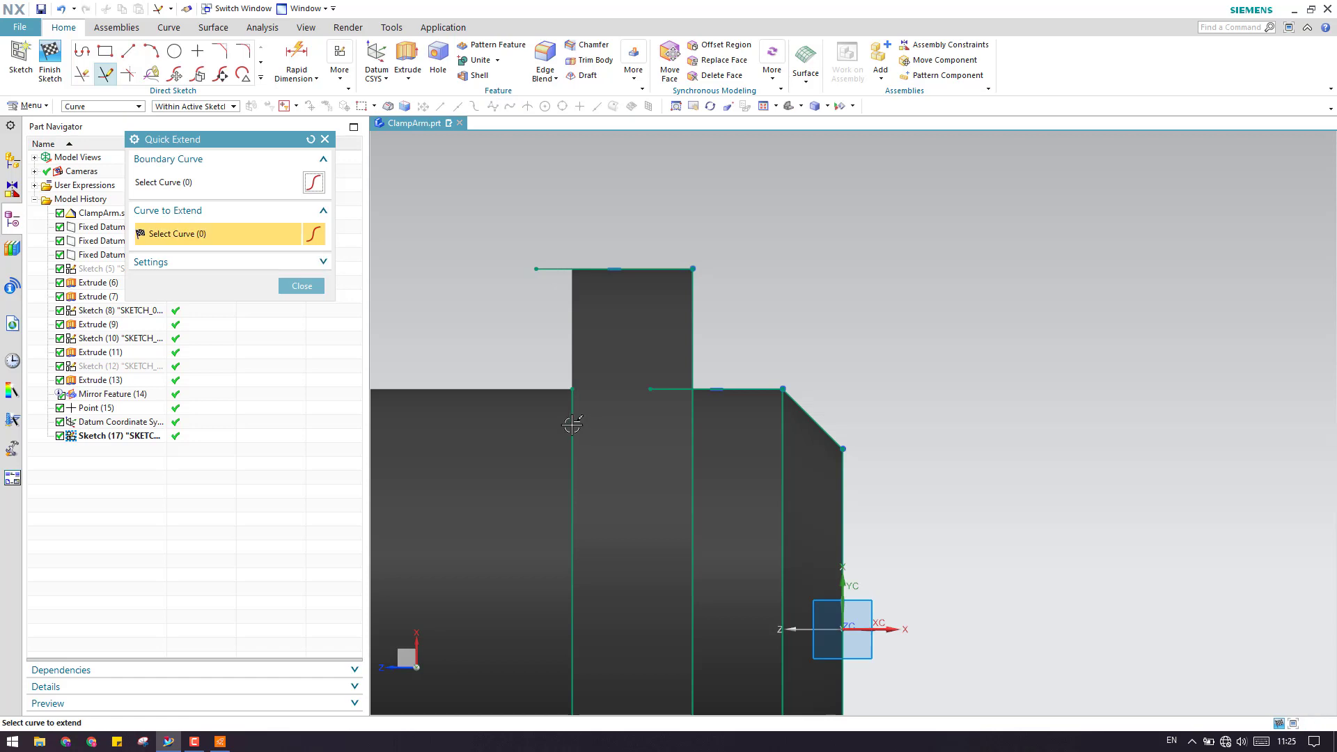
key(Escape)
key(t)
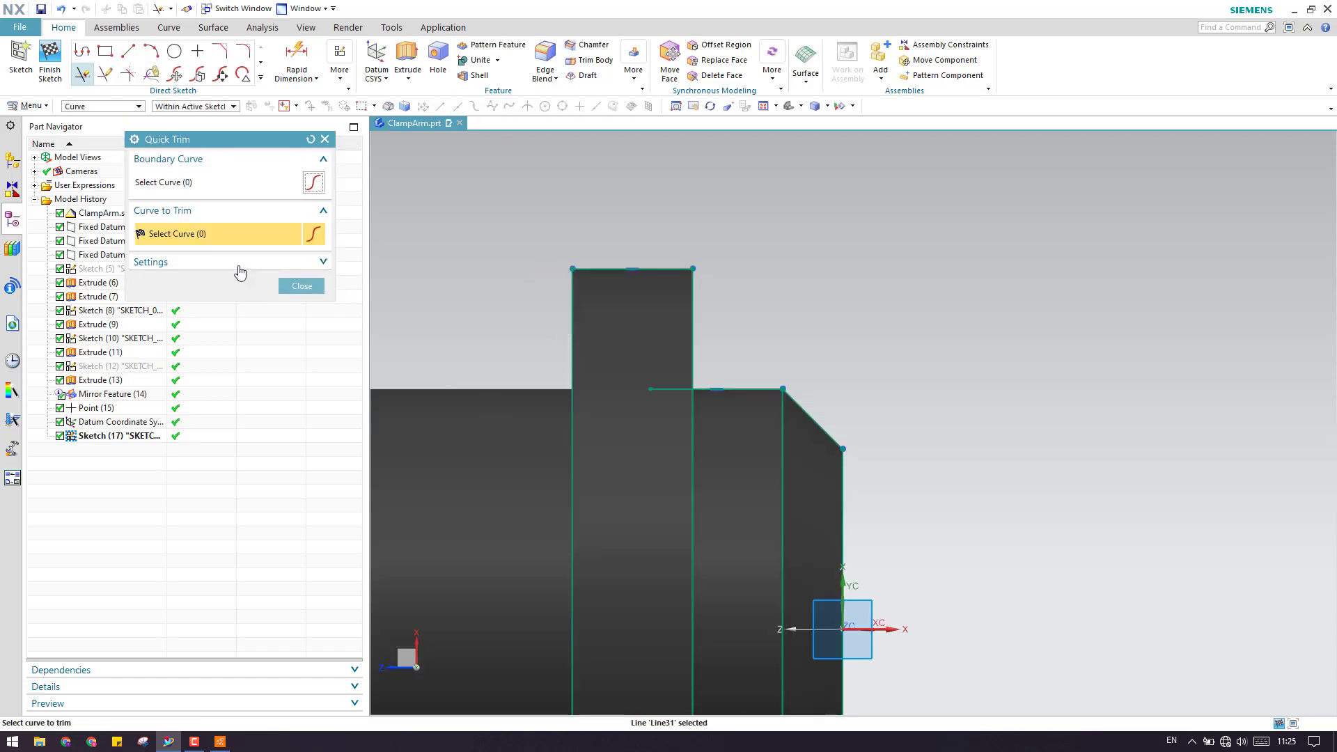
click(301, 286)
key(e)
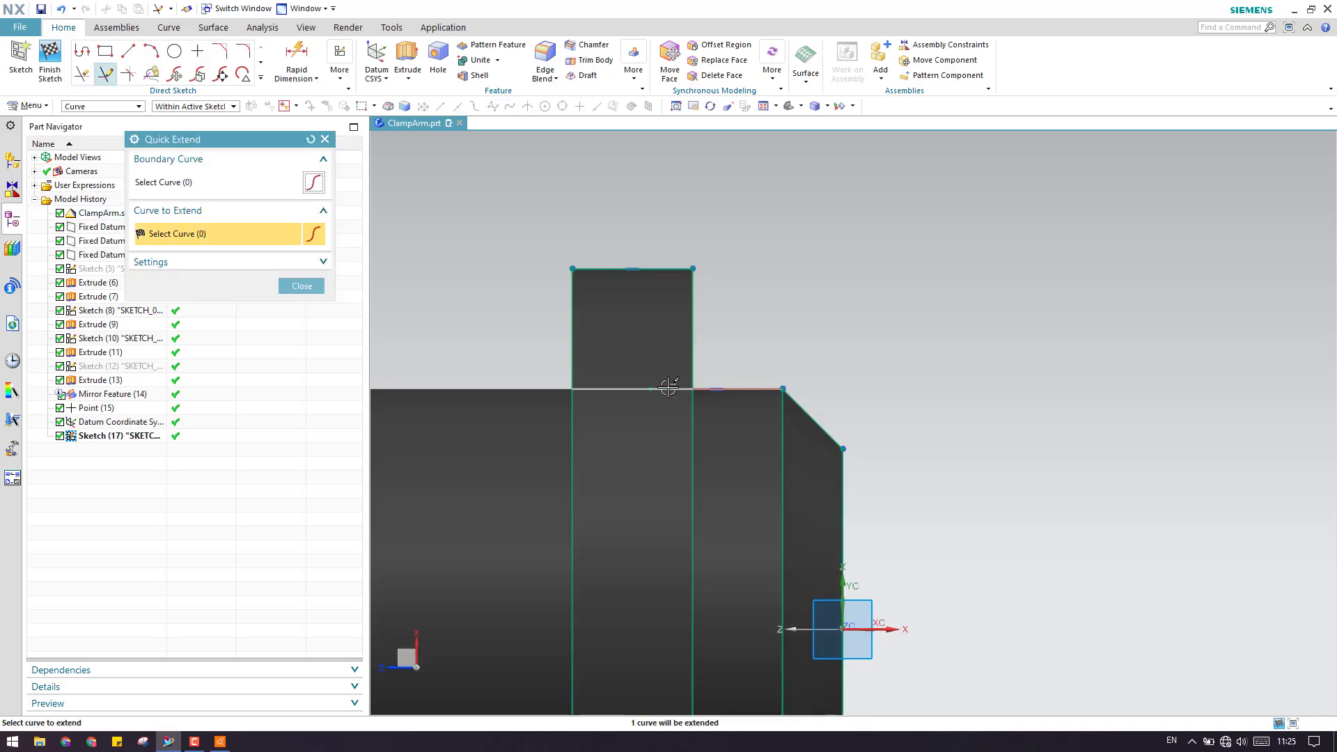
click(668, 387)
scroll(899, 334, down, 5)
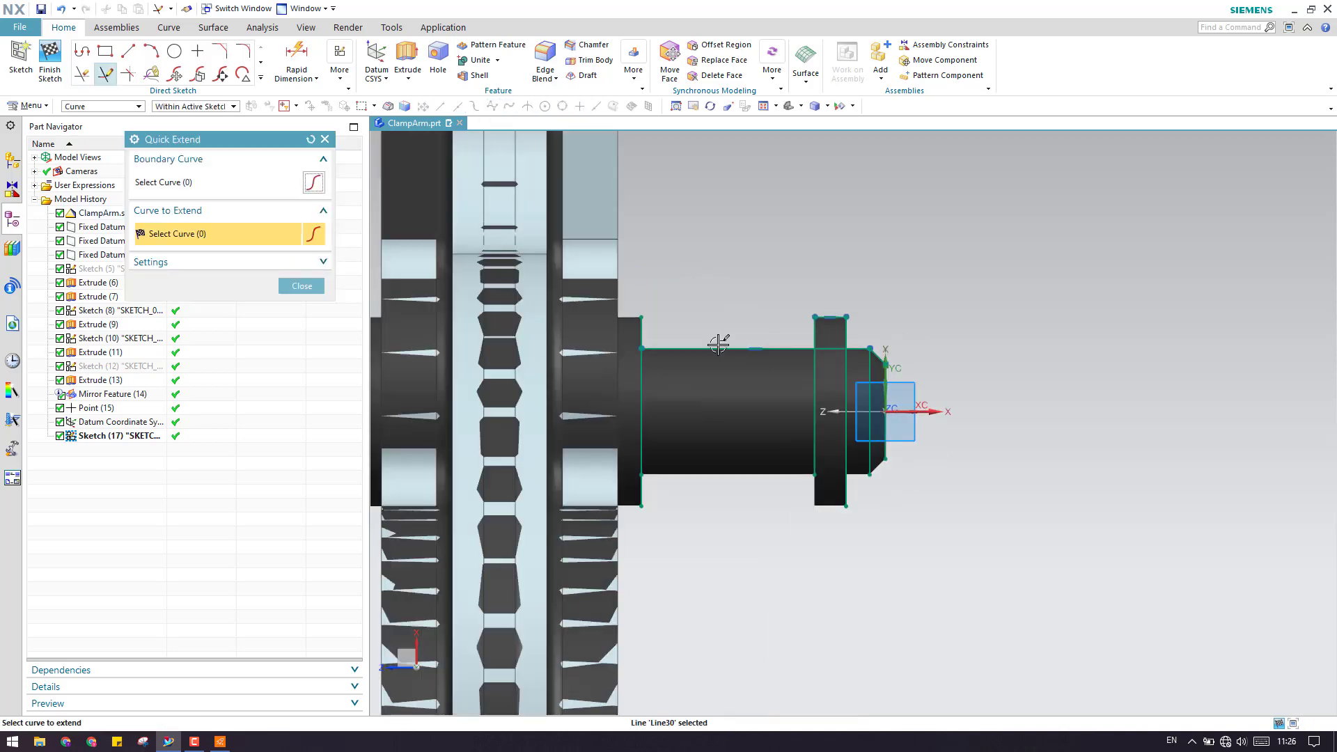
scroll(718, 344, up, 5)
click(324, 139)
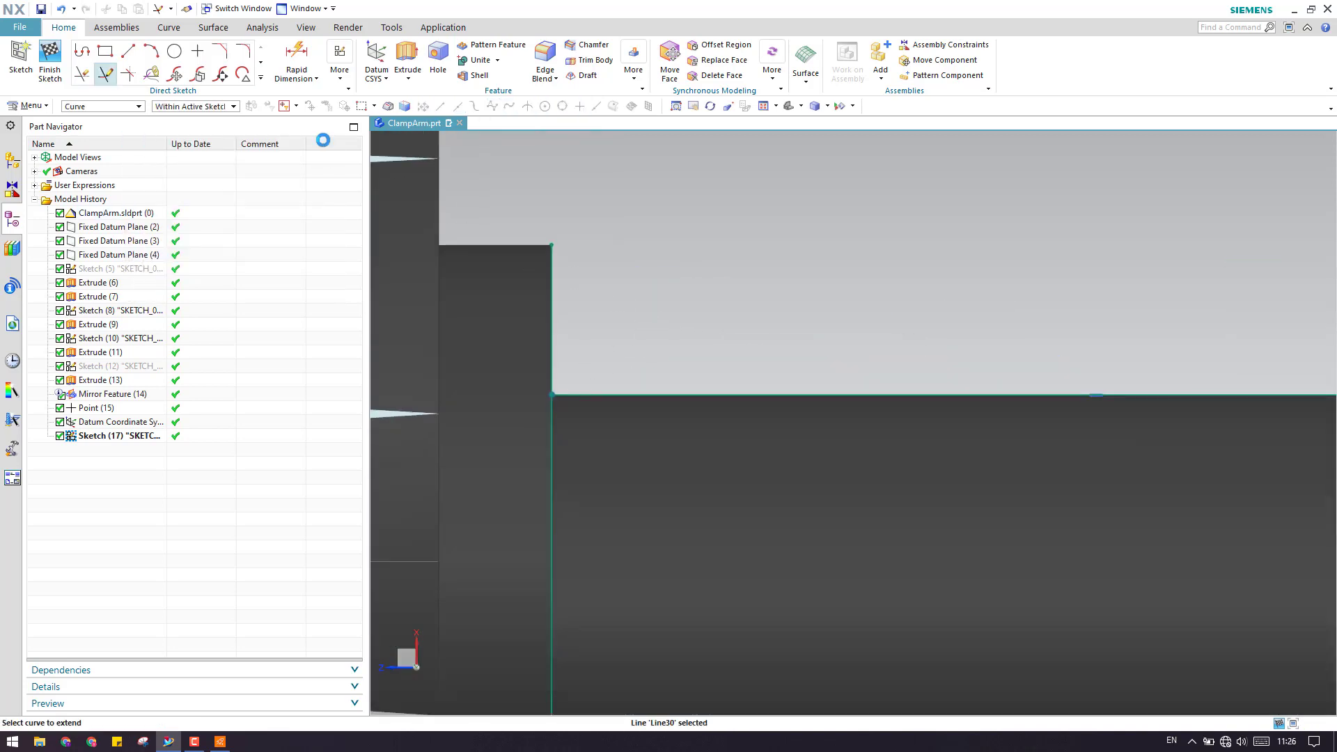
scroll(736, 295, down, 5)
- Draw a horizontal line across the shaft step and a vertical line down from its end
click(128, 51)
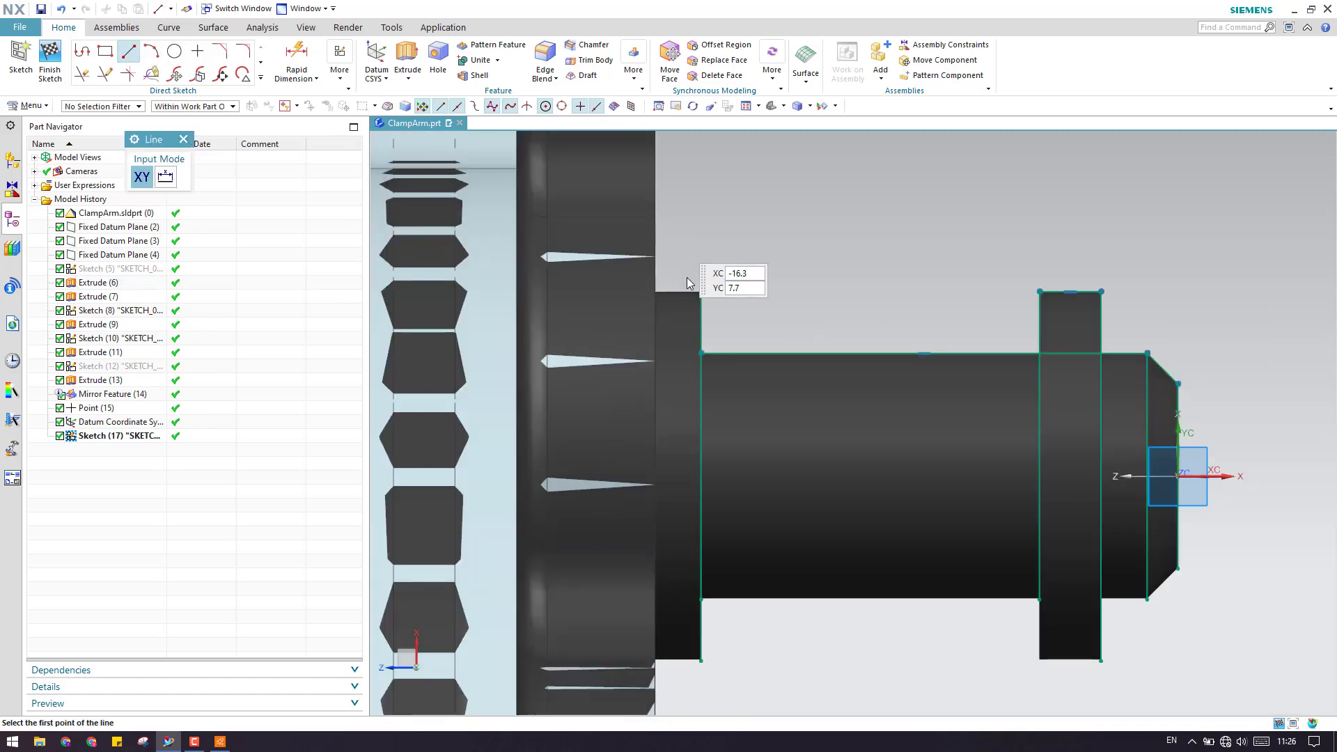
click(700, 290)
click(576, 285)
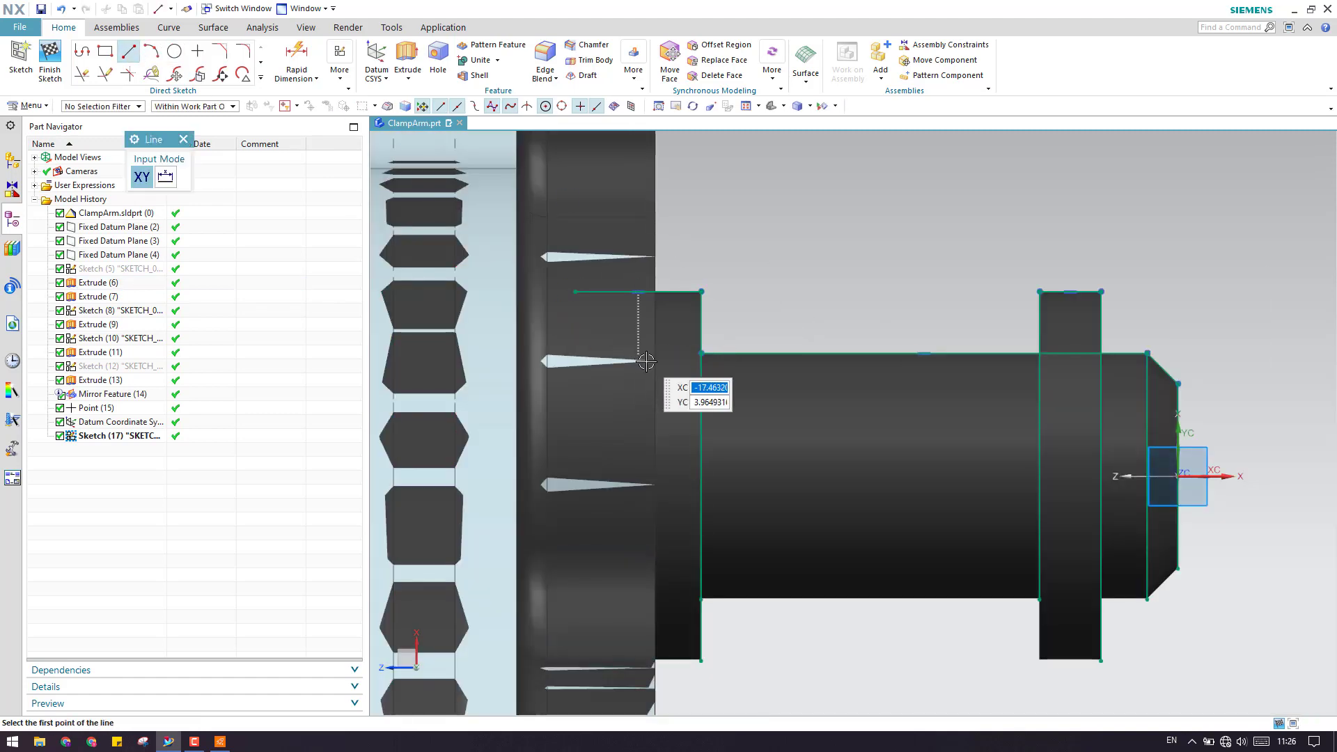
click(575, 291)
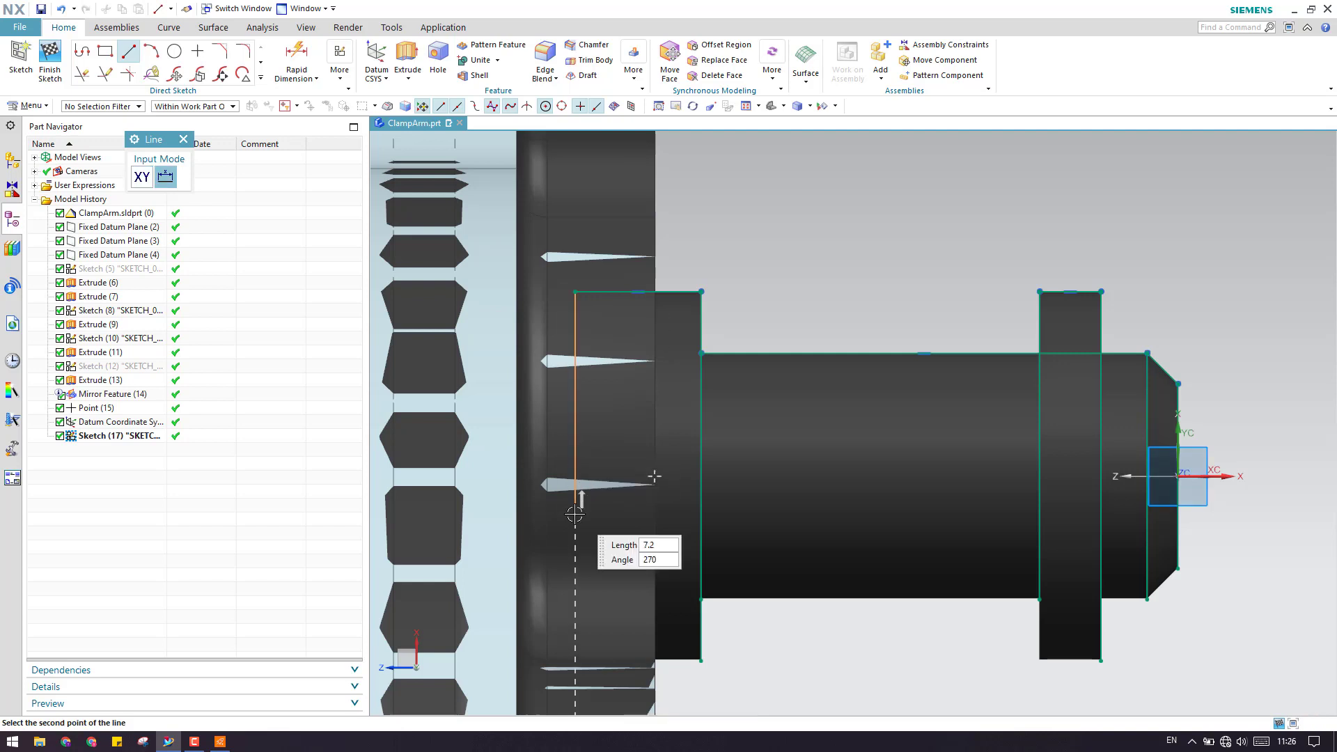
click(575, 517)
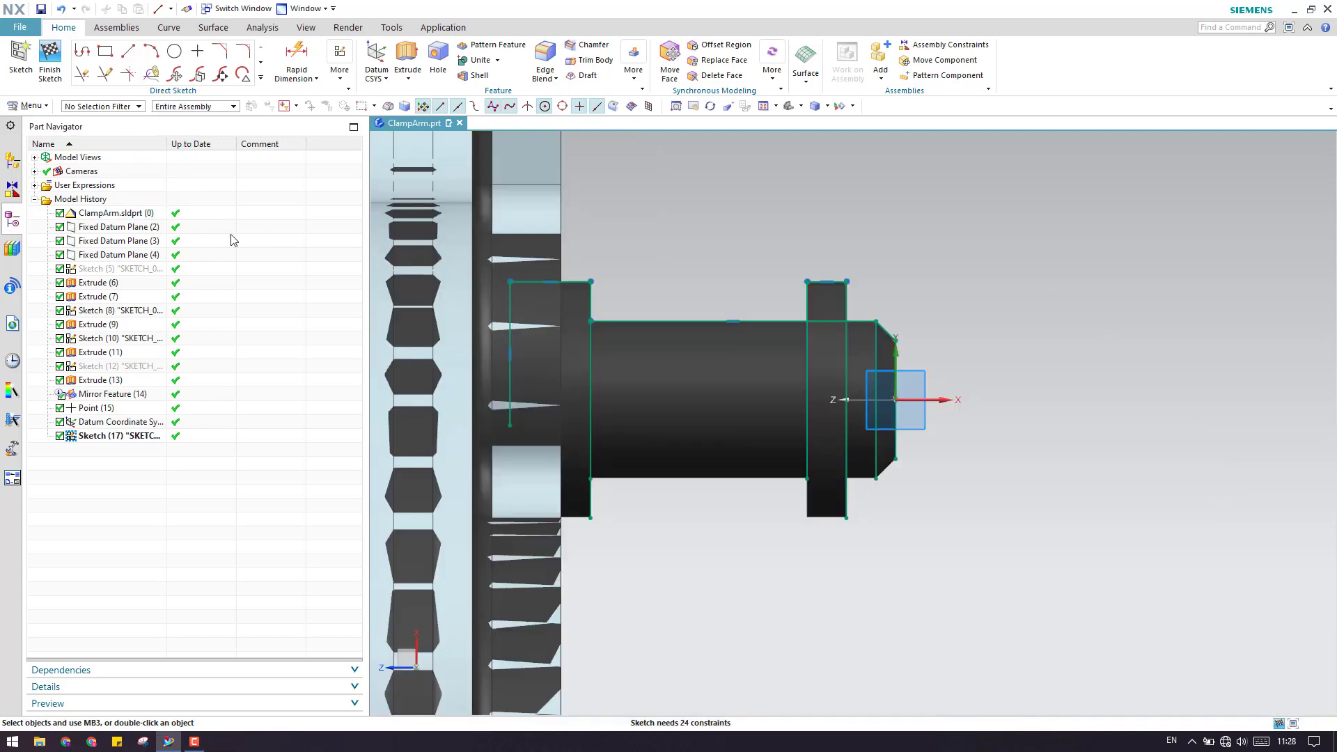
scroll(695, 398, up, 3)
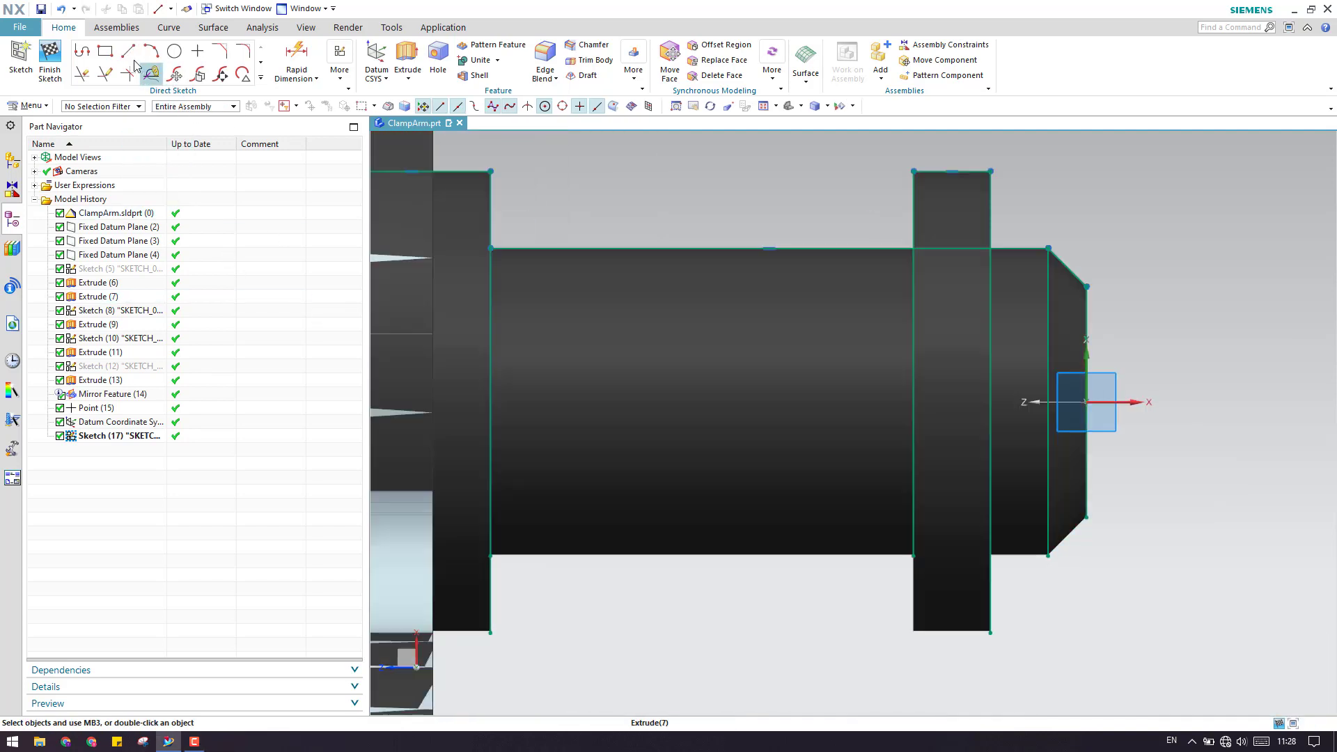
- Draw a horizontal centre line from the sketch origin leftward along the pin's axis
key(l)
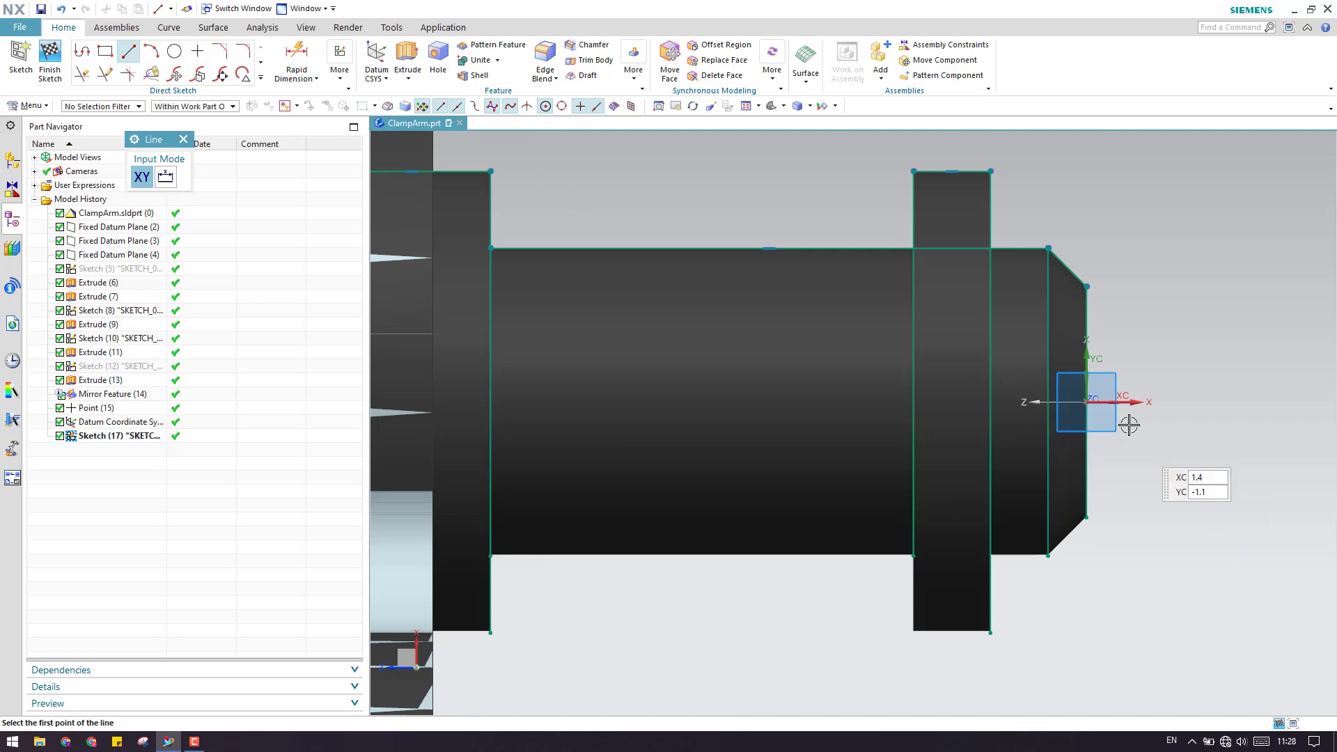
click(1088, 403)
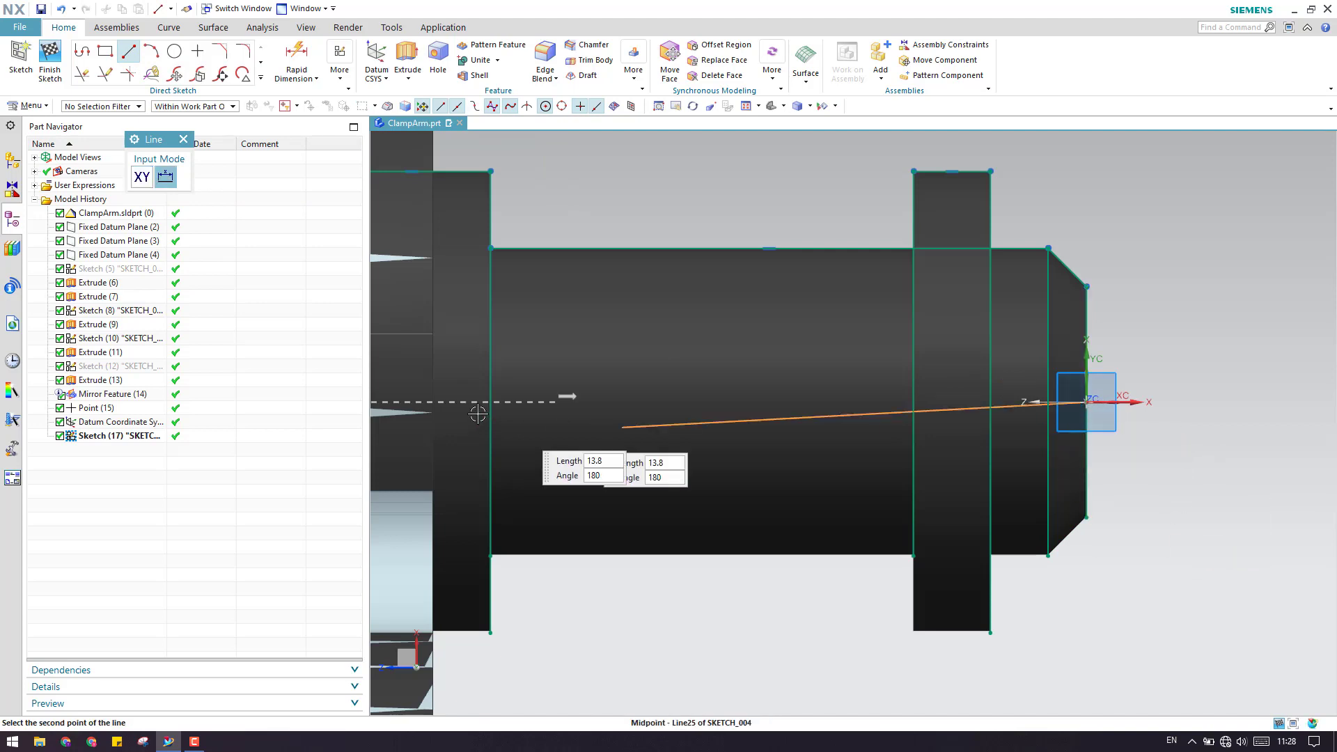
click(410, 401)
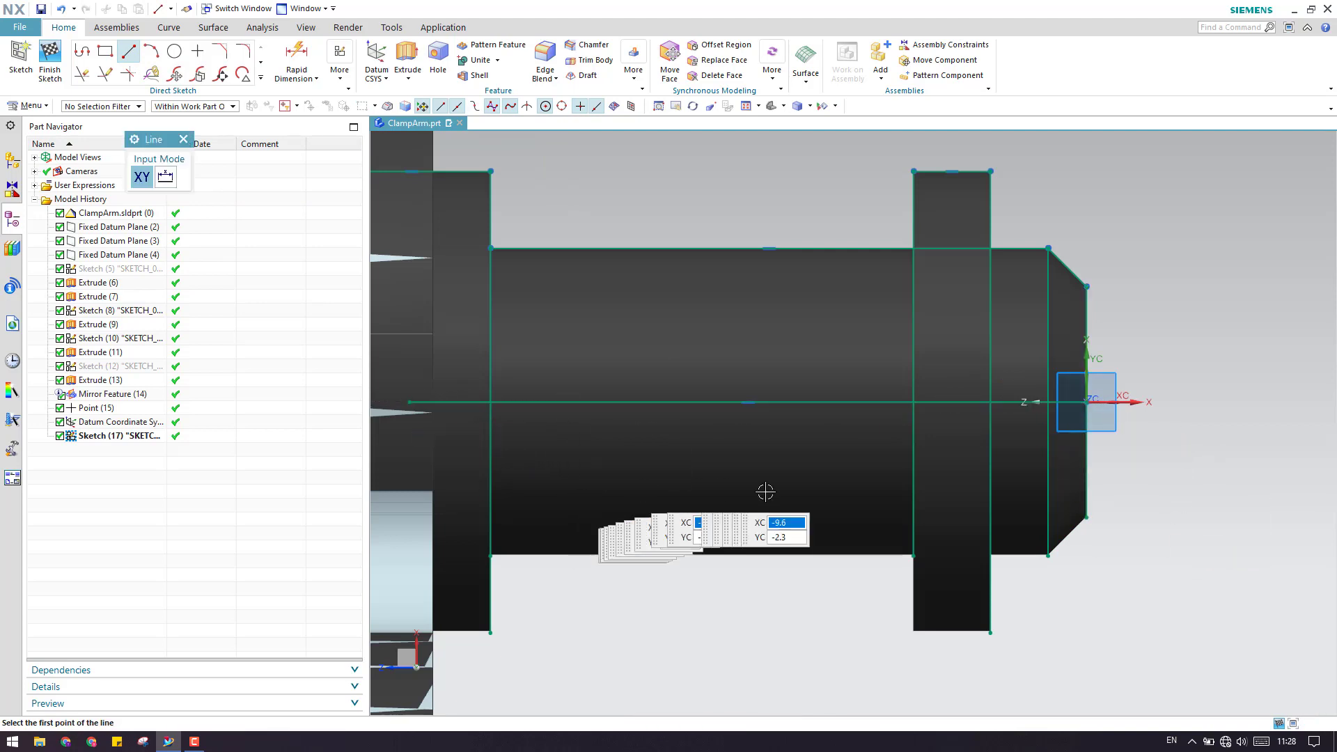
scroll(820, 486, up, 1)
key(Escape)
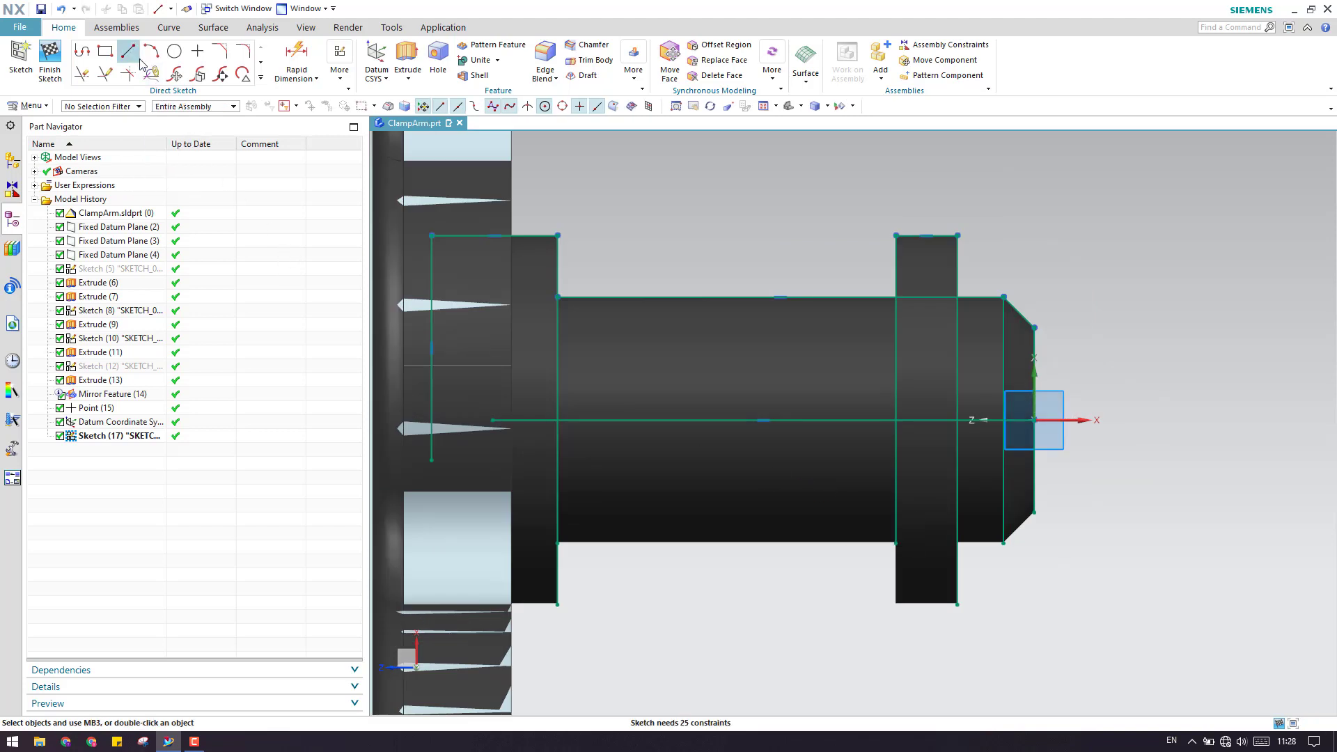
click(261, 78)
click(174, 104)
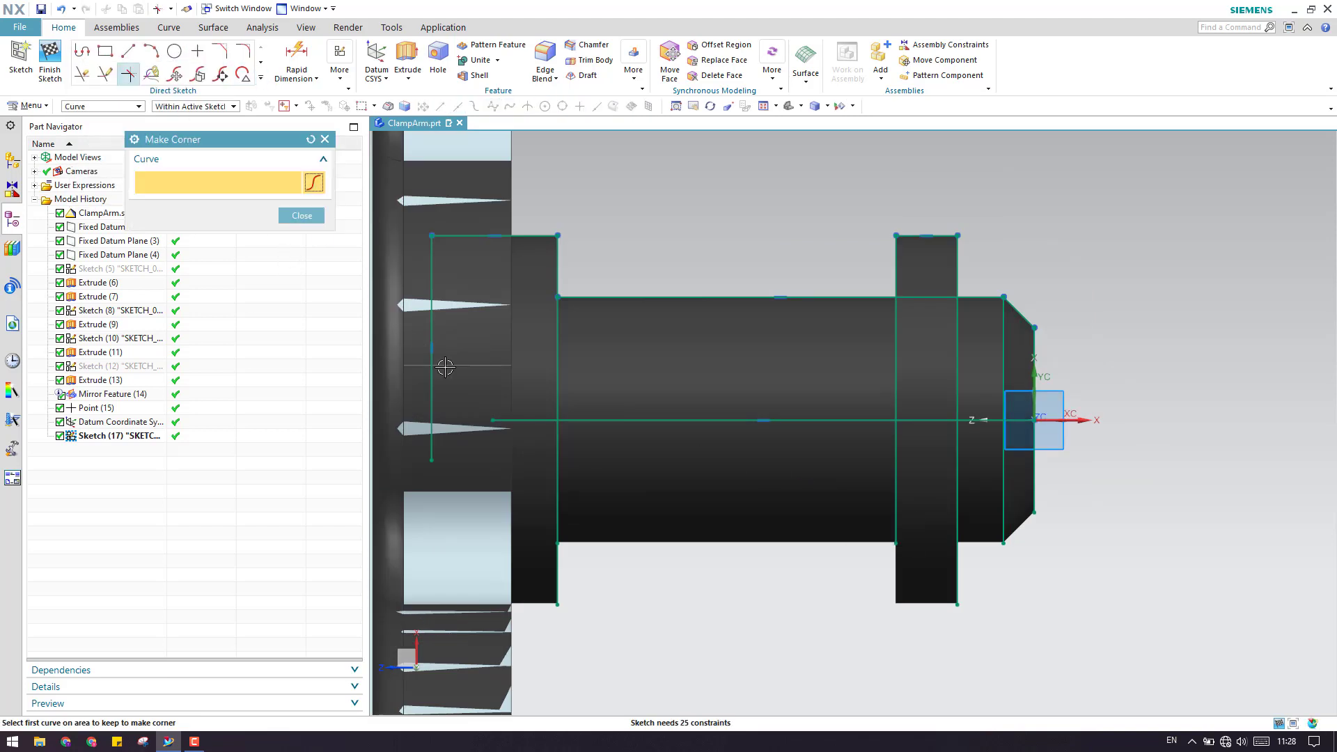
- Join the axis line and the left vertical line into a corner
click(515, 423)
click(432, 355)
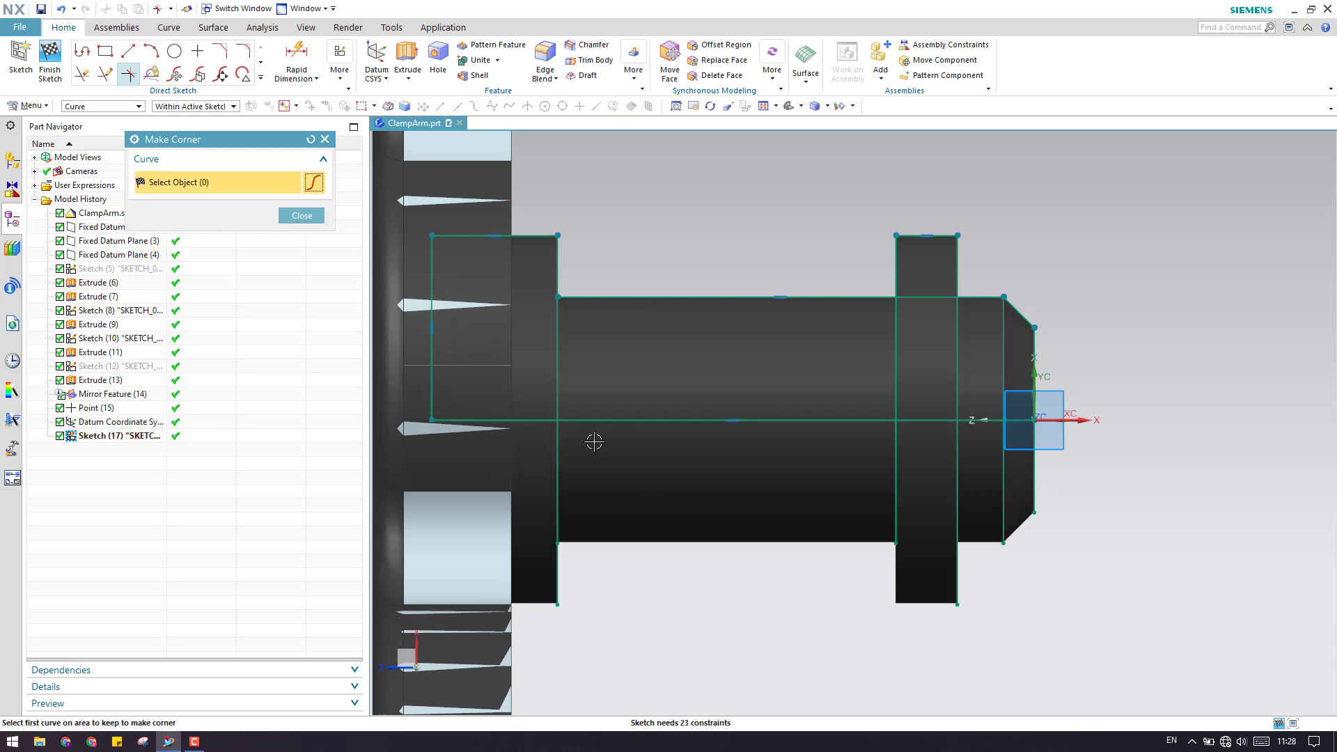
middle_click(861, 426)
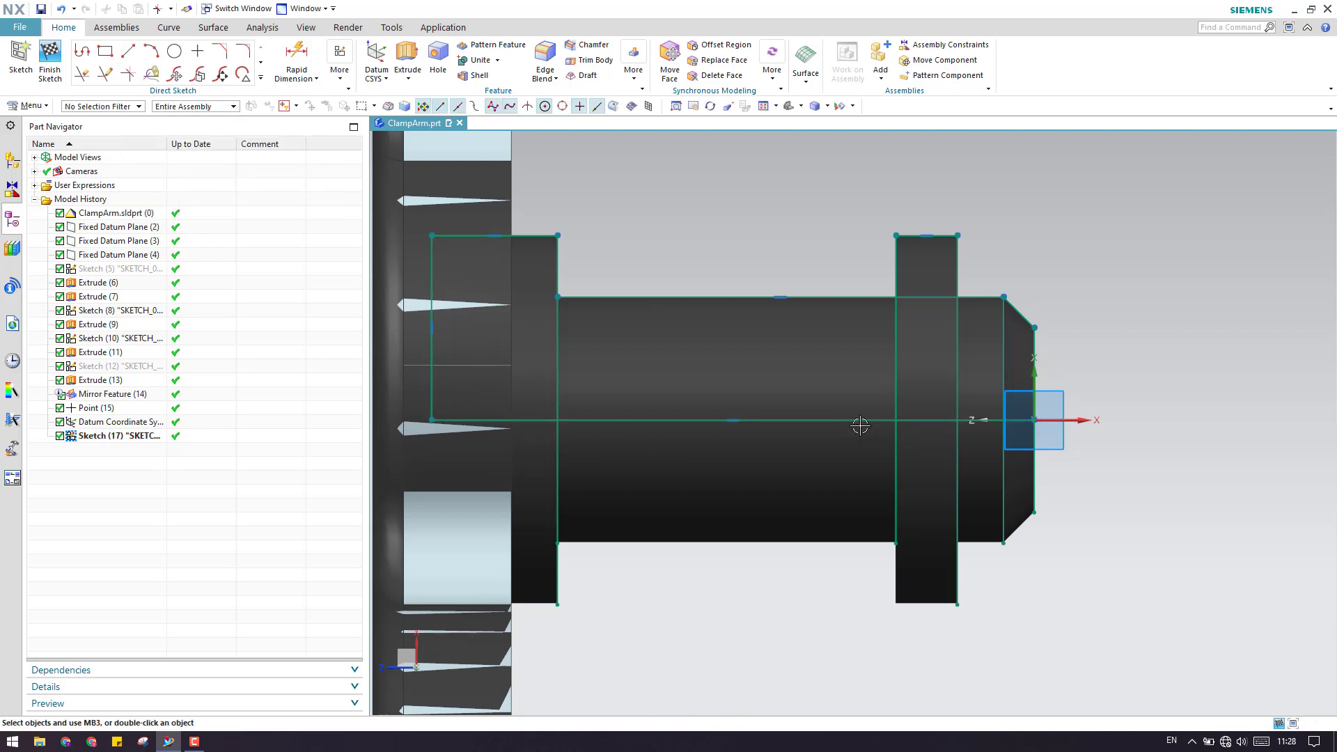
- Trim the step, flange and end lines below the axis, then finish the sketch
key(t)
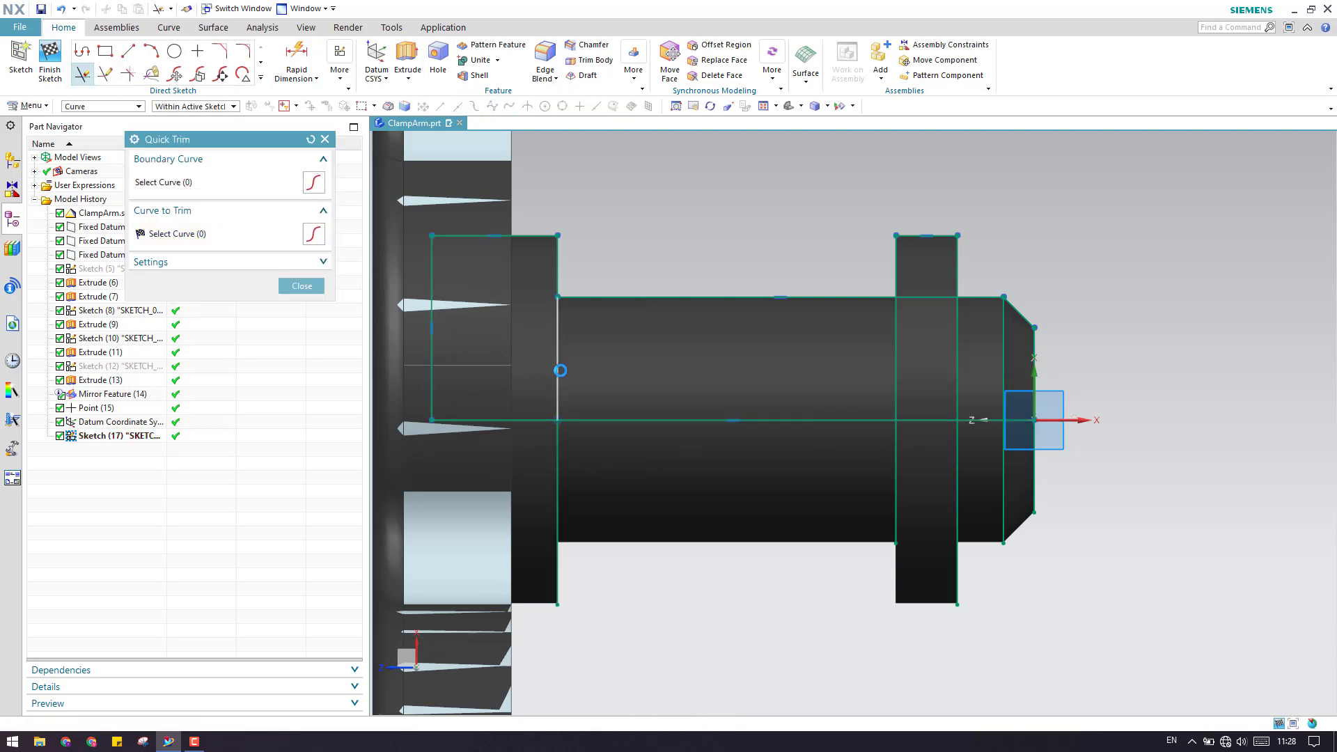
click(556, 376)
click(557, 490)
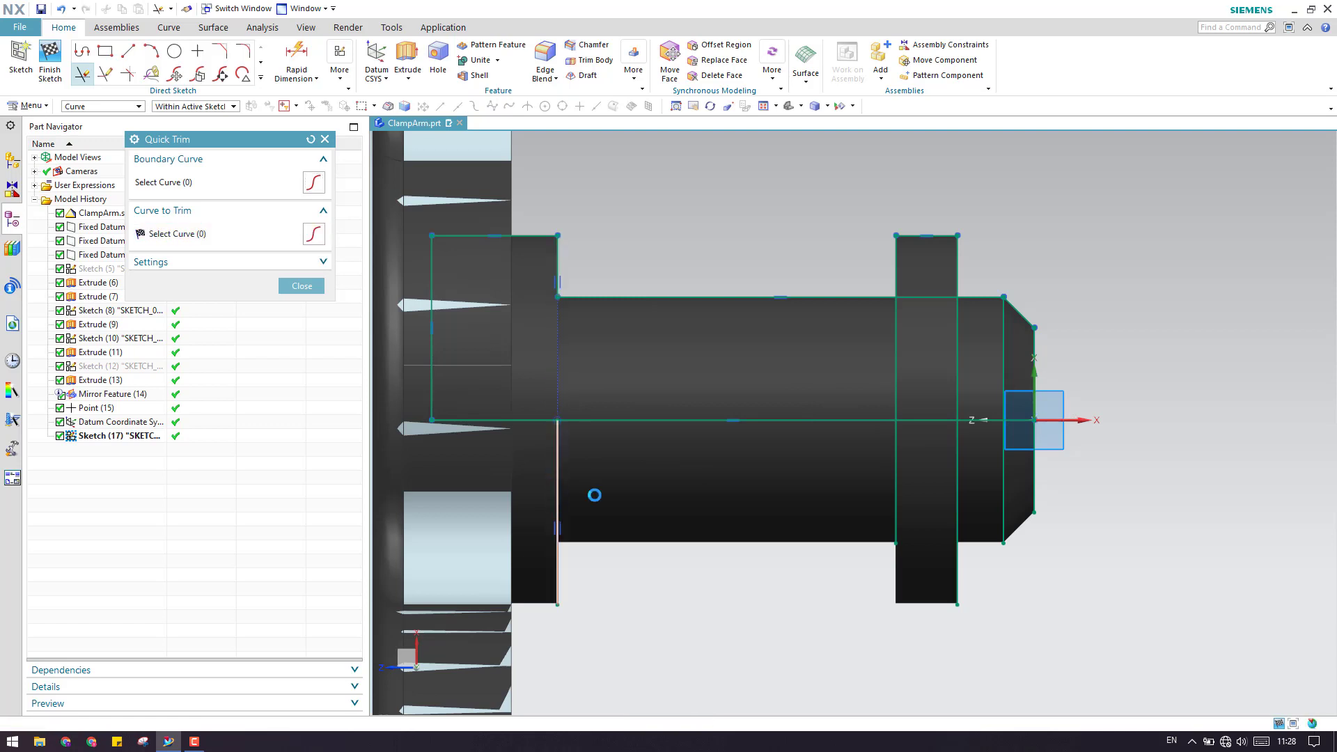
click(892, 369)
click(893, 477)
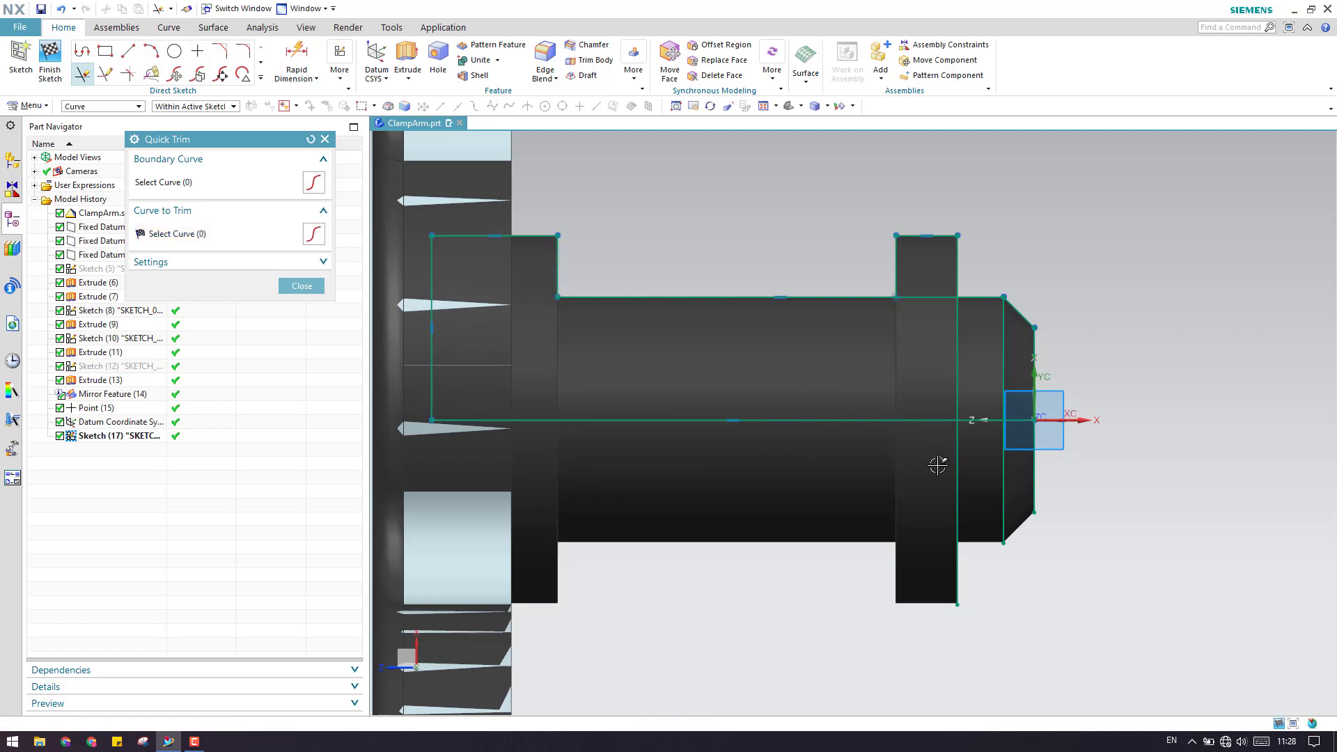
click(933, 298)
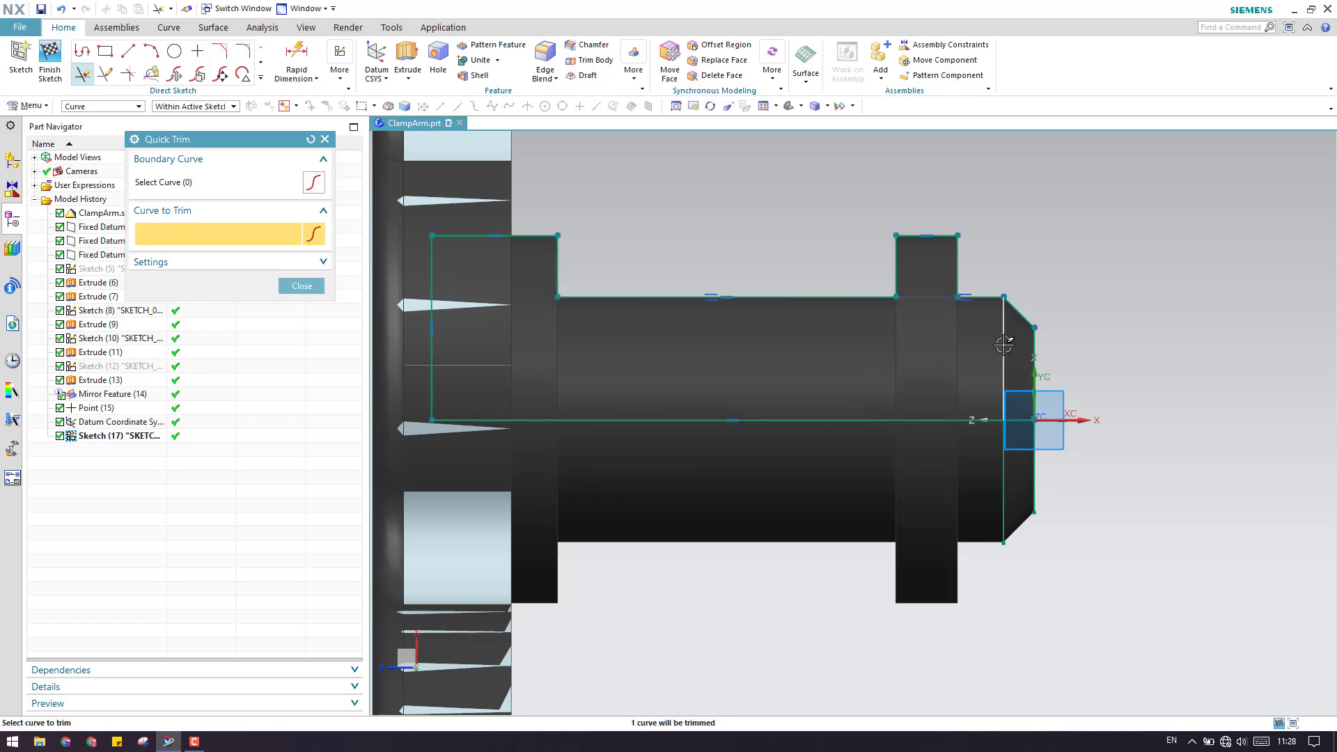
click(1037, 470)
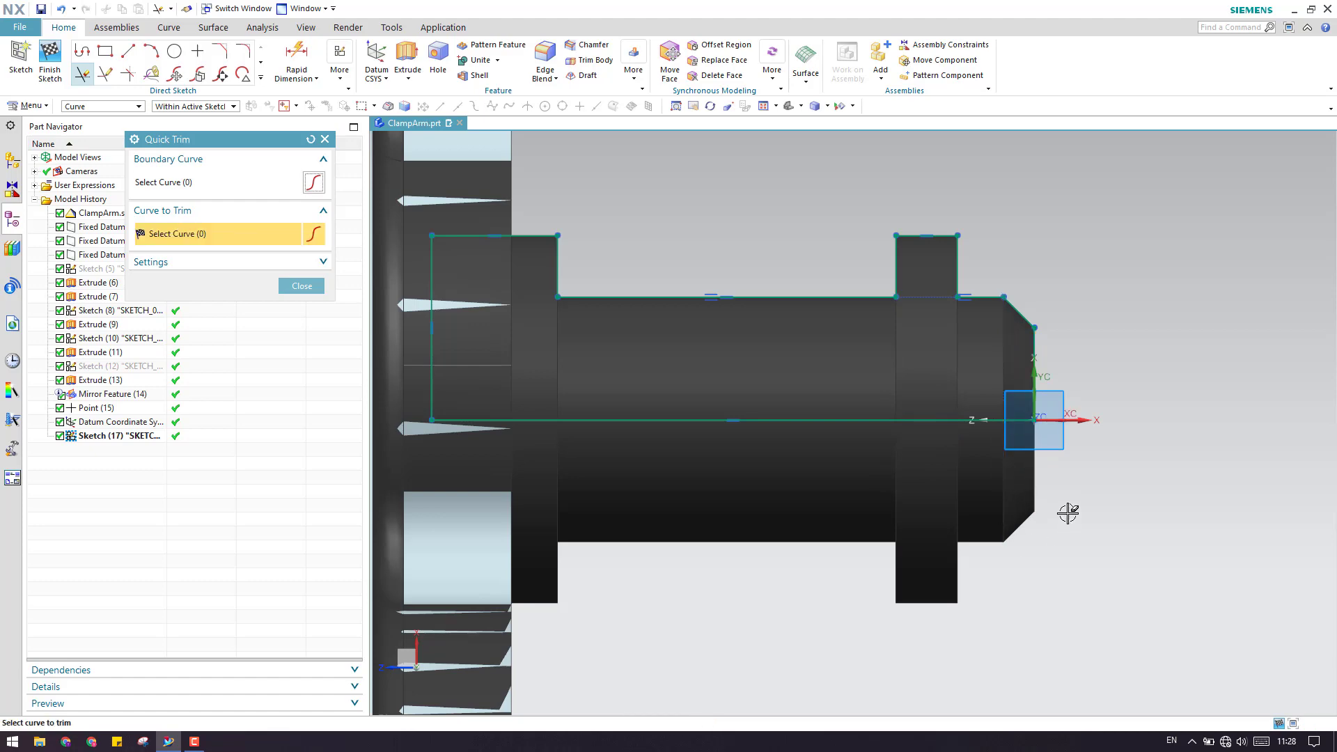
click(292, 287)
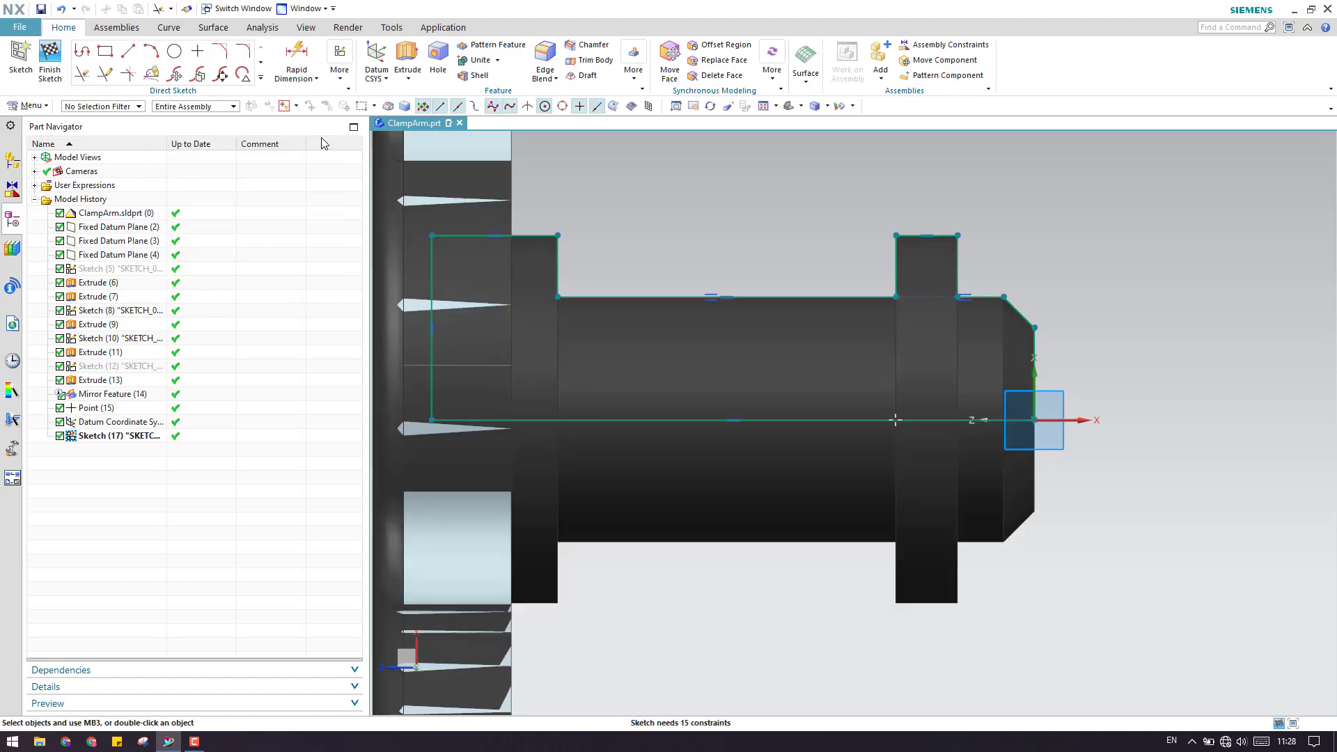
click(50, 54)
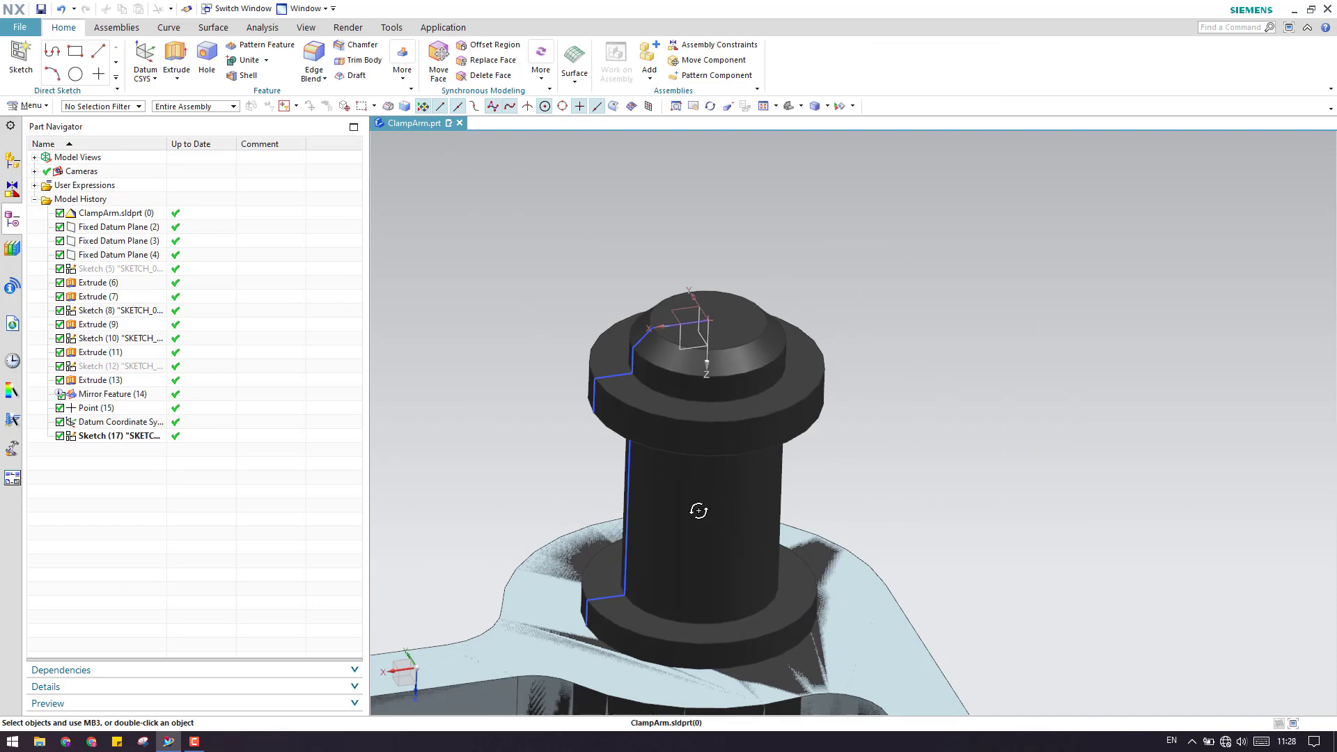
mouse_move(696, 513)
middle_down()
mouse_move(712, 464)
mouse_move(717, 504)
middle_up()
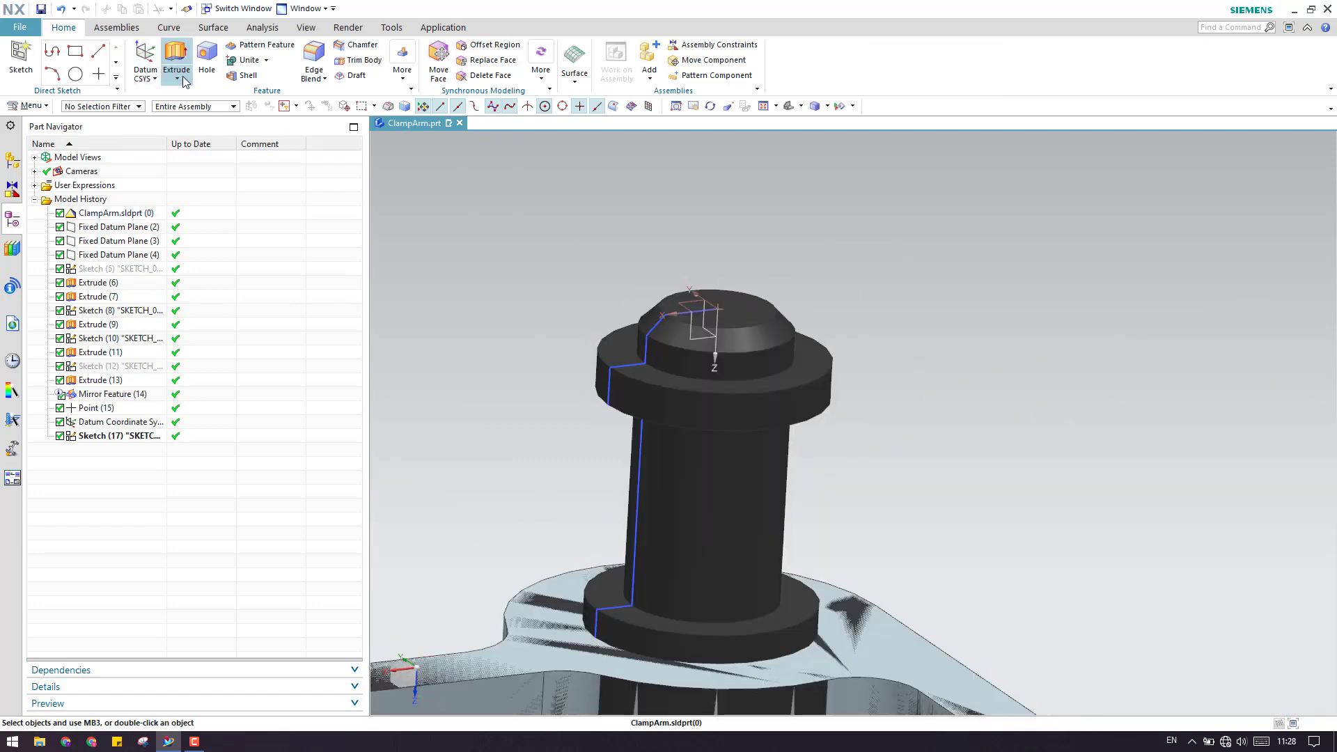
- Start a Revolve of Sketch (17) with its axis pointing up along the pin
click(197, 114)
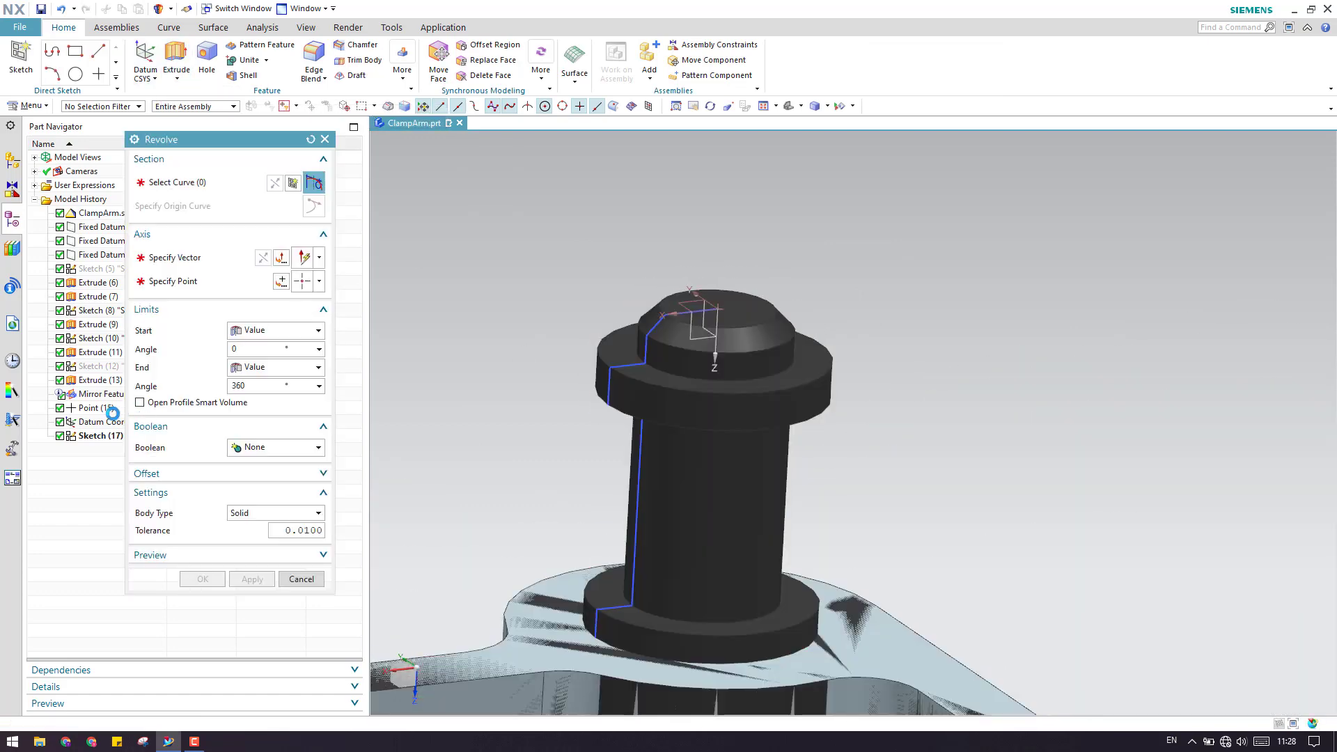
click(101, 437)
click(202, 260)
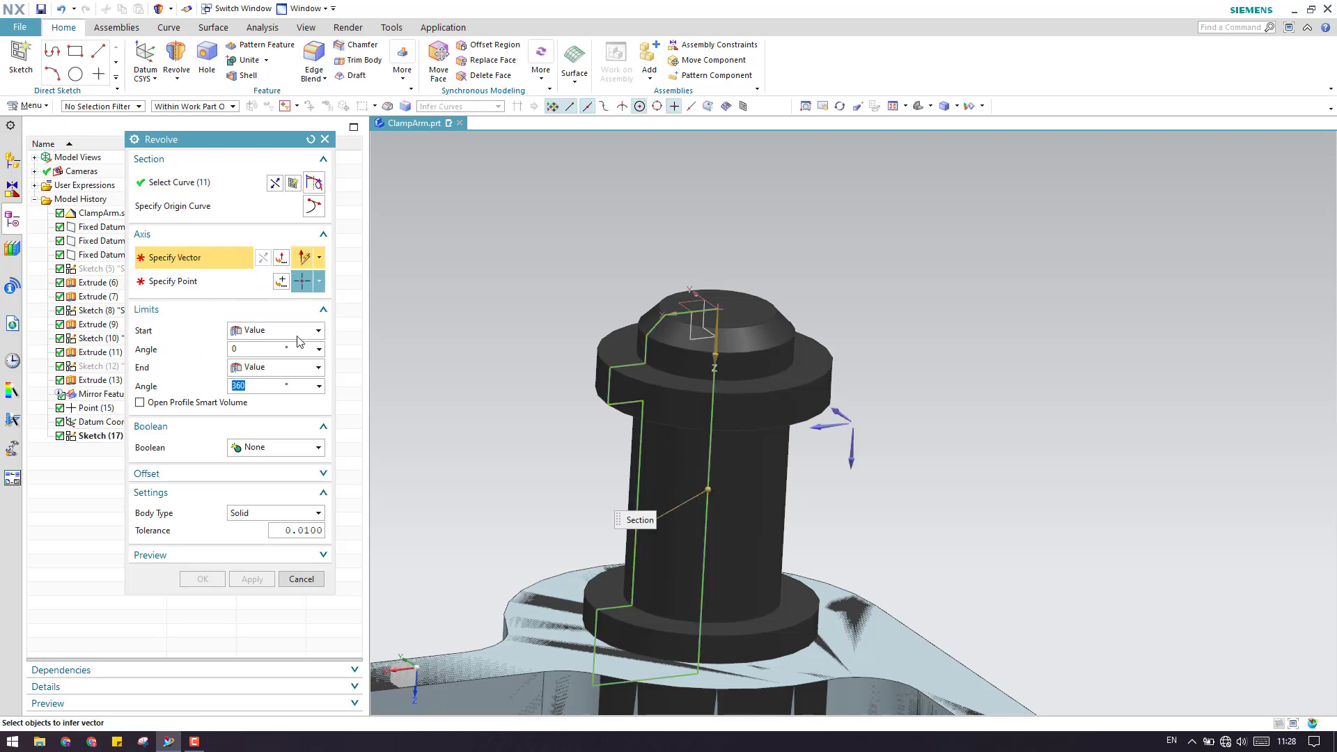
click(718, 311)
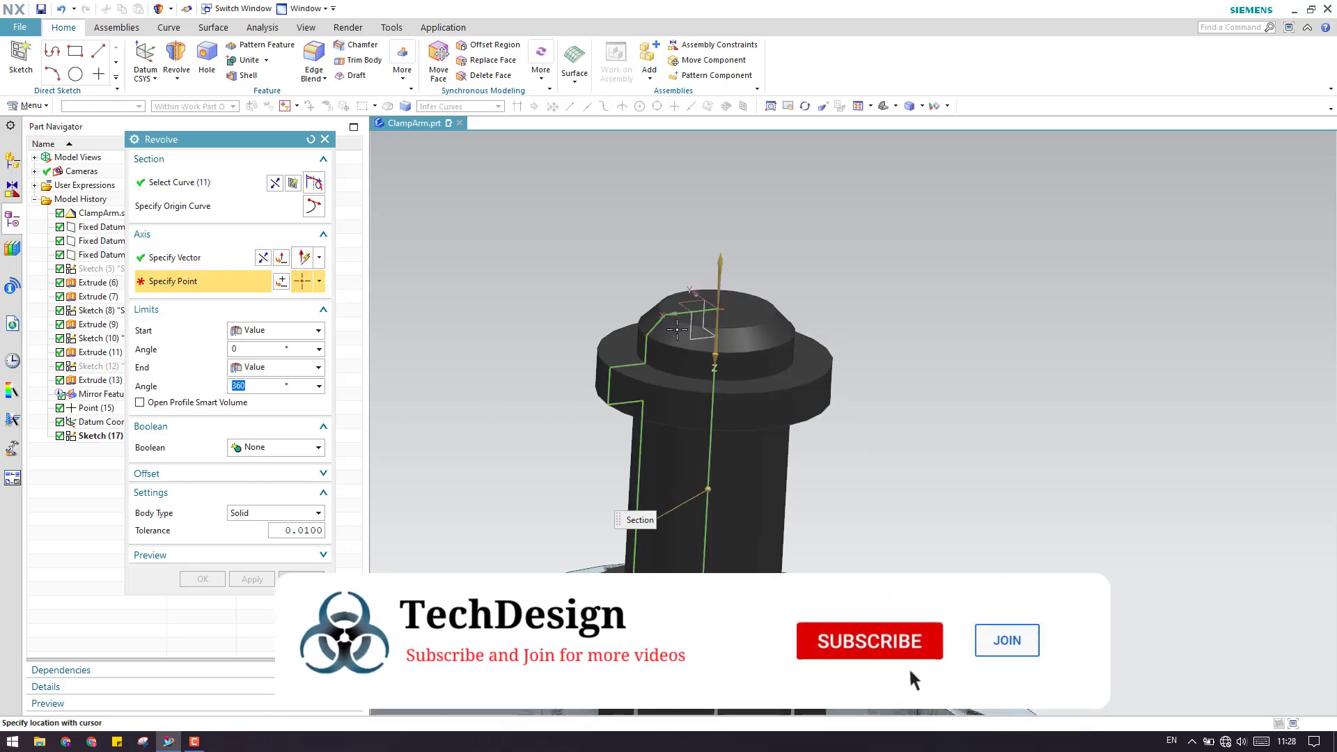
click(174, 258)
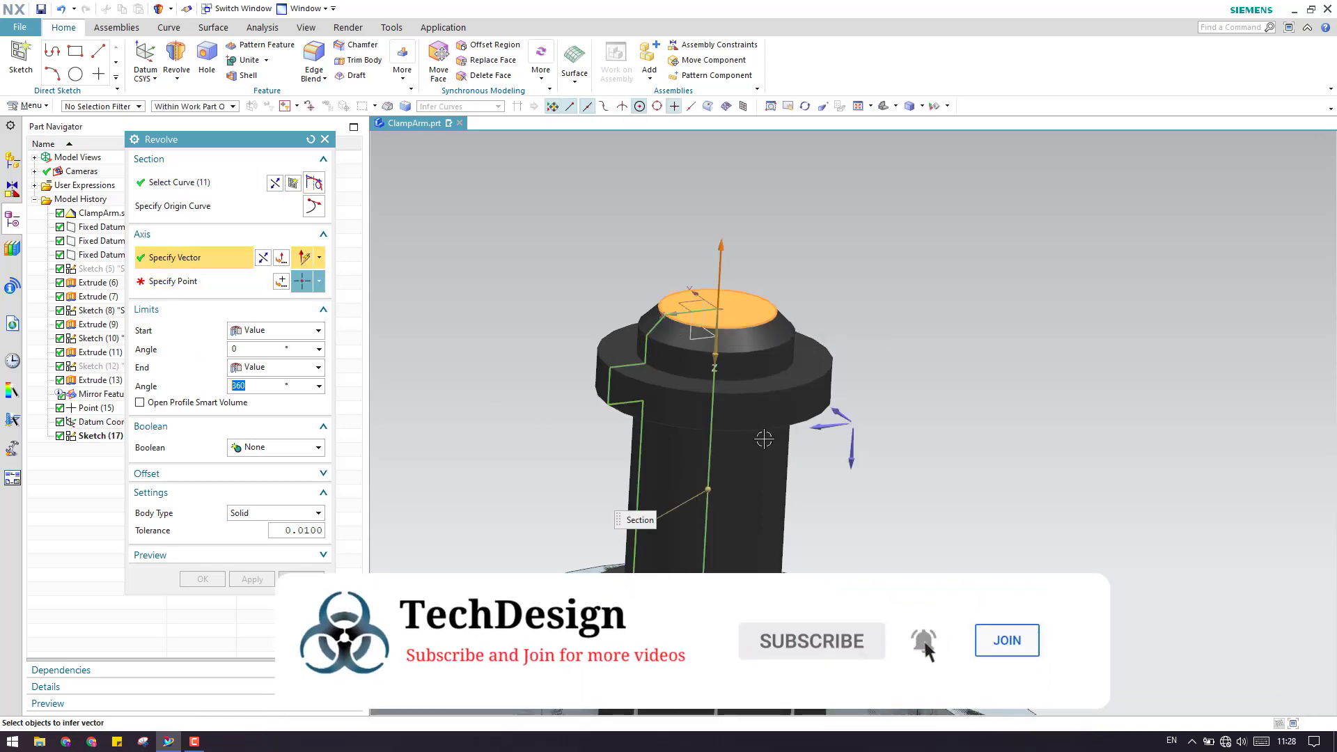
click(849, 458)
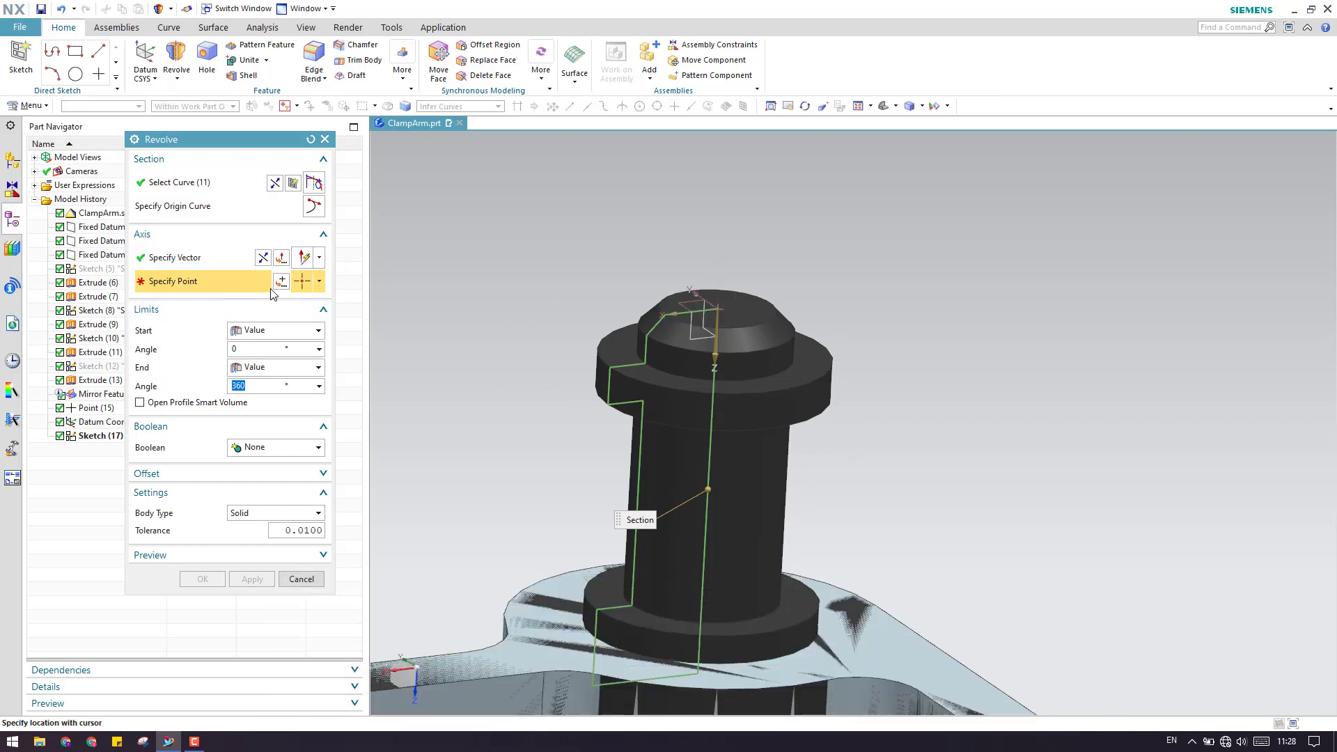
- Locate the axis at the pin-top point and create the 360° Revolve (18)
click(281, 282)
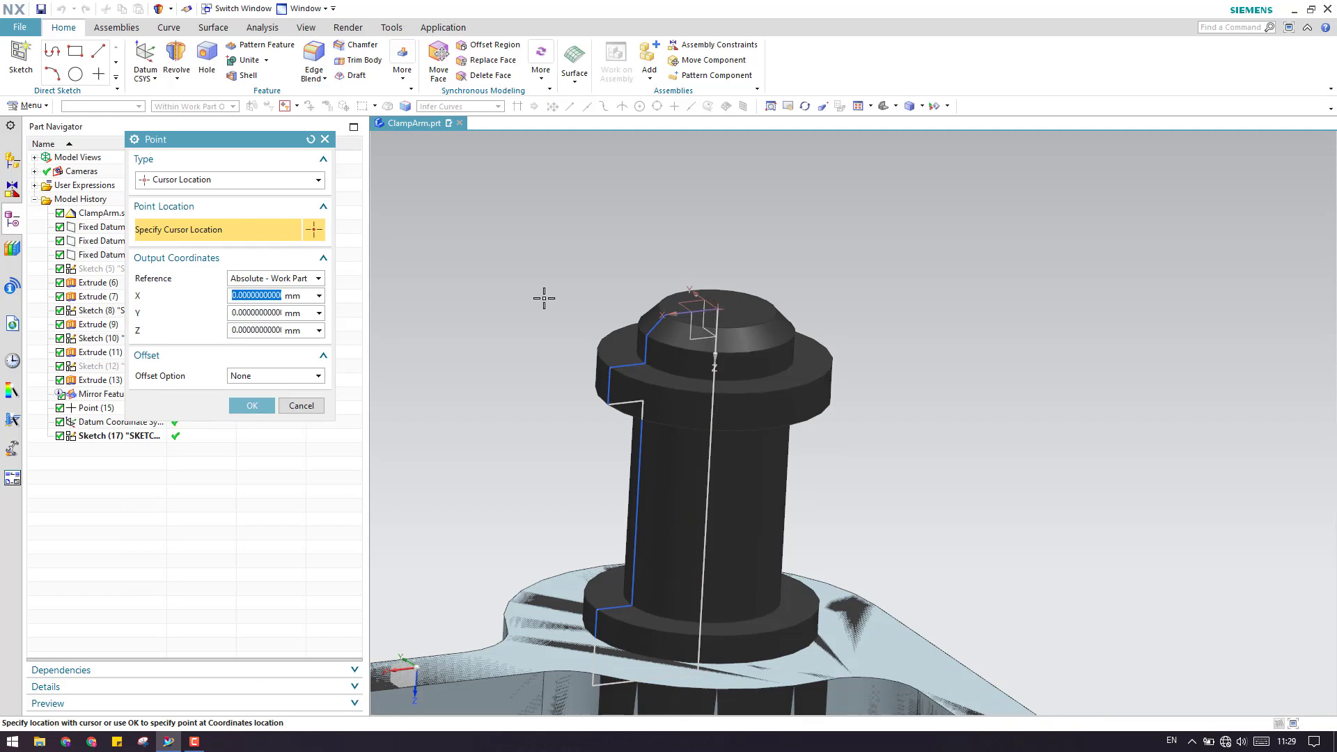
click(227, 182)
click(182, 194)
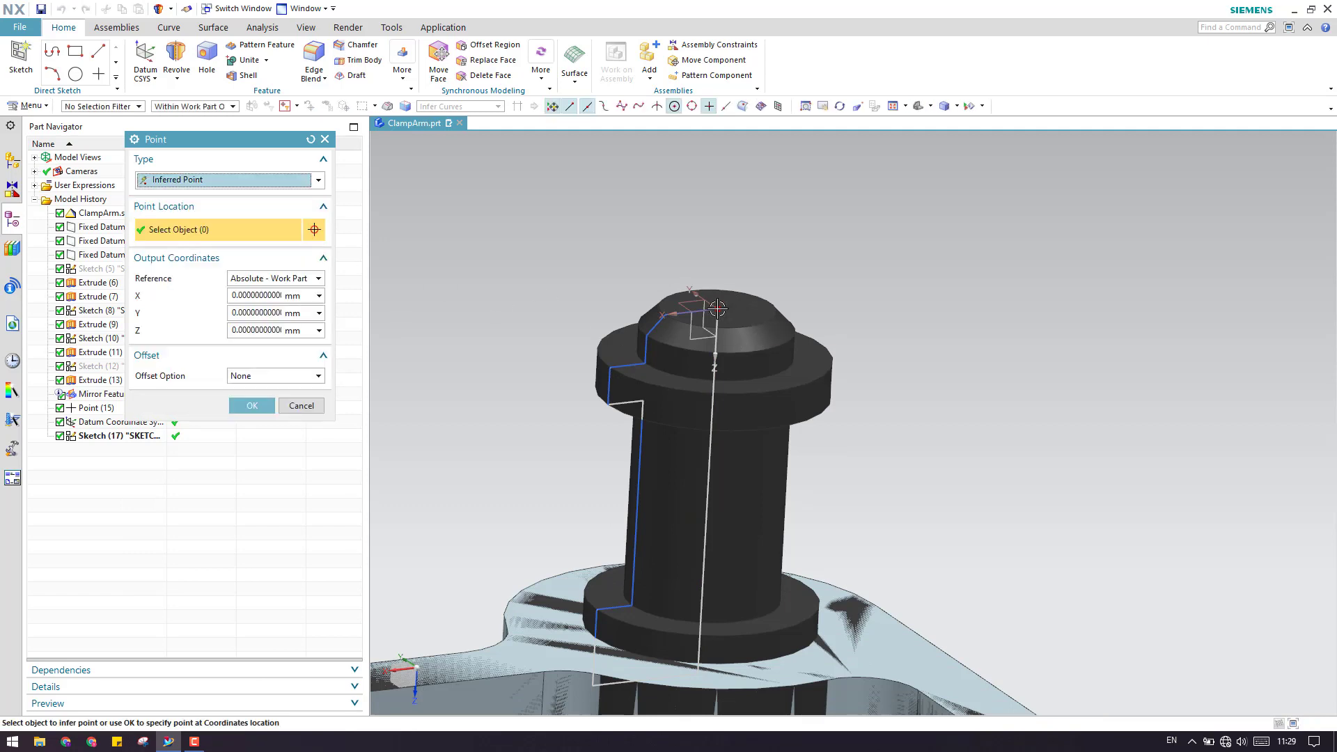
click(717, 308)
click(252, 405)
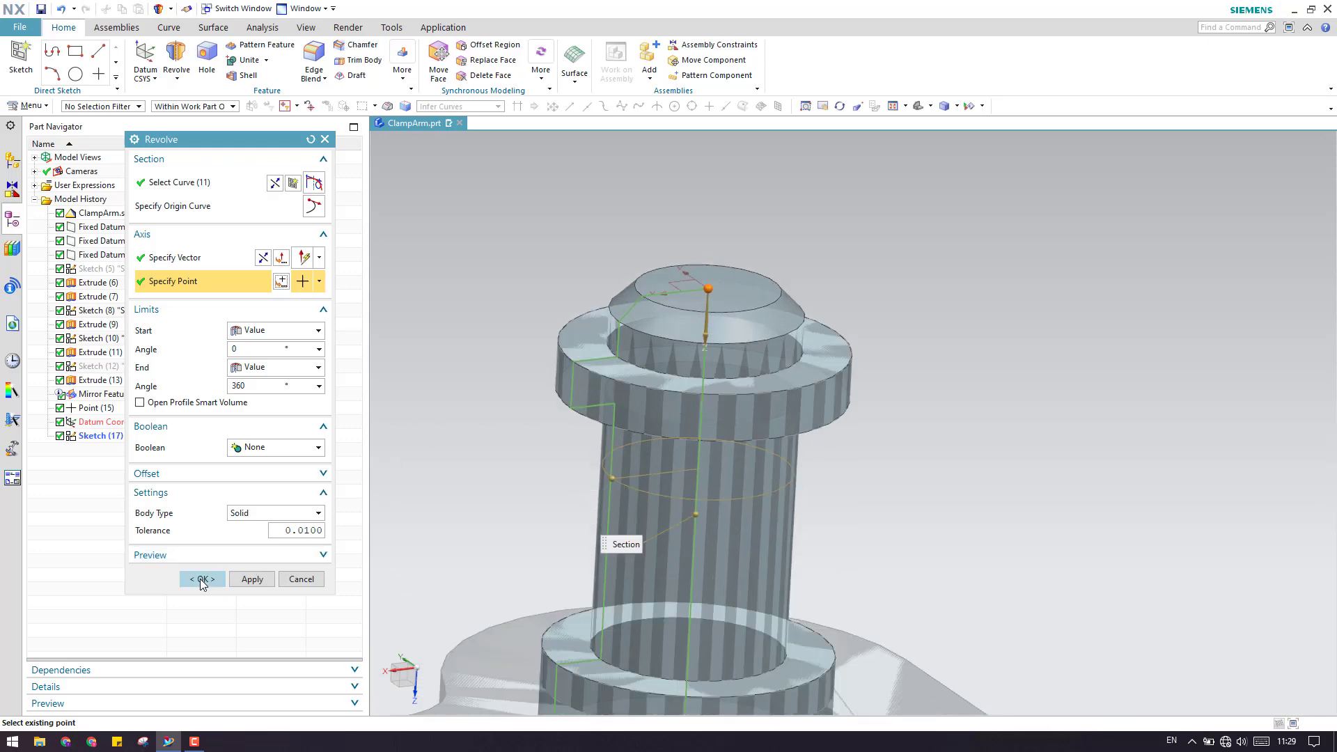
click(202, 579)
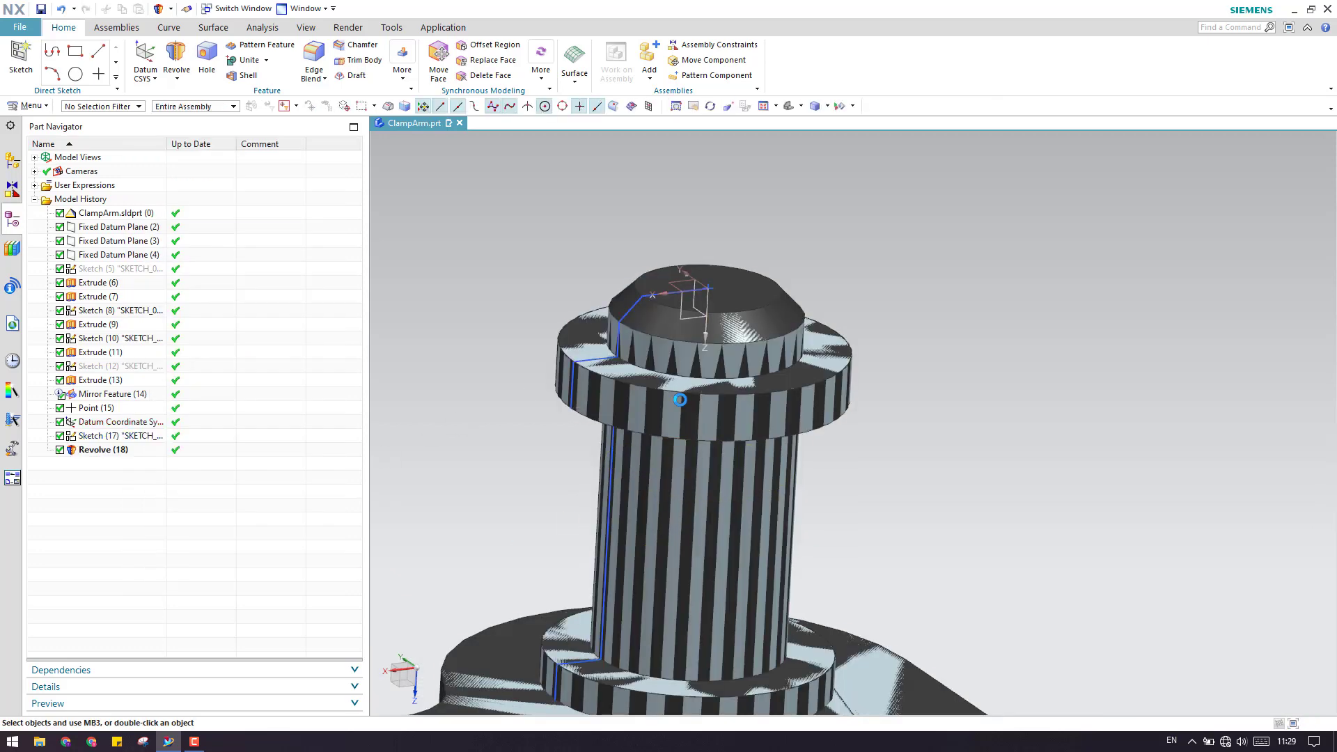
scroll(707, 300, up, 5)
scroll(730, 351, down, 4)
scroll(728, 355, down, 3)
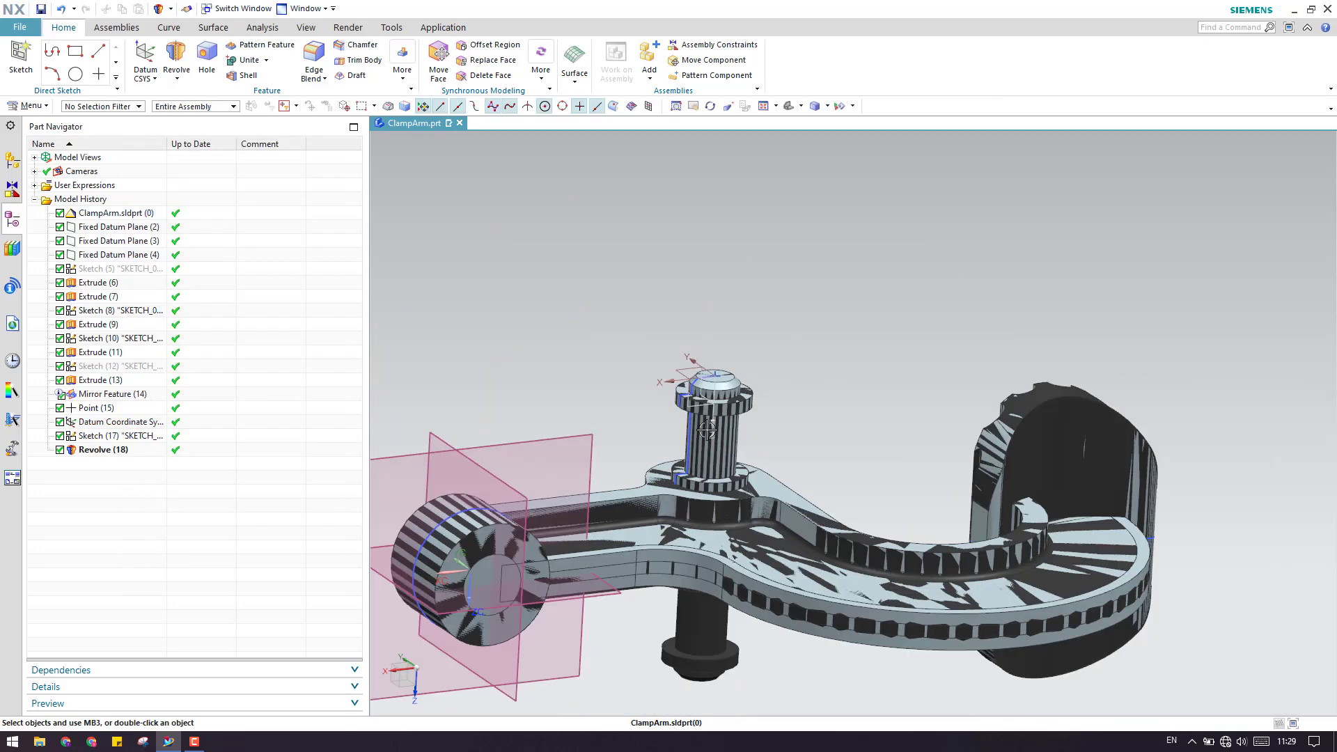
scroll(723, 356, up, 2)
click(104, 450)
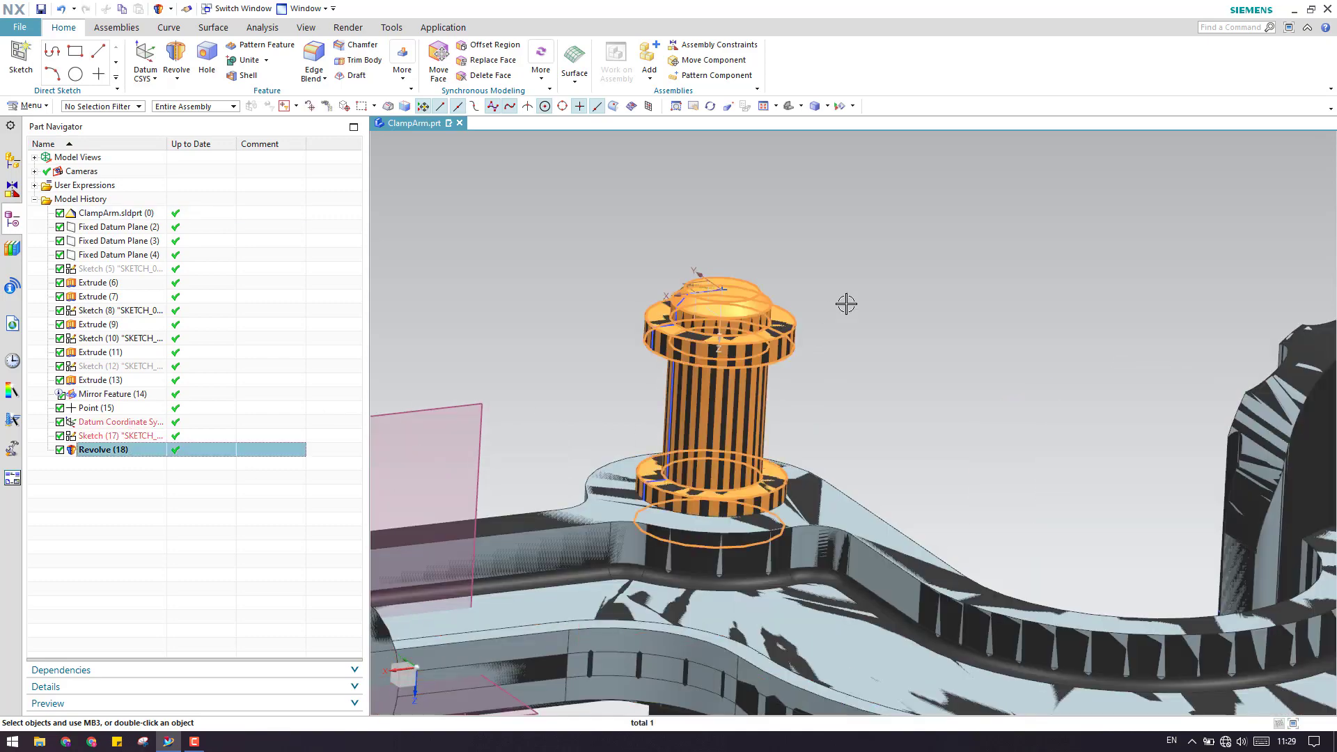
scroll(846, 303, down, 4)
click(137, 162)
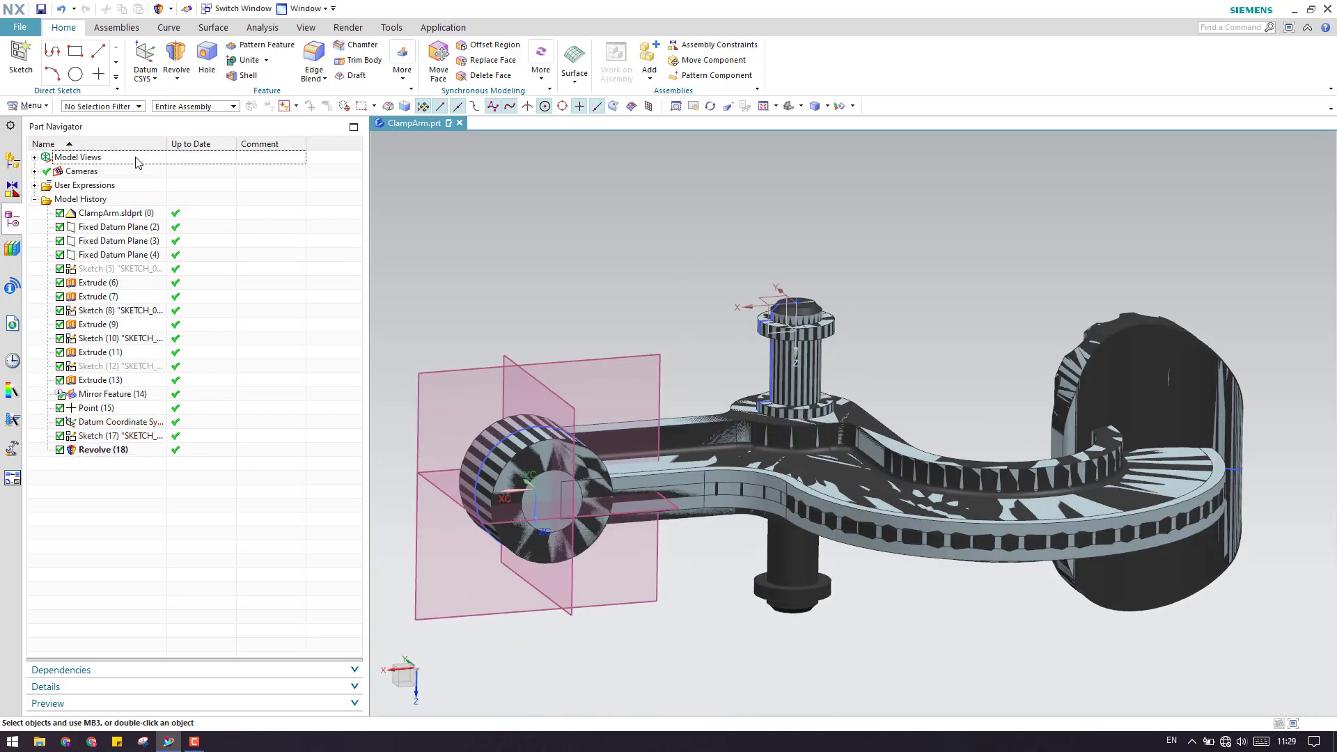
- Mirror Revolve (18) about the horizontal Fixed Datum Plane (4), creating Mirror Feature (19)
click(28, 106)
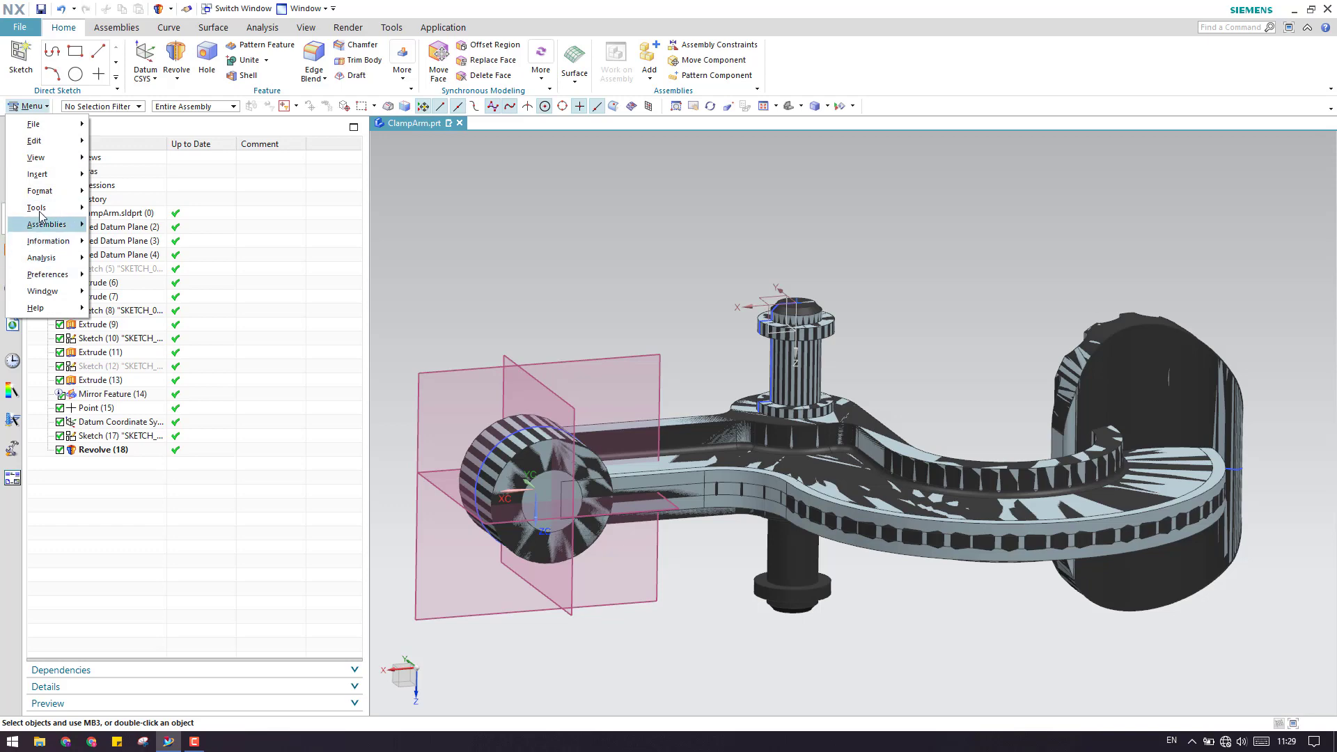
mouse_move(51, 183)
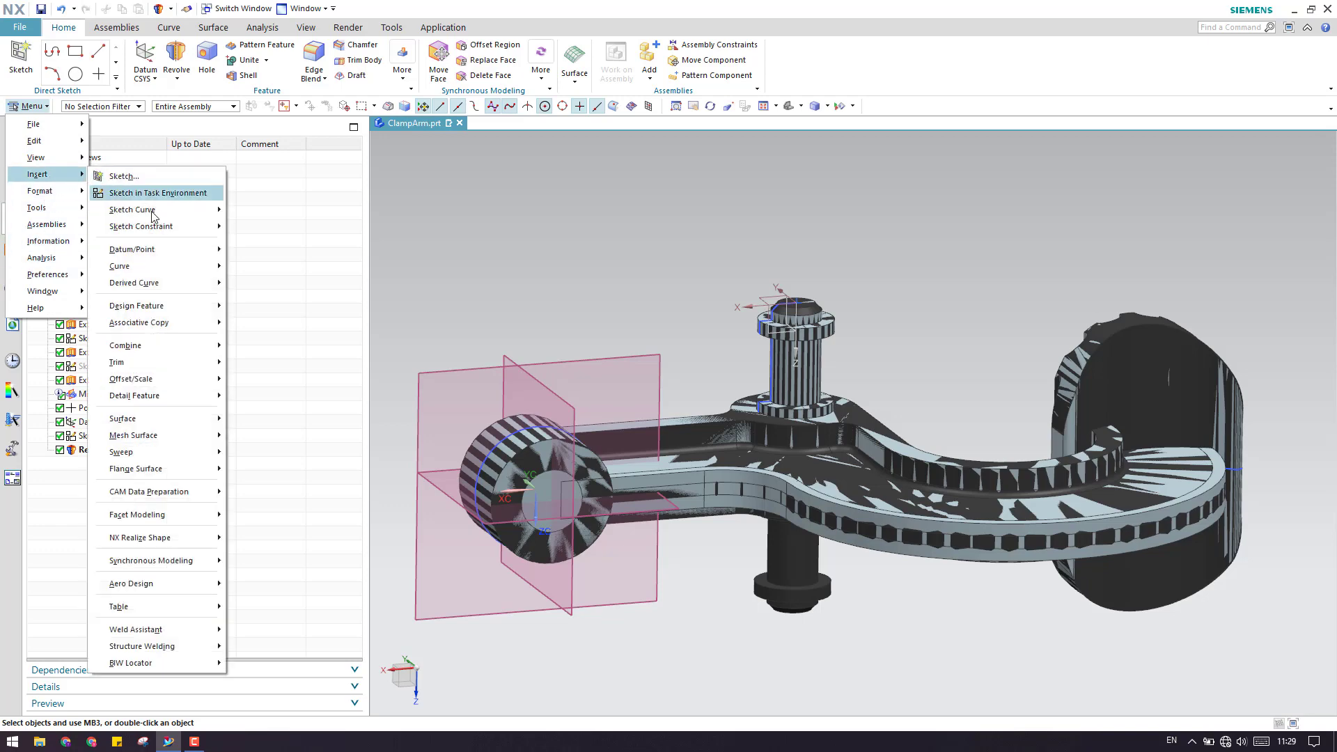
mouse_move(161, 330)
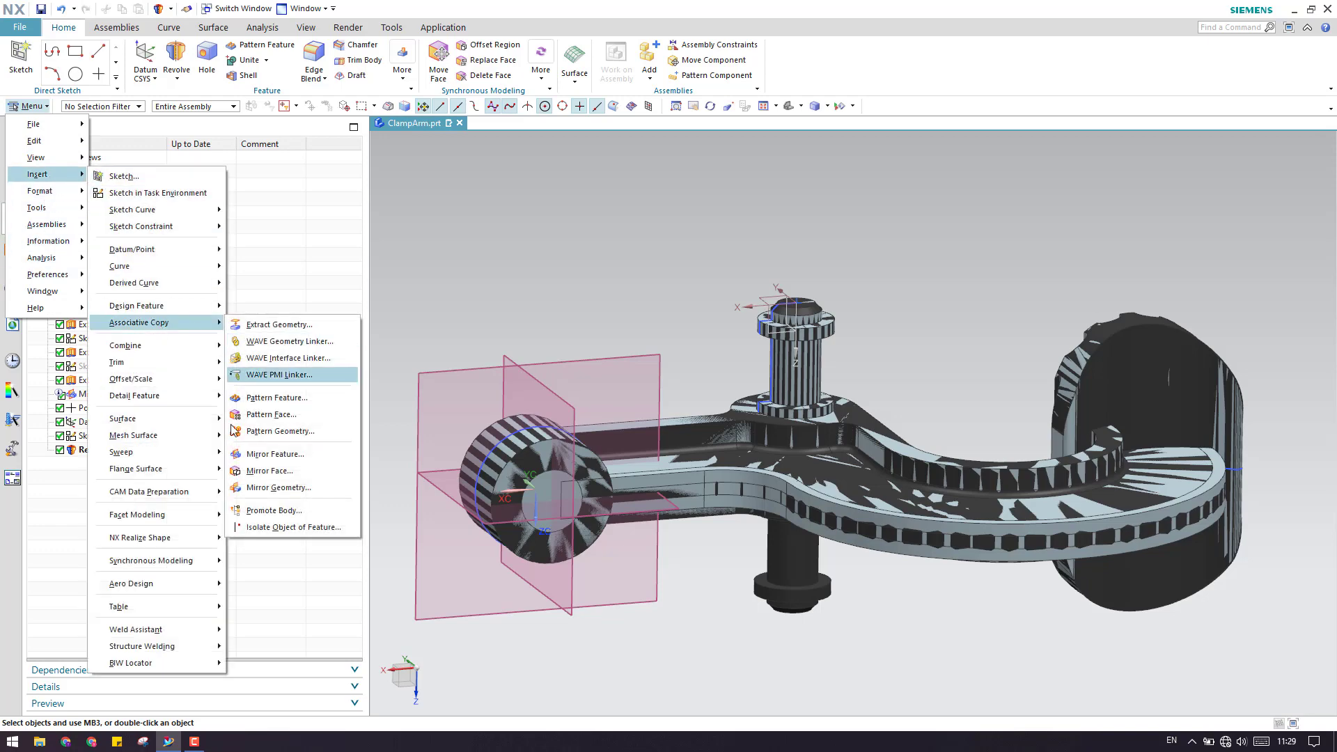
click(273, 453)
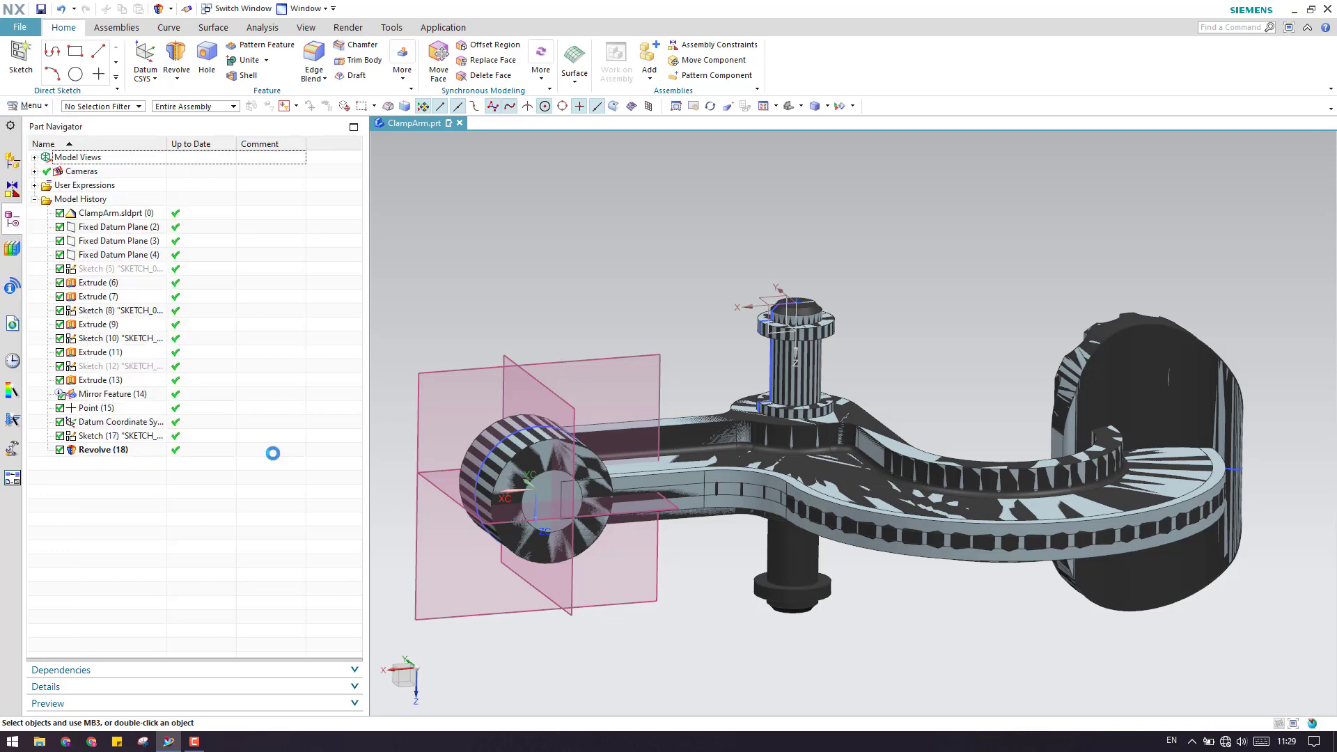
click(101, 451)
click(193, 277)
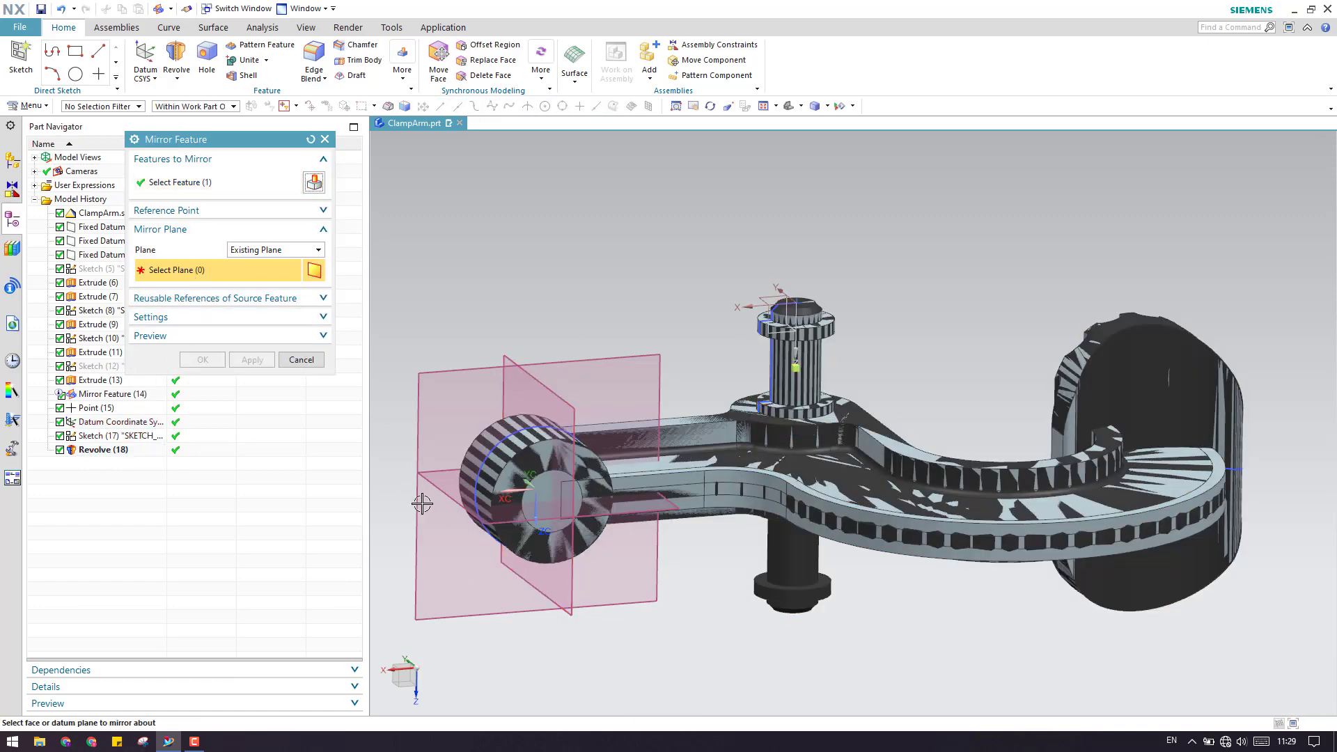
click(433, 479)
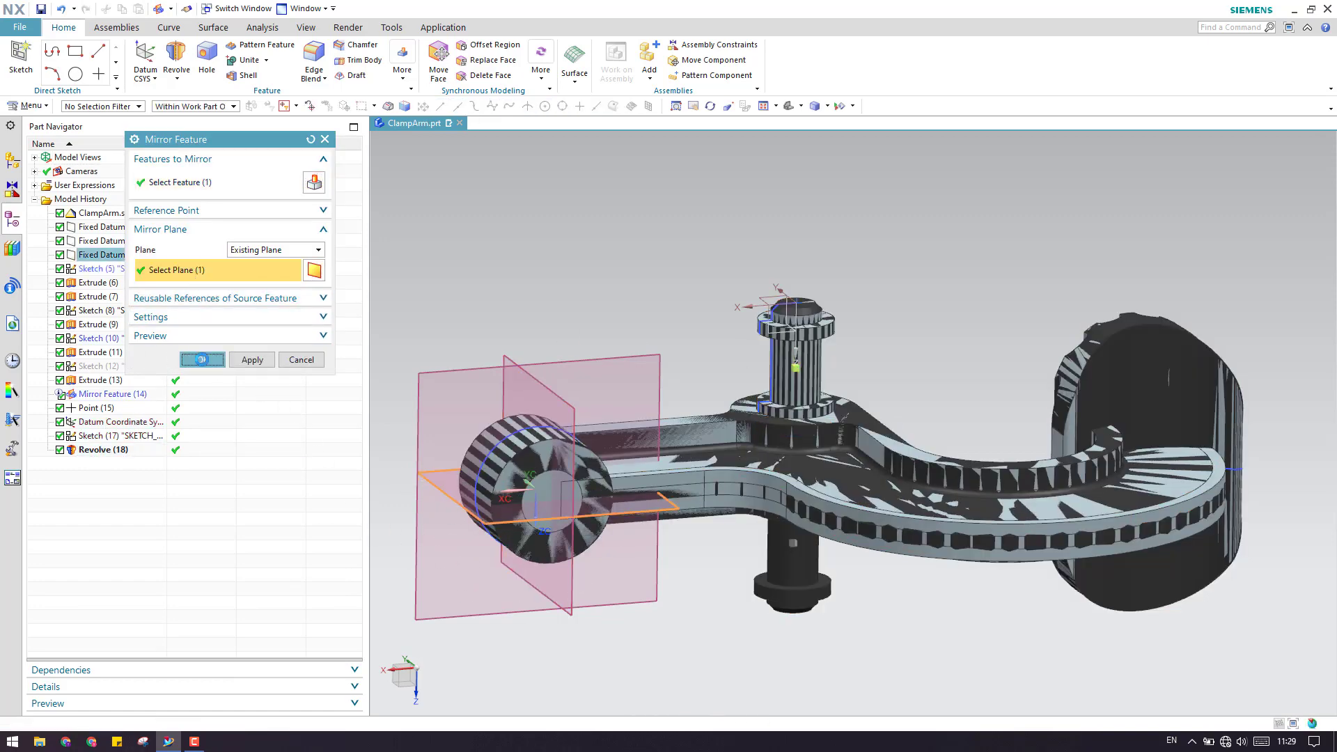
click(201, 359)
scroll(708, 358, down, 2)
scroll(668, 470, up, 2)
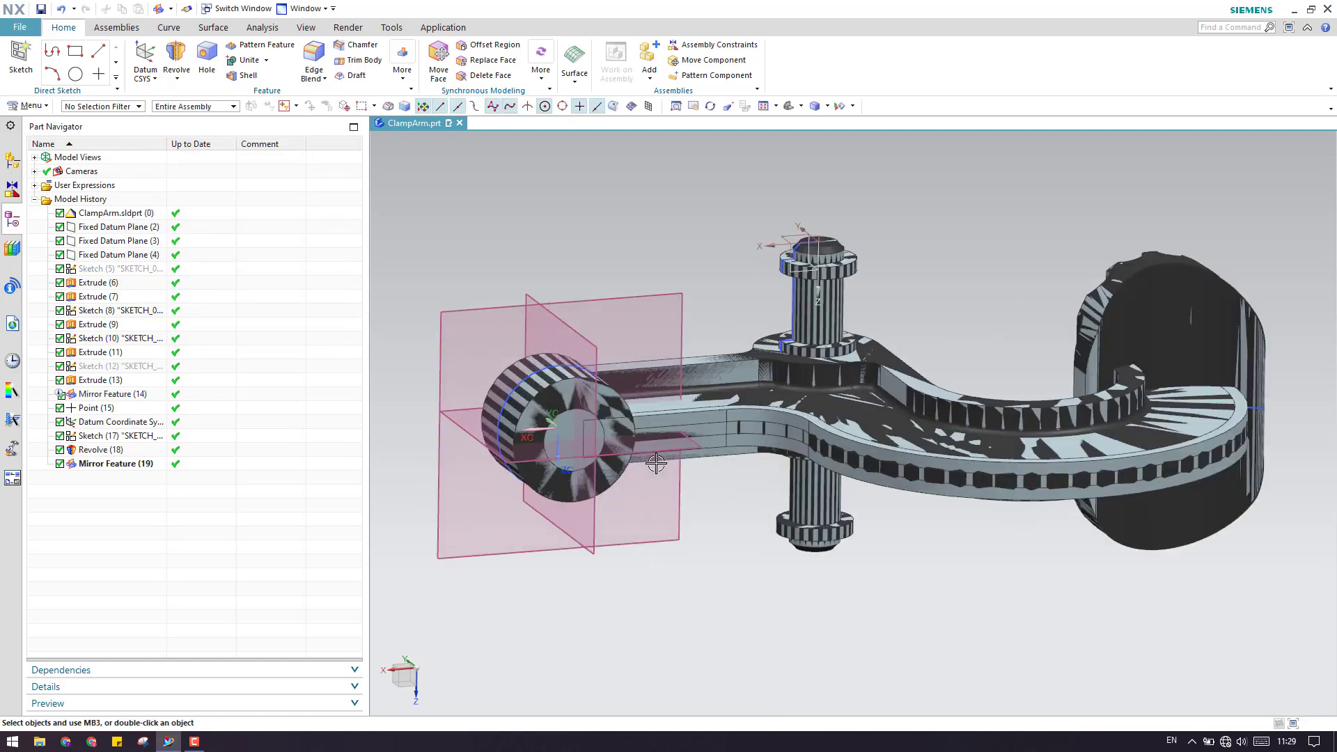
scroll(765, 425, down, 3)
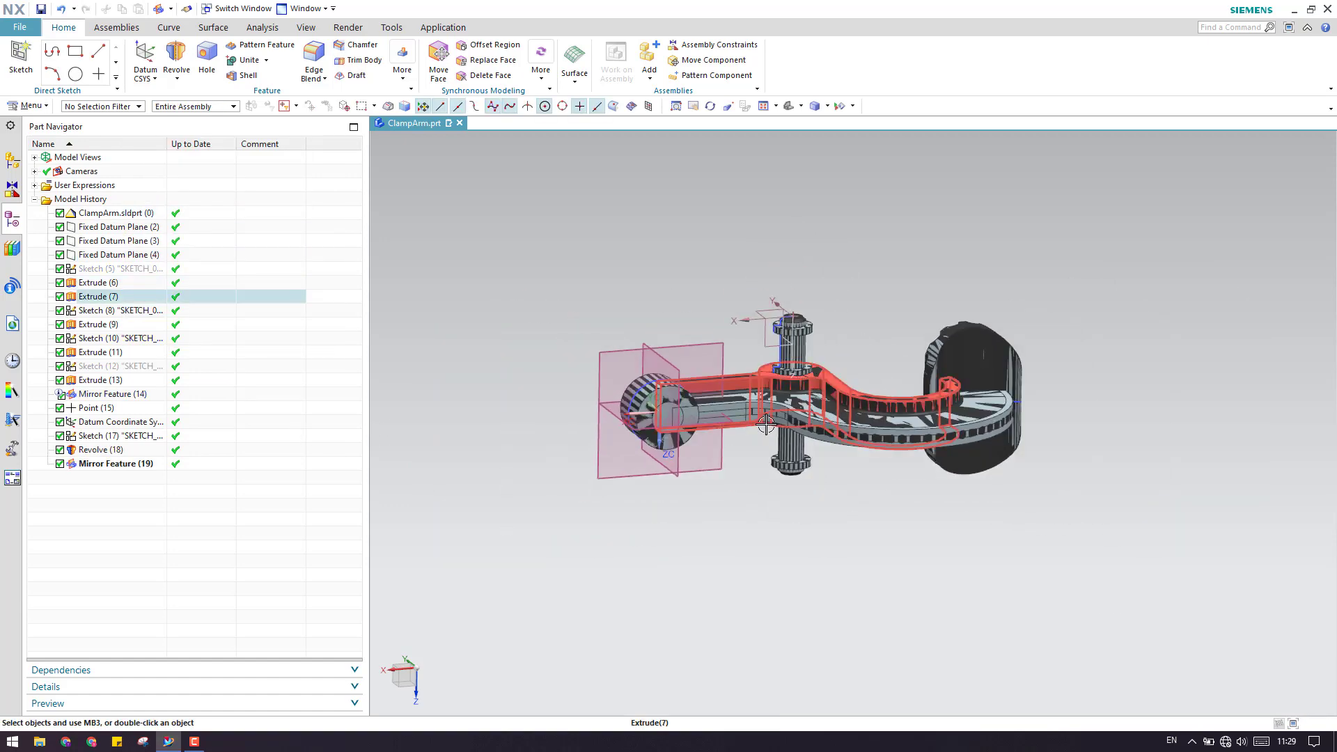
middle_drag(765, 424, 767, 491)
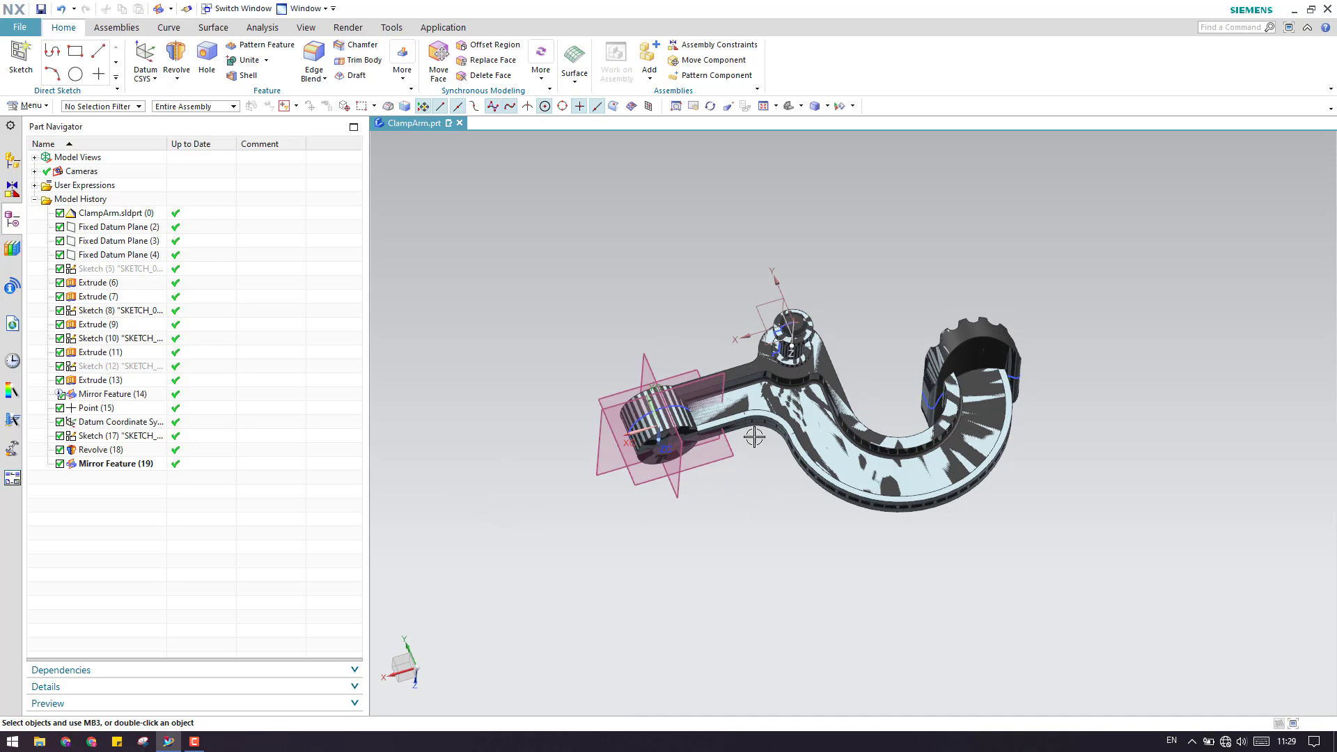
middle_drag(841, 494, 599, 456)
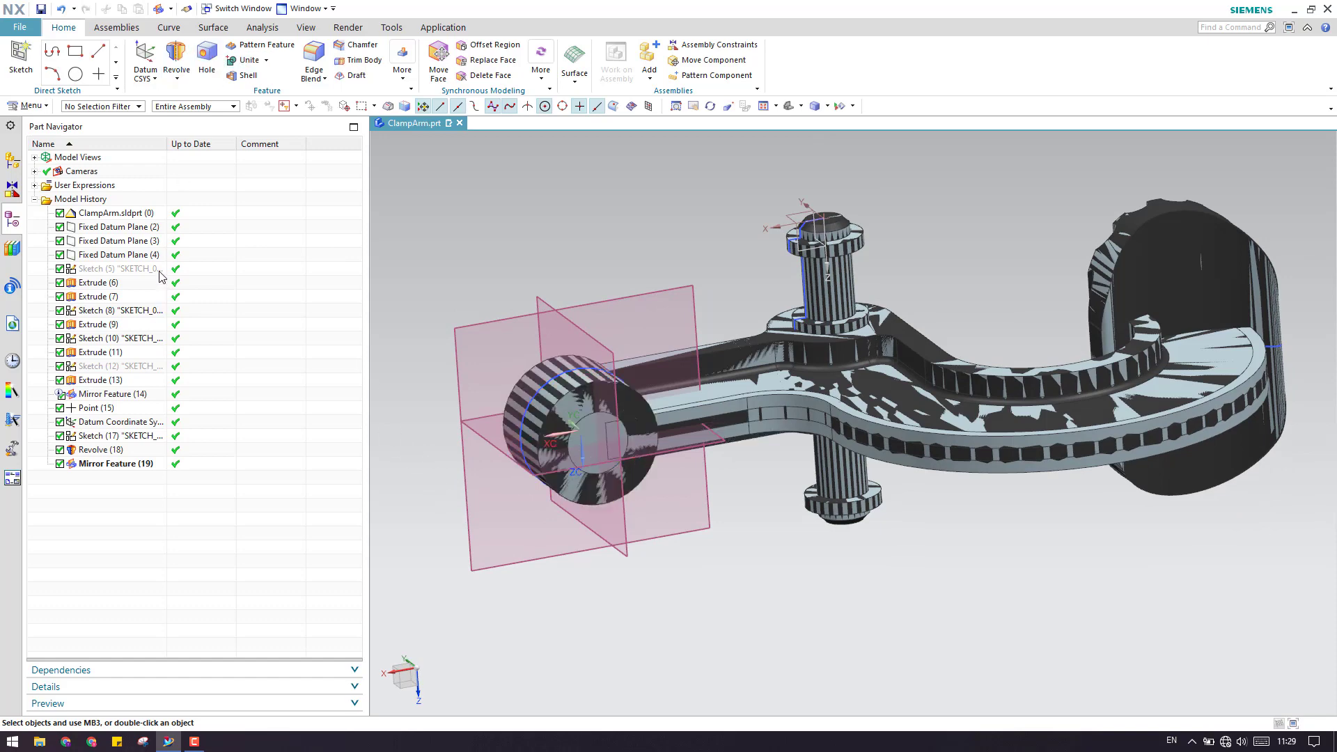
- Hide the imported ClampArm.sldprt solid body
right_click(138, 218)
click(144, 220)
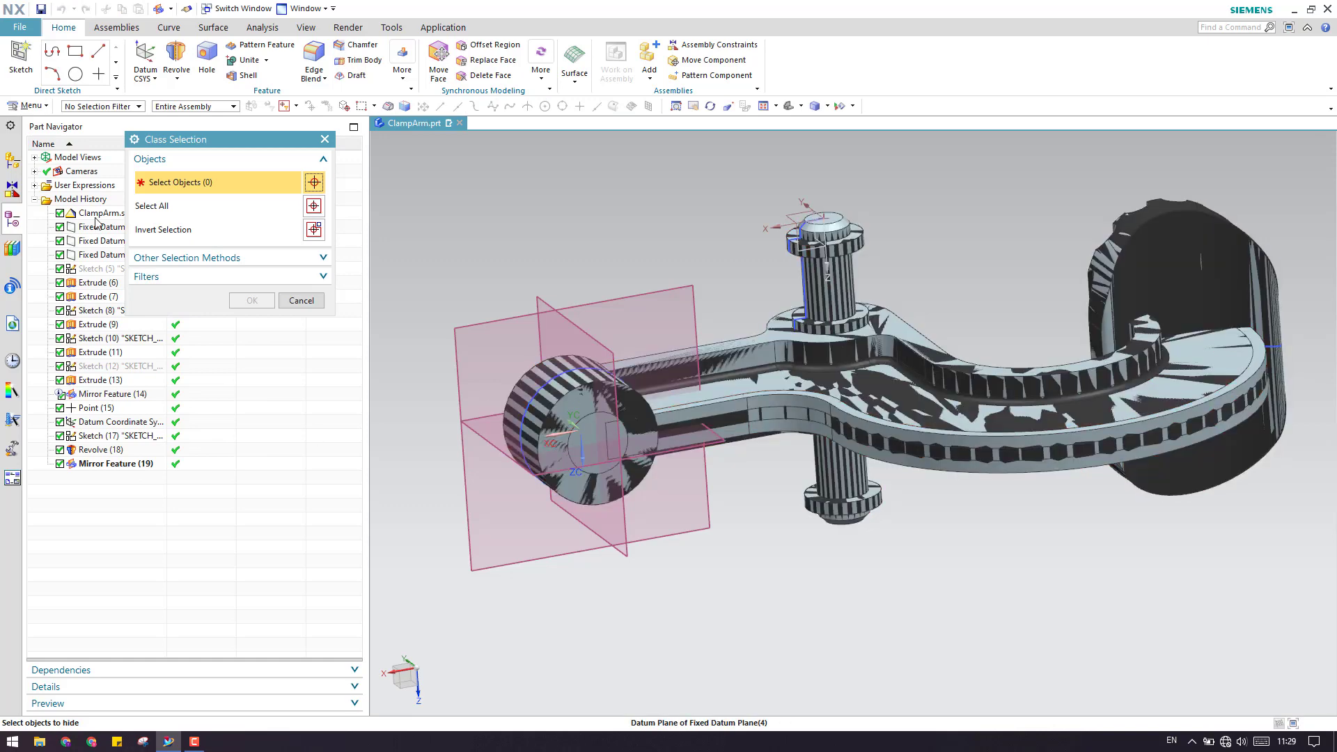
right_click(583, 390)
click(611, 403)
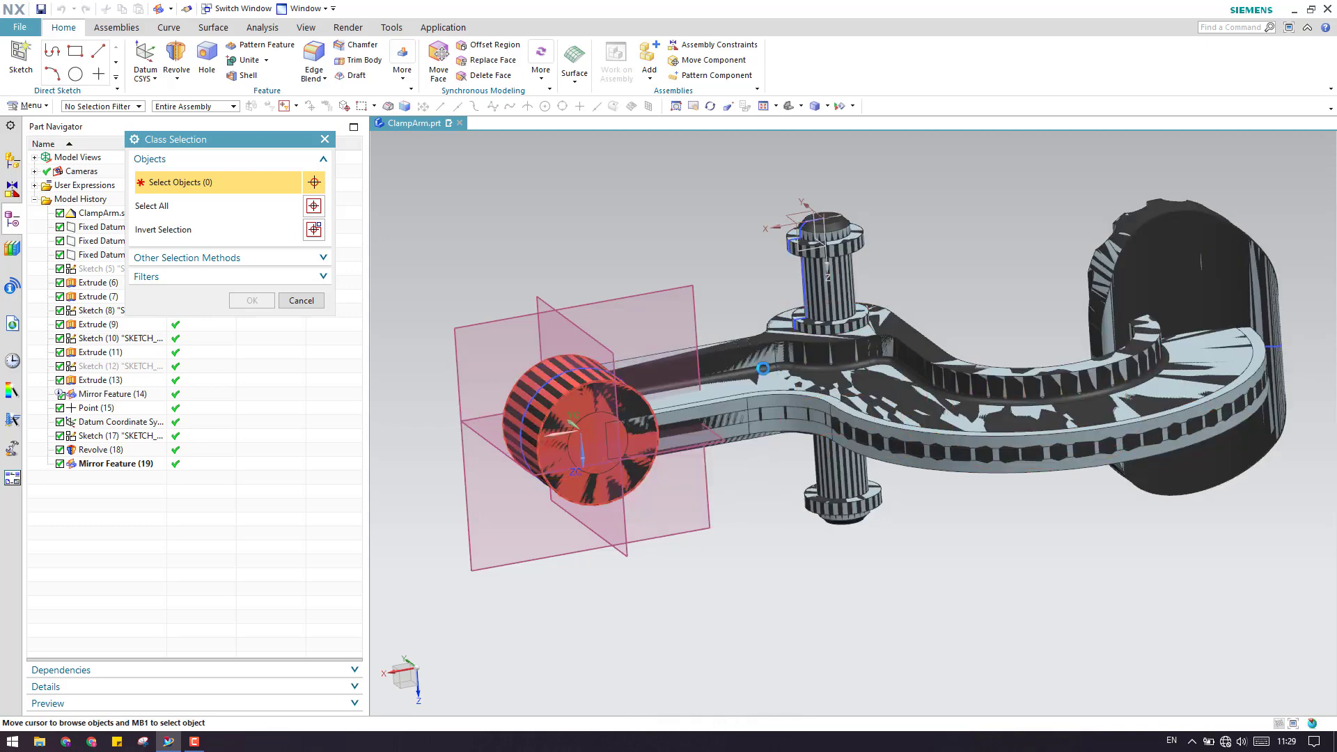
click(861, 377)
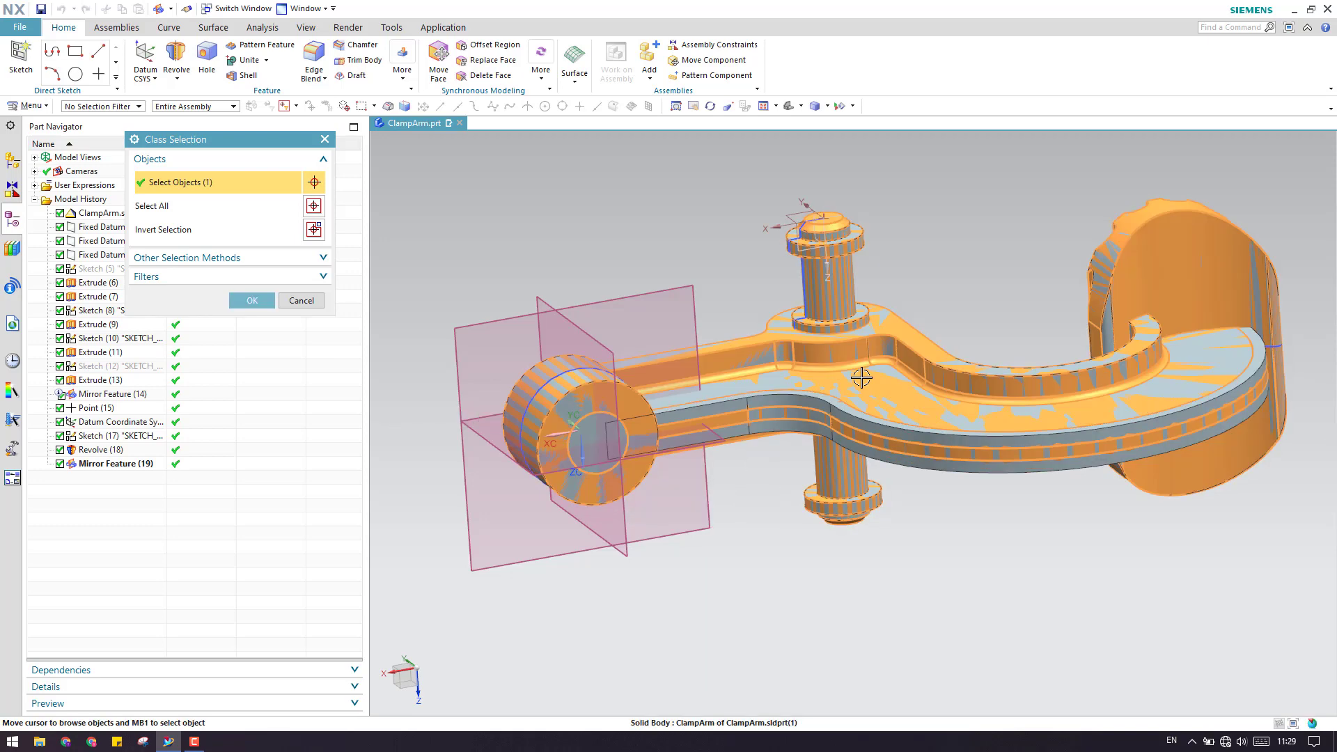
click(253, 302)
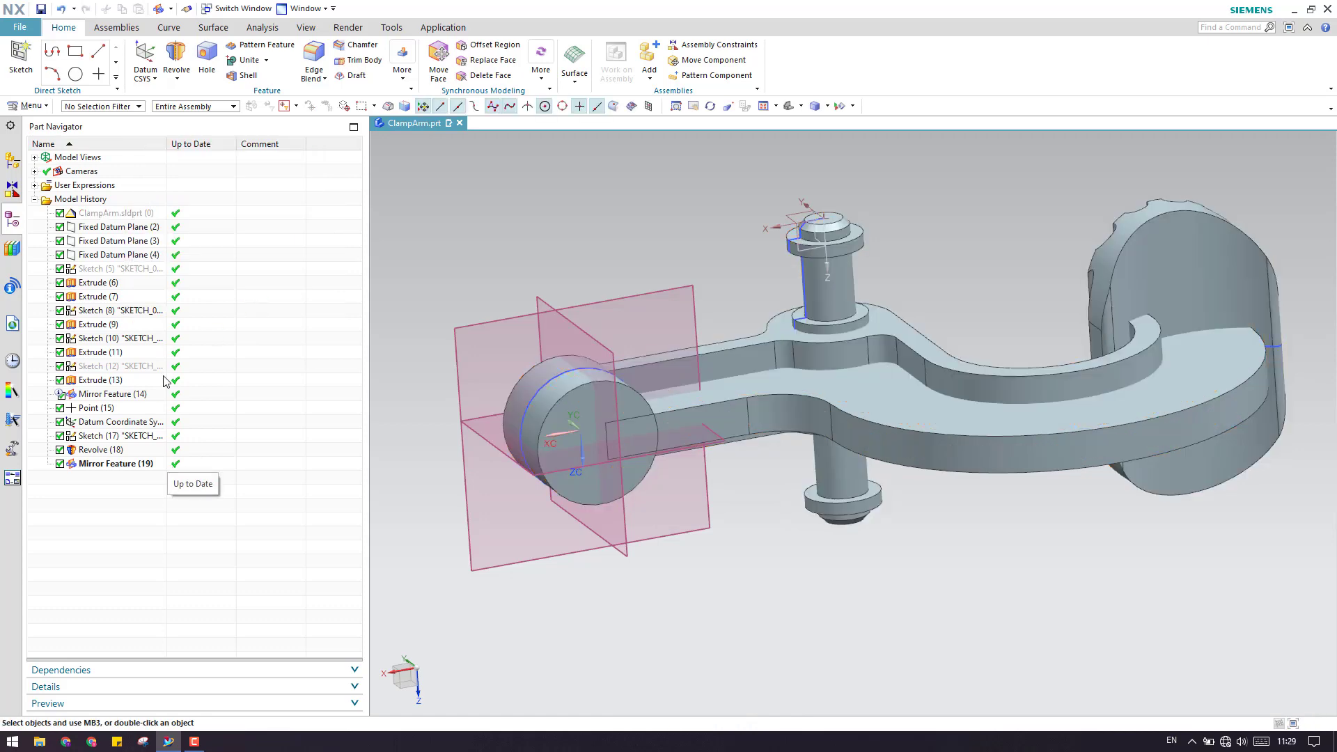
- Unite the arm as target with the pins and eye as tools, creating Unite (20)
click(232, 63)
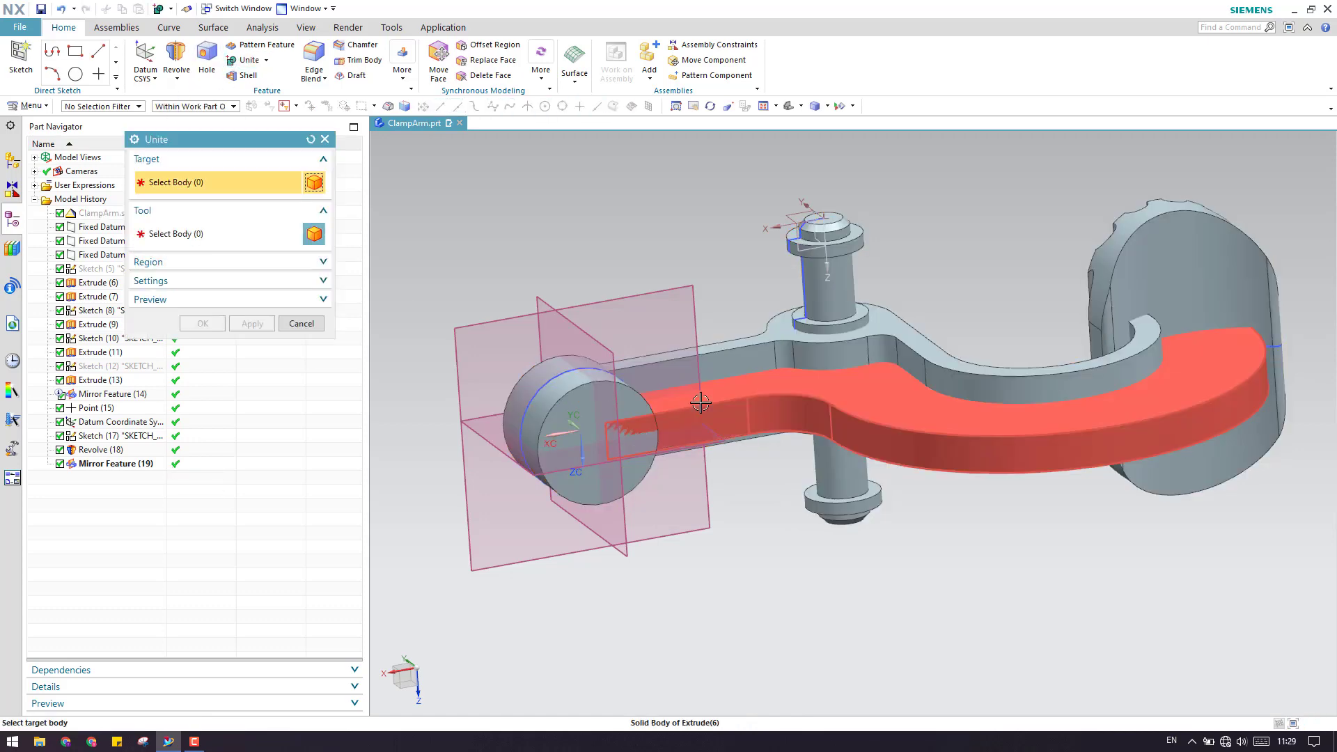
click(692, 408)
scroll(694, 509, down, 5)
drag(436, 287, 1009, 644)
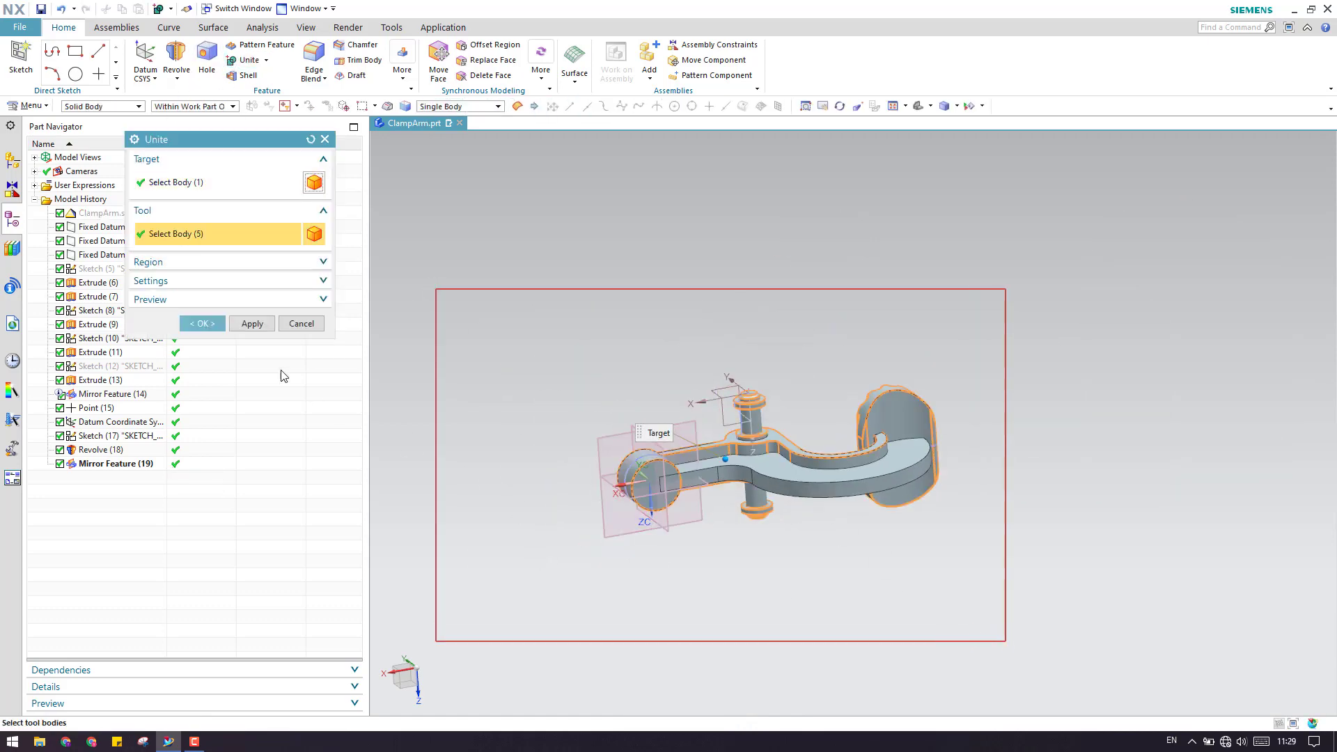
click(202, 323)
scroll(703, 505, up, 3)
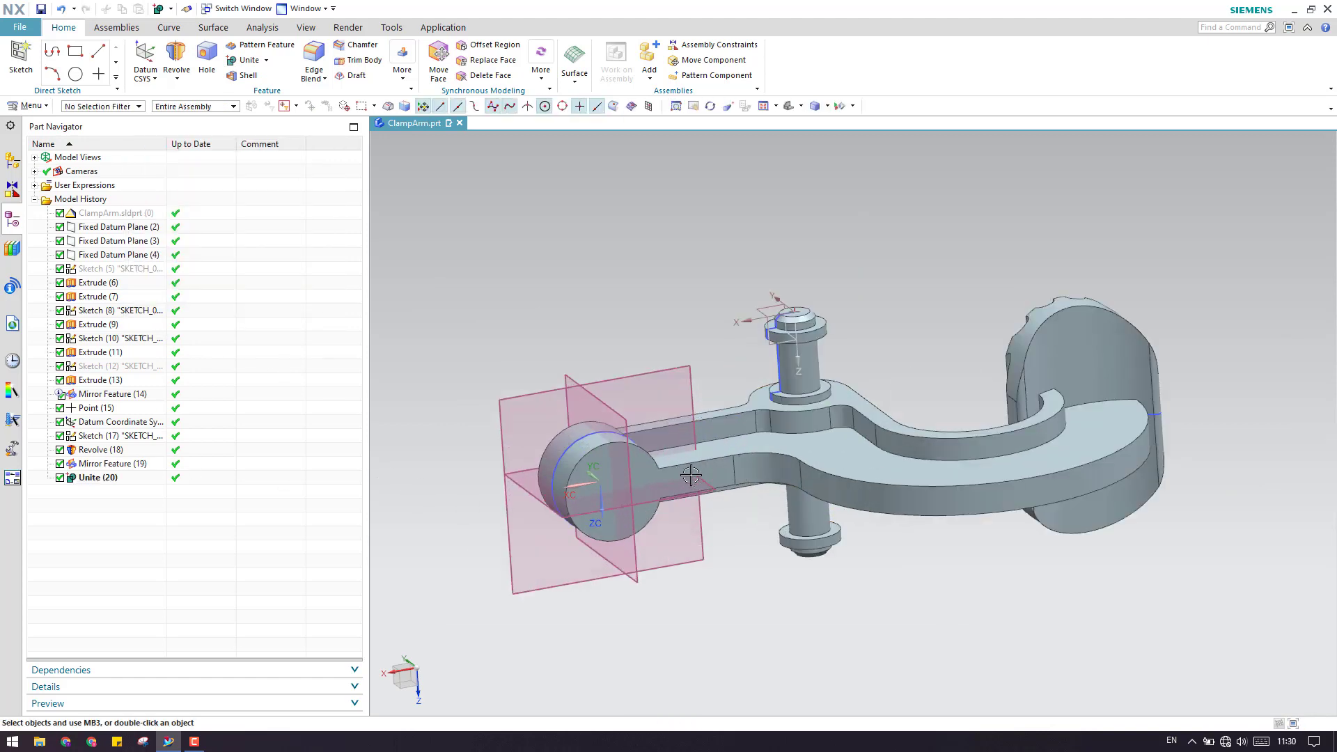
click(104, 478)
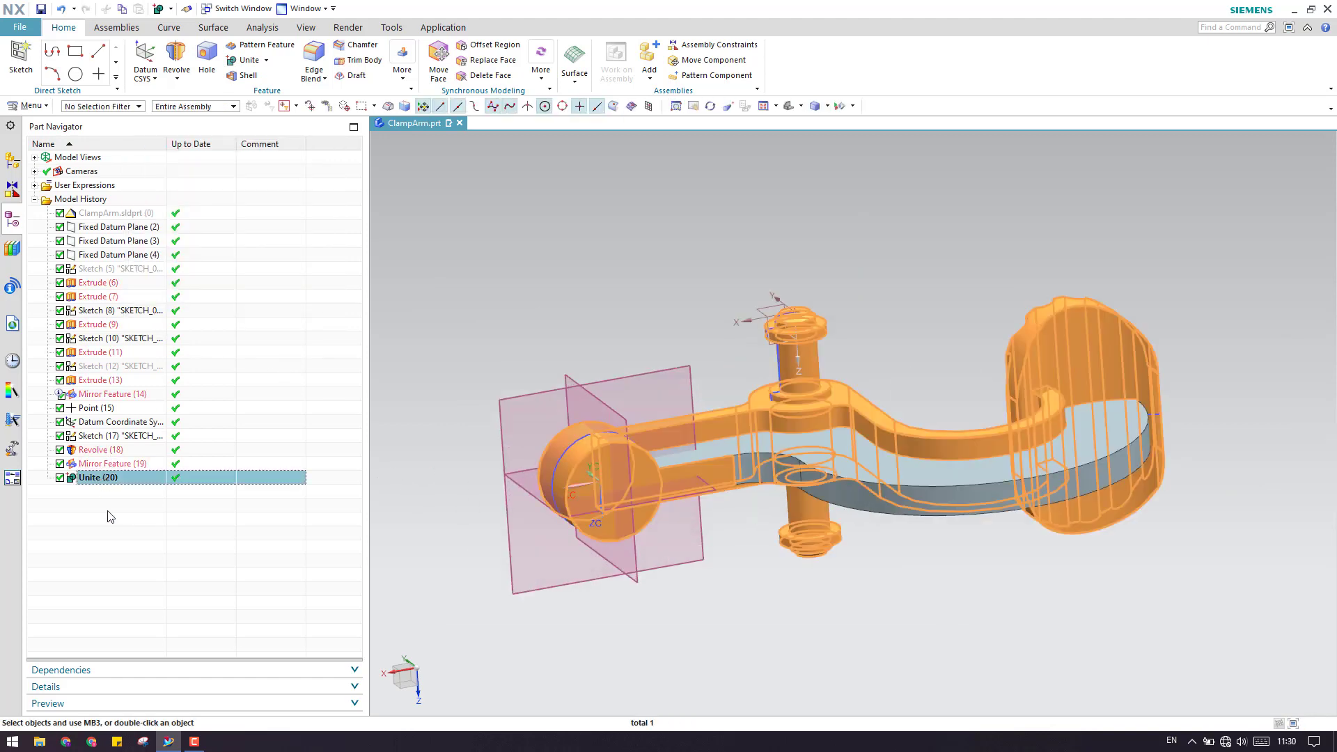
- Show the hidden ClampArm.sldprt body by selecting it in Class Selection
click(167, 554)
right_click(132, 217)
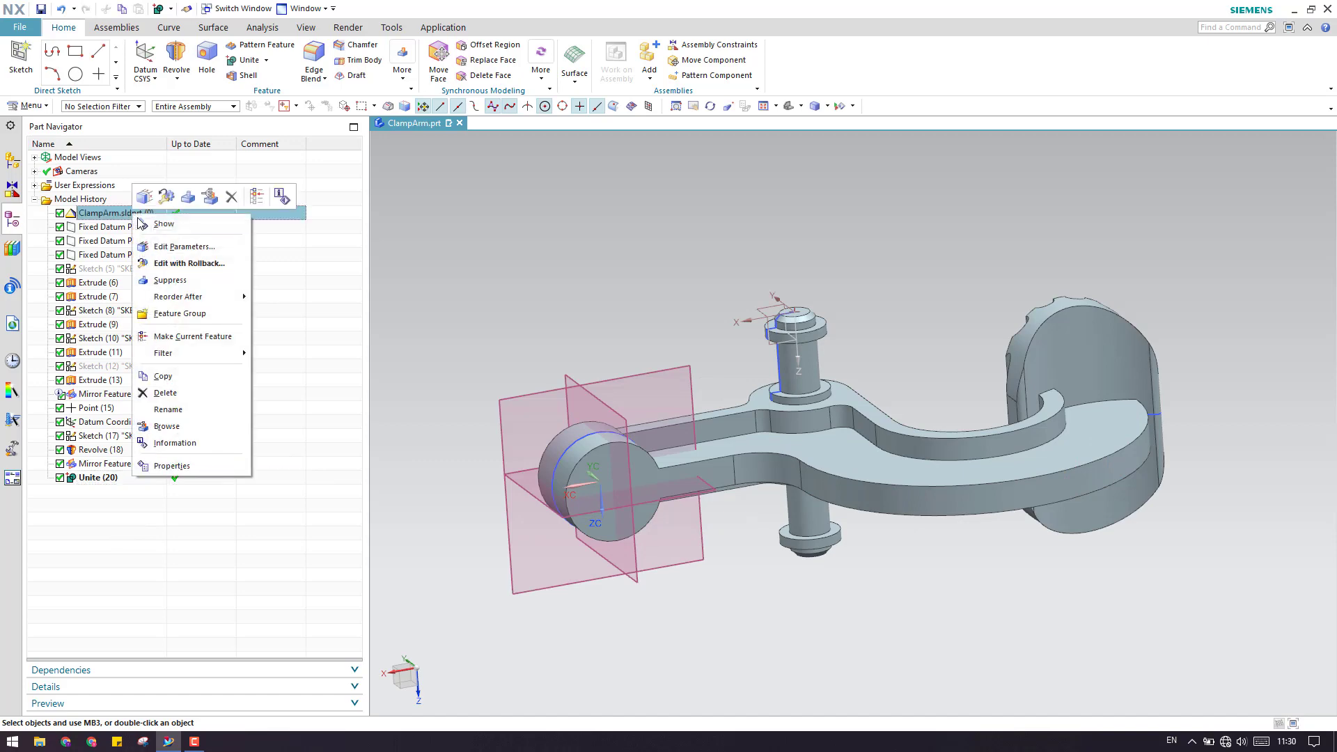
click(166, 223)
click(662, 414)
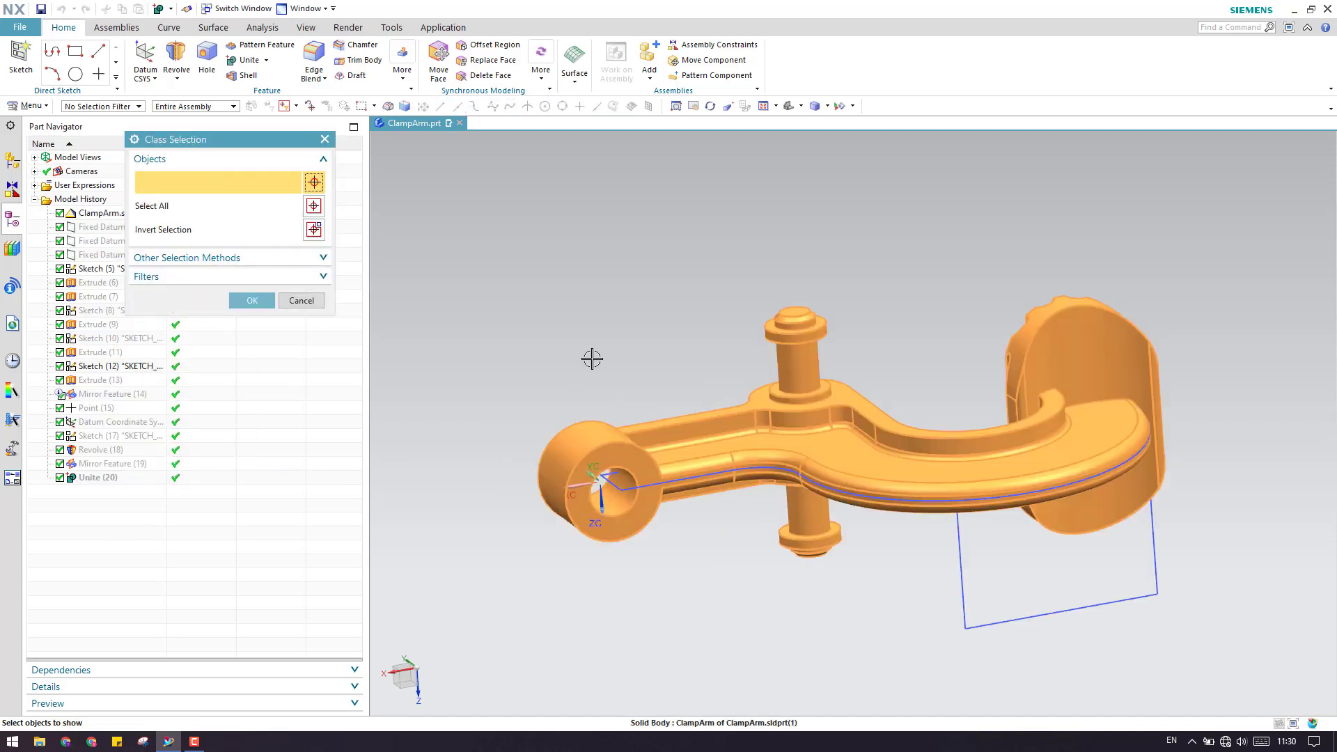
middle_click(550, 316)
- Turn the view toward the eye end and begin a new sketch
middle_drag(707, 405, 678, 394)
scroll(619, 463, up, 2)
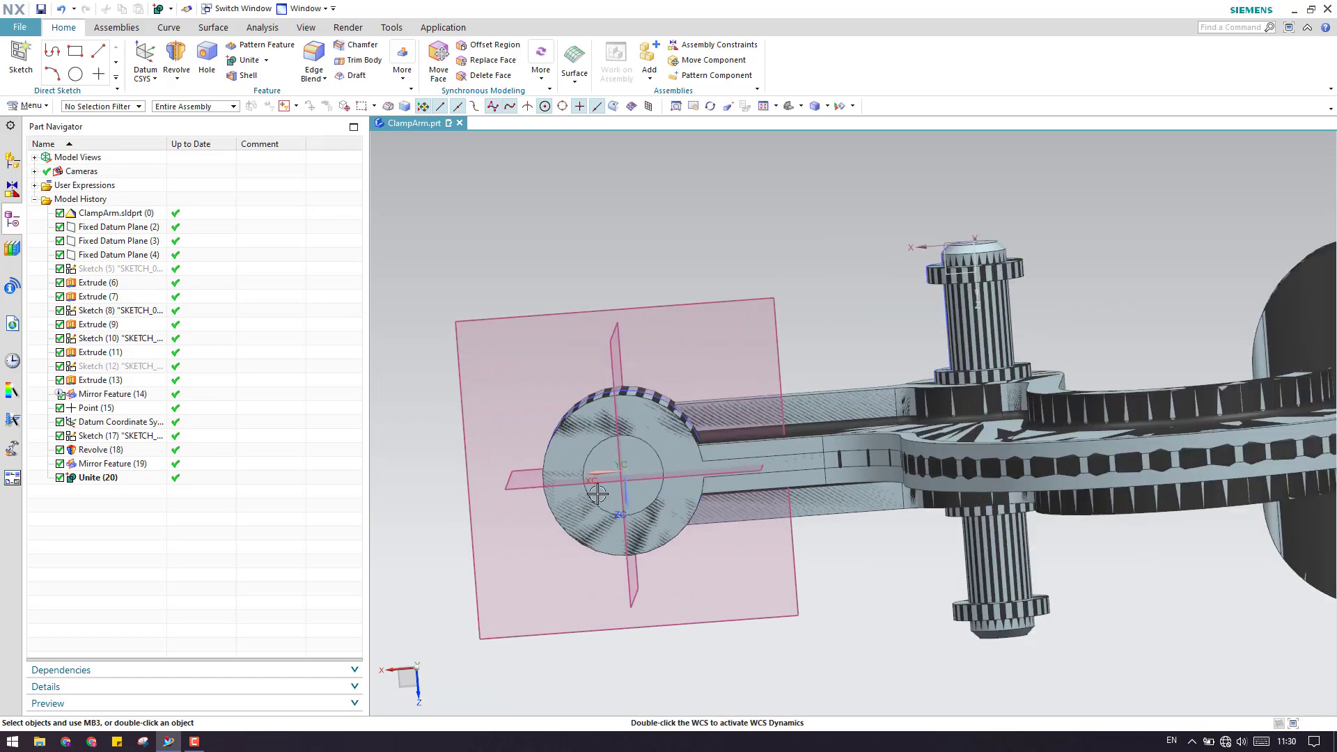
scroll(597, 493, down, 2)
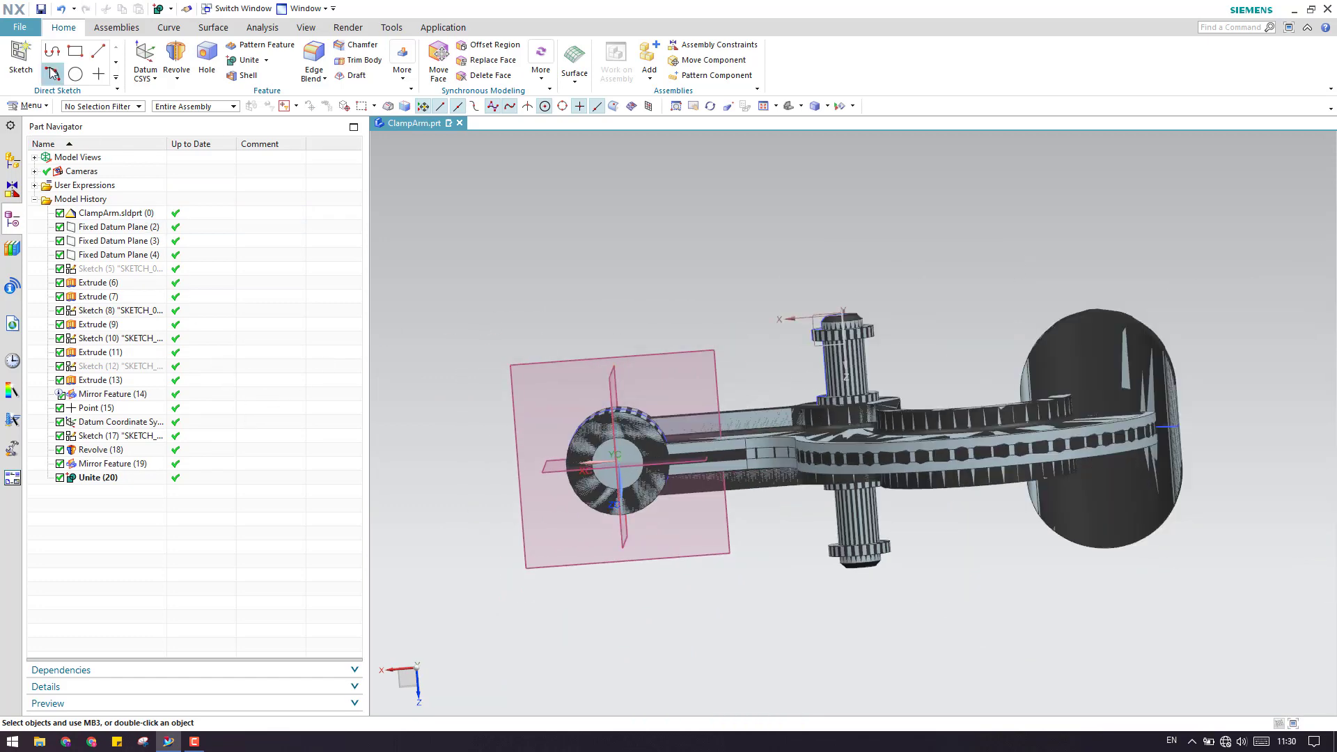
click(27, 56)
- Sketch on the vertical datum plane and project the eye hole's circular edge into it
click(690, 359)
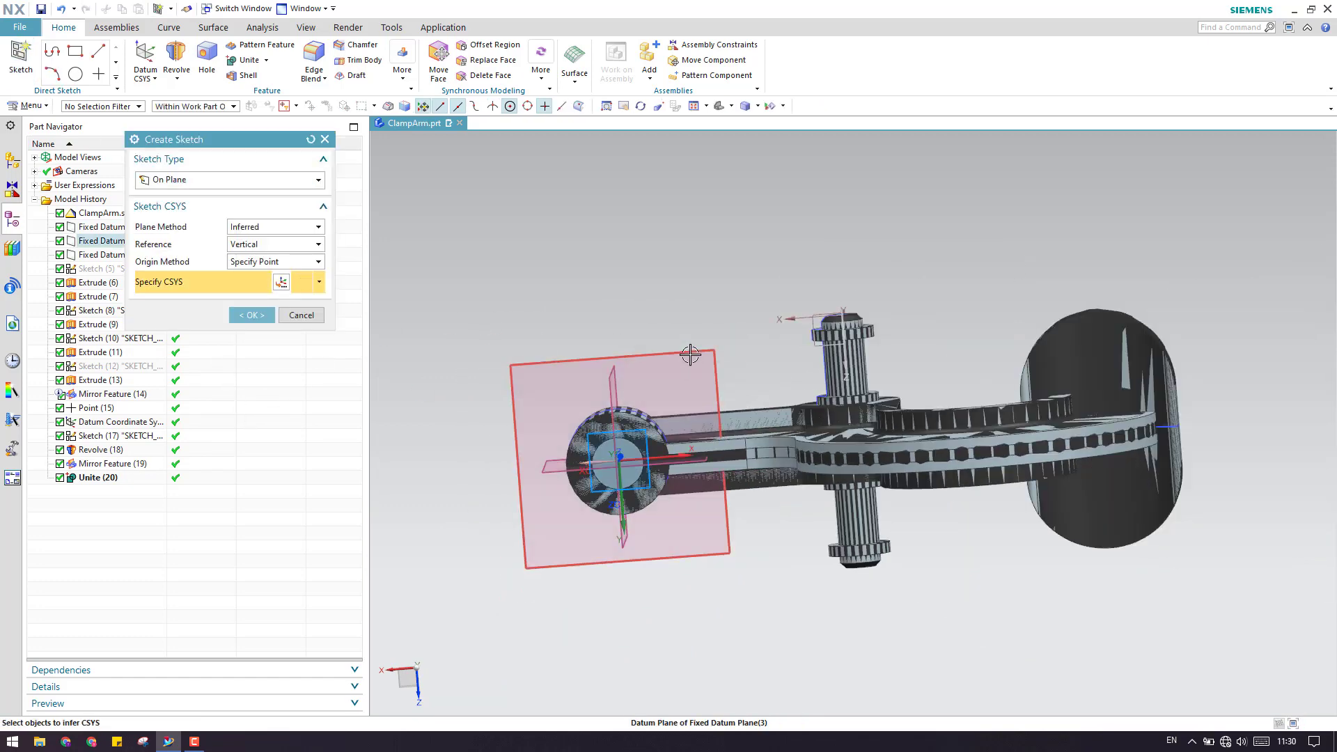
middle_click(626, 324)
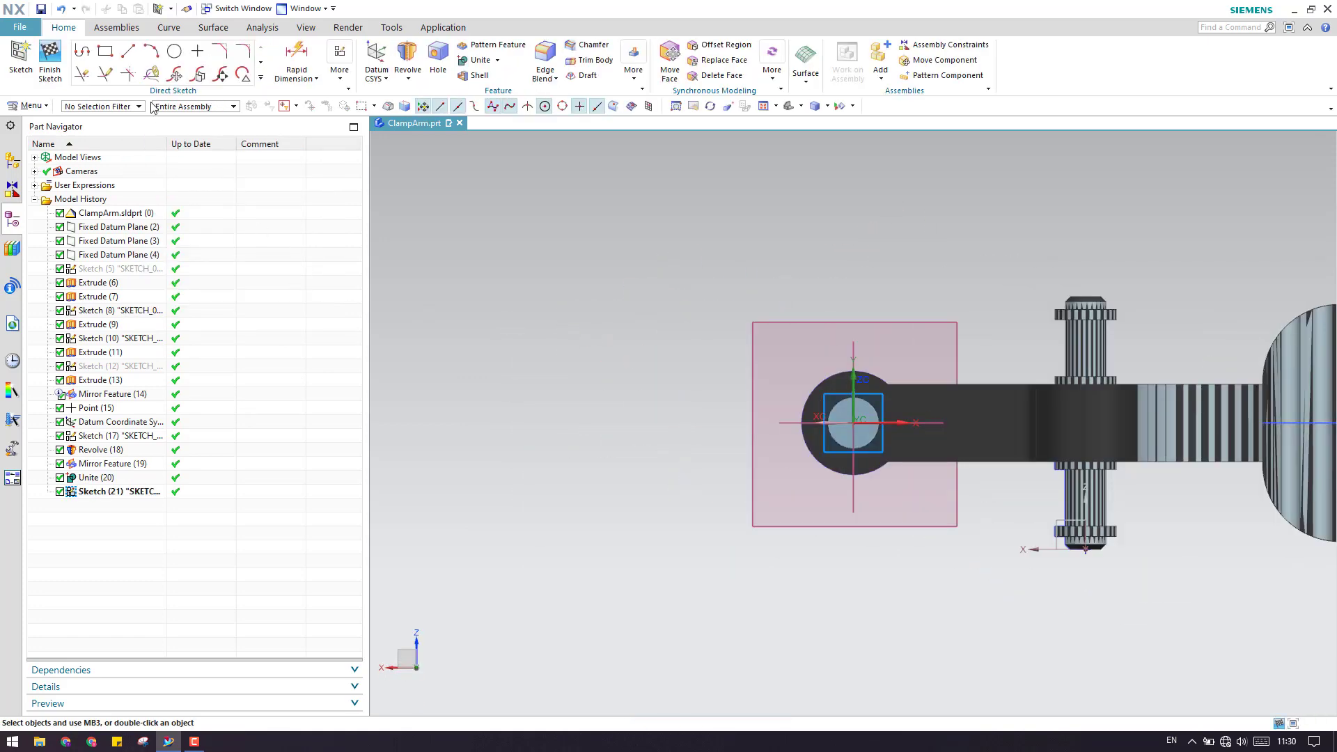
click(261, 78)
click(151, 186)
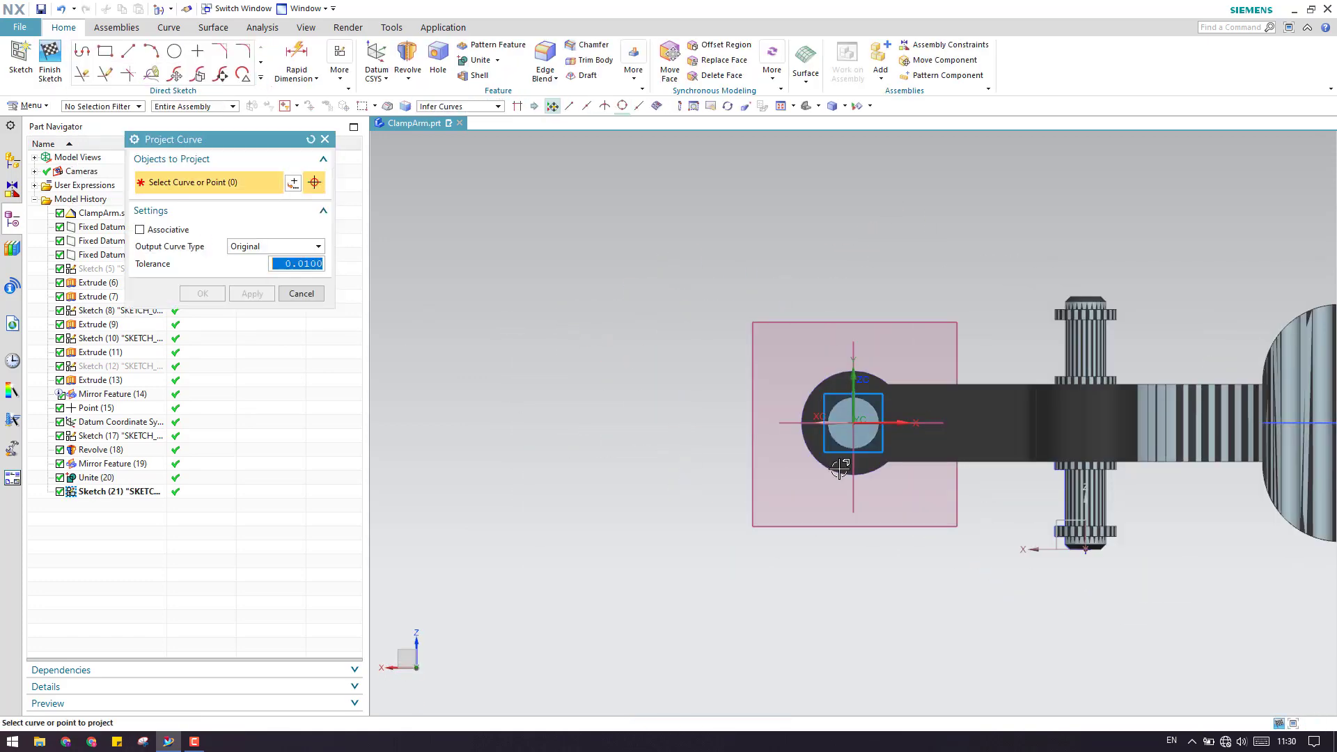
scroll(867, 418, up, 6)
click(890, 340)
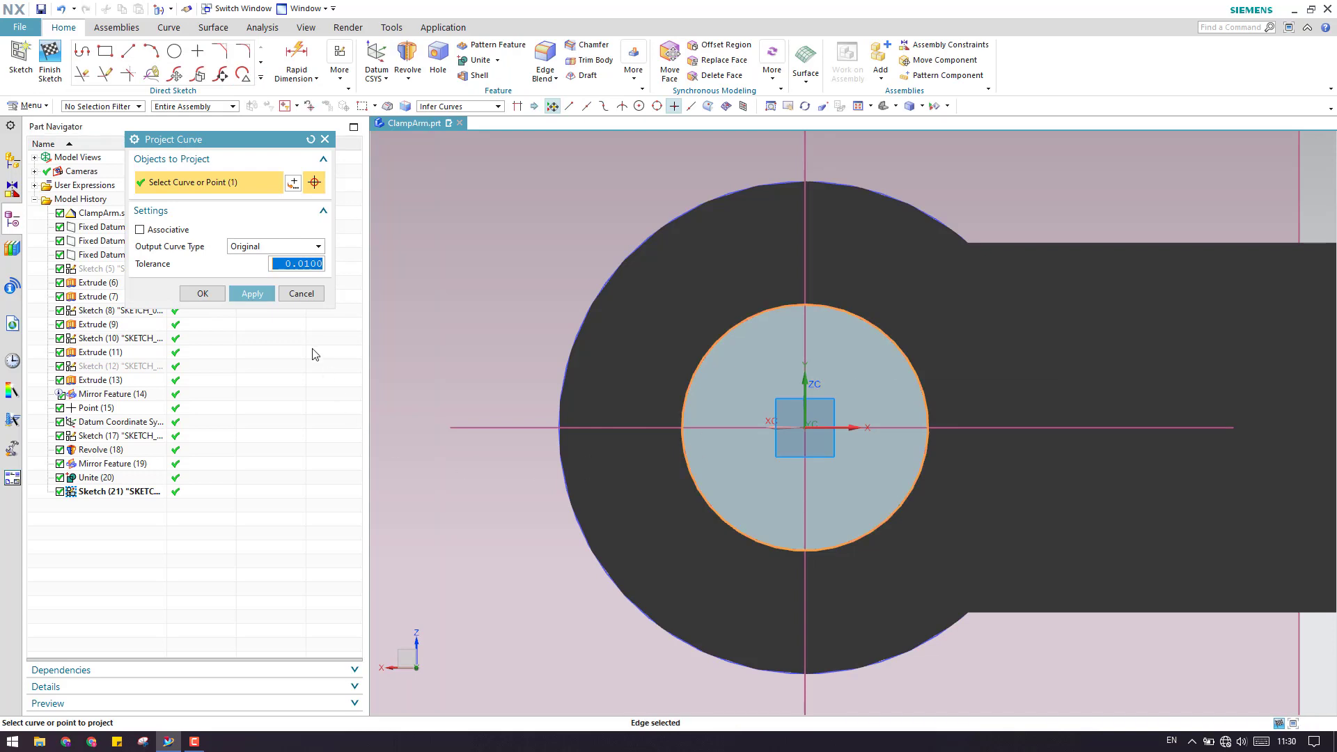
click(203, 293)
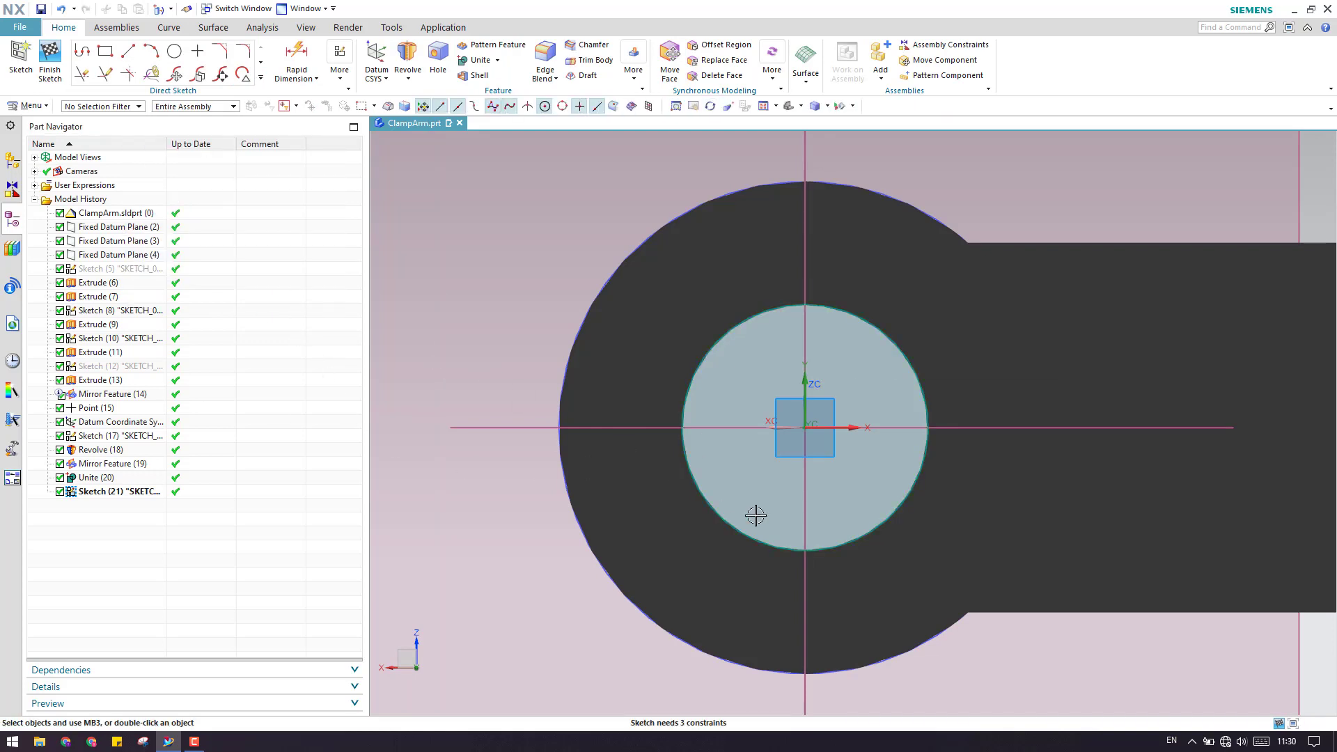
scroll(513, 355, down, 3)
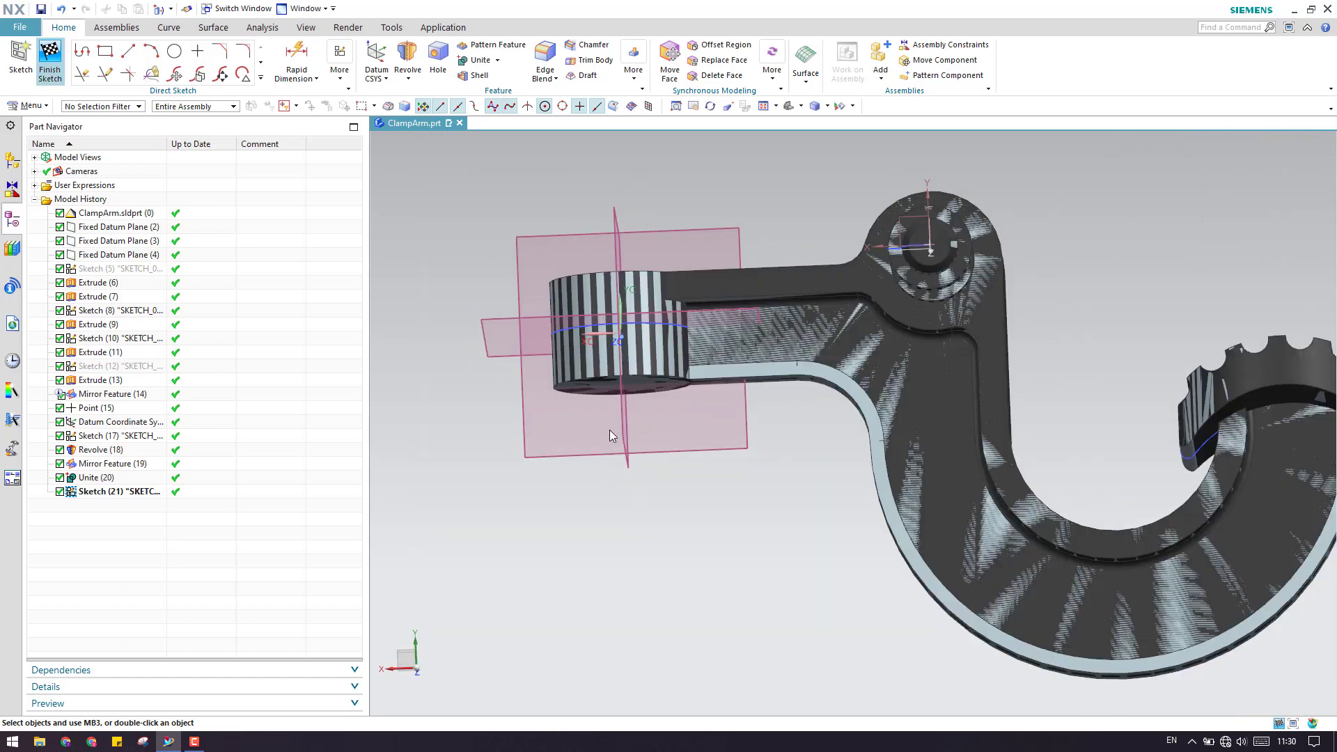
middle_drag(609, 429, 638, 448)
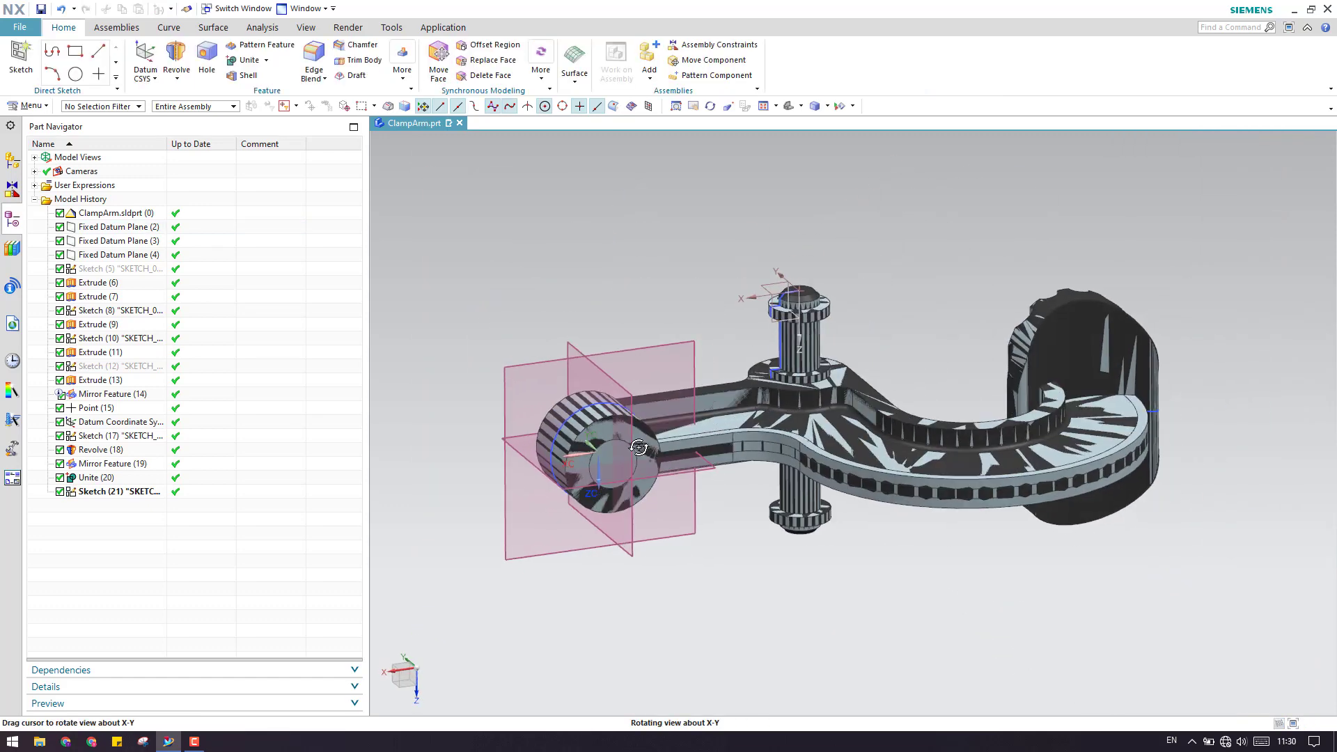
click(176, 80)
- Extrude the circle symmetrically 46 mm, subtracting it from the united clamp arm body
click(183, 93)
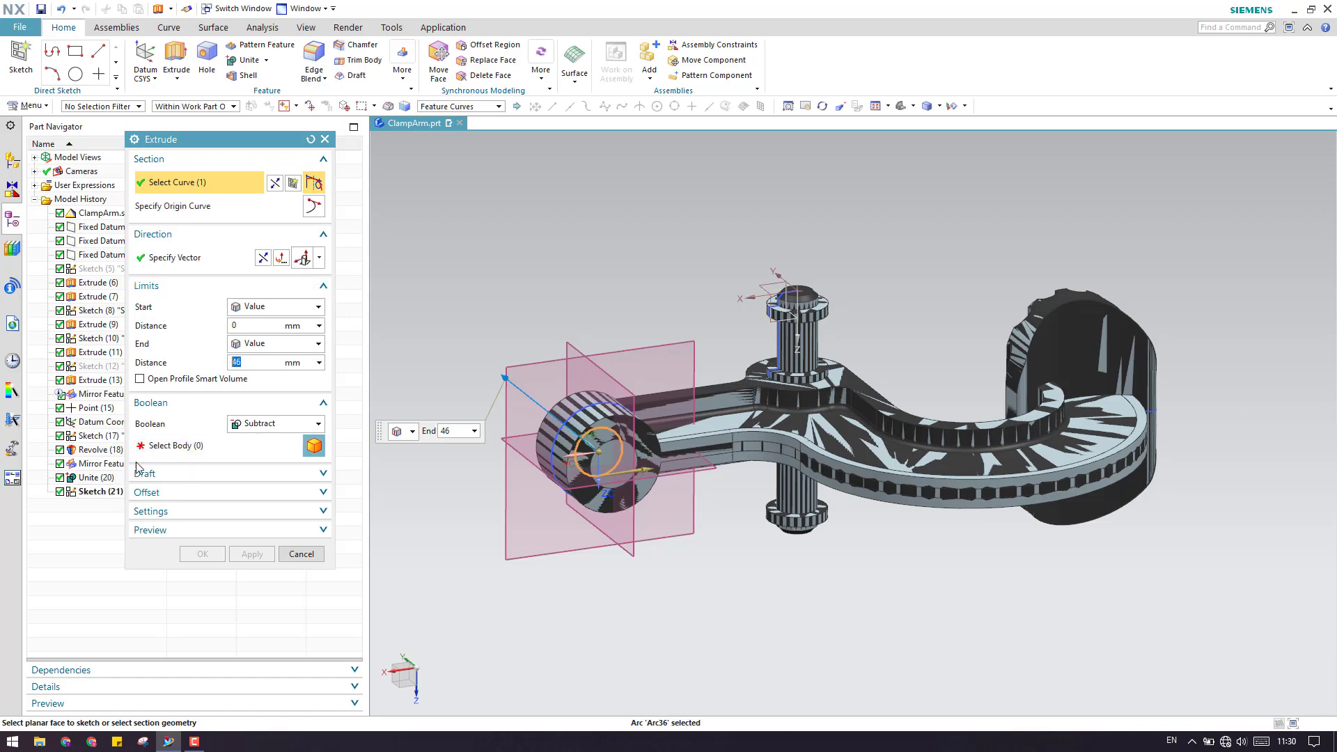
click(165, 447)
click(104, 480)
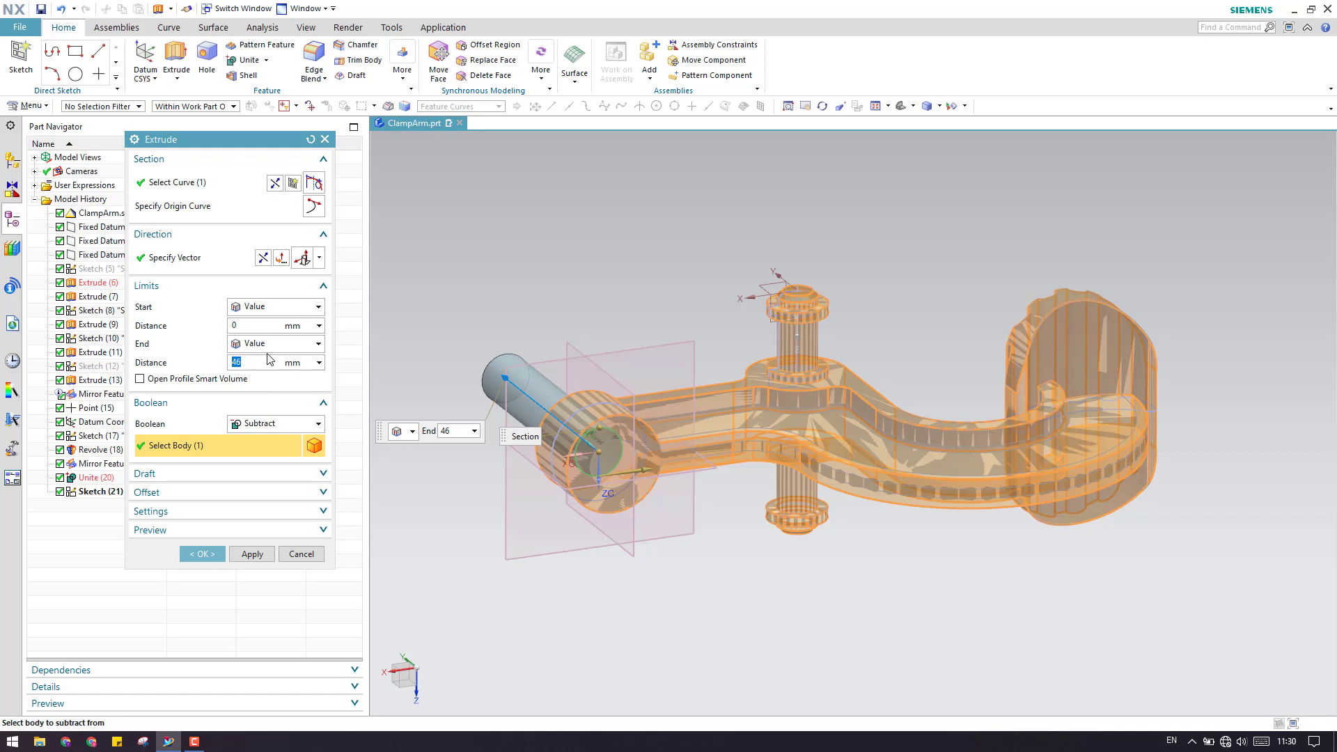
click(278, 306)
click(279, 336)
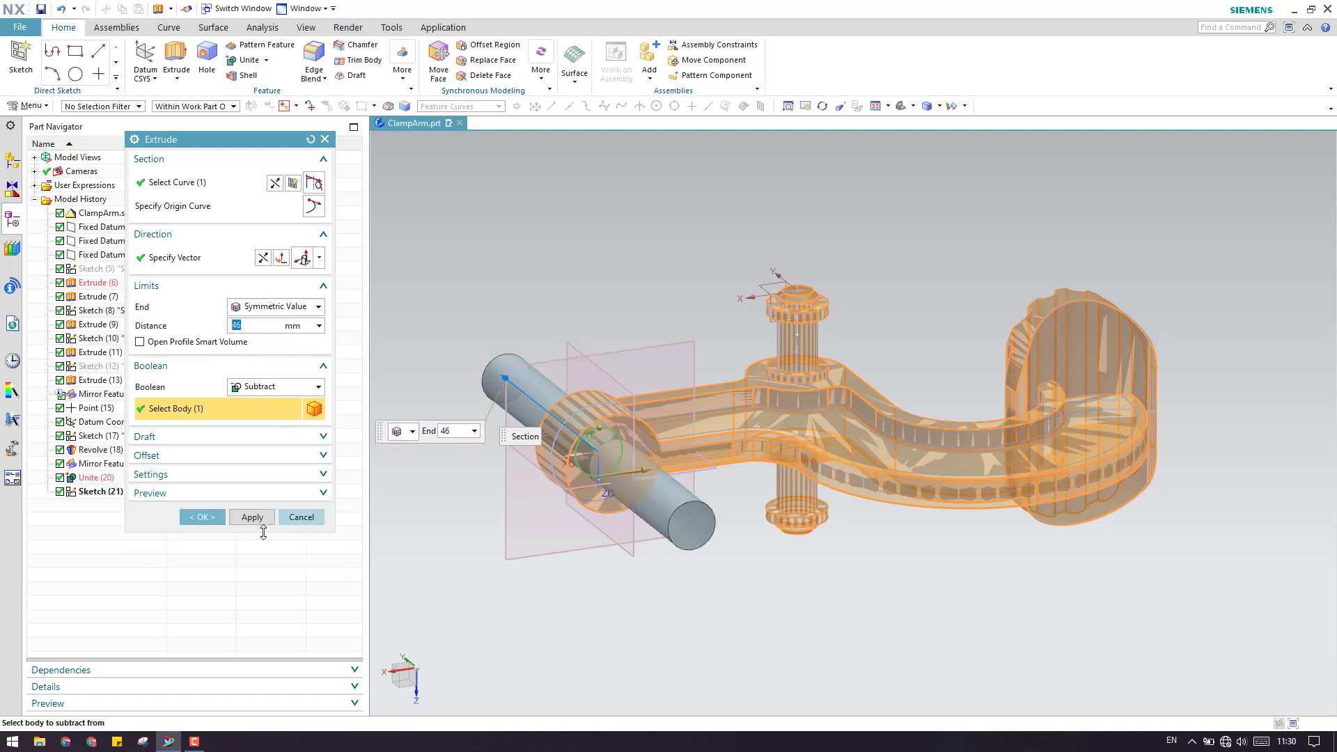
click(202, 517)
scroll(624, 443, down, 1)
scroll(624, 443, up, 8)
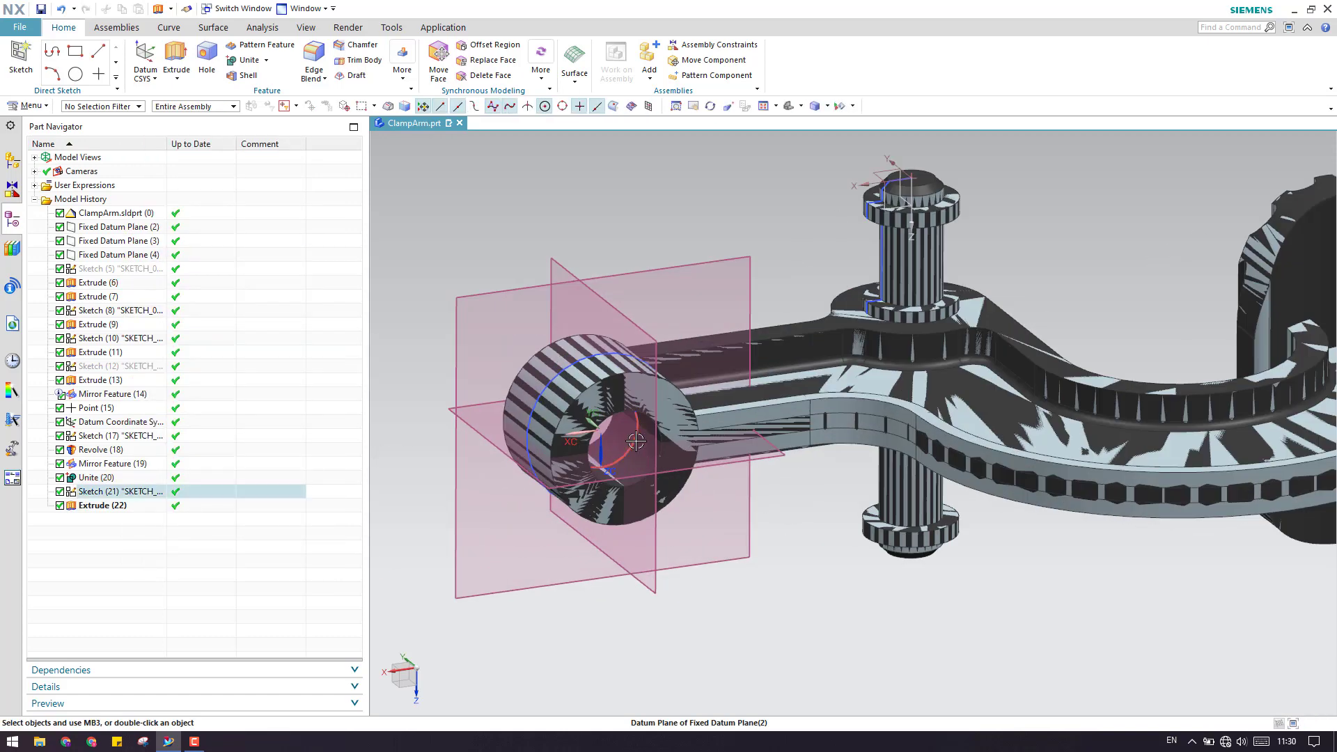
scroll(650, 456, down, 2)
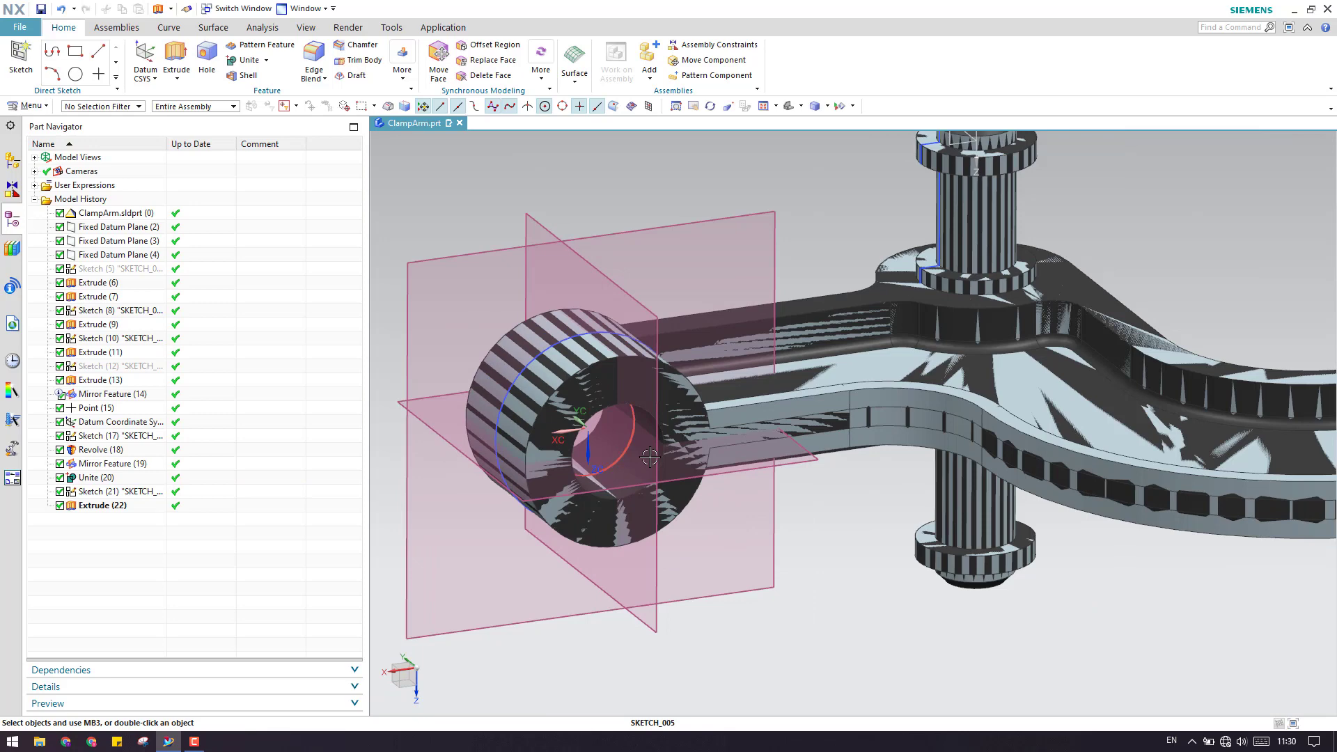
- Hide the parent sketch and geometry of Extrude (22)
click(90, 506)
right_click(90, 508)
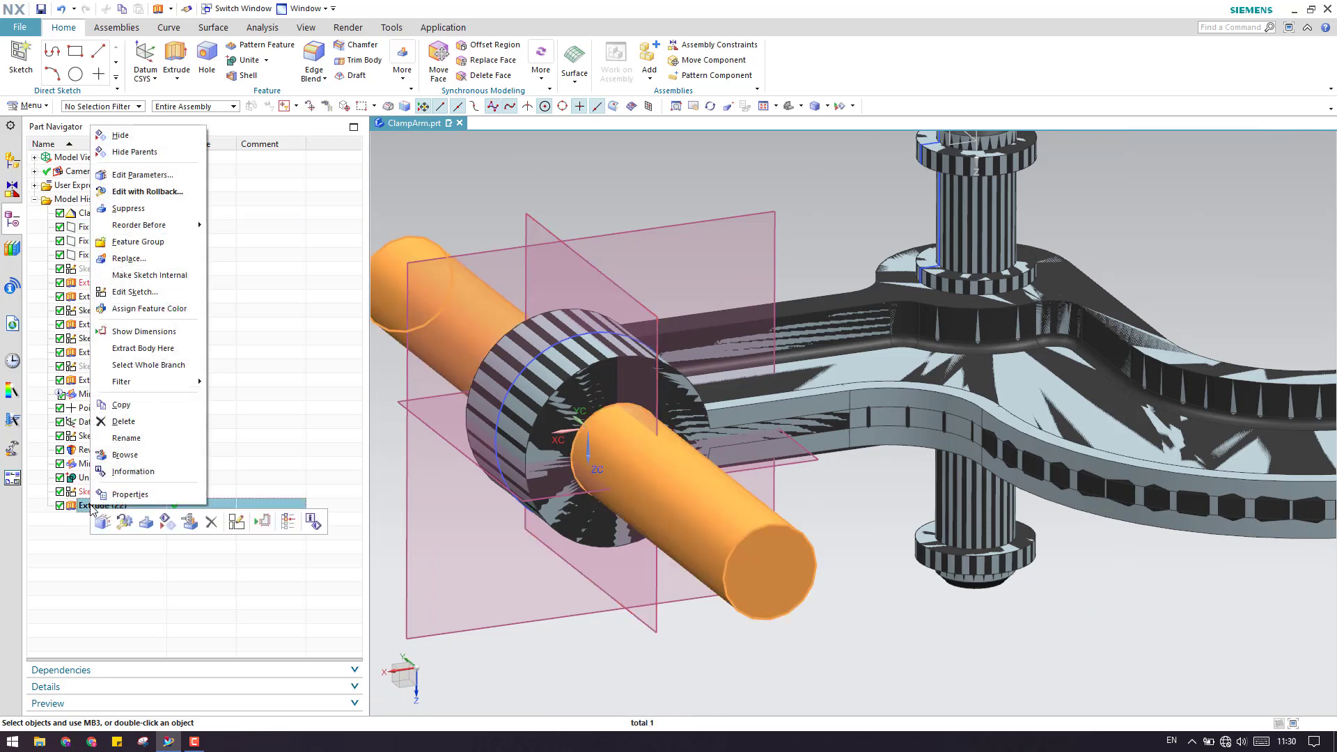
click(134, 141)
scroll(844, 346, up, 1)
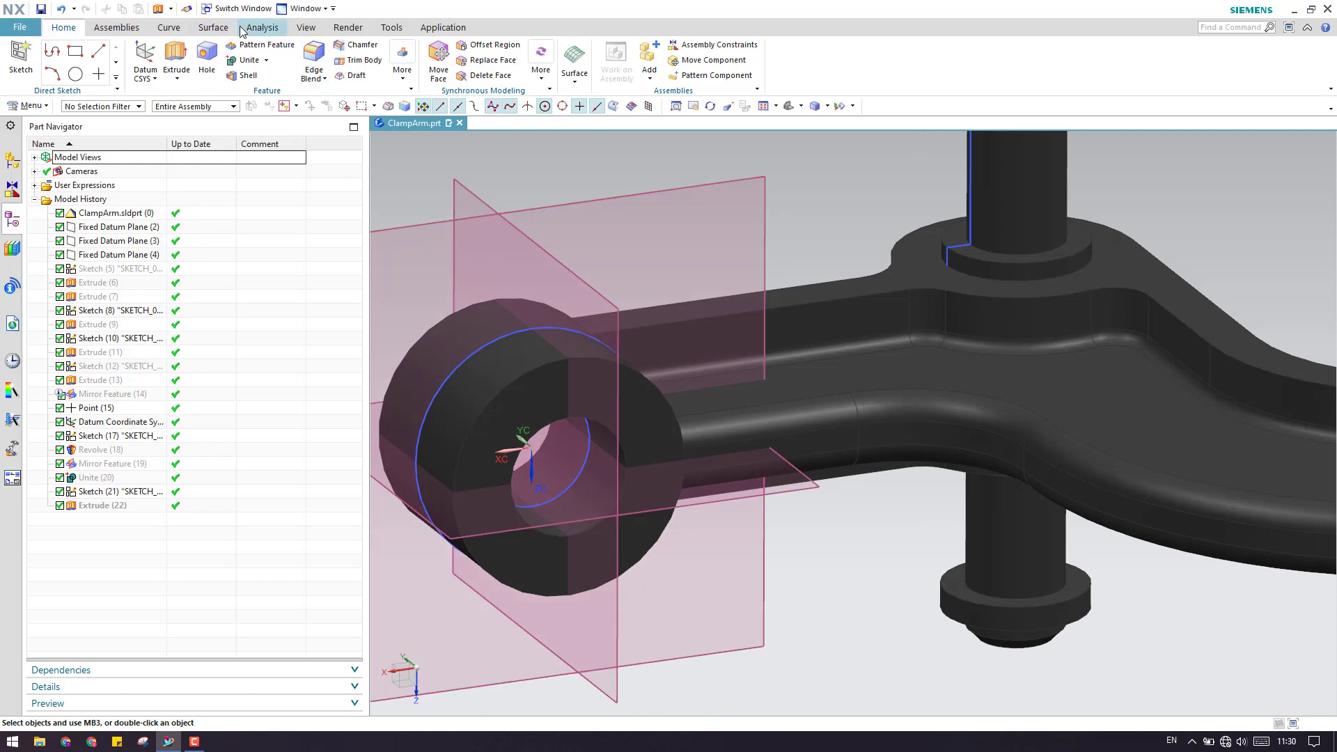
- Measure Local Radius at three arm edge points, reading -1 mm and 2 mm, then cancel
click(262, 27)
click(106, 75)
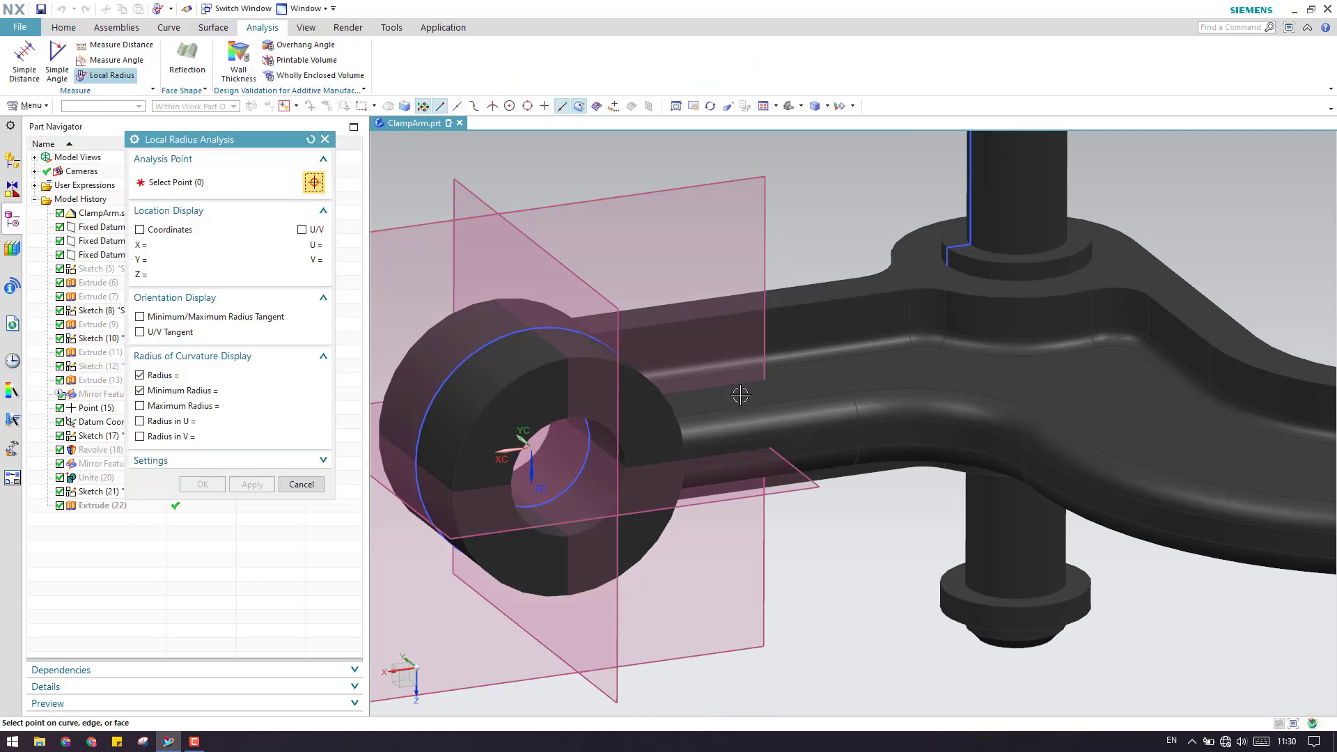
scroll(836, 317, up, 5)
click(836, 318)
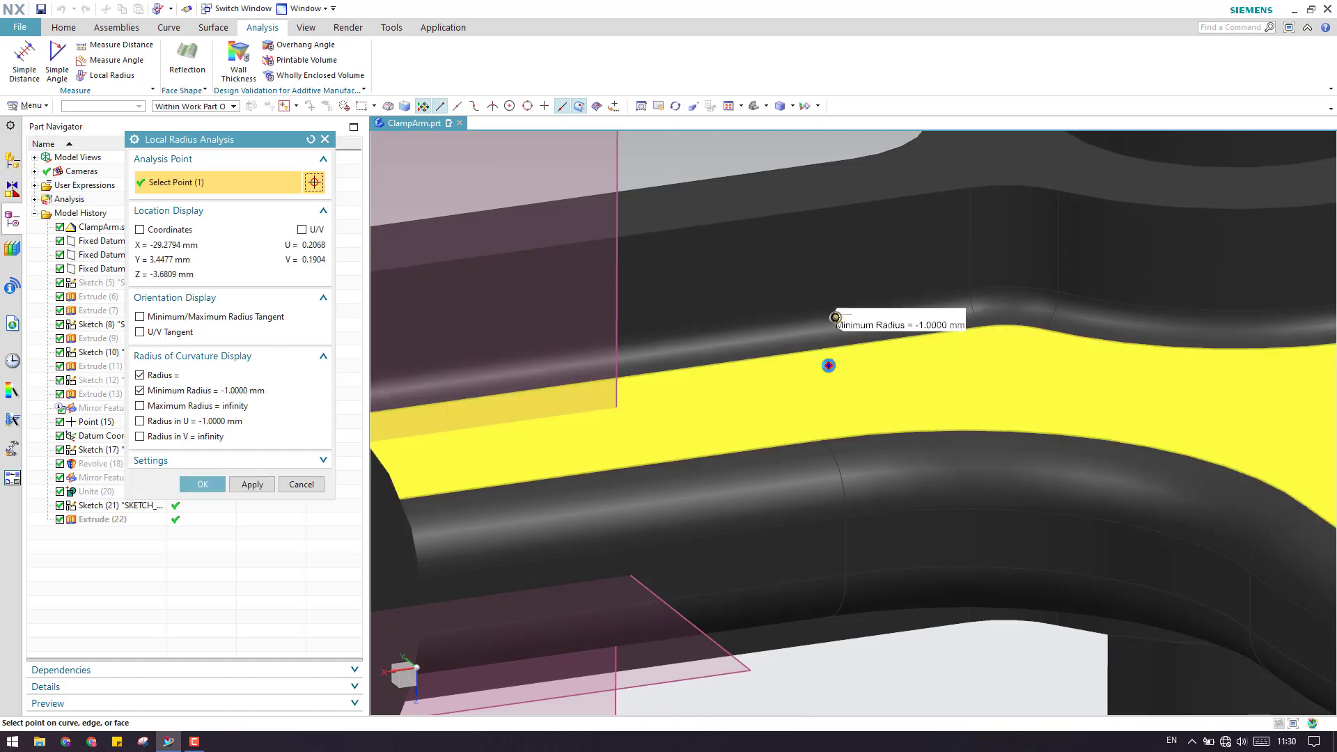
scroll(829, 366, down, 2)
click(882, 462)
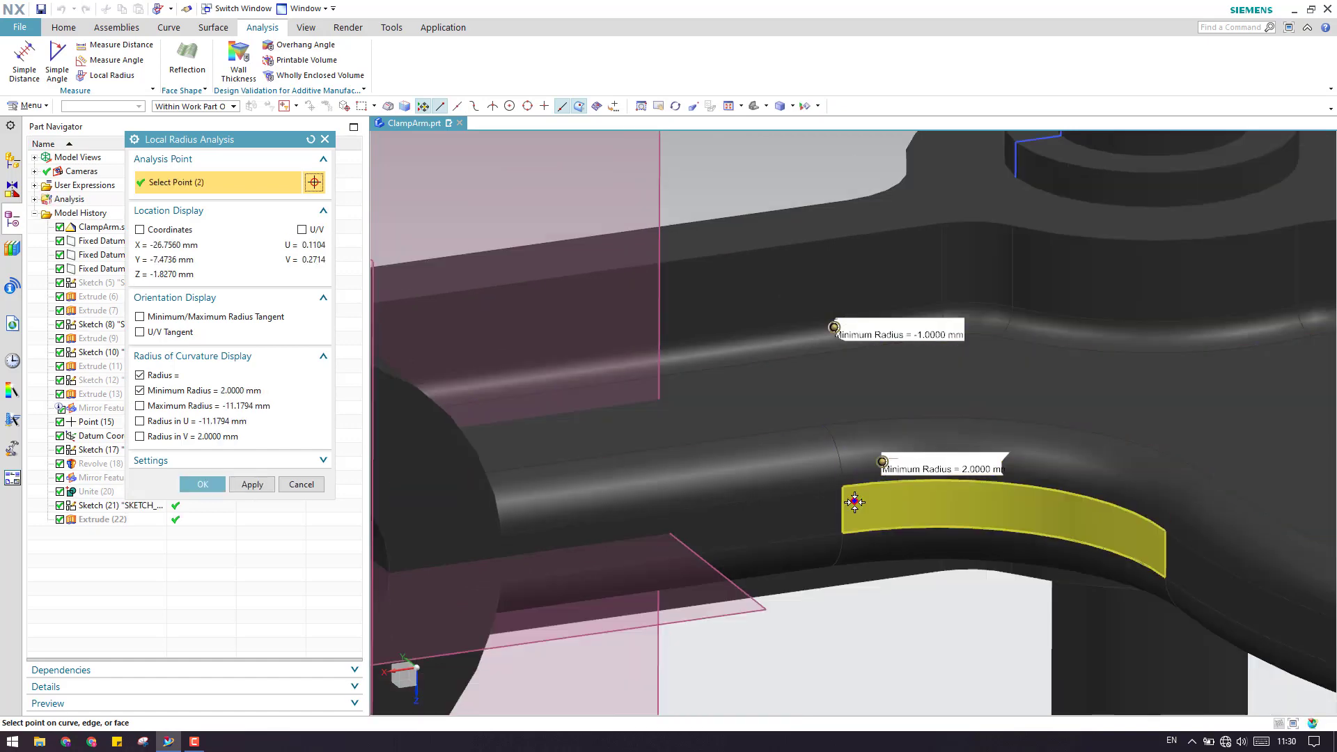
click(812, 552)
scroll(875, 552, down, 5)
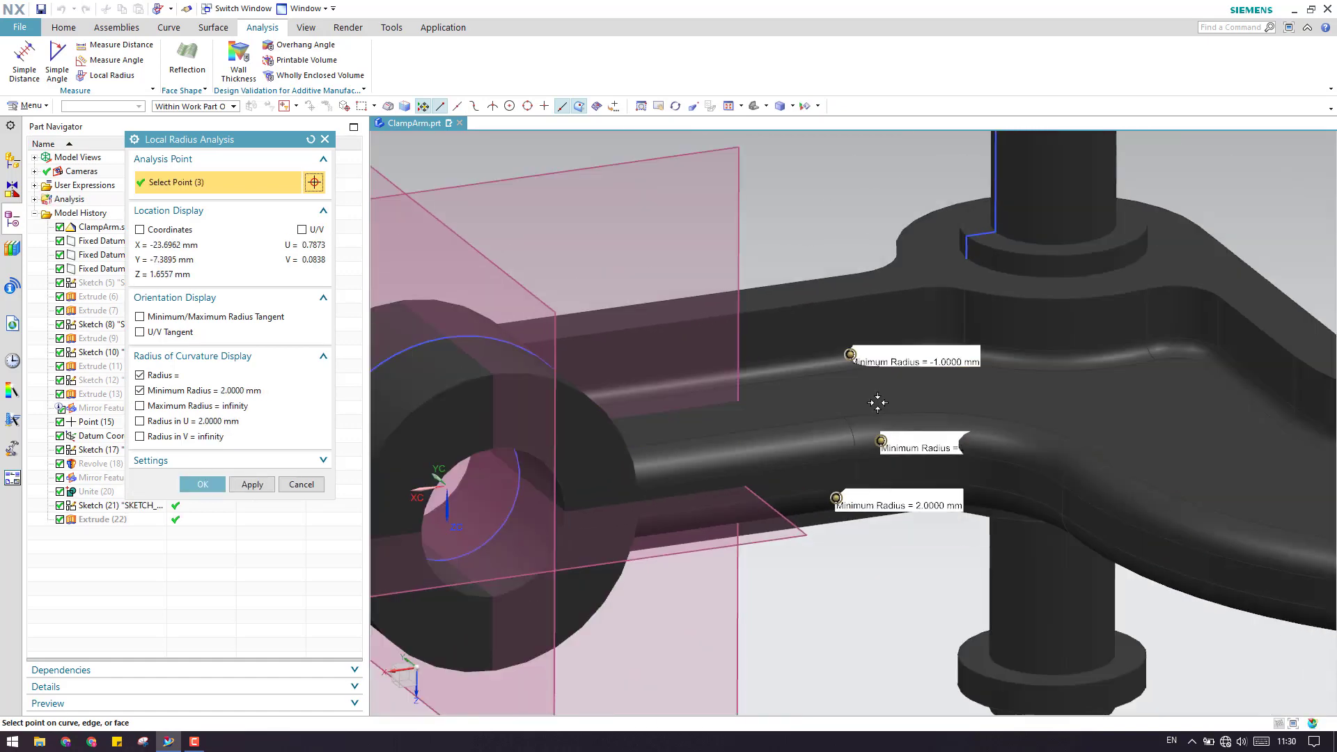
middle_drag(1187, 444, 1120, 431)
scroll(821, 358, up, 5)
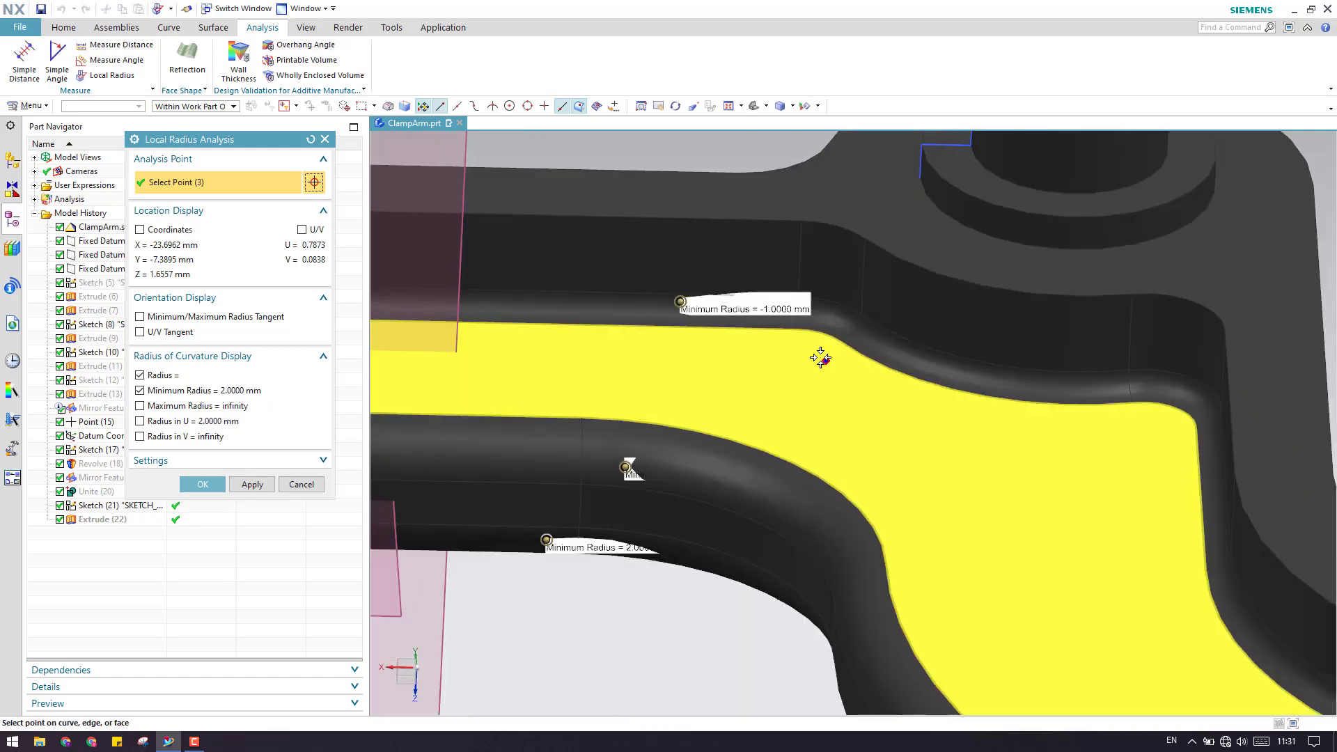
click(299, 484)
scroll(1061, 414, down, 1)
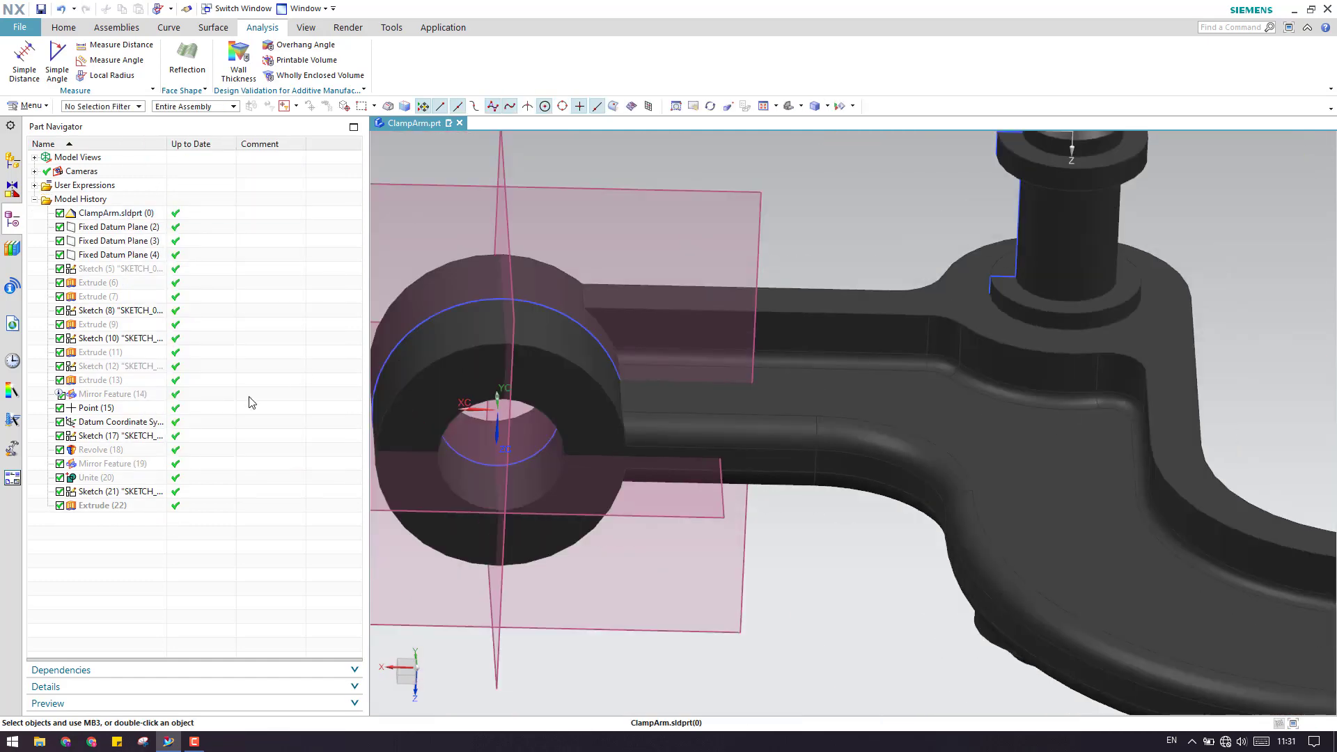
- Make Extrude (22) the current feature and hide the imported ClampArm.sldprt body
right_click(93, 505)
click(133, 132)
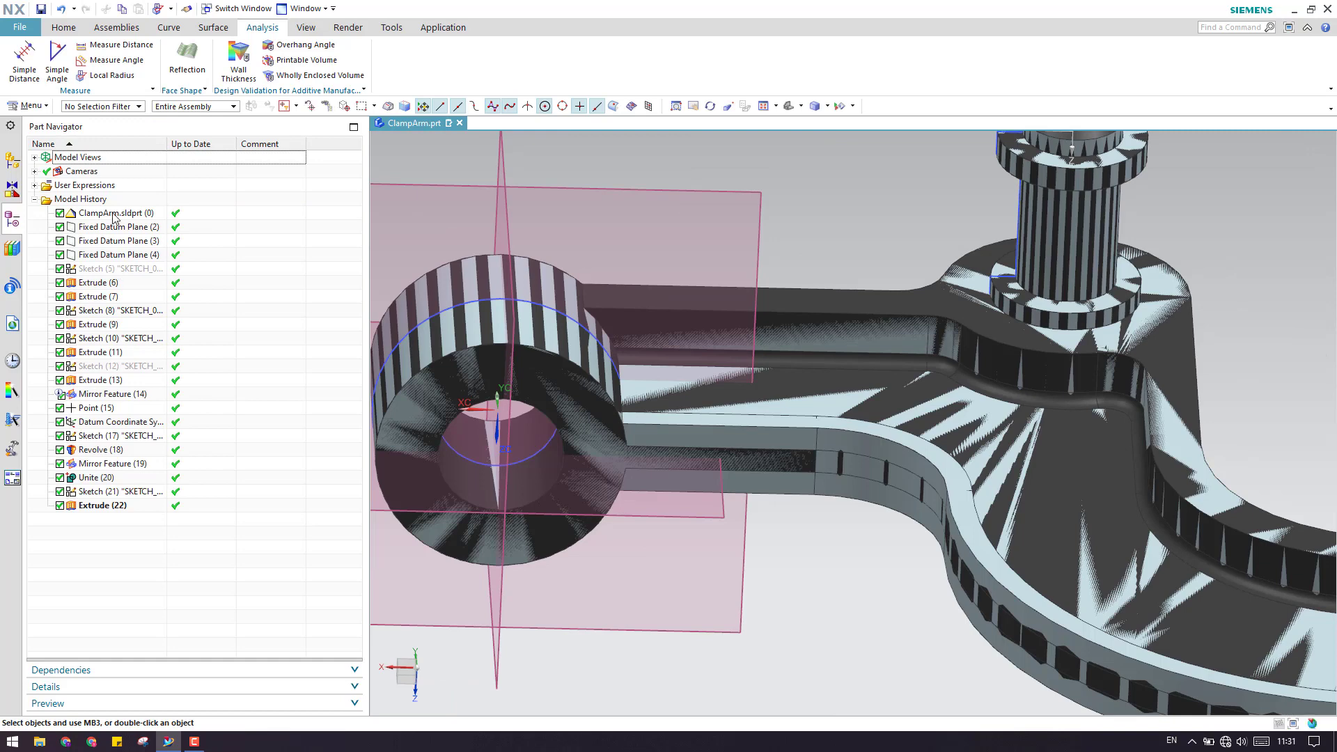
right_click(115, 216)
click(142, 222)
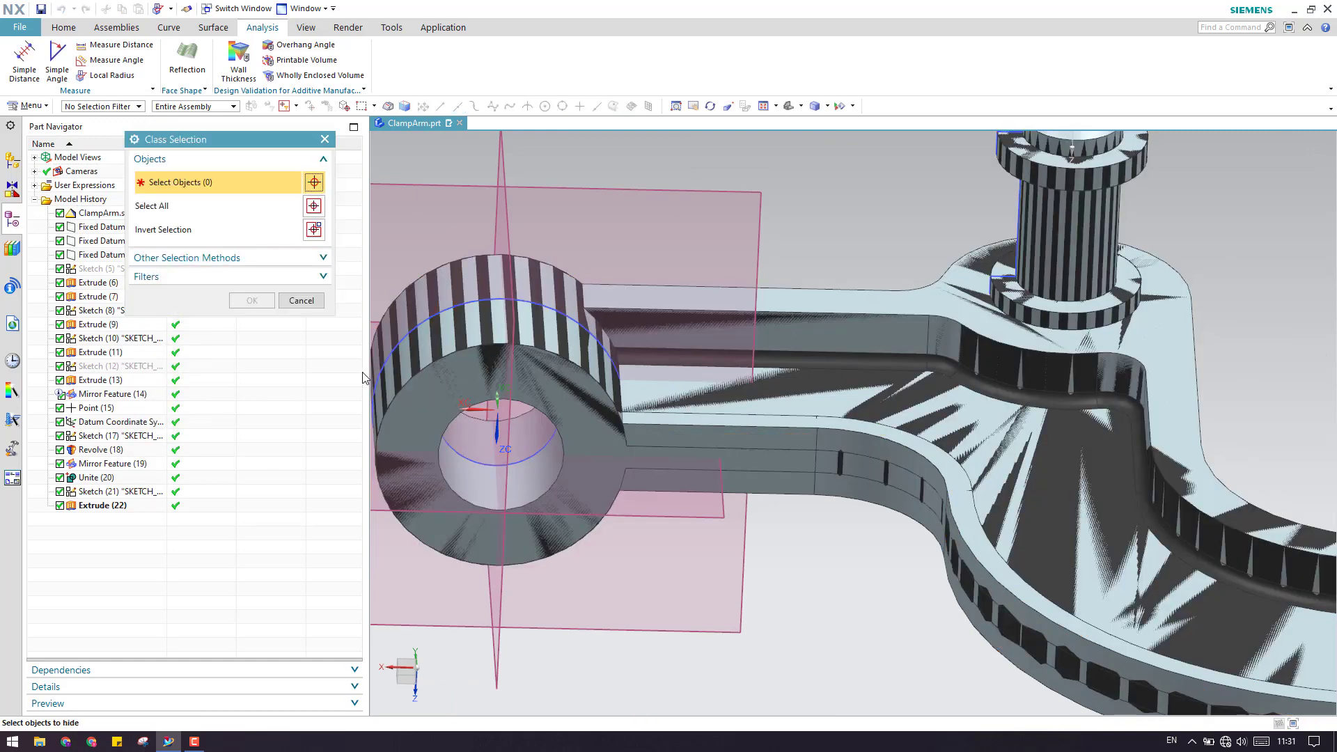
click(801, 312)
middle_click(808, 316)
scroll(808, 317, down, 3)
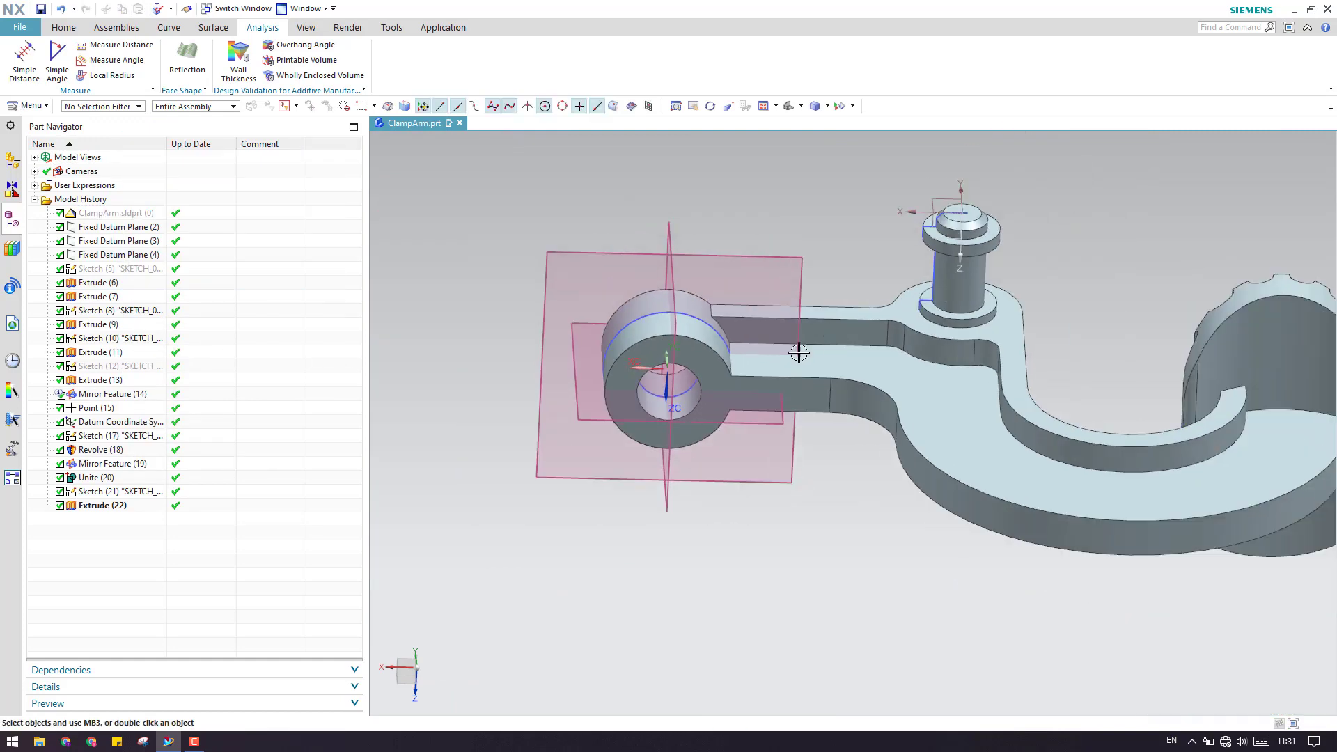
scroll(423, 255, up, 2)
- Add a 1 mm Edge Blend on two edge chains (12 edges) of the arm
click(64, 27)
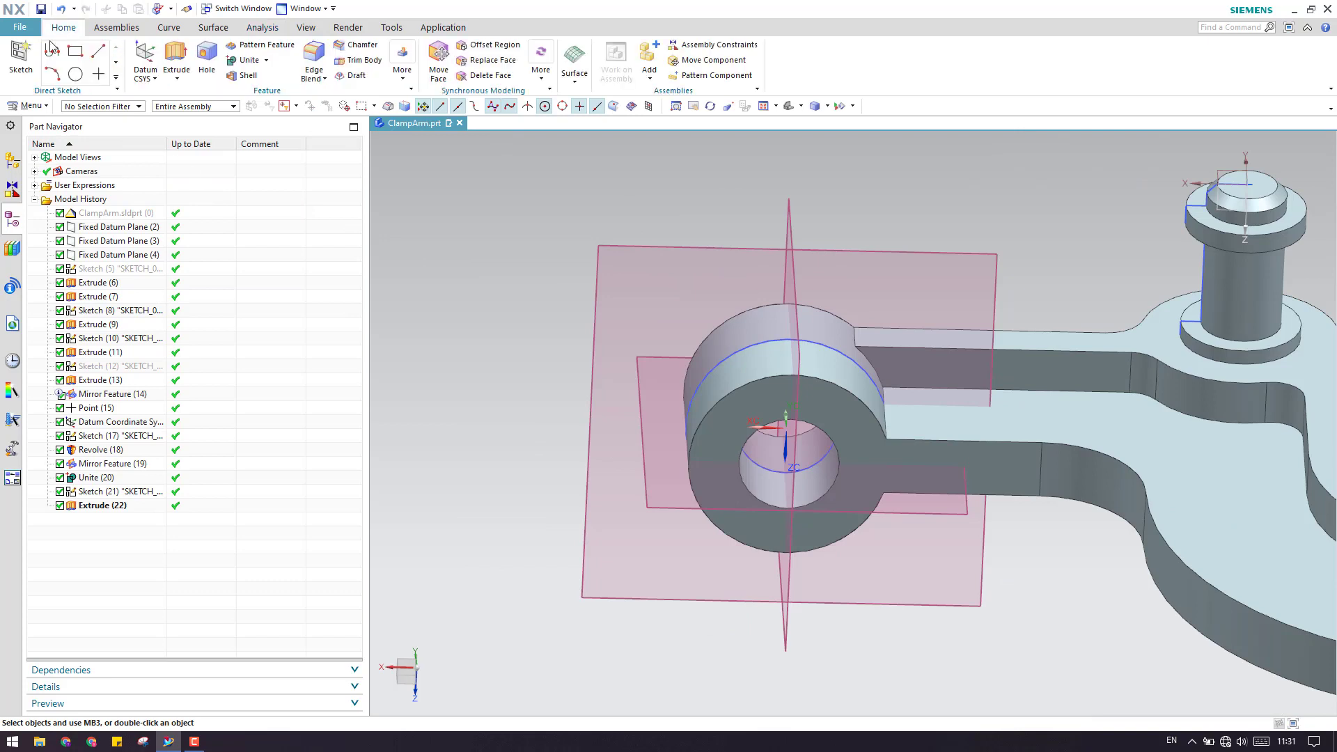
click(314, 58)
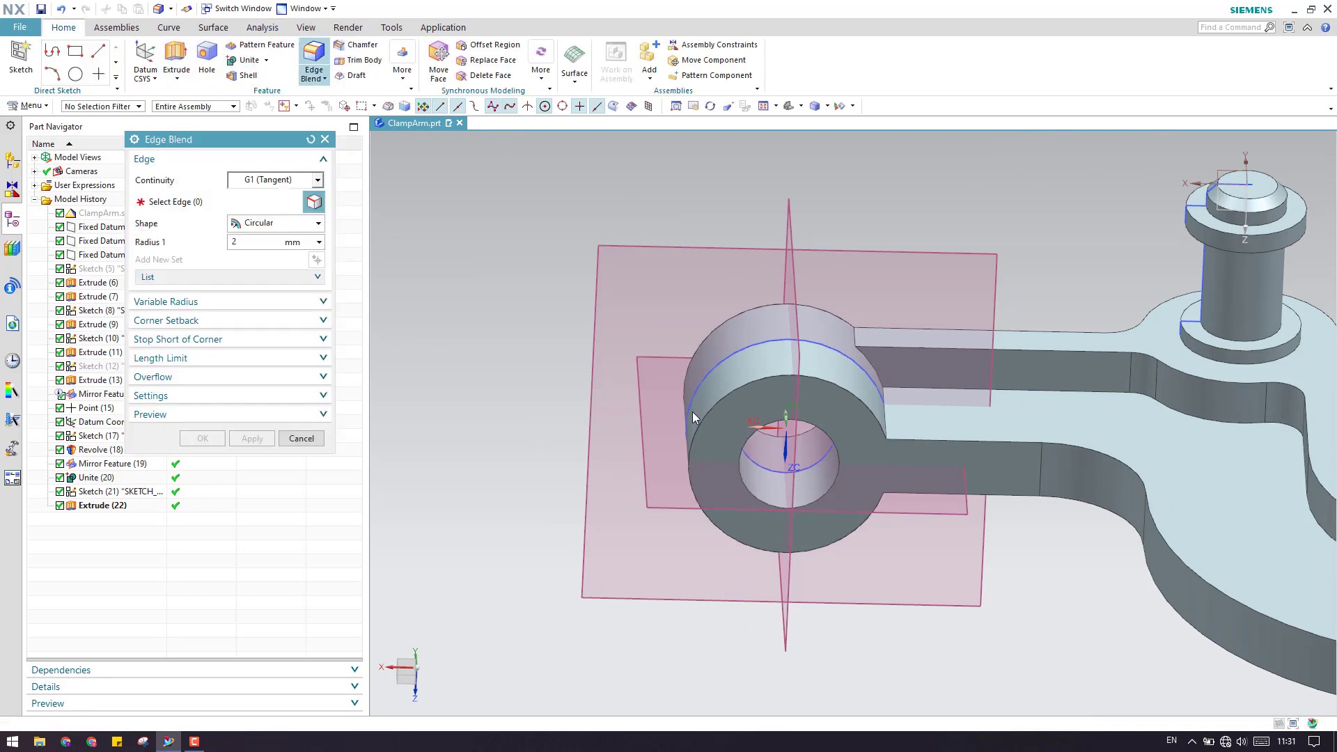
scroll(429, 339, down, 2)
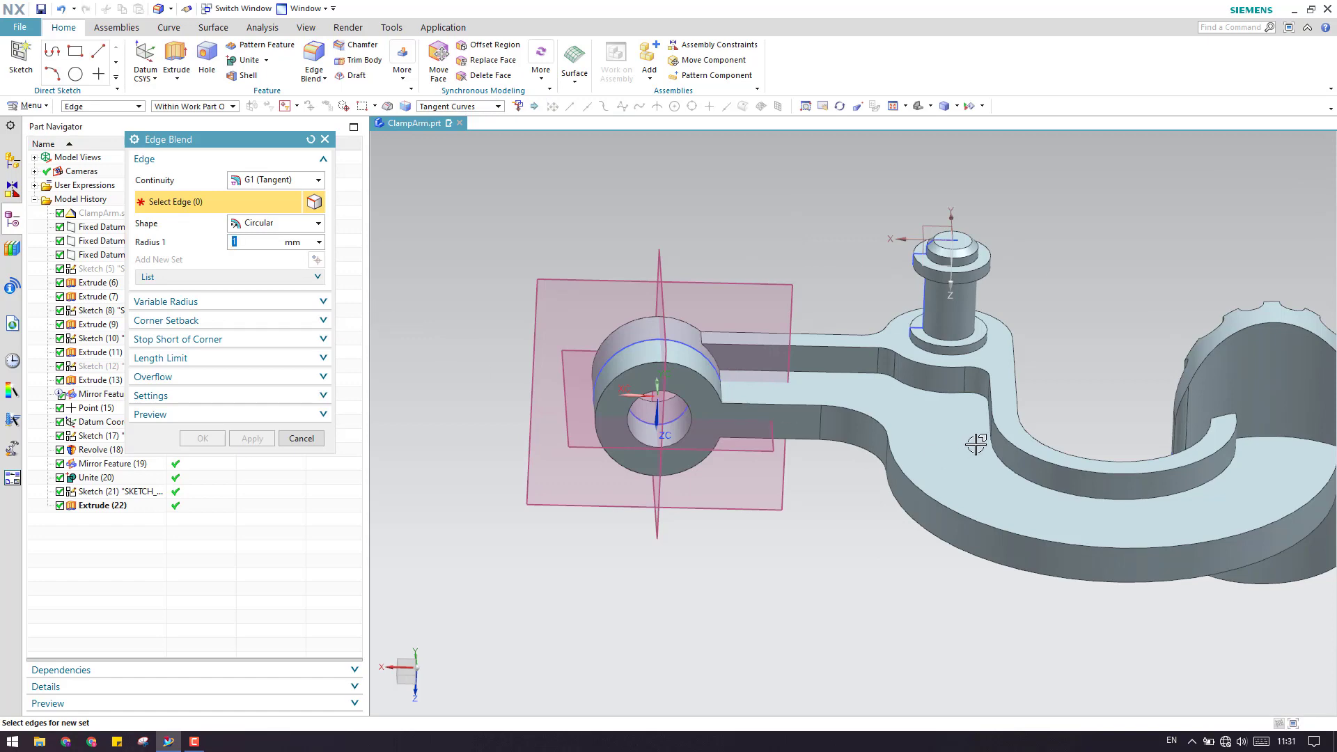
click(836, 374)
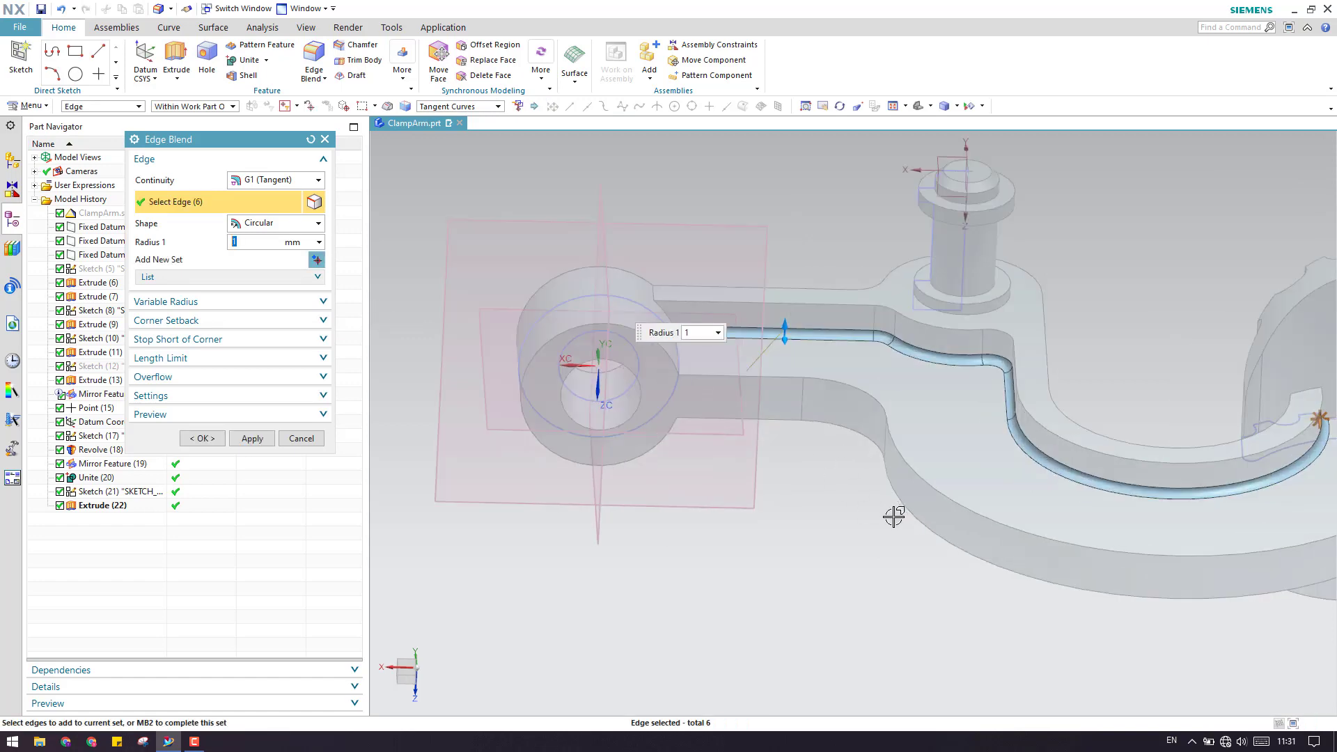
middle_drag(893, 516, 984, 553)
click(974, 533)
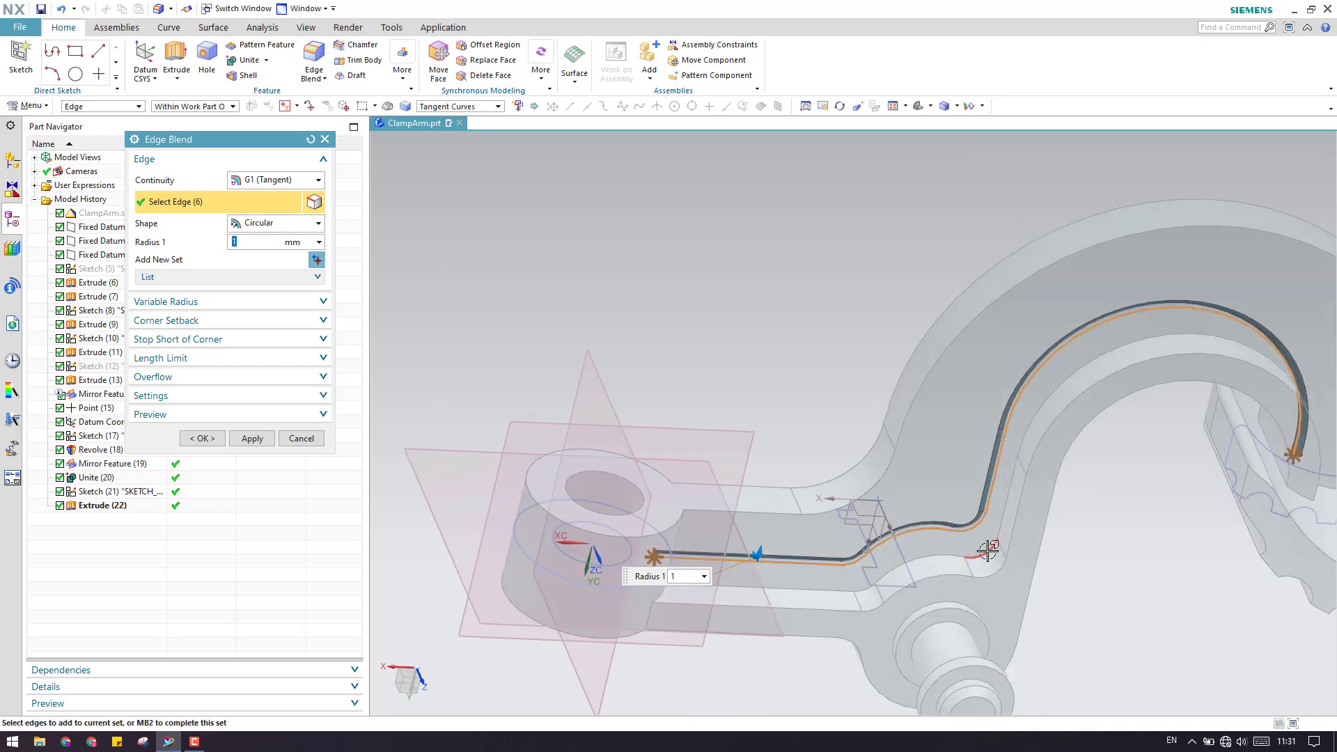
click(265, 442)
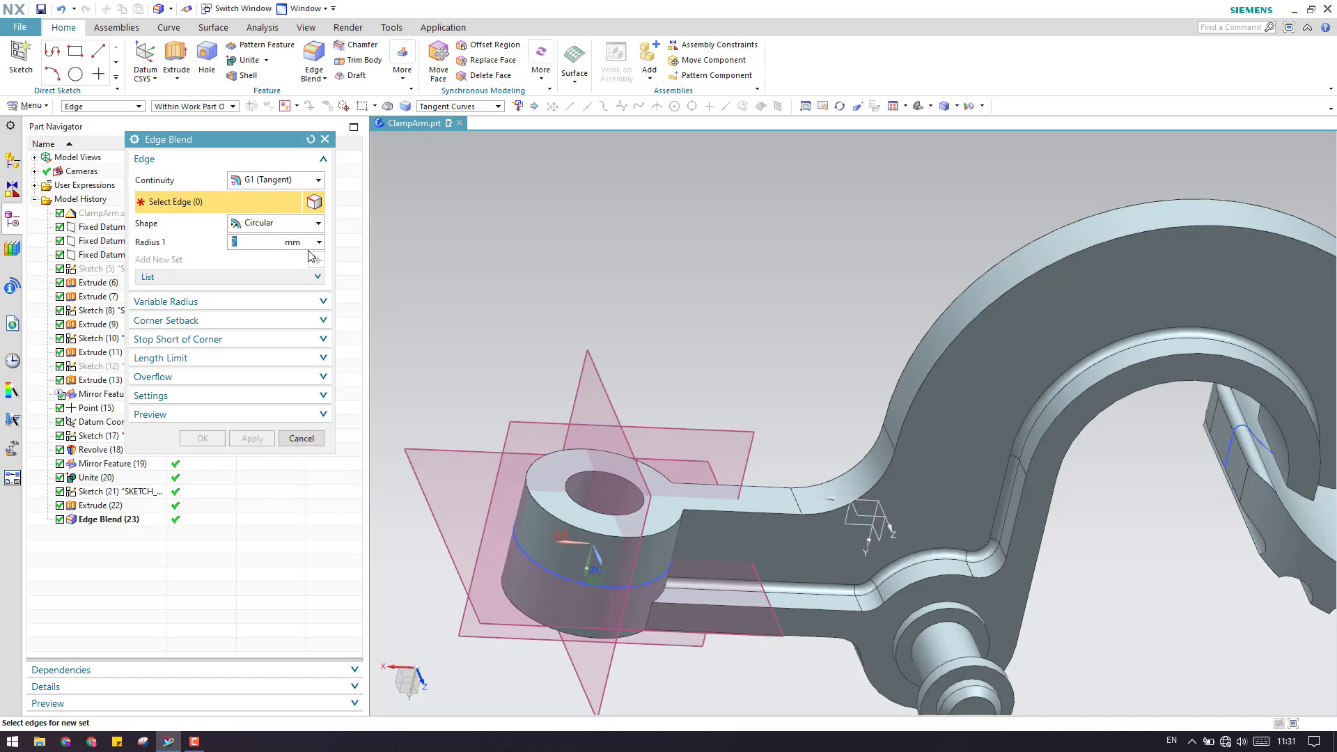
- Add a 2 mm Edge Blend on the top and outer edge chains (6 edges)
click(747, 516)
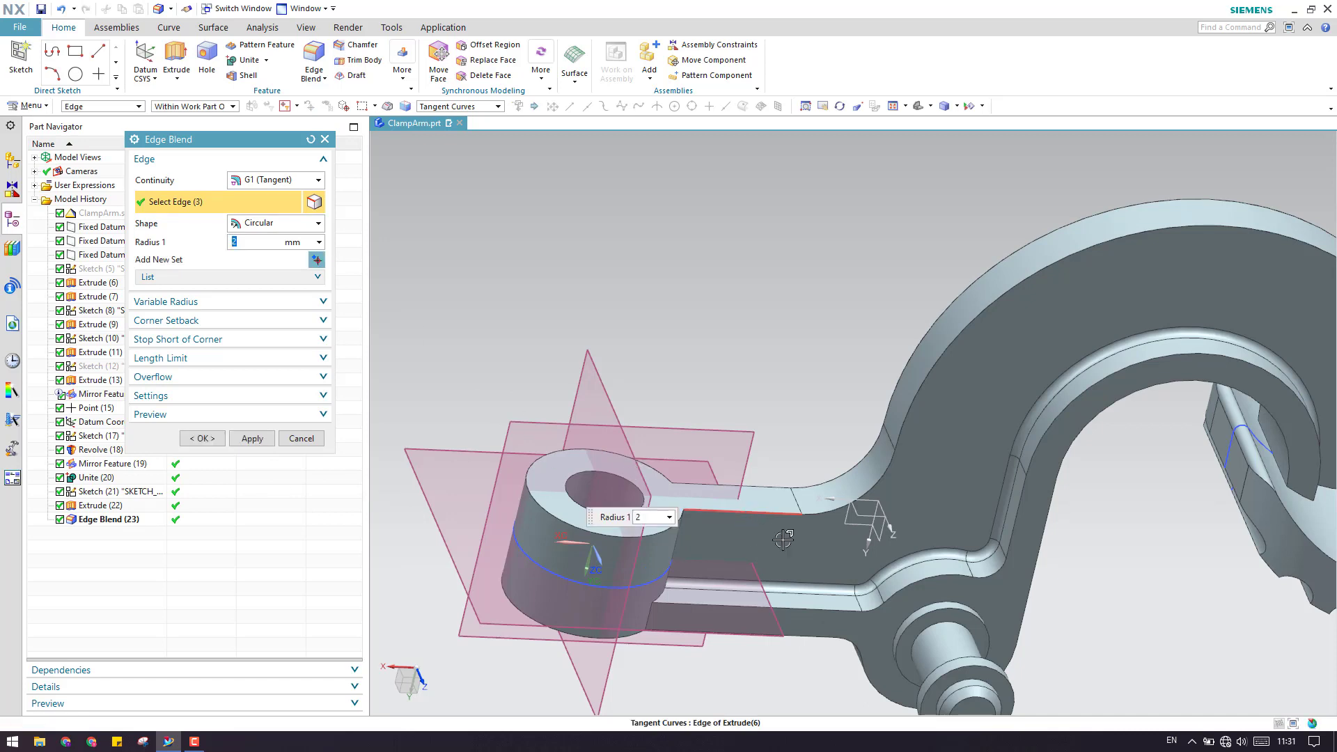
click(823, 481)
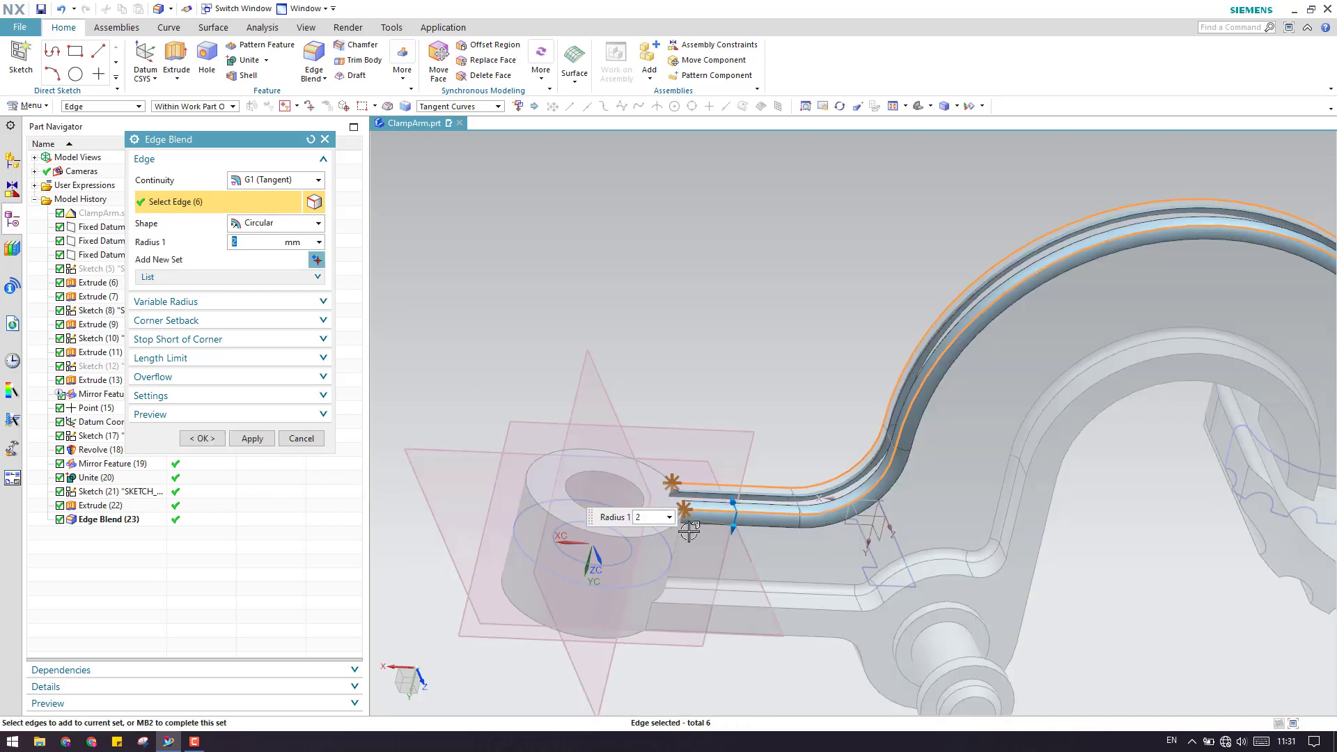
click(223, 439)
middle_drag(682, 446, 722, 579)
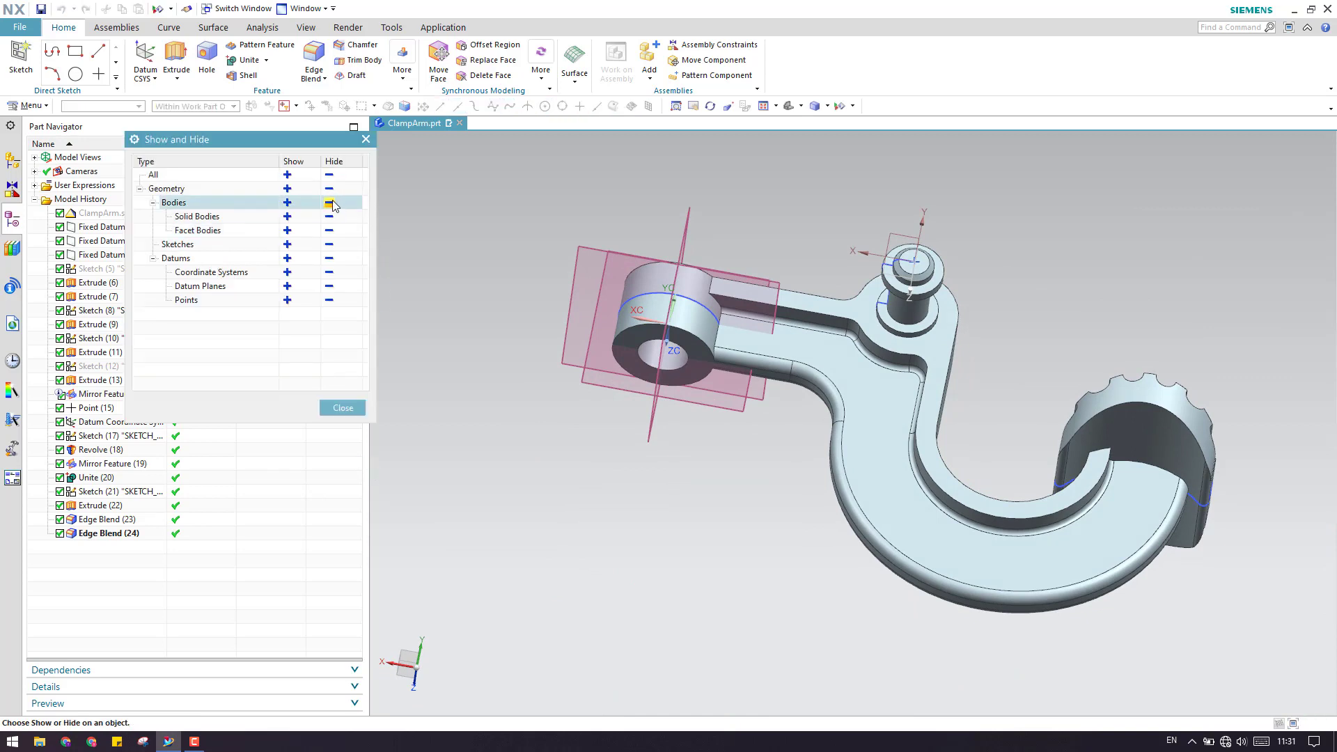
- In Show and Hide, hide All then show Bodies, and orbit to inspect the solids
click(329, 174)
click(288, 202)
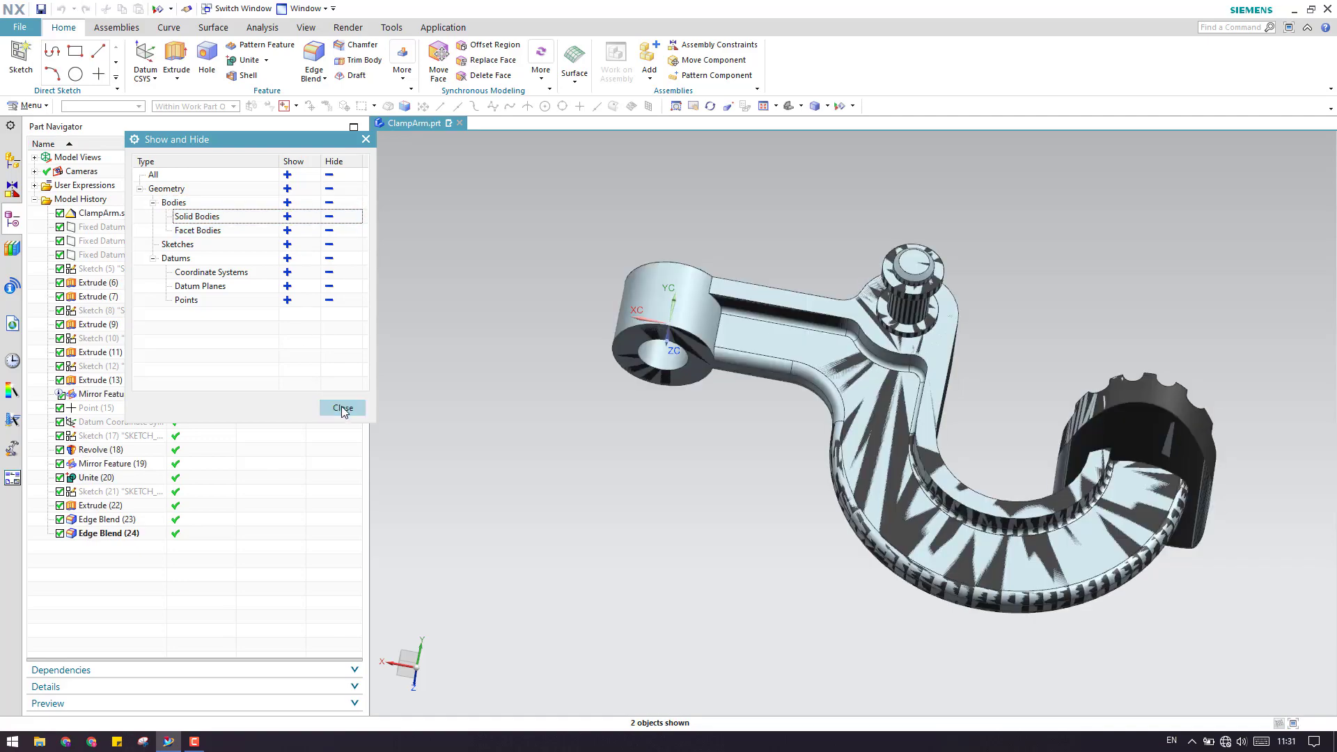
click(341, 408)
middle_drag(596, 416, 938, 217)
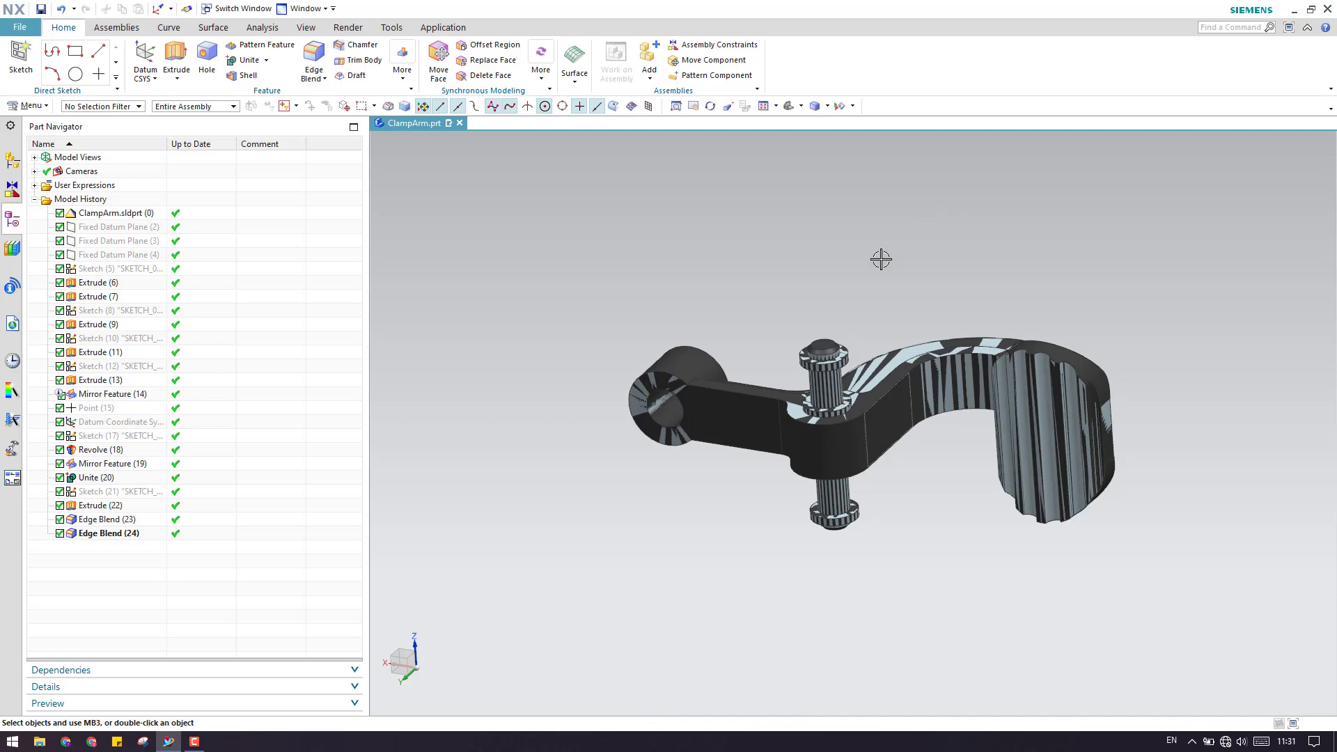
scroll(821, 292, up, 3)
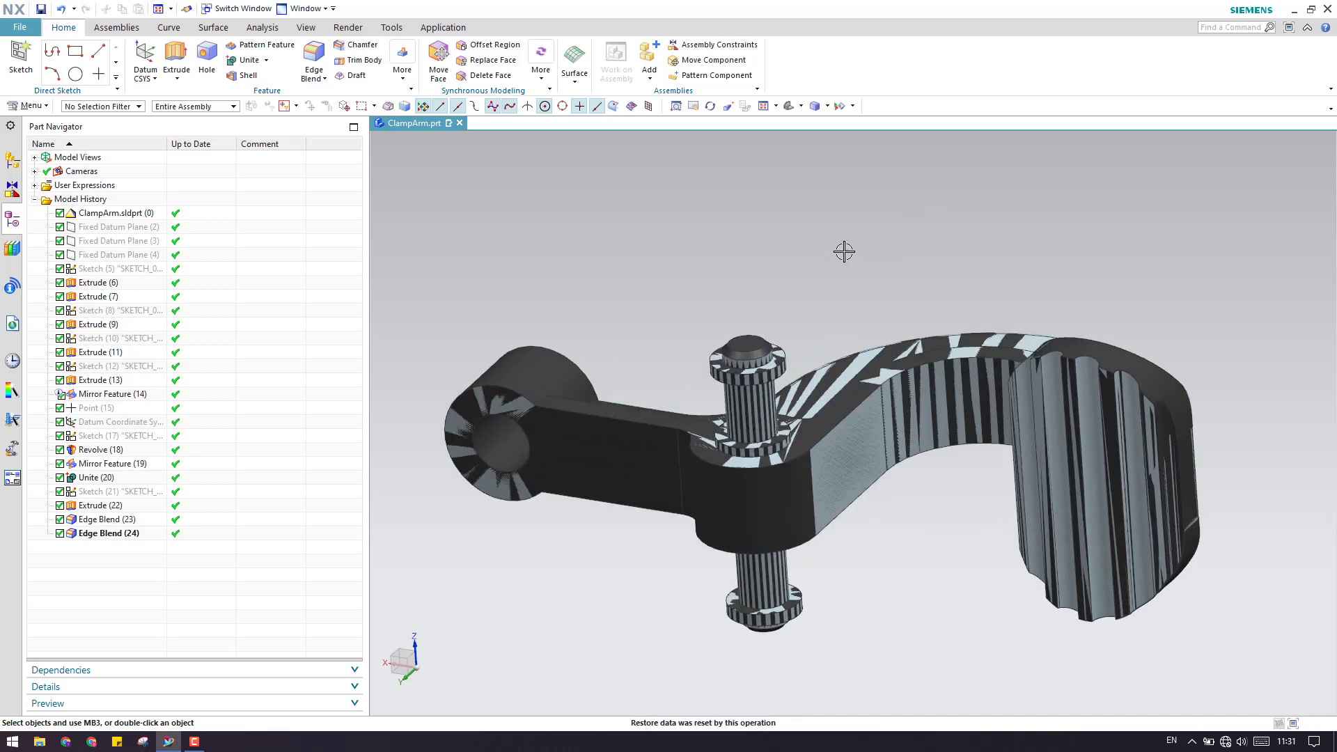